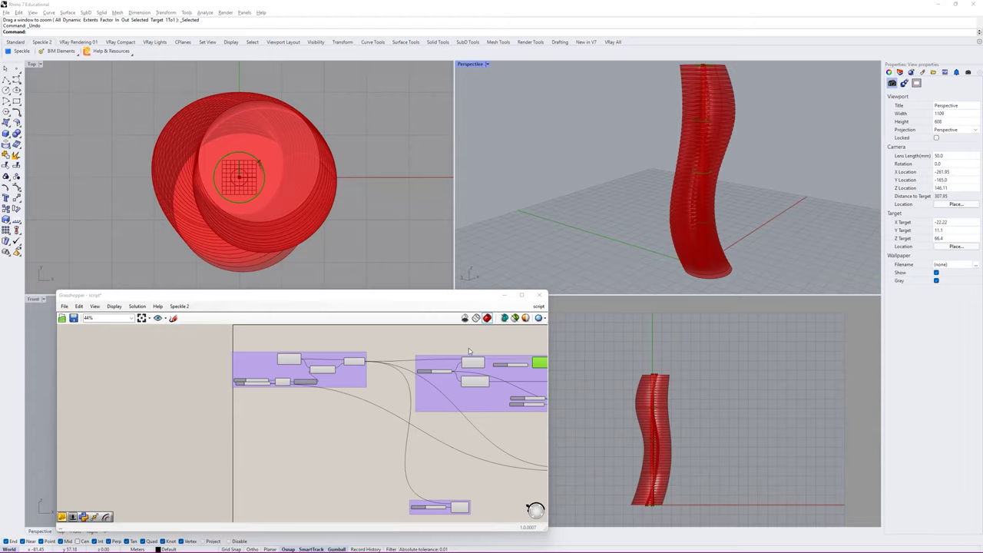
Switch to the assignment PDF in Acrobat and scroll to the Description on page 2
key(alt+Tab)
click(284, 413)
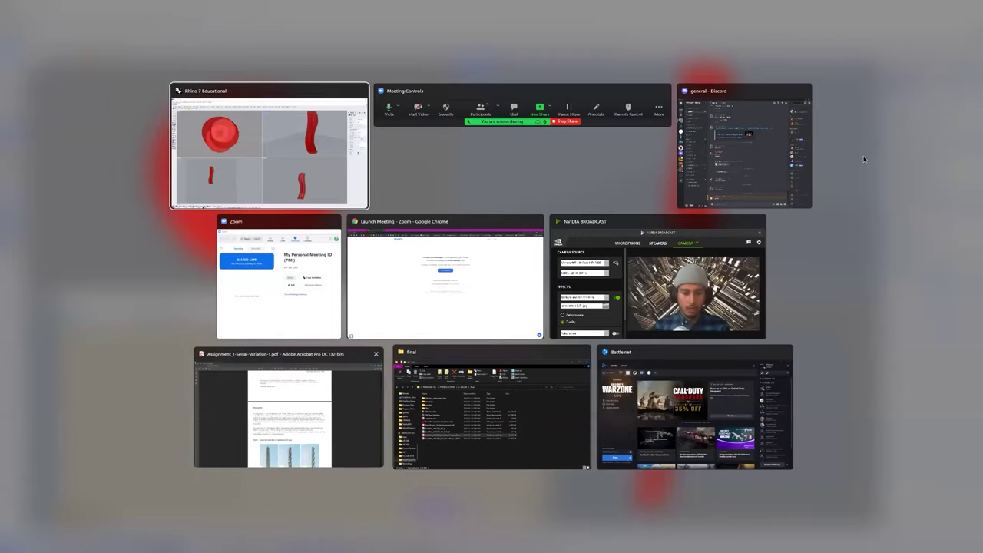
scroll(973, 184, up, 1)
scroll(972, 68, up, 5)
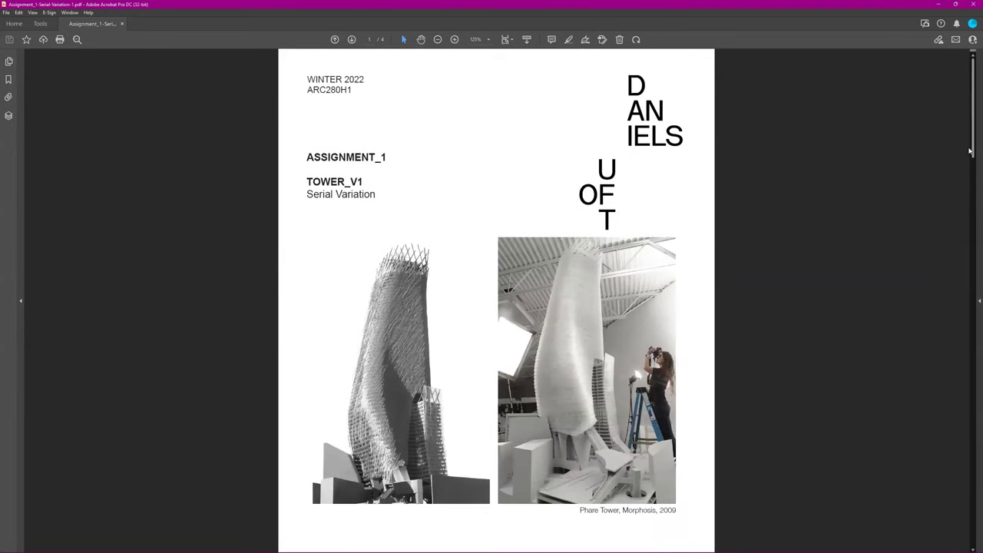
scroll(970, 154, down, 6)
scroll(968, 180, down, 5)
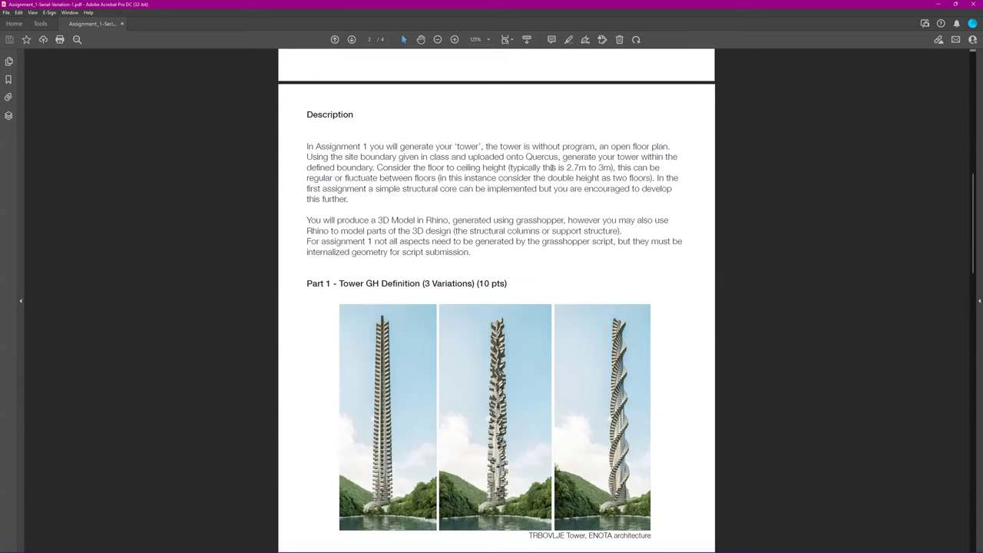
Highlight the 2.7m to 3m floor height range and the sentence about a simple structural core
drag(566, 167, 612, 168)
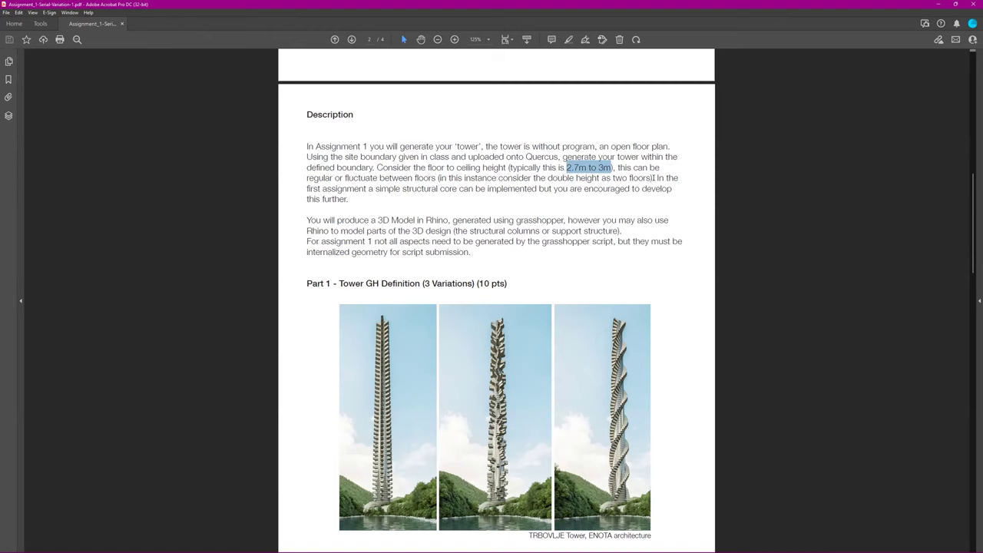
drag(654, 177, 400, 189)
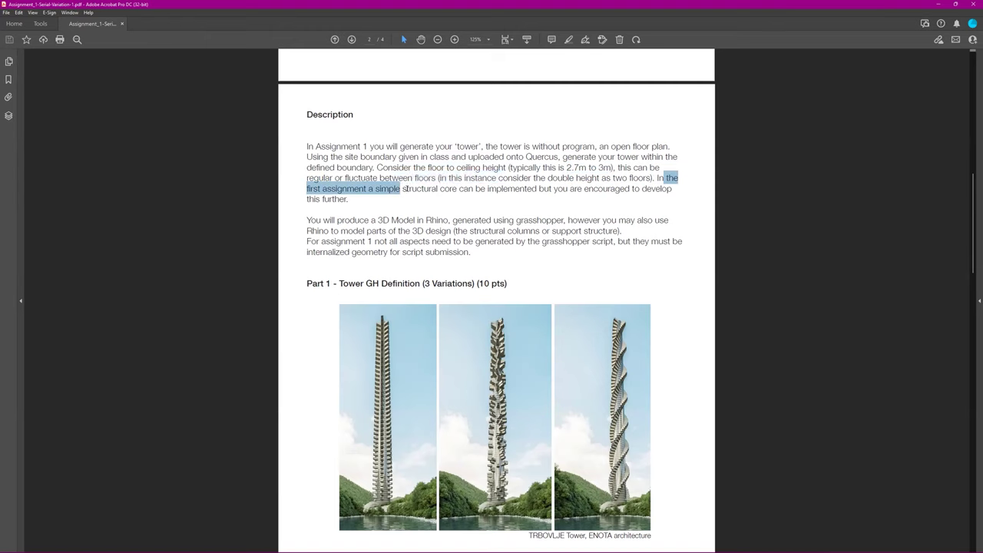
click(394, 189)
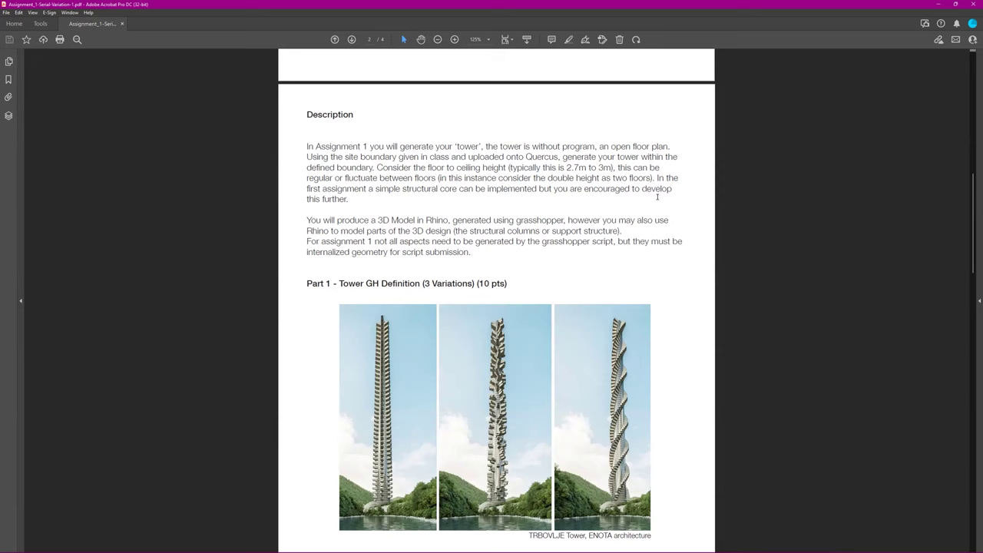
scroll(469, 262, down, 3)
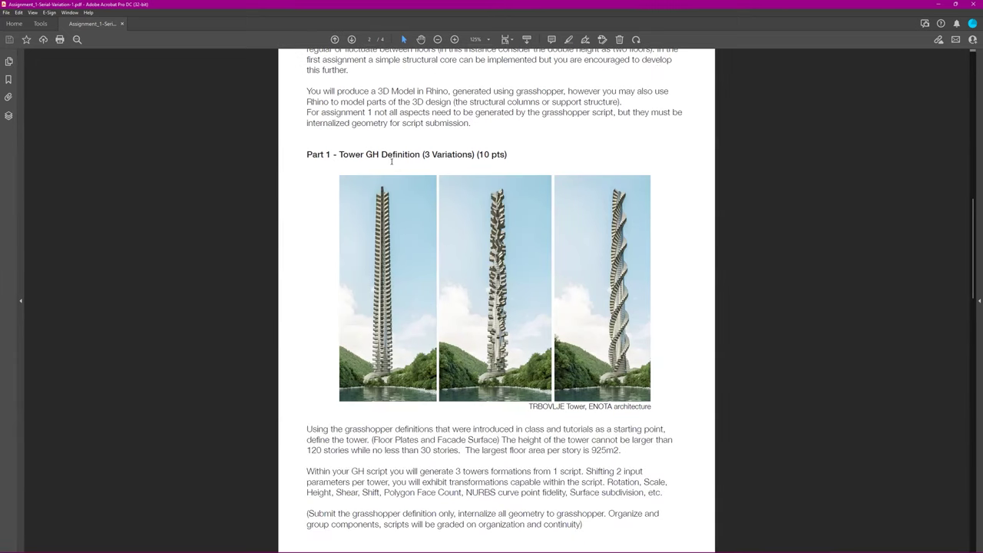
Read the Part 1 brief, selecting the phrase 'Shifting 2 input parameters', then continue toward Part 2
scroll(414, 159, down, 2)
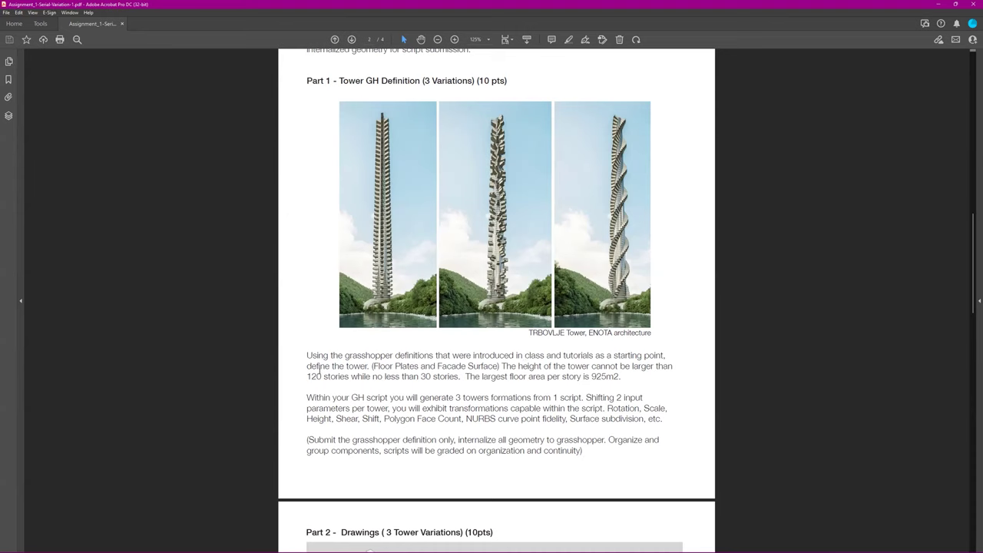
scroll(489, 364, down, 1)
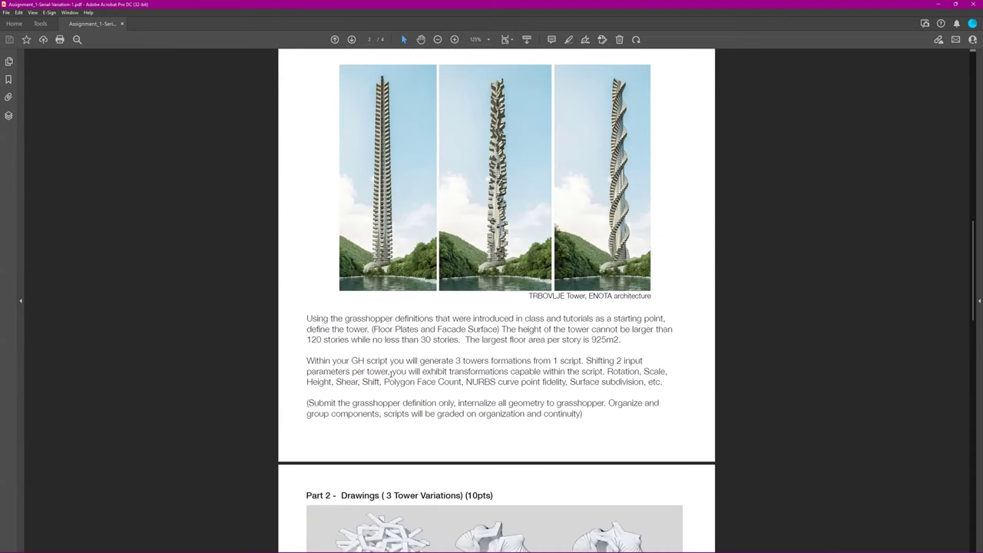
double_click(606, 360)
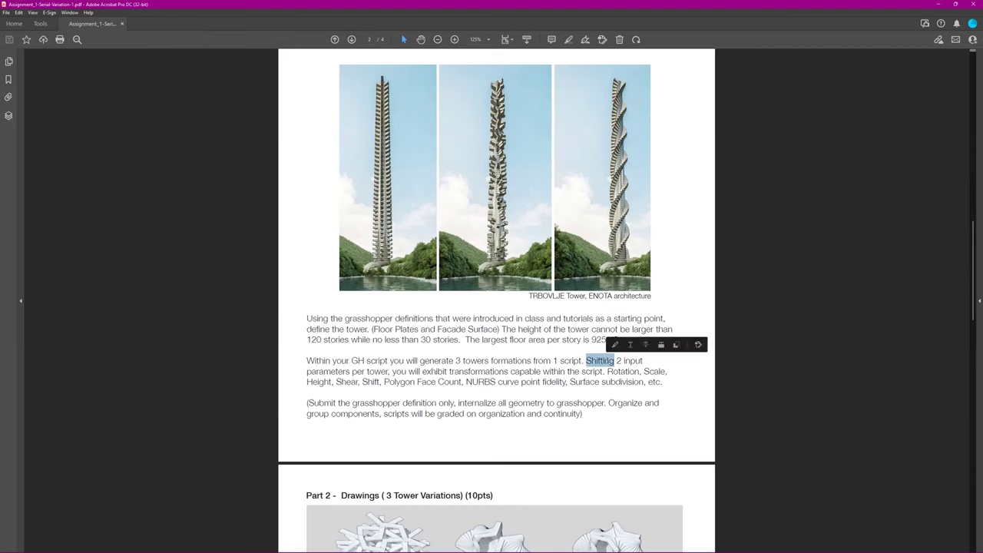
drag(586, 360, 649, 360)
click(650, 359)
drag(587, 360, 346, 372)
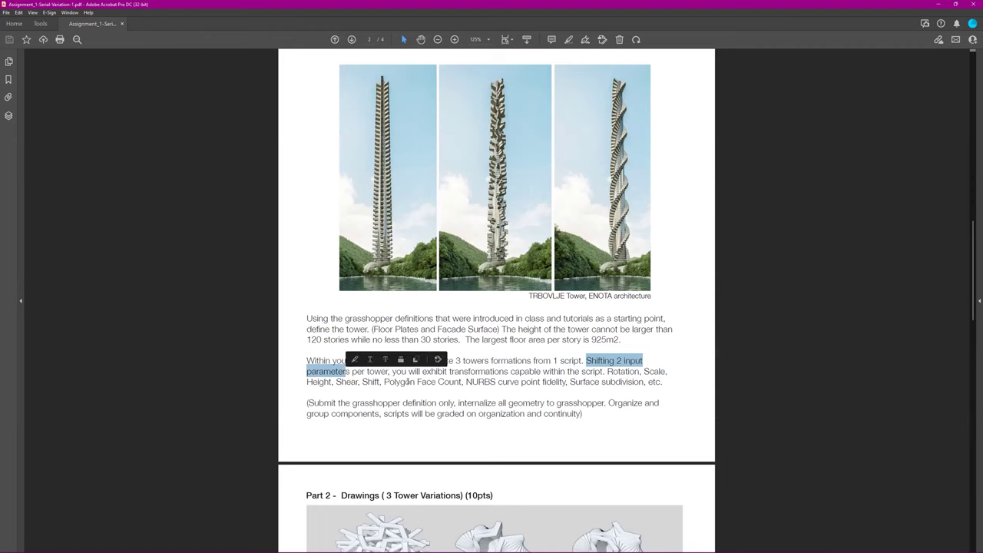
click(450, 376)
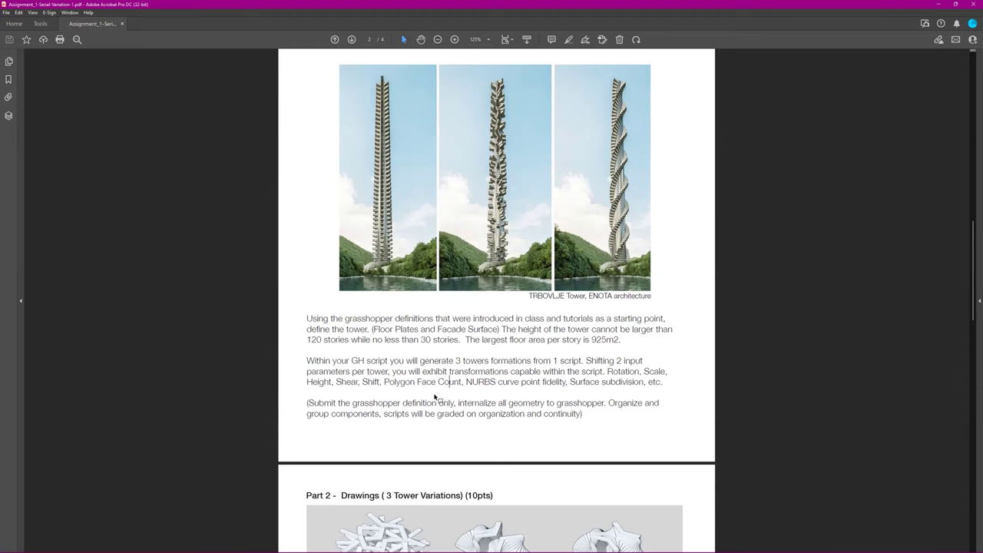
scroll(430, 307, down, 8)
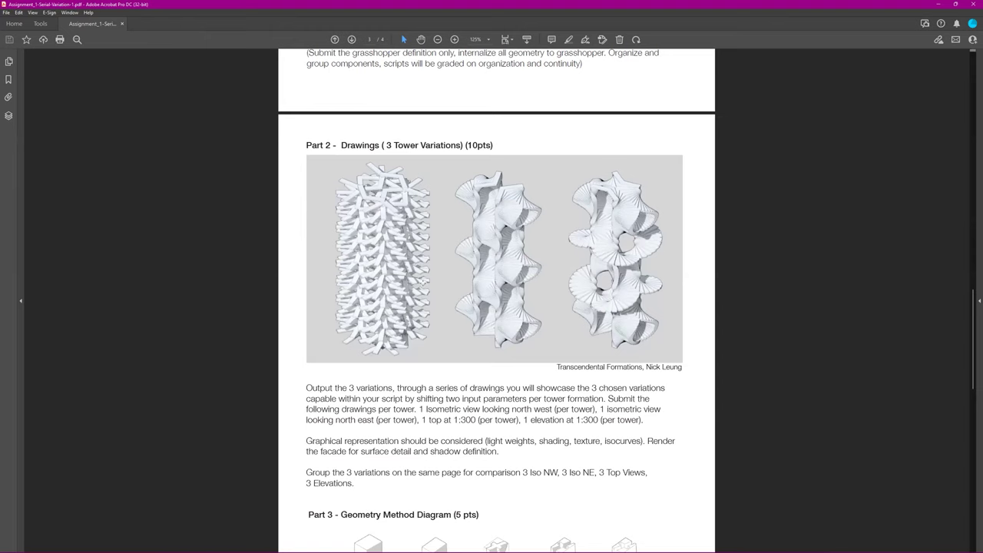
Scroll through the Part 3 diagram and the Submission requirements of the assignment PDF
scroll(422, 283, down, 2)
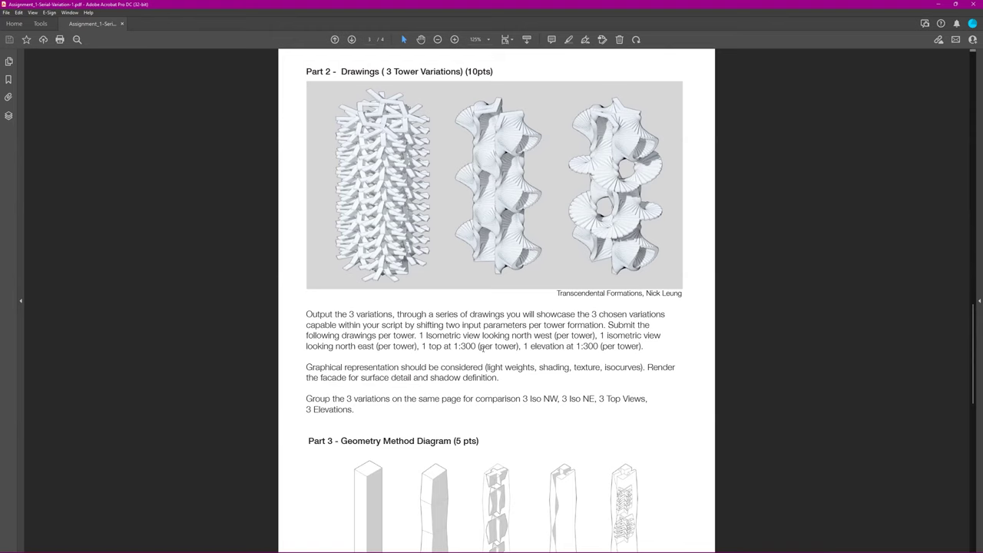
scroll(527, 354, down, 2)
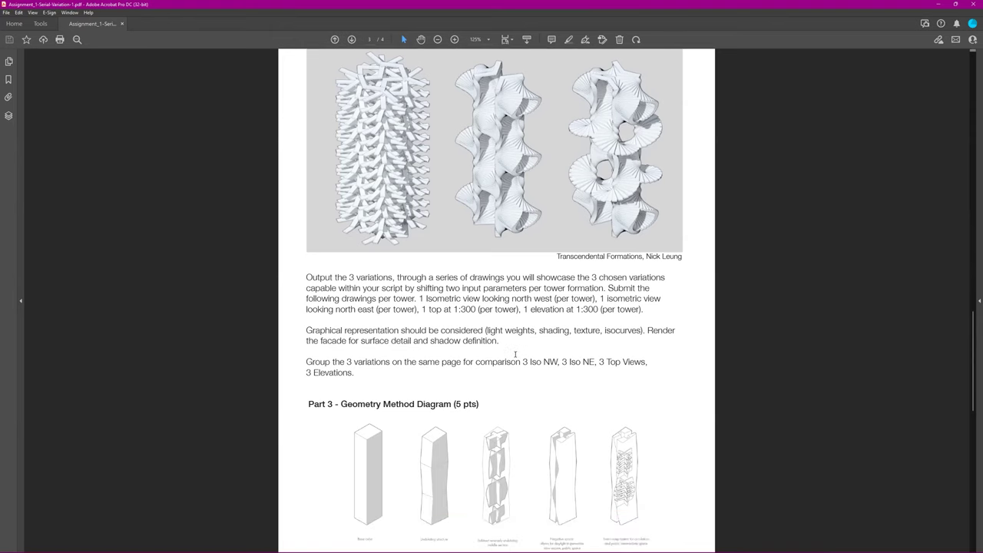
scroll(504, 346, down, 2)
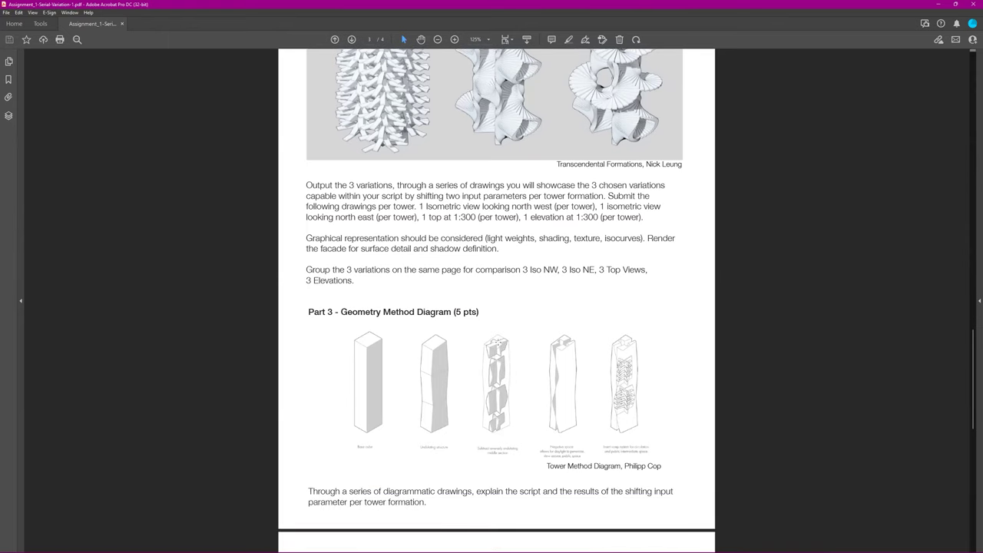
scroll(493, 344, down, 2)
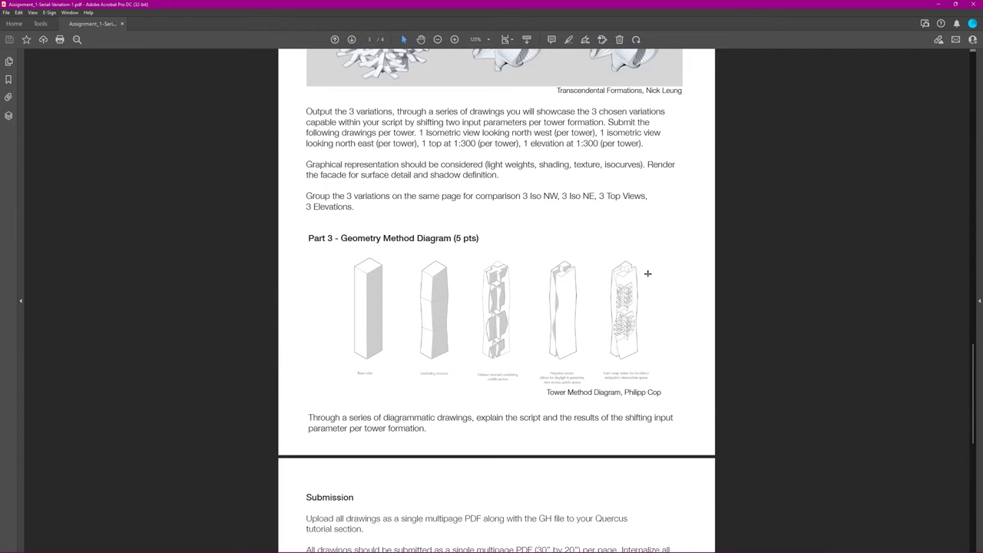
scroll(647, 275, down, 5)
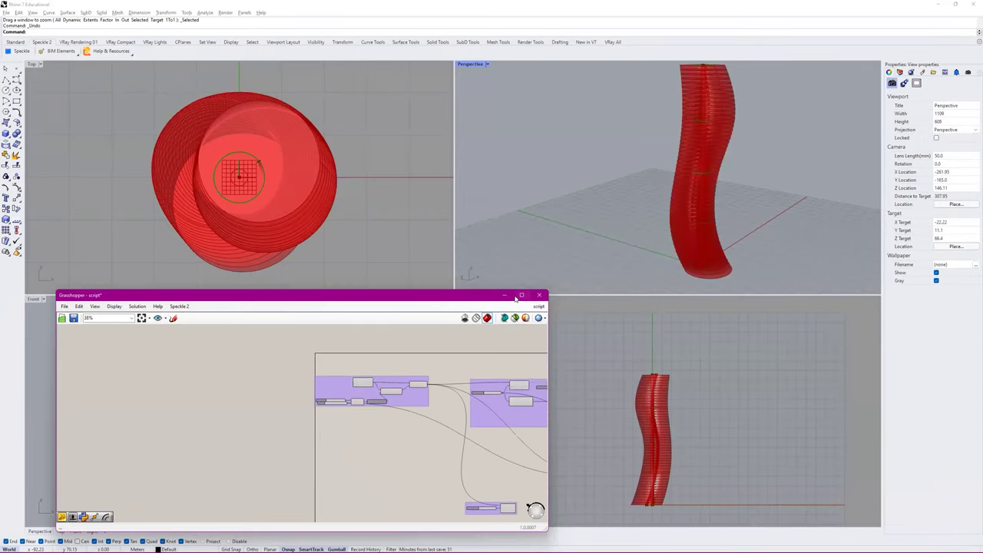
Move and enlarge the Grasshopper window off the Front view so the whole script is visible
drag(460, 293, 437, 145)
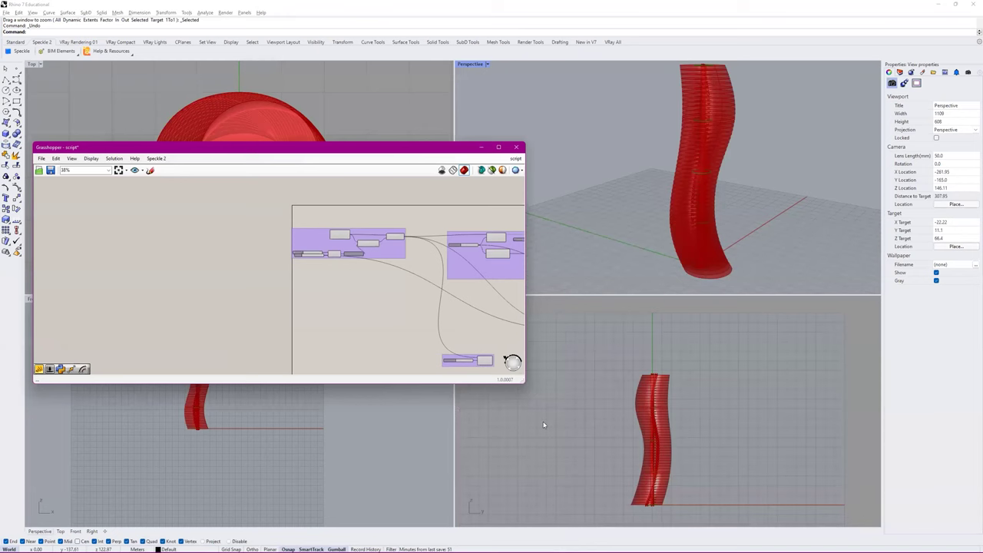
drag(525, 382, 625, 512)
scroll(389, 274, up, 4)
right_drag(509, 311, 539, 397)
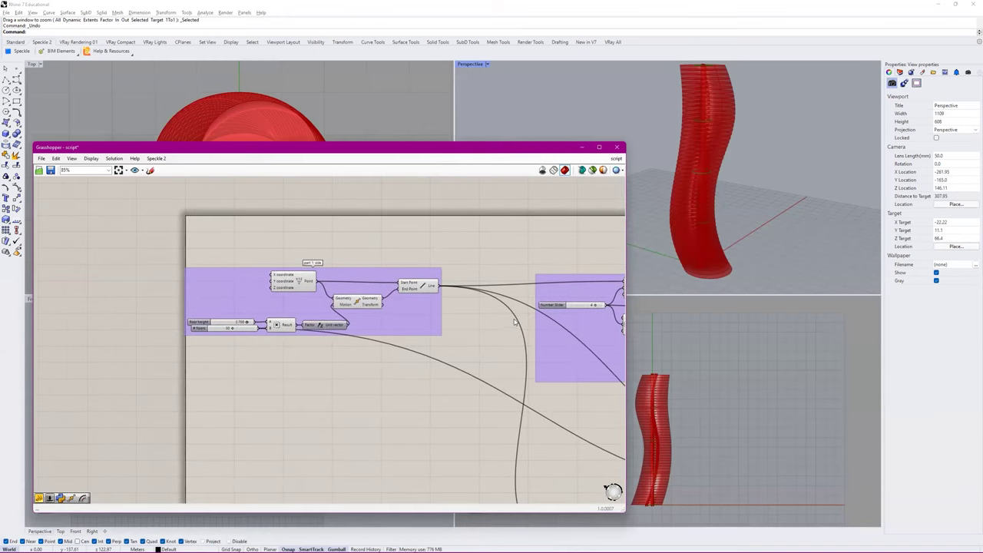
scroll(497, 324, down, 4)
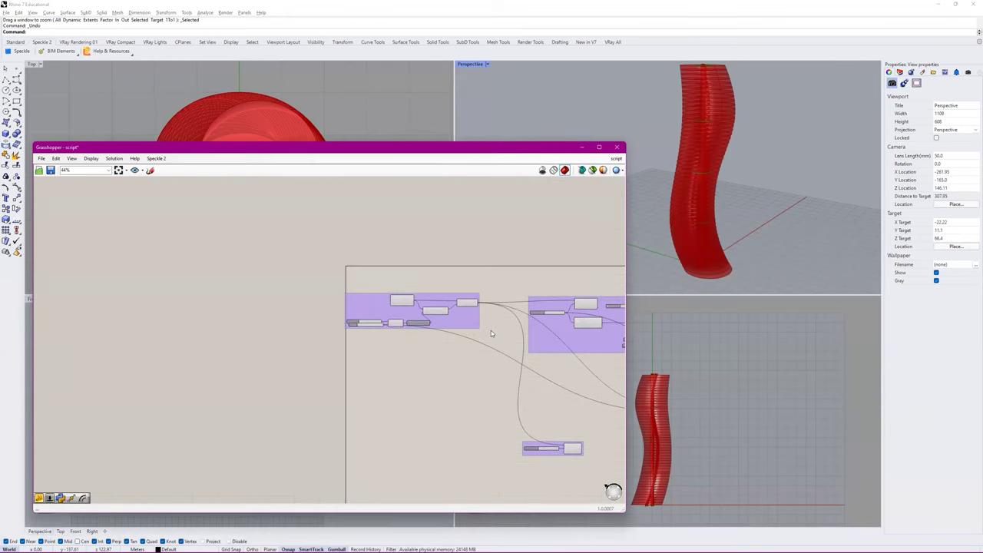
scroll(445, 322, up, 5)
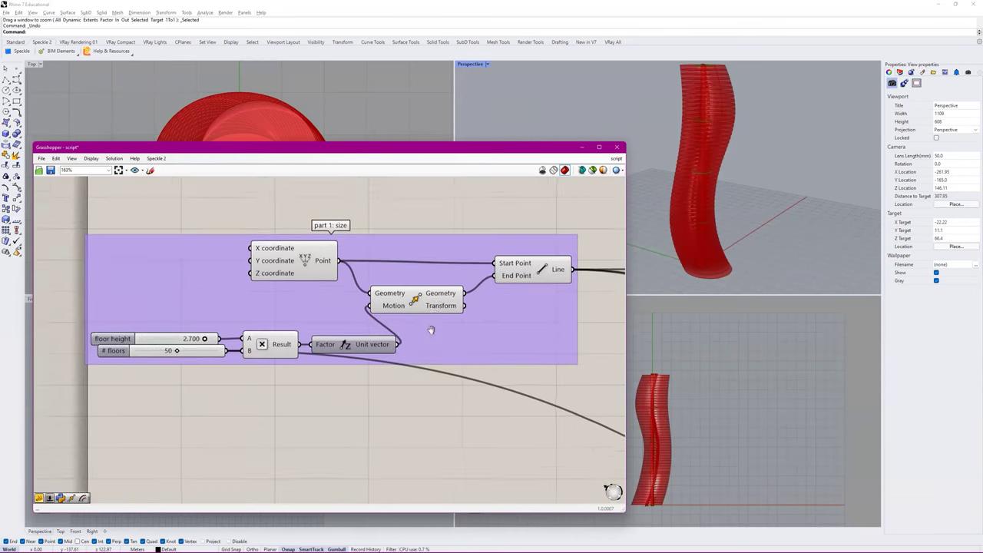
mouse_move(709, 161)
shift+right_down()
mouse_move(703, 203)
mouse_move(683, 162)
mouse_move(687, 124)
mouse_move(714, 162)
shift+right_up()
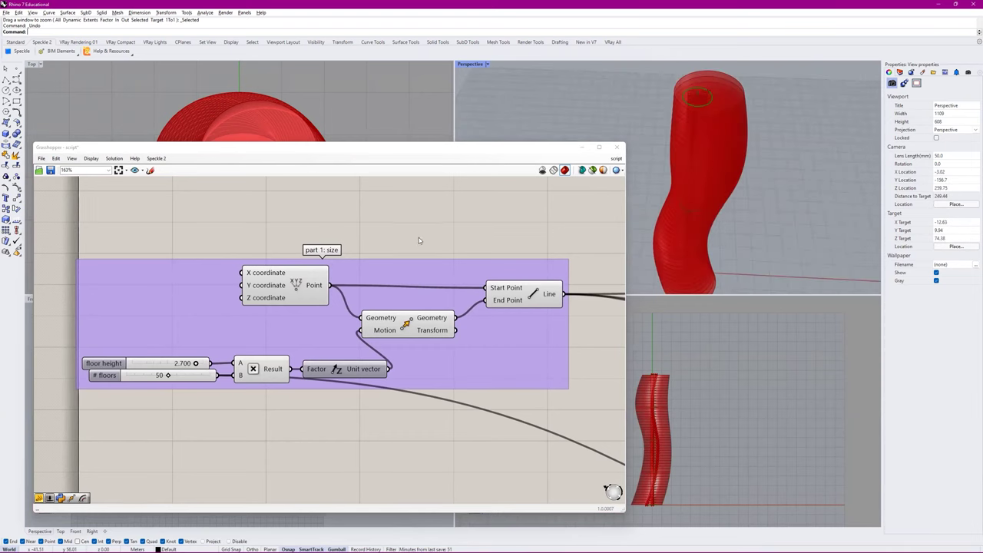
Select the 'part 1: size' group and turn off the red tower's preview in the viewports
click(438, 266)
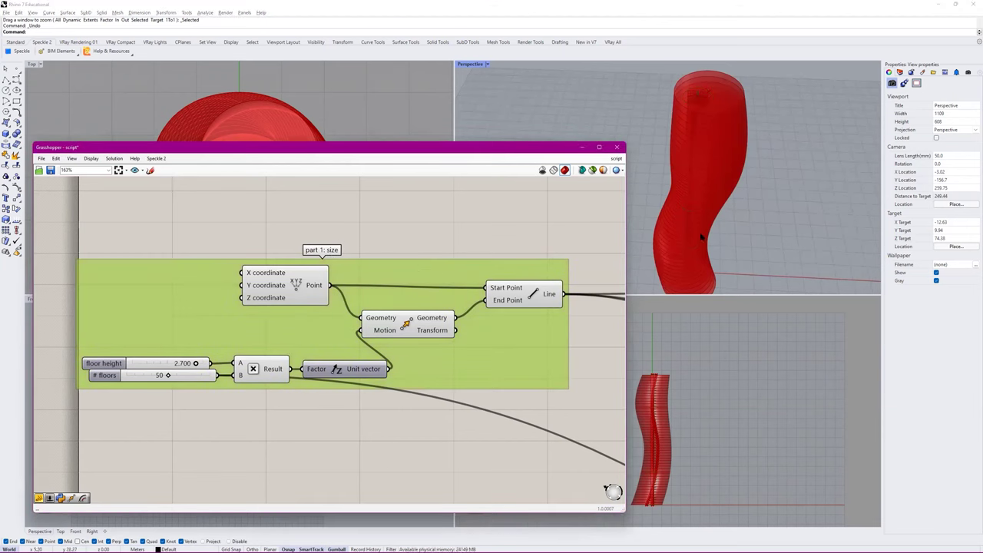
click(592, 170)
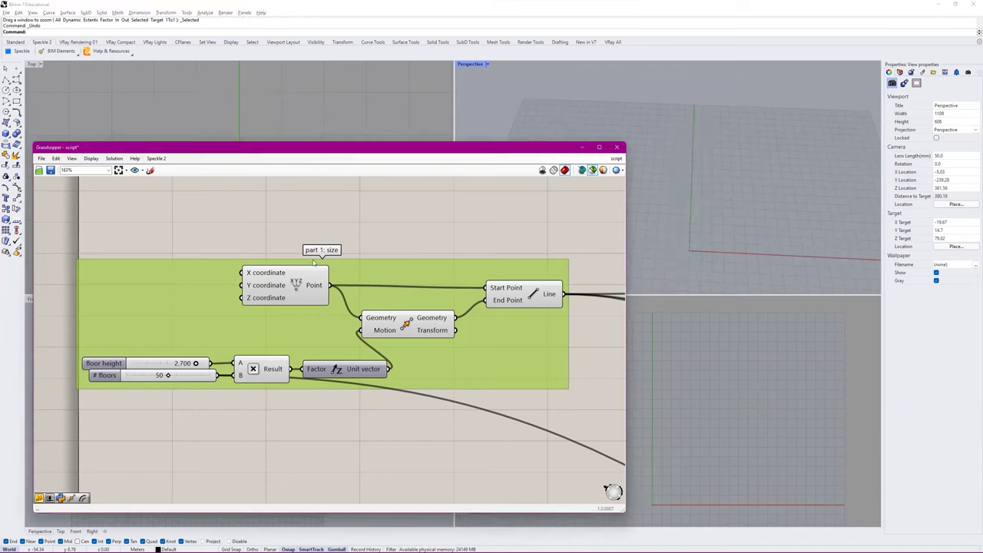
click(272, 291)
Inspect the part 1 inputs: floor height, number of floors, the 135 total height, and the top-point move
click(682, 259)
scroll(683, 257, up, 5)
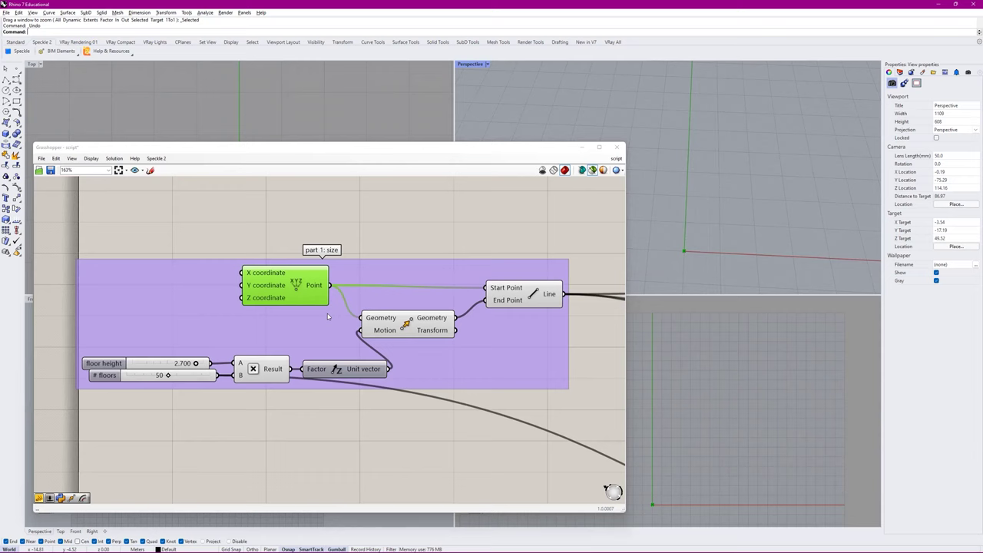
click(109, 365)
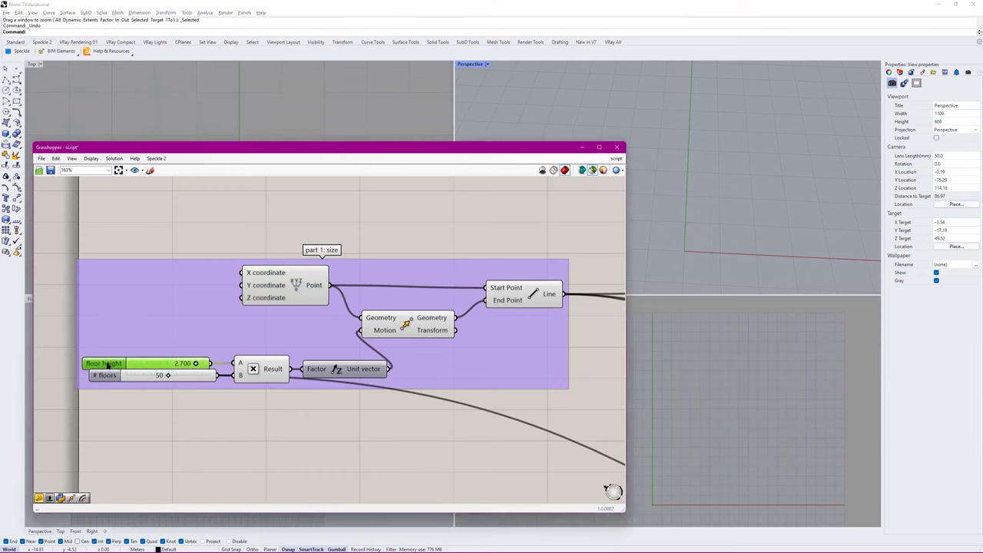
click(112, 375)
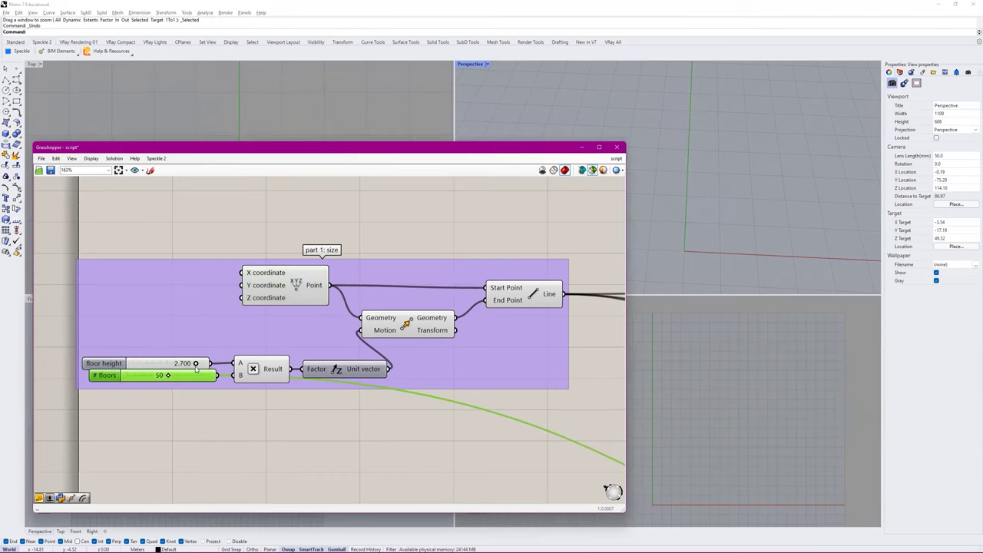
click(254, 372)
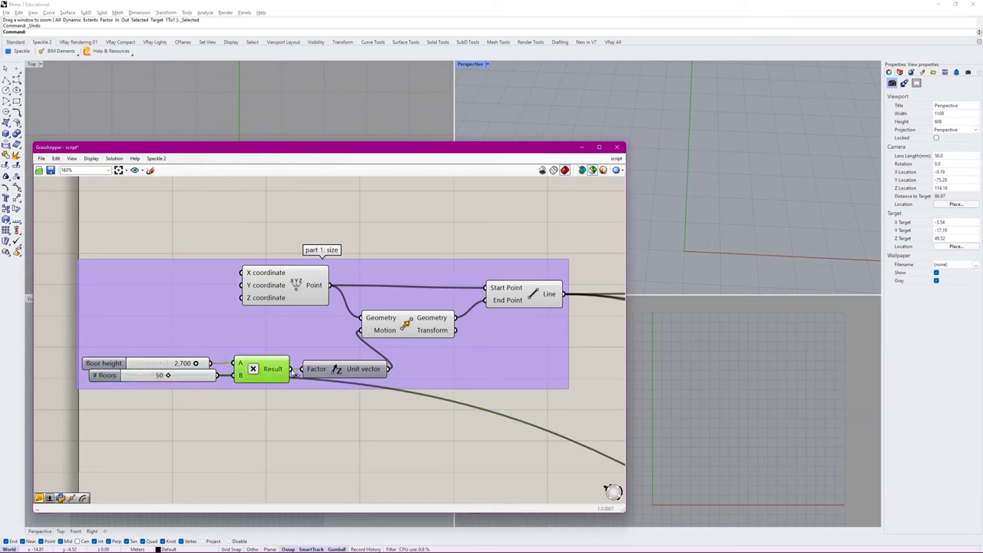
mouse_move(282, 372)
click(399, 324)
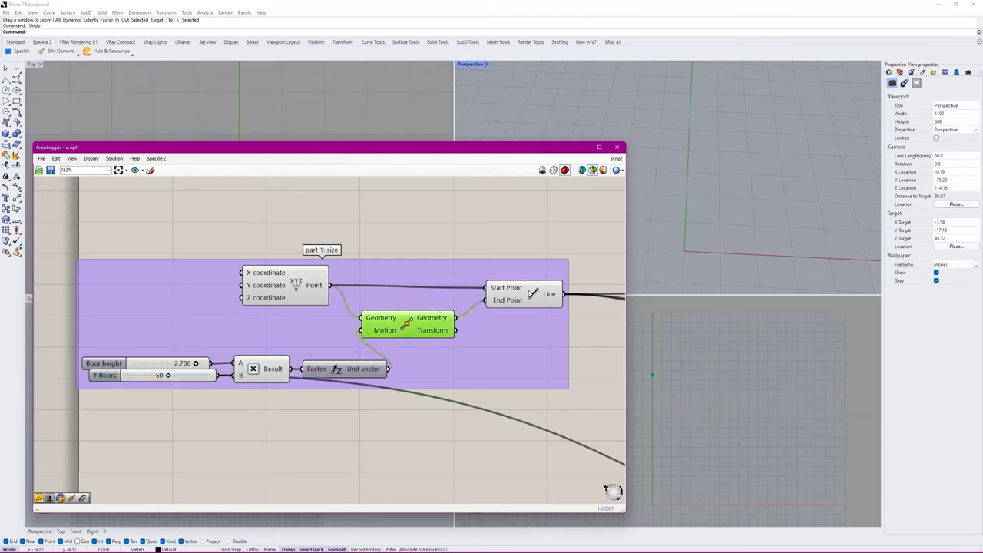
click(532, 294)
Preview the tower's axis line and raise the floor height slider from 2.700 to 3.000
scroll(731, 209, down, 5)
right_drag(730, 209, 696, 141)
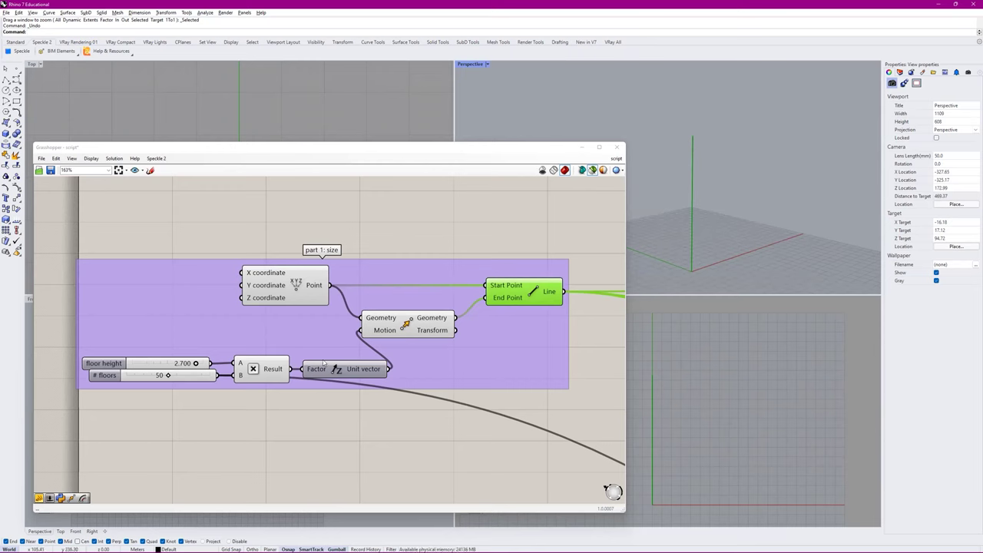
click(258, 366)
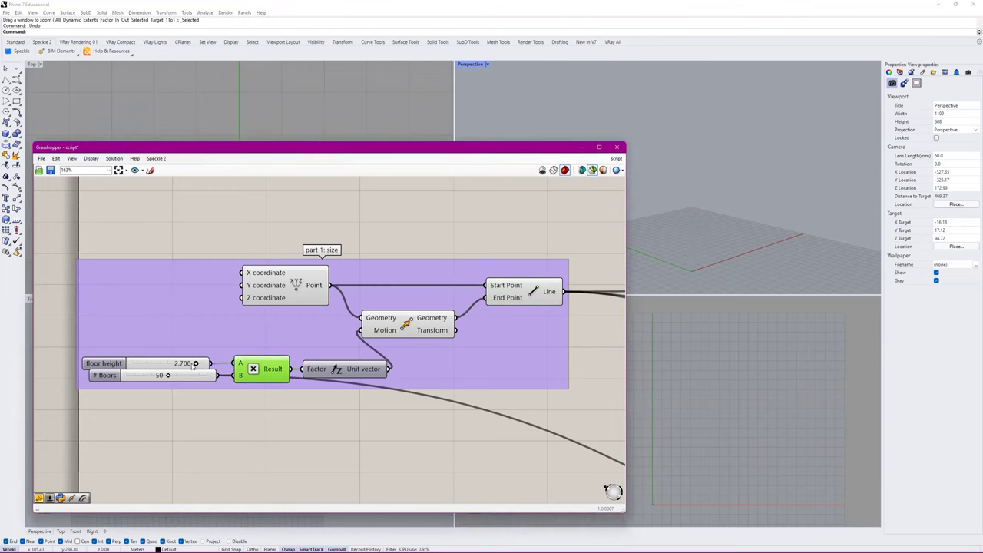
click(549, 290)
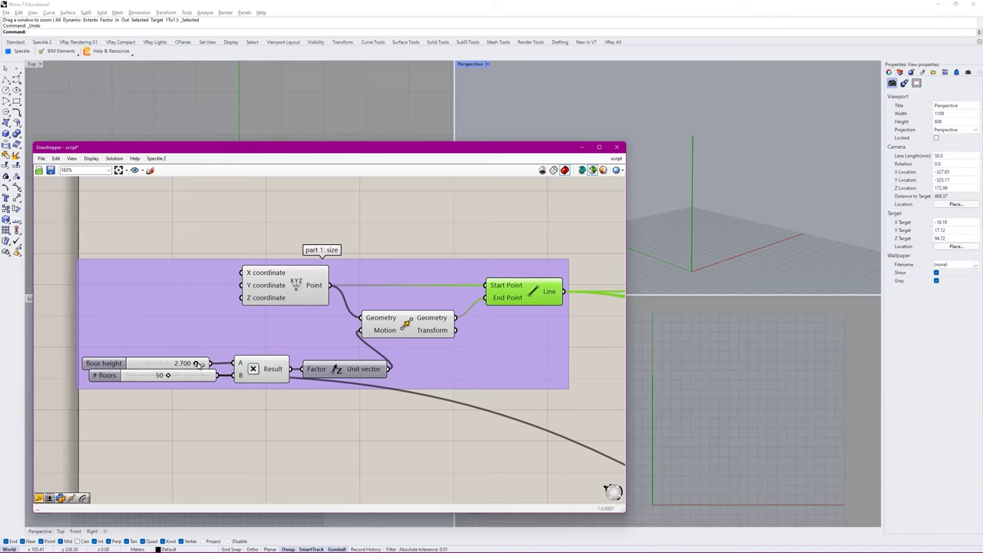
drag(199, 364, 204, 364)
click(147, 363)
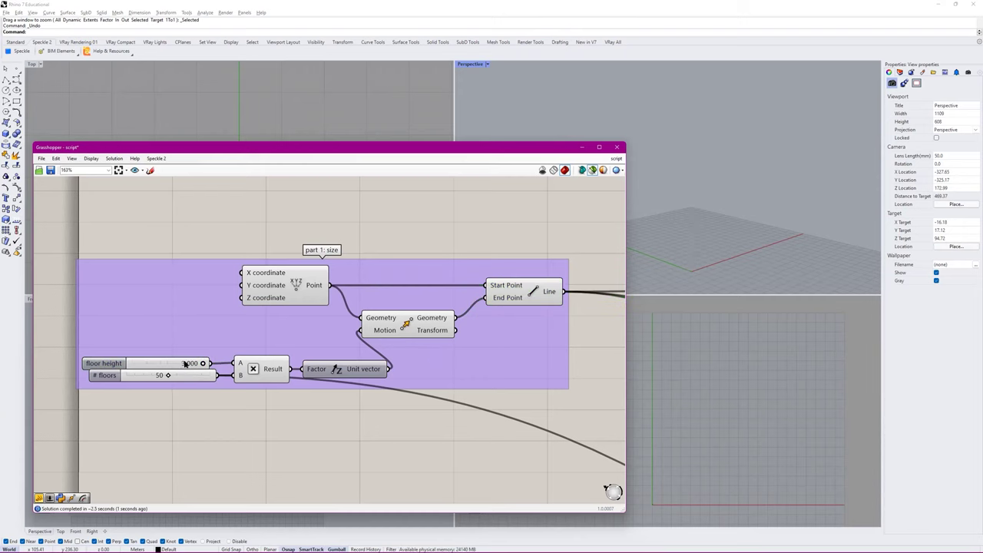
scroll(461, 341, down, 2)
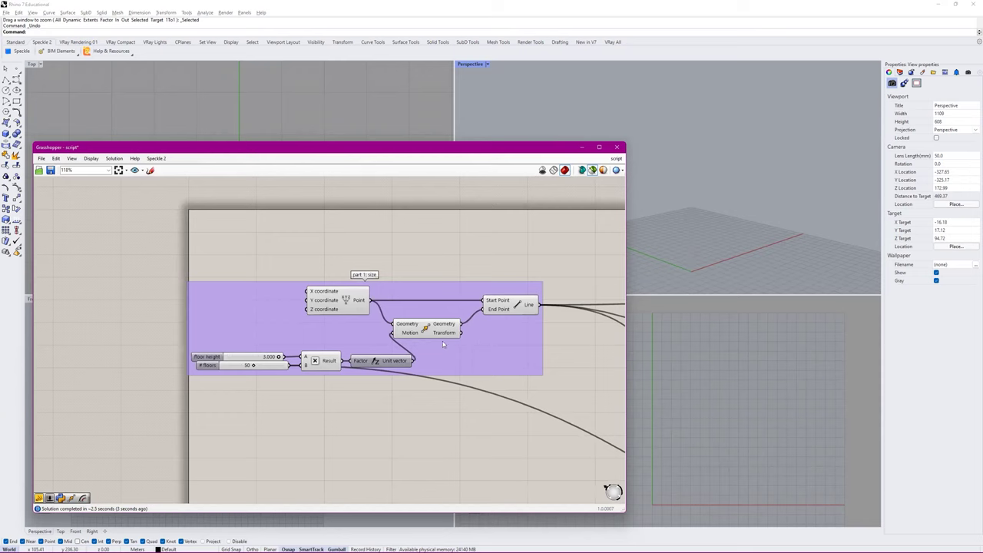
scroll(341, 369, up, 5)
scroll(340, 369, down, 6)
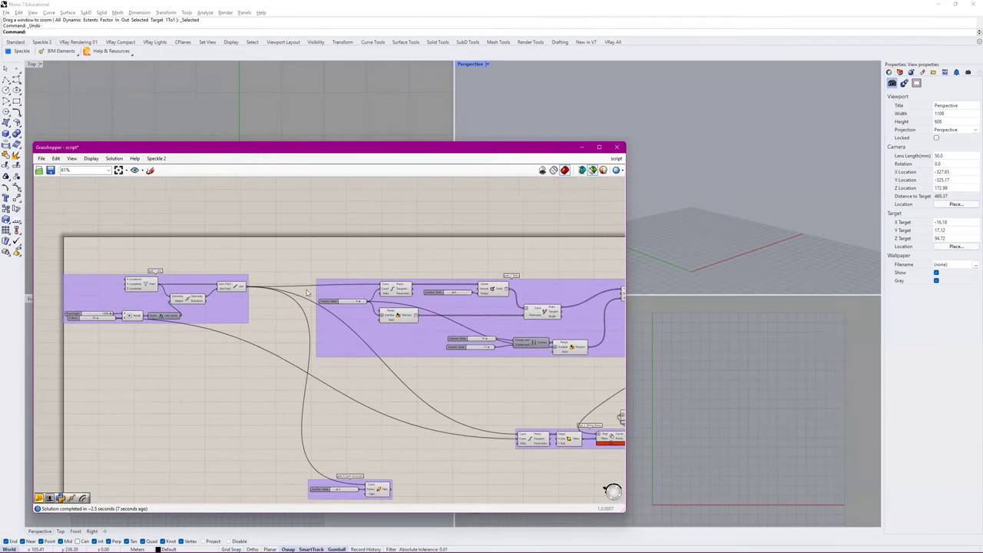
scroll(187, 287, up, 3)
click(187, 287)
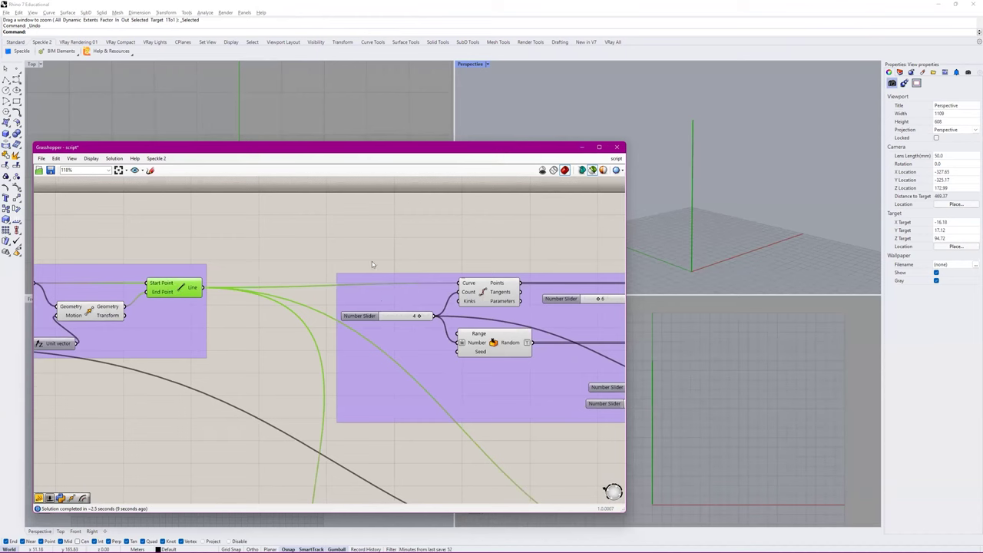
scroll(269, 252, down, 3)
scroll(301, 257, up, 2)
scroll(220, 248, up, 1)
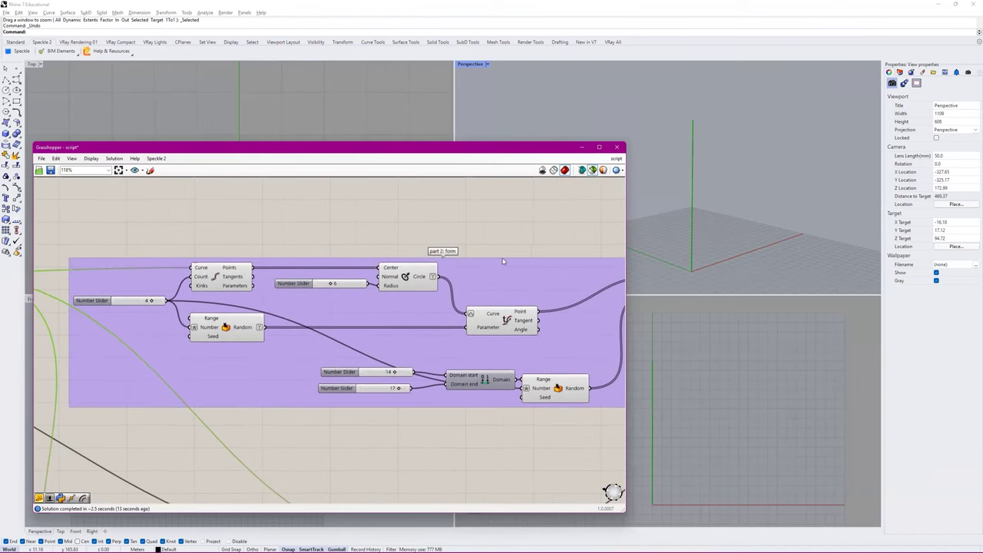
scroll(503, 261, down, 2)
drag(595, 230, 127, 339)
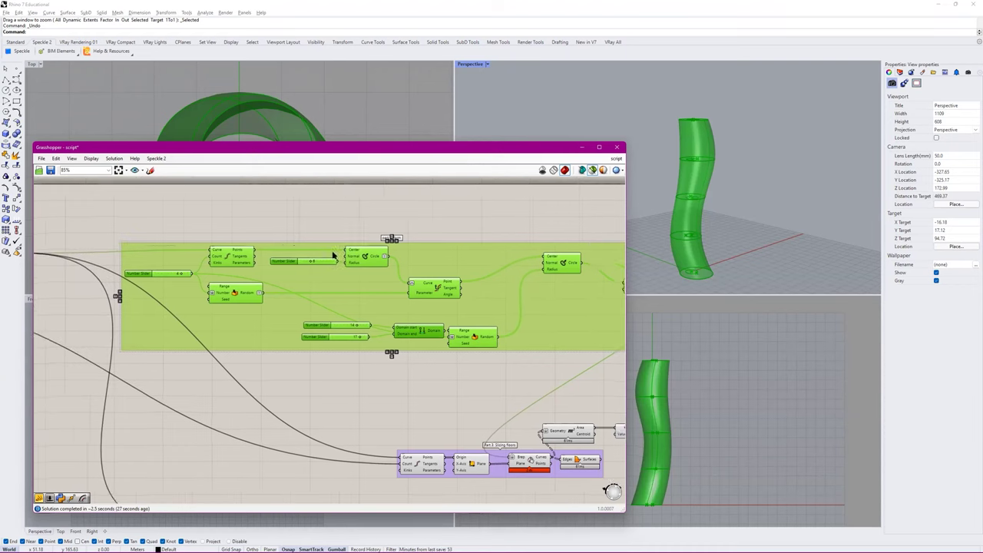
scroll(223, 260, up, 4)
right_drag(253, 257, 411, 260)
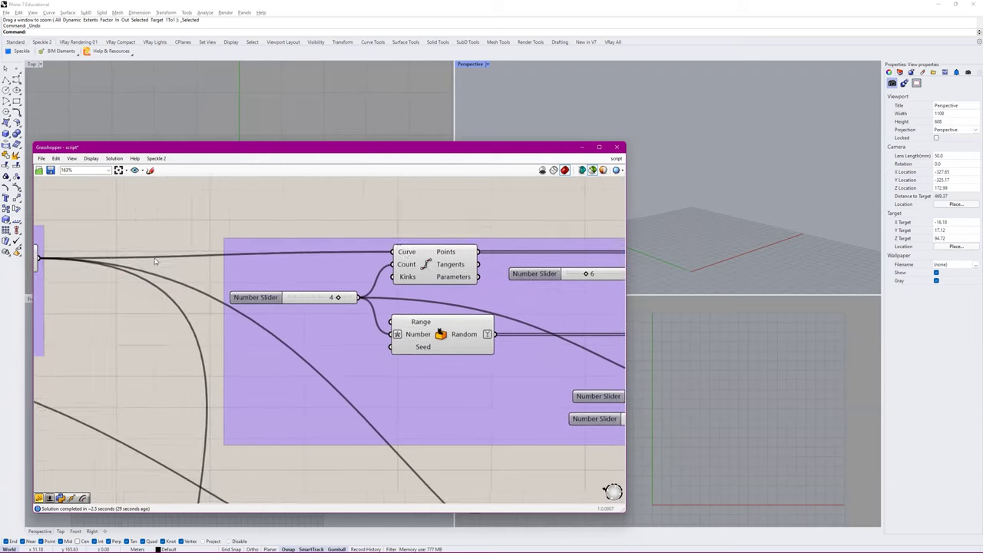
scroll(412, 260, down, 1)
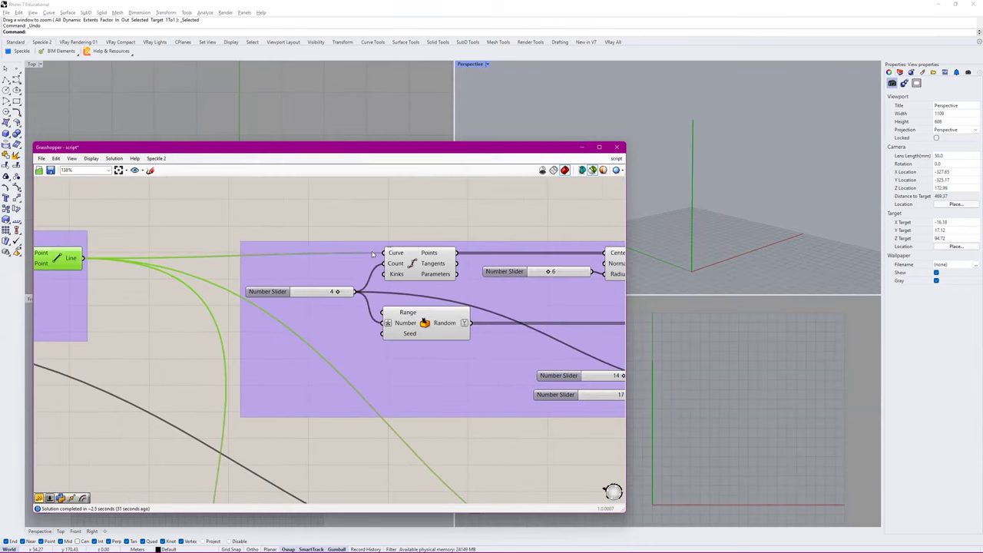
click(427, 263)
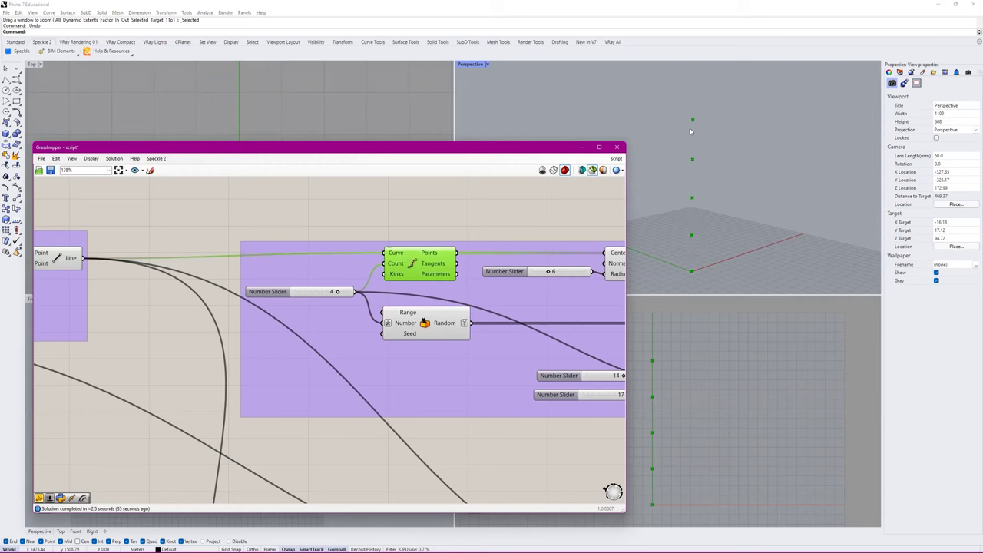
right_drag(366, 300, 227, 308)
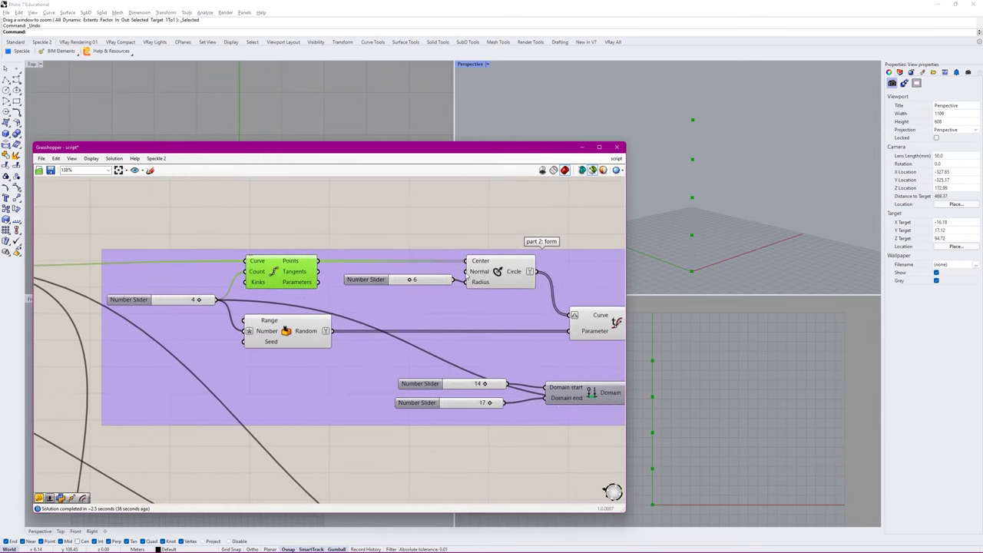
click(506, 268)
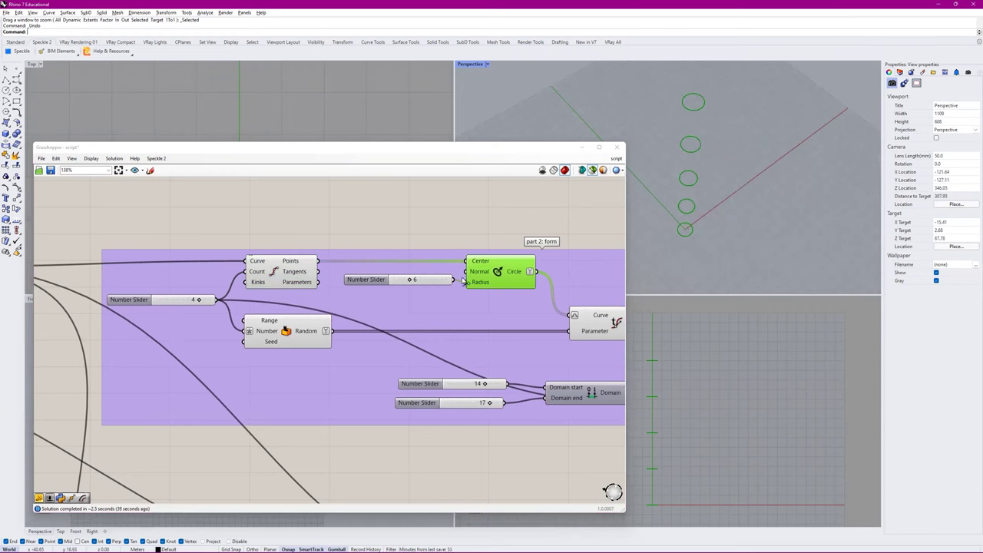
right_drag(463, 281, 363, 286)
click(484, 315)
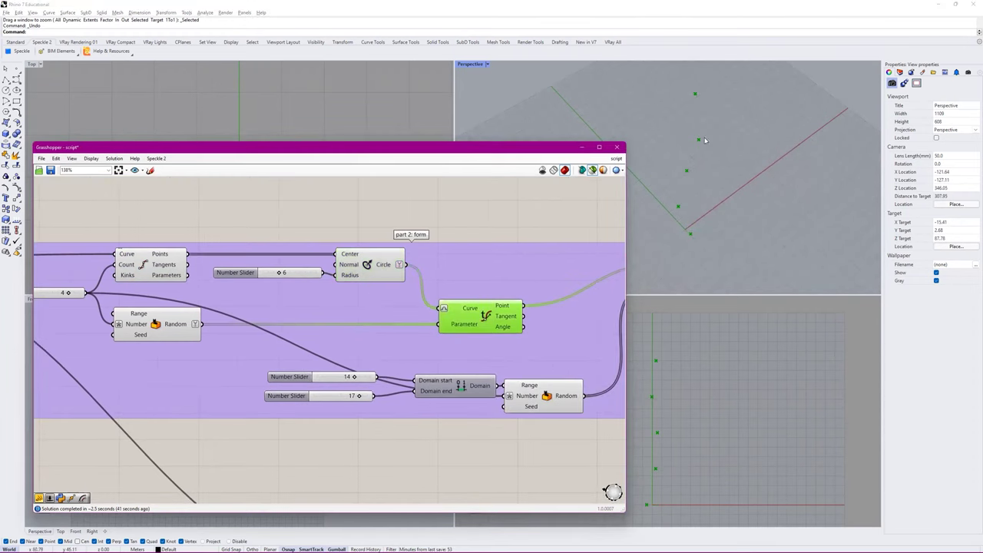
shift+click(368, 264)
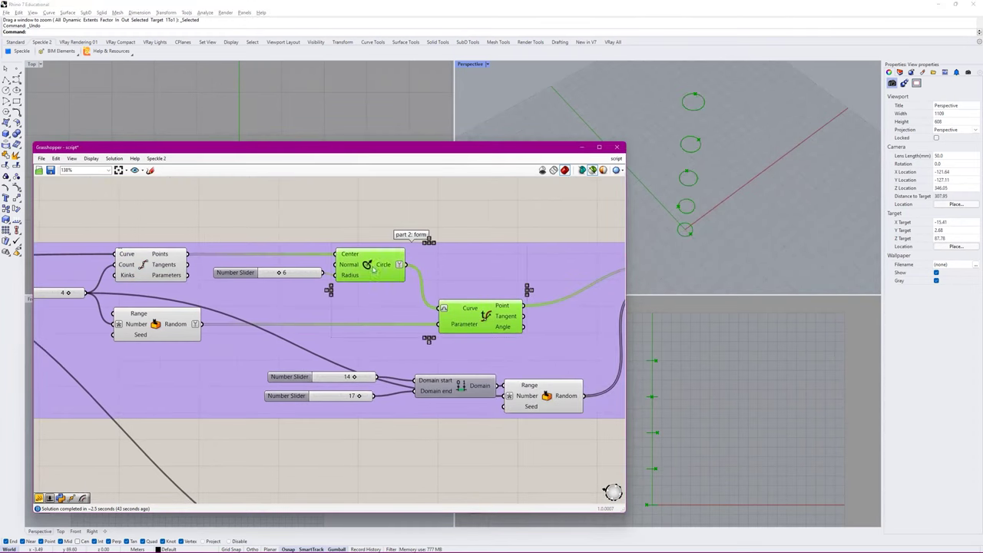
scroll(688, 175, up, 5)
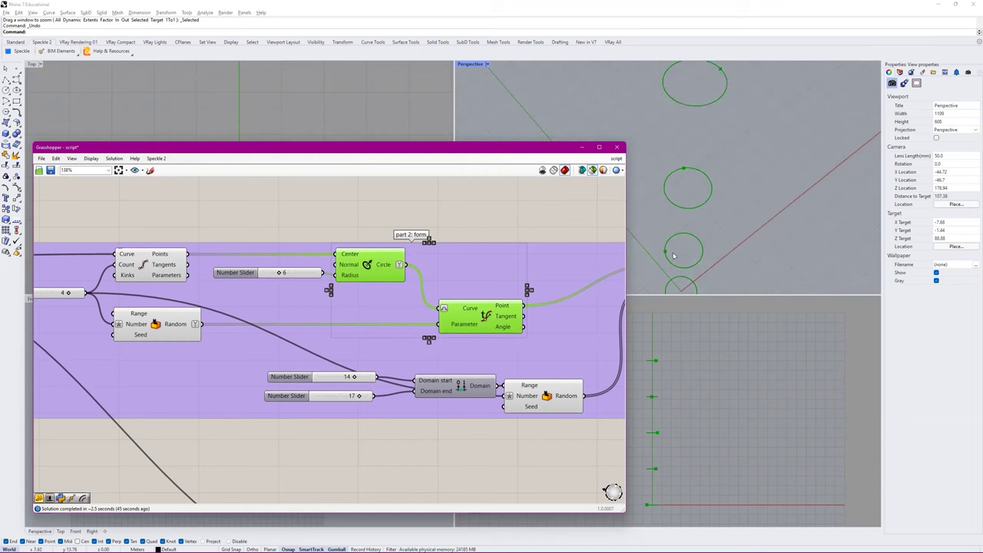
right_drag(157, 327, 253, 332)
scroll(254, 335, up, 3)
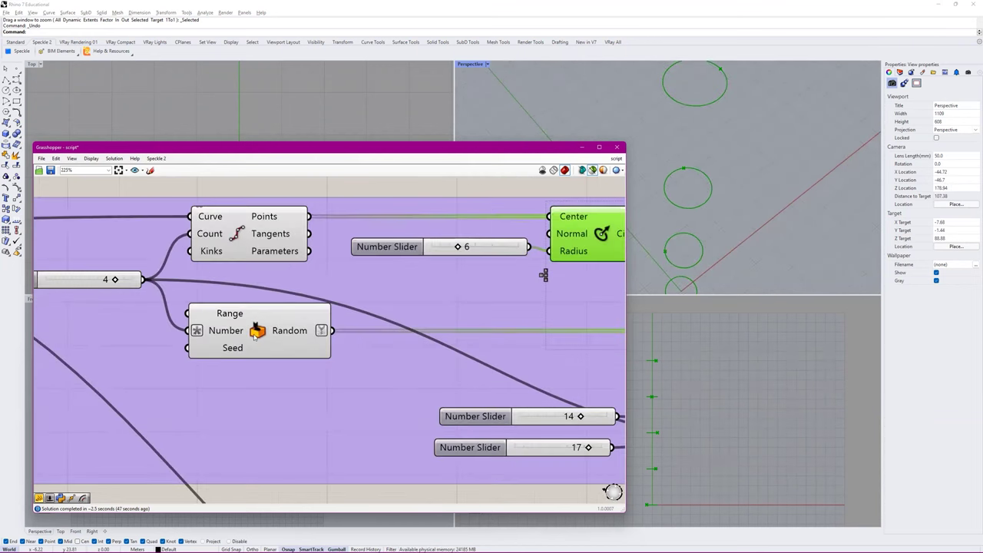
scroll(256, 328, down, 2)
right_drag(487, 307, 154, 301)
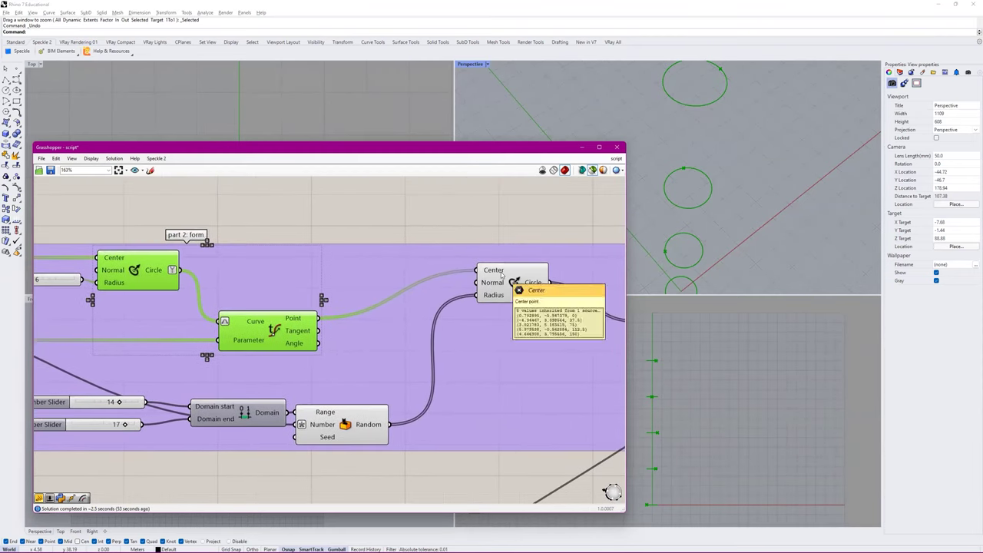
shift+click(522, 283)
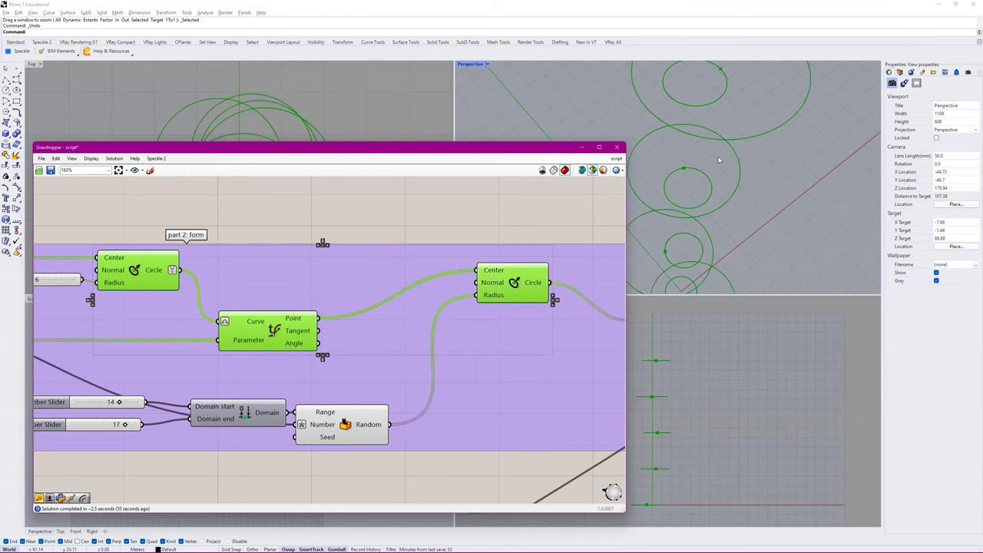
right_drag(338, 424, 450, 394)
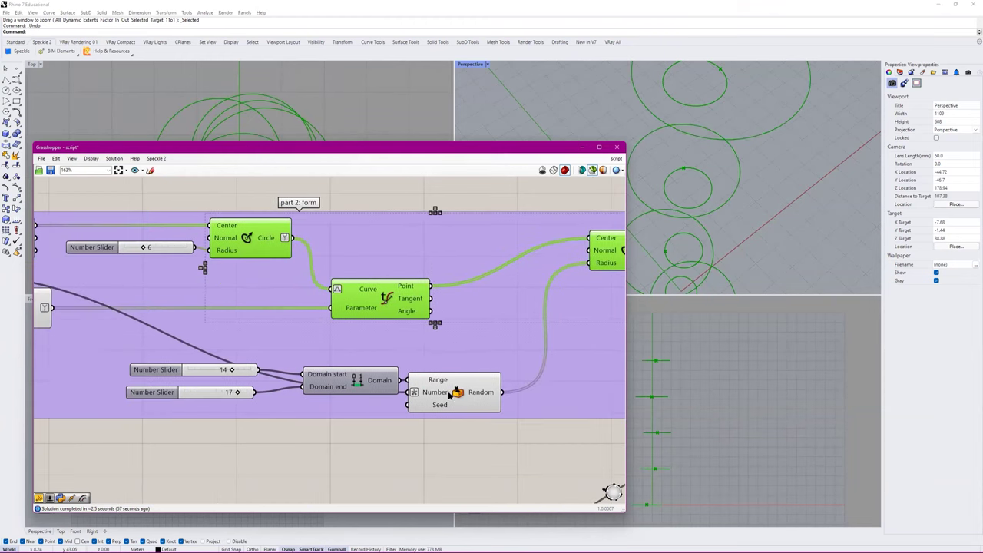
scroll(718, 199, down, 3)
right_drag(719, 198, 690, 239)
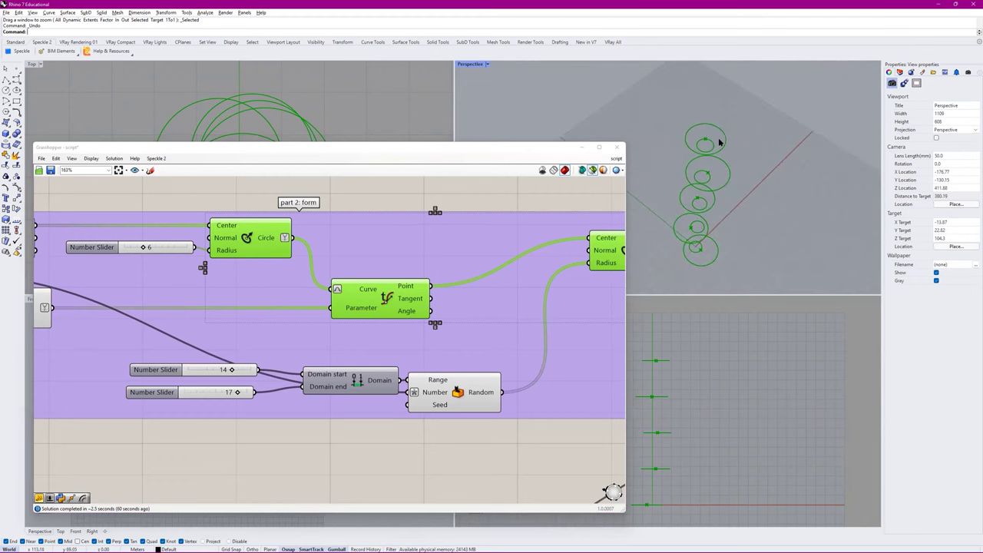
Lower the random radius Domain start from 14 to 9 and preview the resulting circles
click(233, 371)
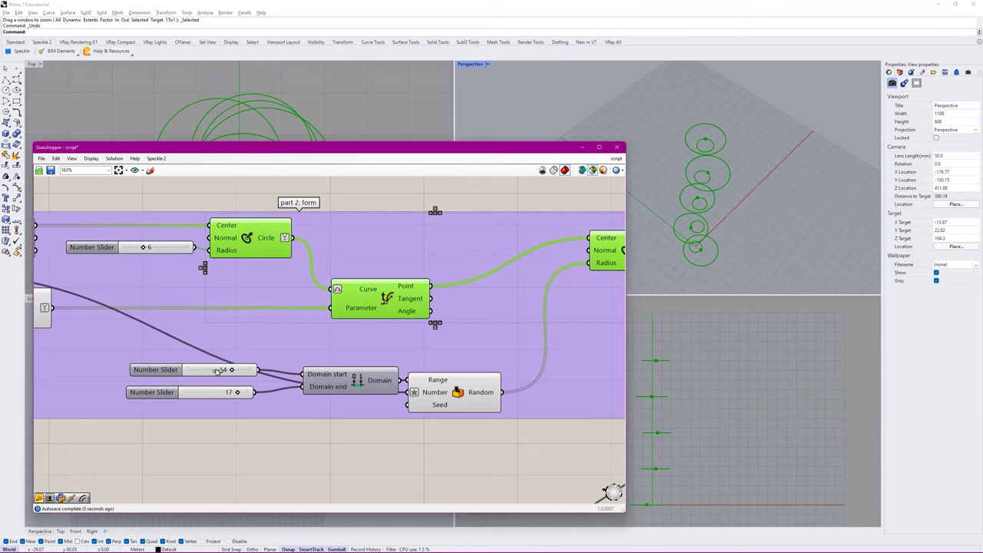
drag(218, 370, 217, 370)
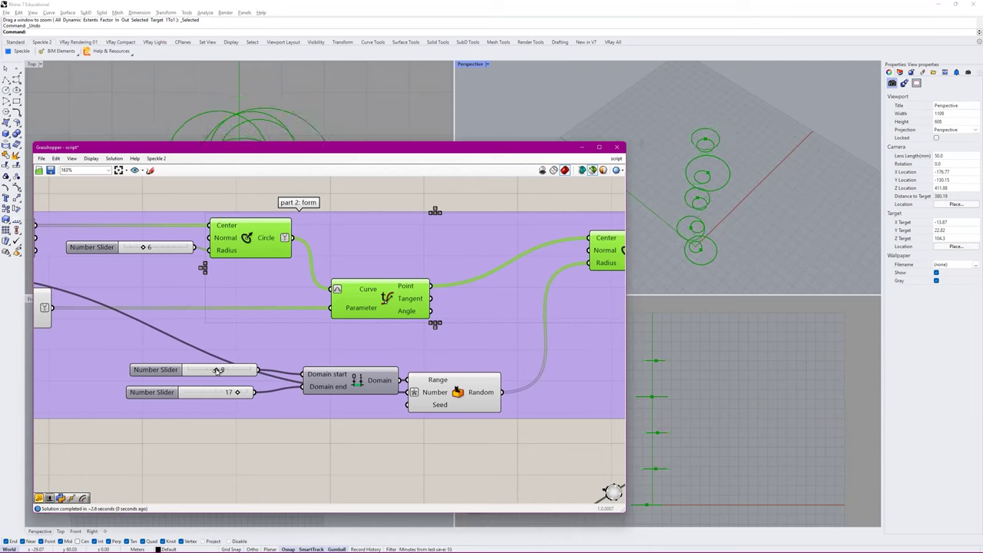
right_drag(728, 202, 691, 208)
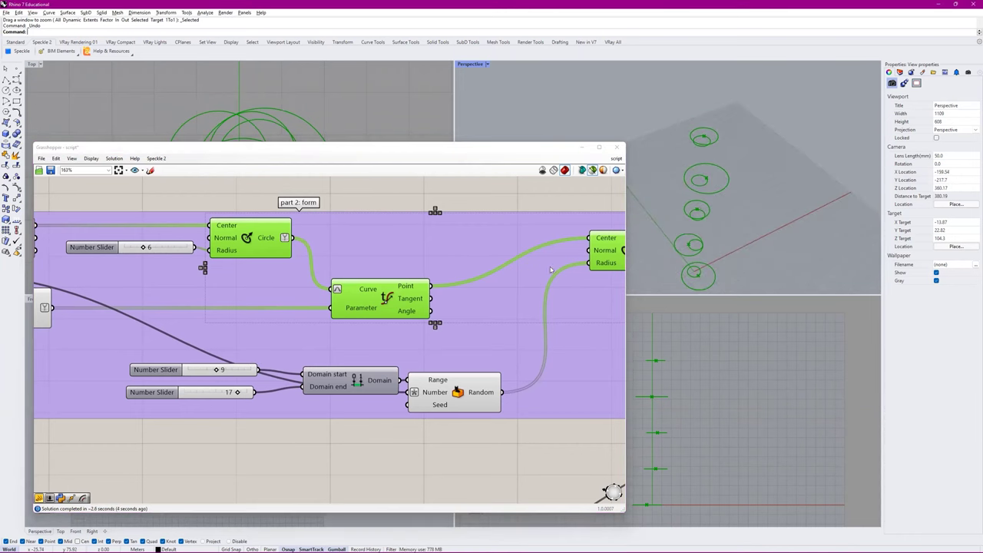
right_drag(550, 268, 479, 278)
click(555, 259)
right_drag(713, 235, 704, 206)
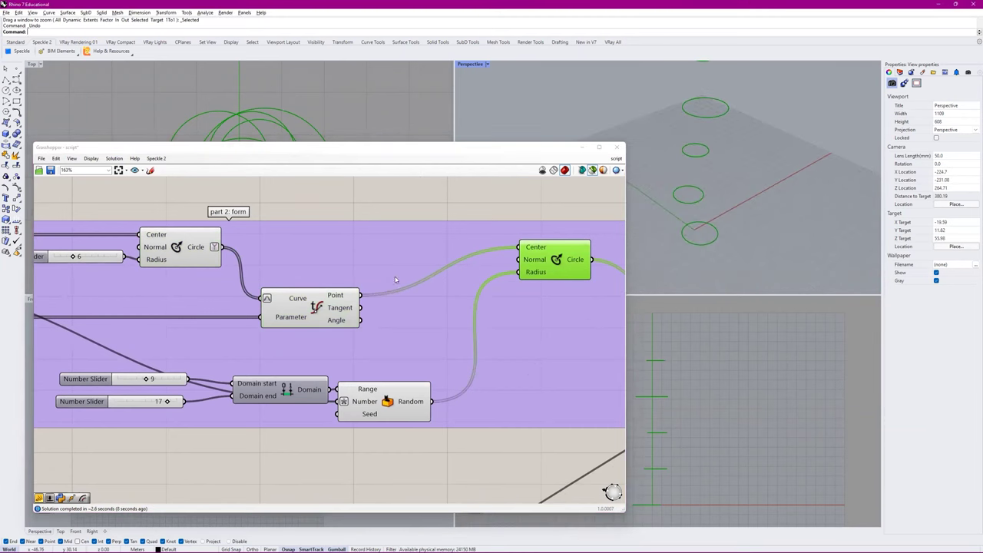
scroll(310, 310, down, 5)
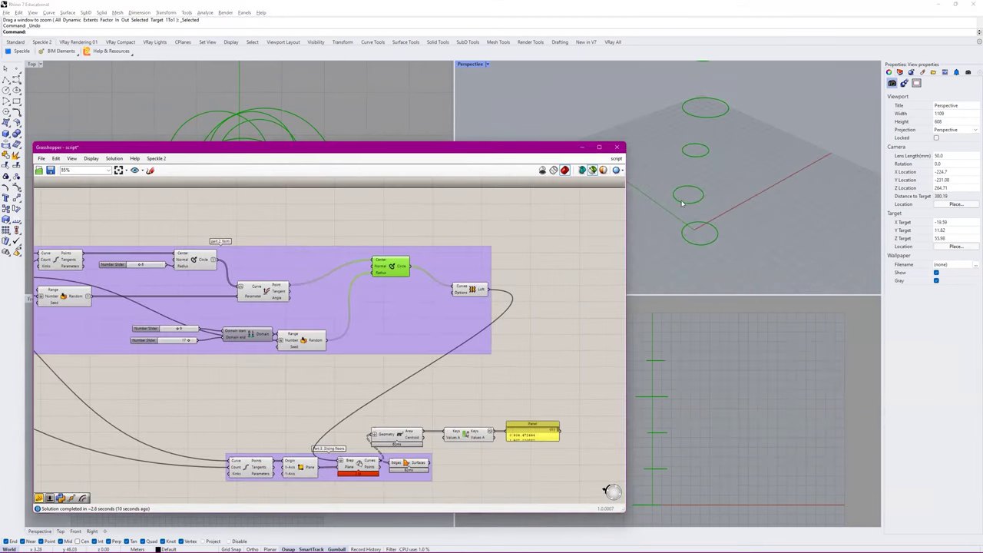
right_drag(683, 212, 690, 216)
Preview the Loft's wavy tower surface through the circles and select the part 2 form group
click(470, 289)
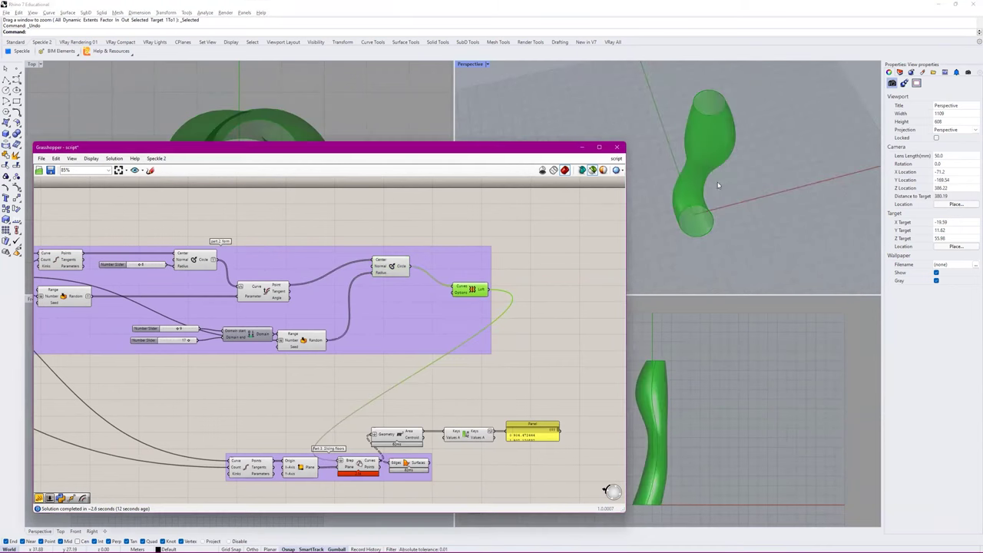
right_drag(739, 129, 718, 161)
right_drag(481, 269, 557, 243)
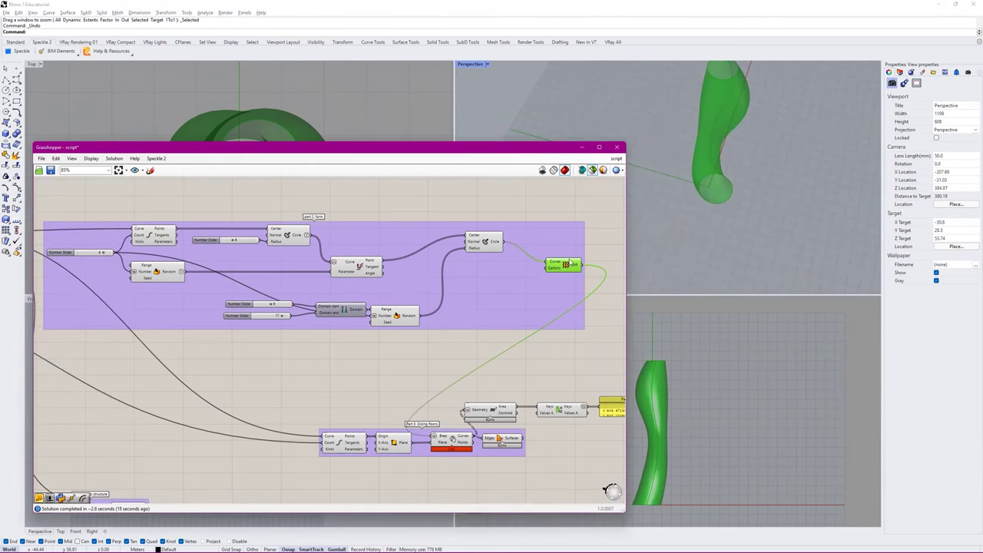
scroll(579, 253, down, 2)
click(586, 261)
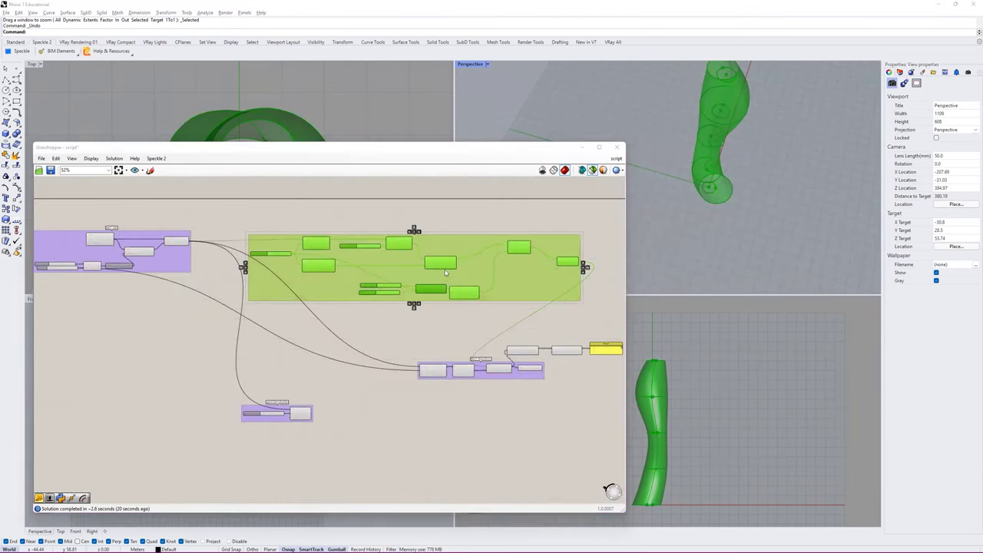
key(super+Tab)
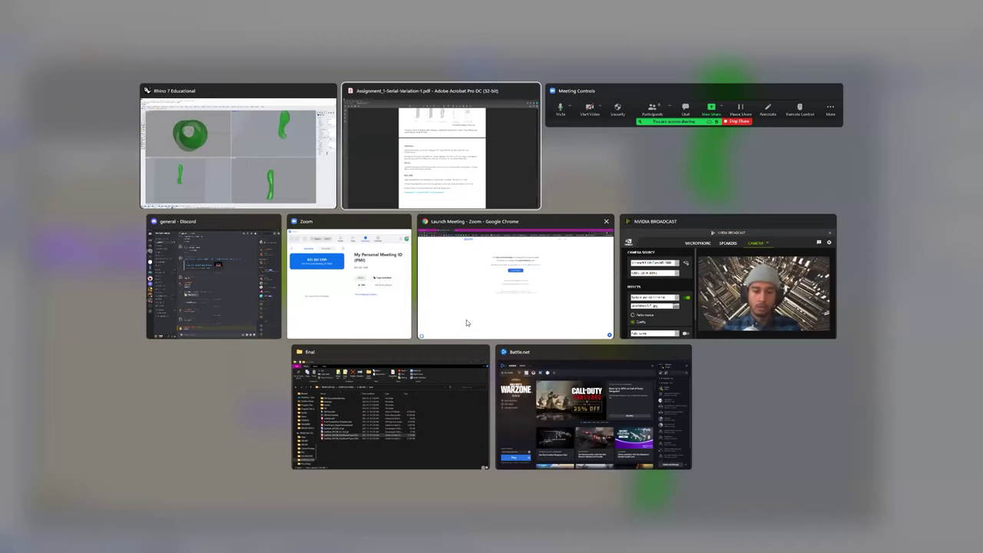
Look back up the assignment PDF, then return to Grasshopper and pan to the whole definition
key(Escape)
key(alt+Tab)
scroll(462, 262, up, 20)
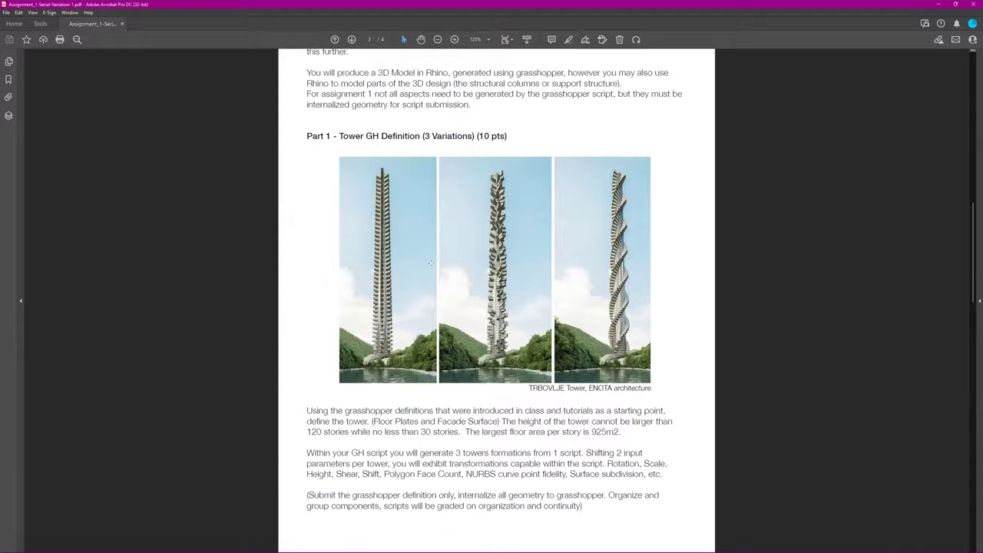
key(alt+Tab)
right_drag(515, 324, 439, 272)
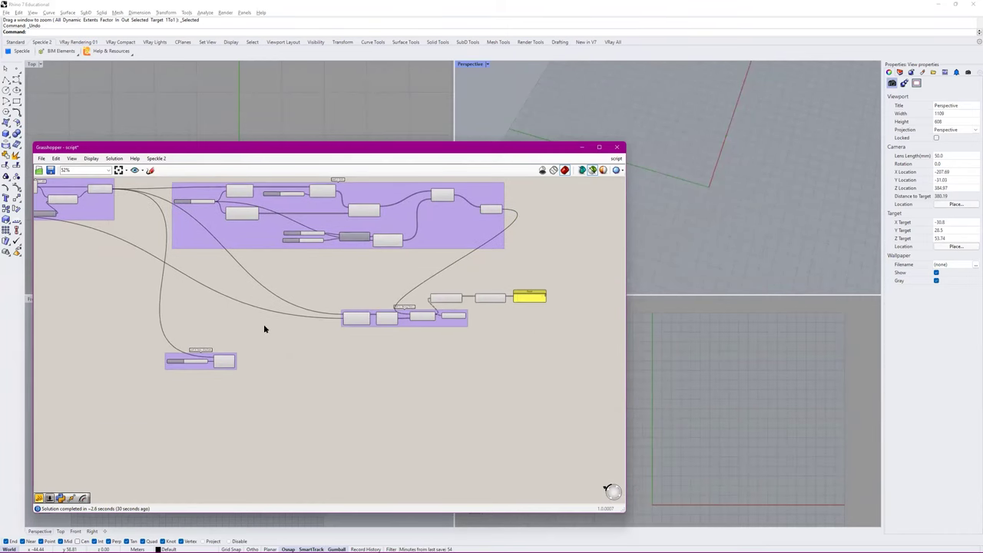
Select the part 4 slider and Pipe, and trace the central Line back to the part 1 size inputs
right_drag(229, 337, 377, 337)
scroll(392, 338, up, 5)
drag(485, 335, 247, 408)
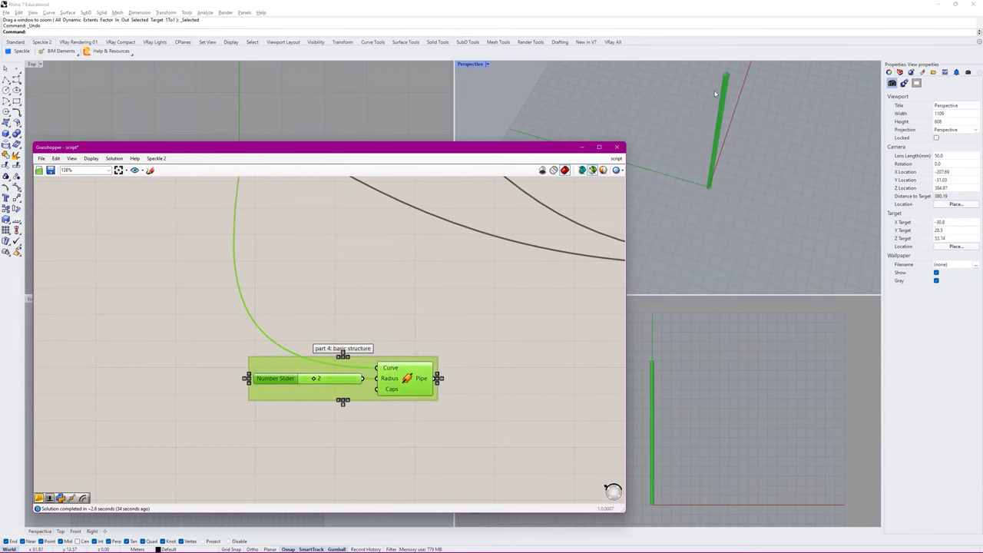
right_drag(714, 93, 768, 96)
scroll(387, 245, down, 5)
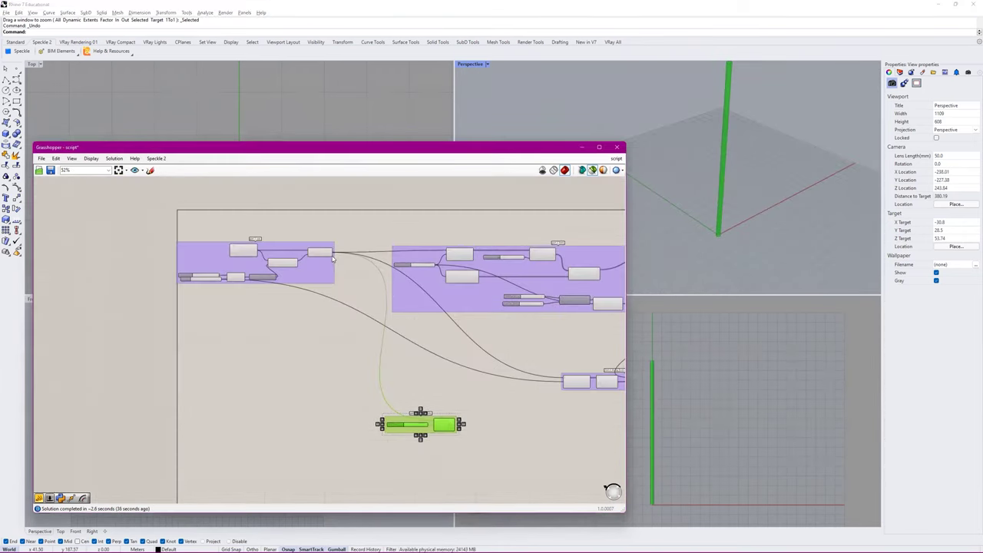
scroll(332, 258, up, 6)
click(304, 243)
right_drag(245, 245, 423, 254)
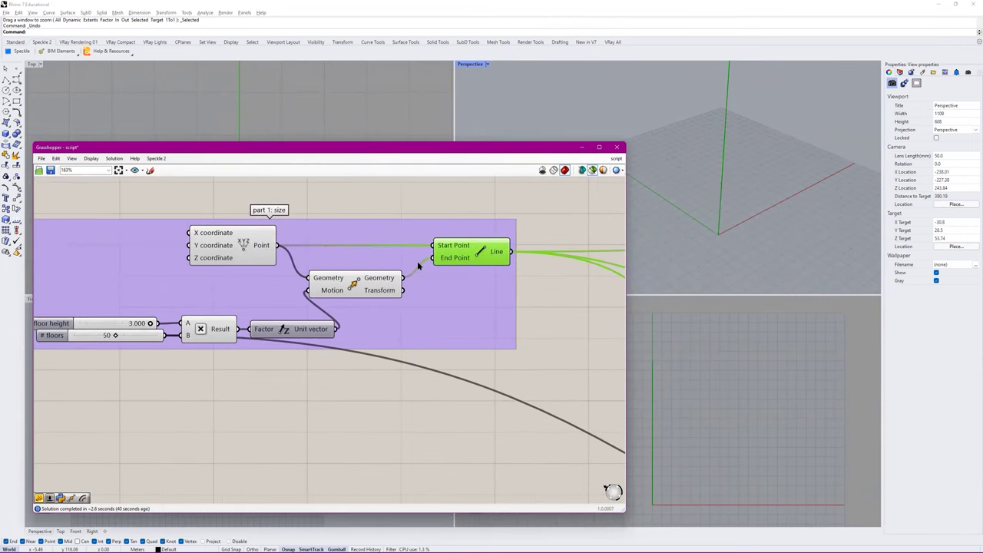
right_drag(658, 174, 691, 178)
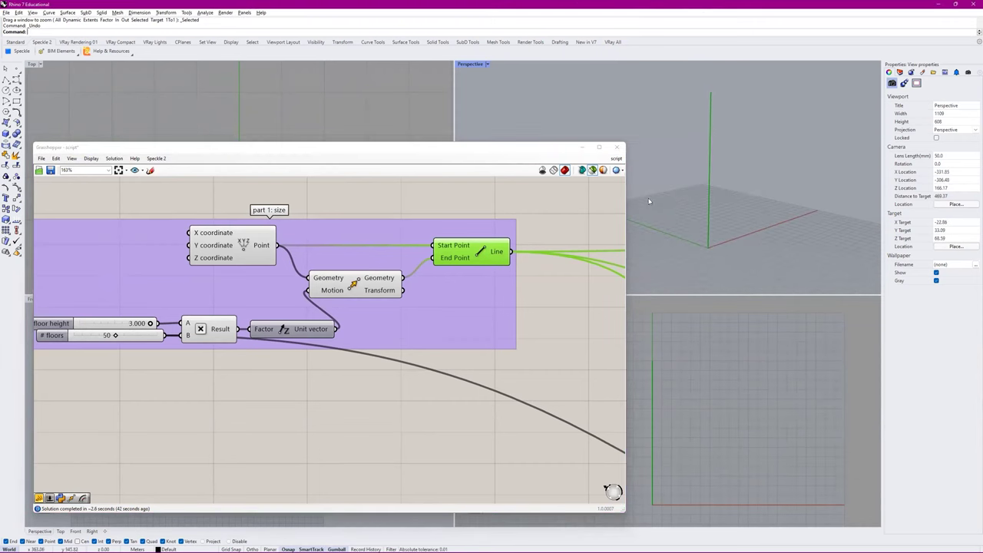
scroll(454, 312, down, 2)
Enable the radius-2 pipe's preview and orbit the Perspective view to inspect it along the axis
click(455, 312)
key(ctrl+4)
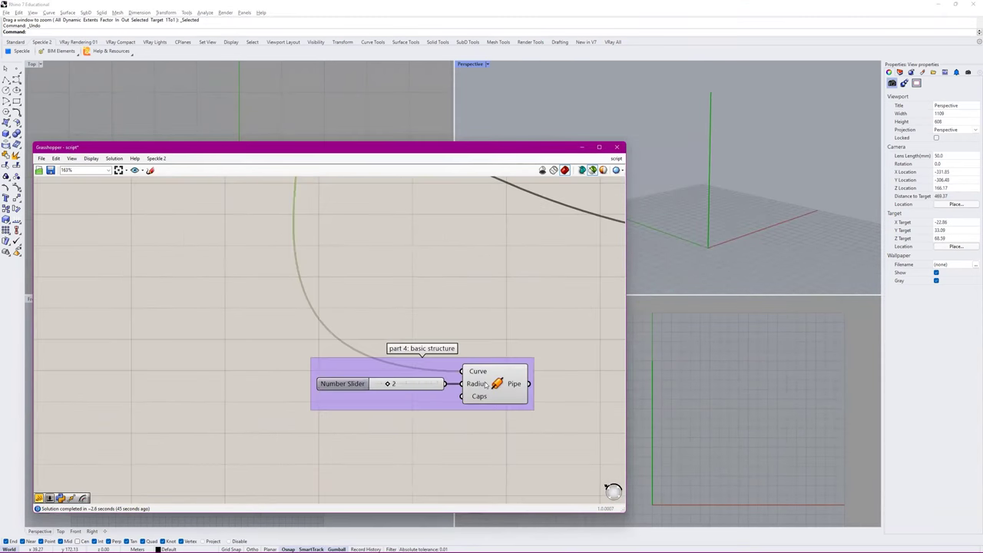
key(ctrl+e)
right_drag(713, 141, 705, 146)
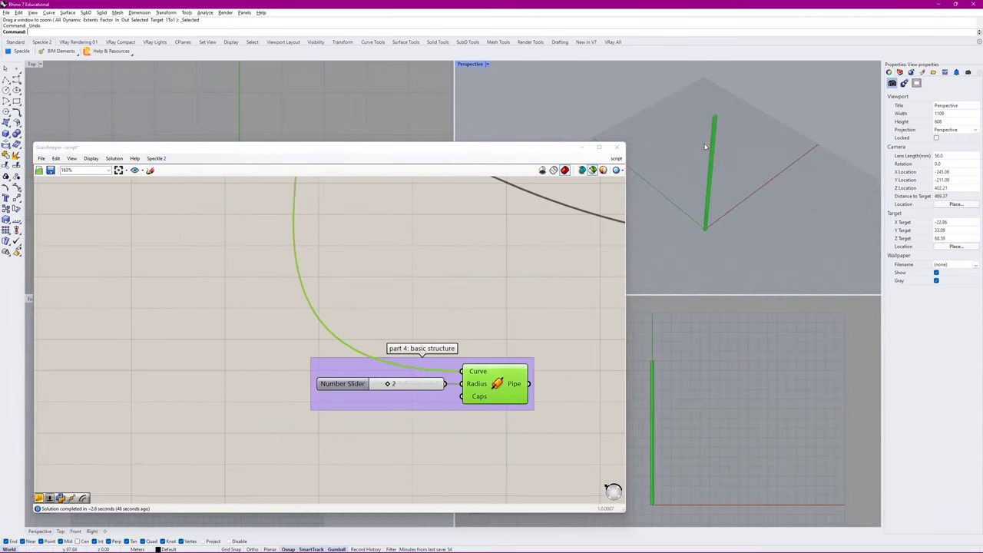
scroll(715, 119, up, 5)
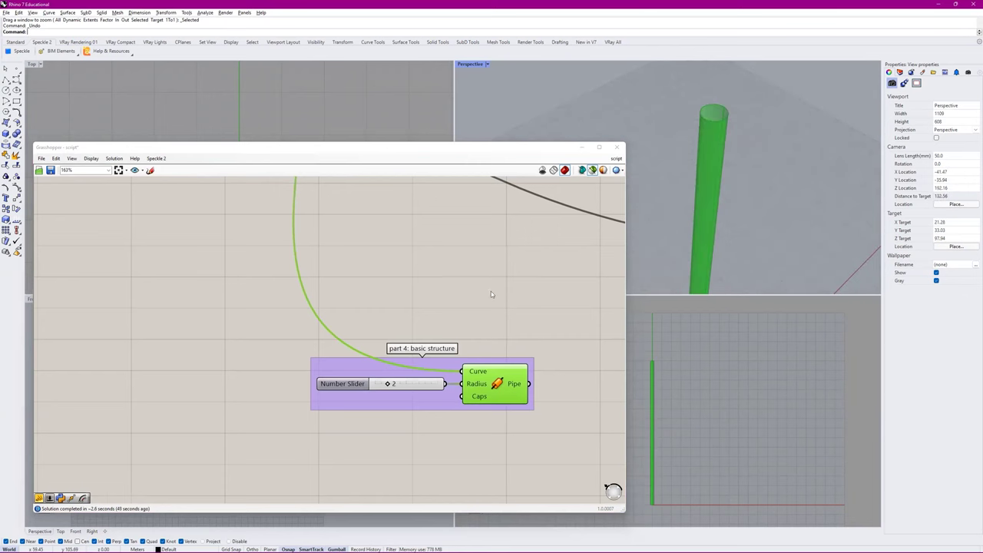
scroll(490, 291, down, 6)
scroll(486, 231, up, 6)
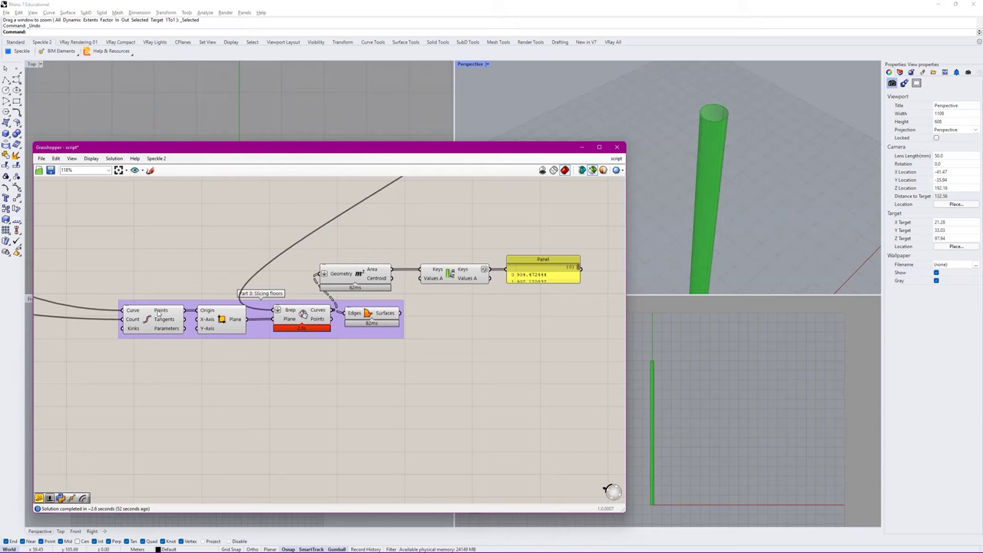
scroll(438, 308, down, 4)
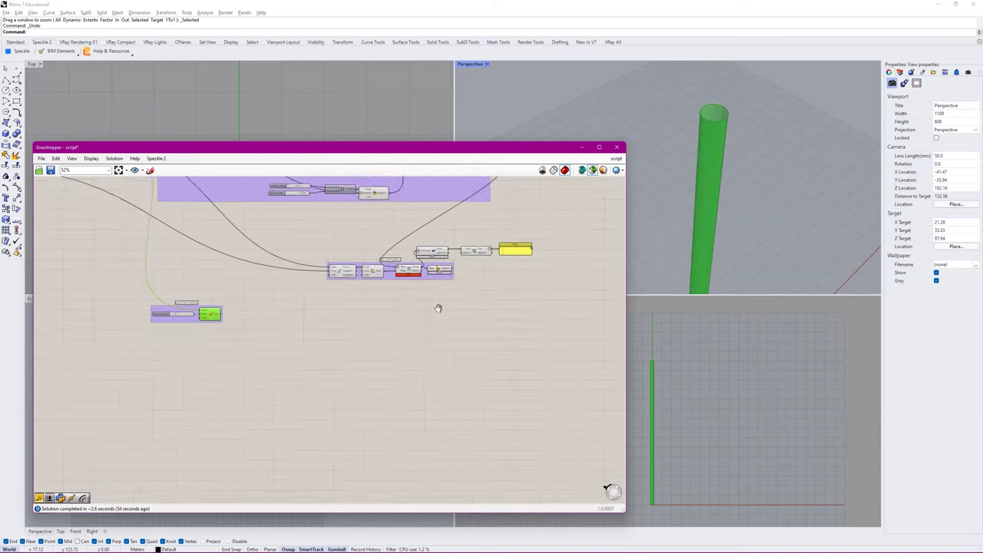
Preview the loft, then add a Brep | Plane component by searching 'brep plane' on the canvas
click(415, 244)
scroll(706, 169, down, 4)
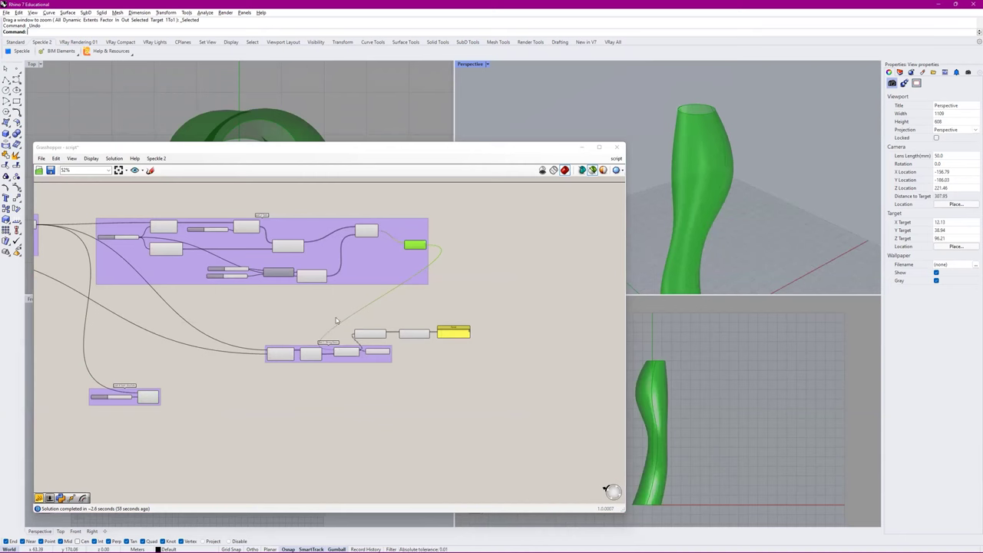
click(379, 295)
scroll(369, 314, up, 4)
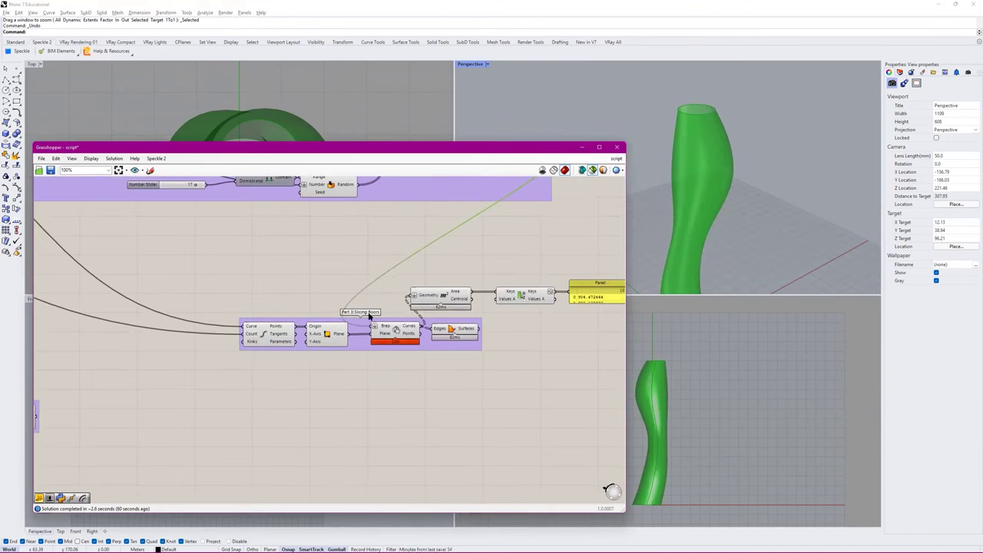
scroll(391, 328, up, 2)
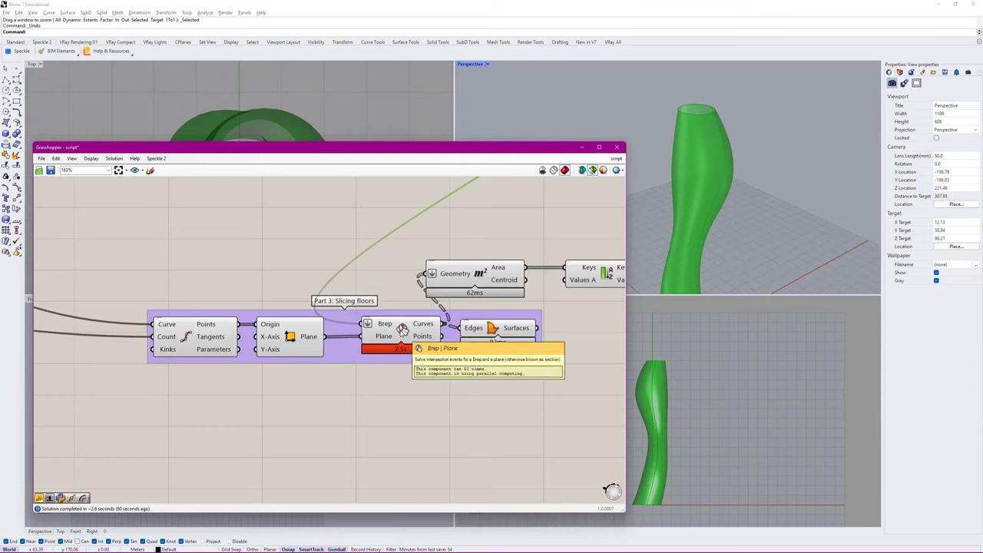
double_click(393, 381)
text(brep plane)
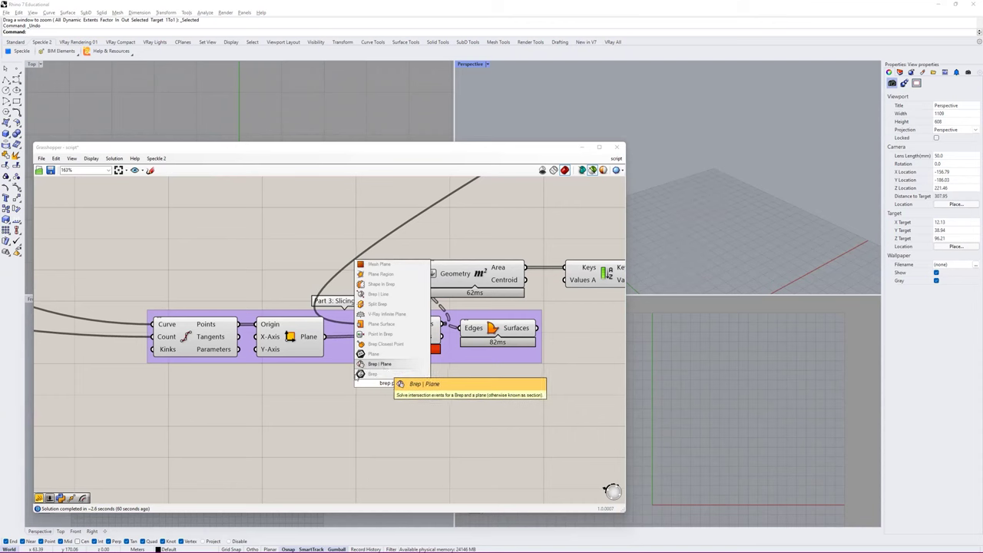
click(367, 366)
Preview the stacked horizontal section planes and bring the curve division step into view
scroll(378, 325, up, 3)
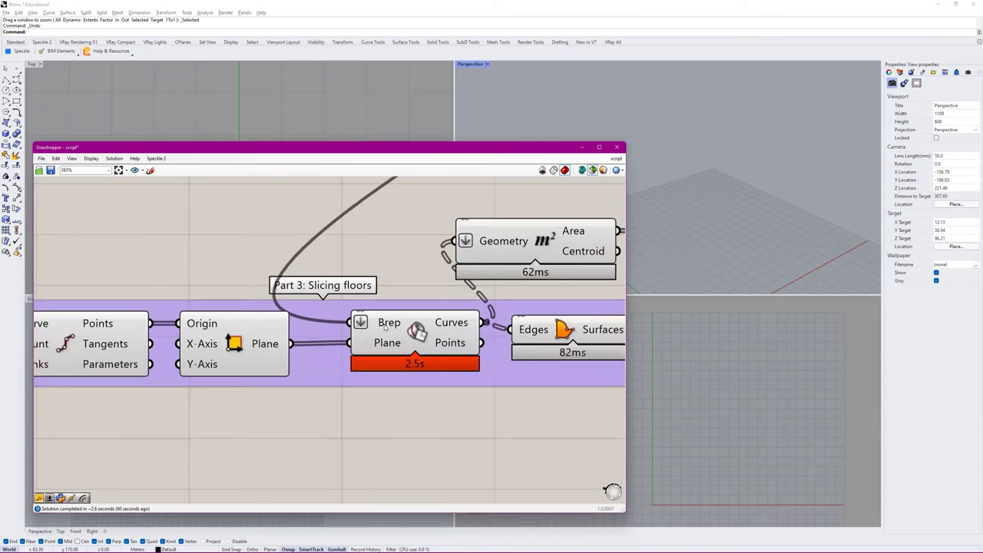
scroll(384, 327, down, 5)
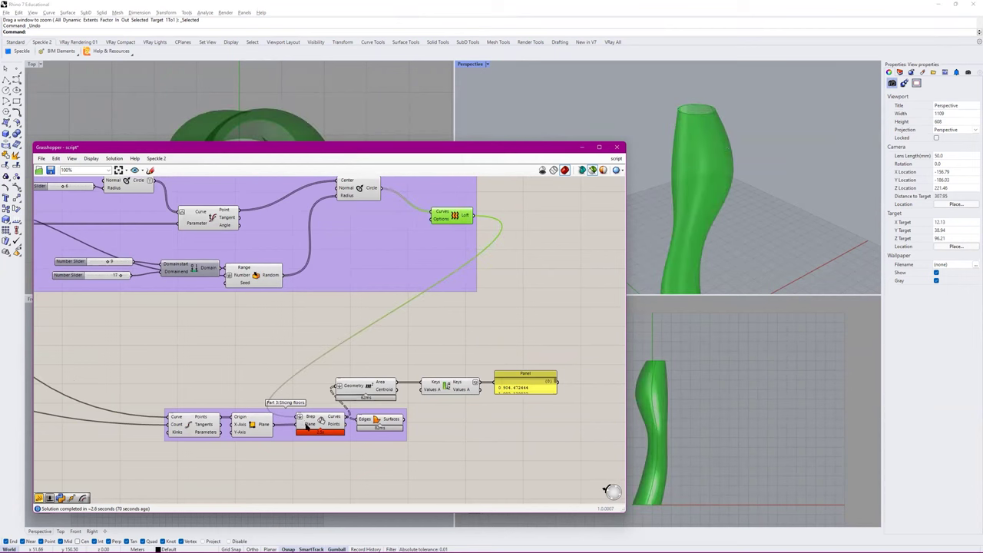
scroll(310, 428, up, 3)
mouse_move(312, 428)
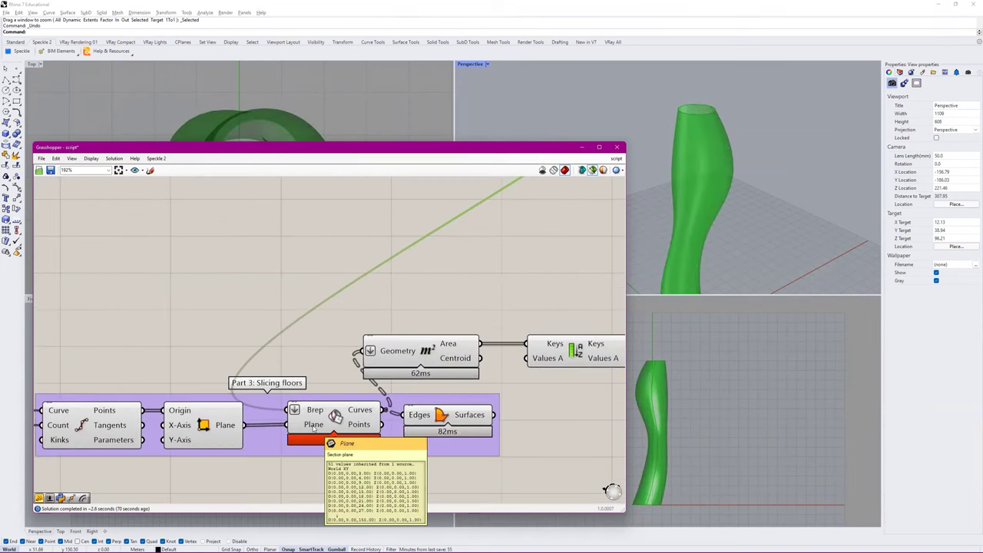
click(223, 427)
scroll(717, 202, down, 4)
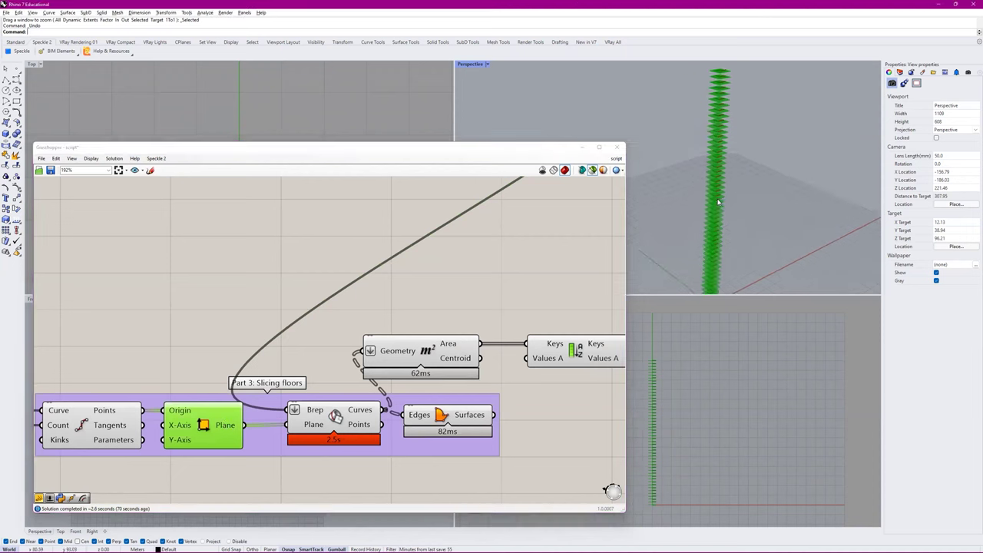
right_drag(167, 364, 371, 364)
scroll(372, 364, down, 1)
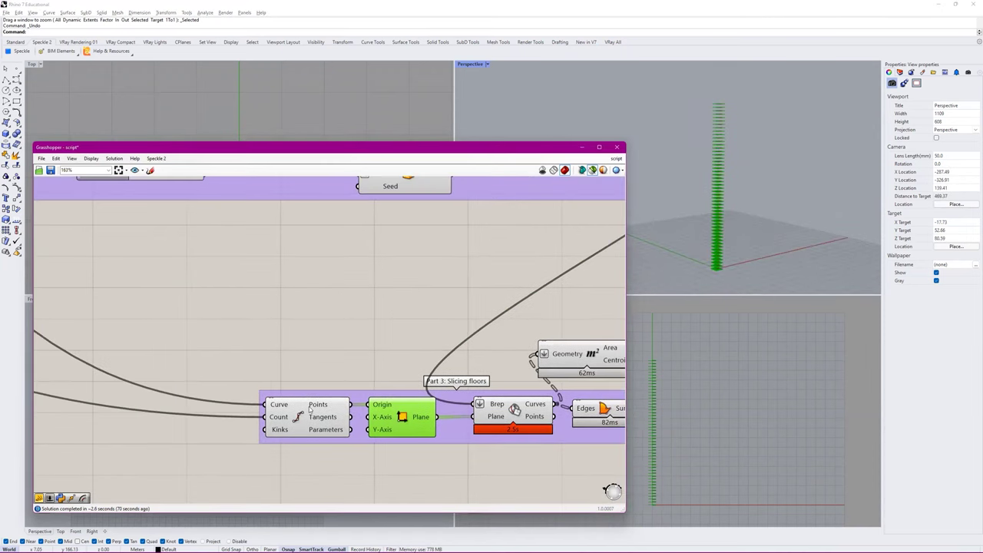
scroll(302, 399, down, 5)
scroll(198, 313, up, 3)
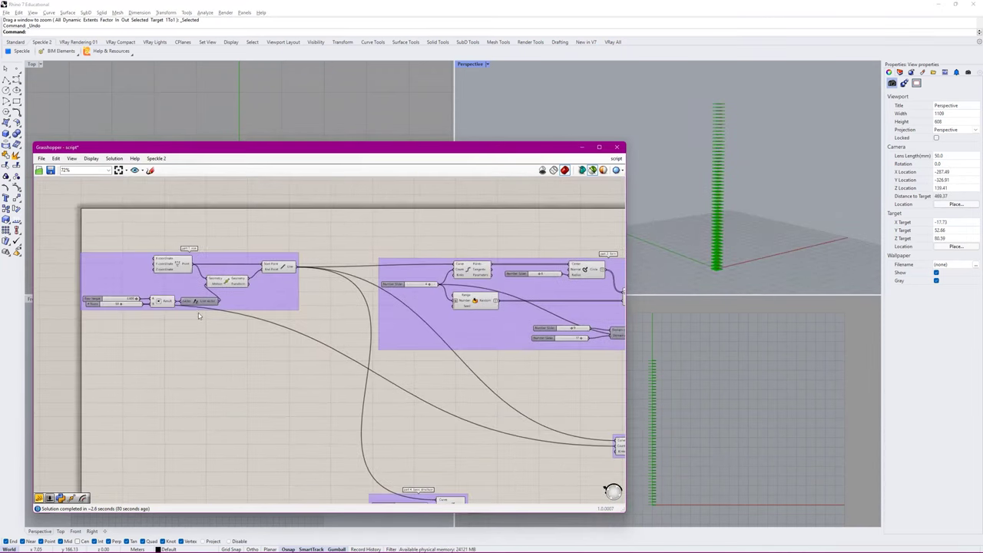
Preview the vertical guide line and the points dividing it
right_drag(314, 322, 203, 303)
click(198, 225)
right_drag(259, 274, 150, 229)
right_drag(380, 354, 332, 338)
click(526, 410)
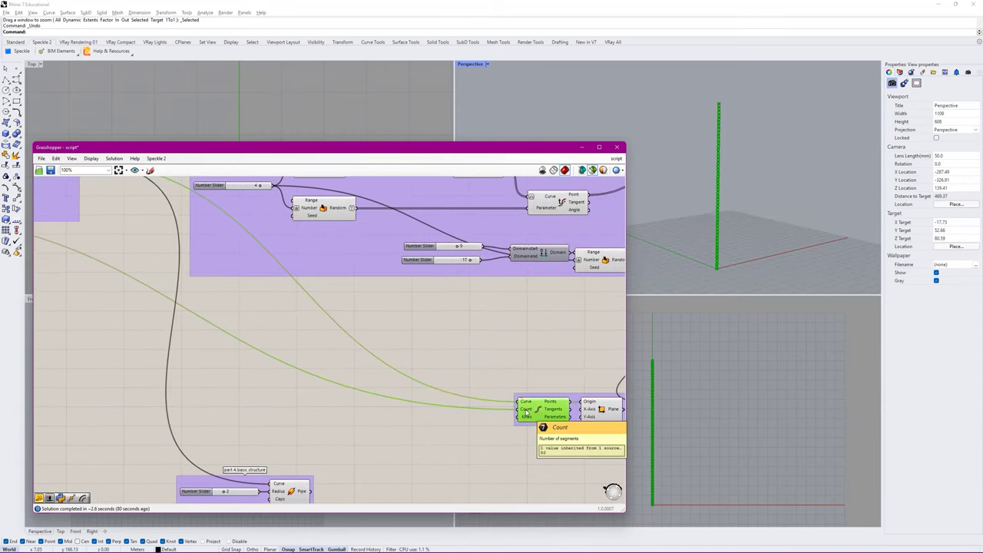
Preview the stacked floor planes built from the division points
scroll(304, 303, down, 4)
scroll(489, 347, up, 4)
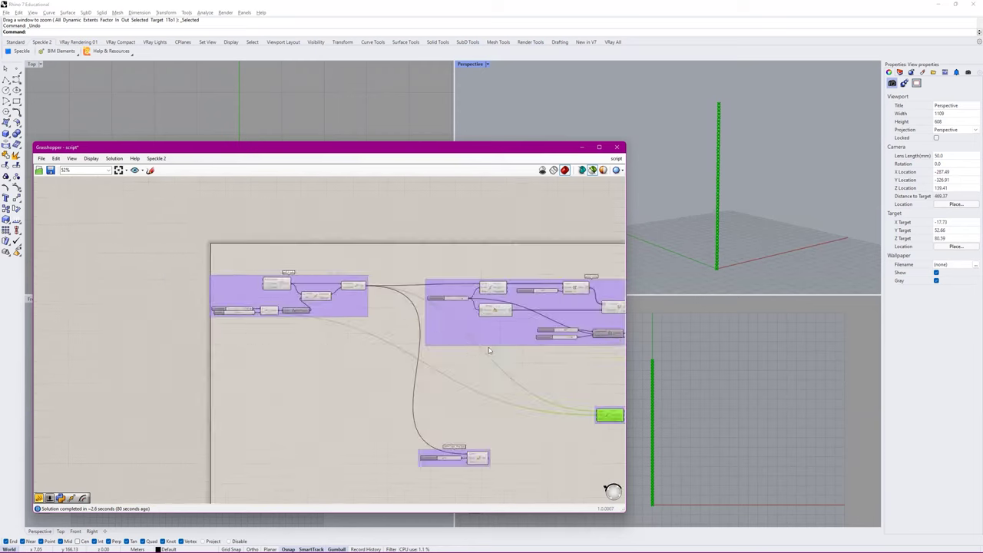
right_drag(397, 321, 331, 317)
scroll(474, 359, down, 2)
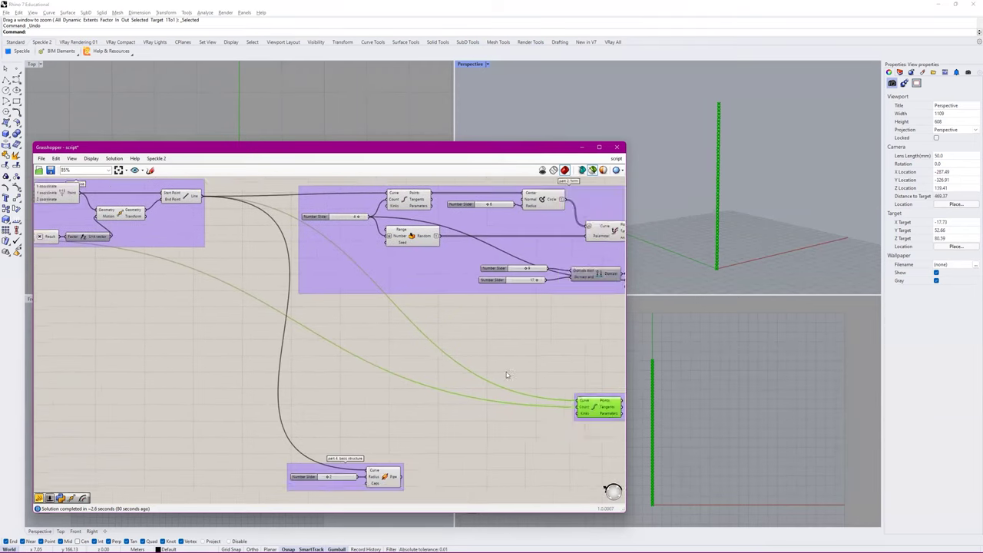
scroll(506, 372, up, 5)
scroll(710, 271, up, 5)
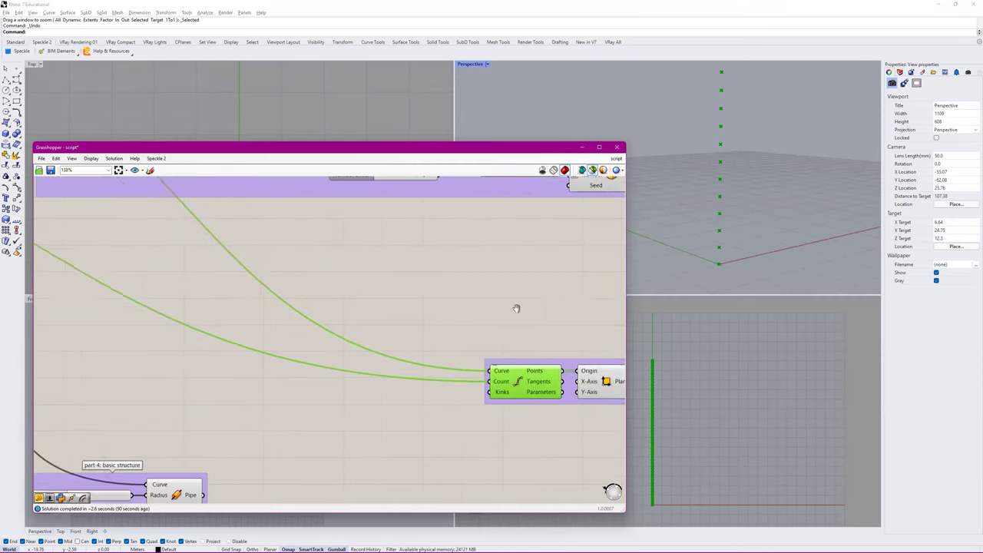
scroll(517, 307, down, 2)
click(418, 370)
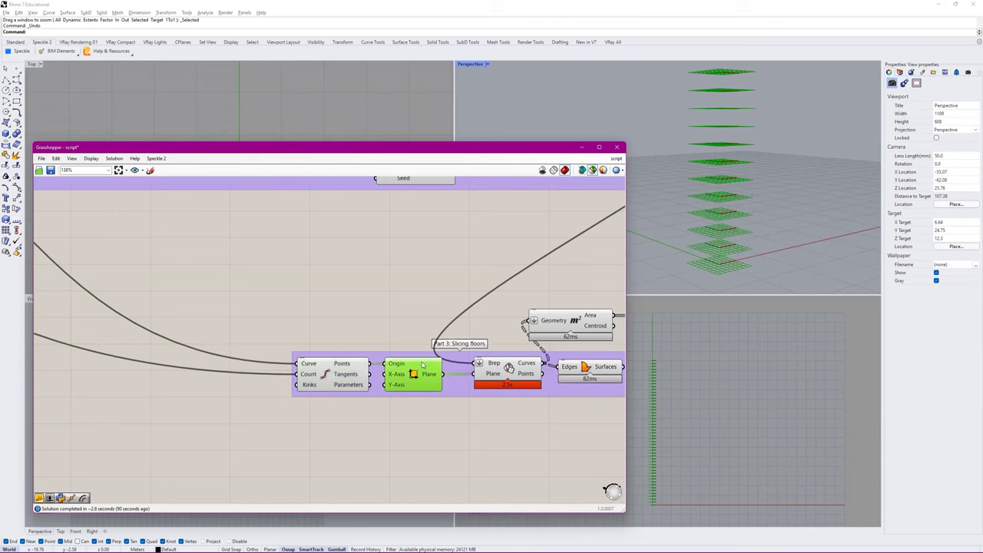
Preview the Contour curves slicing the tower, then the lofted tower surface
scroll(381, 365, up, 3)
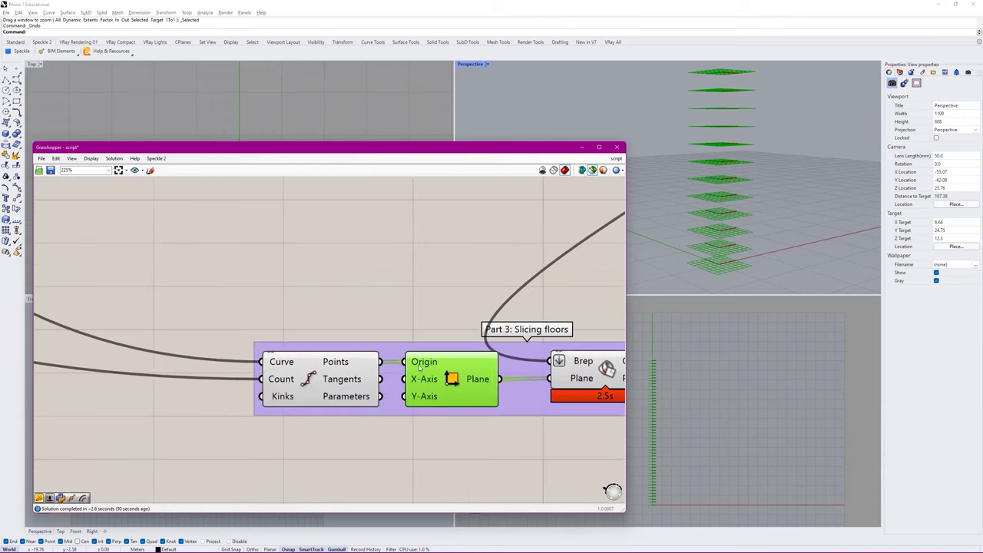
scroll(419, 368, down, 4)
scroll(394, 358, up, 4)
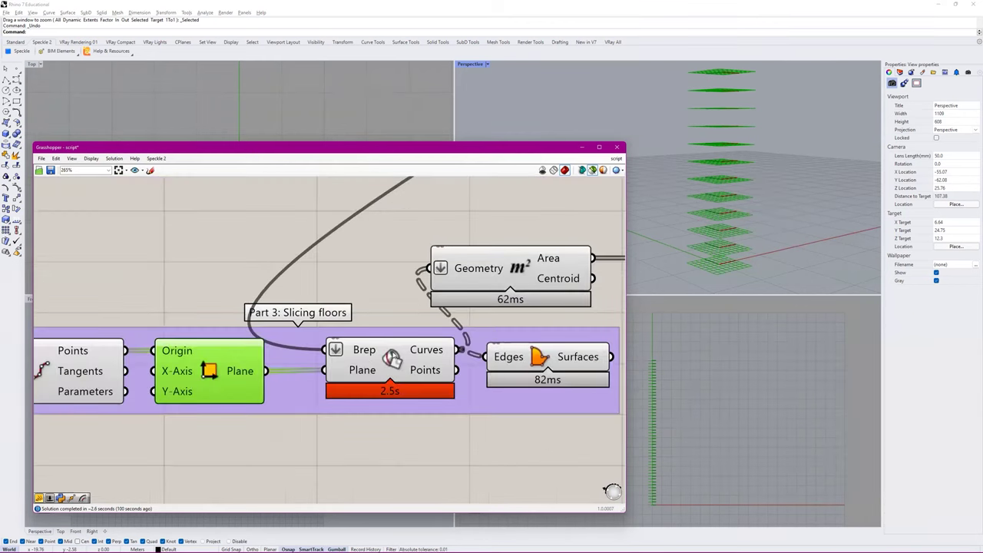
click(390, 356)
scroll(470, 302, down, 5)
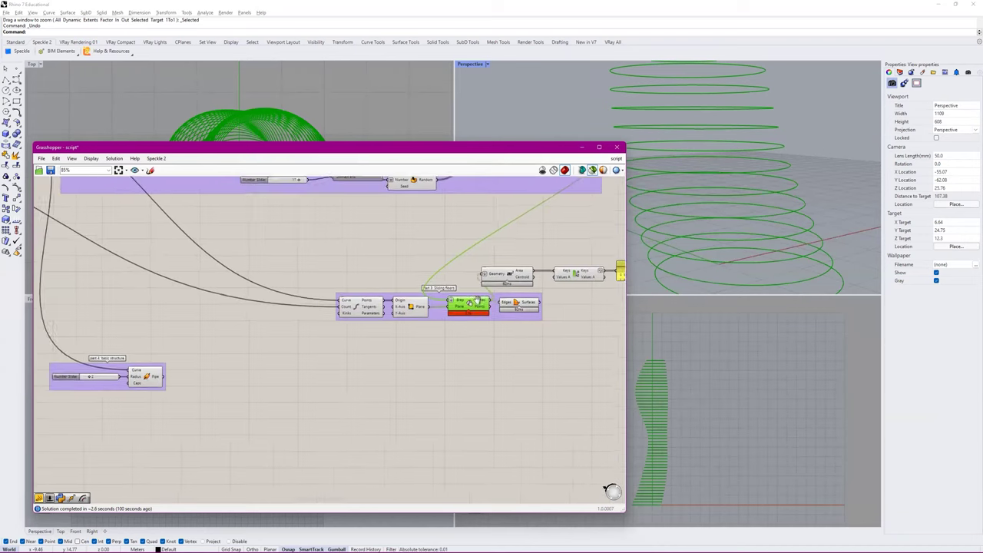
right_drag(470, 302, 367, 374)
click(477, 199)
Inspect the stacked contour rings in Perspective and turn on View > Component Tabs
click(374, 373)
right_drag(737, 192, 639, 210)
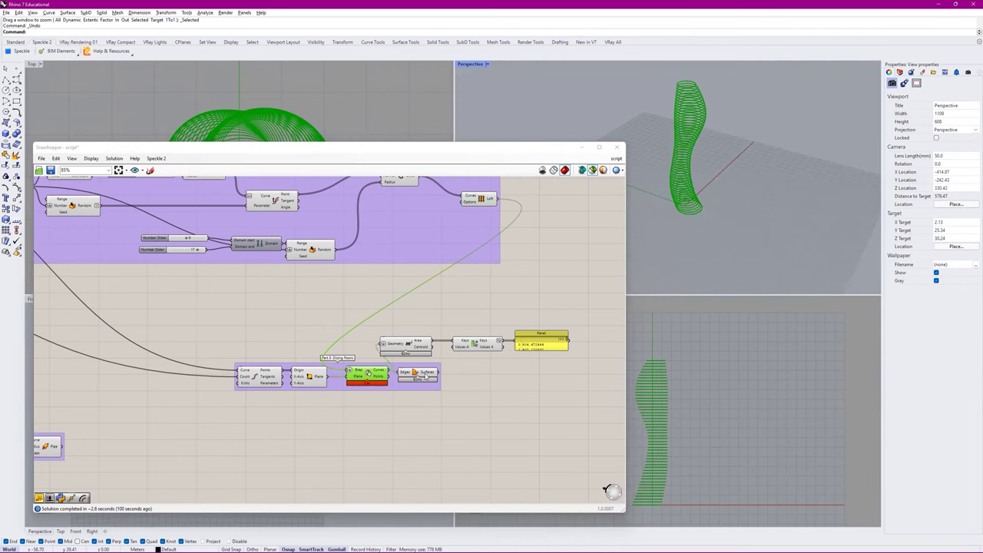
scroll(424, 375, up, 4)
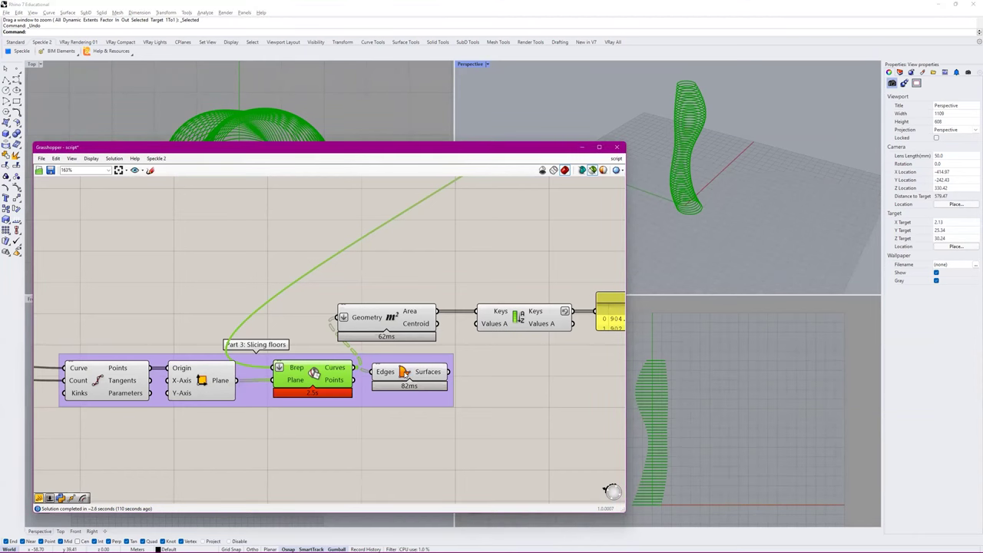
click(91, 158)
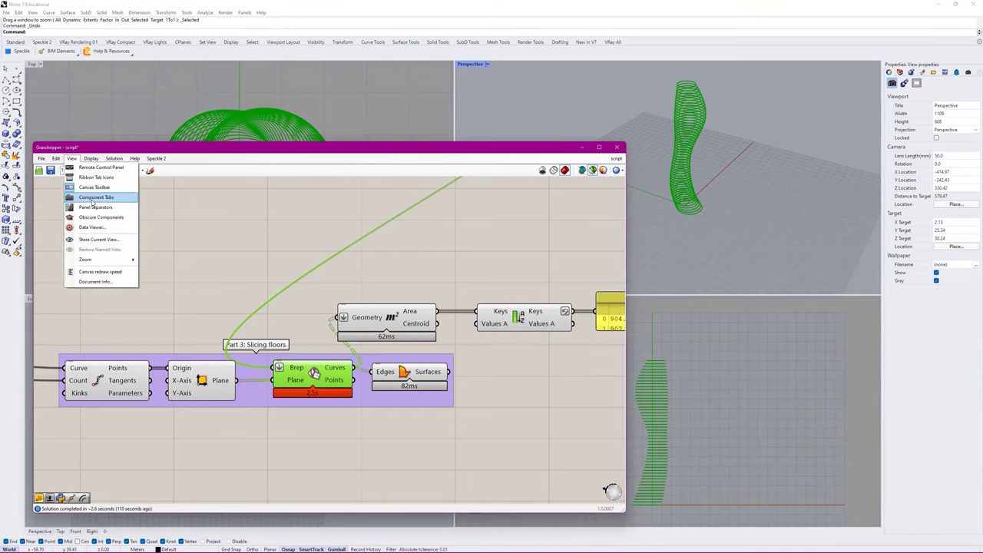
click(100, 197)
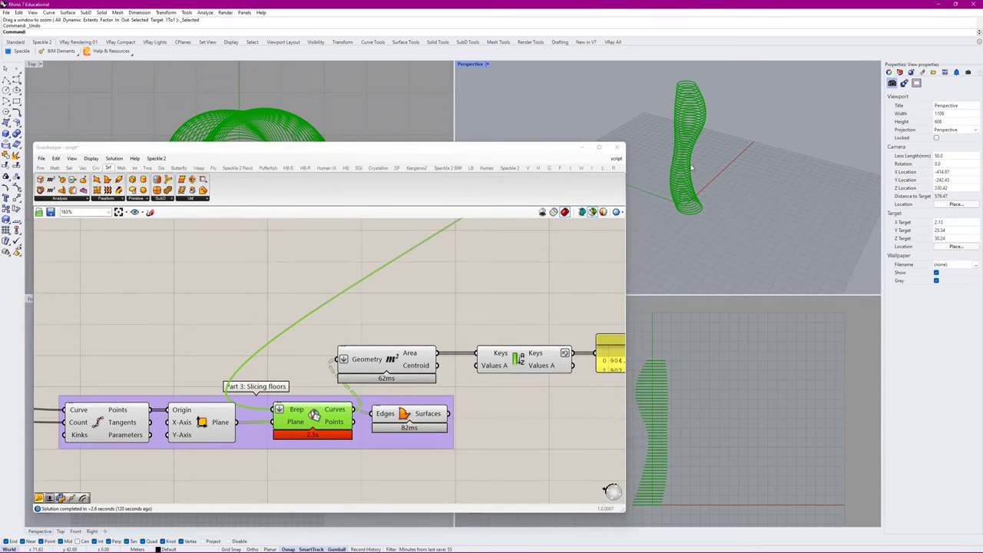
Preview the Boundary Surfaces floor plates as filled surfaces around the tower
click(407, 416)
scroll(692, 161, up, 5)
right_drag(701, 119, 695, 124)
scroll(708, 182, up, 5)
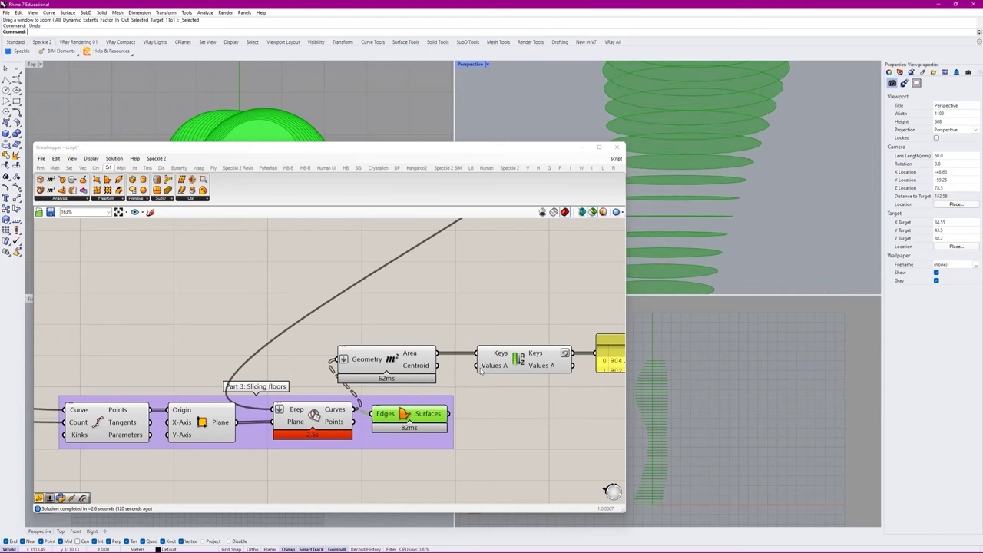
scroll(480, 371, down, 5)
scroll(306, 360, down, 3)
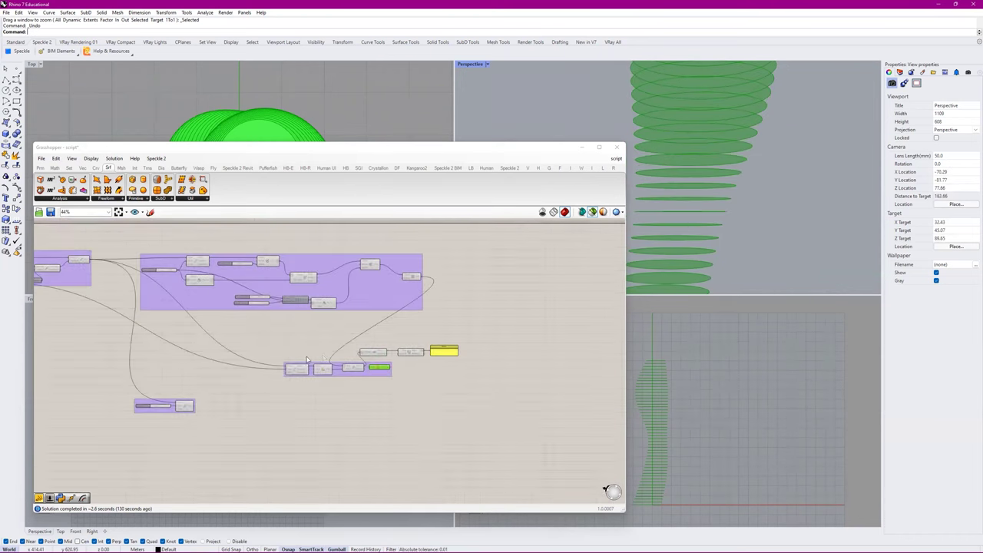
Preview the Pipe core with the lofted tower and inspect them from above and around
click(184, 407)
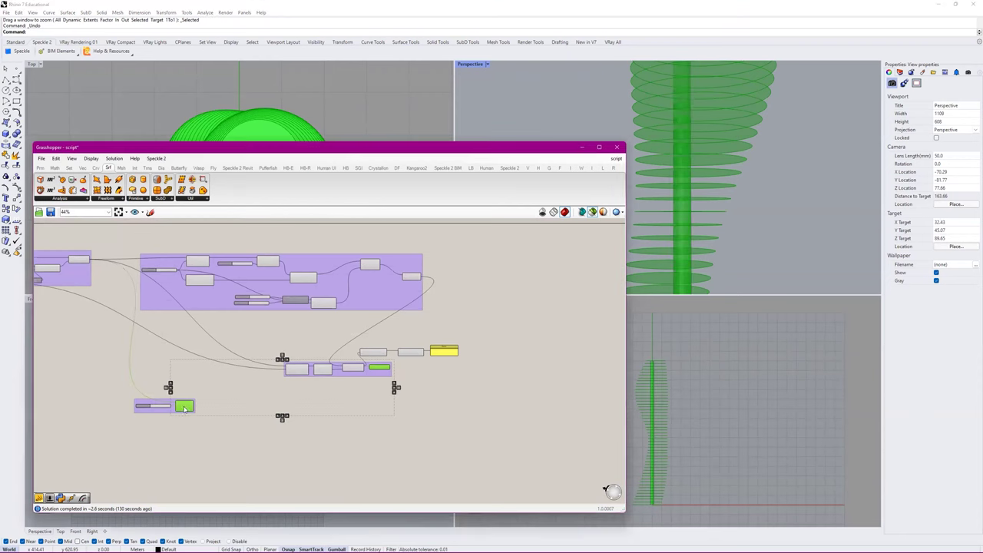
click(410, 276)
right_drag(717, 202, 694, 149)
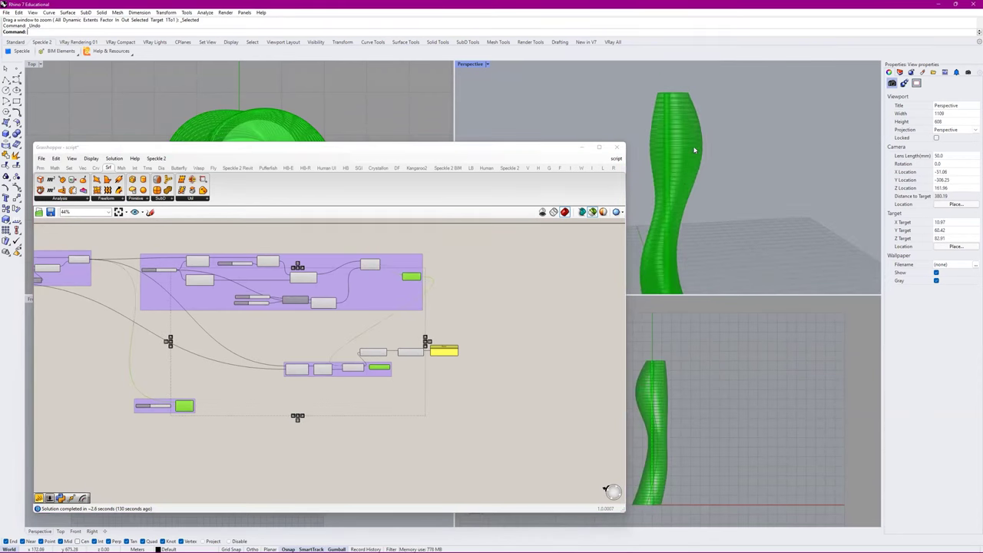
scroll(678, 190, up, 5)
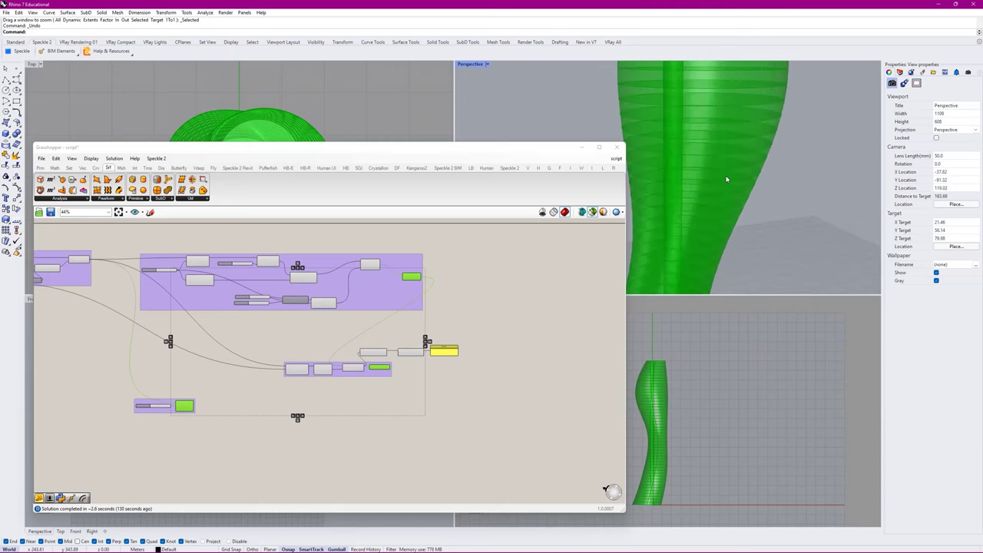
right_drag(677, 212, 682, 249)
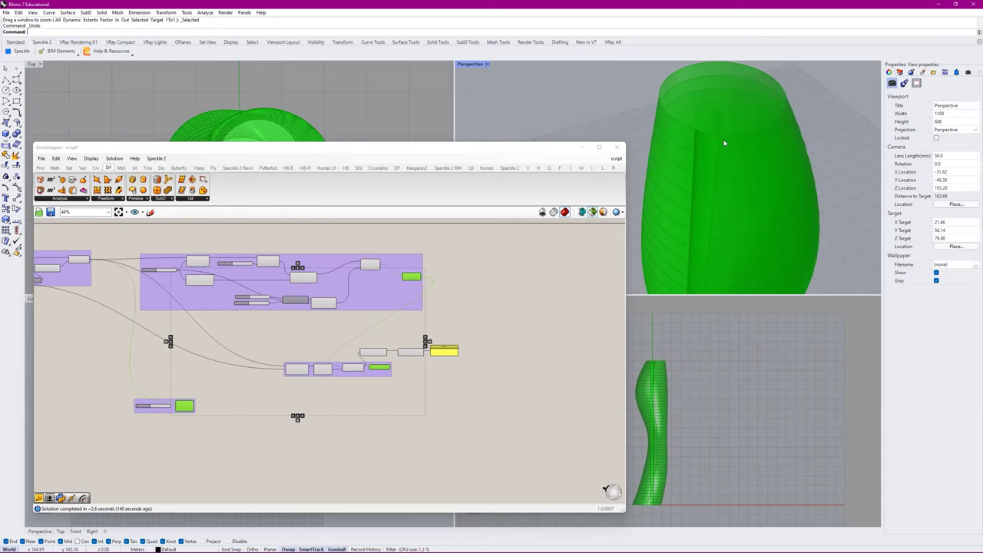
mouse_move(721, 142)
right_down()
mouse_move(717, 125)
mouse_move(692, 126)
mouse_move(717, 138)
right_up()
scroll(717, 138, down, 3)
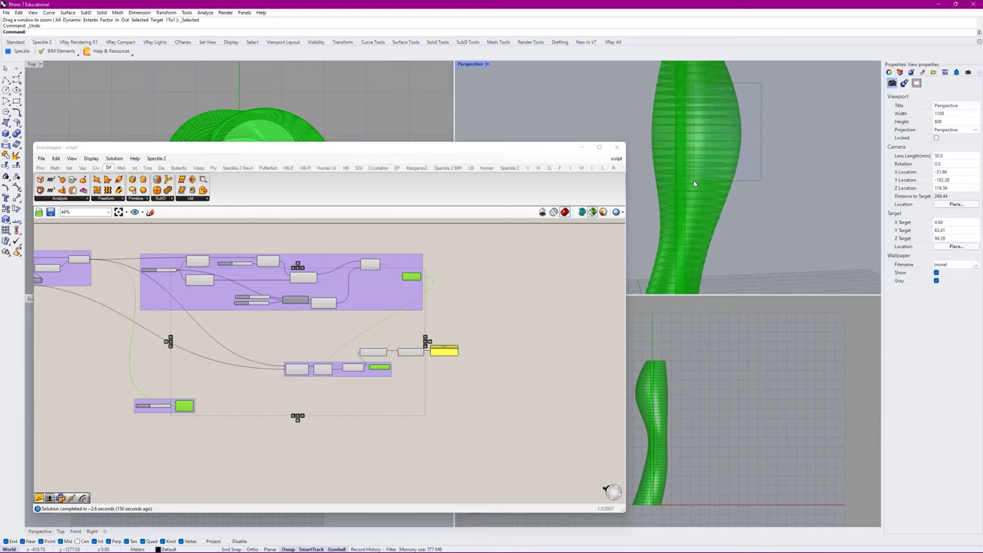
scroll(727, 130, up, 3)
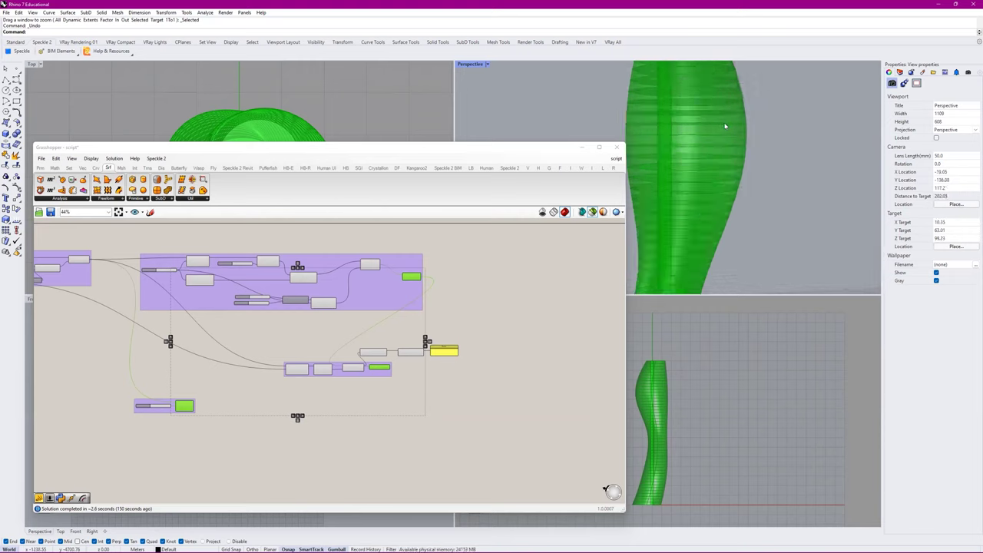
right_drag(719, 133, 701, 214)
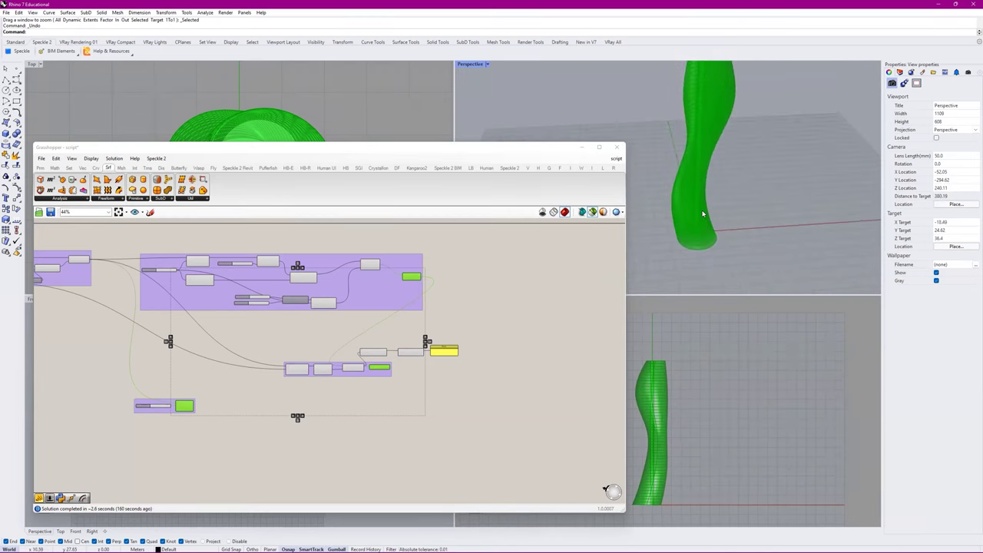
Preview the Brep | Plane sliced floor plates of the tower
click(463, 344)
scroll(400, 362, up, 5)
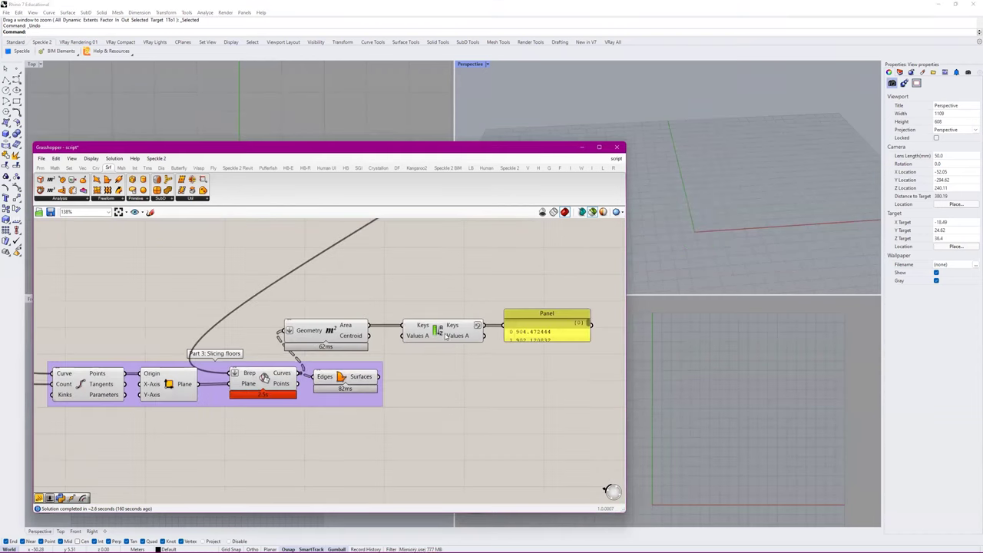
click(358, 374)
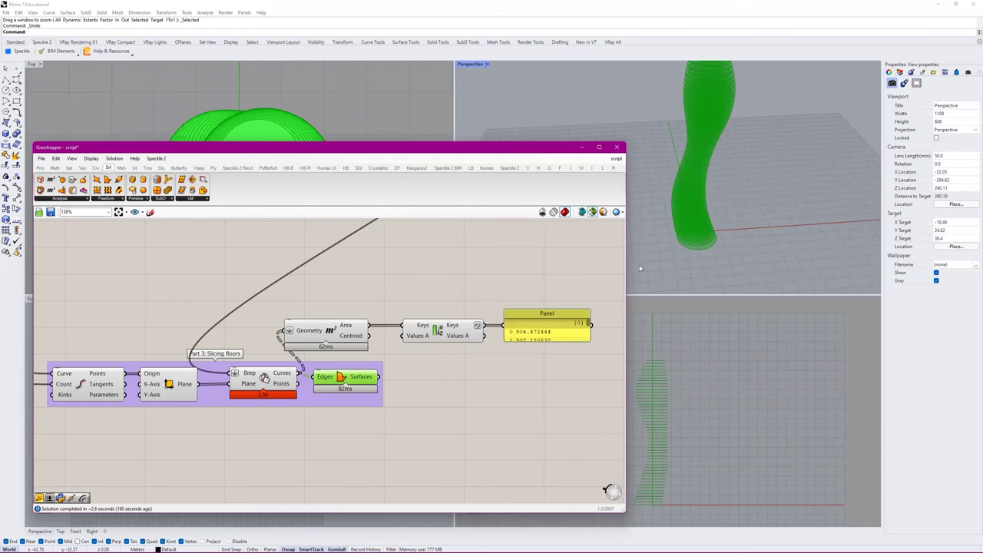
click(680, 247)
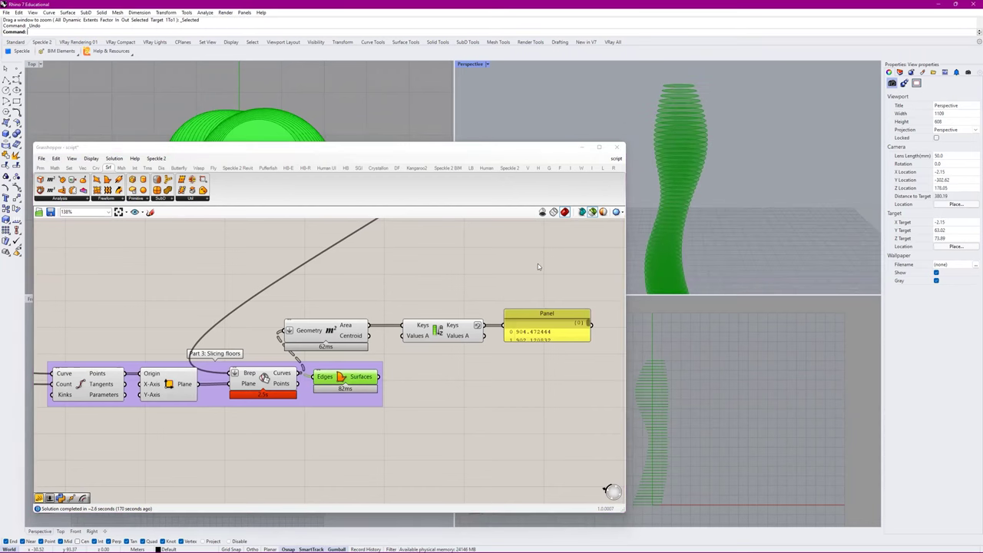
scroll(410, 374, down, 5)
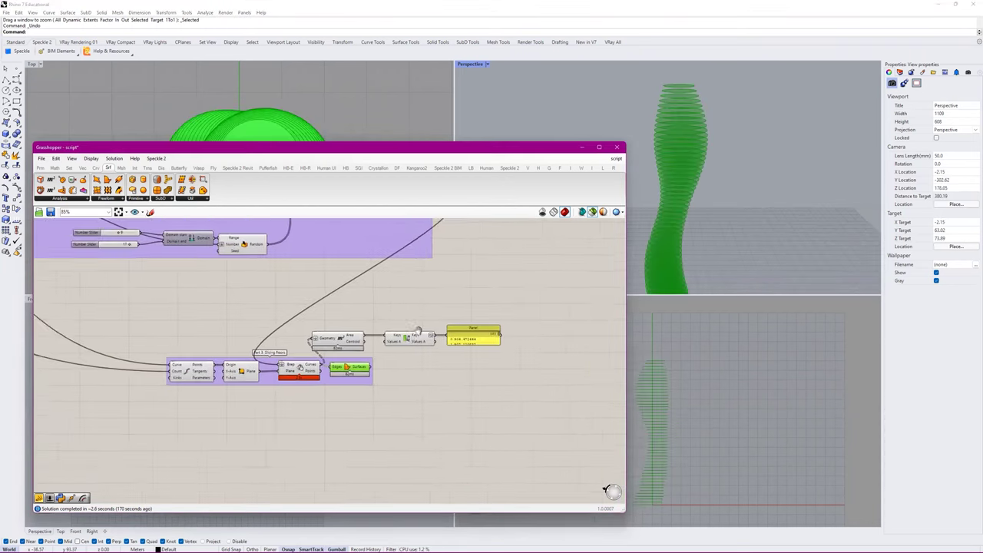
right_drag(449, 347, 509, 367)
scroll(471, 432, up, 4)
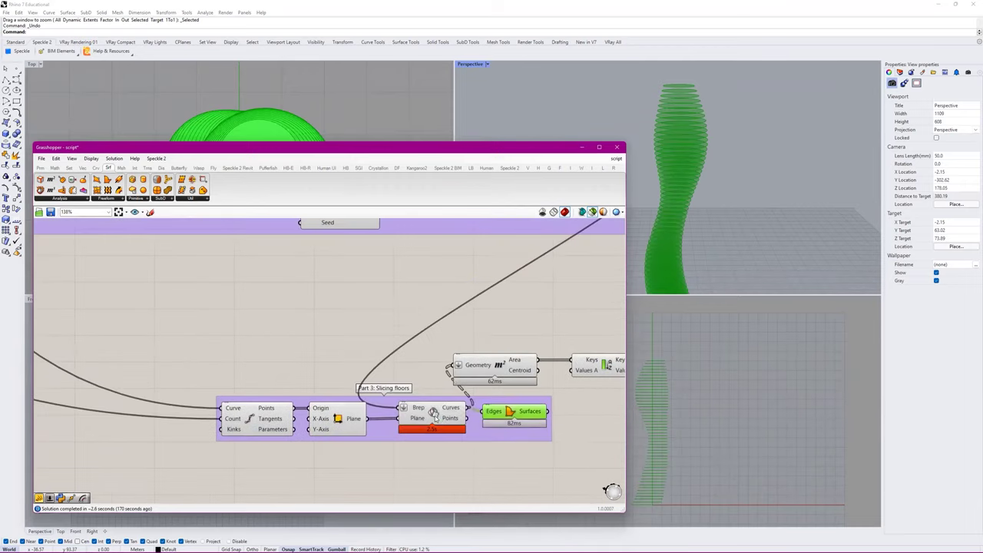
Zoom to extents, then set the part 2: form circle Radius slider to 15
middle_click(433, 415)
click(455, 416)
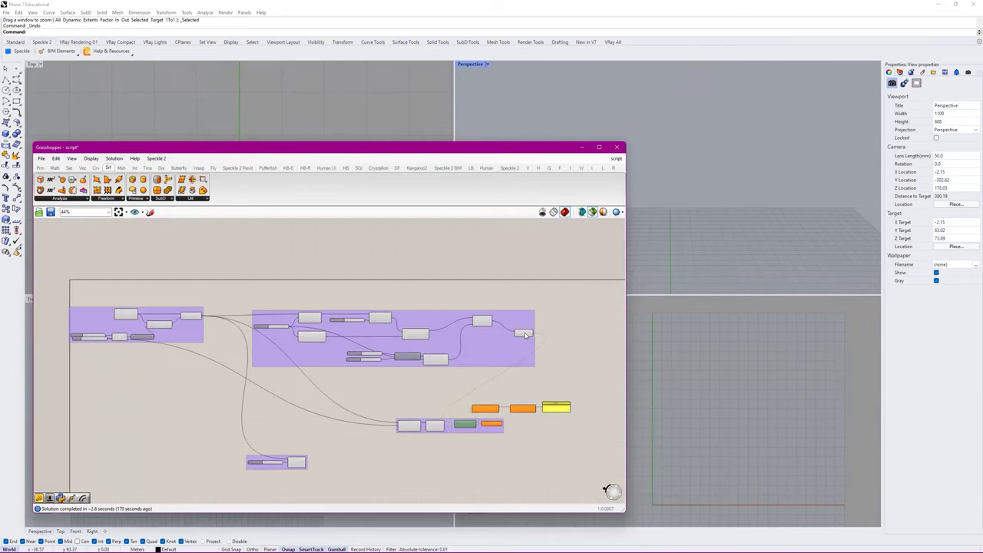
mouse_move(686, 240)
right_down()
mouse_move(694, 213)
mouse_move(675, 223)
right_up()
scroll(430, 323, up, 6)
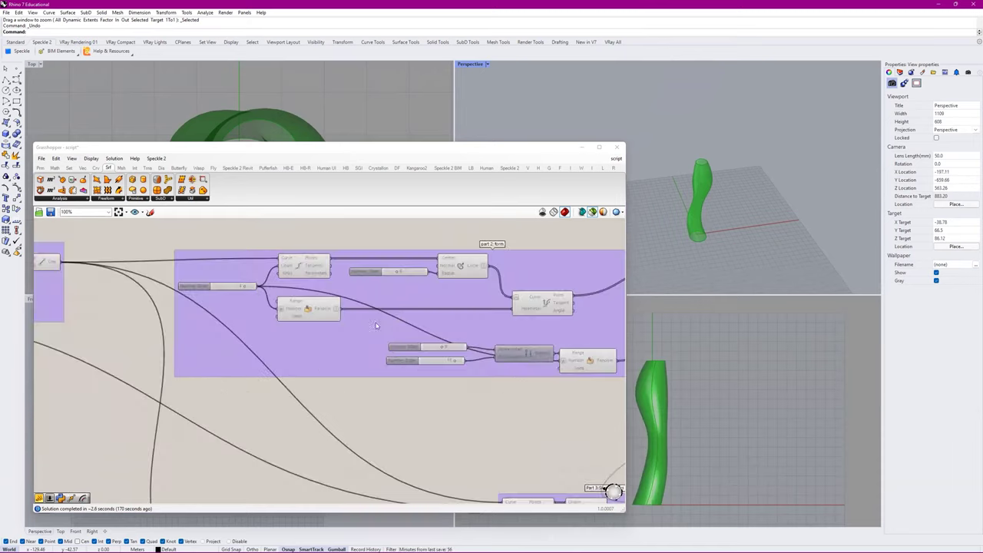
right_drag(413, 331, 412, 367)
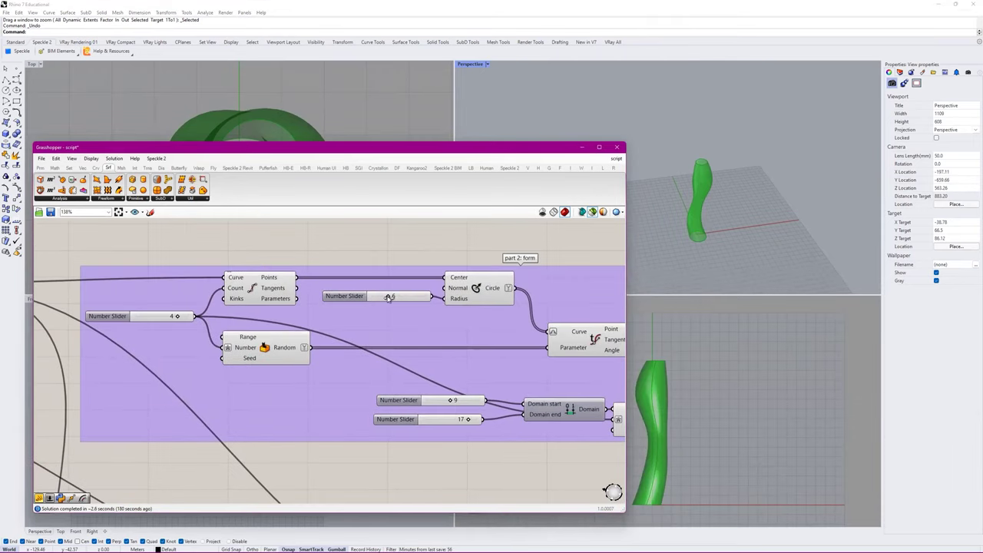
drag(389, 297, 422, 301)
scroll(687, 224, up, 5)
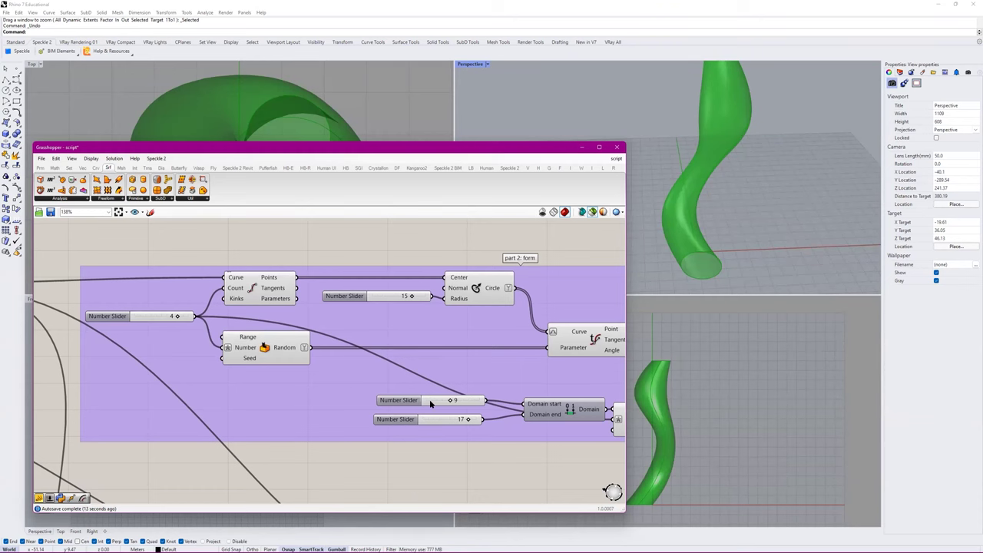
Select the part 1: size group and shift it slightly to the right
scroll(411, 484, down, 5)
scroll(350, 375, up, 4)
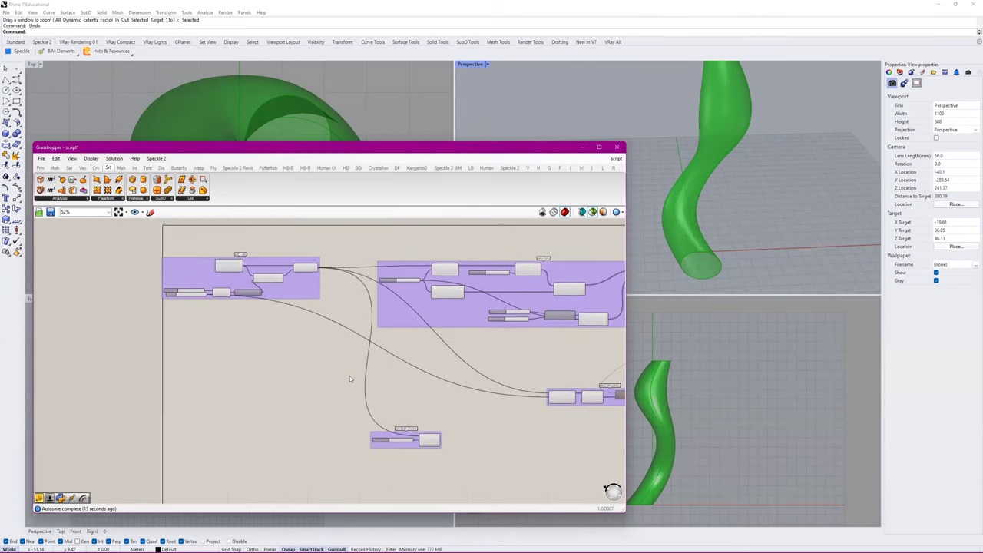
drag(484, 279, 240, 381)
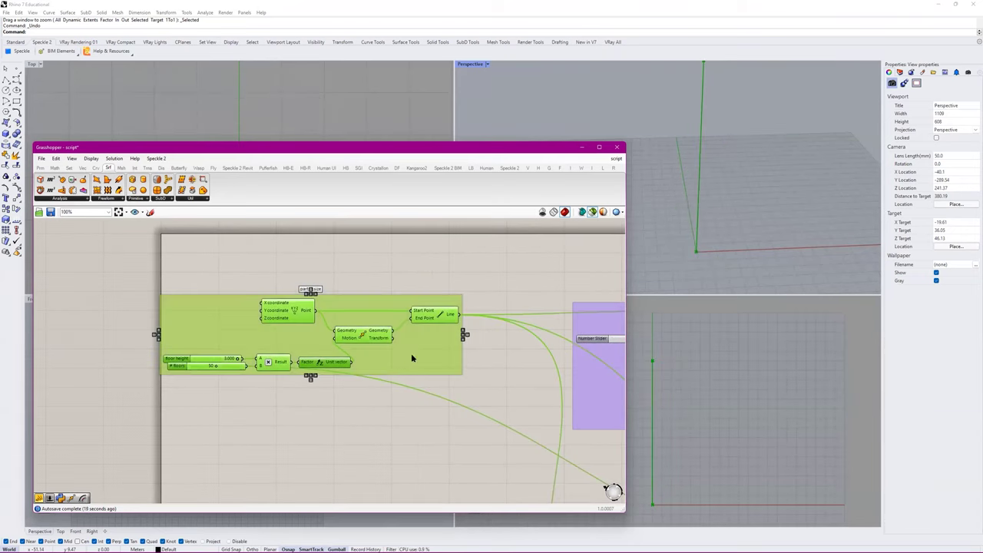
drag(411, 353, 443, 360)
click(387, 411)
scroll(295, 313, up, 3)
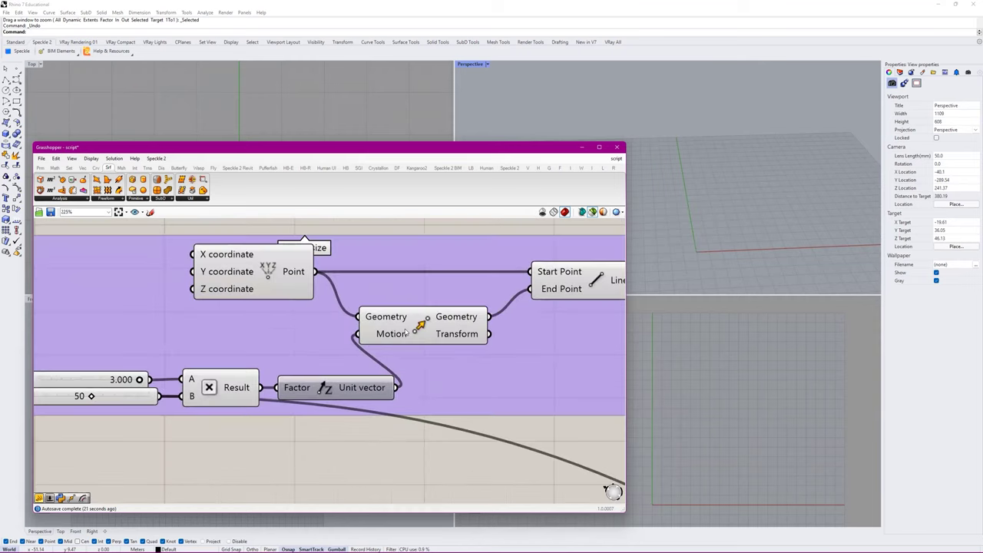
scroll(295, 314, down, 2)
drag(576, 259, 101, 405)
scroll(500, 312, up, 2)
Lower the floor height slider to 2.612 with the floor count at 70
click(547, 307)
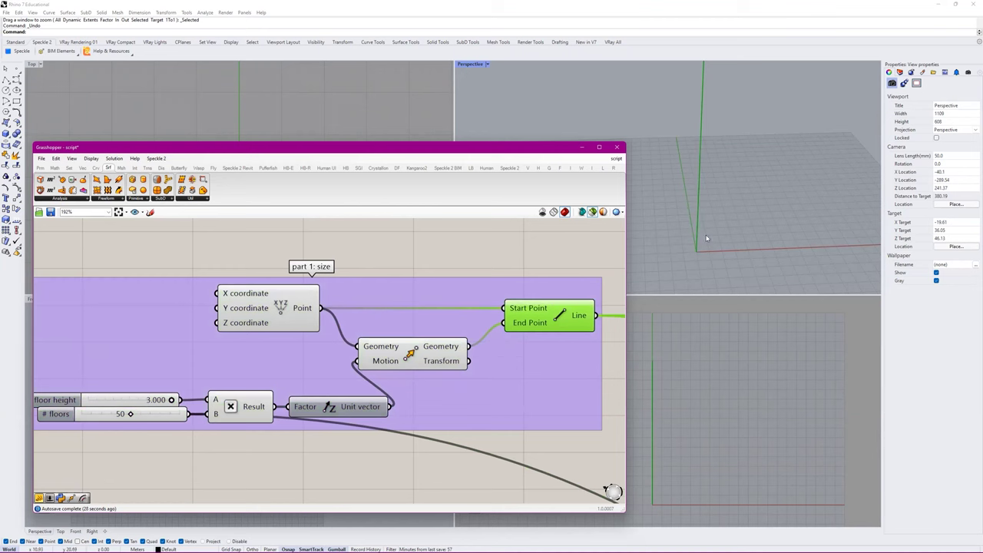
scroll(708, 232, down, 3)
right_drag(158, 387, 208, 382)
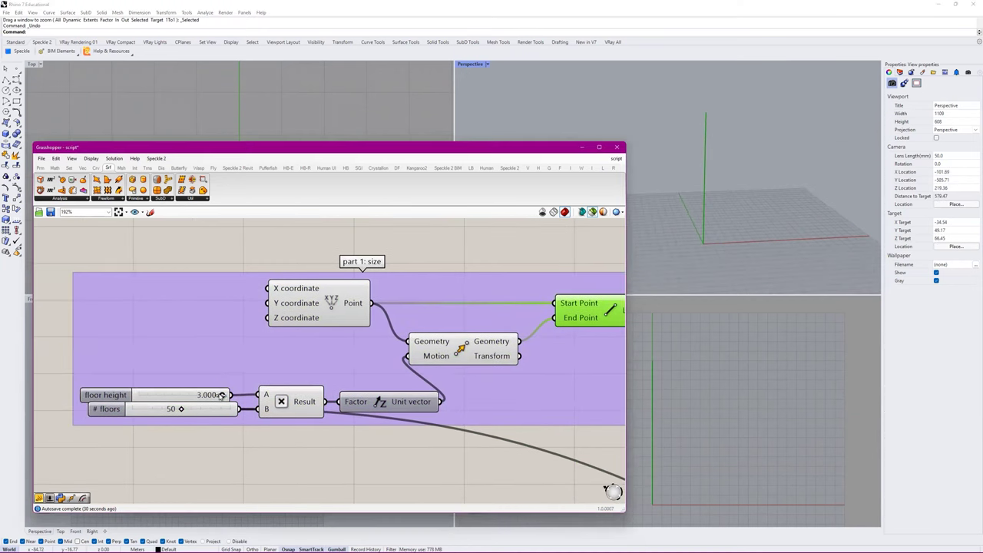
drag(221, 395, 200, 409)
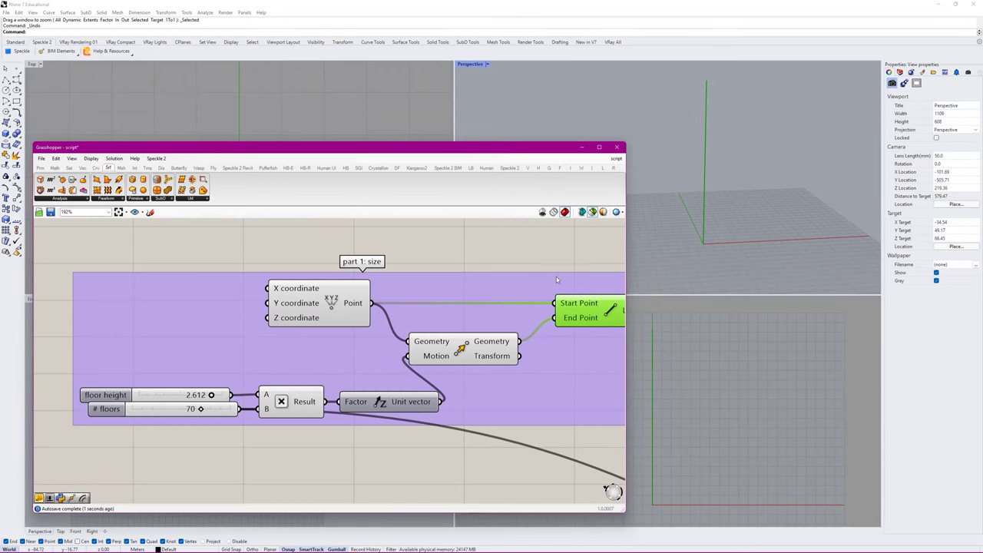
Re-enable the Brep | Plane floor-slicing component from the radial menu
scroll(380, 274, down, 6)
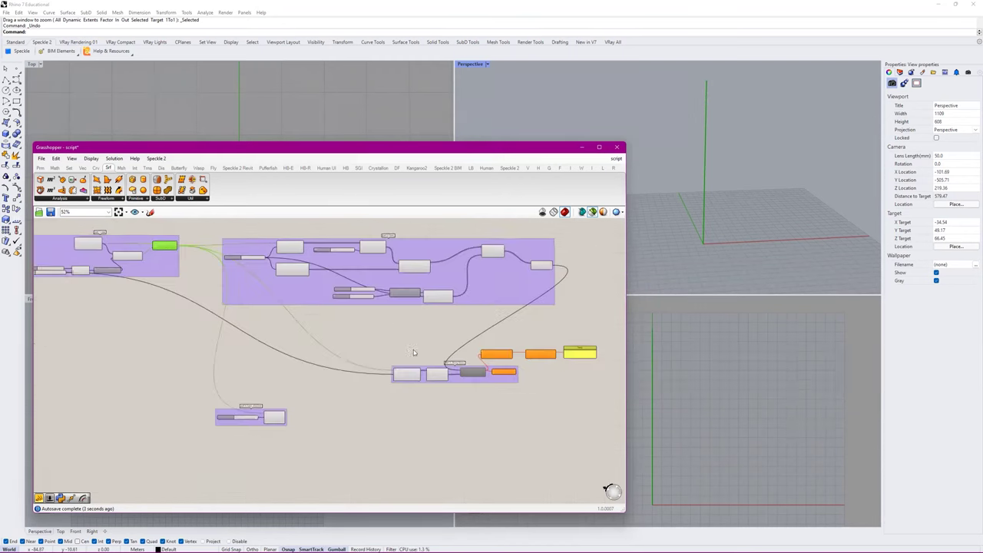
scroll(413, 352, up, 7)
middle_click(459, 357)
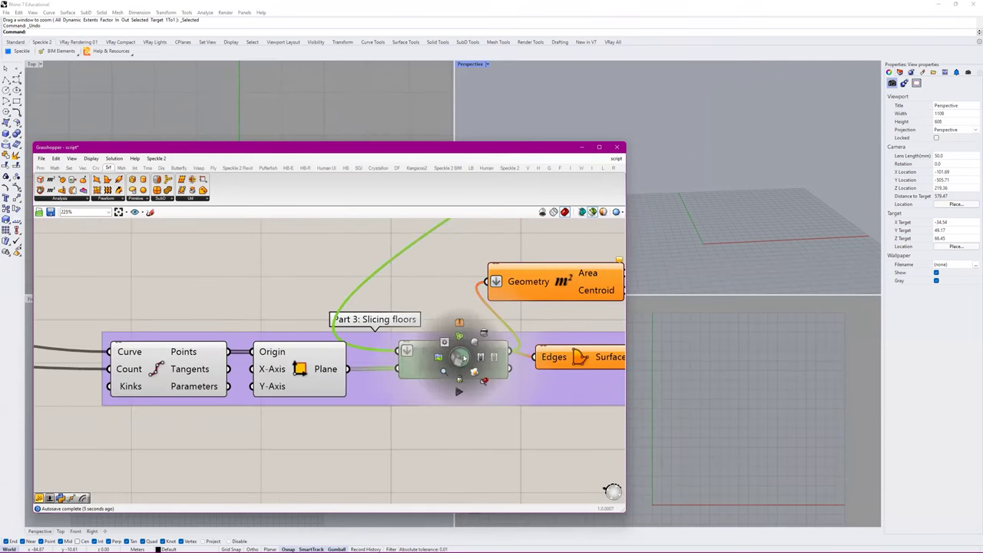
scroll(463, 359, up, 1)
click(469, 353)
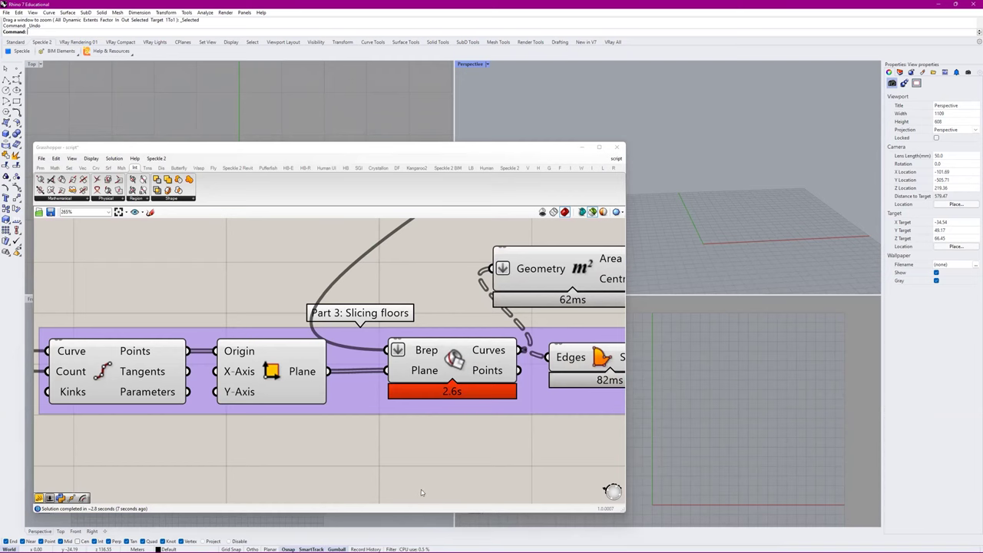
scroll(421, 489, down, 10)
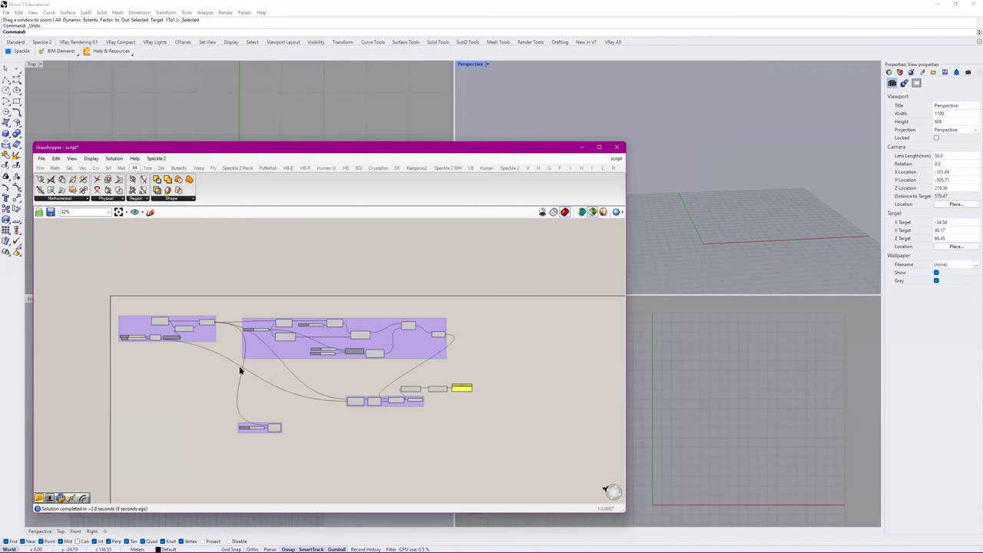
scroll(240, 371, up, 4)
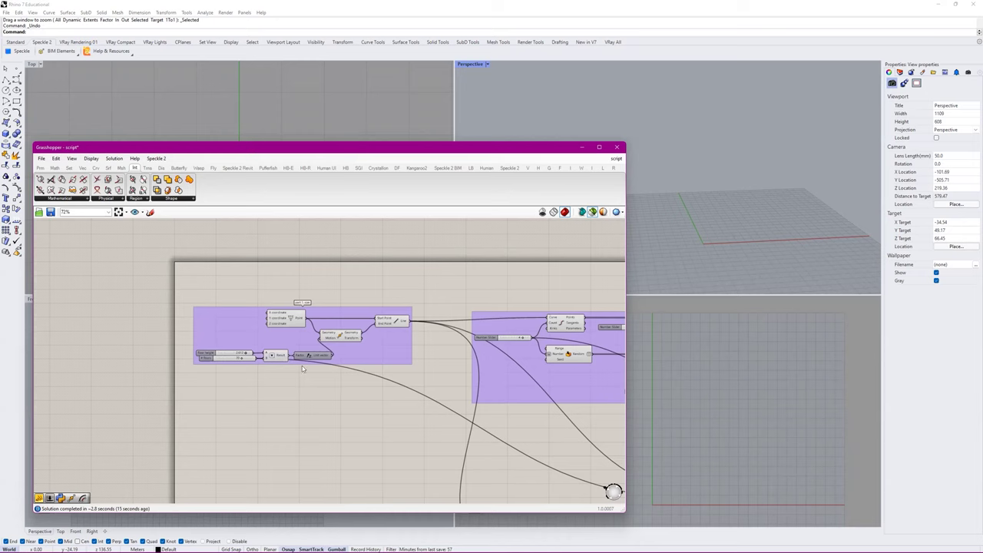
scroll(294, 348, down, 5)
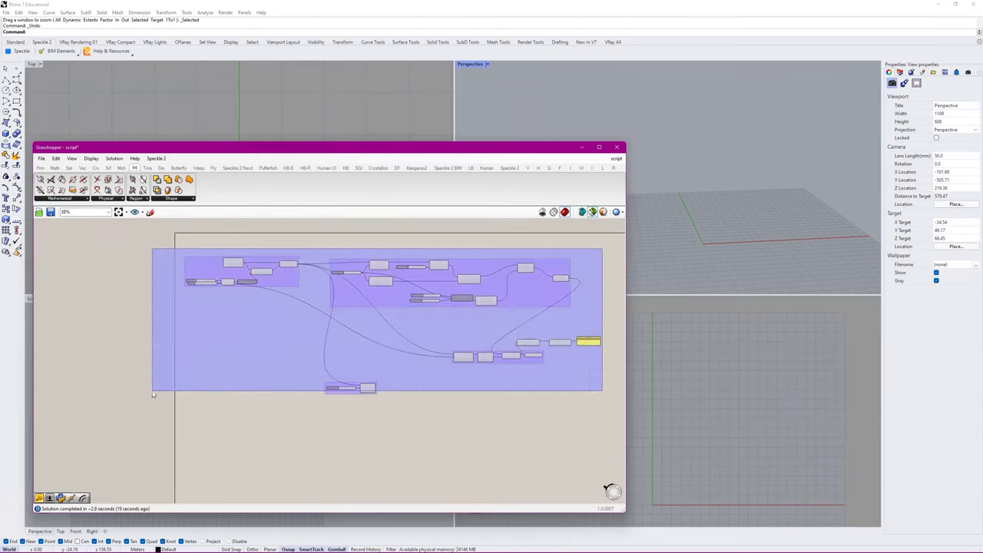
key(ctrl+a)
click(296, 422)
right_drag(296, 422, 308, 378)
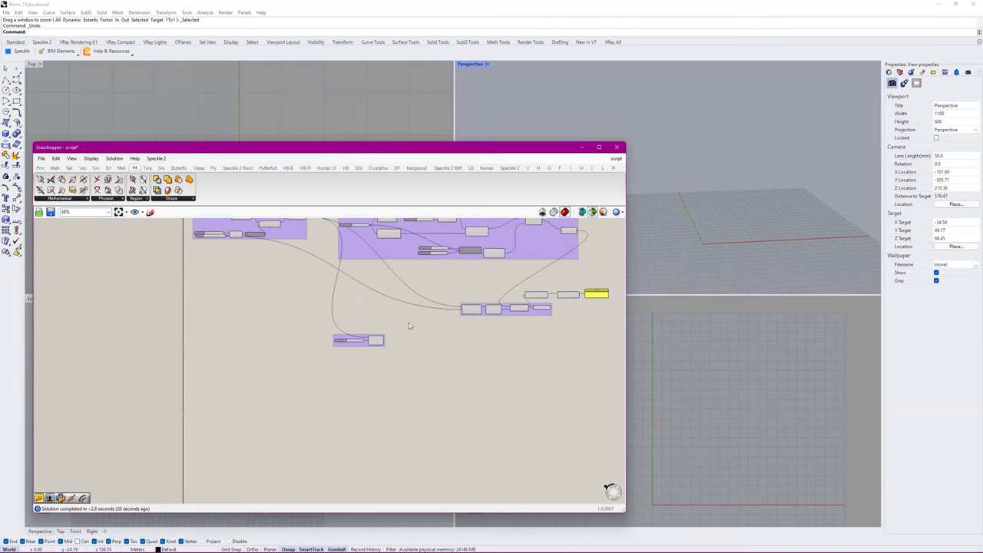
click(357, 340)
scroll(358, 341, up, 3)
right_drag(379, 450, 368, 396)
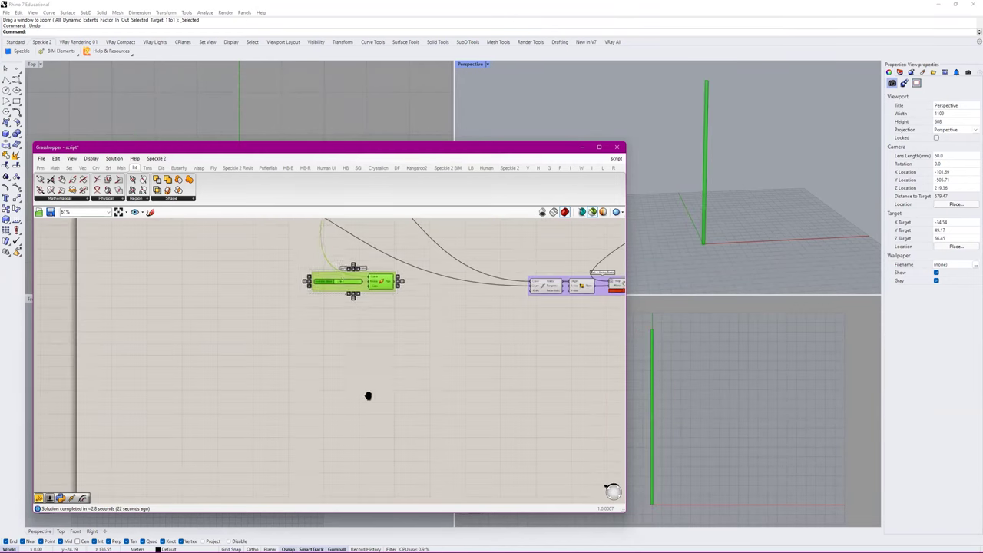
scroll(368, 395, down, 3)
click(301, 331)
scroll(382, 358, up, 3)
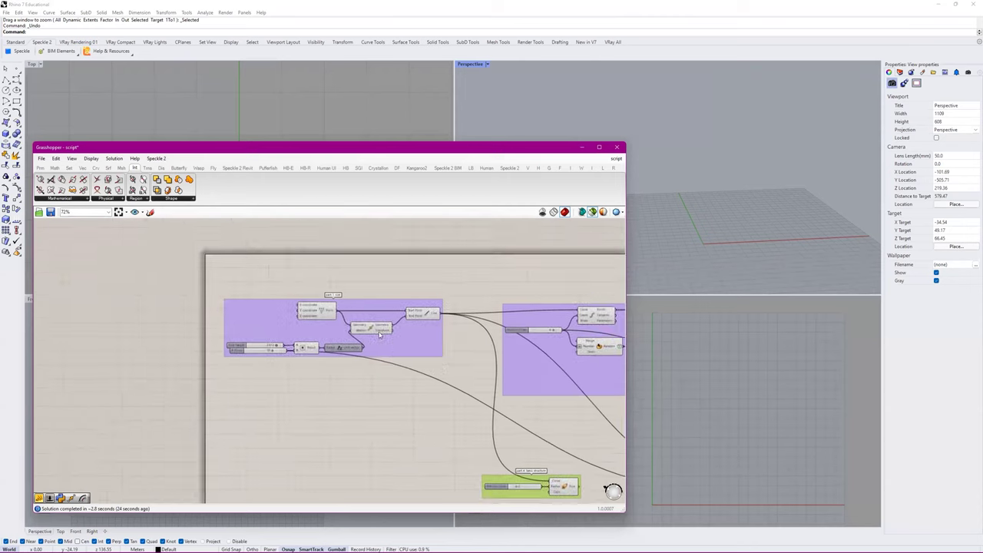
scroll(379, 335, up, 4)
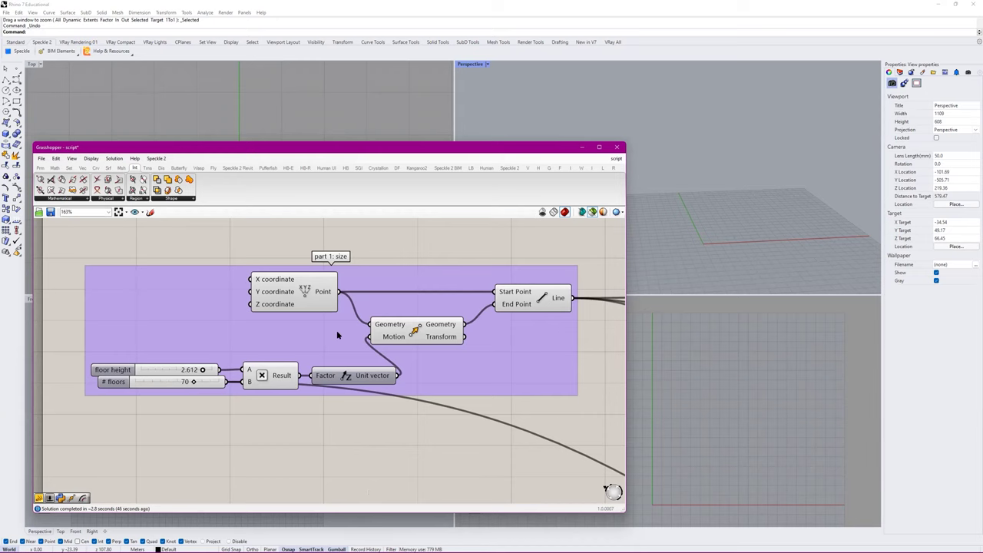
scroll(402, 385, up, 2)
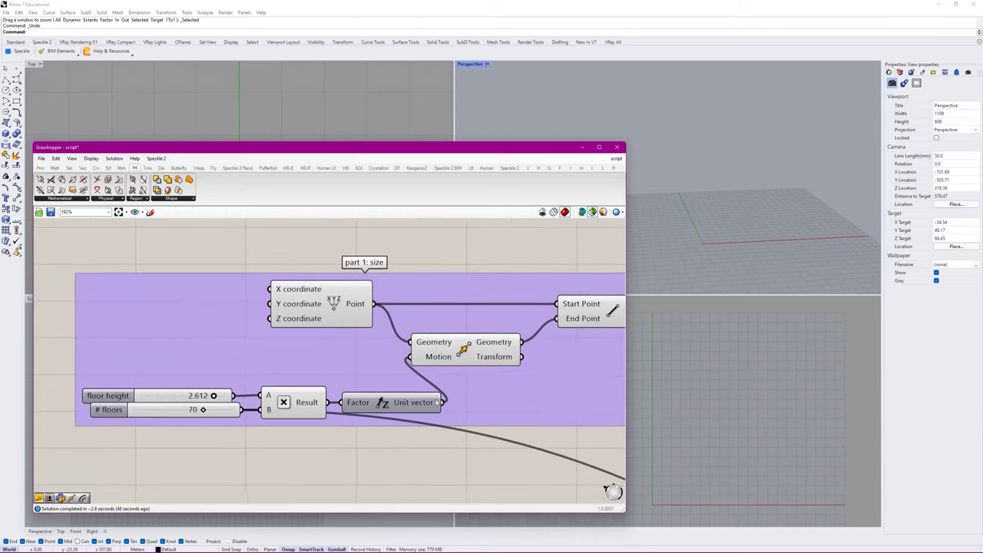
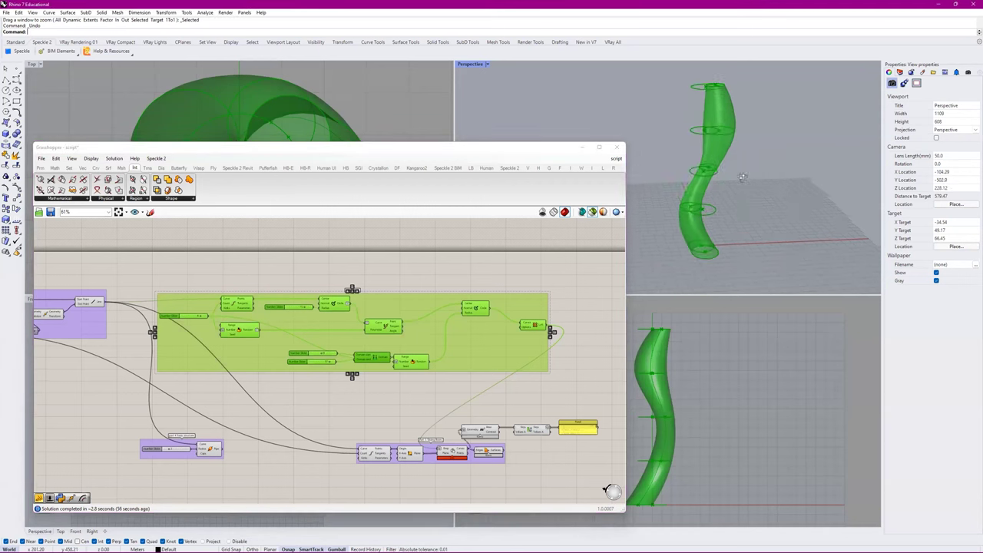
Swap the lofted tower preview for intermediate step geometry and orbit closer
click(530, 404)
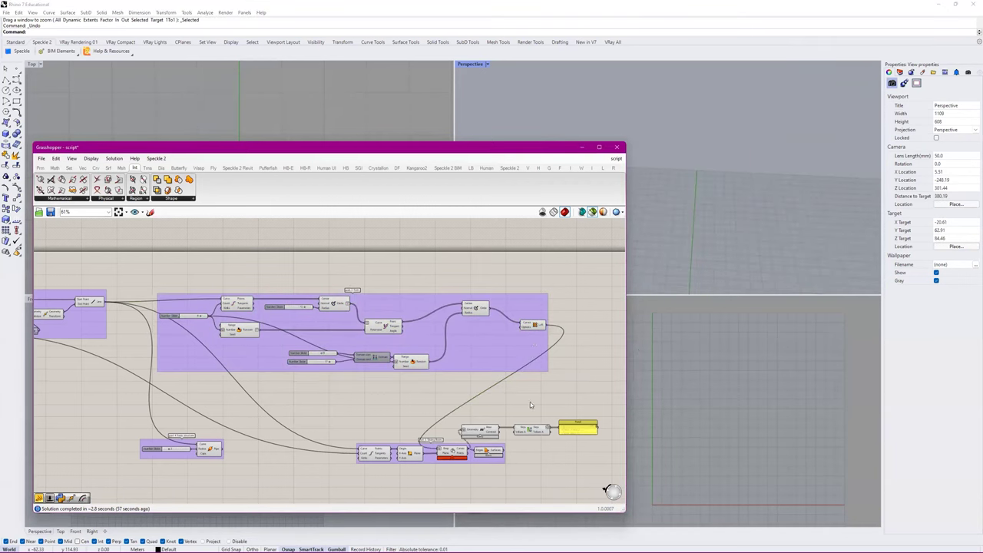
click(491, 450)
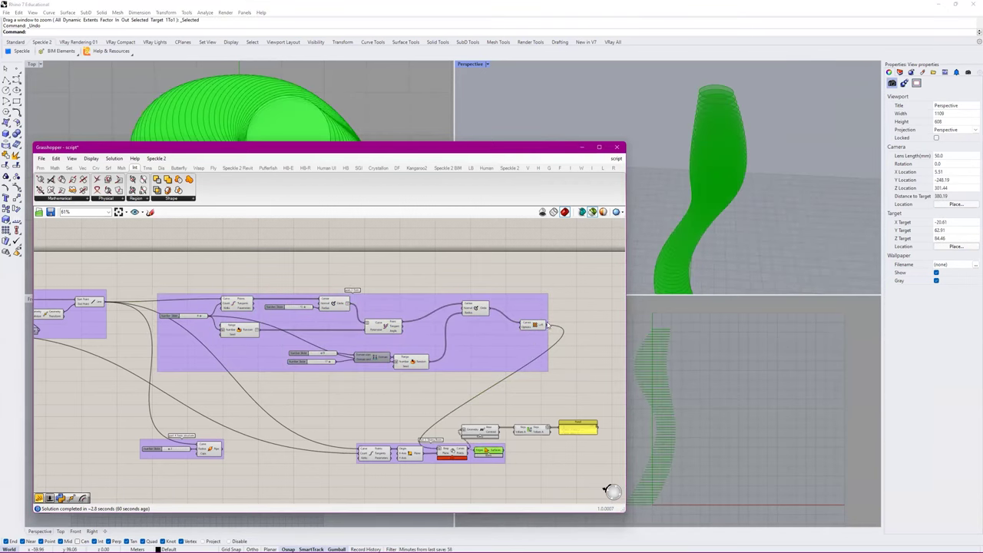
shift+click(547, 326)
right_drag(724, 202, 739, 125)
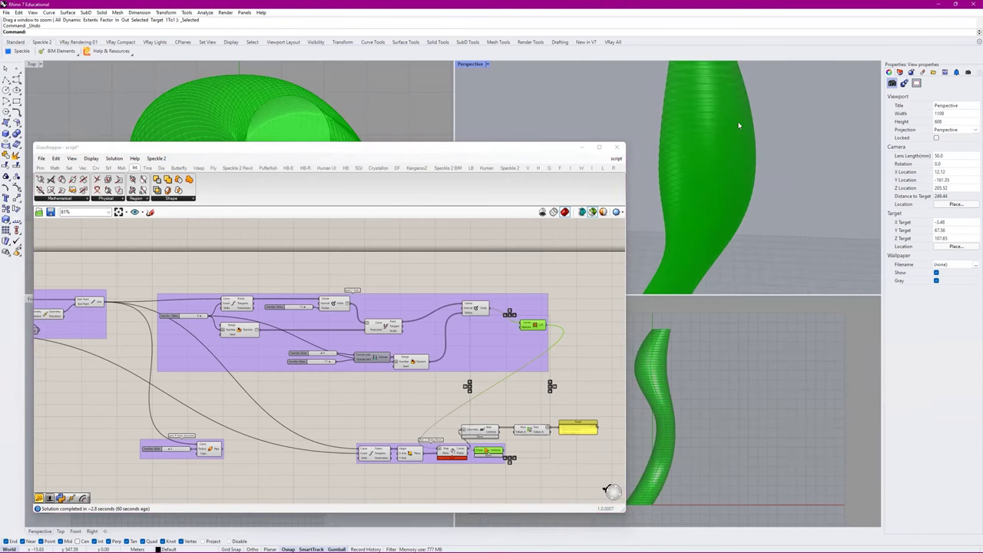
Preview the base circles, then the Brep|Plane floor contours in the Part 3 Slicing floors group
click(536, 279)
scroll(530, 318, up, 3)
click(442, 300)
right_drag(637, 265, 688, 242)
right_drag(373, 299, 331, 138)
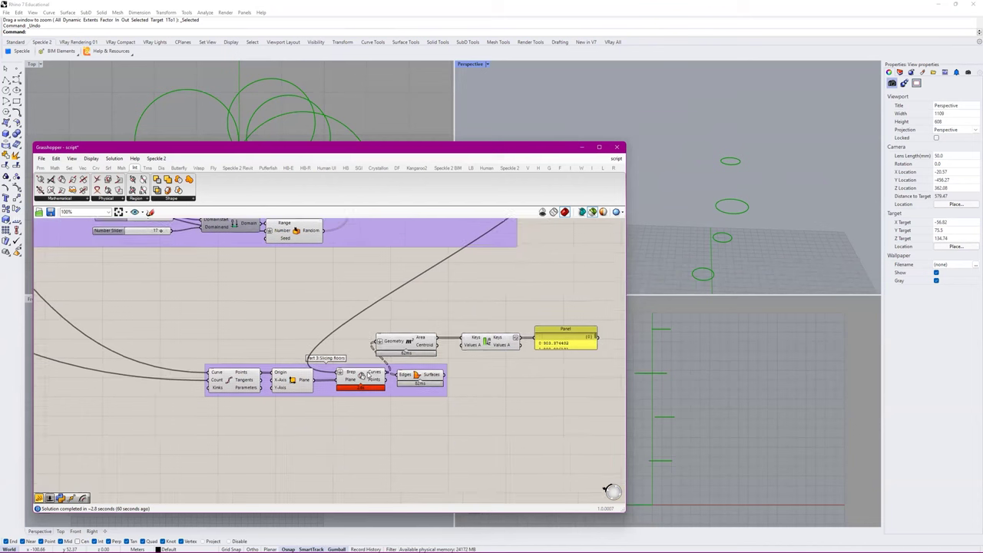
click(361, 376)
scroll(374, 390, up, 3)
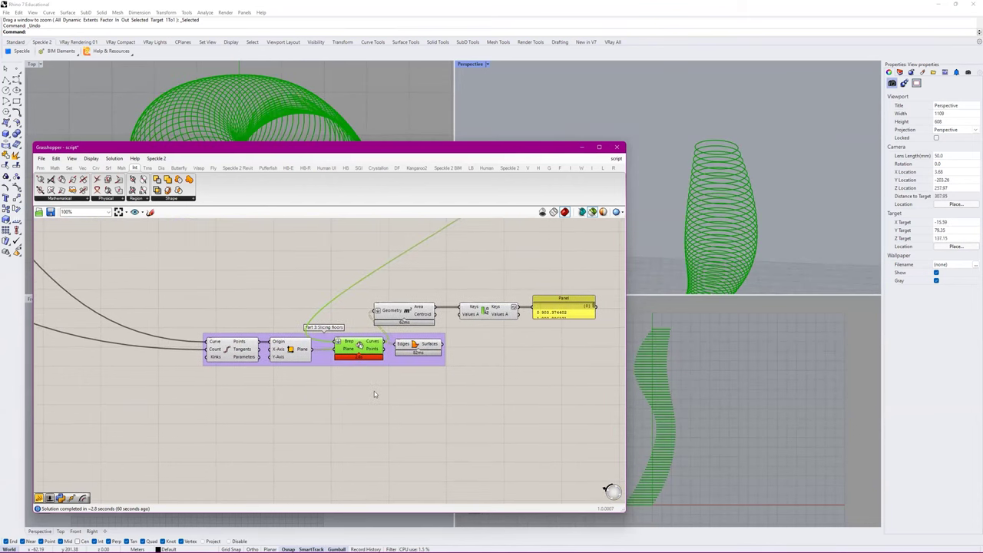
Add an Offset Curve component fed by the Brep|Plane floor contour curves
double_click(404, 394)
text(offset)
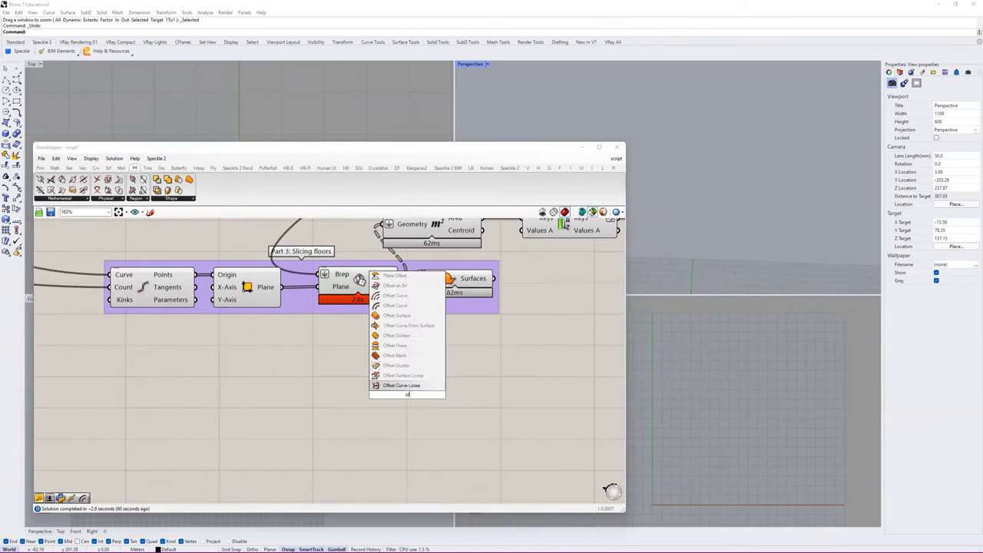
click(404, 387)
scroll(404, 328, up, 2)
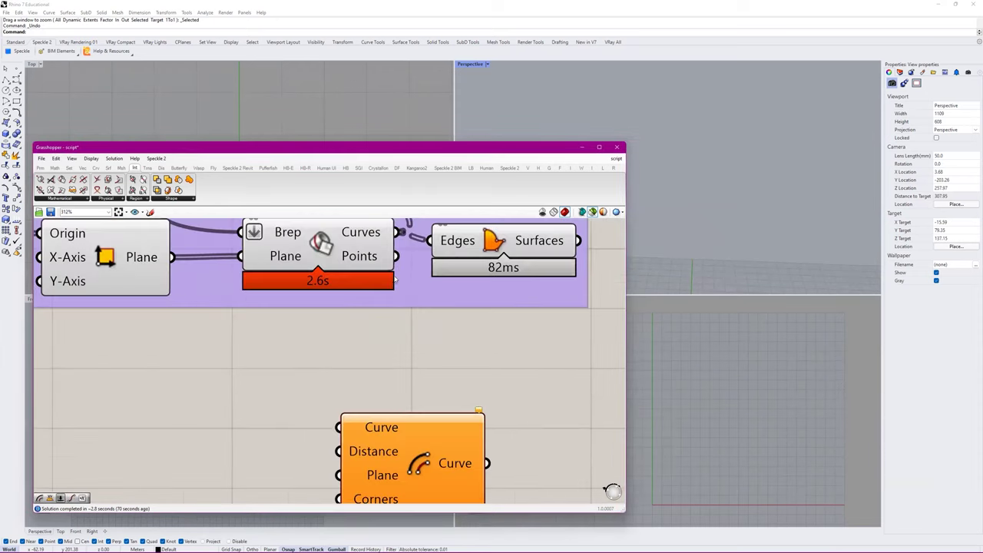
scroll(404, 328, down, 1)
drag(394, 249, 457, 367)
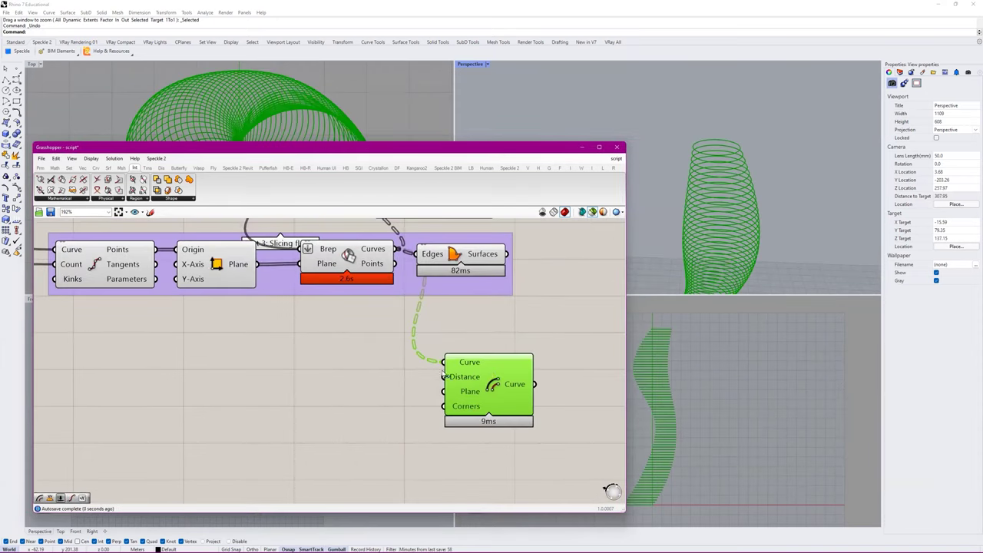
Create a Number Slider at -2 and wire it into the offset Distance
double_click(363, 388)
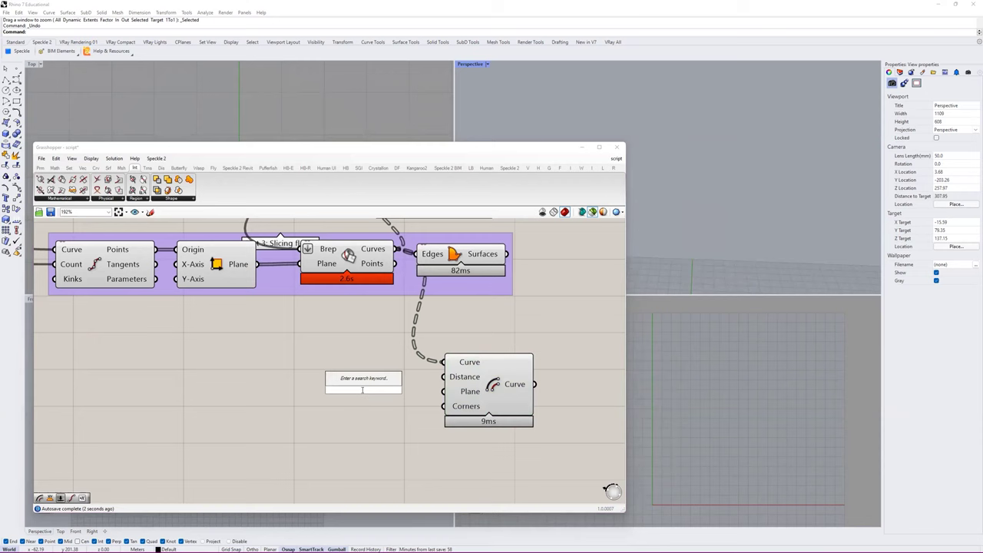
text(-)
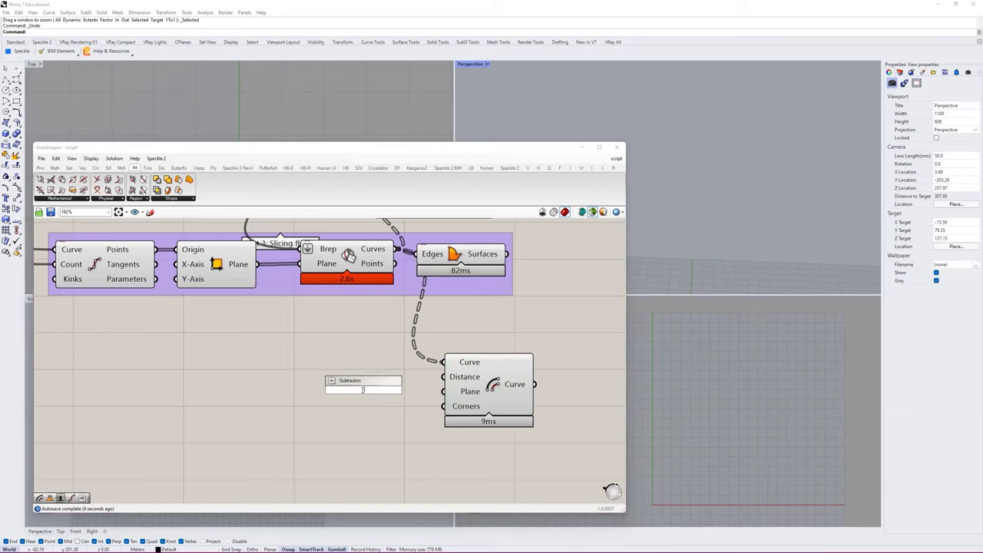
text(2)
key(Return)
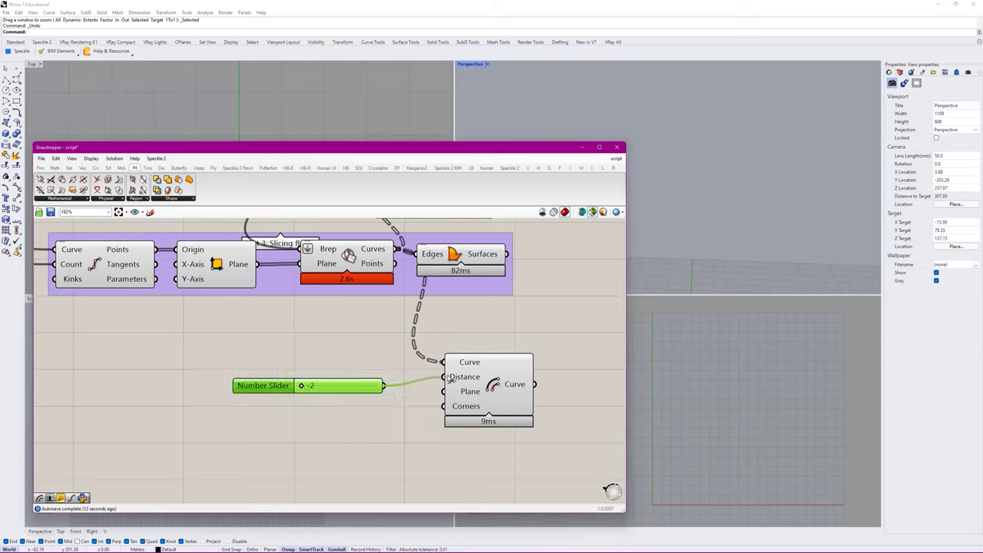
drag(453, 380, 445, 377)
scroll(724, 180, up, 4)
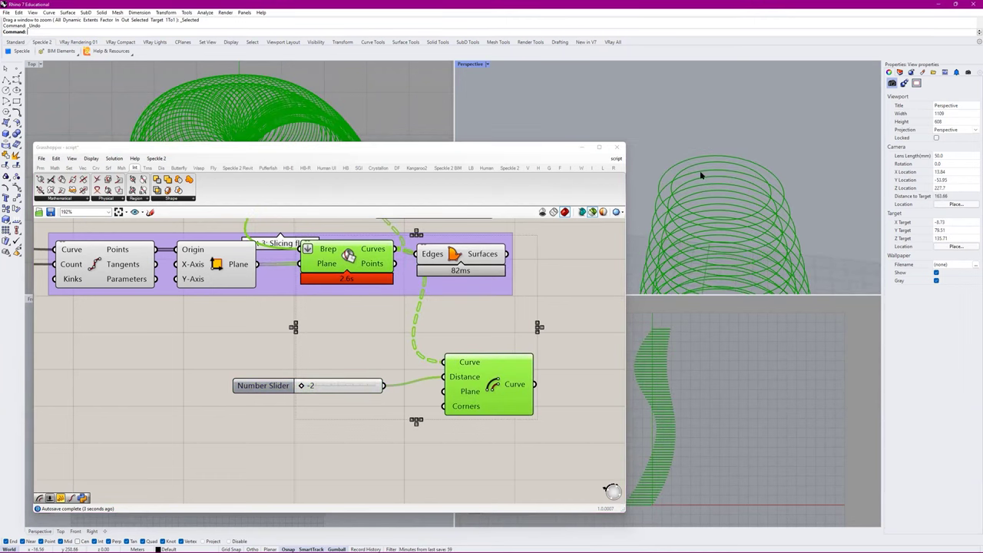
Add a Divide Curve component fed by the offset floor curves
right_drag(568, 373, 452, 373)
double_click(487, 372)
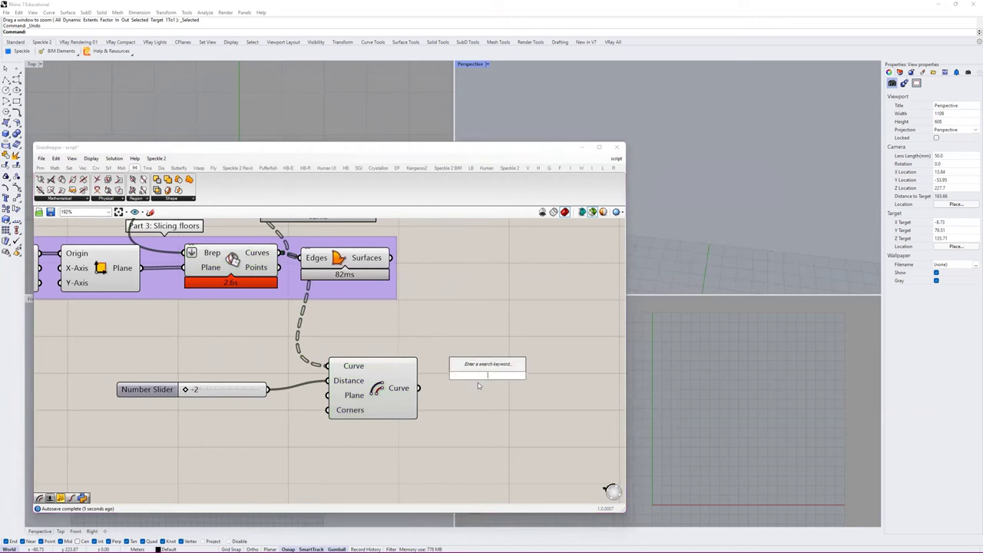
text(divide)
click(477, 353)
drag(418, 388, 446, 363)
scroll(427, 392, down, 2)
drag(504, 371, 512, 379)
Wire a Number Slider set to 5 into Count and preview the divided points
double_click(391, 425)
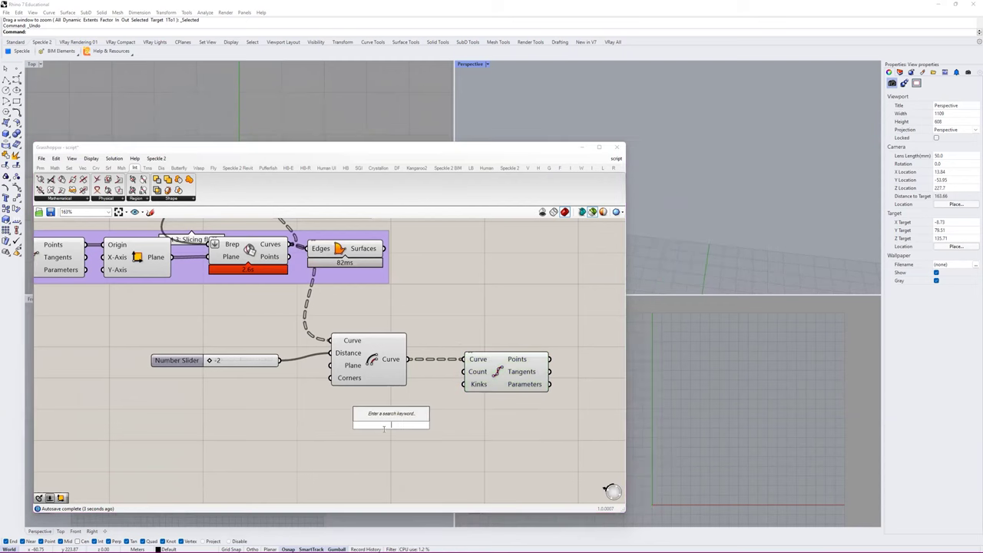
text(0<1)
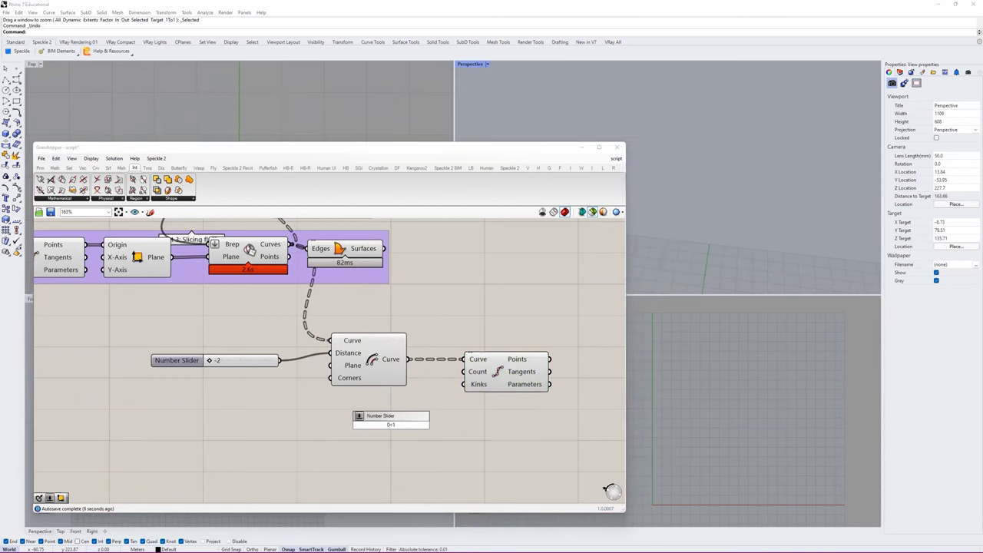
key(Return)
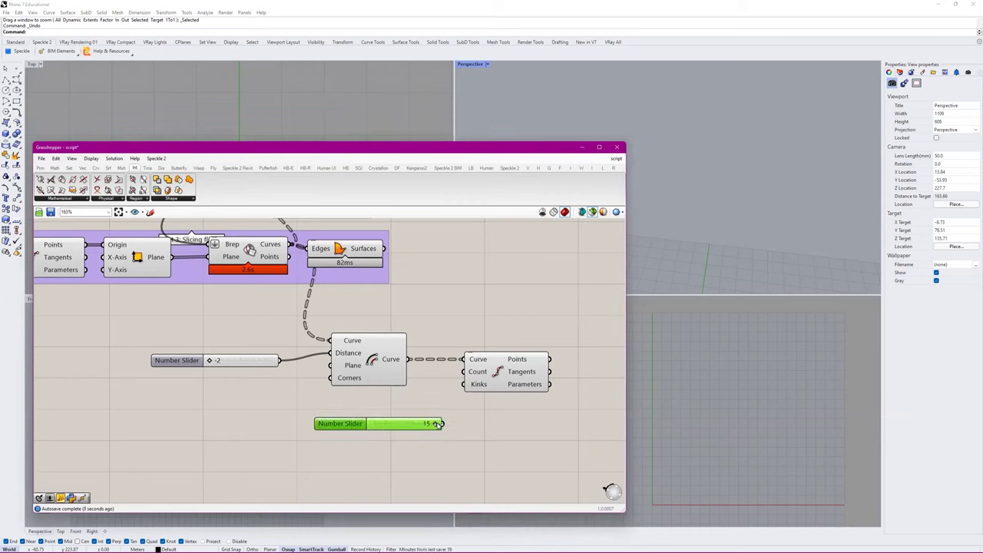
drag(444, 424, 464, 372)
right_drag(683, 199, 691, 199)
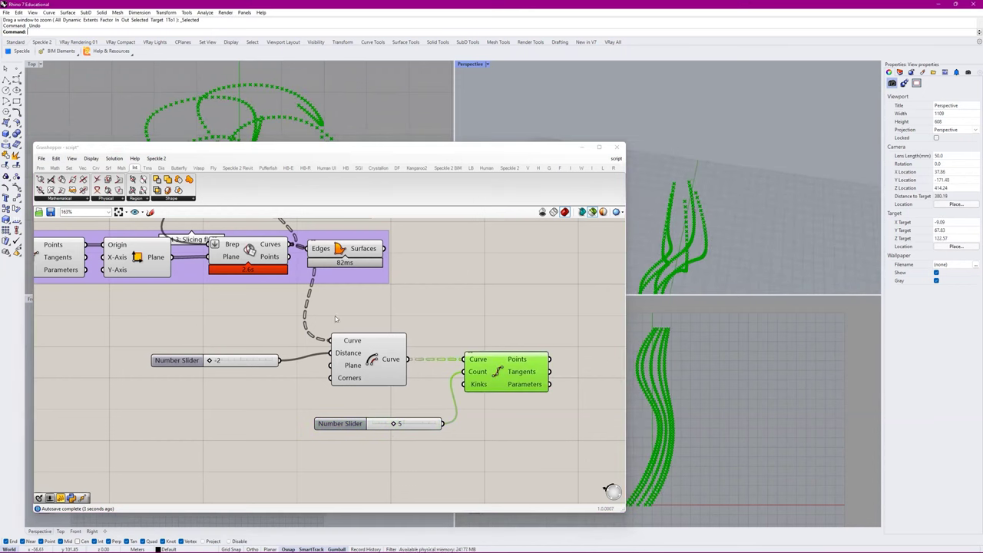
drag(336, 318, 551, 395)
right_drag(681, 192, 691, 195)
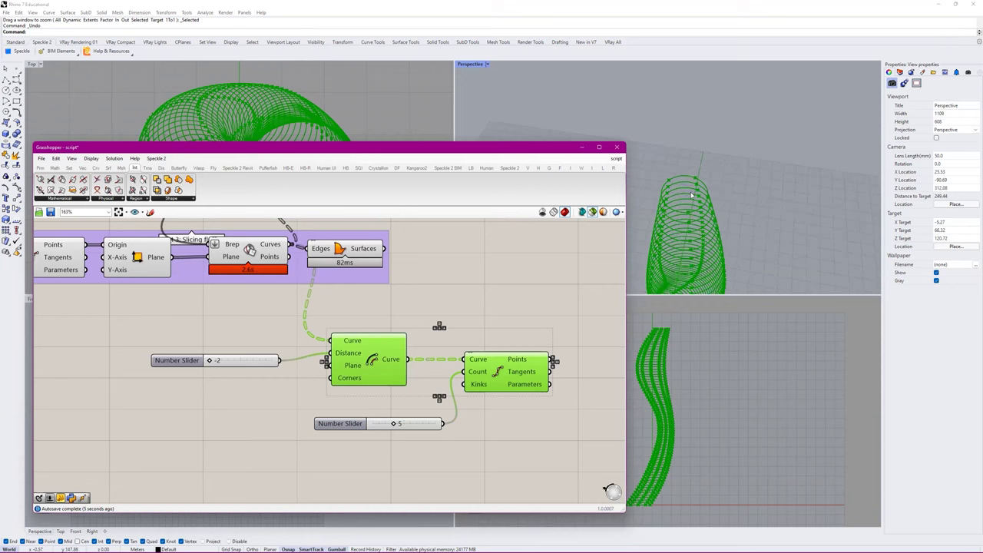
right_drag(611, 360, 511, 358)
click(511, 358)
Add a Move component with the division points as its Geometry
double_click(511, 358)
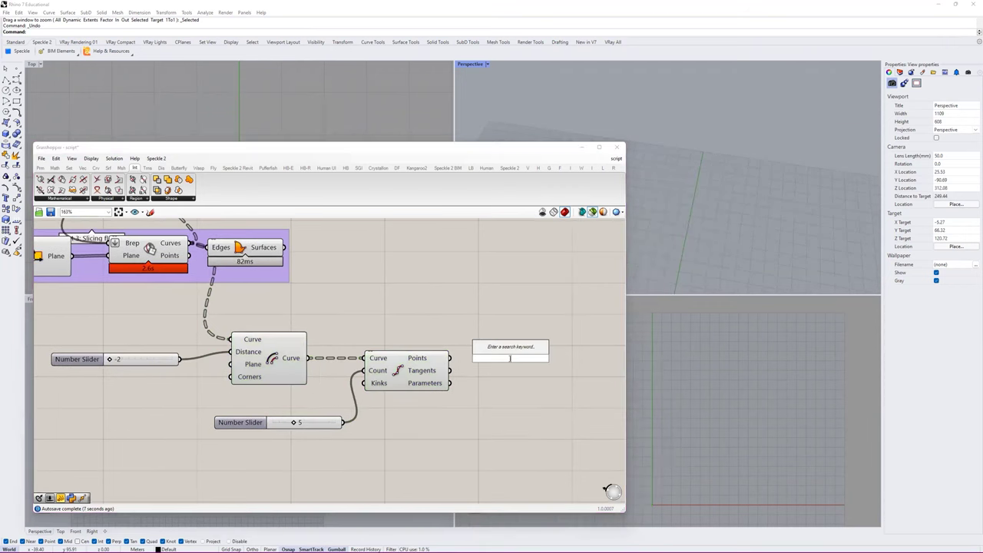
text(move)
key(Return)
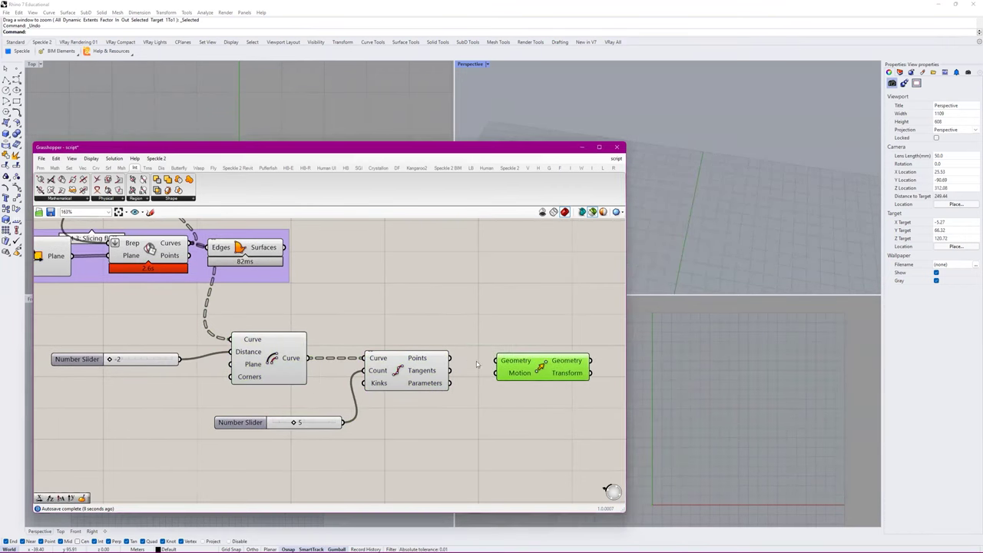
drag(449, 358, 496, 360)
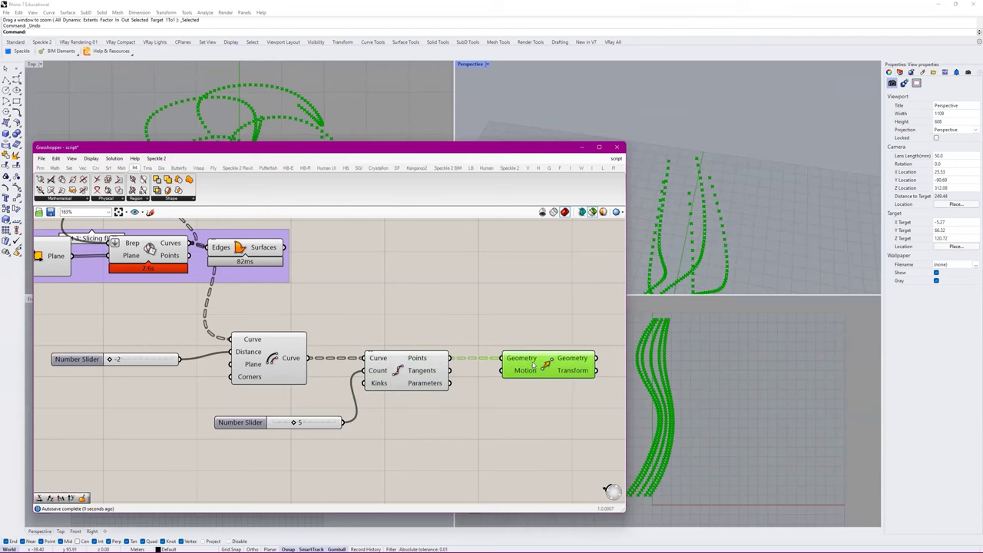
scroll(343, 310, down, 5)
Drive the Move motion with a Unit Z vector scaled by the floor-height slider of 5
right_drag(343, 310, 652, 422)
scroll(188, 281, up, 4)
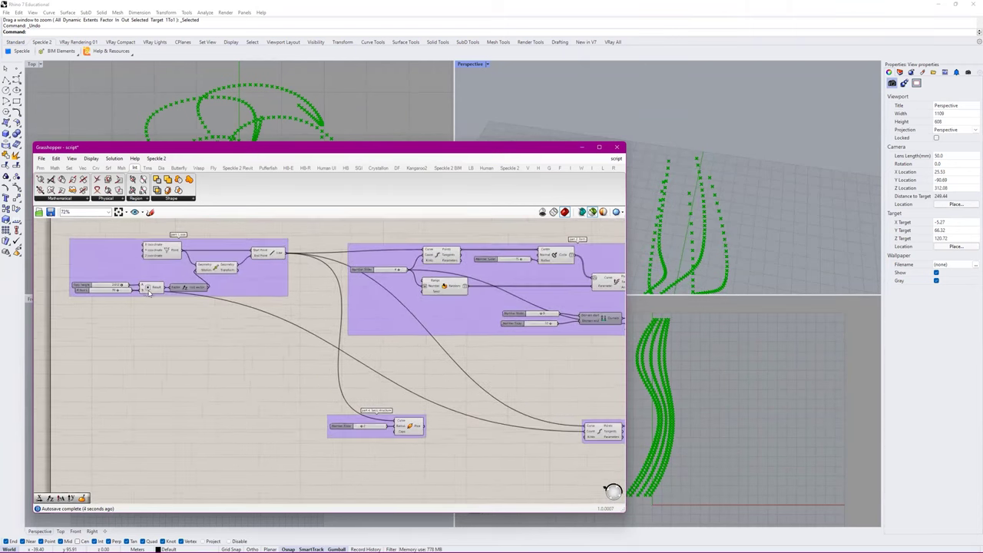
click(108, 285)
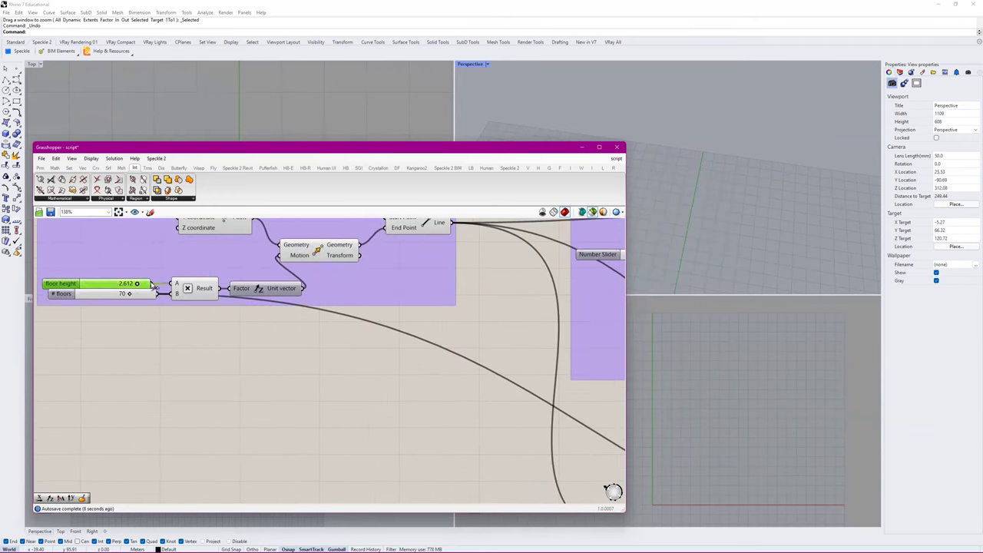
drag(217, 289, 551, 459)
scroll(527, 386, down, 5)
scroll(522, 456, up, 4)
scroll(551, 459, up, 3)
double_click(516, 443)
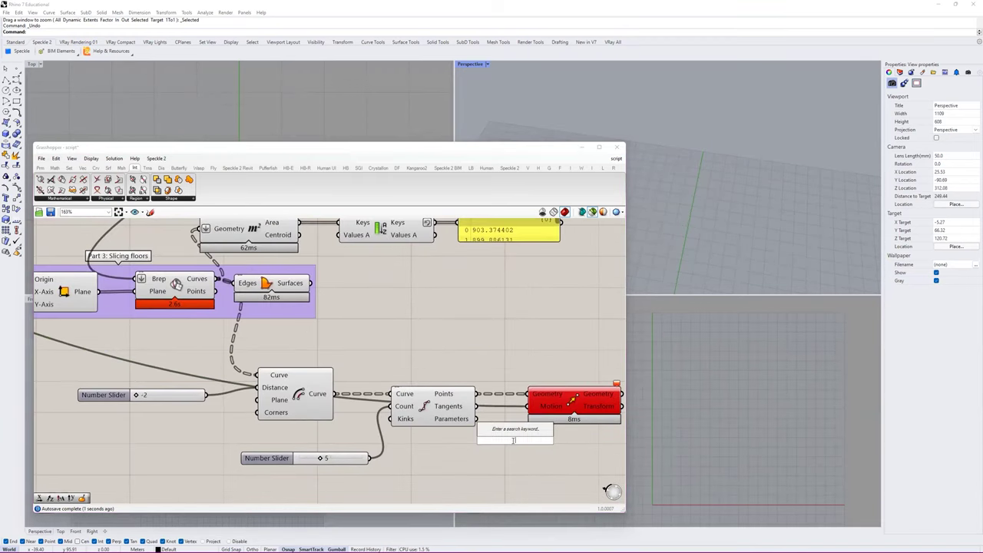
text(unit z)
key(Return)
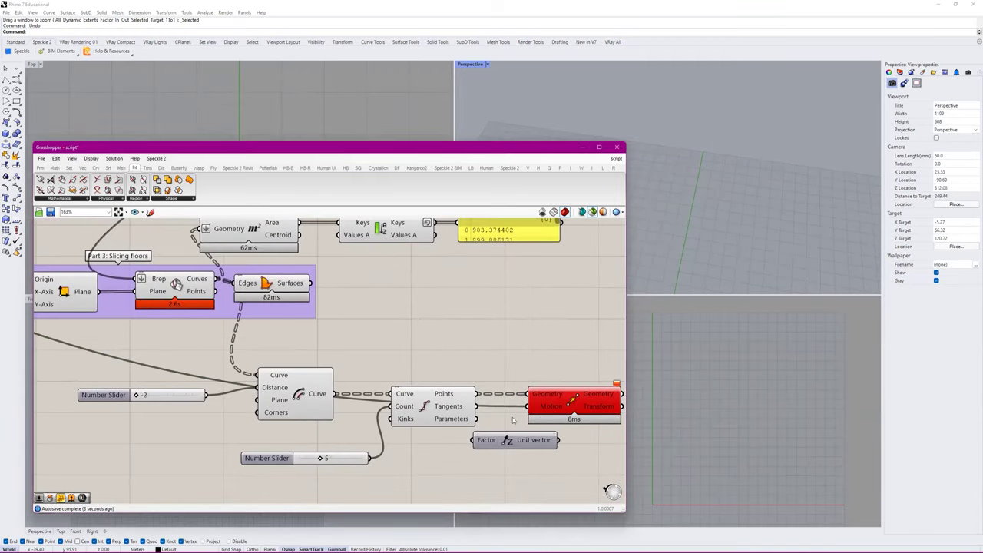
drag(529, 434, 486, 450)
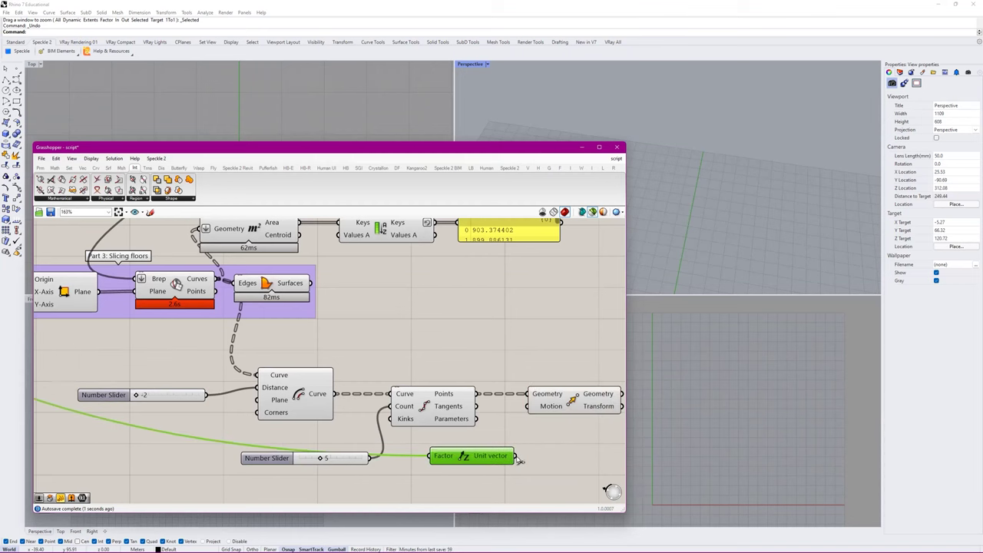
drag(532, 408, 528, 406)
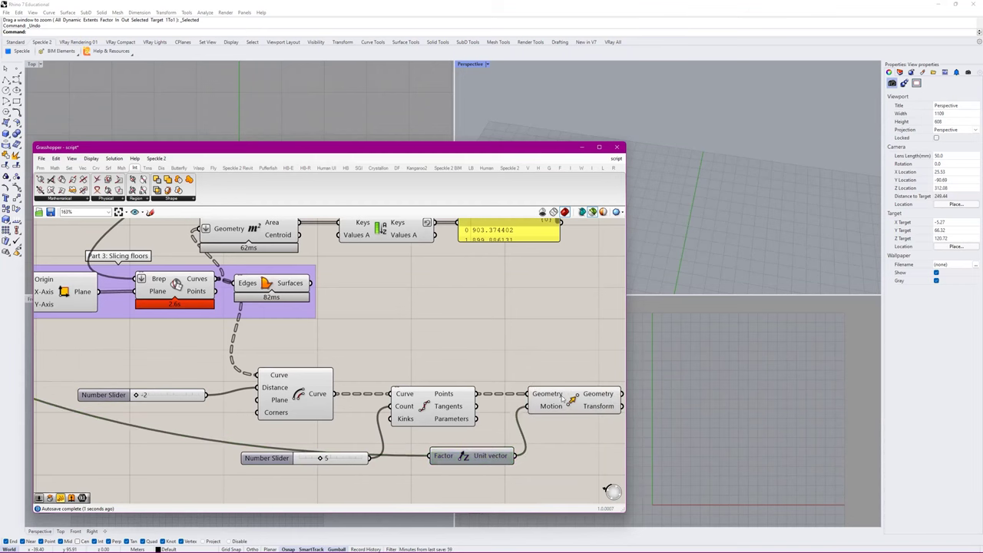
Preview the divided and moved points together to compare them
click(567, 394)
right_drag(567, 394, 476, 355)
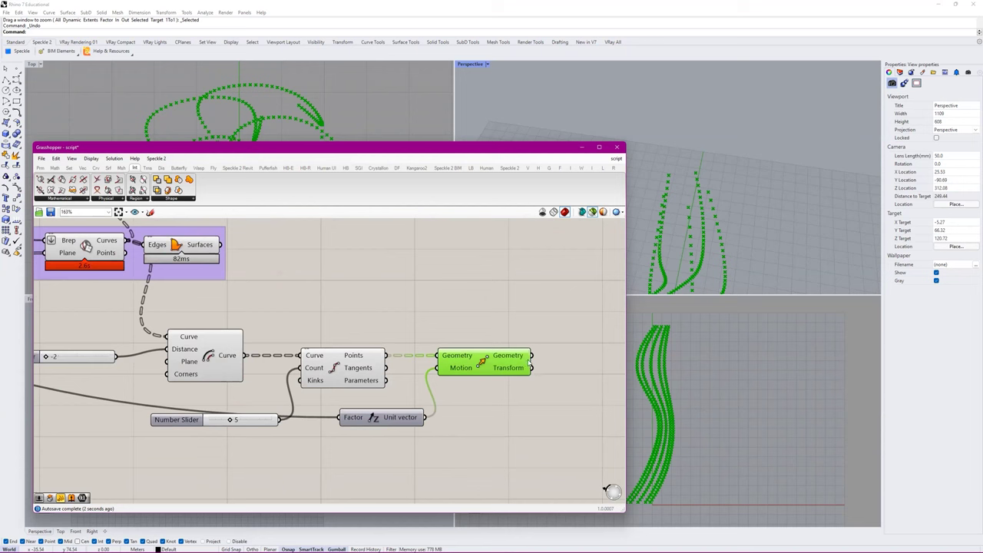
shift+click(372, 360)
right_drag(675, 181, 688, 169)
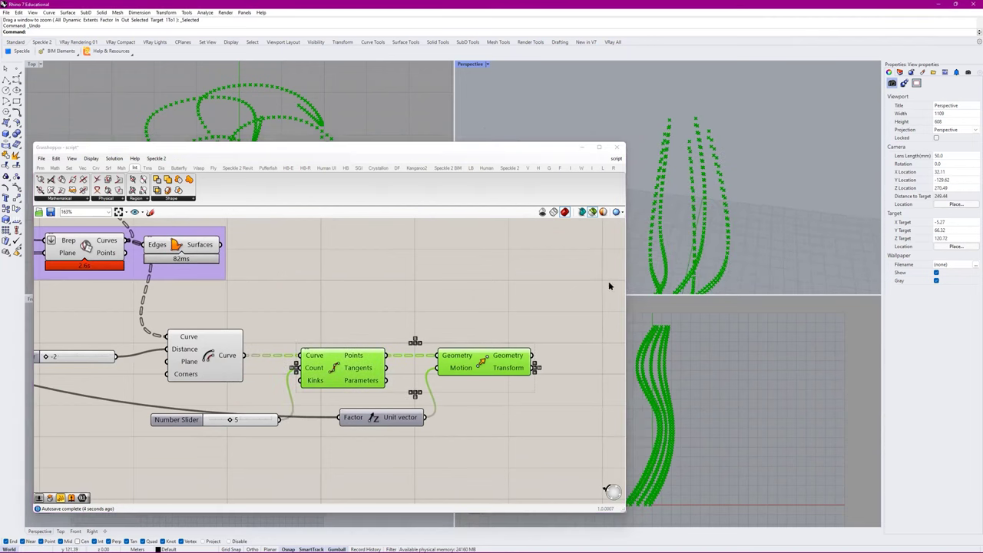
click(328, 324)
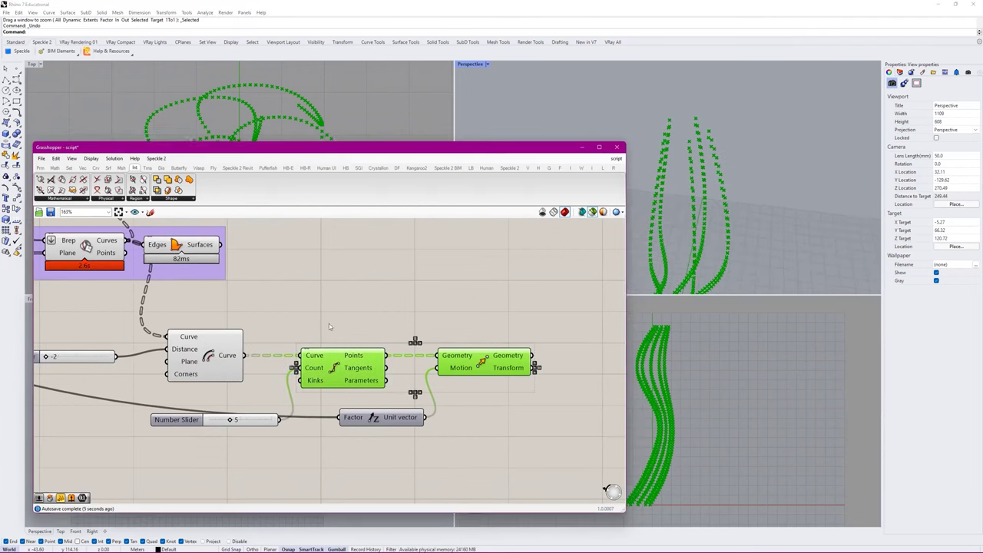
Add a Line from the Divide Curve points to the Move output points
double_click(576, 337)
text(line)
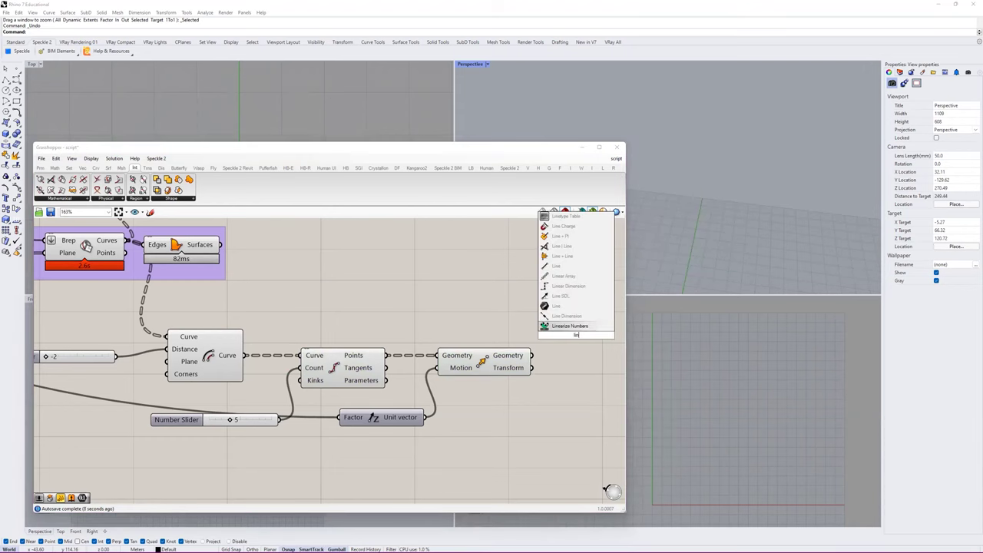
click(569, 325)
drag(387, 355, 563, 329)
right_drag(563, 329, 493, 294)
Preview the Boundary Surfaces floor plates together with the new column lines
scroll(248, 301, down, 2)
right_drag(248, 301, 292, 391)
scroll(350, 313, down, 2)
right_drag(351, 313, 372, 342)
shift+click(298, 365)
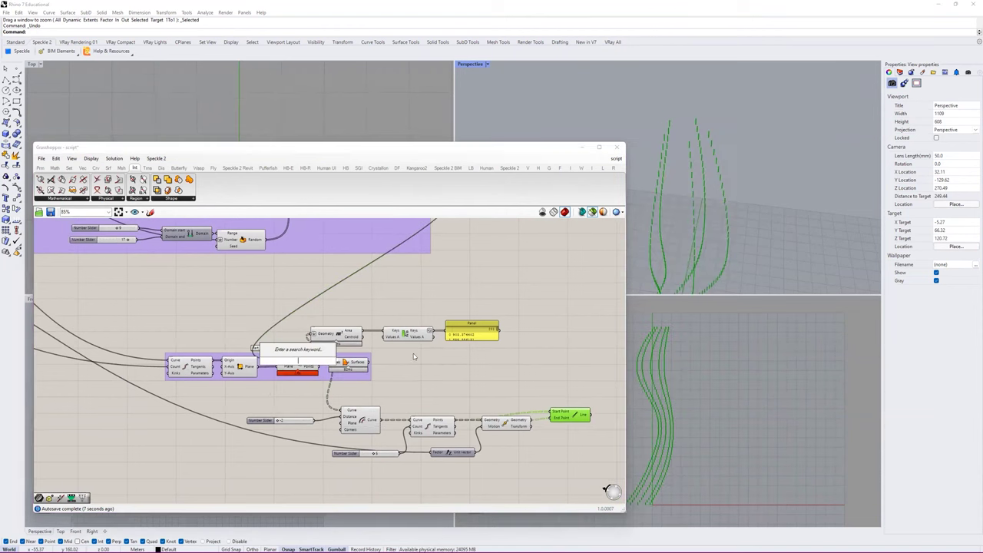
click(354, 363)
shift+click(579, 418)
Orbit the Perspective view to show the tilted tower with its columns over the grid
right_drag(664, 281, 705, 192)
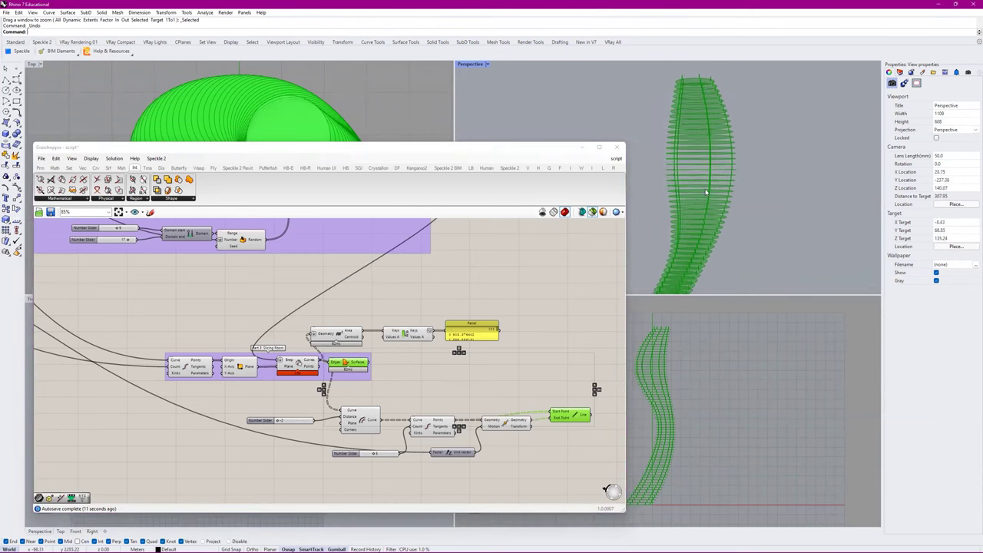
scroll(705, 192, up, 5)
right_drag(715, 164, 578, 227)
scroll(739, 177, down, 3)
right_drag(739, 178, 707, 188)
scroll(705, 114, up, 2)
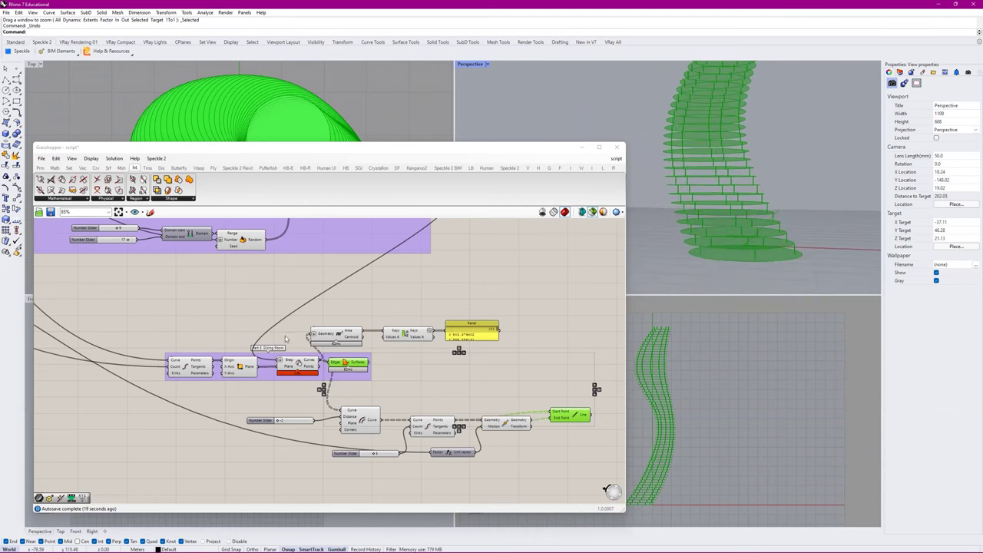
scroll(285, 335, up, 2)
Delete an accidentally added Line and place a Pipe component on the column lines
right_drag(477, 430, 253, 376)
double_click(453, 409)
text(line)
key(Return)
key(Delete)
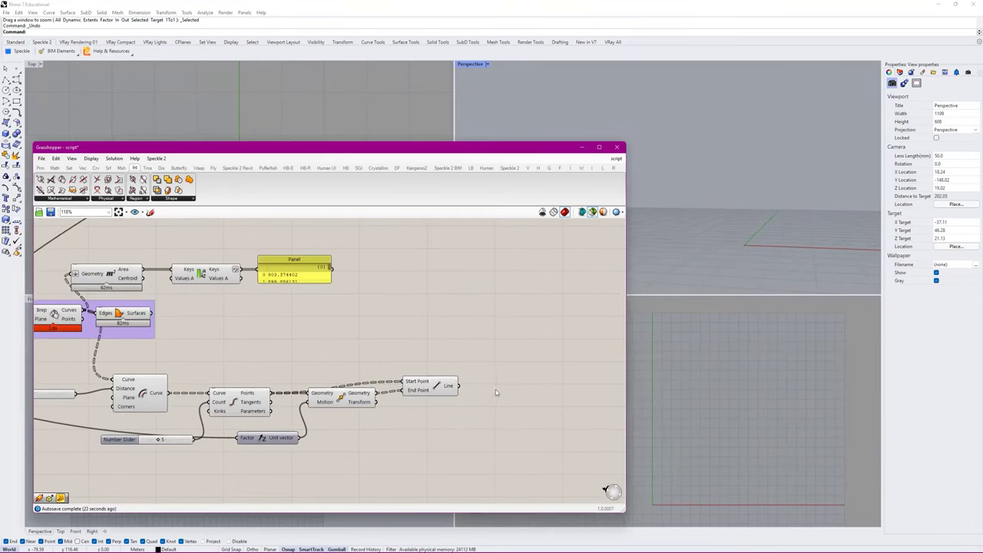
double_click(495, 392)
text(pipe)
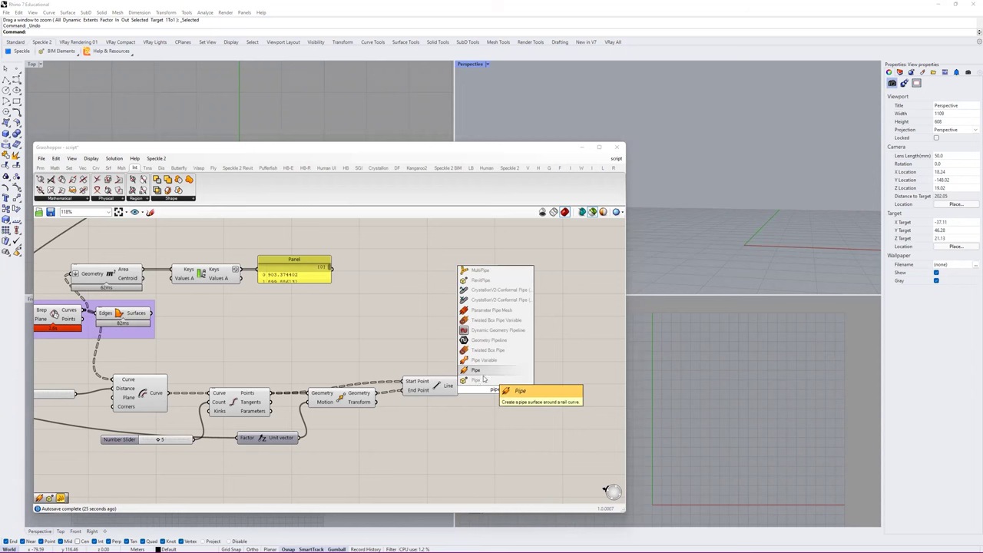
click(477, 380)
scroll(382, 415, down, 2)
scroll(382, 416, down, 2)
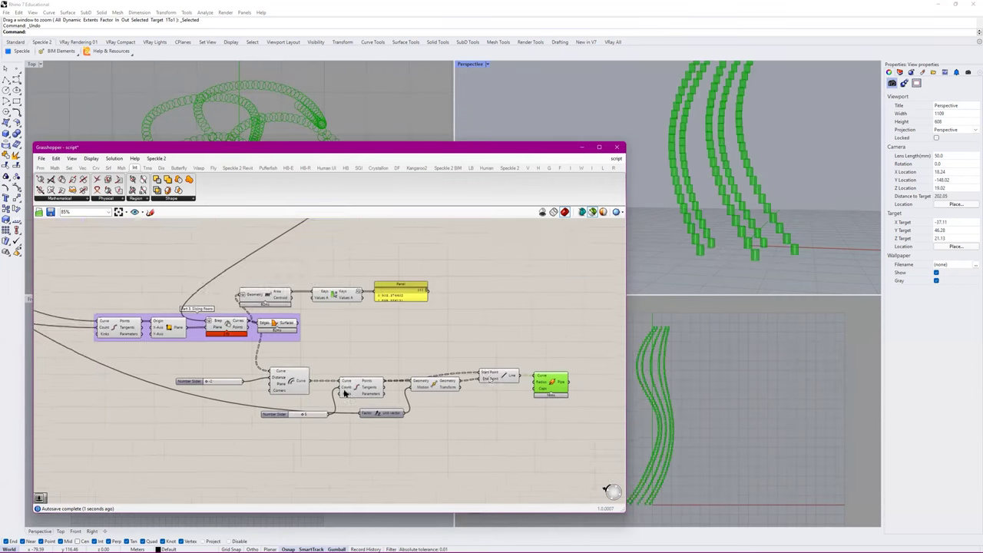
right_drag(128, 352, 204, 337)
scroll(405, 376, up, 4)
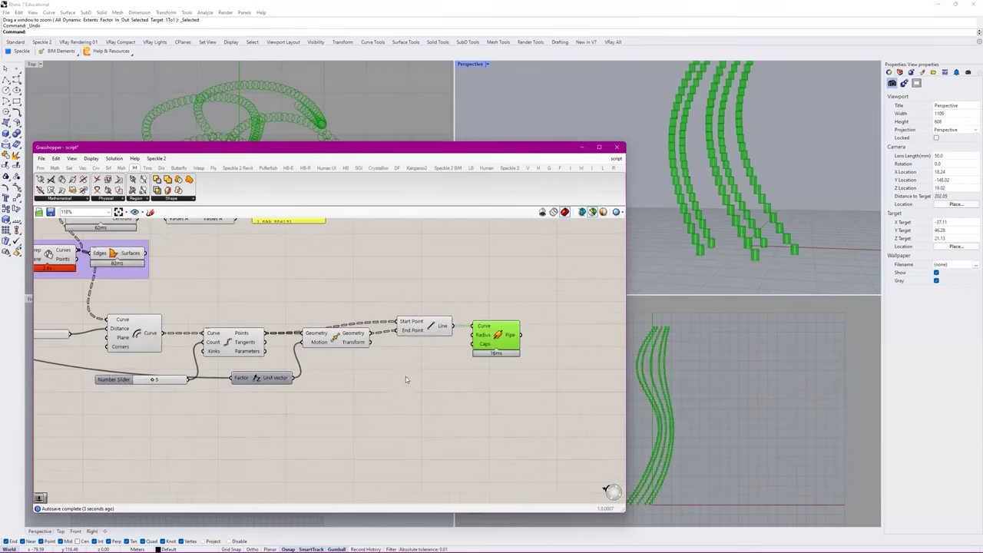
Wire a Number Slider into the Pipe Radius and set it to 0.5
double_click(406, 376)
text(0<0.1)
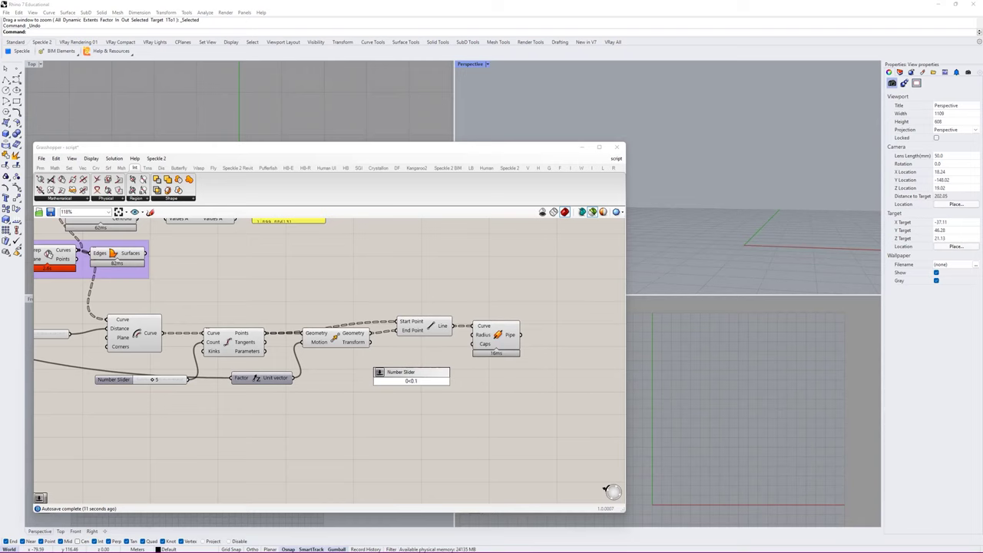
key(Return)
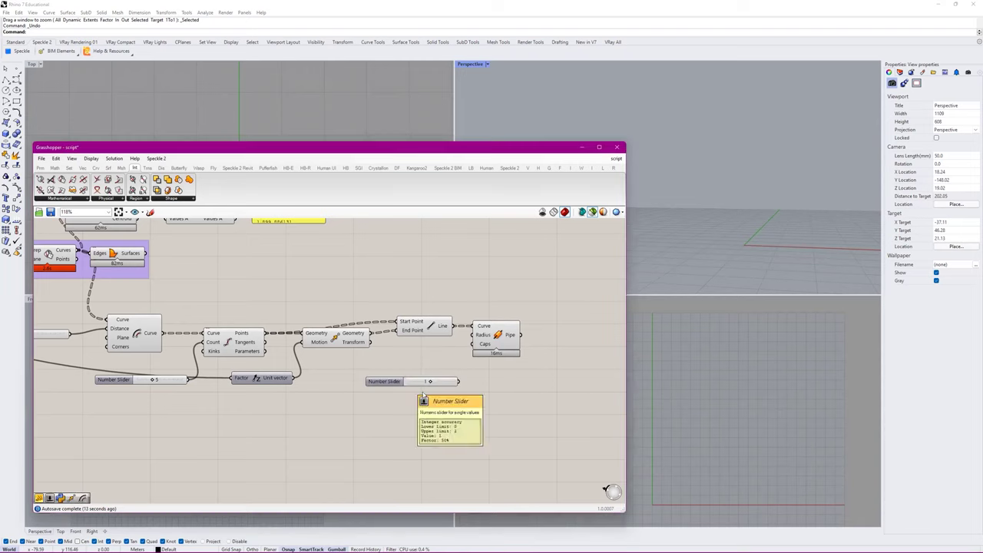
scroll(453, 380, up, 3)
drag(461, 379, 478, 310)
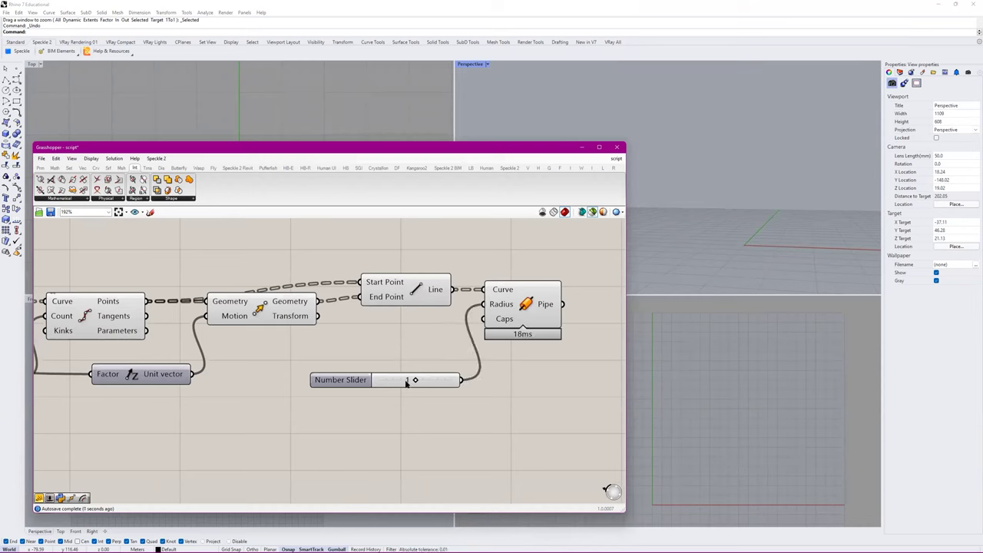
drag(412, 382, 389, 382)
double_click(357, 382)
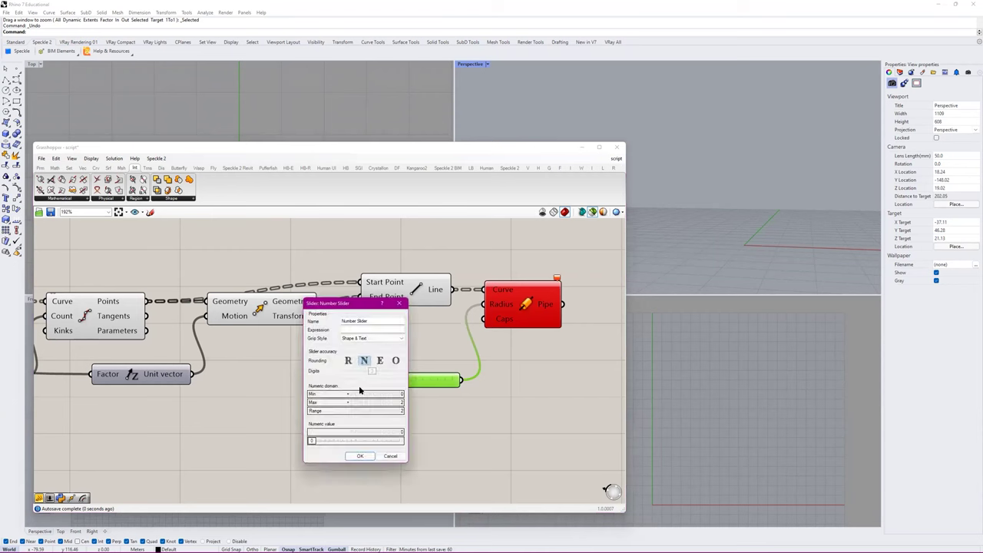
double_click(389, 434)
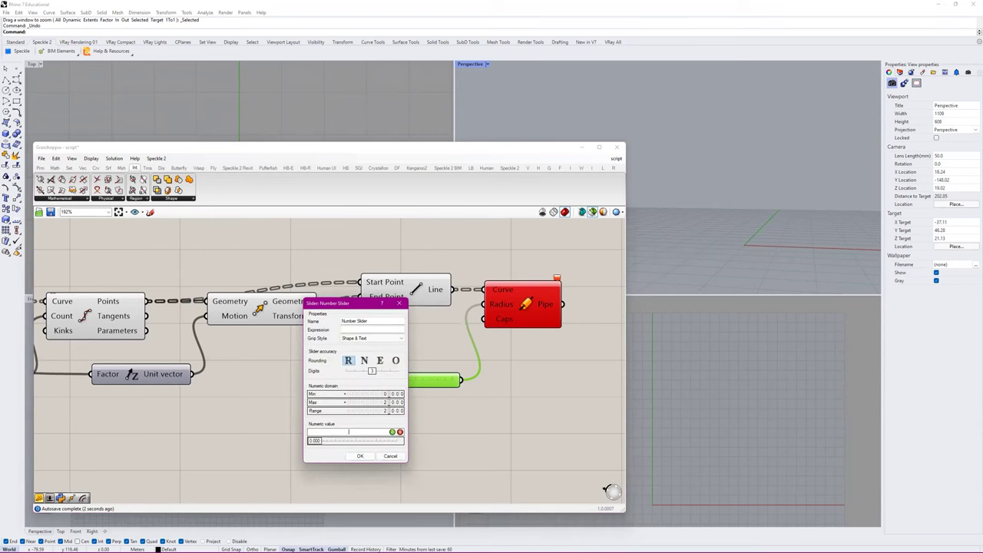
text(.5)
click(367, 456)
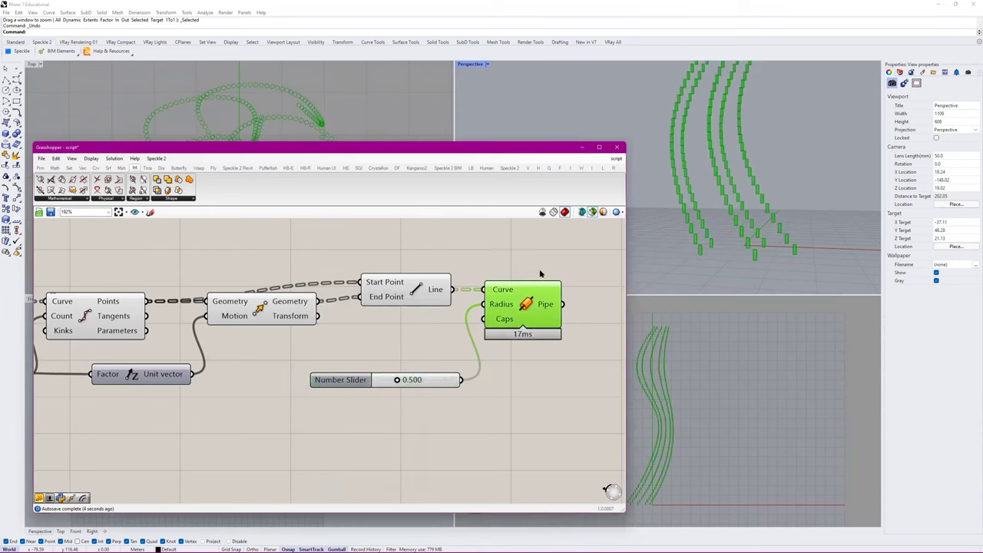
Add a Brep parameter and feed the pipe output into it
scroll(541, 270, down, 3)
scroll(388, 280, down, 4)
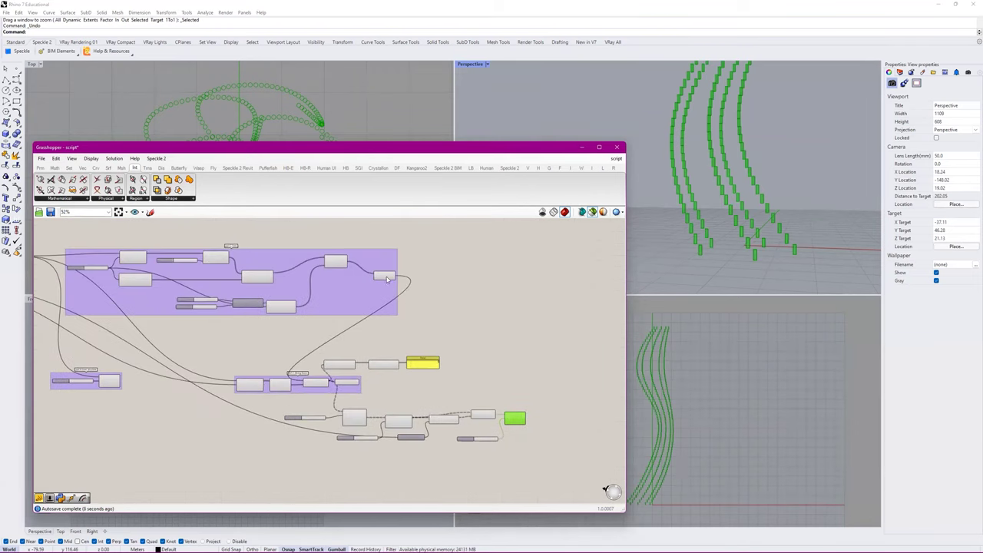
scroll(470, 350, down, 1)
double_click(542, 442)
text(brep)
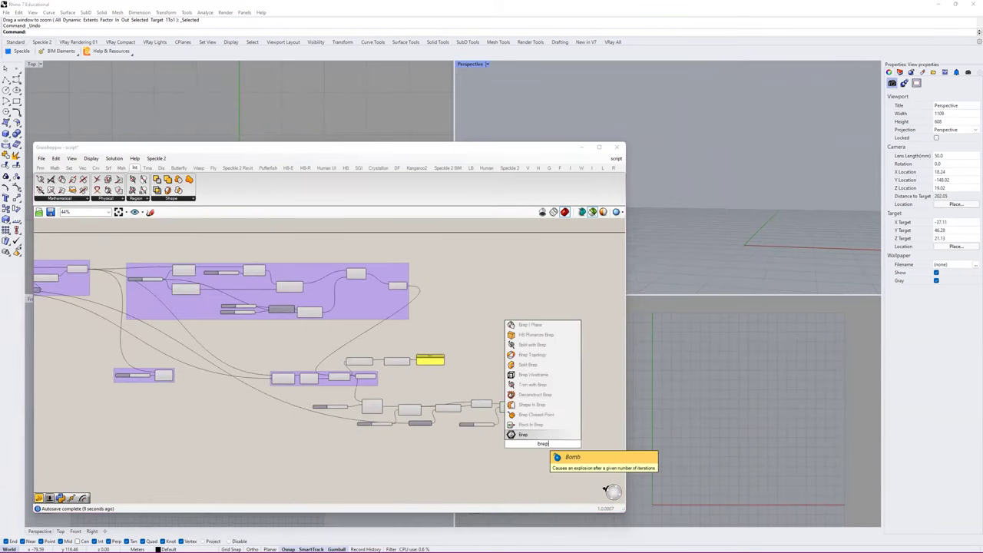
key(Return)
scroll(538, 437, up, 4)
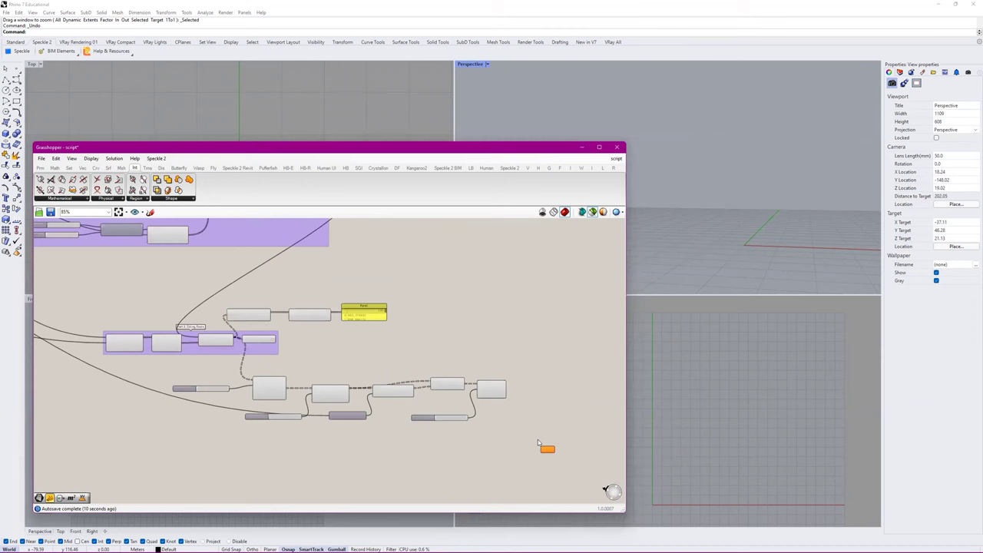
scroll(533, 419, down, 2)
drag(534, 409, 566, 445)
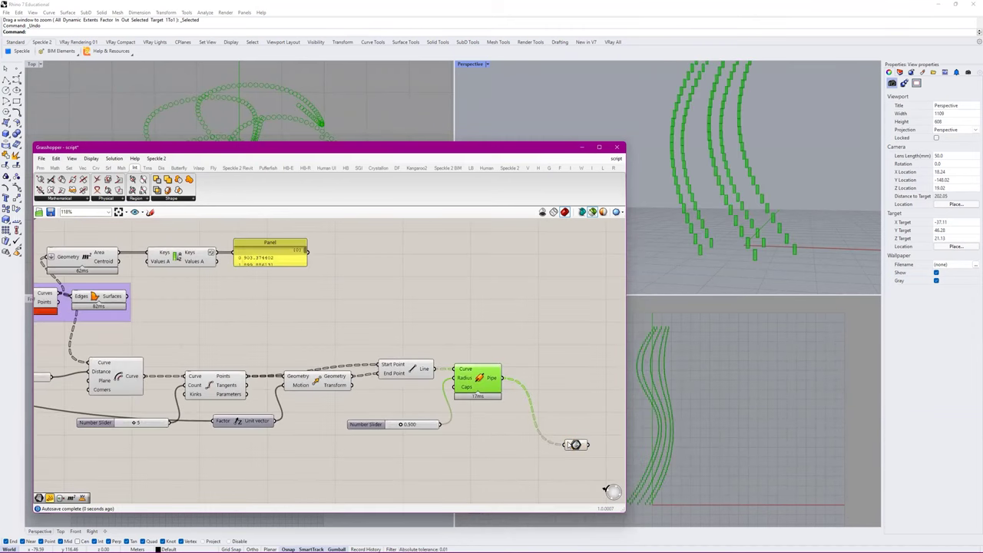
right_drag(55, 370, 140, 367)
drag(146, 363, 452, 399)
mouse_move(676, 230)
right_down()
mouse_move(658, 246)
mouse_move(670, 258)
mouse_move(693, 238)
right_up()
right_drag(418, 360, 453, 355)
Add a Curve parameter and wire the floor Boundary Surfaces output into it
double_click(453, 356)
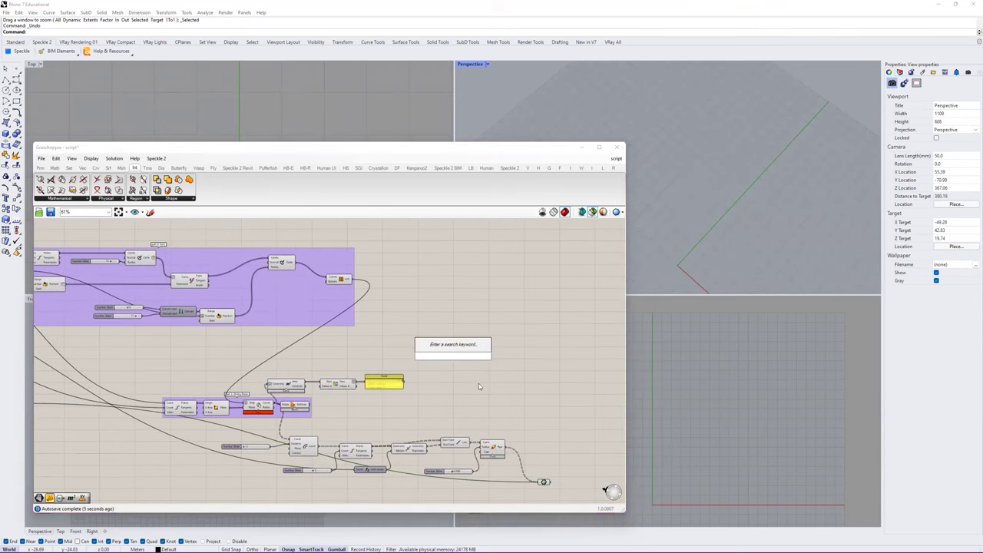
text(curve)
key(Return)
scroll(223, 399, up, 2)
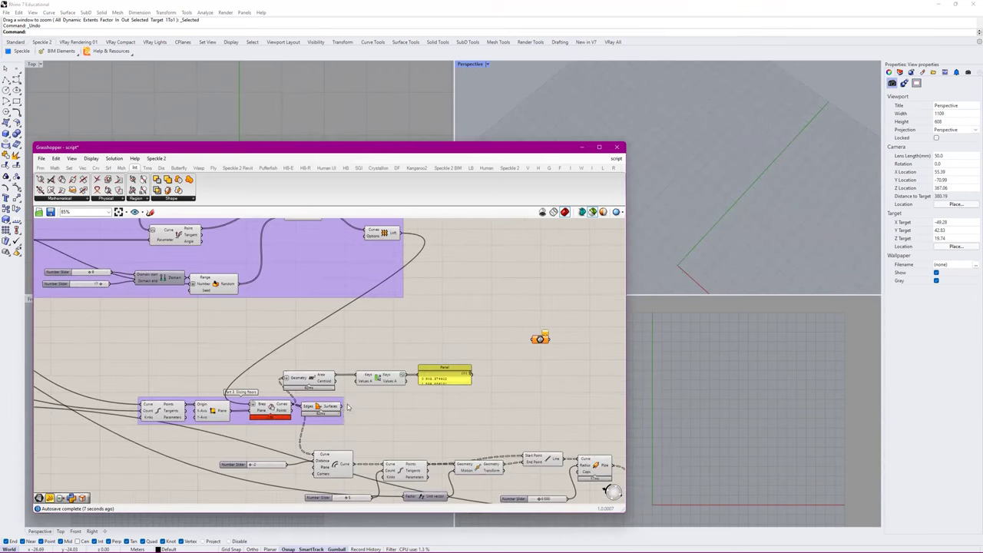
drag(345, 413, 573, 362)
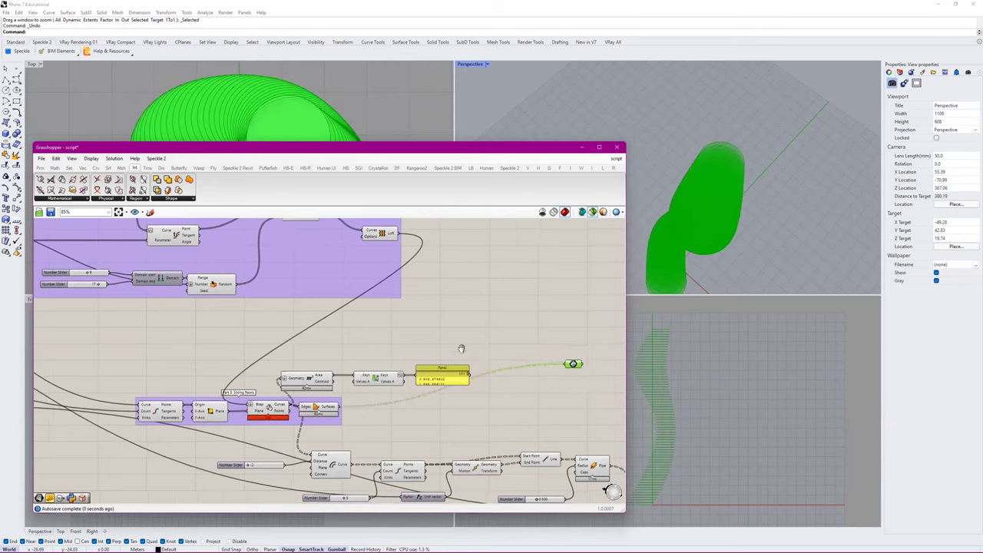
right_drag(573, 361, 309, 325)
drag(310, 324, 397, 380)
mouse_move(699, 259)
right_down()
mouse_move(699, 230)
mouse_move(700, 245)
right_up()
right_drag(310, 346, 393, 359)
Place another output parameter and connect the Loft tower output to it
double_click(417, 307)
text(timer)
key(Return)
right_drag(310, 272, 336, 292)
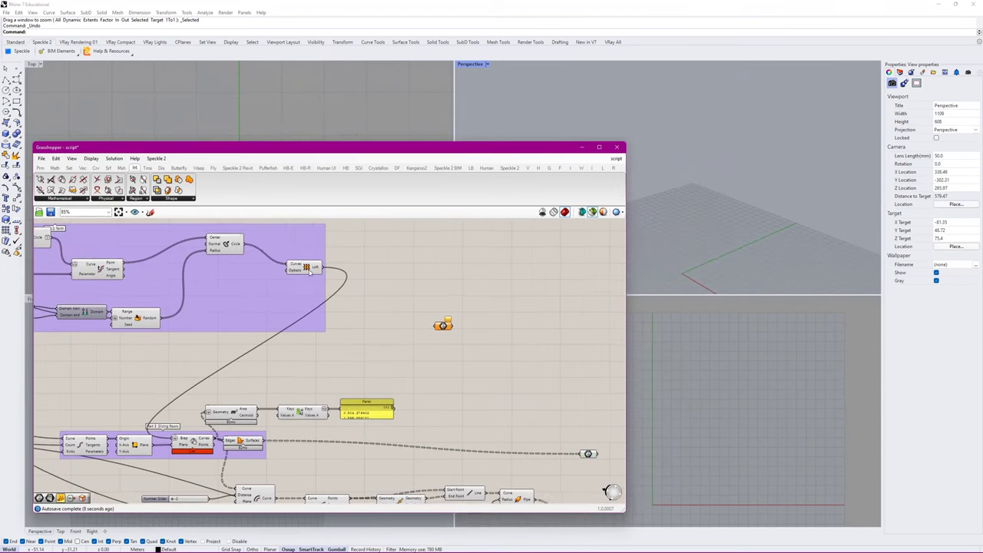
click(326, 268)
drag(428, 324, 439, 325)
right_drag(439, 326, 303, 257)
drag(303, 257, 450, 358)
right_drag(476, 360, 447, 311)
Line up the floor, tower and pipe output parameters in one column
drag(451, 293, 395, 453)
drag(421, 338, 464, 328)
click(500, 333)
scroll(463, 308, up, 5)
click(462, 293)
shift+click(463, 336)
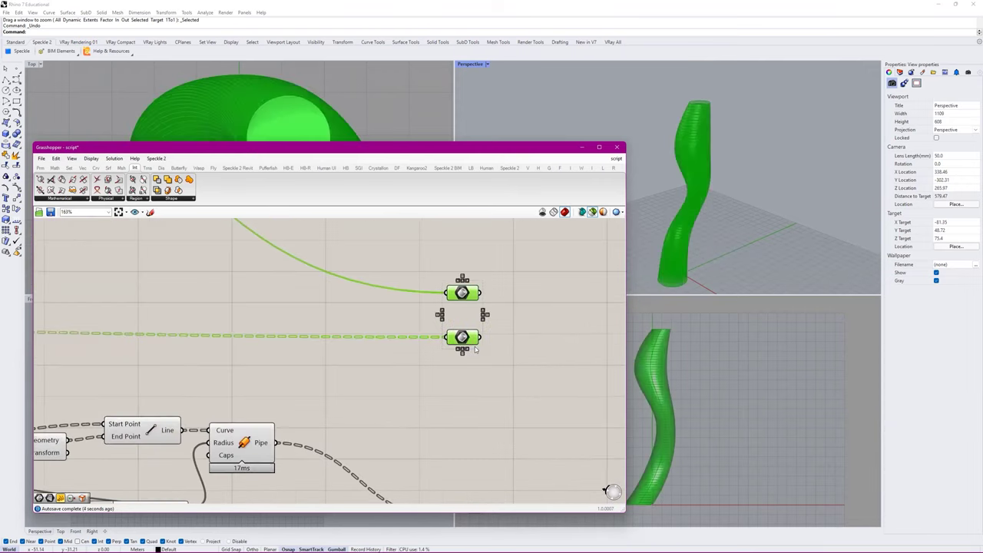
scroll(502, 369, down, 3)
right_drag(466, 453, 453, 408)
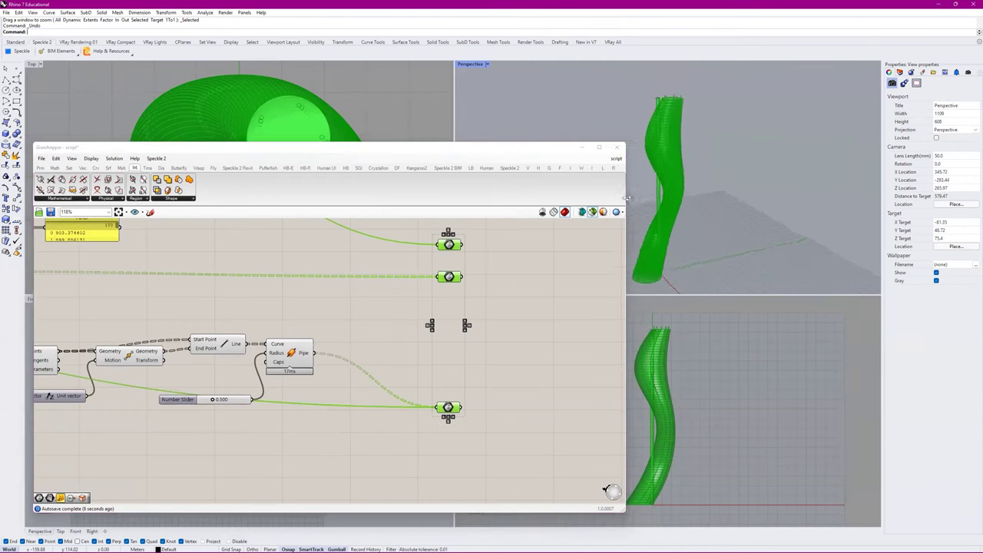
scroll(248, 304, down, 4)
scroll(688, 182, up, 4)
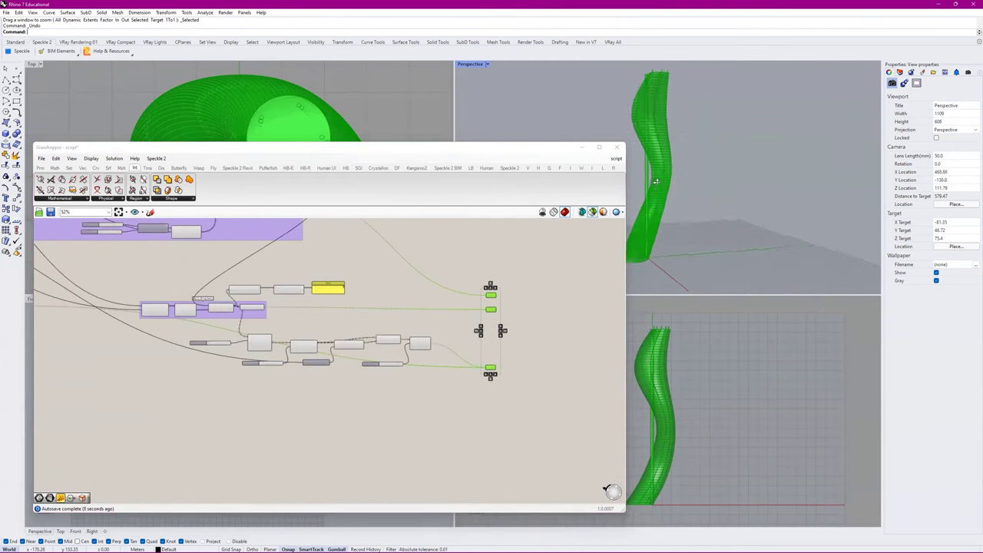
right_drag(689, 185, 712, 197)
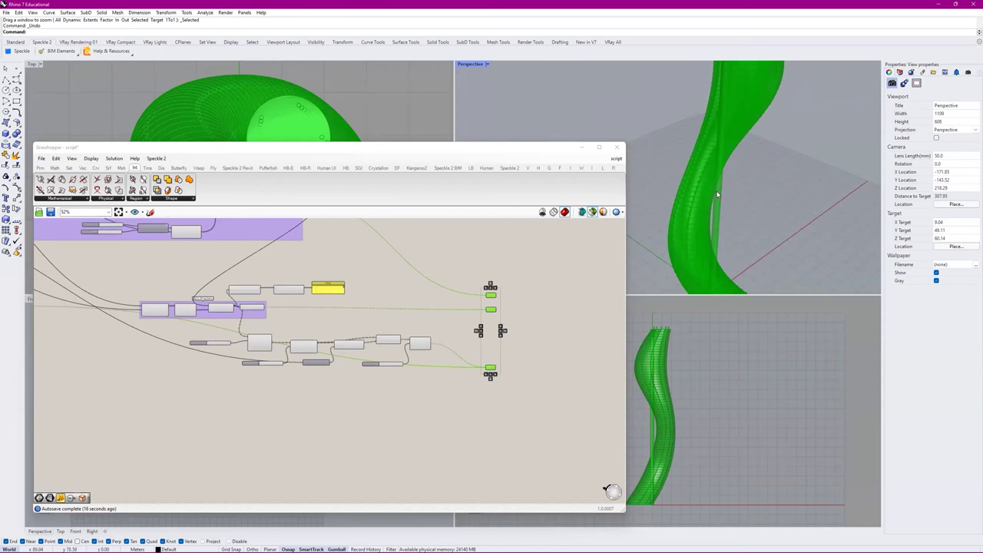
Preview the circles and drag the form group's radius slider from 15 to 14
click(363, 305)
scroll(384, 306, up, 5)
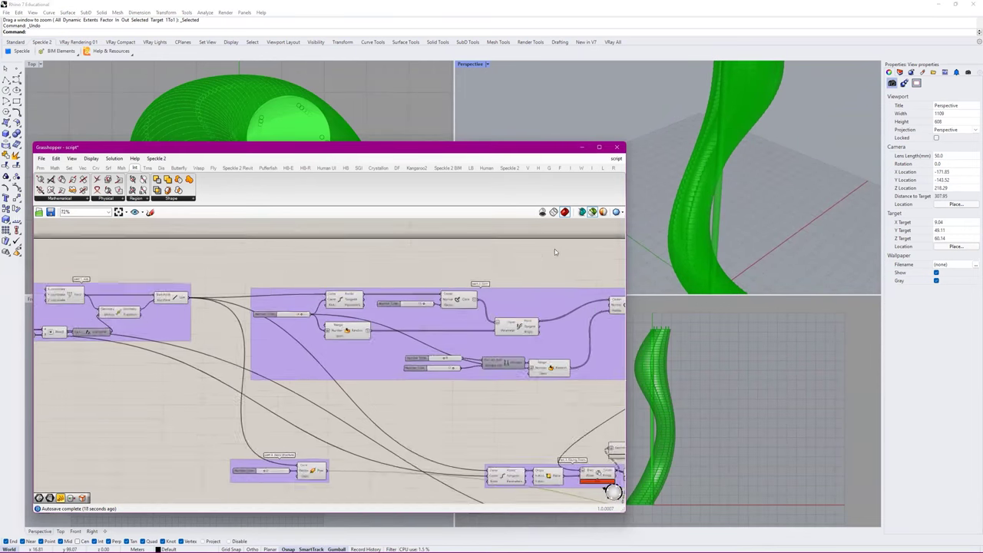
scroll(423, 305, up, 2)
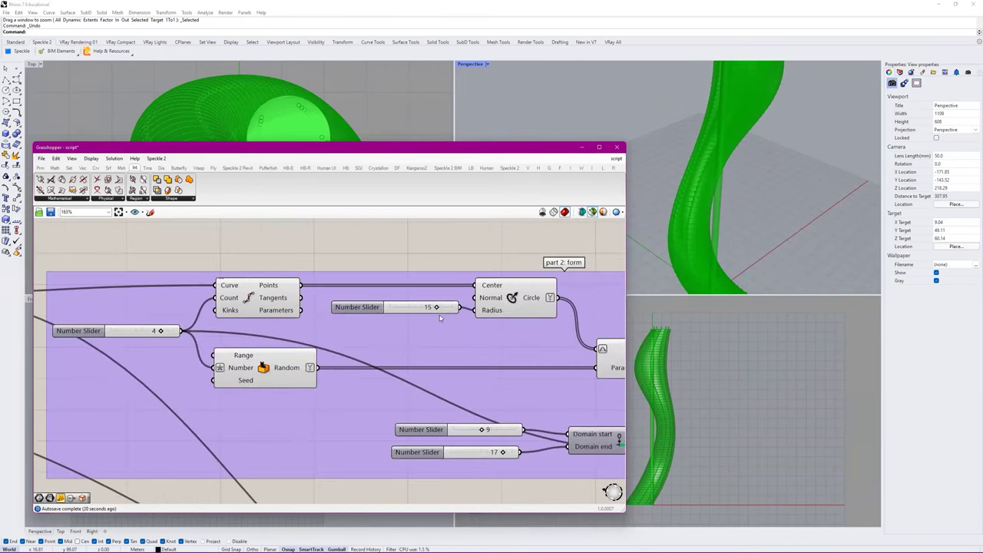
scroll(415, 306, down, 6)
click(503, 404)
middle_click(501, 402)
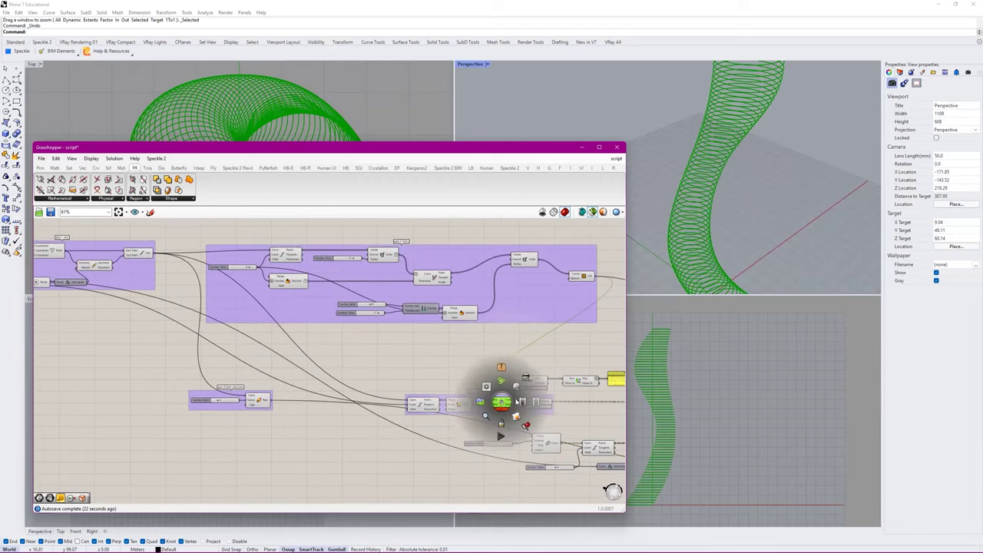
right_drag(356, 302, 358, 332)
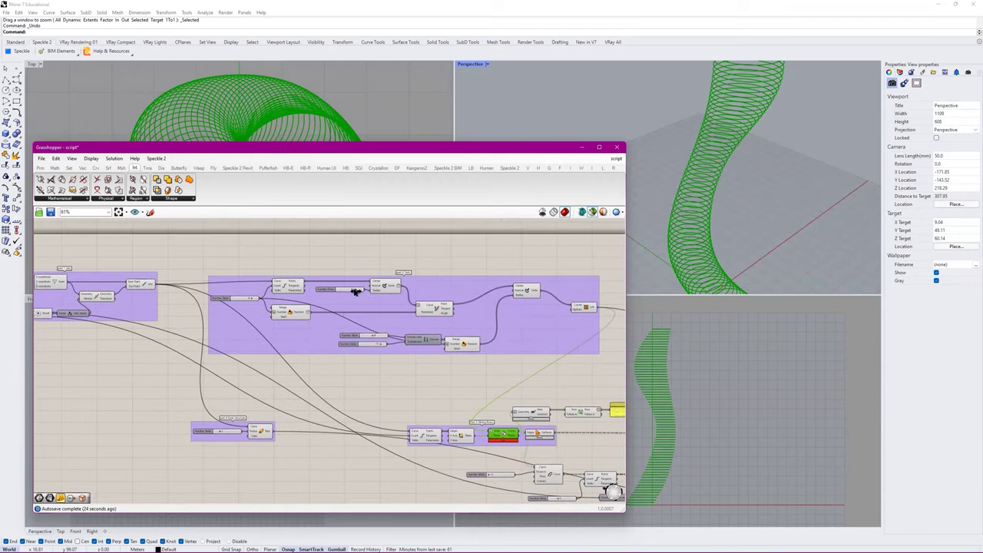
scroll(355, 290, down, 2)
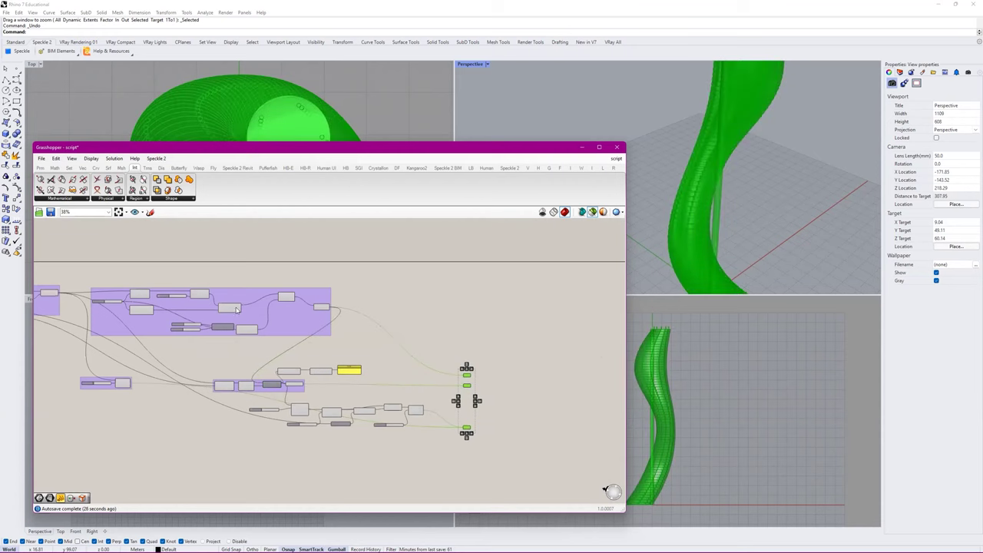
scroll(384, 341, up, 10)
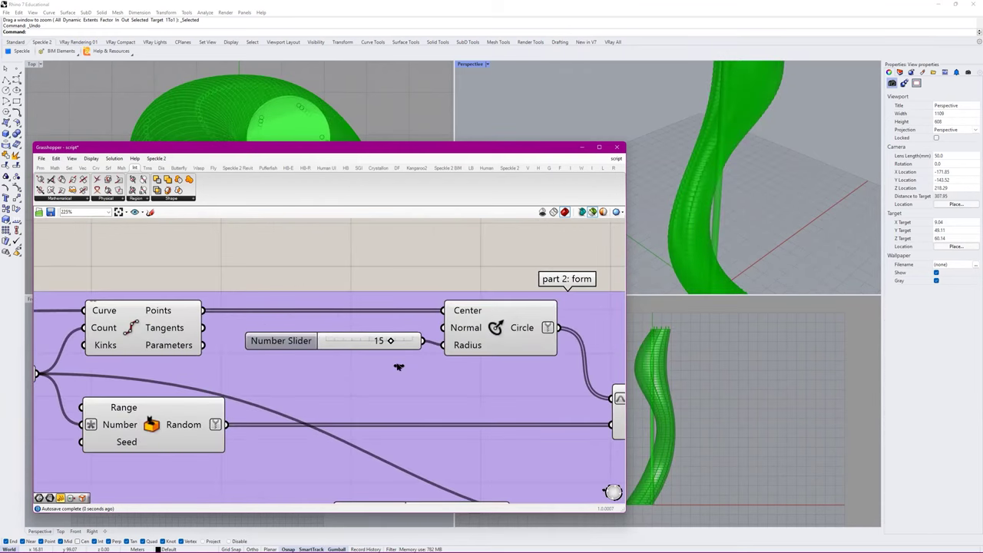
drag(390, 341, 386, 340)
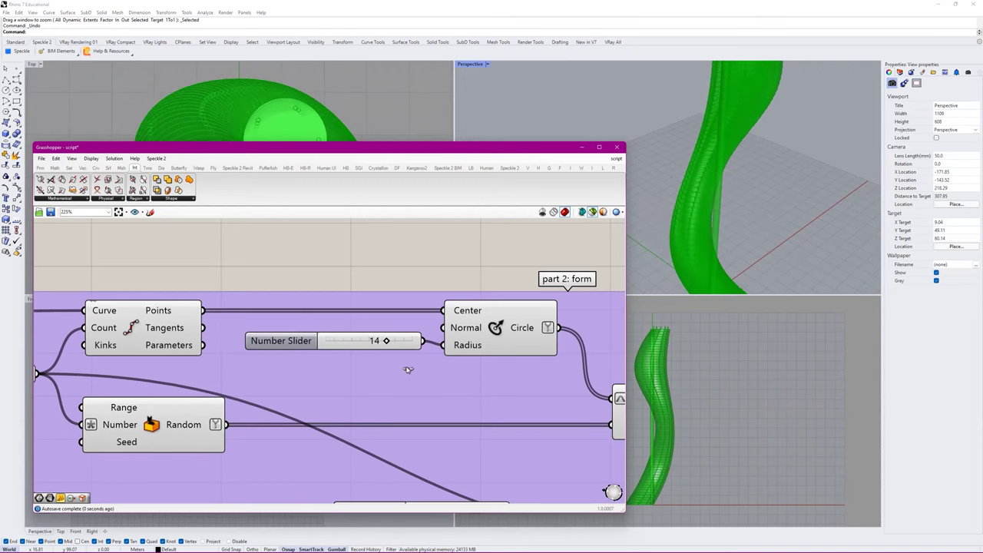
scroll(410, 370, down, 5)
scroll(439, 393, down, 5)
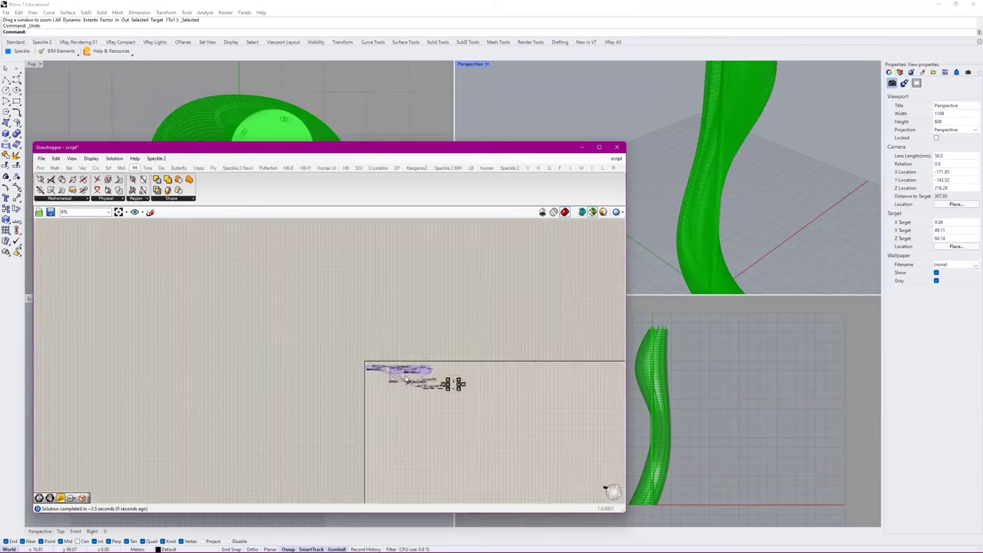
scroll(267, 321, up, 8)
Disable the Brep|Plane slicing component and set a slider from 8 to 5
middle_click(268, 321)
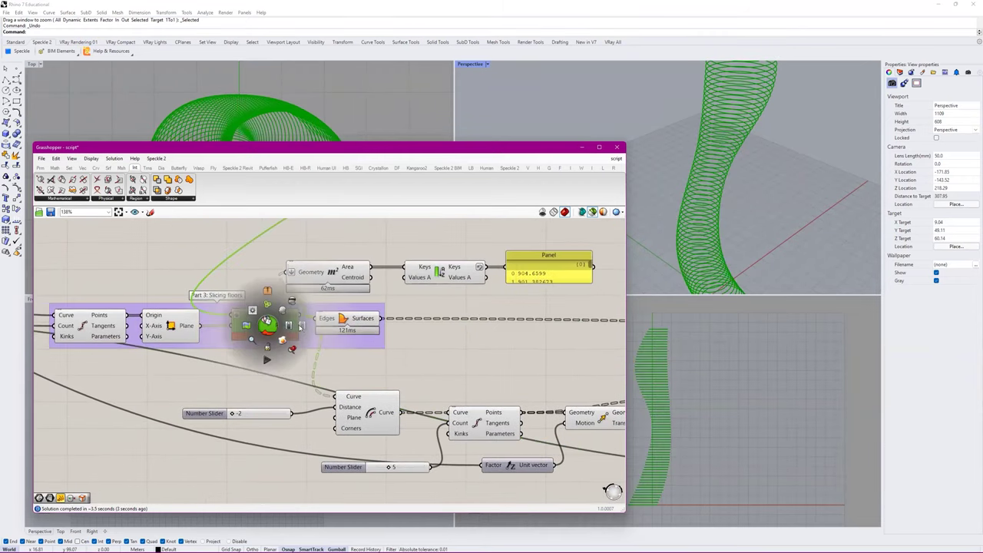
click(265, 307)
scroll(421, 408, down, 6)
scroll(415, 376, up, 10)
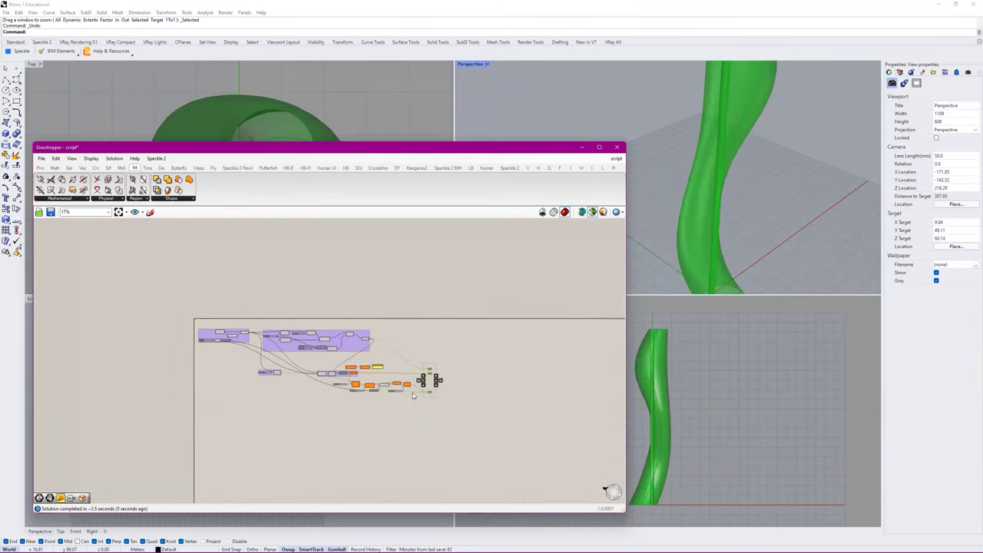
drag(413, 374, 400, 373)
Adjust further sliders to 11 and from 17 to 18
right_drag(715, 231, 685, 262)
right_drag(106, 402, 231, 366)
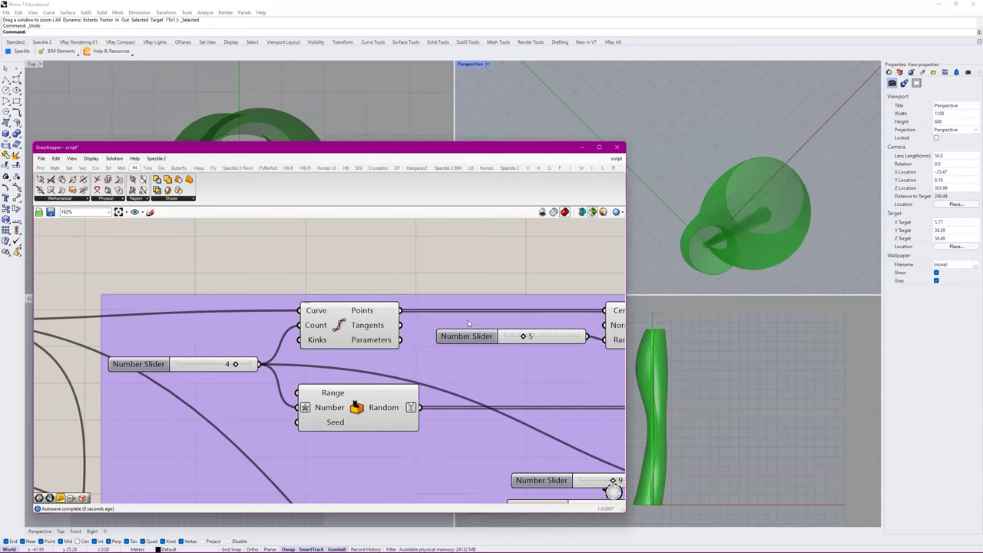
scroll(468, 323, down, 5)
scroll(377, 355, up, 4)
drag(379, 358, 400, 377)
right_drag(737, 215, 668, 246)
scroll(512, 318, down, 4)
scroll(431, 398, up, 5)
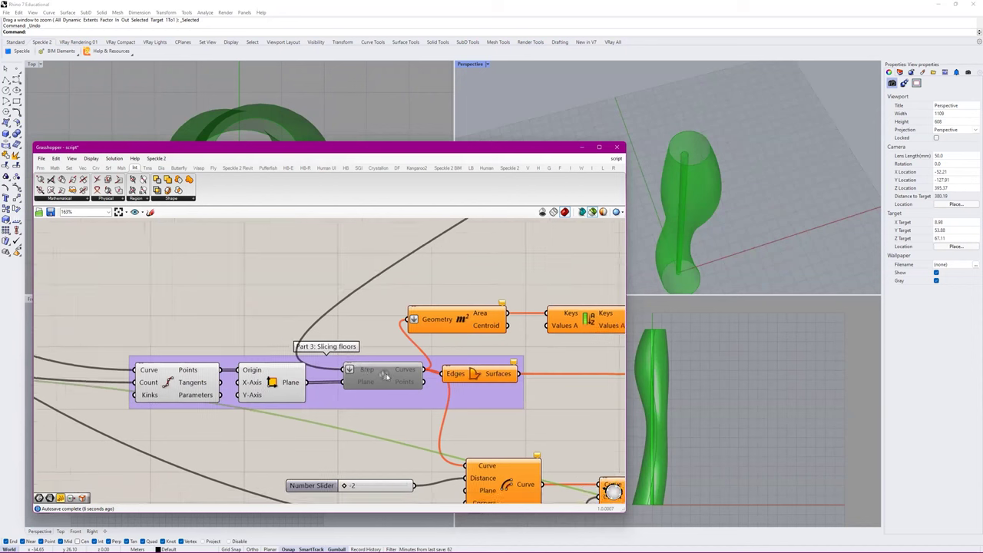
Re-enable Brep|Plane slicing and window-select the three output parameters to preview them
middle_click(379, 373)
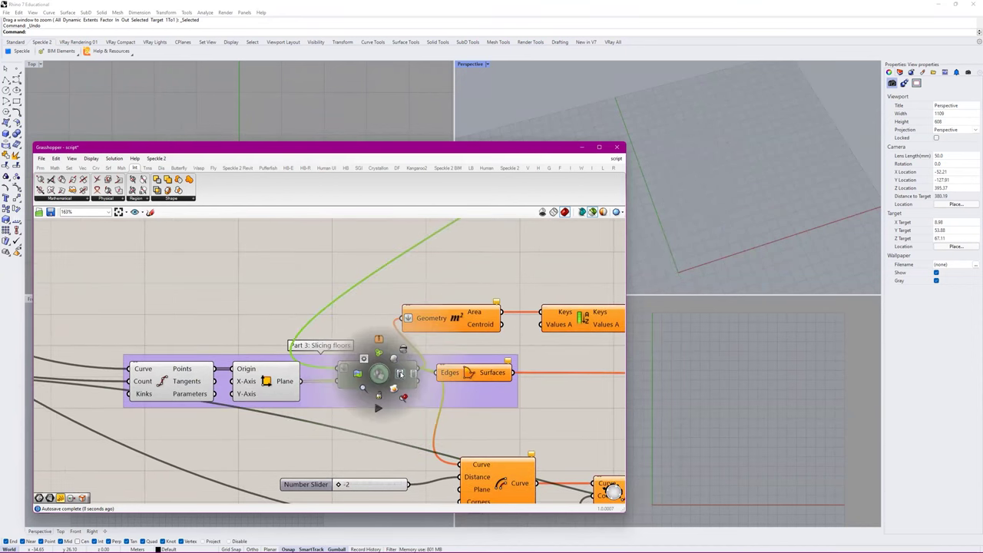
click(400, 374)
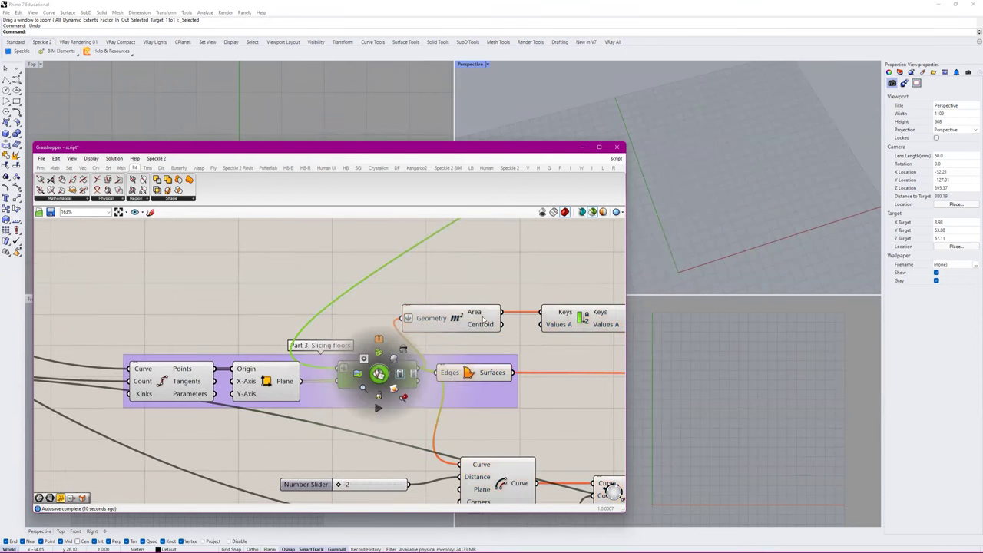
click(516, 290)
scroll(519, 286, down, 5)
drag(535, 263, 491, 461)
right_drag(718, 192, 696, 188)
scroll(686, 115, up, 5)
right_drag(701, 125, 687, 89)
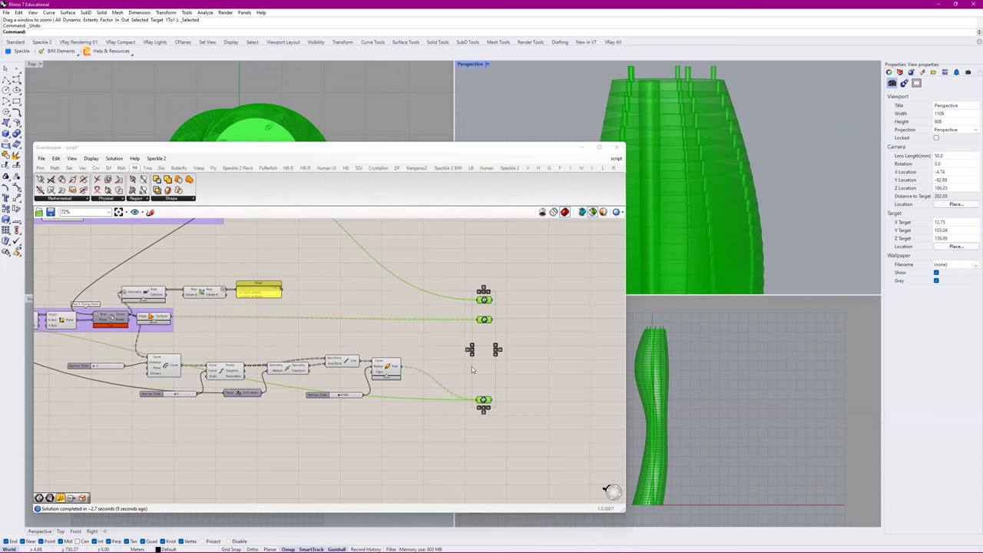
Search for reverse and flip vector components beside the line and 0.500 slider
click(409, 373)
scroll(400, 371, up, 5)
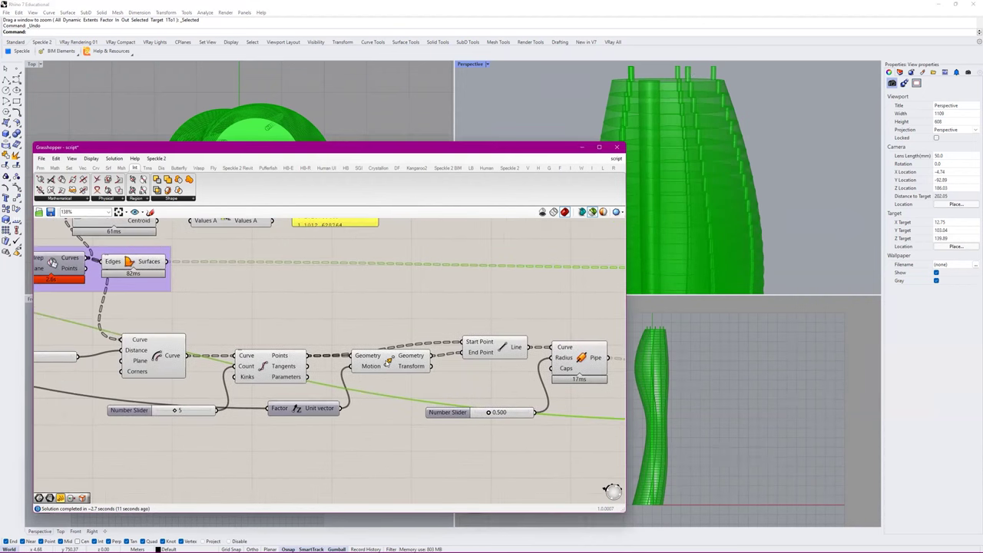
right_drag(243, 368, 420, 367)
right_drag(490, 389, 409, 399)
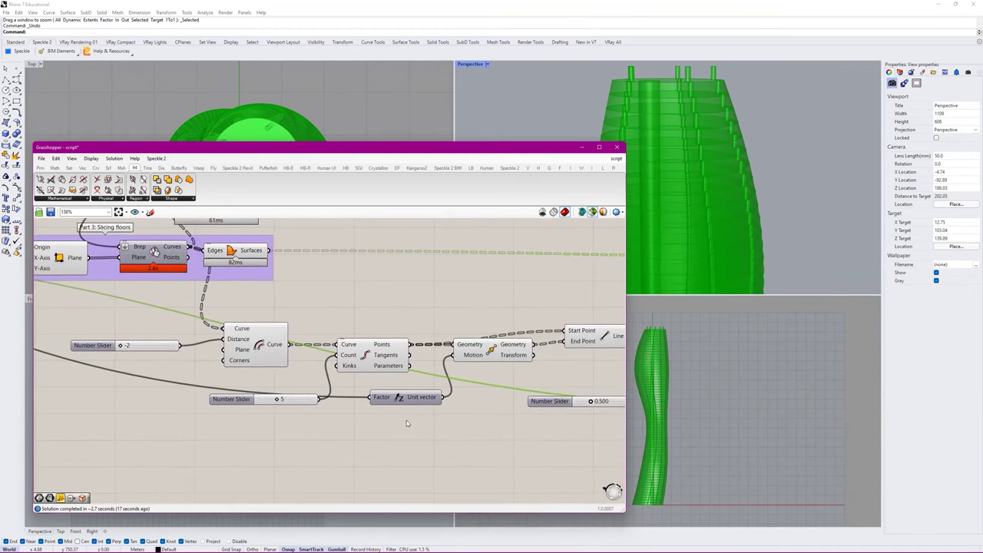
double_click(407, 420)
text(reverse)
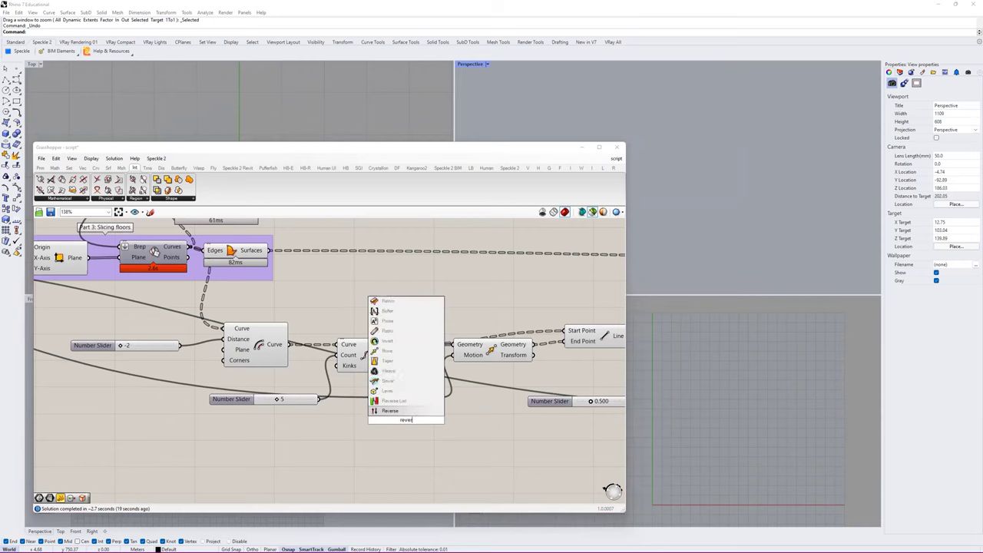
key(BackSpace)
key(BackSpace)
key(BackSpace)
key(BackSpace)
key(BackSpace)
text(ver c)
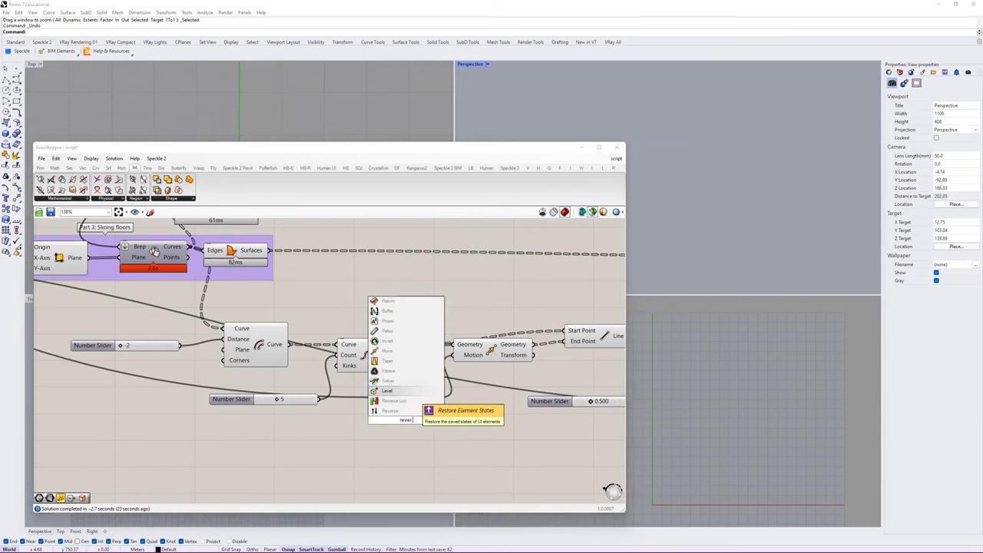
key(BackSpace)
key(BackSpace)
text(se ve)
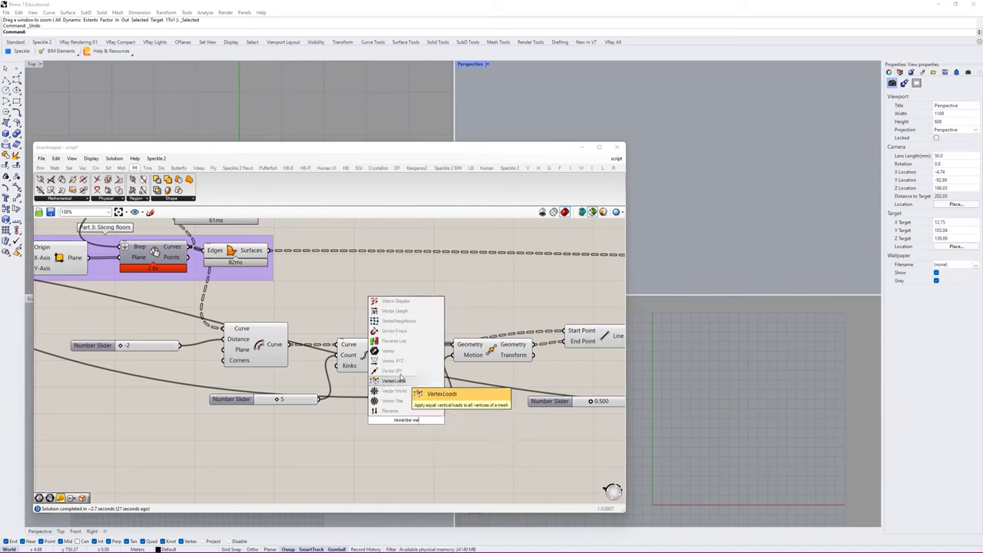
key(Up)
key(Up)
key(Return)
double_click(463, 421)
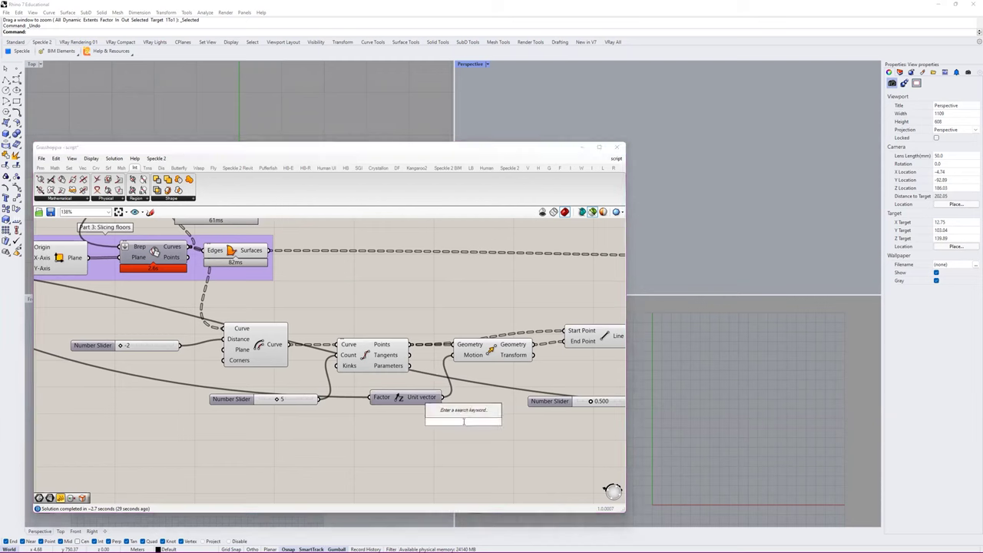
text(flip ve)
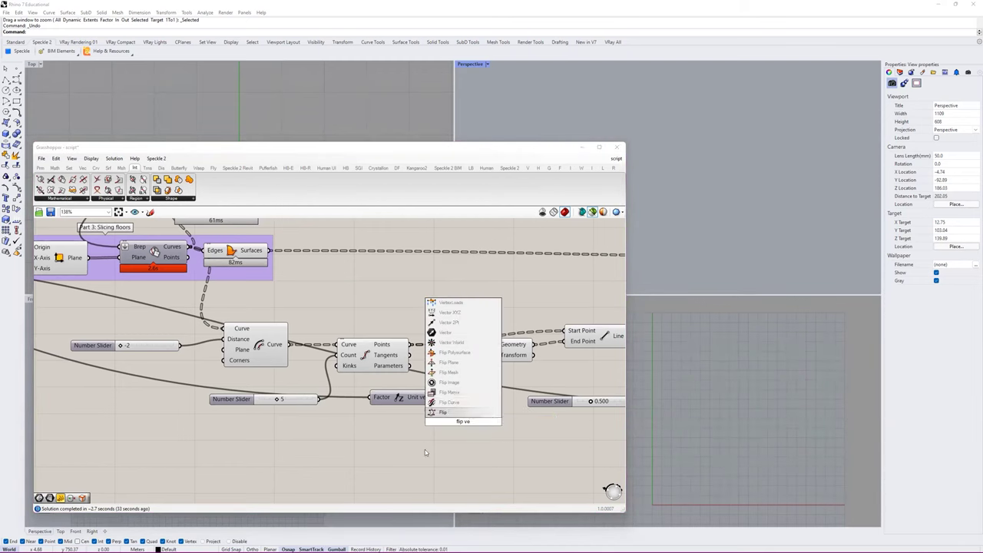
Place a Negative component and reroute the Unit vector's Factor value into it
scroll(376, 411, up, 5)
right_drag(493, 411, 626, 406)
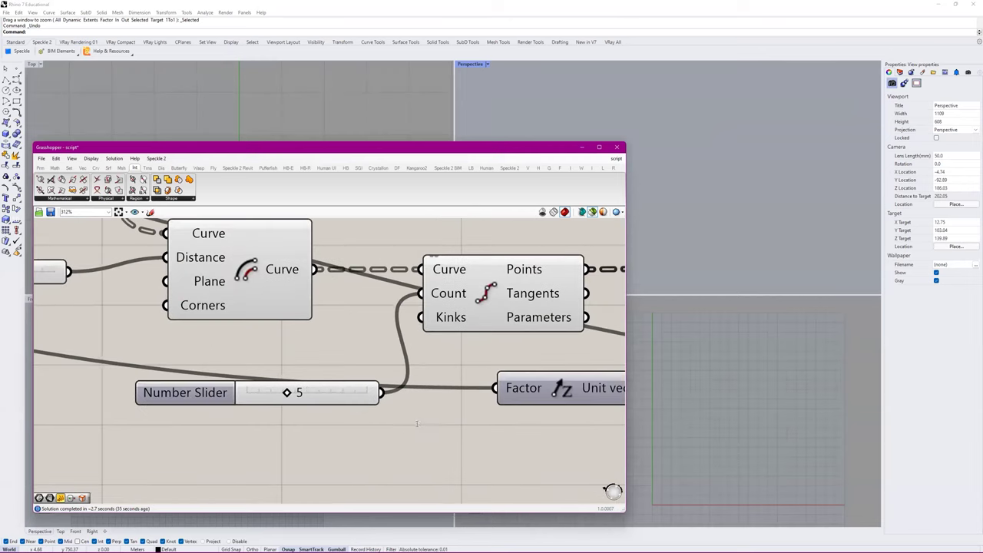
double_click(419, 419)
text(negativ)
key(Return)
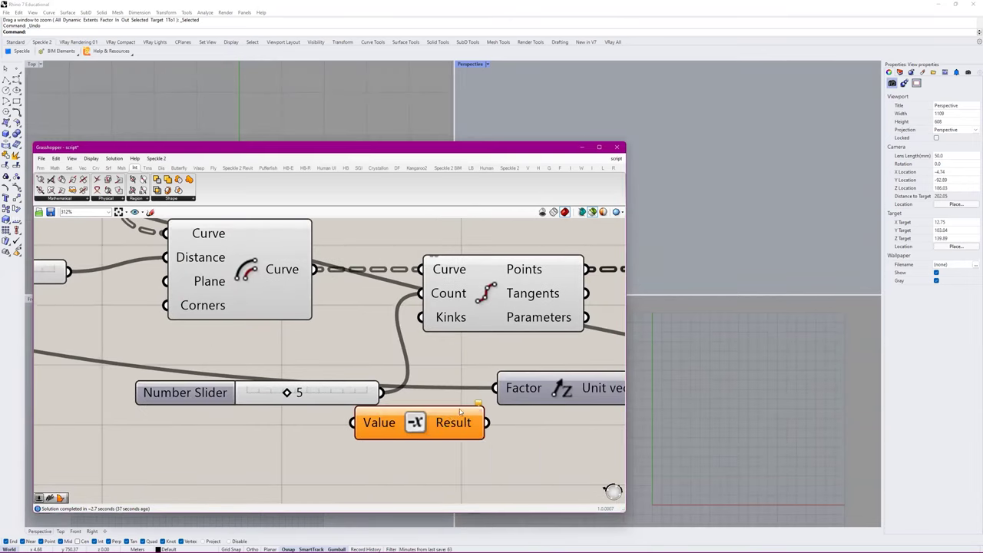
scroll(465, 389, down, 3)
ctrl+shift+drag(464, 389, 377, 410)
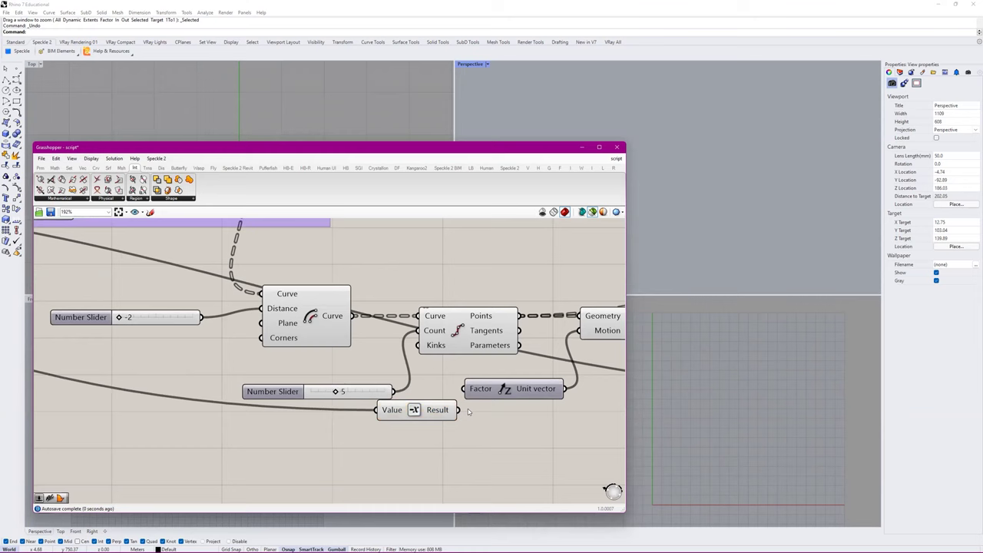
scroll(323, 384, down, 5)
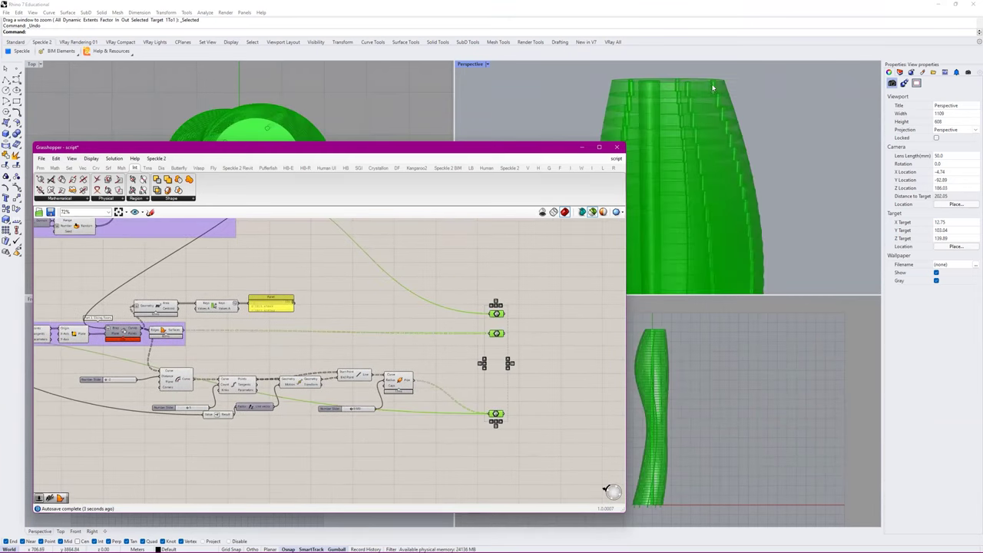
Inspect the slabbed tower, then preview only the part 2: form group as a twisted vase
mouse_move(719, 218)
right_down()
mouse_move(717, 123)
mouse_move(713, 191)
mouse_move(732, 210)
right_up()
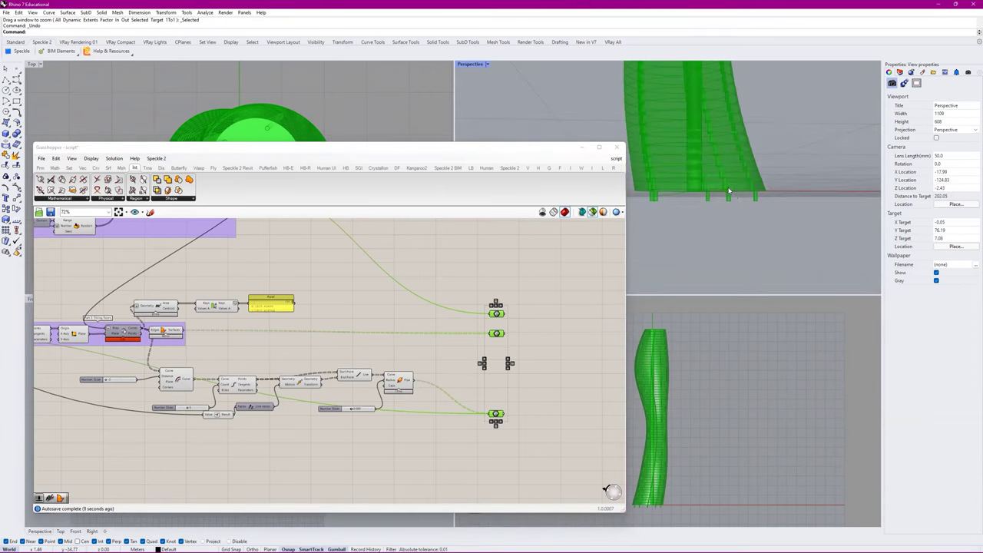
right_drag(732, 193, 706, 235)
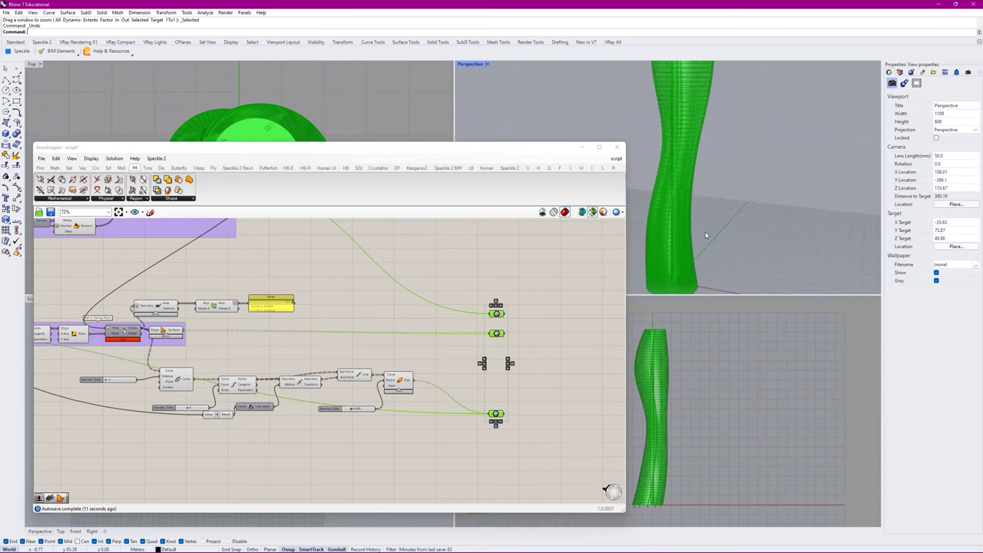
scroll(715, 192, down, 3)
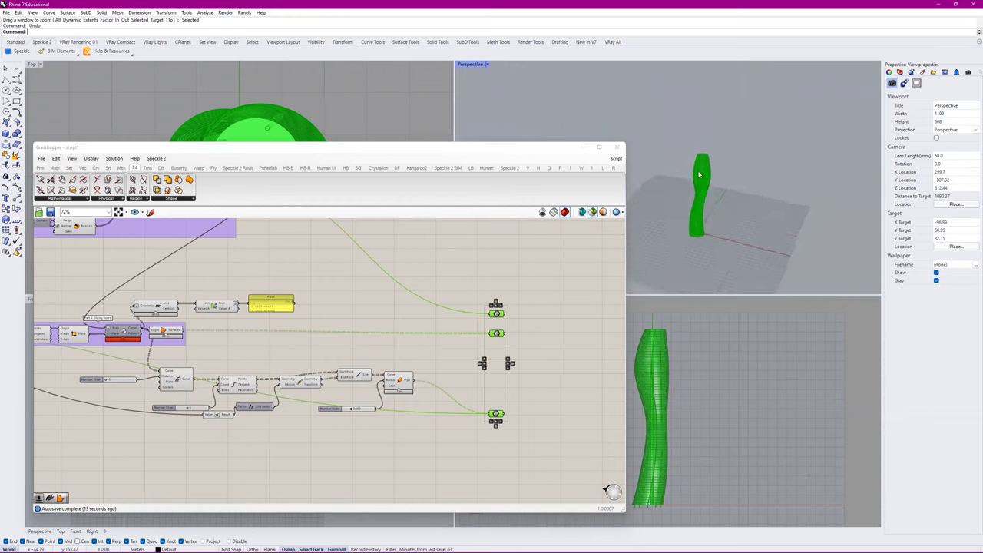
scroll(714, 192, up, 3)
scroll(453, 376, down, 2)
scroll(341, 294, up, 1)
click(204, 342)
right_drag(680, 227, 676, 246)
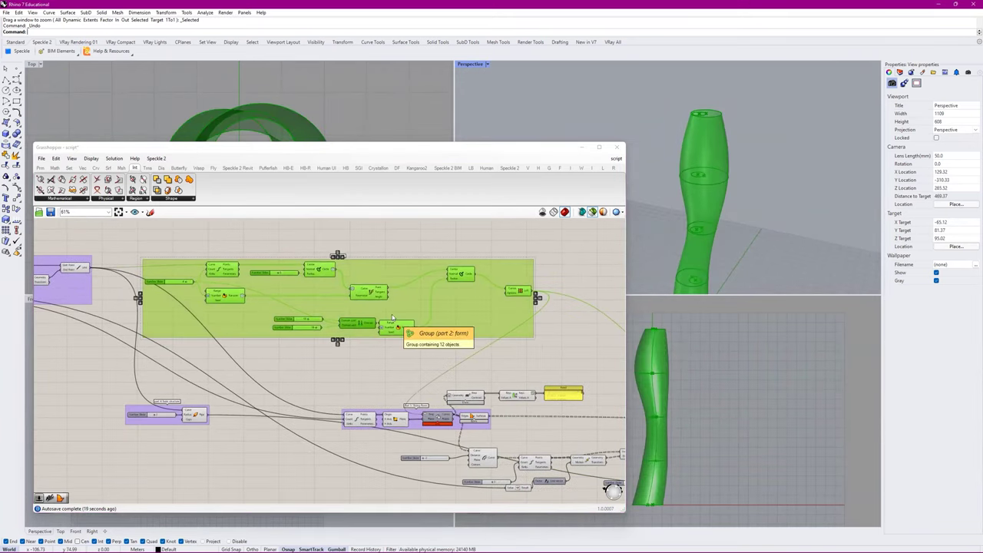
Deselect the form group, select the point and line group, and open component search above them
right_drag(375, 315, 439, 316)
scroll(465, 311, up, 2)
scroll(456, 311, down, 2)
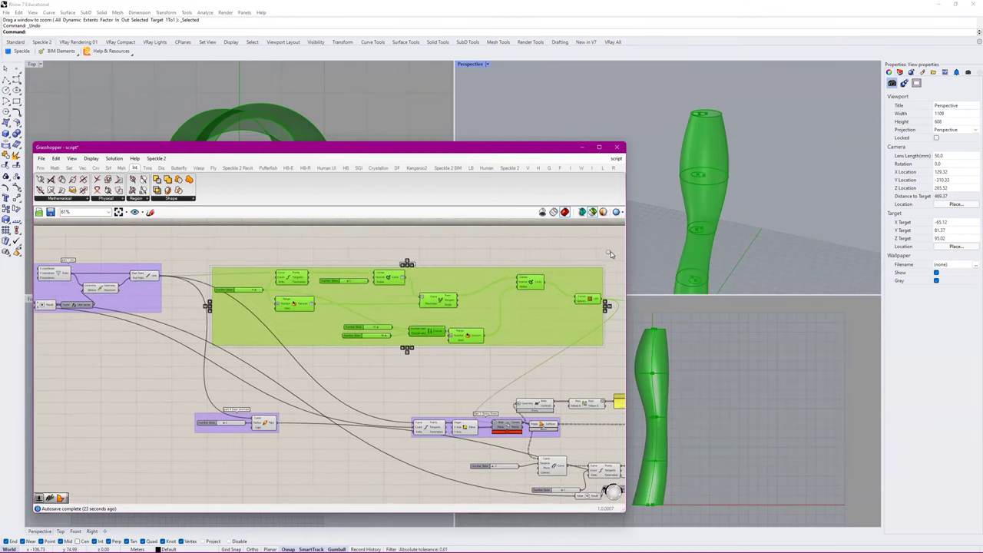
right_drag(330, 227, 358, 277)
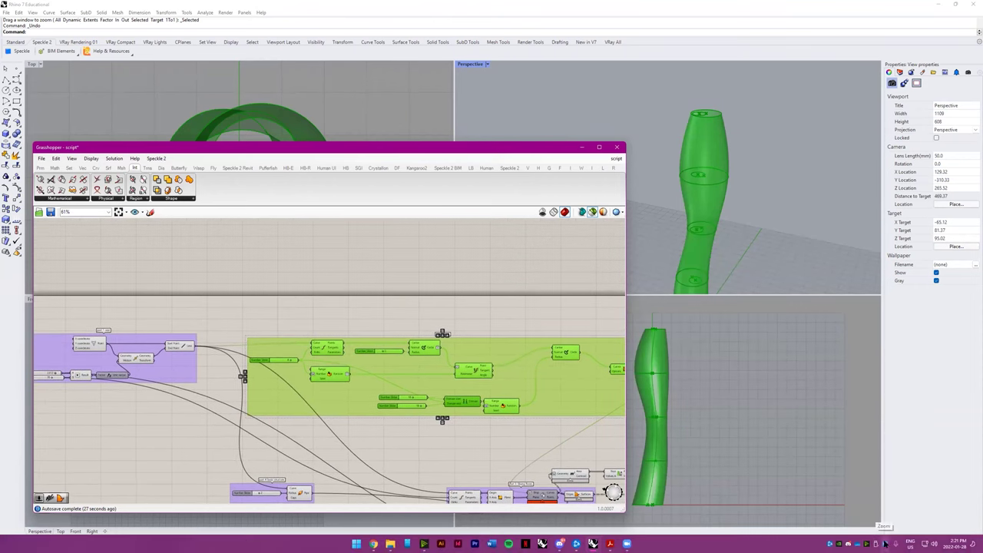
click(305, 273)
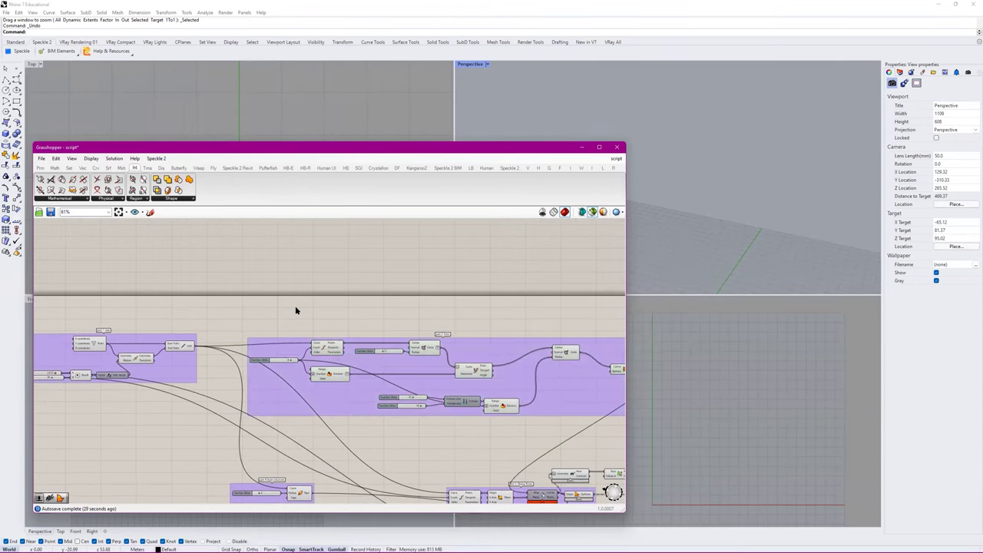
scroll(355, 300, up, 4)
click(269, 348)
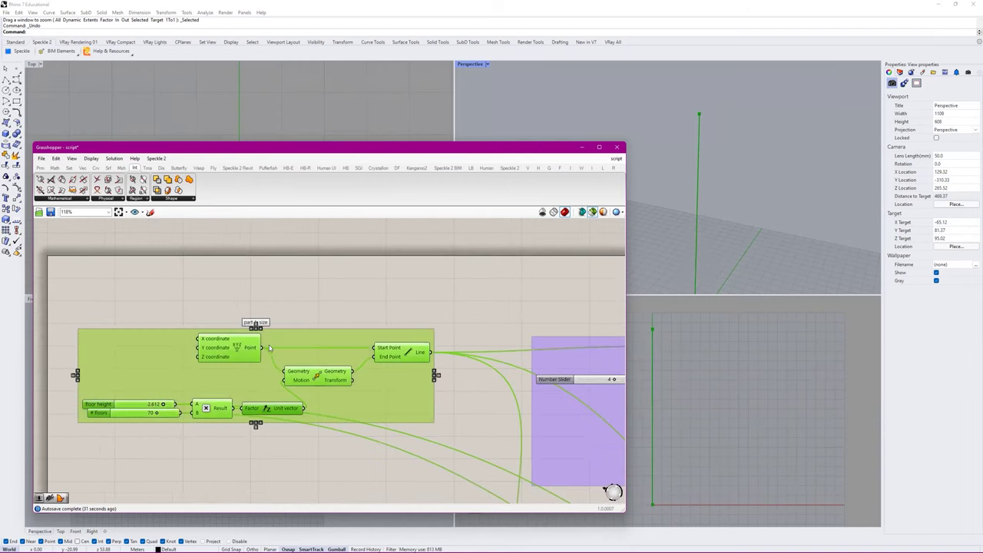
scroll(335, 353, up, 2)
right_drag(716, 175, 707, 177)
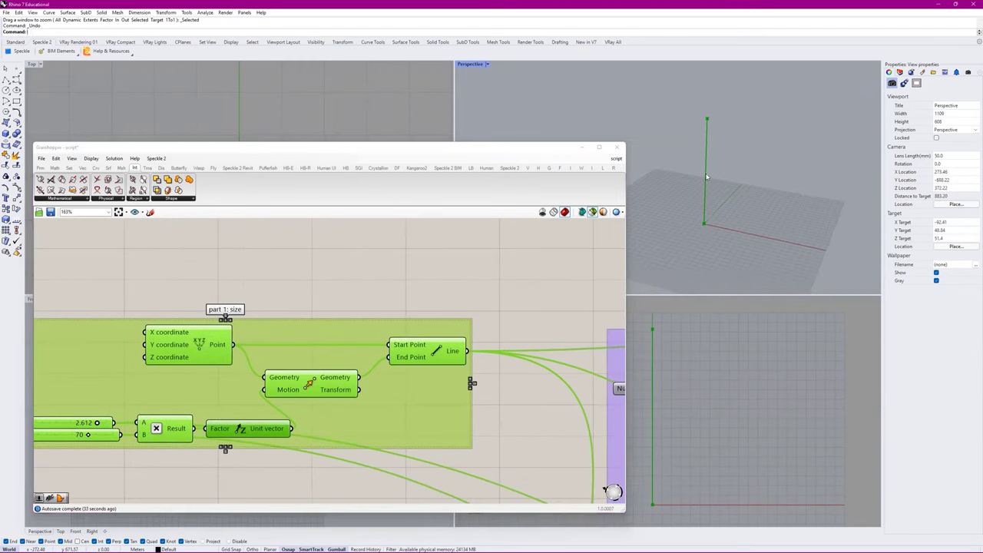
right_drag(460, 299, 321, 336)
scroll(387, 322, down, 4)
double_click(387, 321)
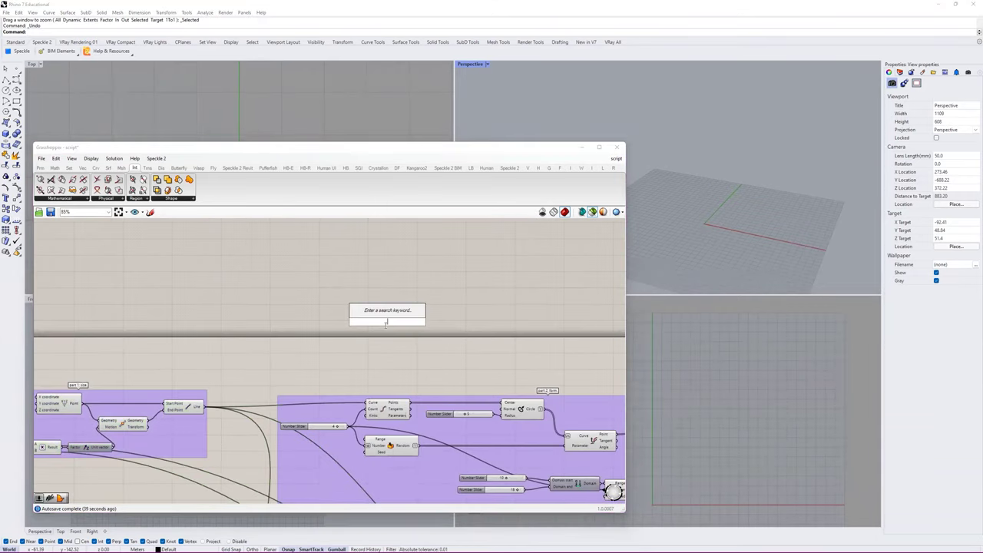
Copy Divide Curve with its line and drive its Count with a 0<1 slider set to 8
alt+drag(388, 407, 396, 303)
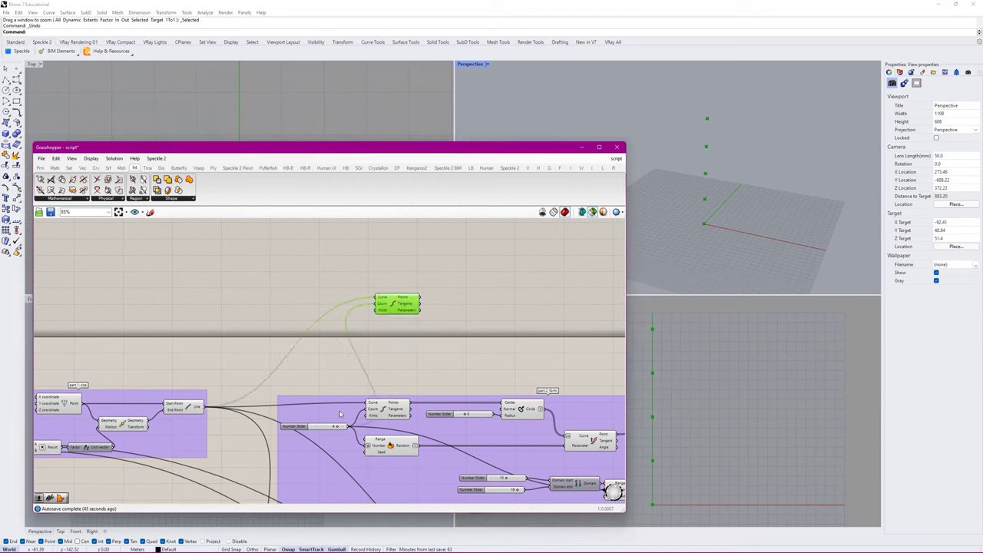
double_click(329, 345)
text(0<1)
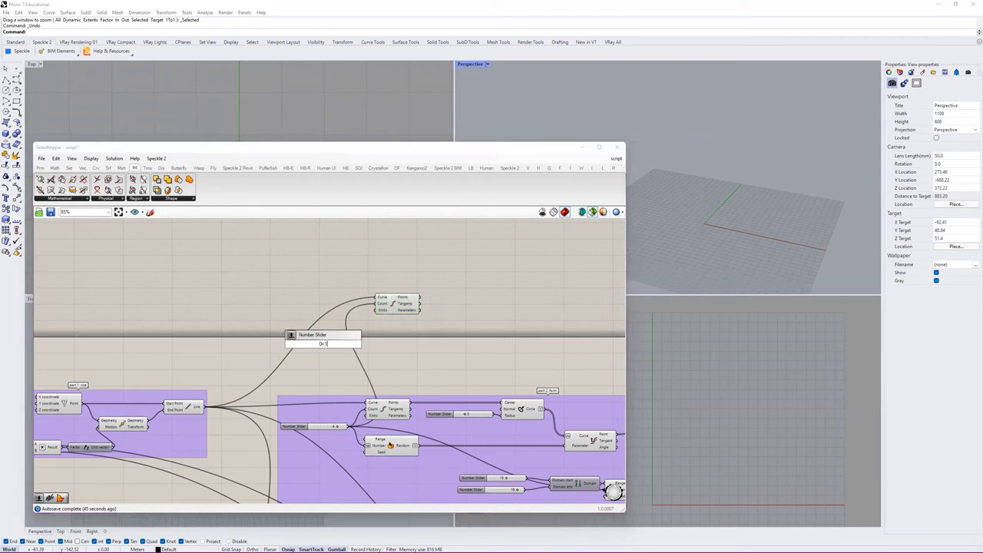
key(Return)
scroll(315, 343, up, 3)
drag(375, 345, 413, 278)
drag(321, 316, 328, 317)
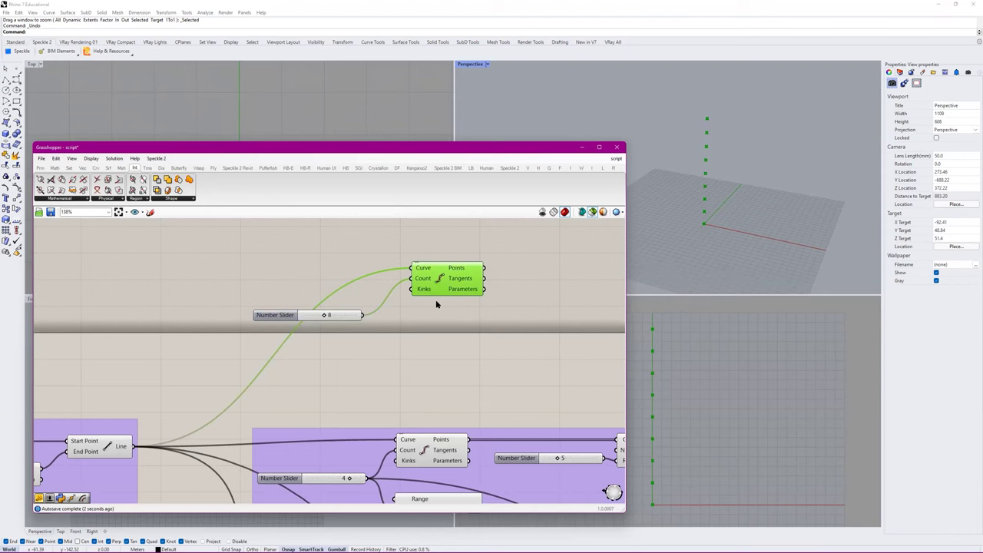
right_drag(464, 307, 363, 318)
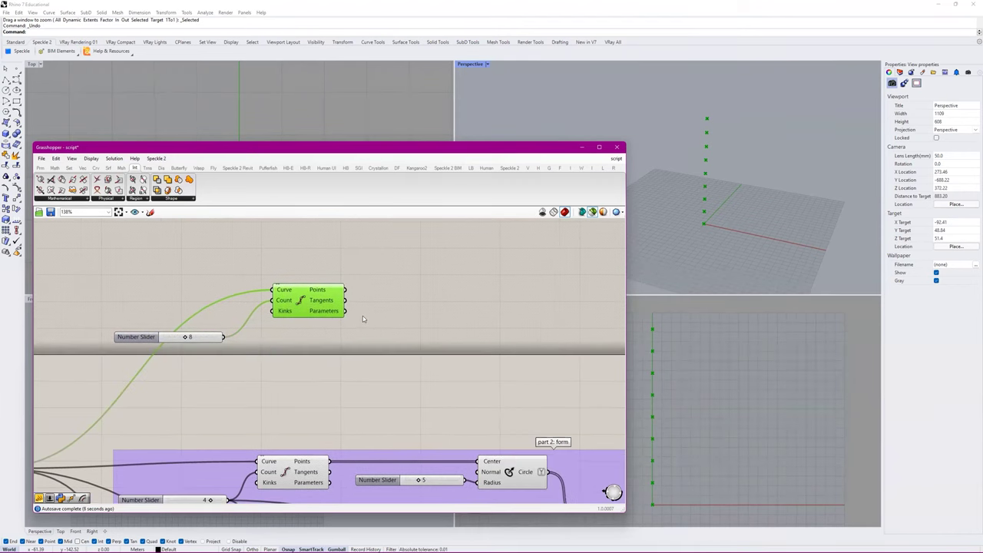
double_click(449, 295)
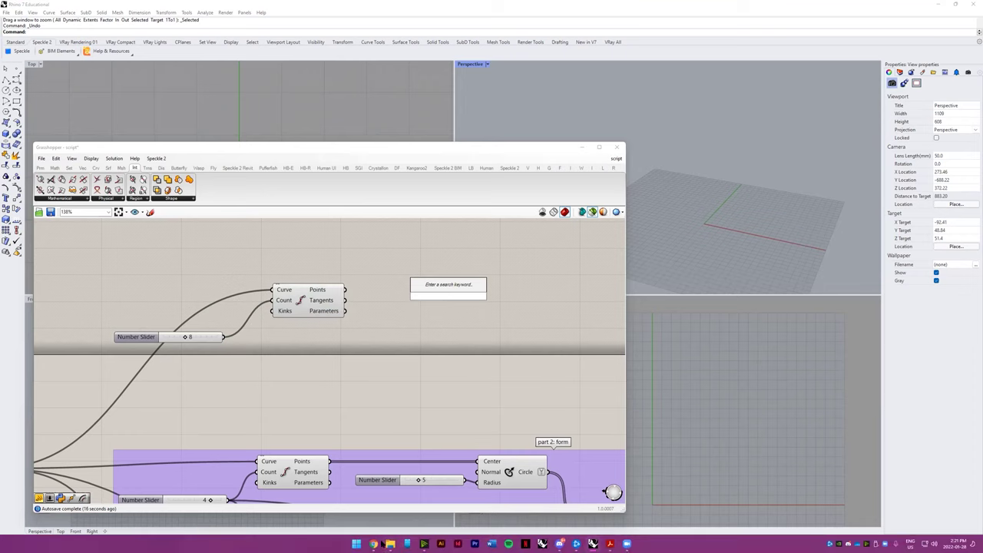
click(375, 544)
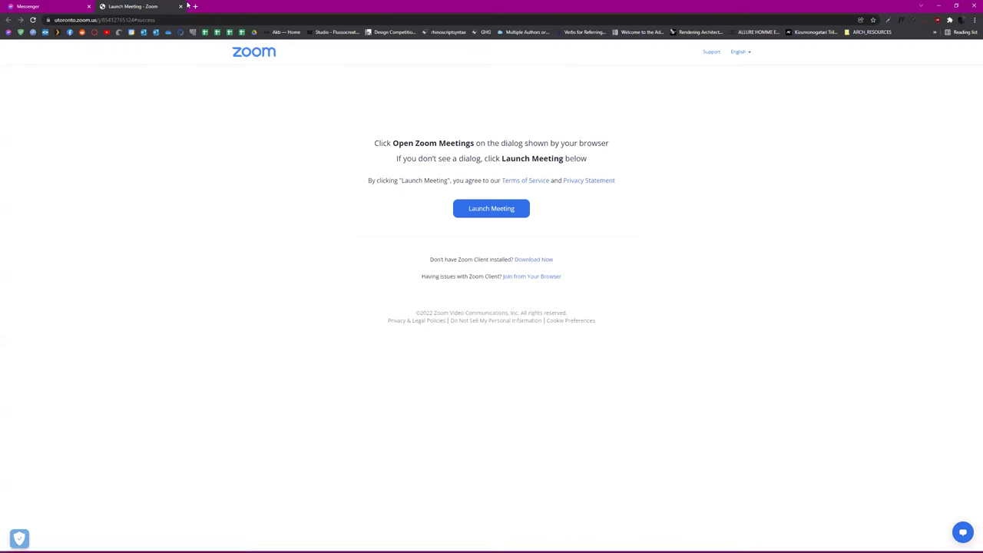
Search Google Images for 'cool towers parametric' and enlarge a twisted twin-tower picture
key(ctrl+t)
text(cool t)
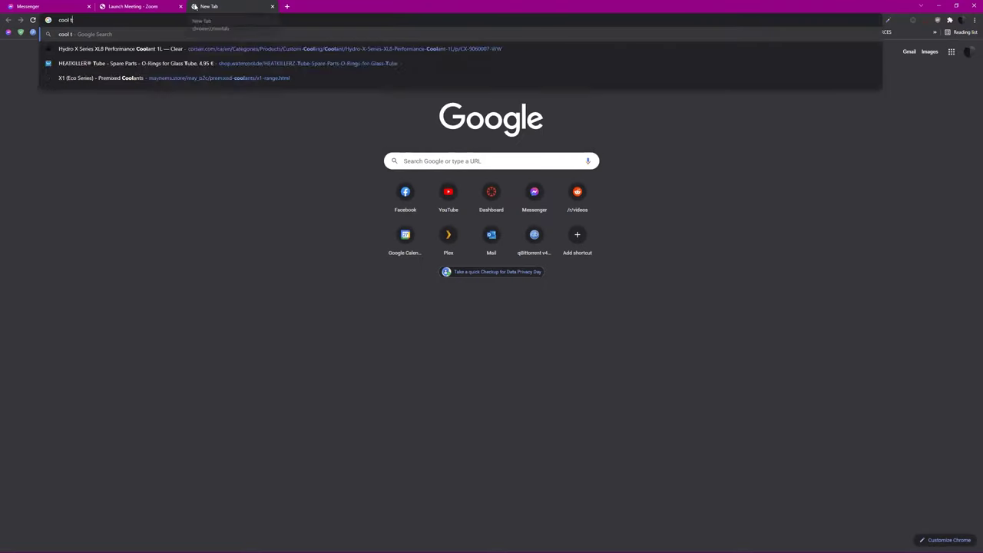
text(owers parametric)
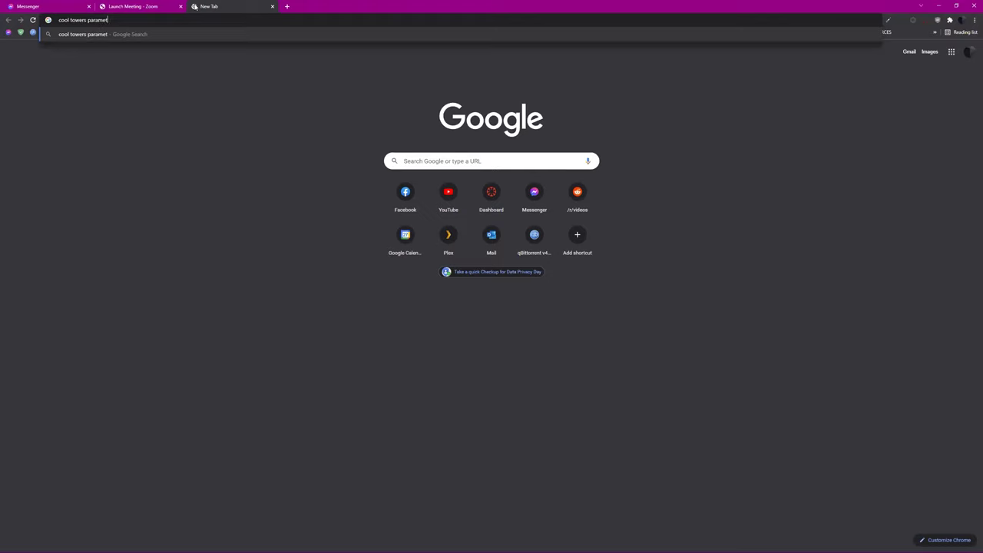
key(Return)
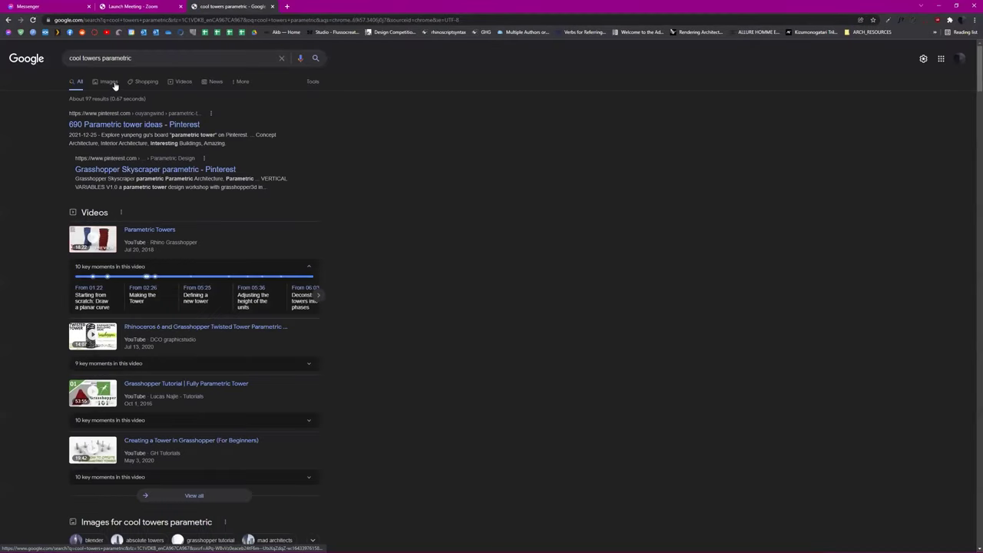
click(107, 81)
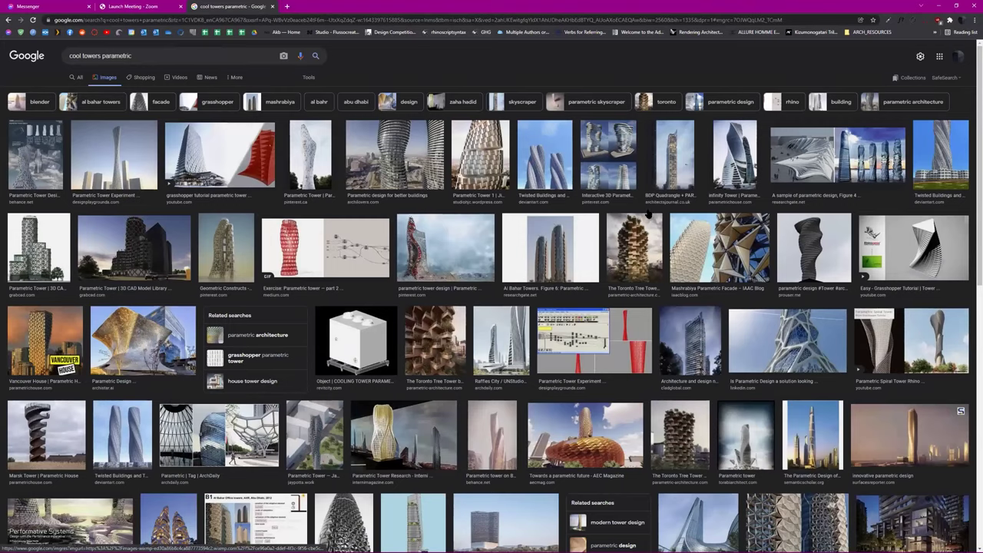
click(542, 162)
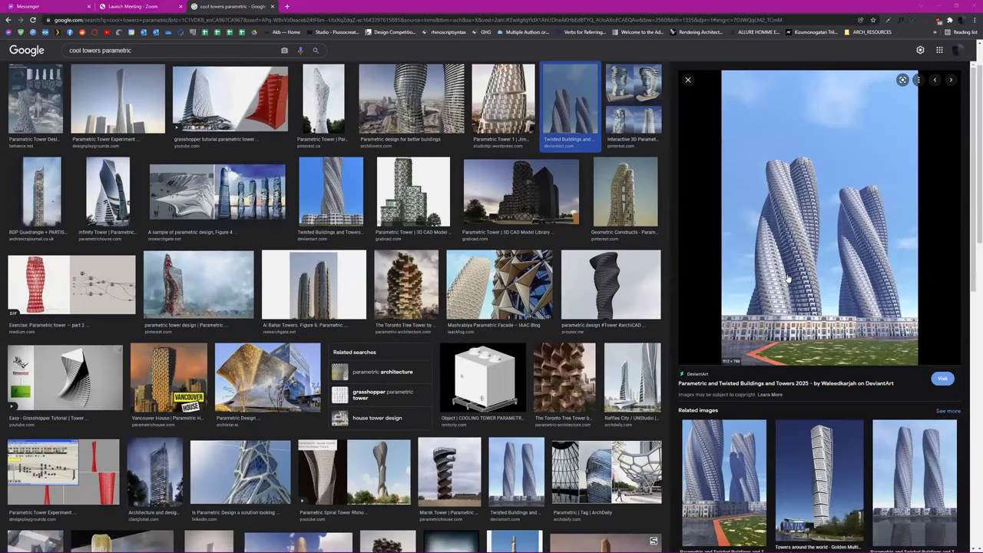
key(super+Tab)
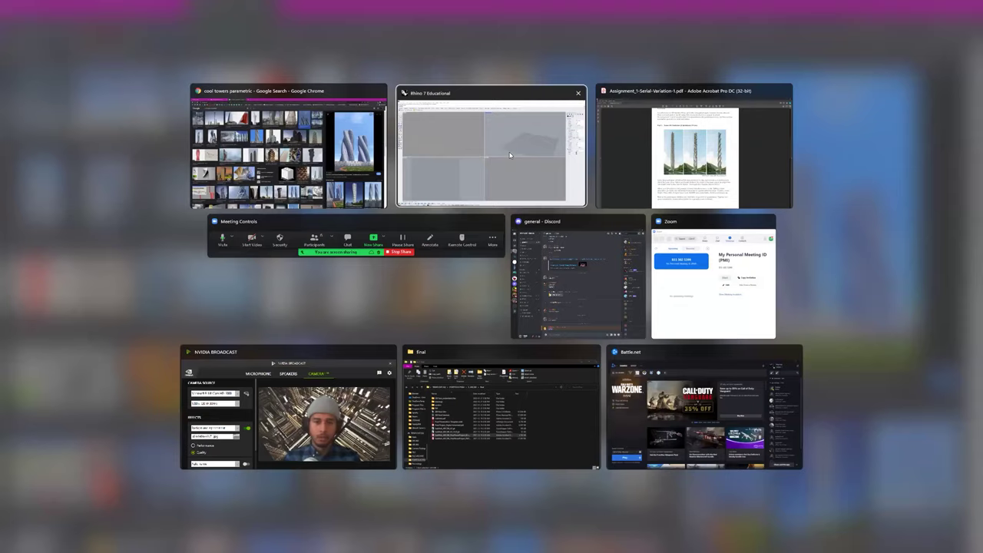
Return to Rhino and delete the copied Divide Curve component
key(Return)
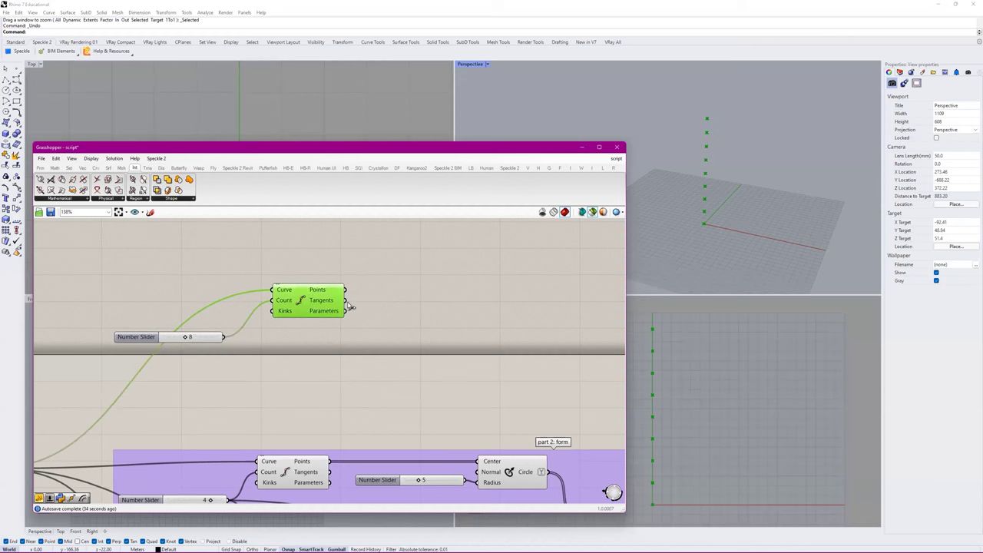
right_drag(692, 230, 731, 223)
scroll(725, 239, up, 3)
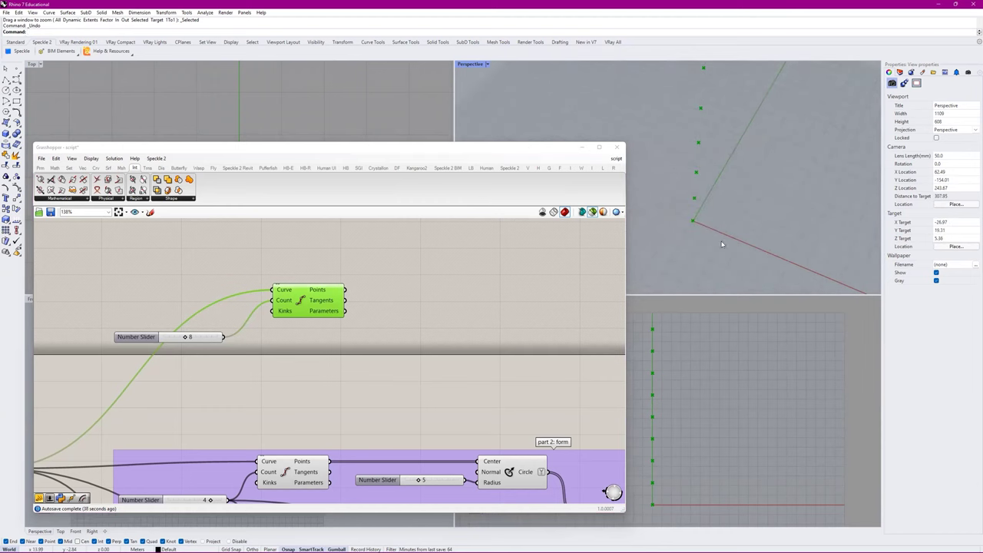
drag(297, 303, 314, 312)
double_click(420, 309)
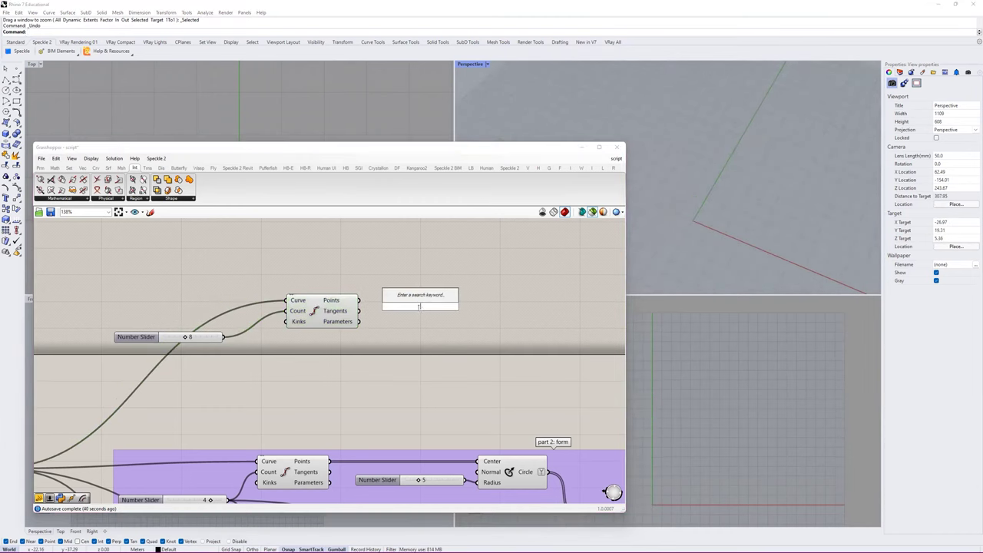
click(324, 313)
key(Delete)
scroll(315, 319, down, 3)
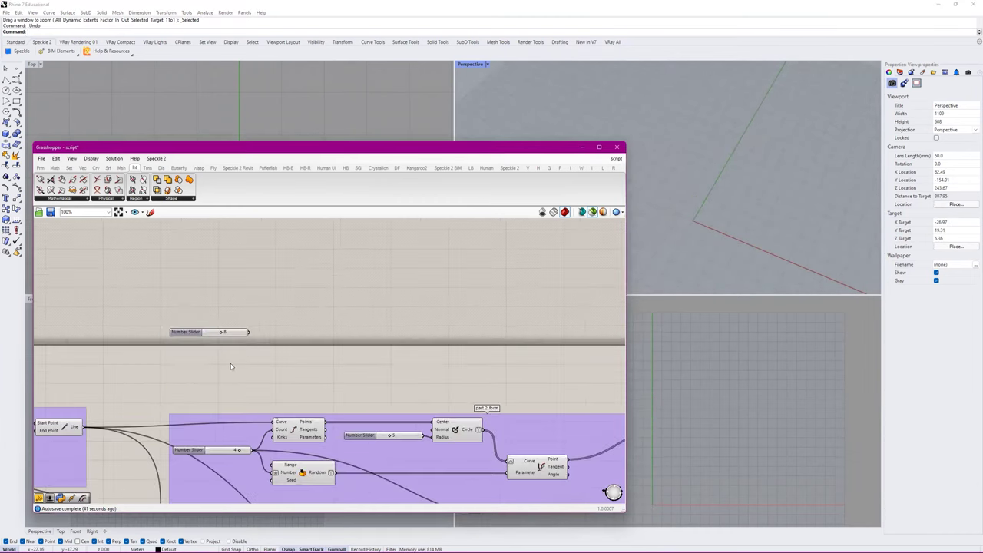
Add an End Points component and wire the vertical line into its Curve input
right_drag(230, 363, 349, 336)
double_click(348, 336)
text(end)
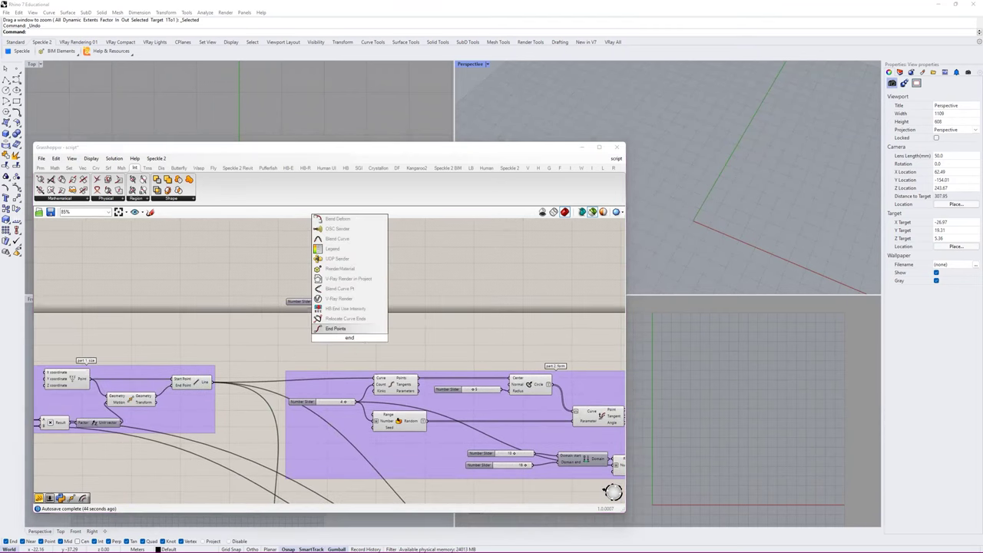
click(354, 330)
drag(217, 381, 403, 285)
right_drag(421, 299, 525, 300)
click(185, 381)
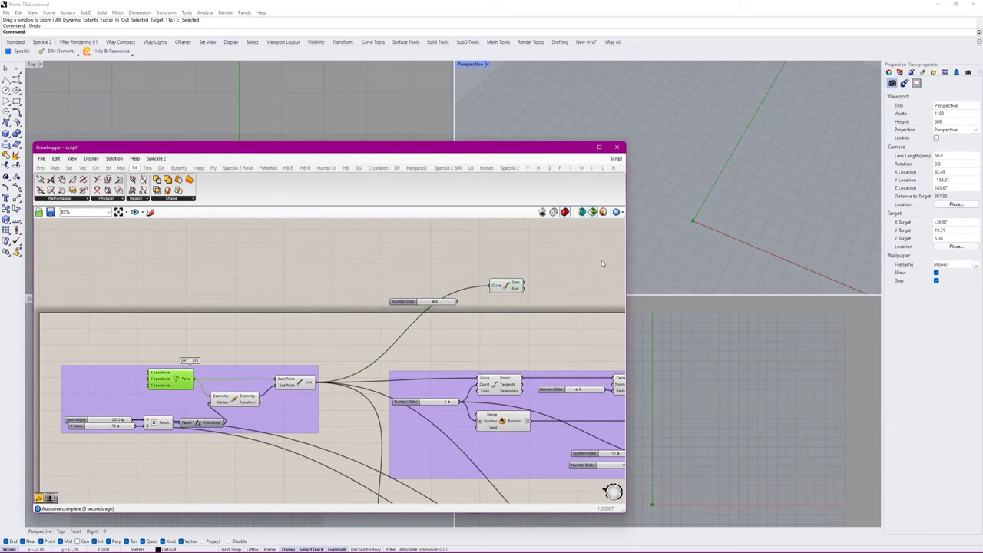
click(680, 231)
scroll(460, 294, up, 3)
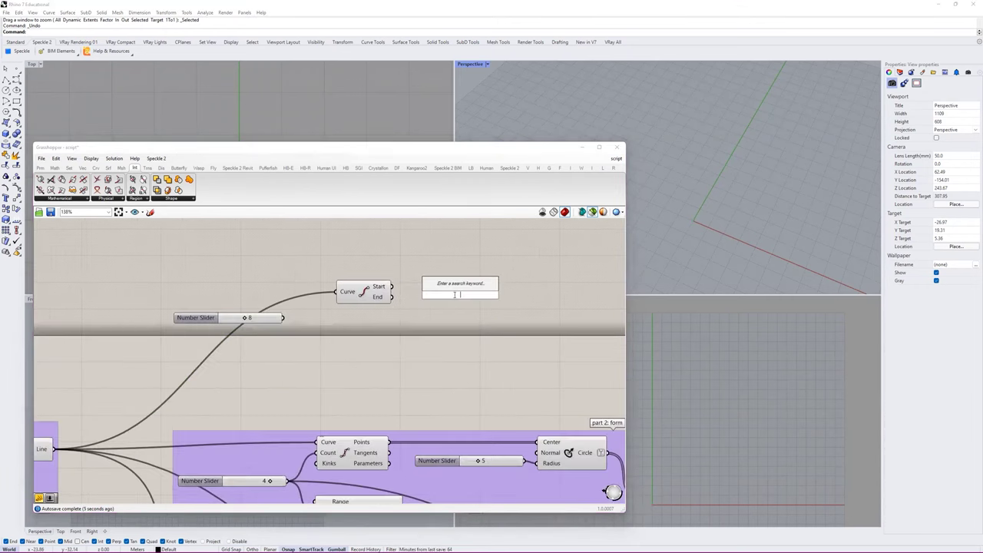
Add a Circle centred on the line's start point, with a slider setting its radius to 19
double_click(460, 295)
text(circle)
click(441, 285)
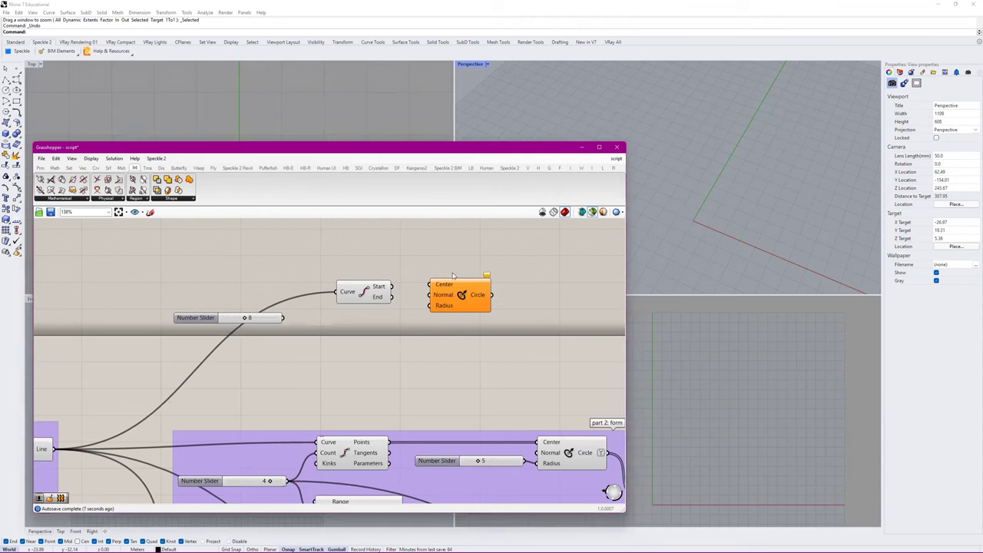
drag(392, 286, 479, 302)
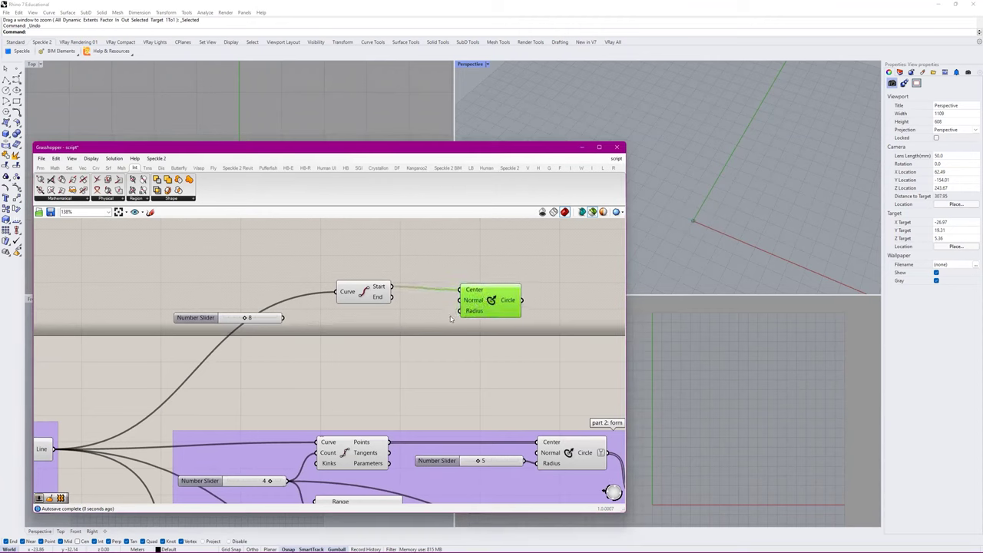
double_click(392, 341)
text(0<1<20)
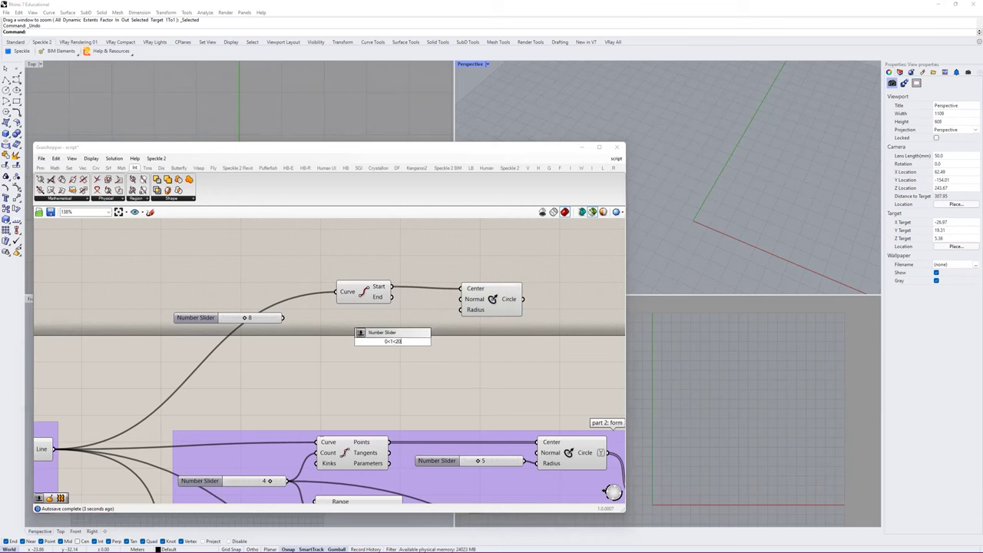
key(Return)
drag(449, 341, 467, 310)
click(468, 310)
drag(393, 343, 444, 342)
Divide the circle with a Divide Curve driven by a count slider, then check the tower reference images
right_drag(602, 291, 441, 300)
double_click(441, 300)
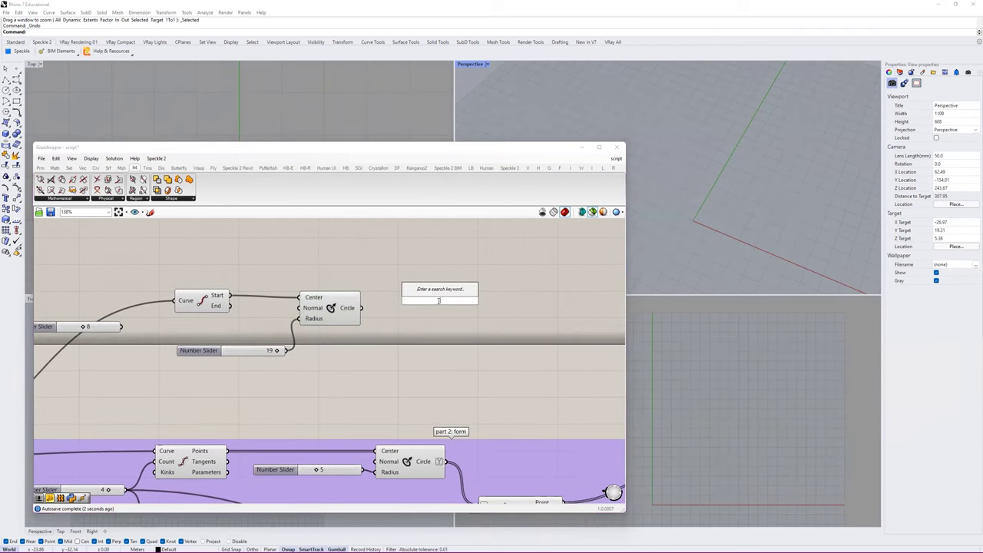
text(divide)
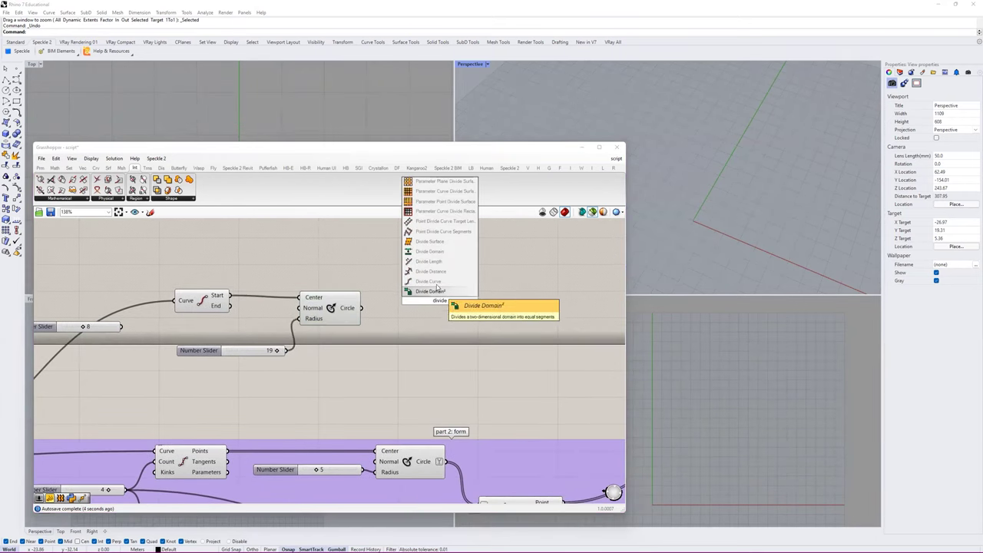
click(440, 285)
drag(361, 308, 459, 318)
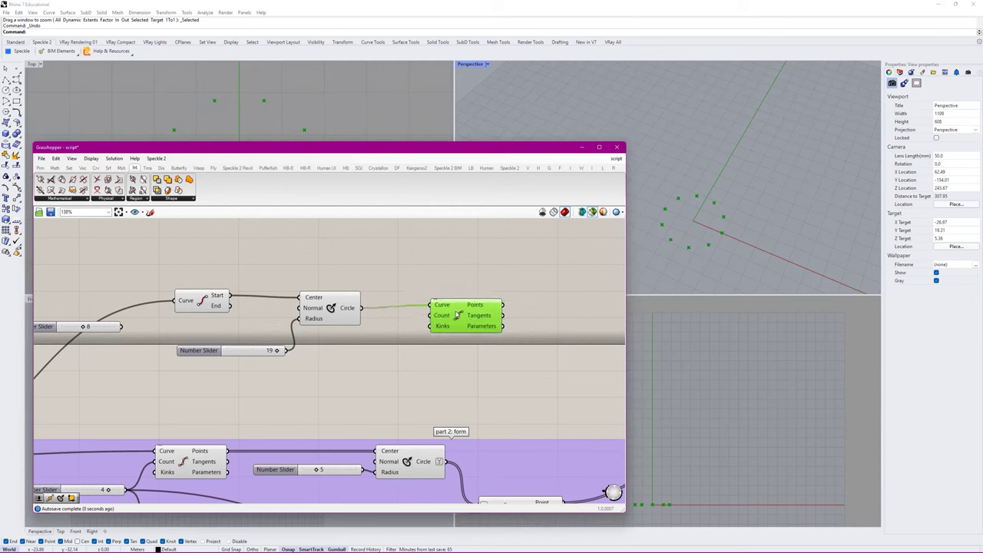
double_click(367, 367)
text(8)
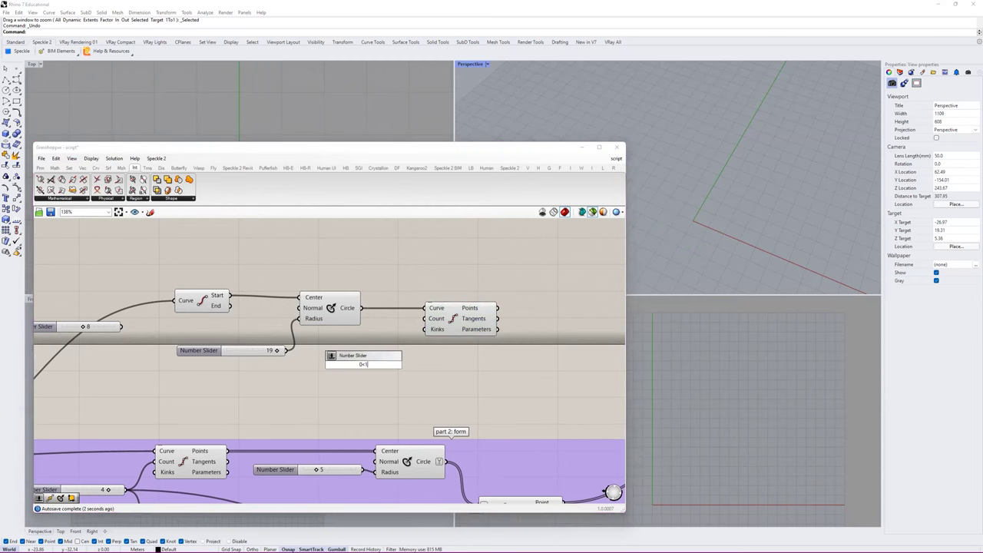
key(Return)
drag(419, 364, 427, 327)
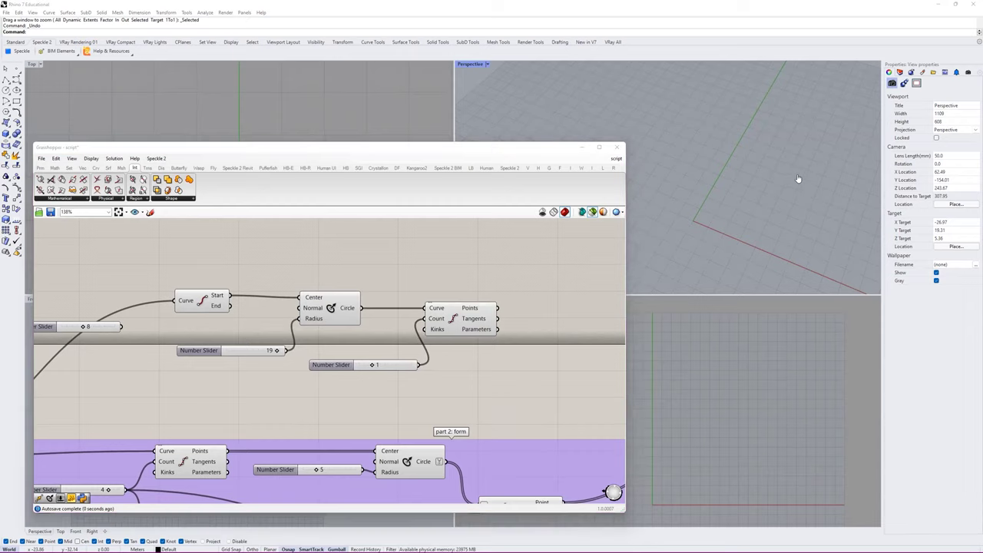
key(alt+Tab)
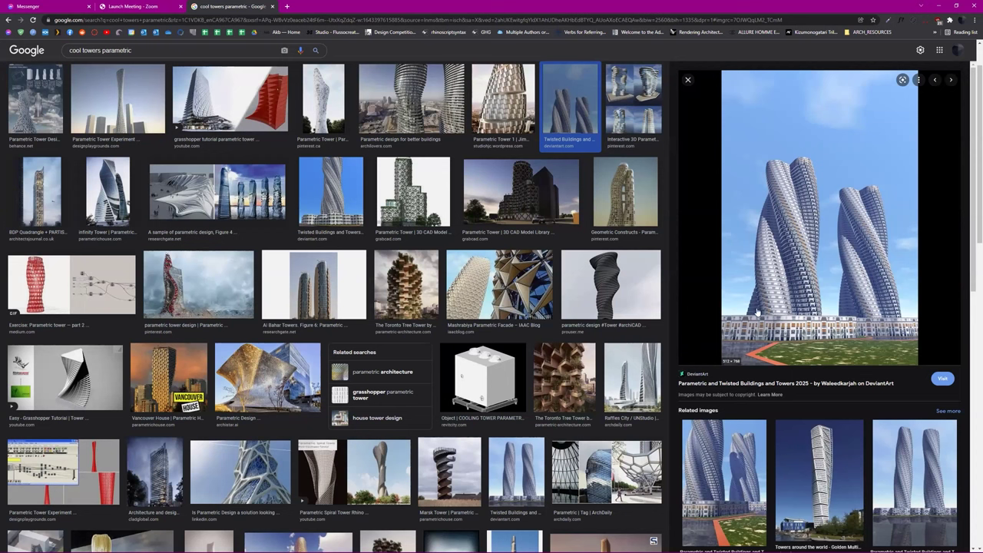
key(alt+Tab)
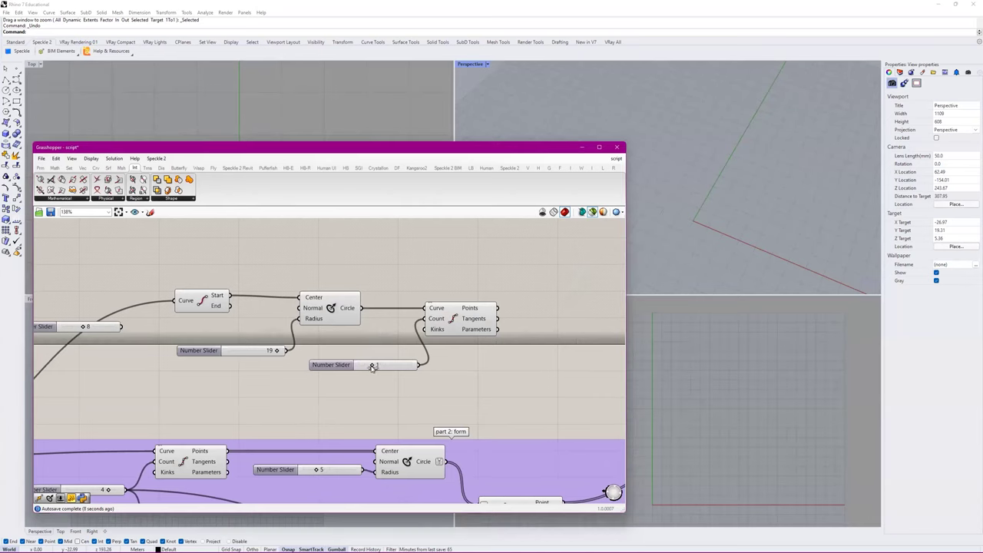
Set the division count to 4 and copy a Circle onto the points, with a 0<1<10 radius slider set to 9
drag(416, 367, 419, 365)
click(456, 325)
right_drag(436, 308, 340, 312)
alt+drag(234, 311, 488, 300)
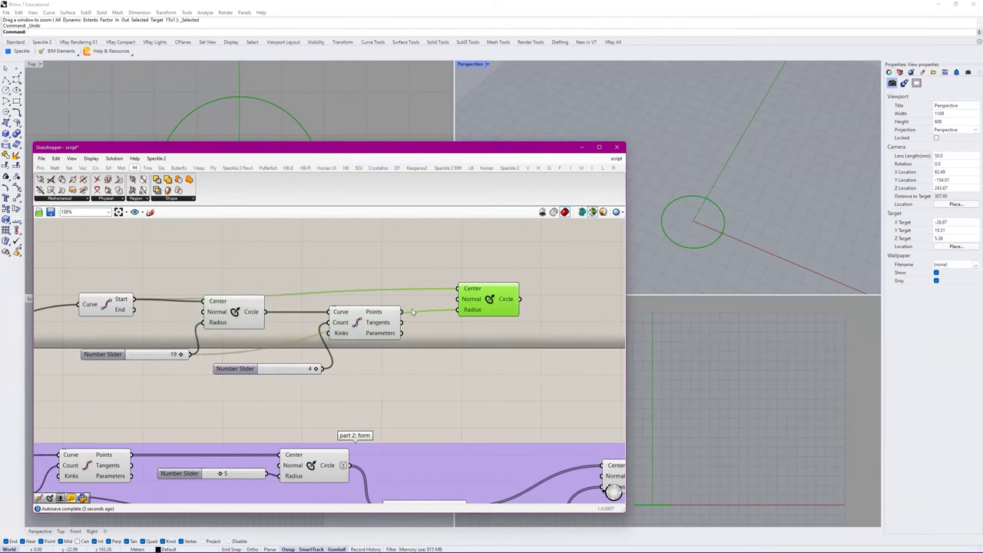
drag(421, 301, 501, 305)
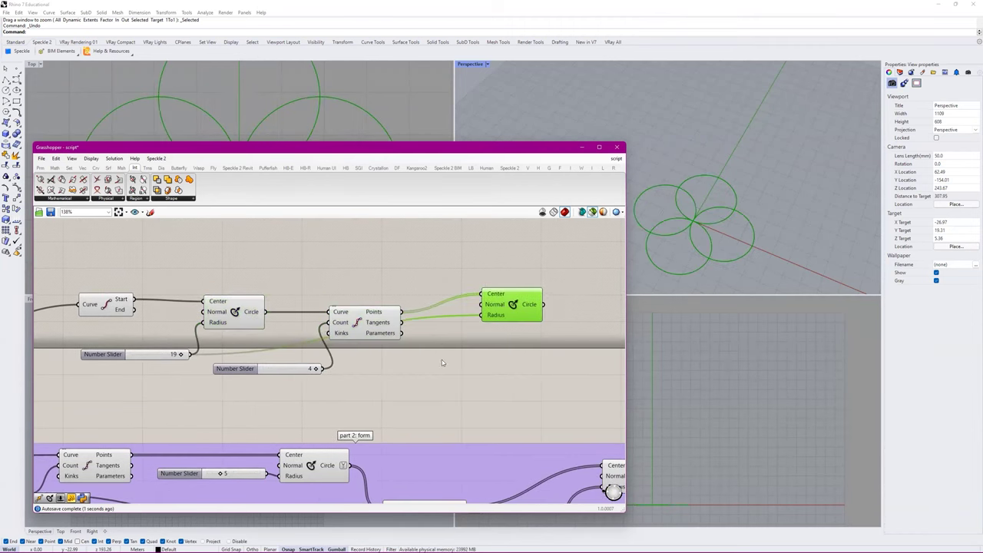
double_click(423, 364)
text(0<1<)
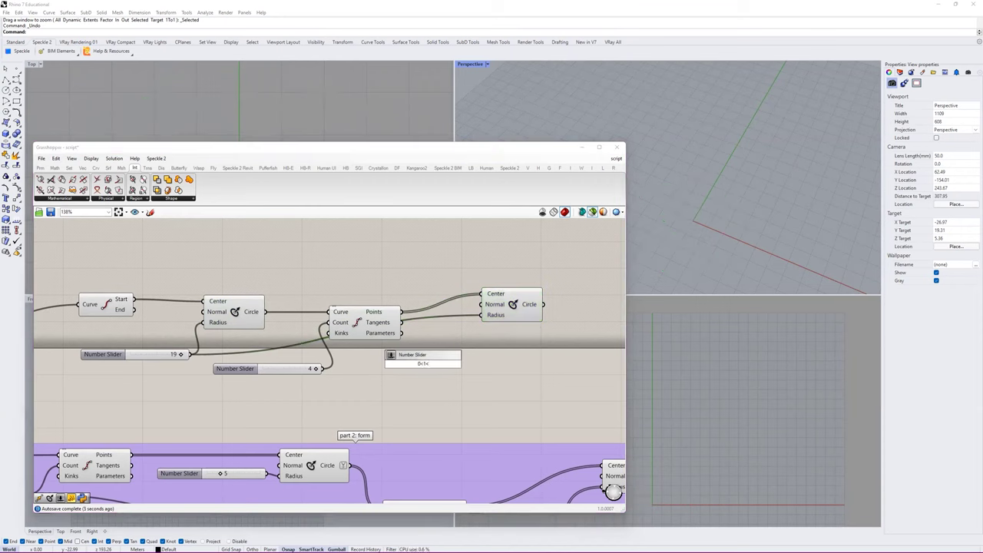
text(10)
key(Return)
drag(477, 363, 515, 333)
drag(423, 364, 465, 364)
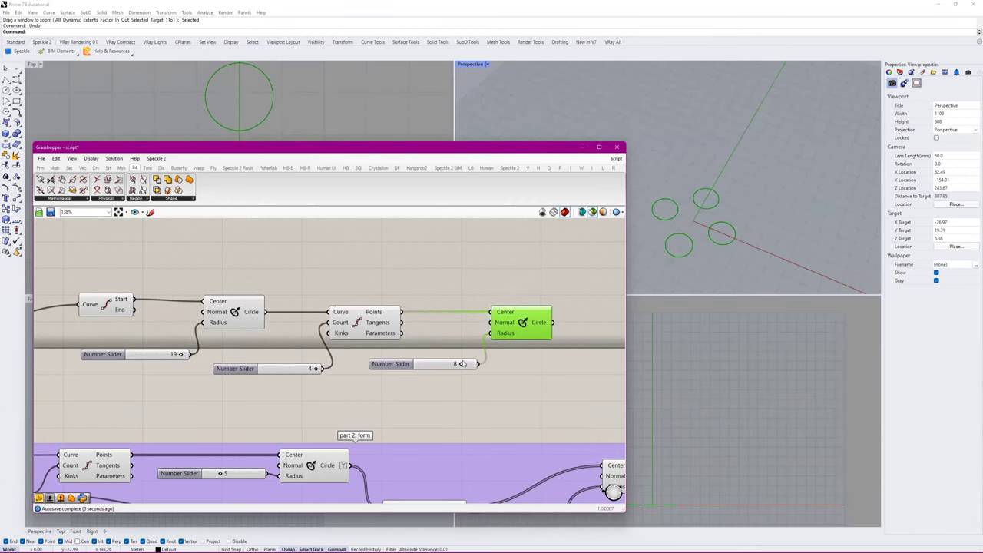
Select the upper components and sliders and group them with Ctrl+G
scroll(210, 295, down, 2)
right_drag(209, 295, 269, 290)
click(185, 288)
click(292, 290)
drag(292, 290, 292, 294)
click(535, 304)
shift+click(184, 289)
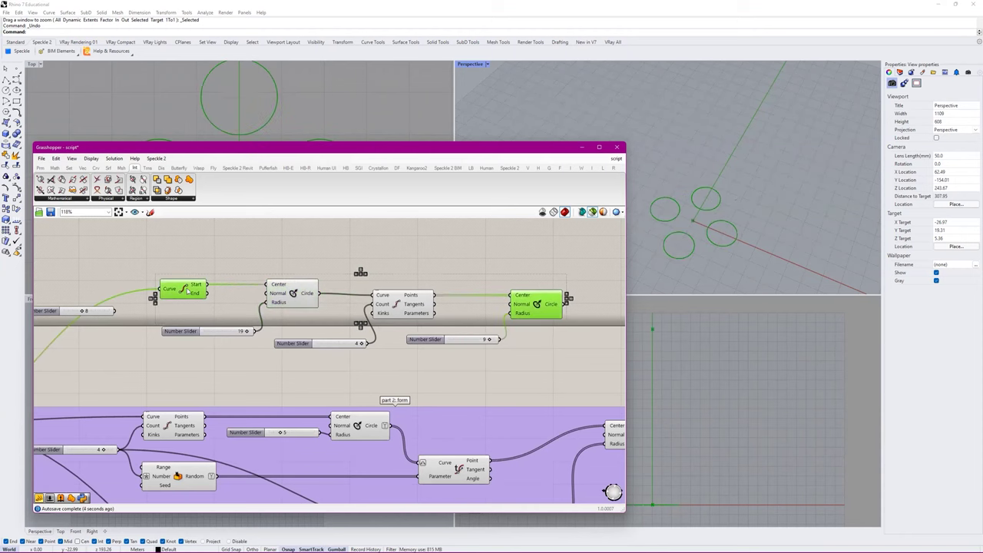
scroll(692, 223, up, 3)
scroll(528, 294, down, 4)
drag(460, 287, 195, 346)
key(ctrl+g)
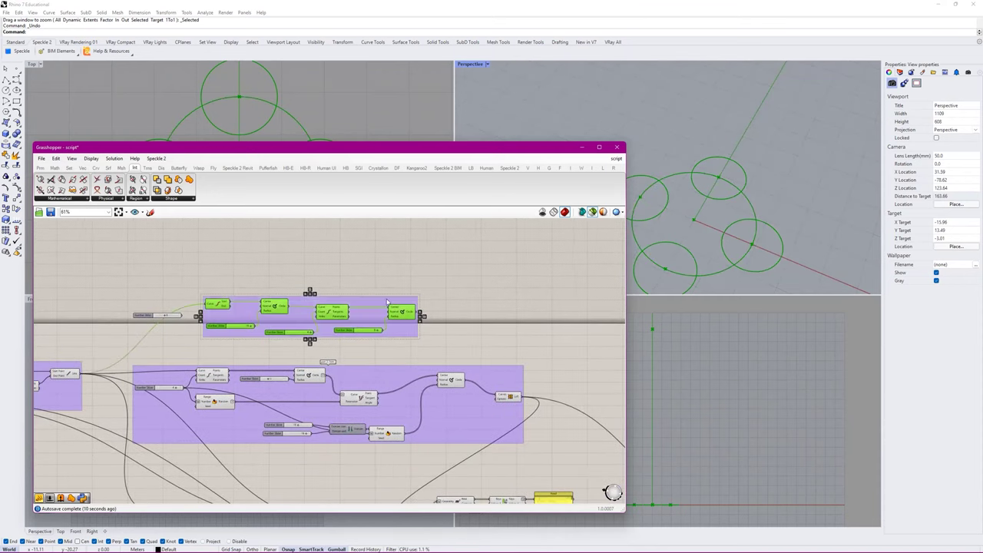
click(463, 275)
scroll(443, 305, up, 2)
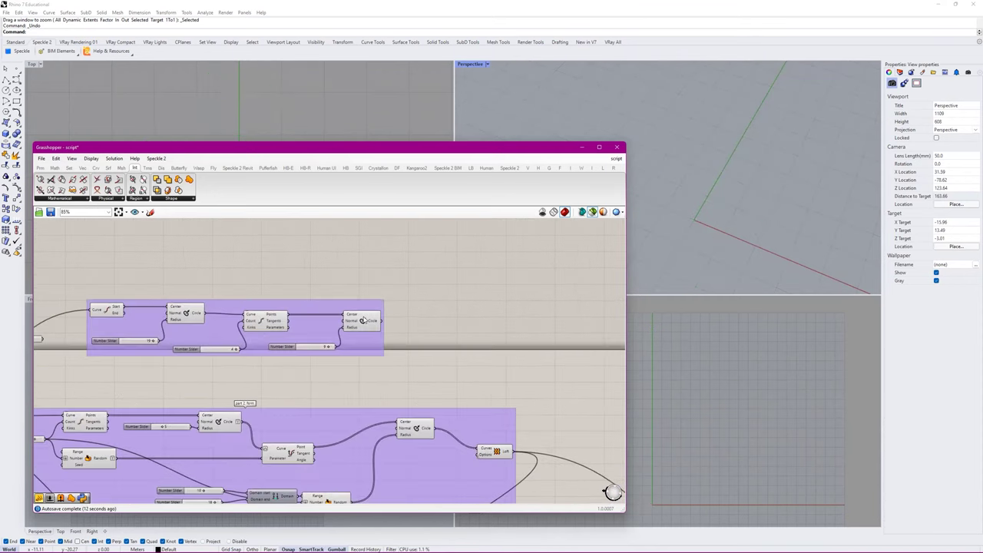
drag(336, 336, 463, 310)
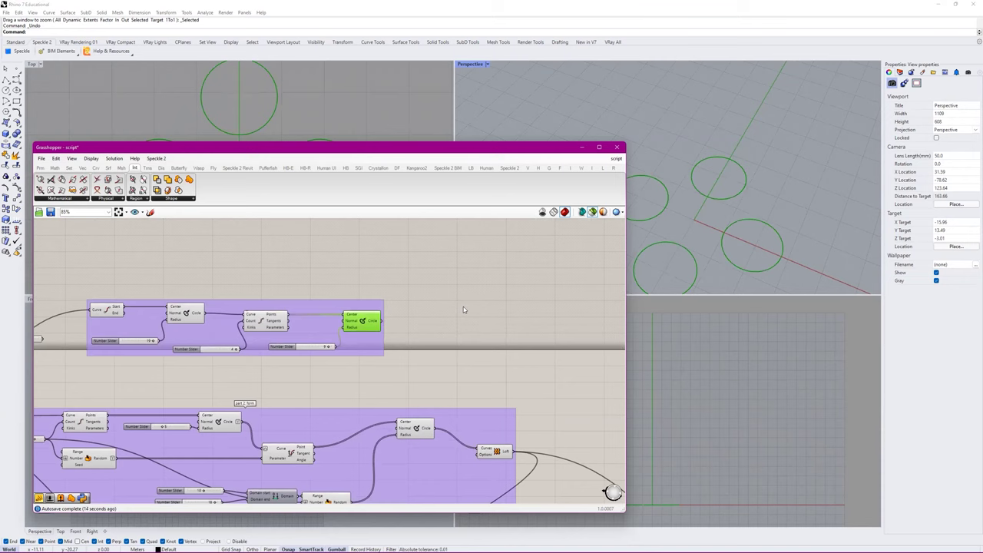
Add a Move component with the four circles wired into its Geometry input
double_click(463, 308)
text(move)
key(Return)
click(368, 321)
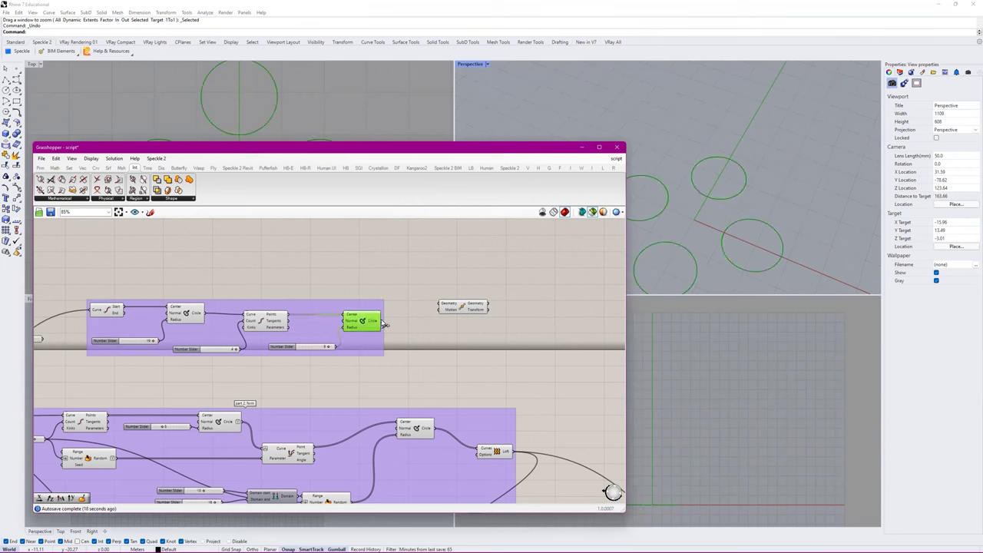
drag(384, 323, 508, 299)
Add a Series with Count from # floors and Step from floor height
double_click(461, 327)
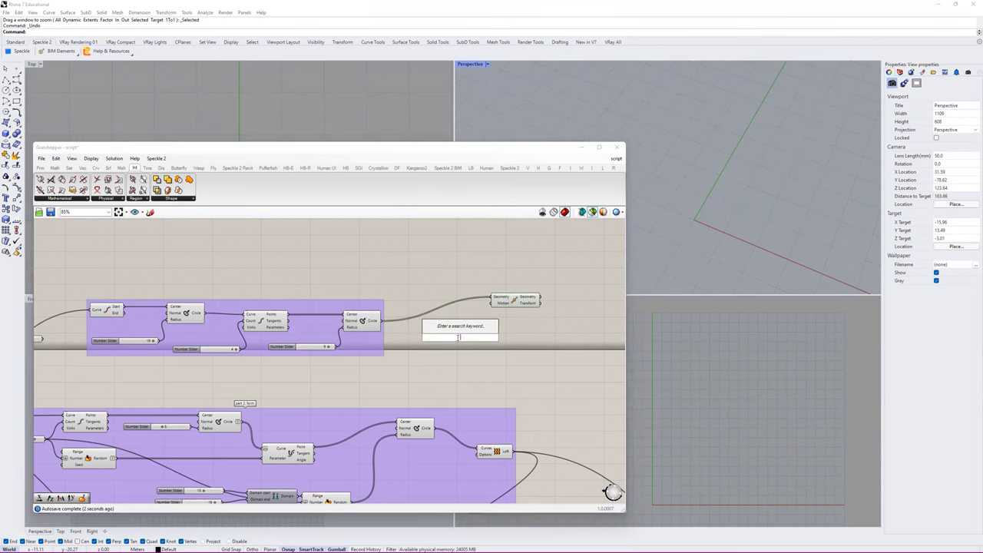
text(serires)
click(447, 334)
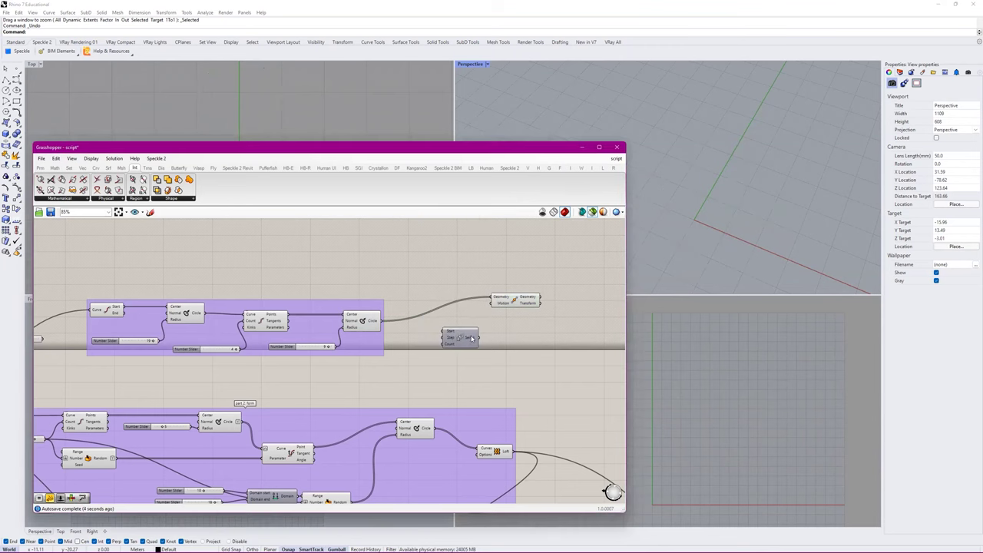
scroll(450, 330, up, 3)
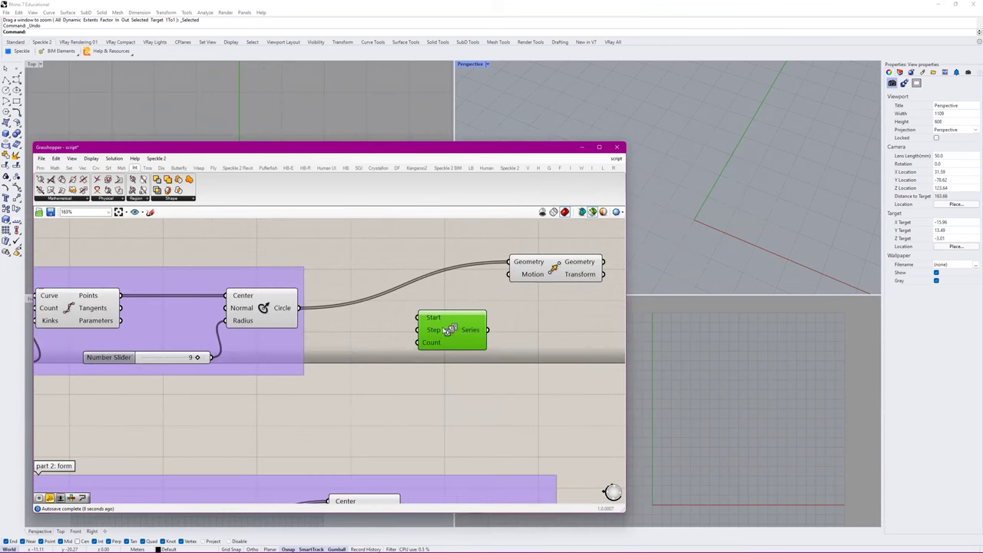
scroll(448, 329, down, 2)
scroll(448, 330, up, 2)
scroll(453, 326, down, 5)
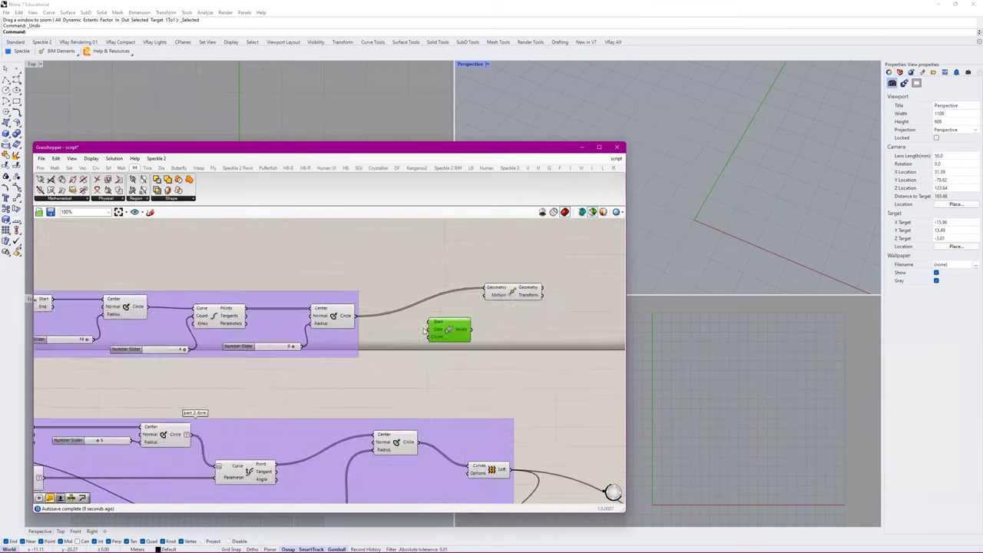
scroll(170, 394, up, 3)
drag(159, 398, 386, 261)
scroll(392, 265, up, 3)
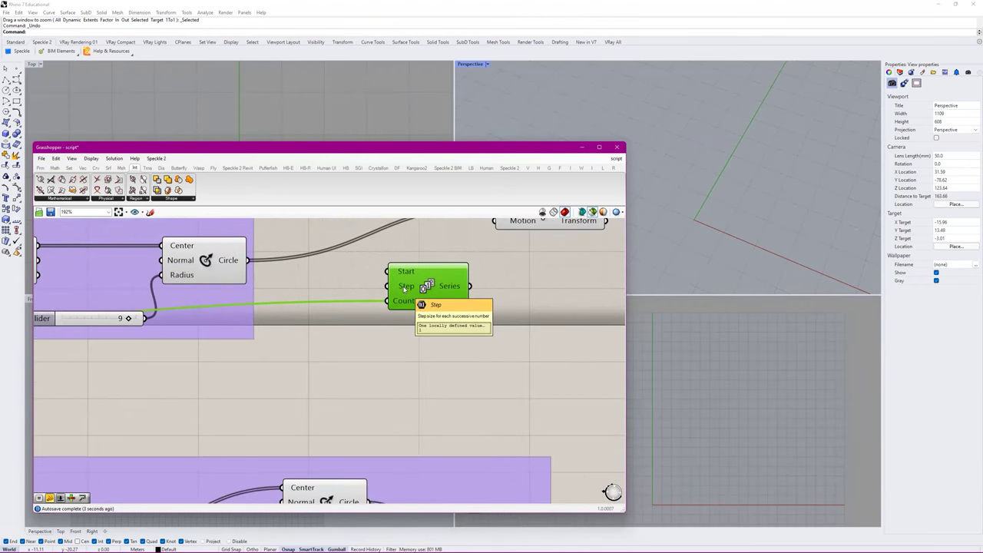
scroll(425, 288, down, 5)
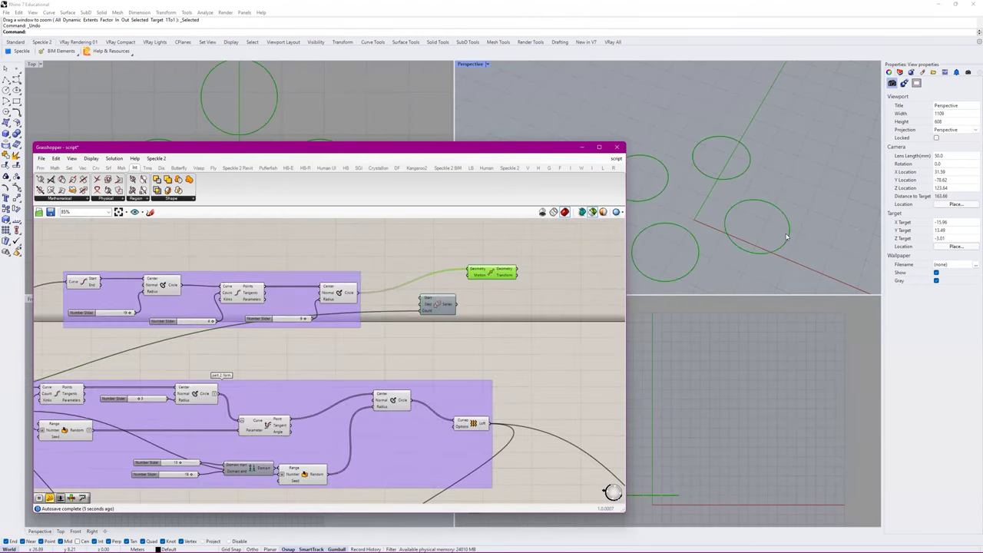
scroll(464, 298, down, 2)
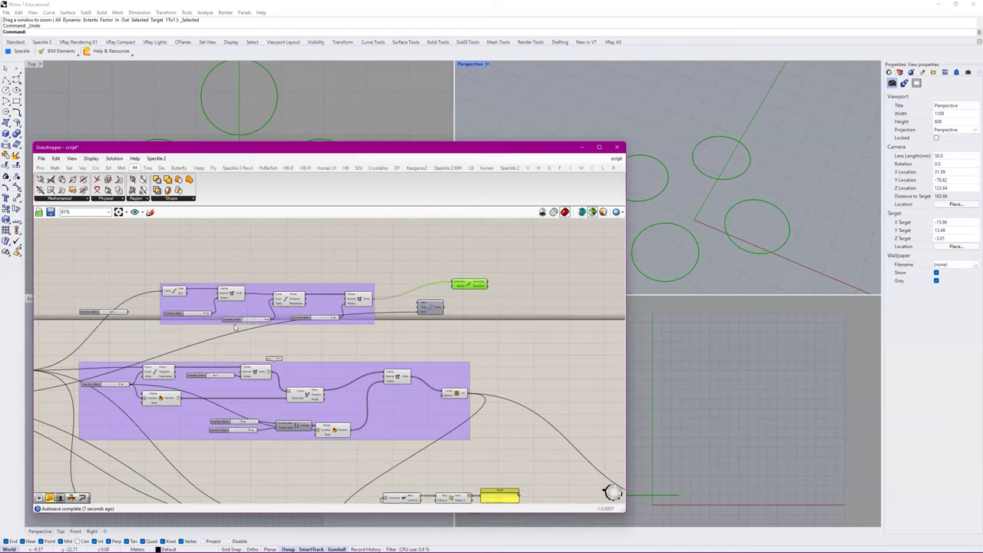
scroll(88, 356, up, 4)
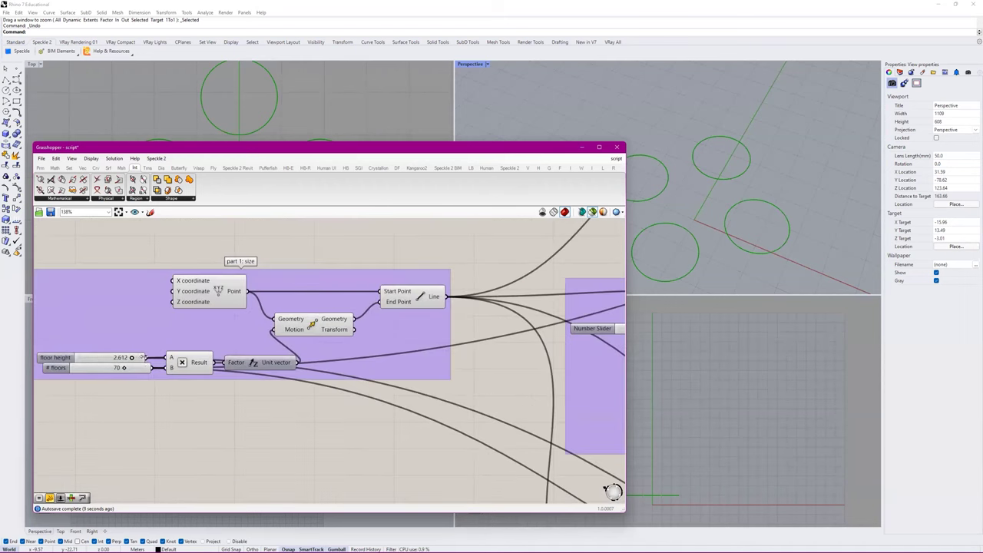
drag(143, 357, 504, 229)
scroll(497, 266, up, 1)
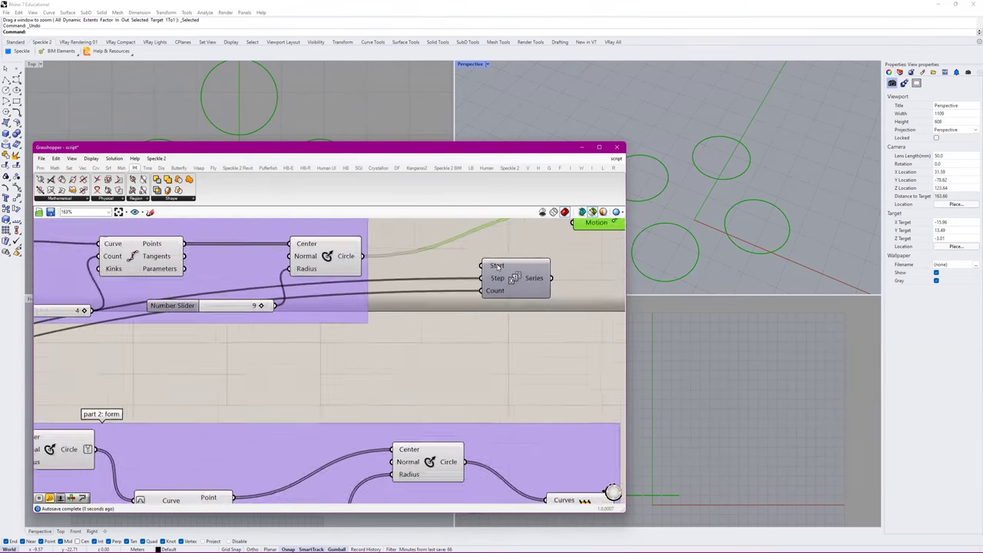
scroll(497, 267, down, 1)
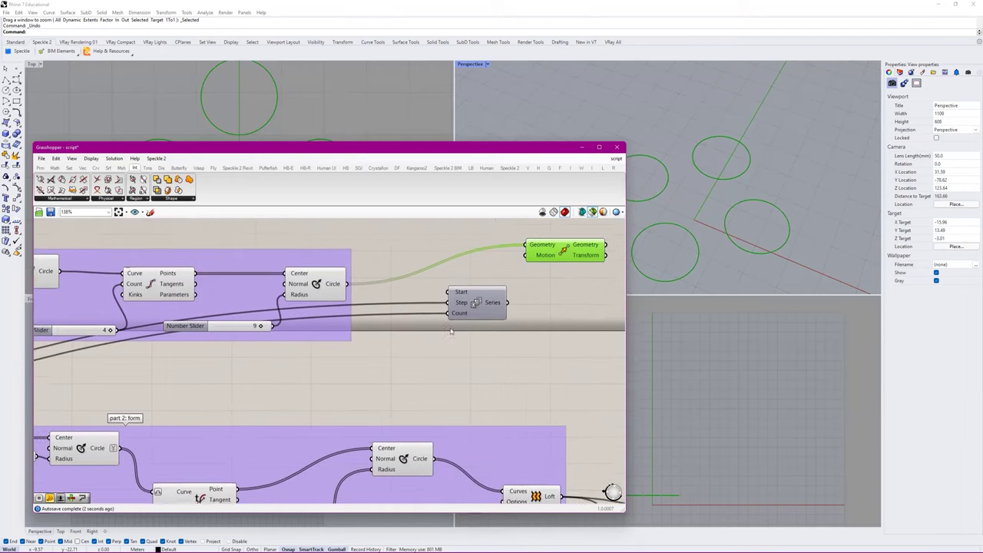
Place a Rotate component beside the Series and a Move component next to it
double_click(424, 364)
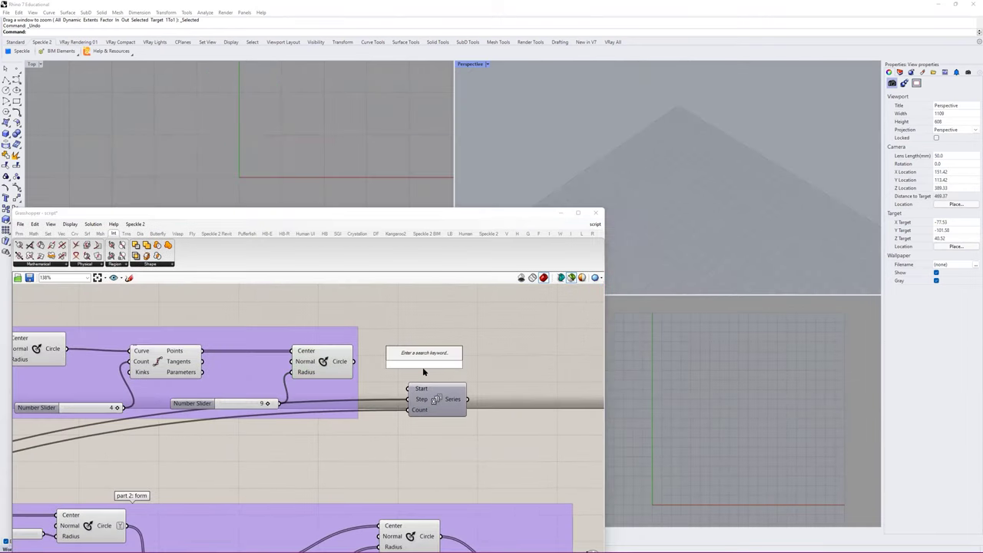
text(rot)
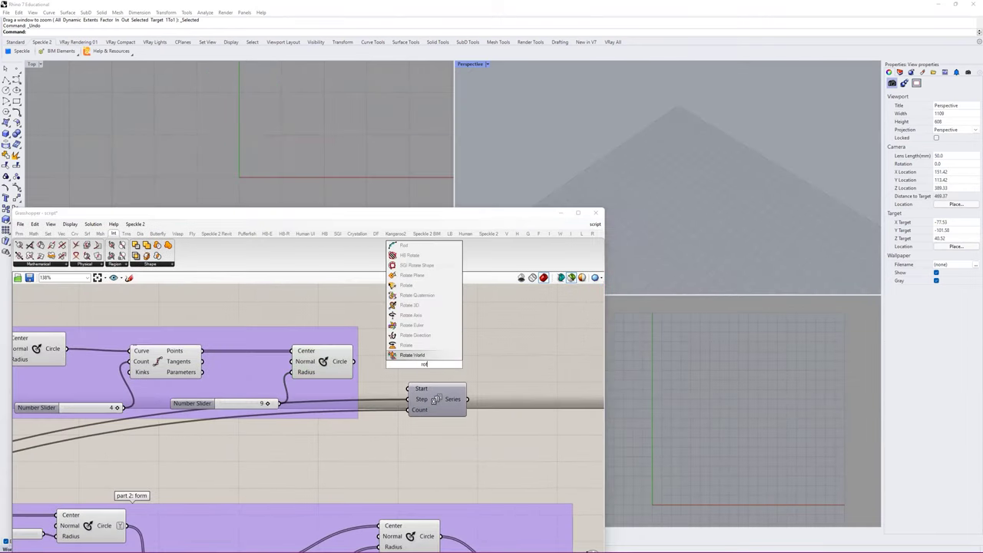
key(Return)
drag(430, 398, 471, 356)
double_click(535, 383)
text(move)
key(Return)
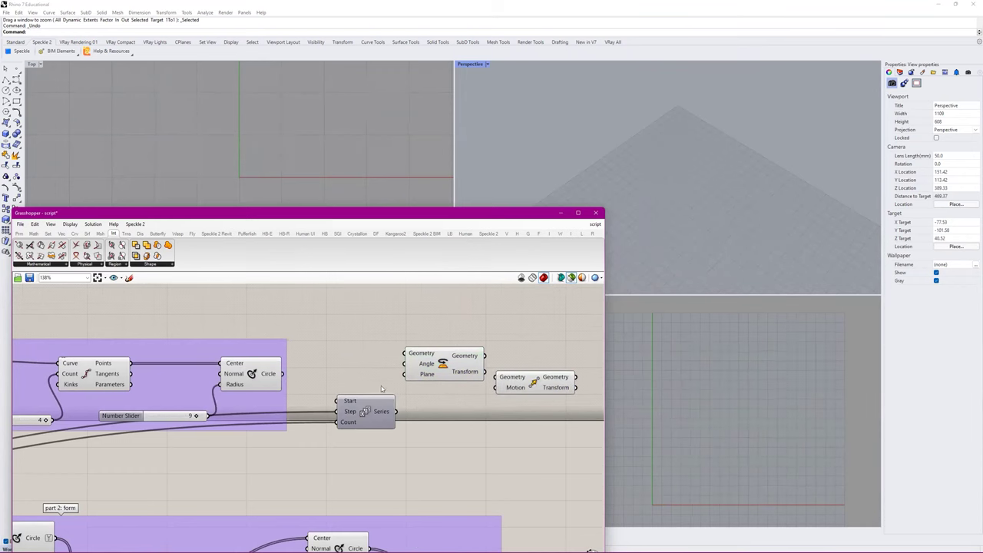
Wire the Circle output into a new Panel to list the four radius-9 circles
click(365, 411)
click(253, 361)
click(319, 354)
double_click(339, 355)
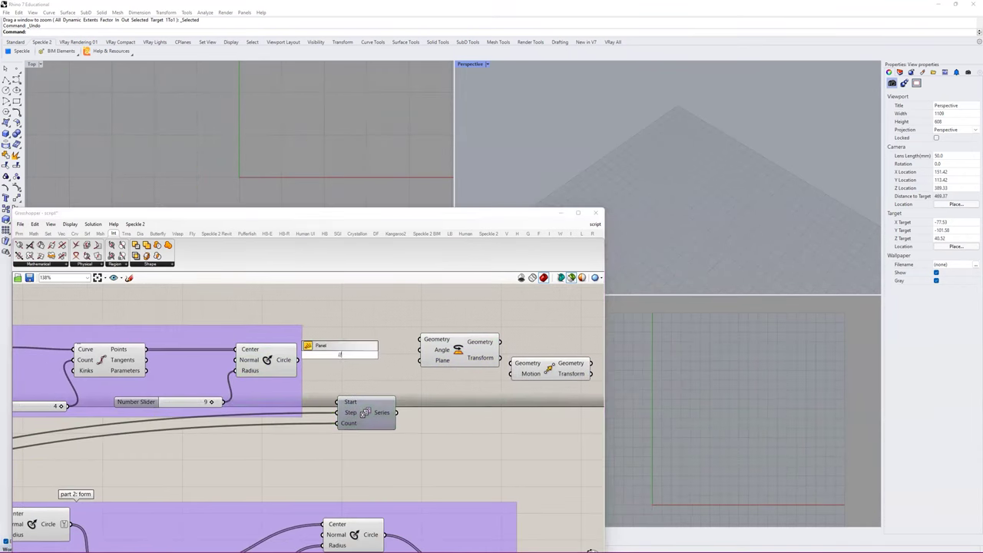
key(Return)
drag(297, 359, 421, 339)
Delete the panel and add a second Series feeding a Unit Vector into Move's Motion
key(Delete)
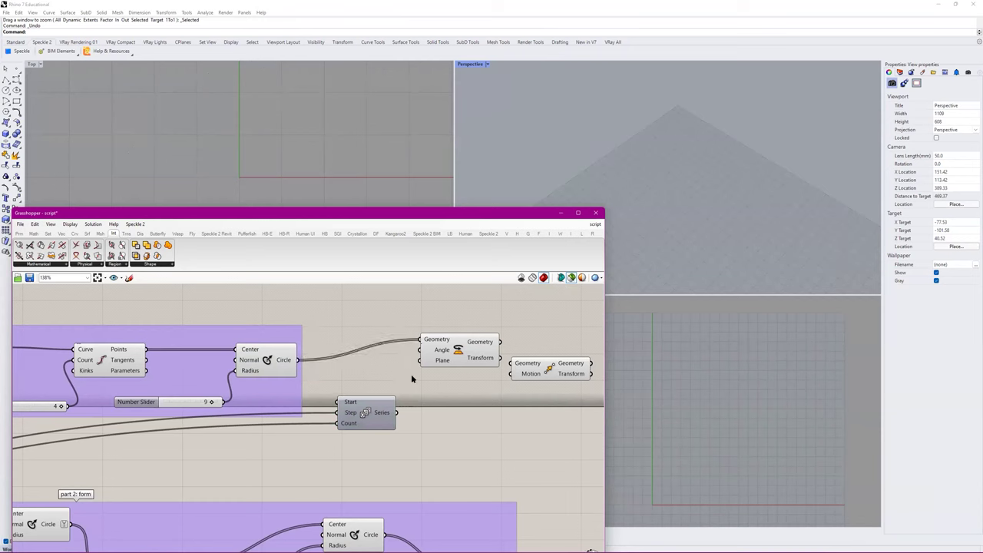
drag(396, 413, 505, 415)
double_click(435, 404)
text(series)
key(Return)
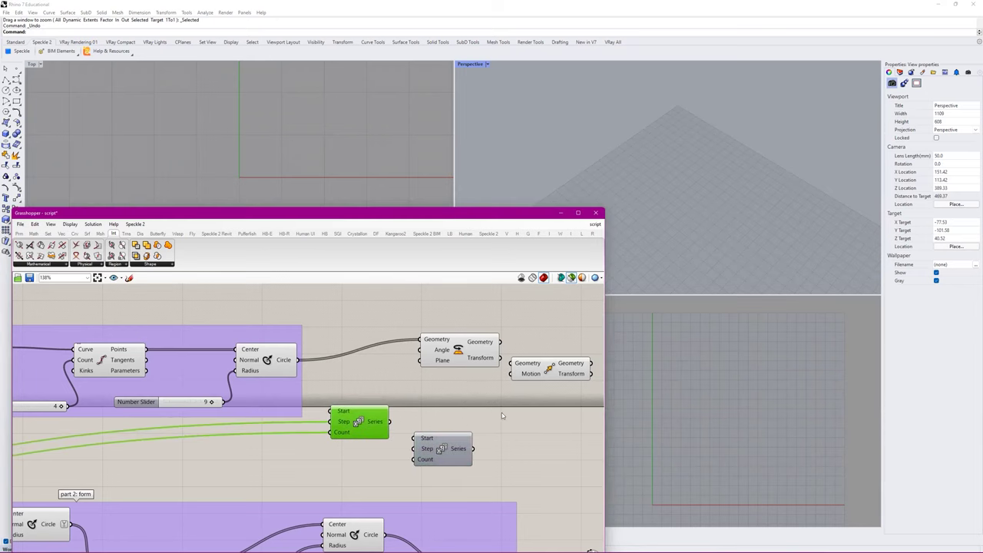
double_click(501, 408)
text(unit vector)
key(Return)
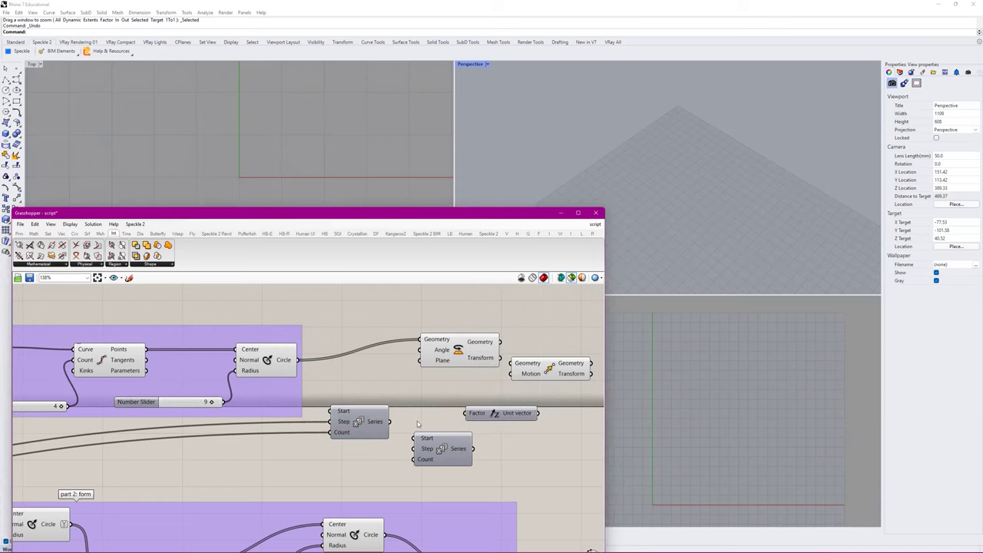
drag(388, 421, 466, 413)
drag(538, 413, 509, 374)
Rearrange the Series and Rotate components, paste a Series copy, and reroute a wire through a relay
drag(460, 435, 397, 383)
drag(466, 349, 516, 316)
drag(393, 389, 427, 361)
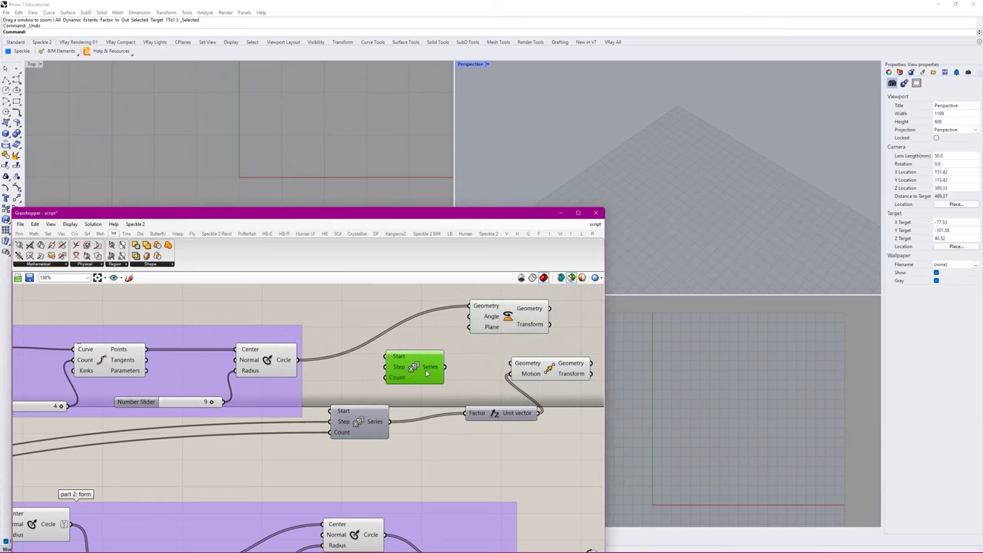
key(ctrl+c)
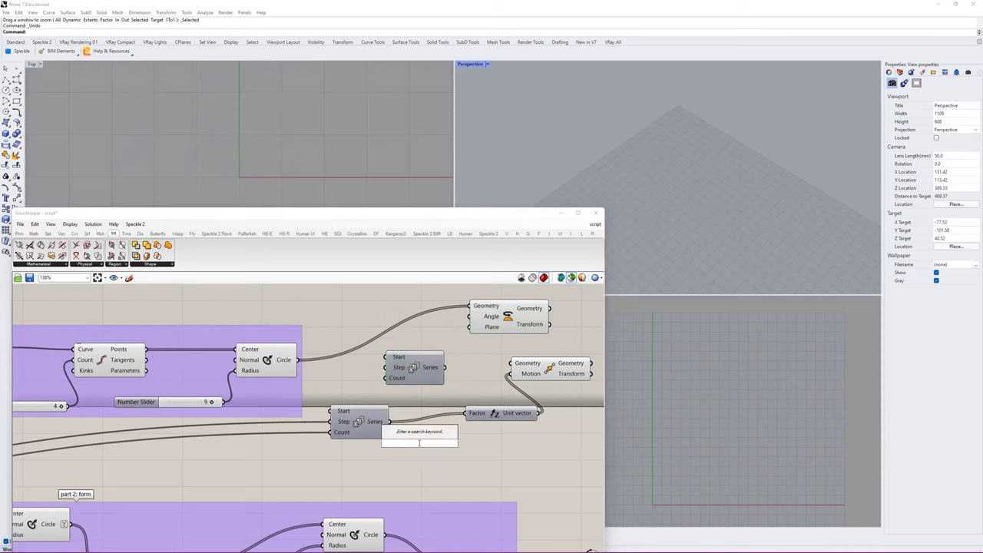
key(ctrl+v)
drag(399, 442, 330, 379)
right_drag(287, 444, 397, 446)
double_click(387, 434)
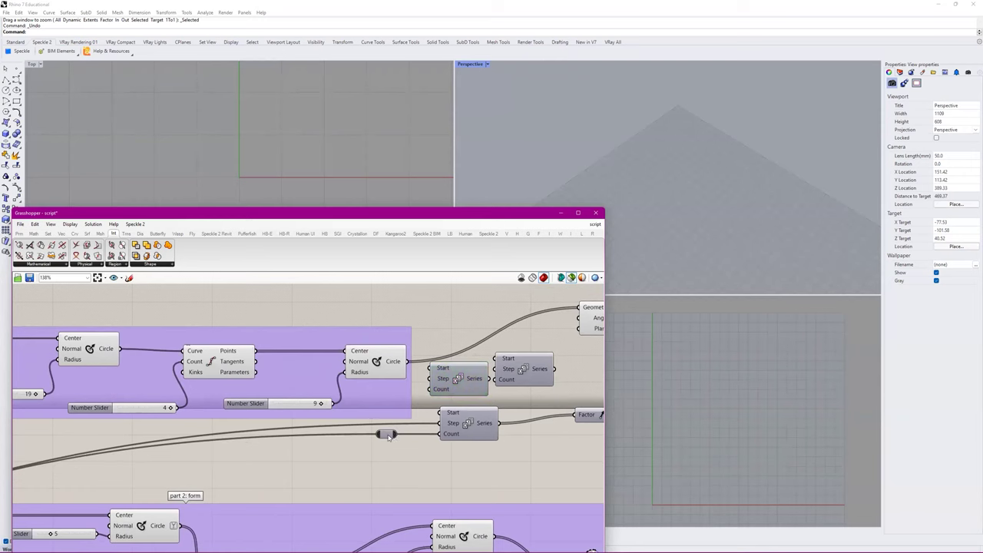
drag(396, 435, 430, 388)
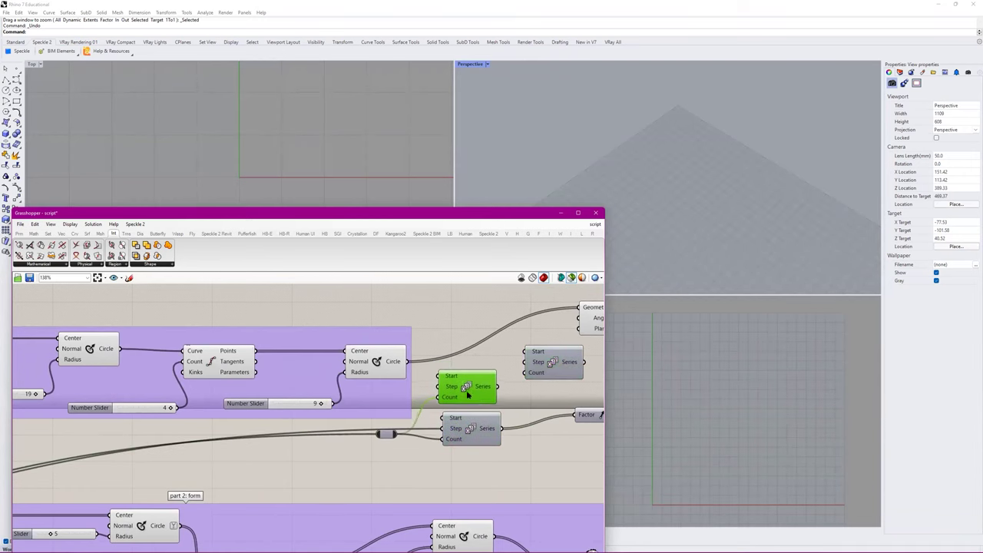
right_drag(541, 462, 443, 478)
Create a new number slider and set it to 4.5
scroll(443, 478, up, 3)
double_click(441, 474)
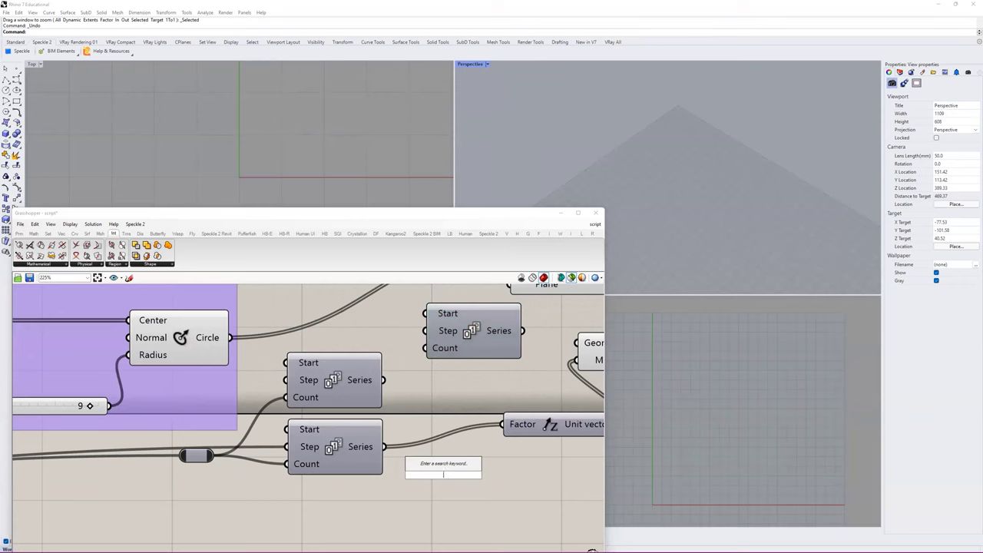
text(0<11)
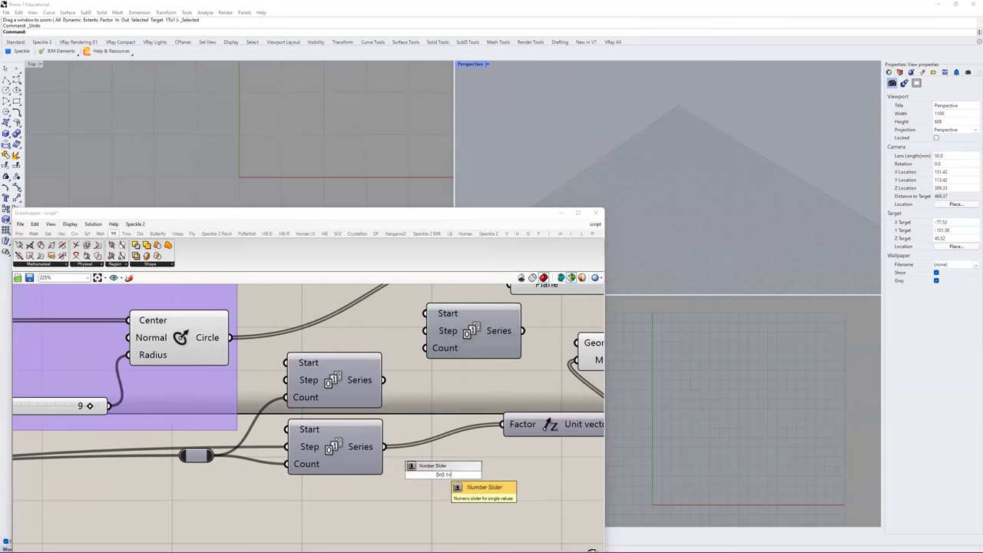
key(Return)
drag(436, 474, 423, 335)
scroll(407, 455, down, 3)
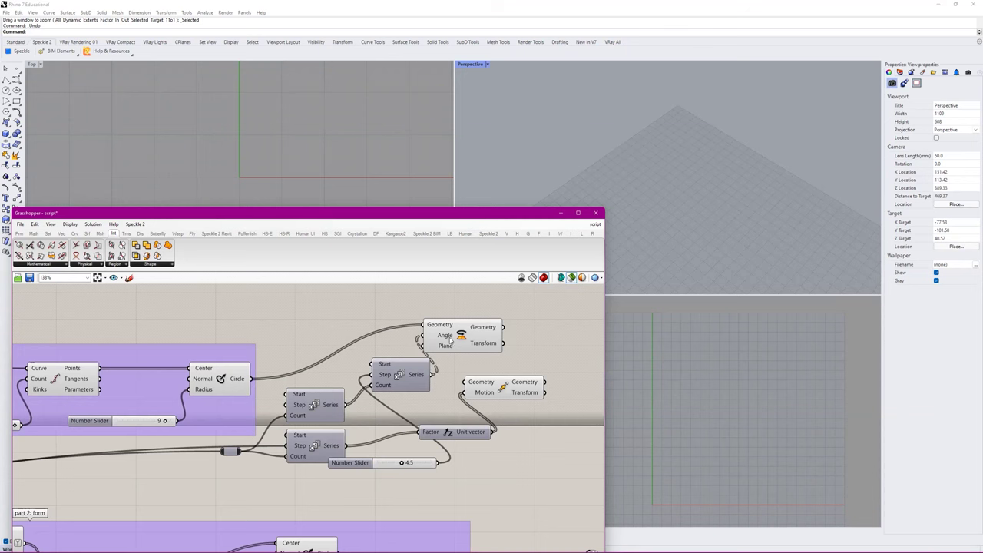
Wire Series into Rotate Angle, Unit Vector into Move Motion, and Rotate's circles into Move Geometry
click(741, 213)
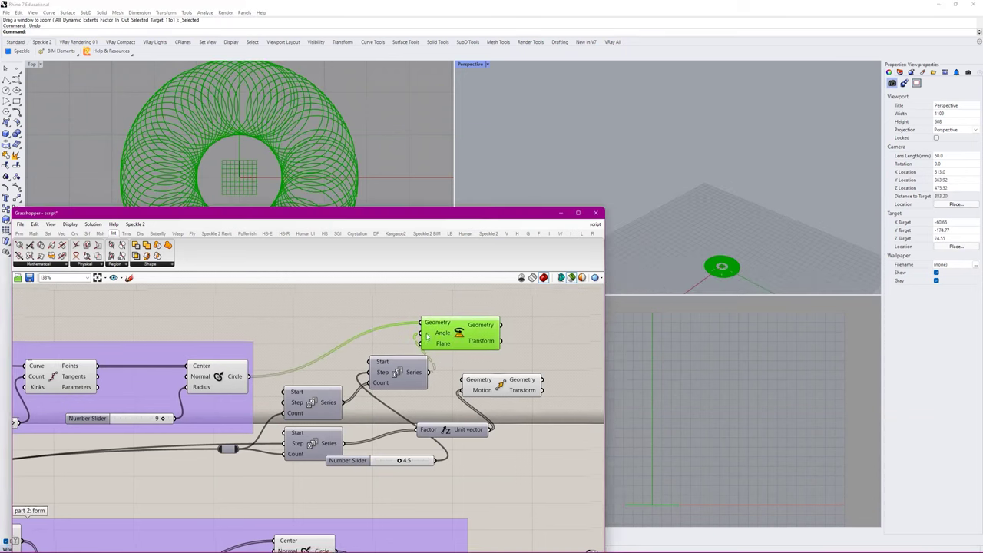
right_drag(507, 460, 489, 443)
drag(476, 414, 494, 349)
right_drag(494, 349, 486, 377)
click(439, 347)
drag(478, 336, 491, 360)
right_drag(569, 368, 544, 359)
click(724, 230)
scroll(724, 231, up, 5)
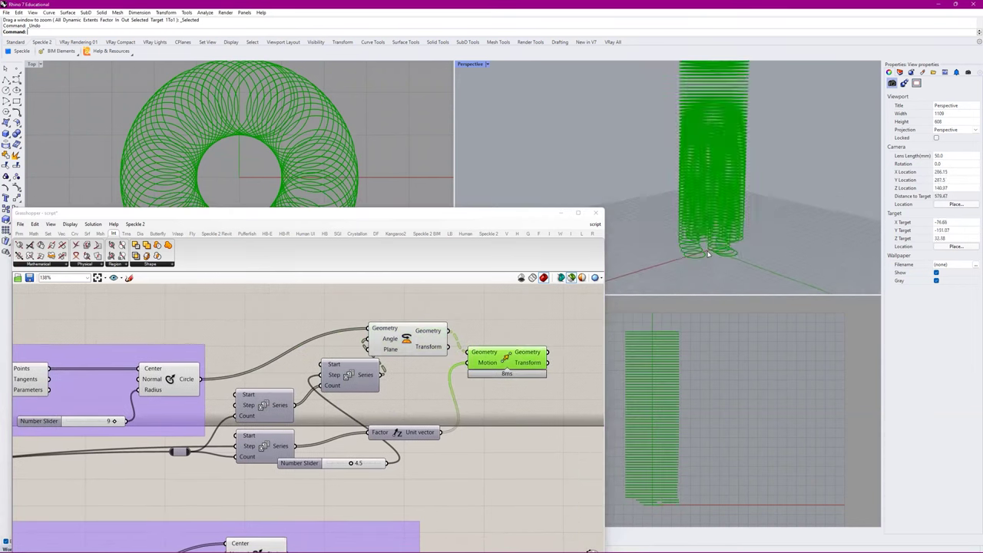
drag(393, 339, 410, 333)
Try and revert a data option on the Move input, then graft the Rotate Angle input
right_click(482, 352)
click(514, 407)
right_click(486, 363)
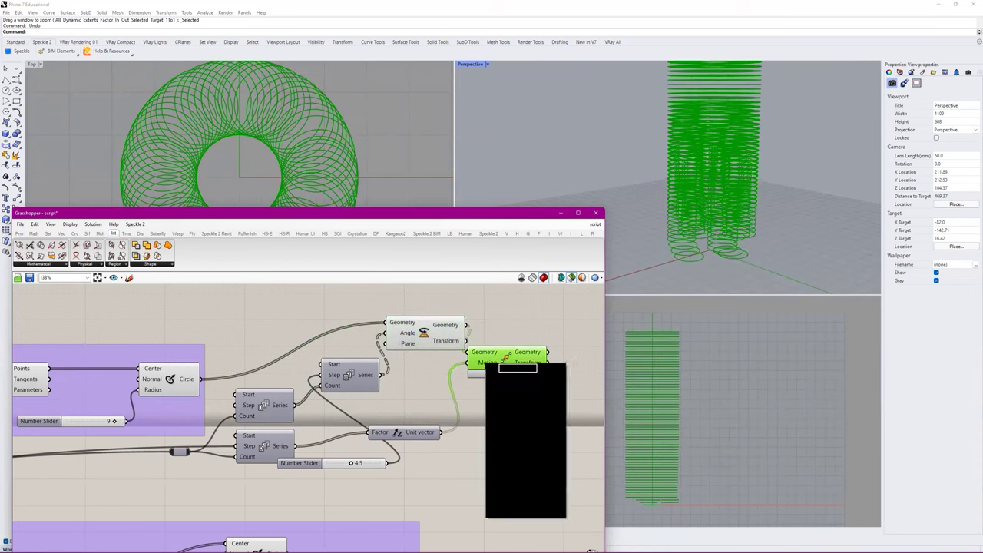
click(526, 417)
drag(503, 354, 547, 350)
drag(413, 338, 438, 334)
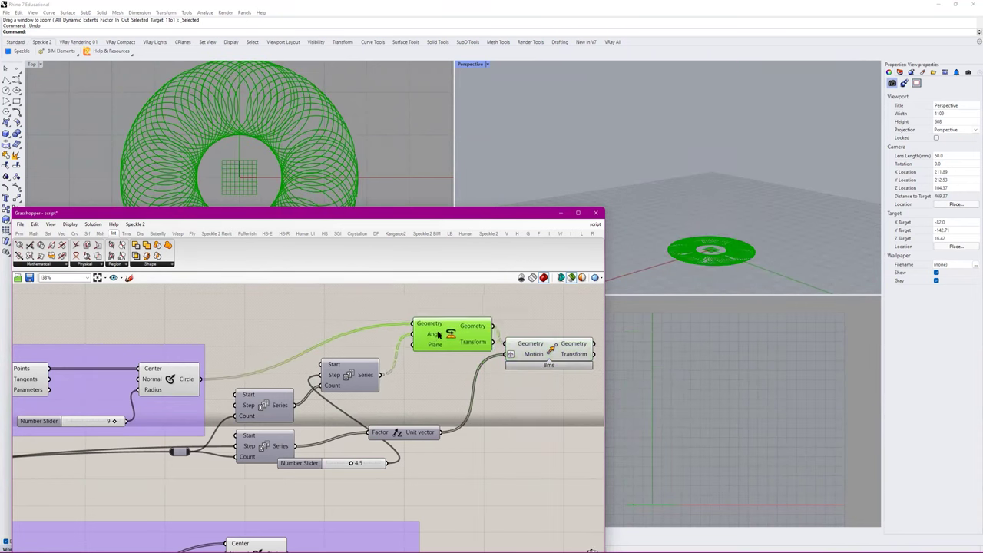
right_click(430, 336)
right_click(432, 327)
right_click(432, 336)
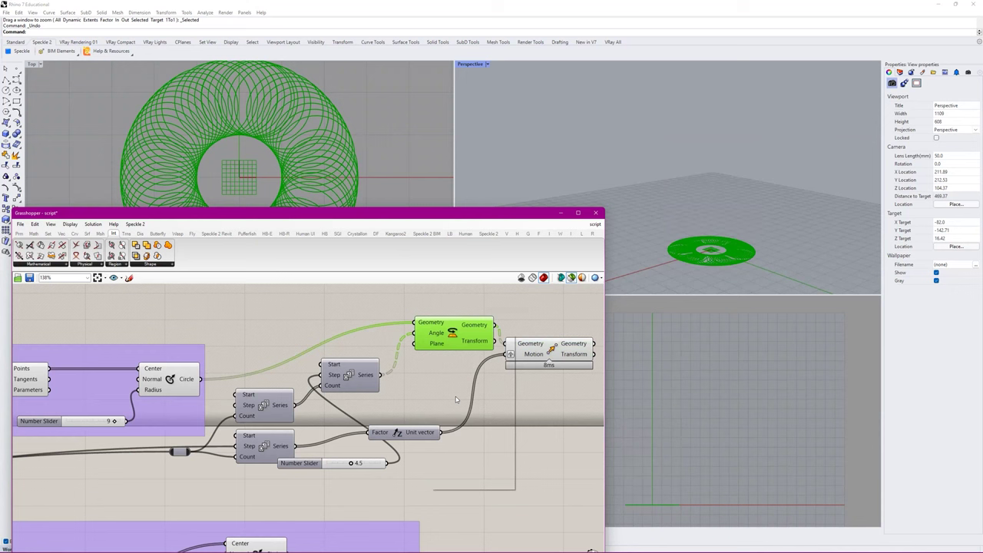
click(450, 393)
click(566, 344)
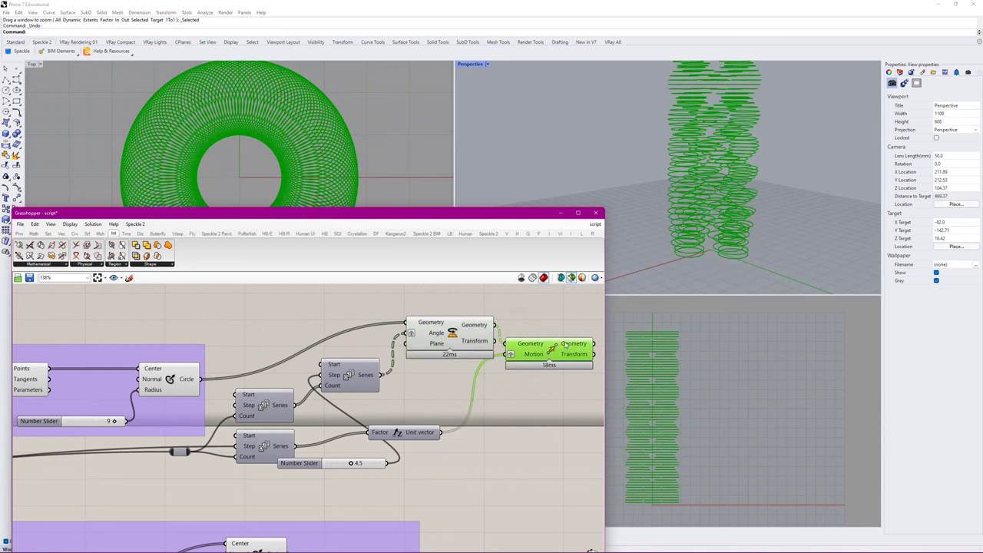
Graft the Move Motion input and adjust the Angle input's list options, including Reverse
right_drag(726, 227, 703, 268)
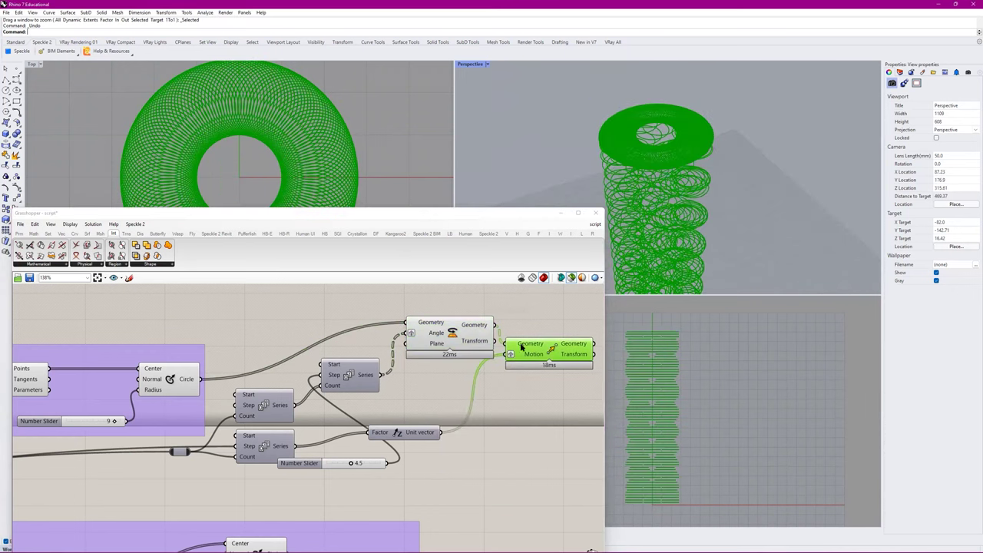
right_drag(508, 356, 501, 358)
right_click(502, 356)
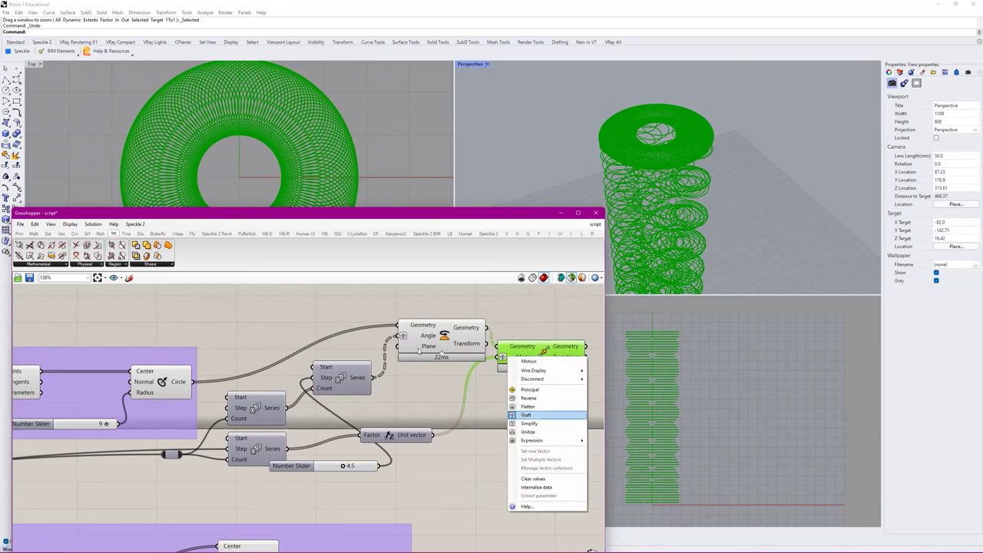
click(530, 414)
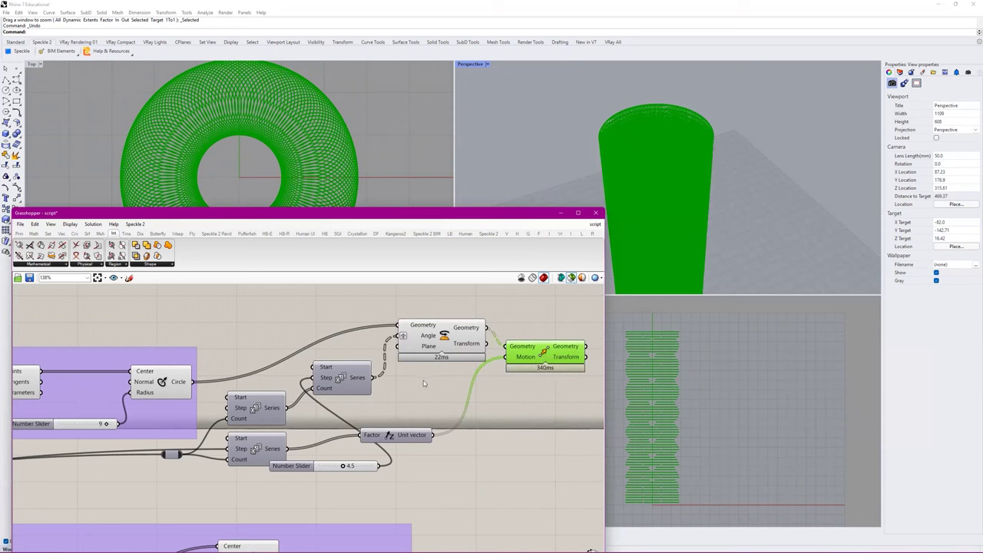
right_click(405, 339)
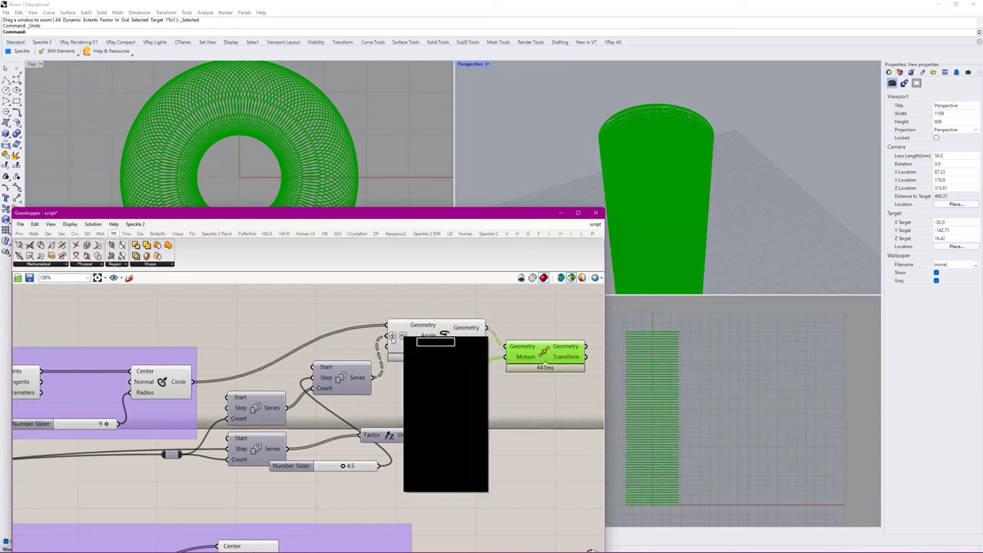
click(424, 380)
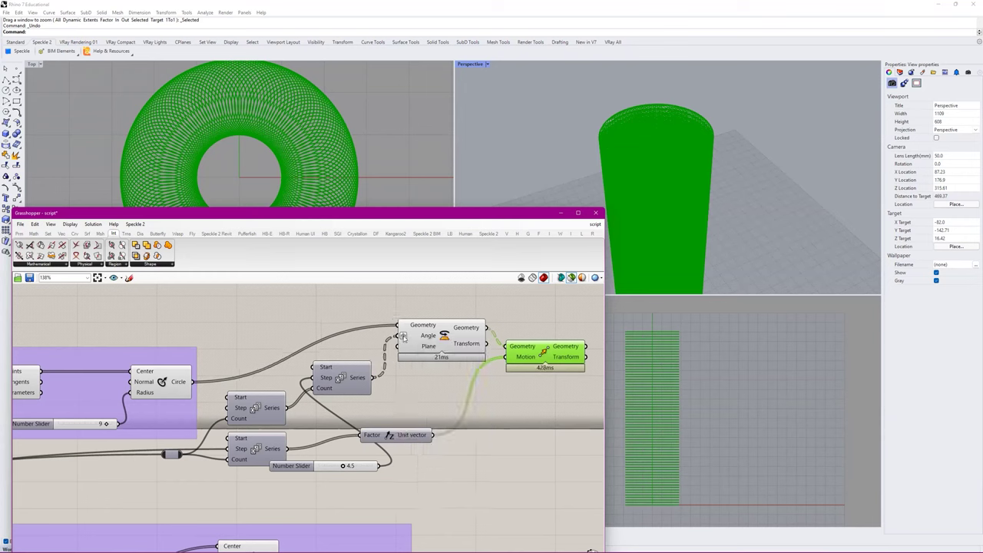
right_click(405, 339)
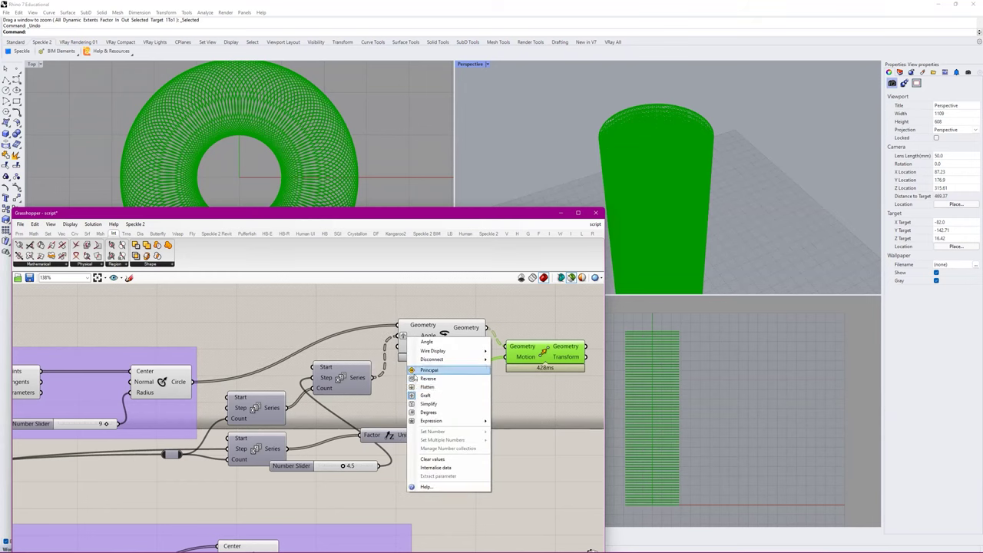
click(426, 398)
Rearrange the two Series components and the lower slider on the canvas
right_drag(441, 364, 482, 344)
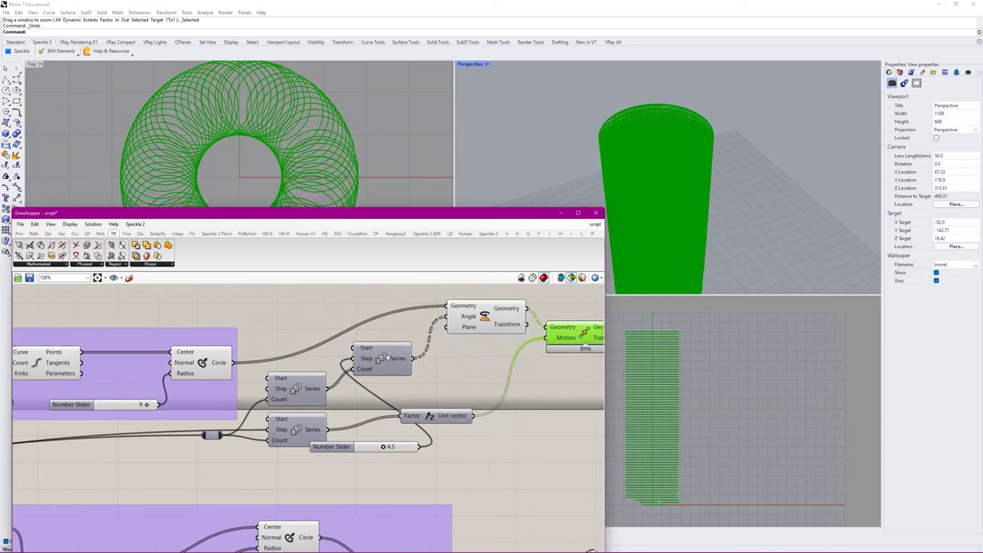
click(407, 358)
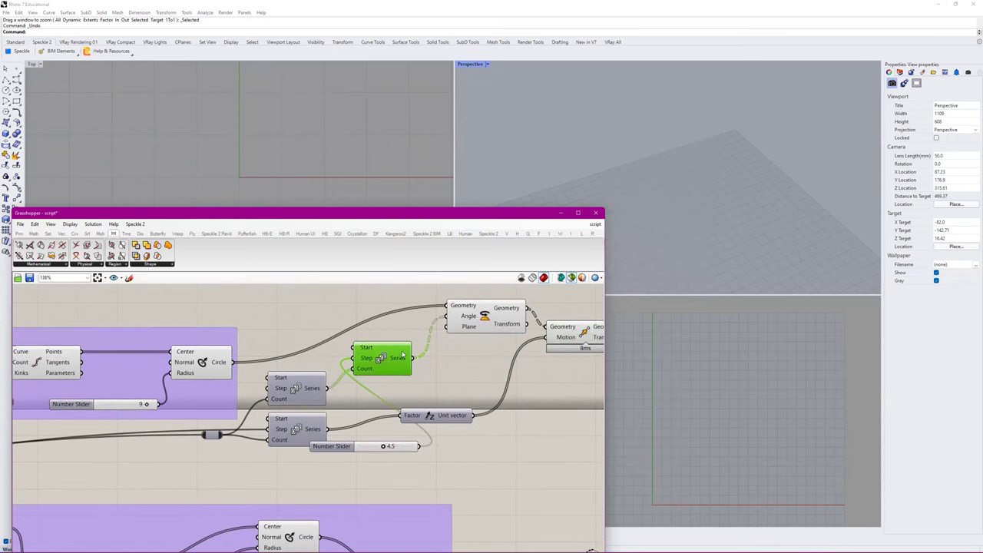
drag(374, 366, 396, 366)
click(430, 460)
drag(430, 460, 265, 410)
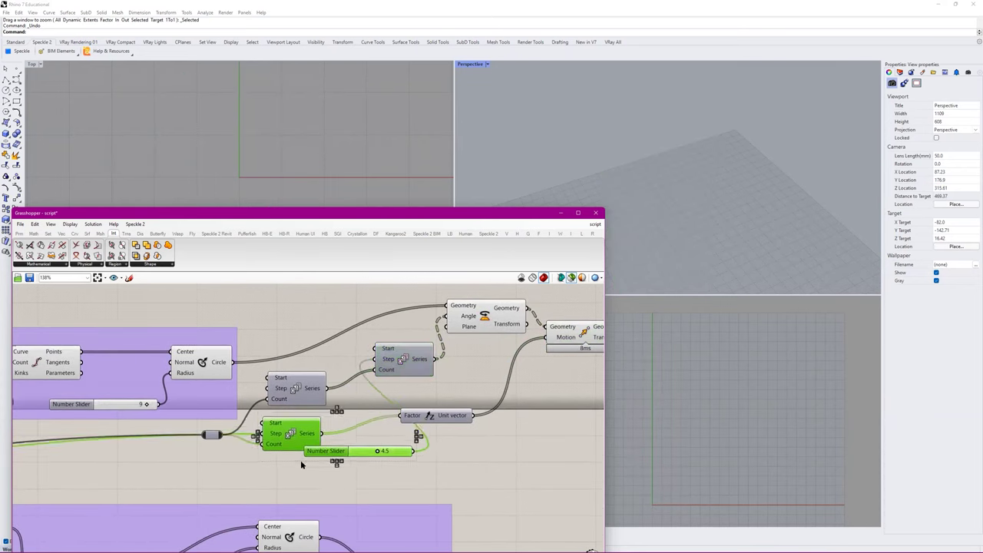
drag(331, 446, 301, 465)
click(333, 424)
right_drag(333, 424, 352, 404)
drag(284, 427, 311, 409)
drag(341, 445, 288, 451)
Preview the Series and Rotate outputs and orbit the Perspective view
click(421, 344)
click(503, 297)
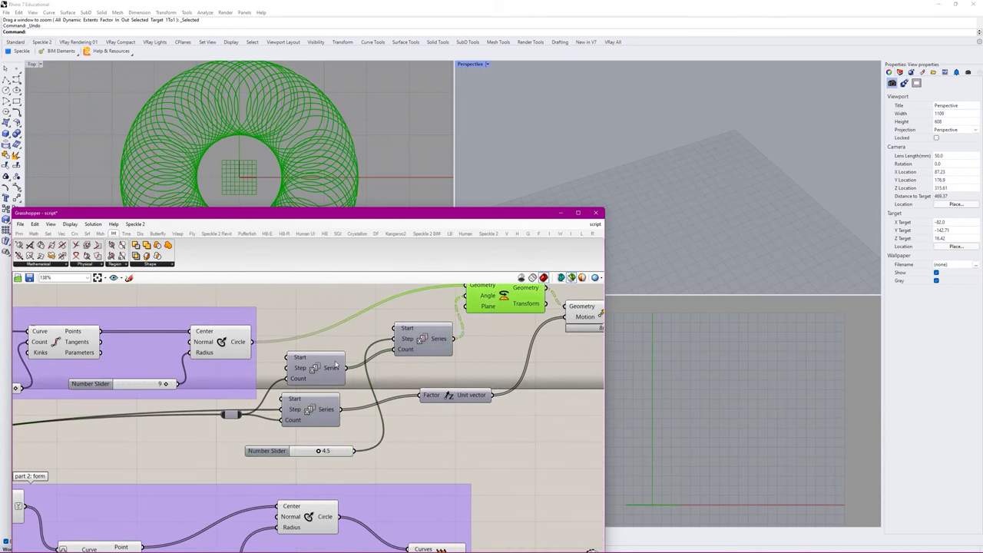
click(335, 365)
click(422, 341)
right_drag(693, 250, 714, 224)
click(430, 333)
right_drag(430, 333, 401, 359)
click(469, 324)
right_drag(468, 324, 394, 368)
Add a Panel wired to the Rotate geometry and make it taller
mouse_move(477, 320)
double_click(460, 303)
text(panel)
key(Return)
drag(415, 355, 465, 328)
scroll(466, 329, down, 2)
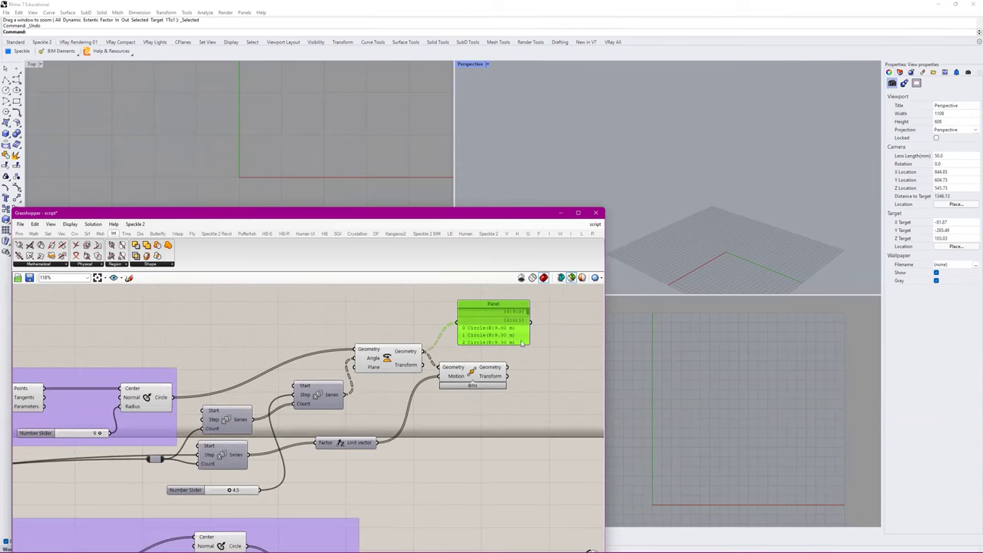
drag(524, 345, 524, 360)
right_drag(524, 361, 551, 350)
Show the top Series values in the Panel and flatten that output
drag(370, 390, 542, 341)
right_drag(338, 394, 361, 391)
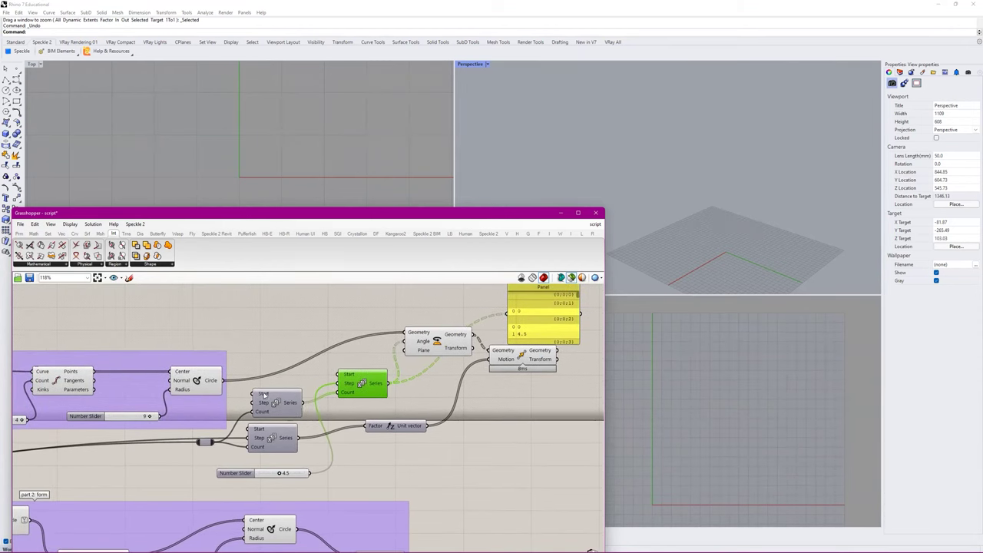
drag(305, 405, 515, 325)
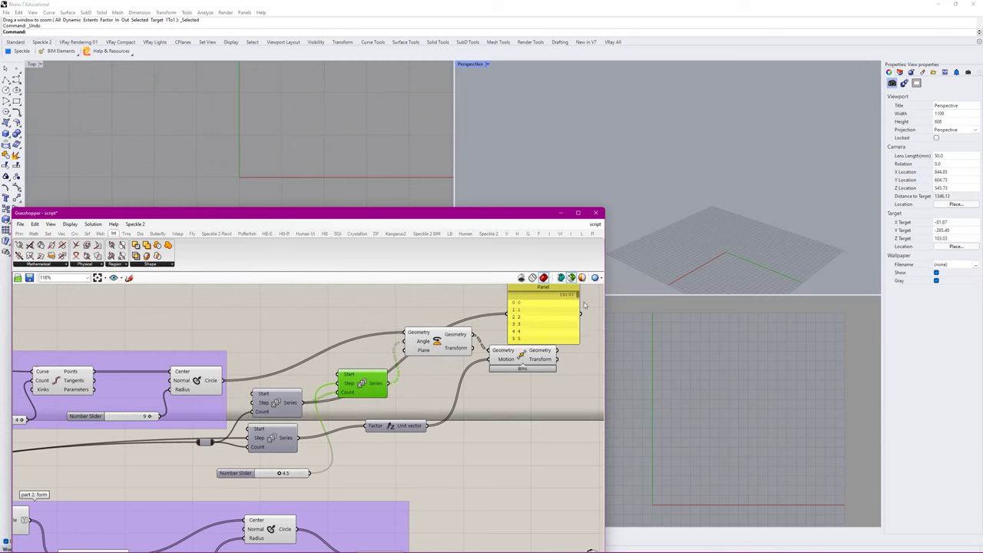
right_click(289, 405)
click(322, 450)
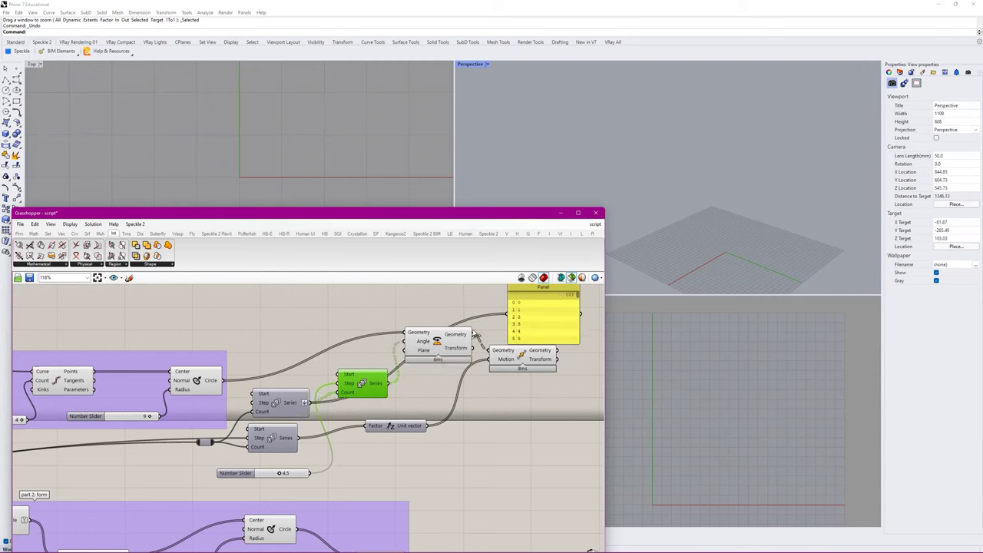
Delete the extra Series component driven by the 4.5 slider
drag(572, 300, 574, 344)
scroll(338, 398, up, 1)
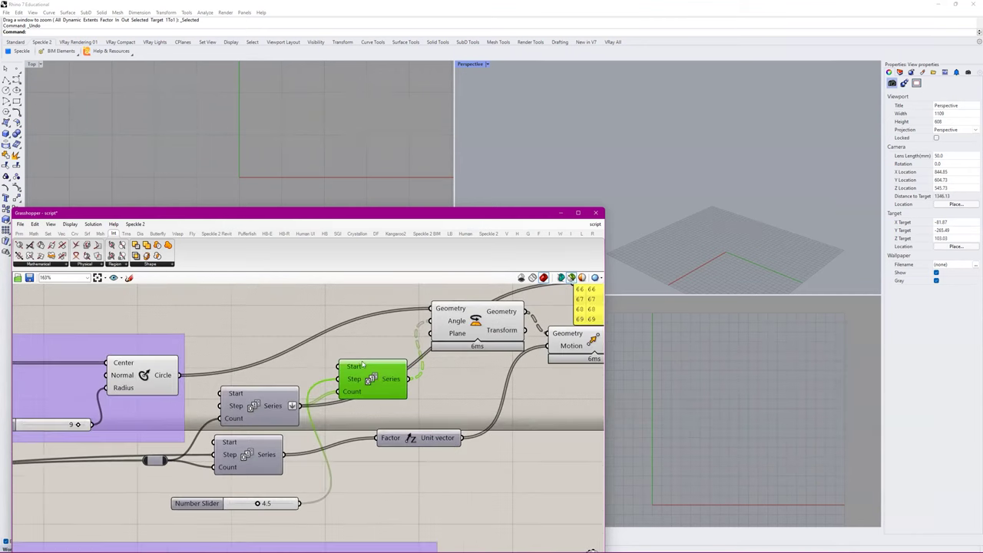
scroll(375, 355, up, 1)
drag(377, 354, 403, 403)
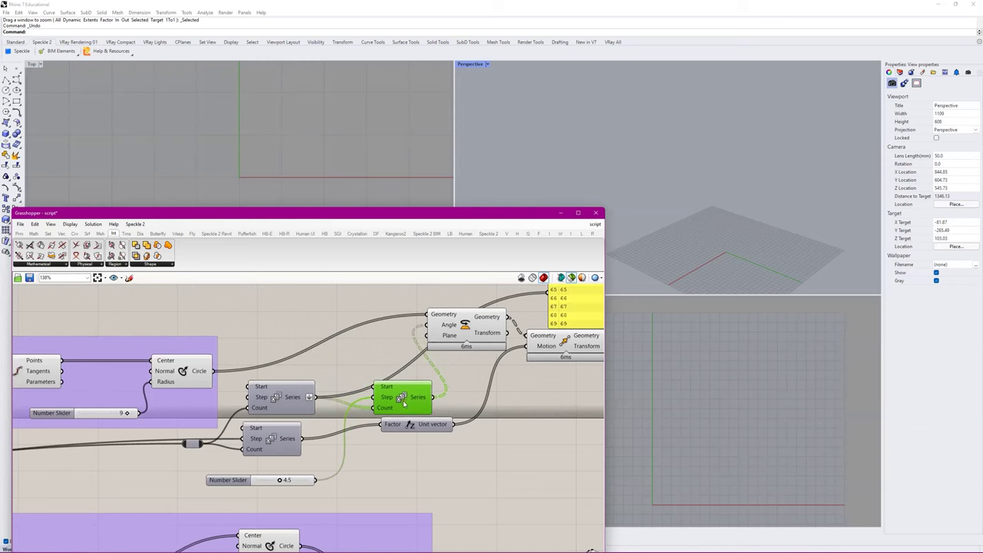
key(Delete)
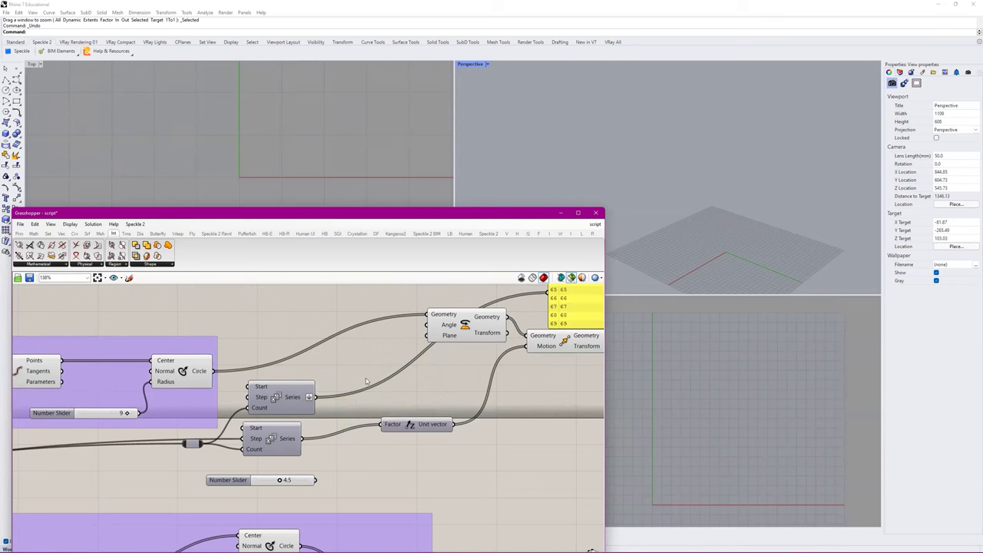
Rewire the Series into Rotate's angle and Move's motion, with Unit vector driving Move
drag(314, 397, 427, 335)
right_drag(302, 399, 267, 400)
drag(219, 437, 280, 413)
drag(268, 481, 275, 410)
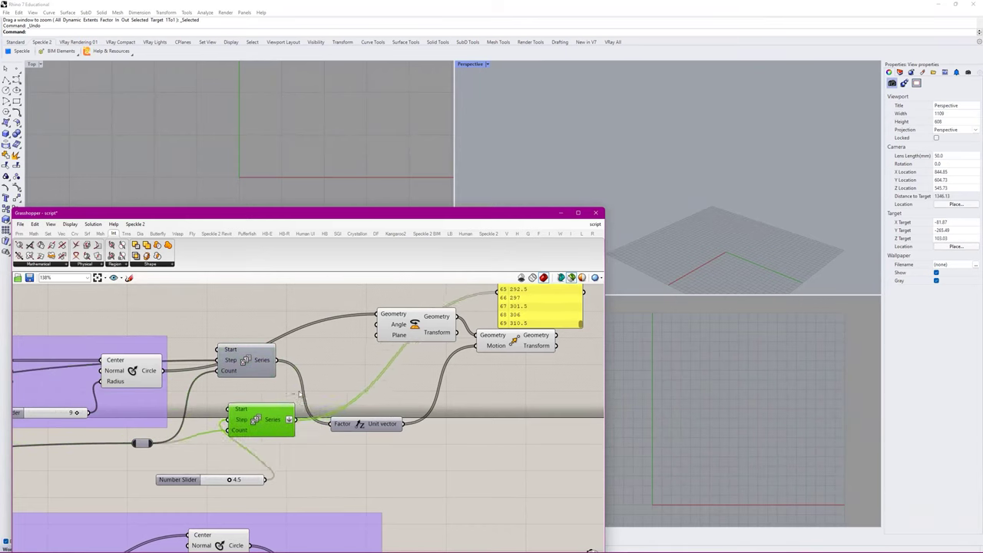
drag(281, 436, 407, 343)
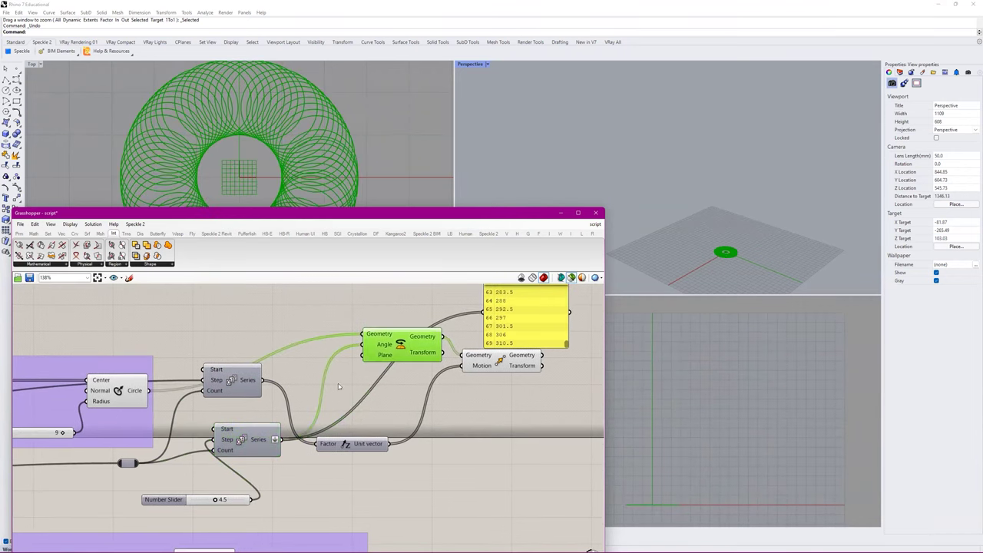
drag(267, 386, 484, 369)
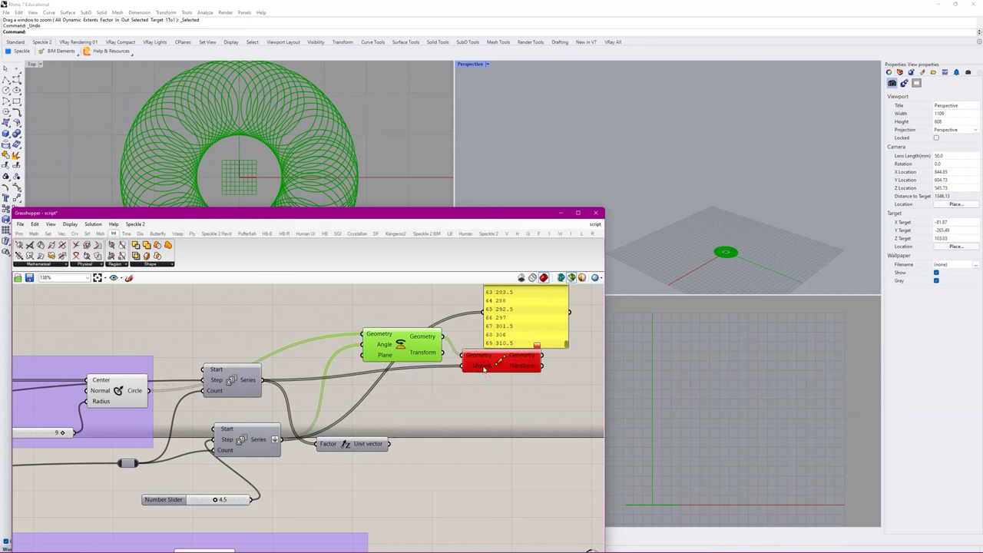
drag(389, 444, 463, 366)
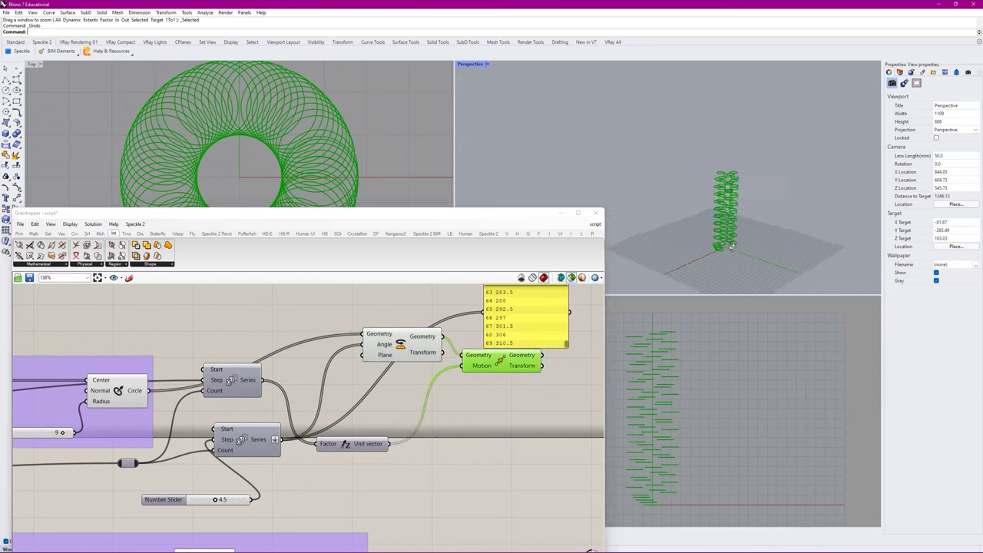
Reposition Rotate and wire the Unit vector output into the Panel
scroll(740, 282, up, 5)
drag(407, 350, 484, 312)
scroll(439, 341, down, 3)
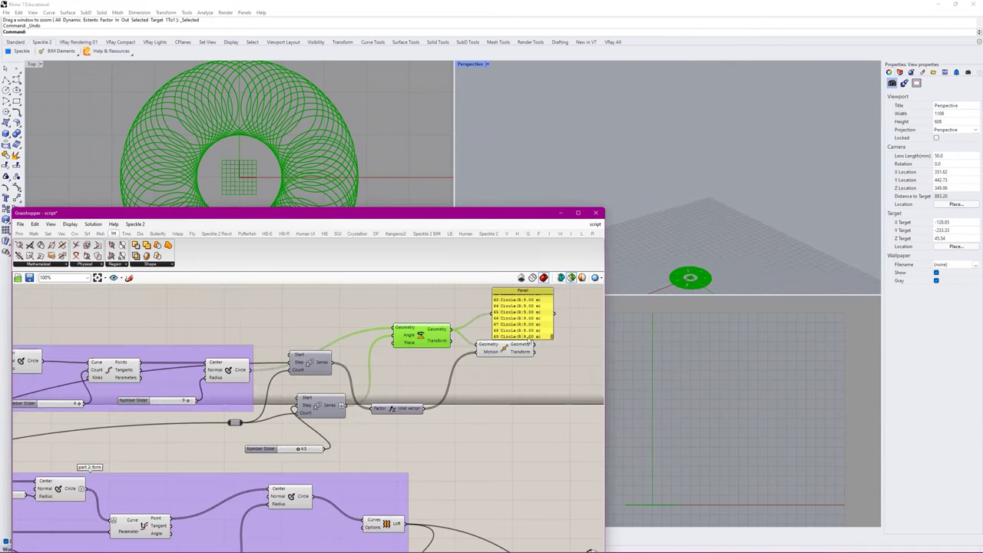
drag(531, 339, 536, 316)
drag(404, 416, 472, 323)
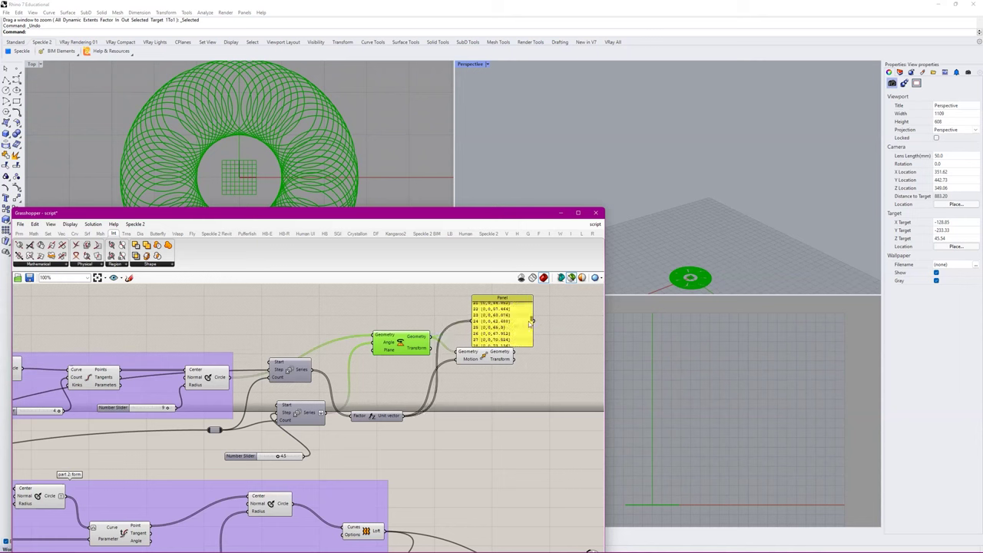
Graft Move's Motion input so the circles stack upward, viewed low and close
scroll(530, 322, up, 2)
right_click(467, 360)
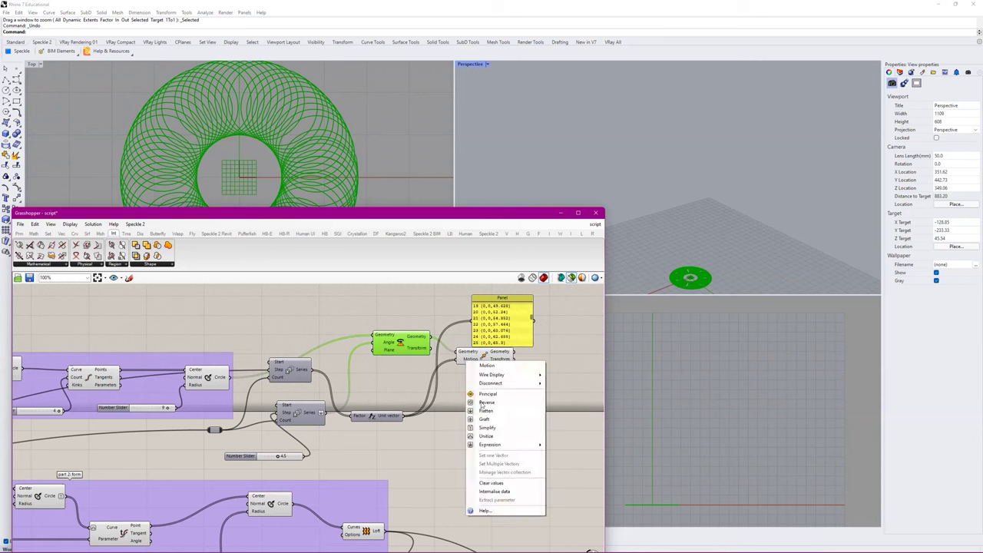
click(484, 420)
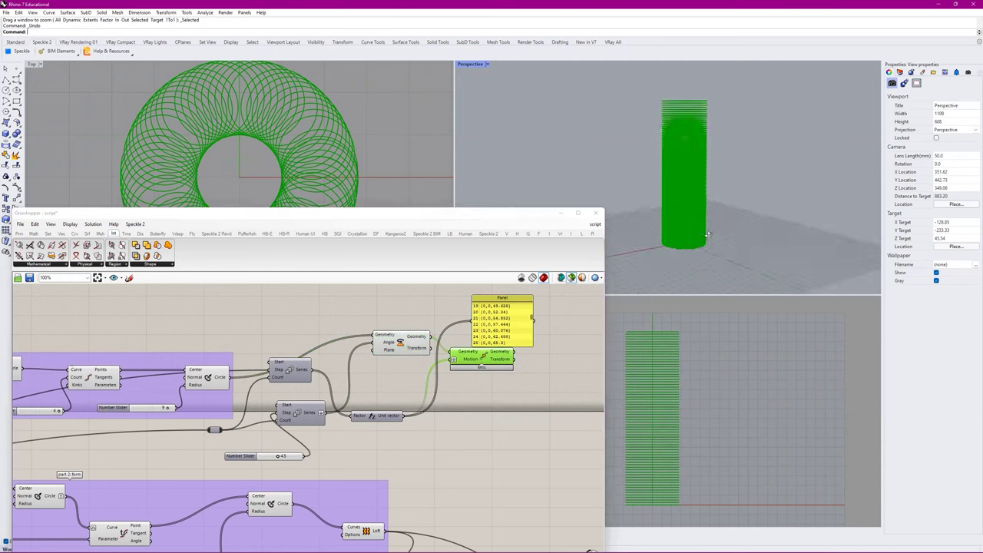
right_drag(707, 234, 442, 353)
Lower the Number Slider to 0.3
drag(281, 456, 262, 457)
right_drag(640, 205, 665, 226)
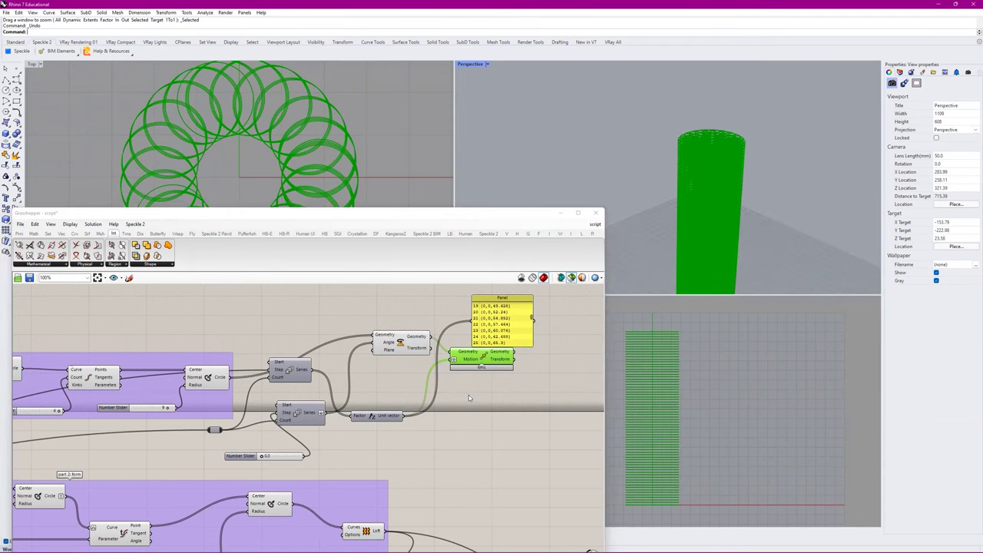
scroll(461, 358, up, 5)
Preview the Curve, divided points and Circle components of the first group
click(379, 344)
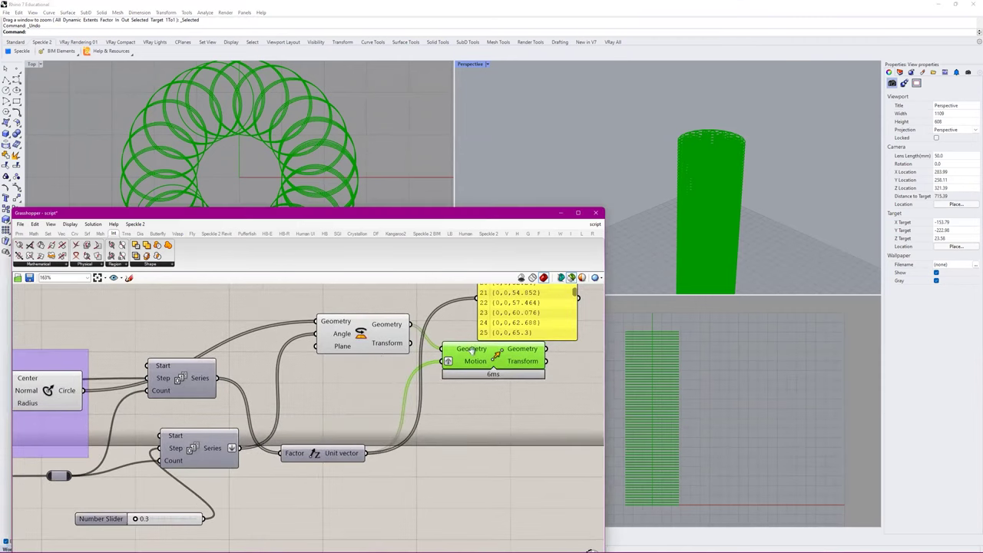
scroll(331, 349, down, 2)
right_drag(115, 354, 230, 346)
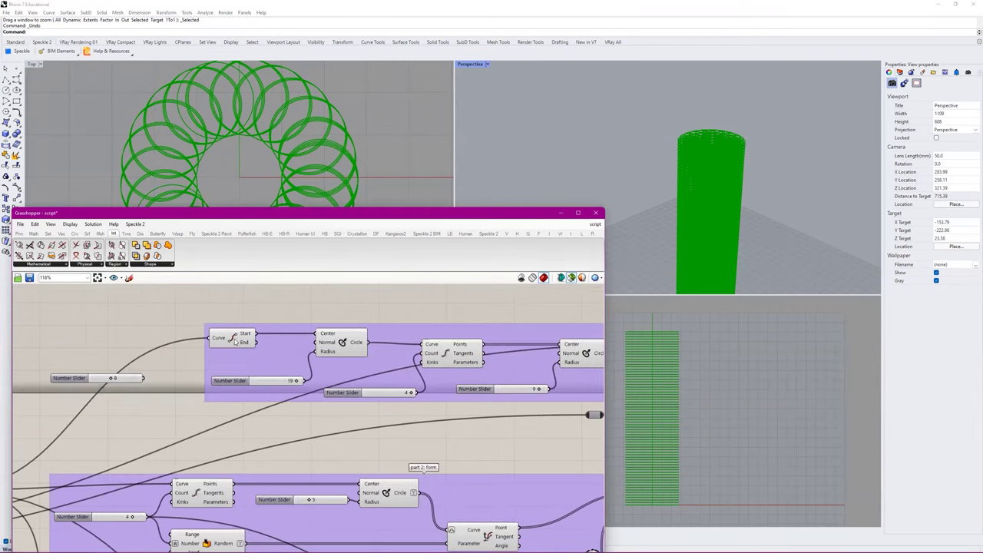
click(230, 338)
scroll(244, 345, down, 2)
click(292, 345)
right_drag(338, 346, 281, 352)
click(384, 353)
click(280, 352)
click(366, 360)
click(477, 358)
right_drag(478, 358, 451, 361)
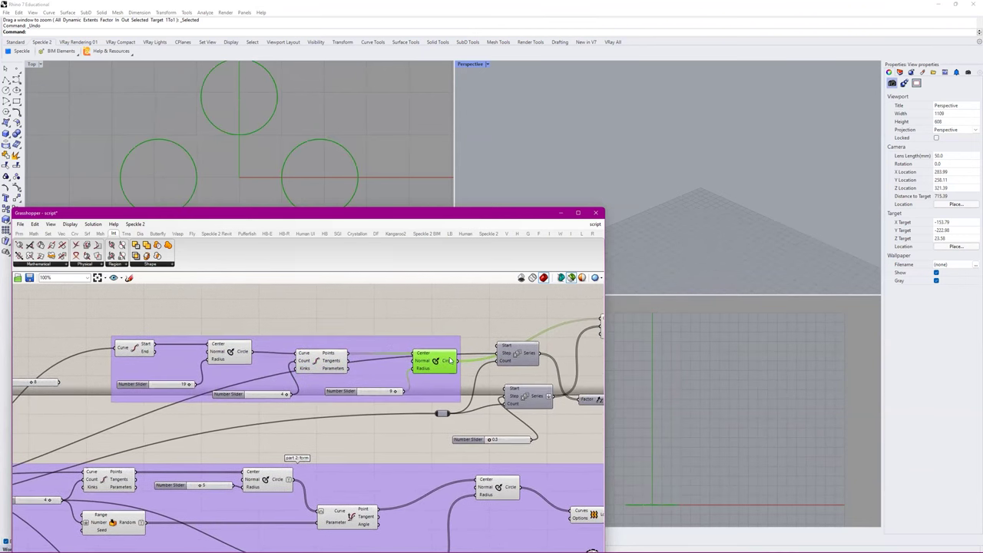
Add a Panel showing the Circle output and flatten that output into one list
double_click(471, 332)
text(panel)
key(Return)
drag(458, 360, 483, 295)
right_drag(461, 368, 441, 399)
right_click(428, 390)
click(448, 432)
Rearrange the circle Panel, Series and Circle components on the canvas
right_drag(390, 325, 330, 308)
click(482, 352)
drag(405, 318, 473, 302)
drag(379, 380, 390, 389)
drag(305, 384, 311, 350)
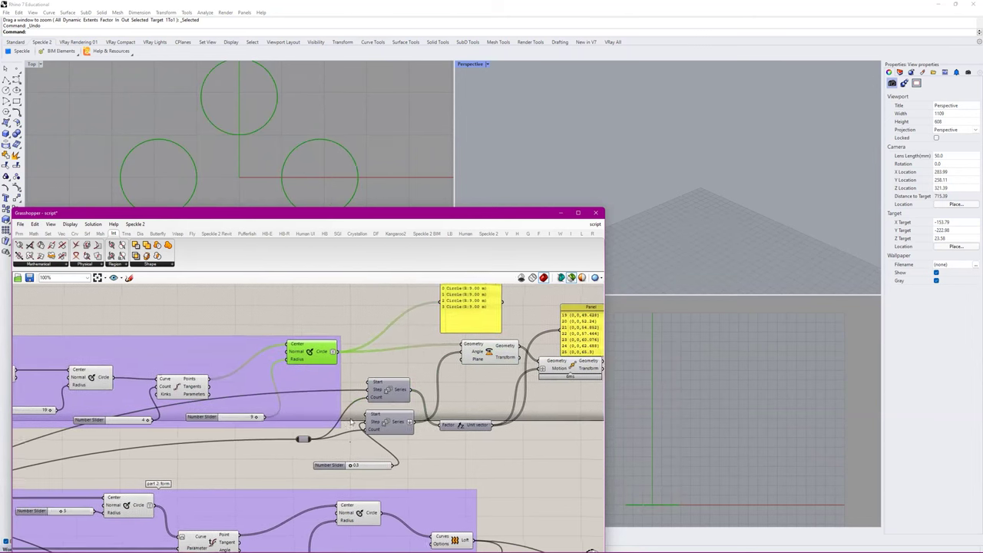
right_drag(361, 466, 313, 463)
scroll(338, 424, up, 1)
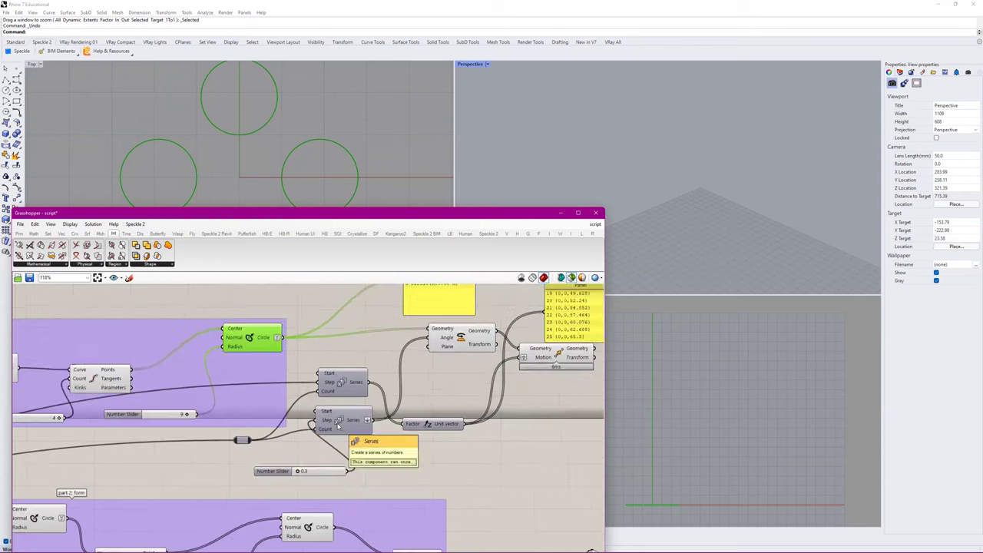
right_drag(384, 387, 374, 438)
Show the upper Series values 0 to 2.1 in the Panel and flatten the lower Series output
drag(355, 436, 392, 333)
right_drag(357, 416, 328, 377)
right_click(325, 435)
click(342, 467)
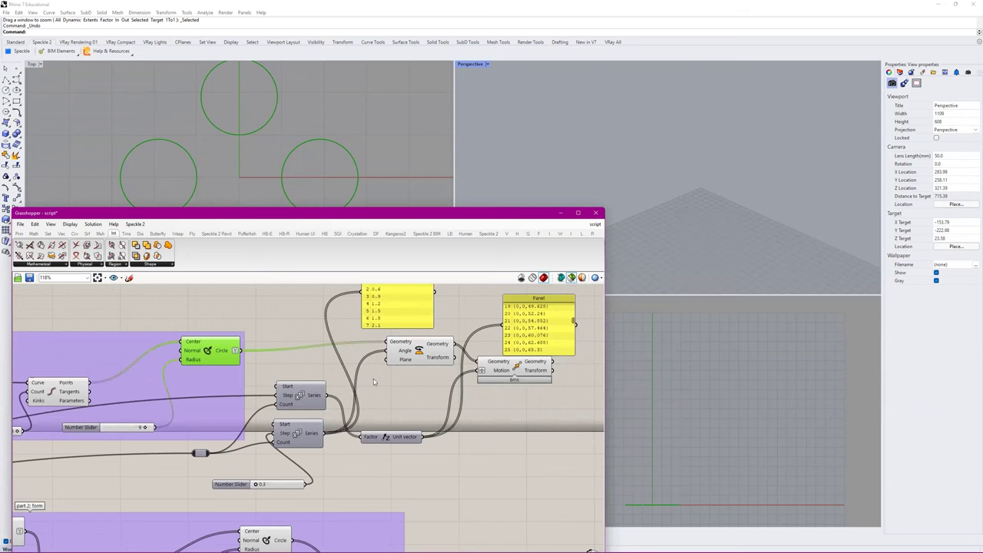
right_drag(398, 348, 389, 360)
right_click(391, 359)
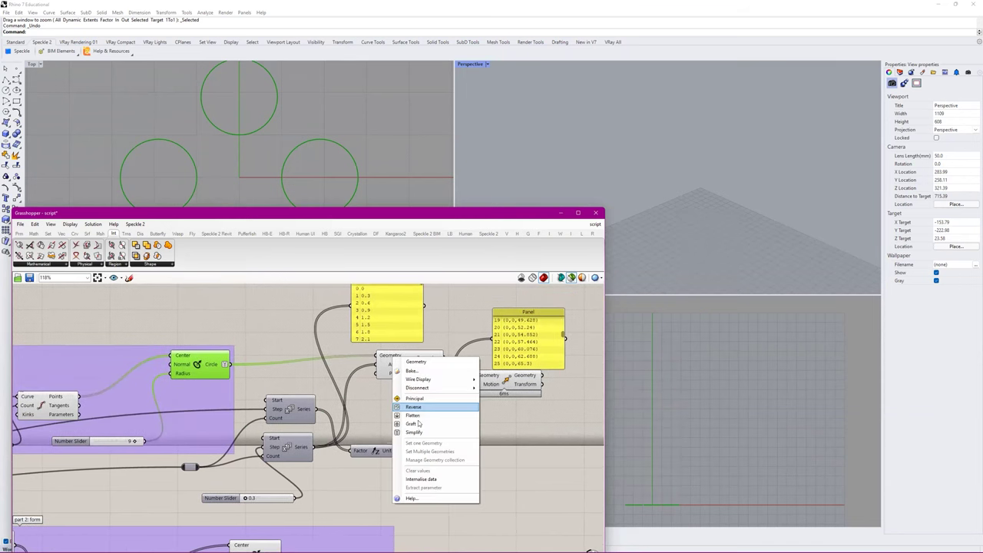
Graft Rotate's Geometry input and change the data structure of Move's Motion input
click(413, 423)
click(504, 378)
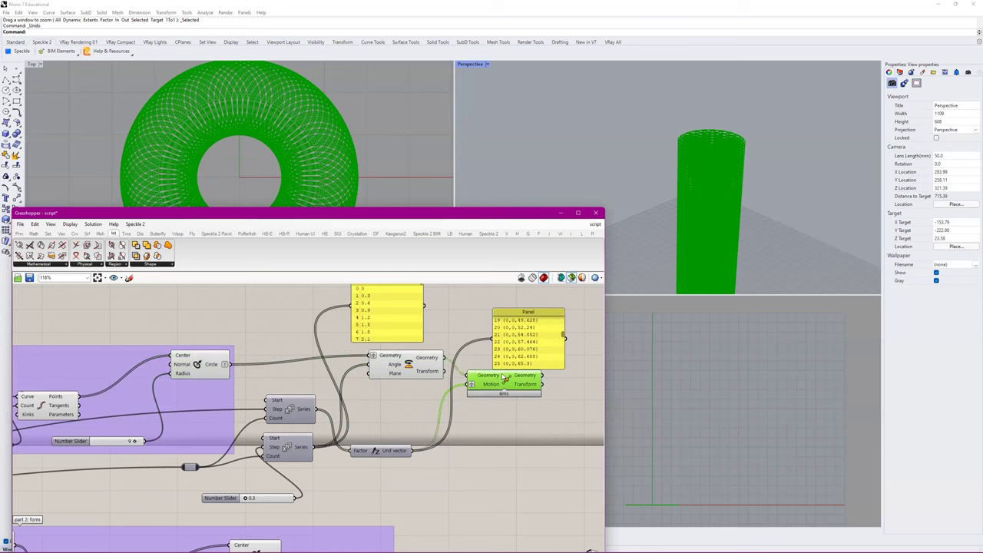
right_click(472, 387)
click(496, 444)
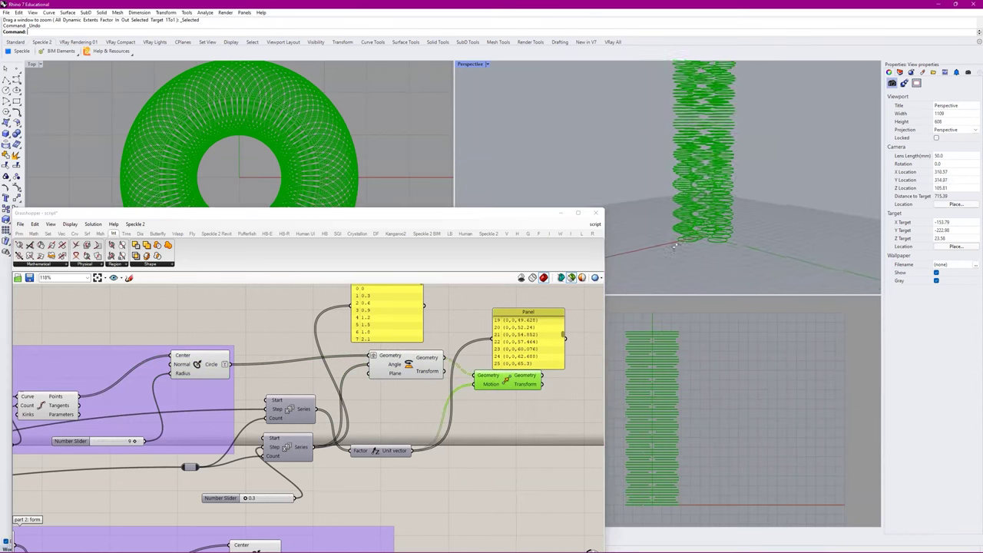
Add a Loft fed by the moved circles and view the spiral column from above
right_drag(490, 404, 405, 422)
double_click(478, 407)
text(loft)
key(Return)
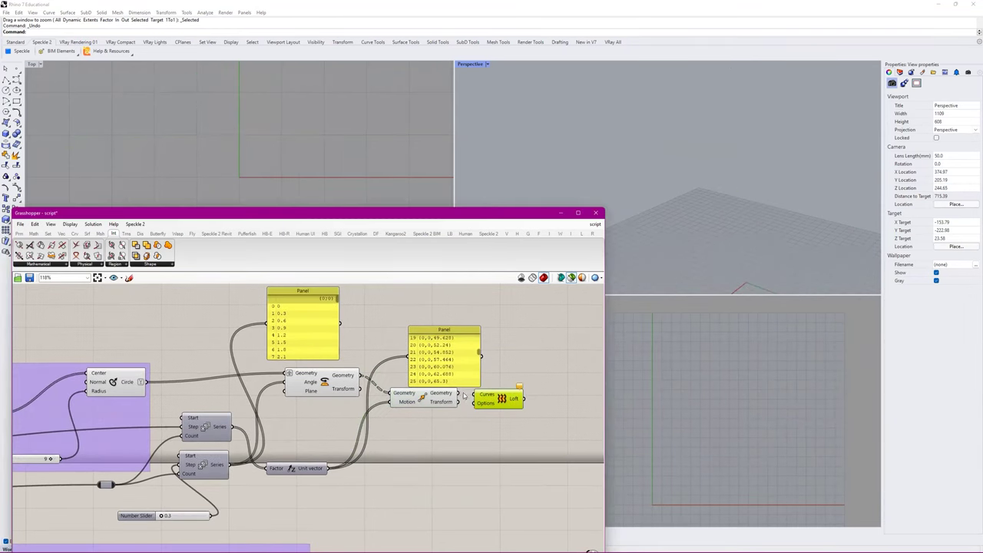
drag(461, 394, 477, 396)
scroll(749, 235, up, 5)
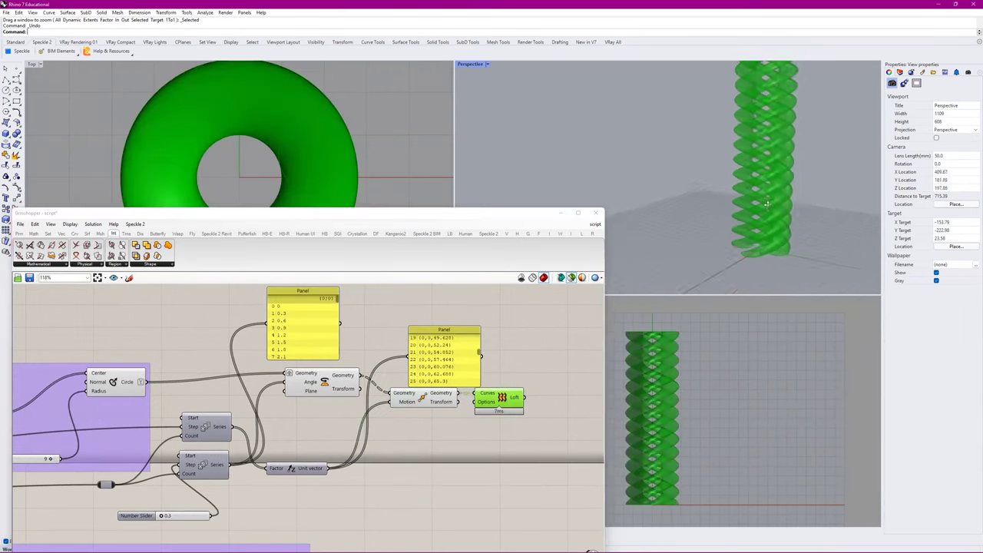
scroll(748, 235, up, 3)
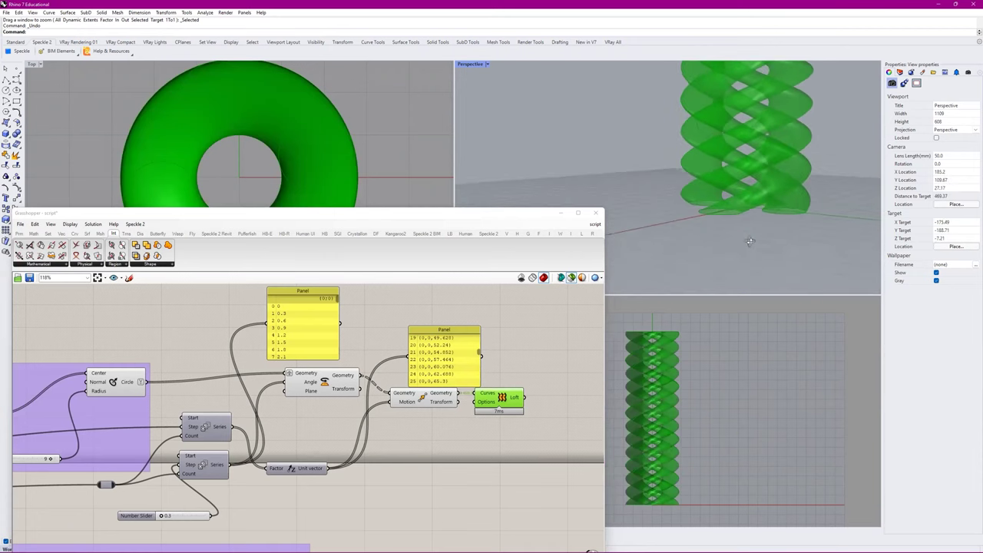
mouse_move(717, 261)
right_down()
mouse_move(737, 270)
mouse_move(717, 261)
right_up()
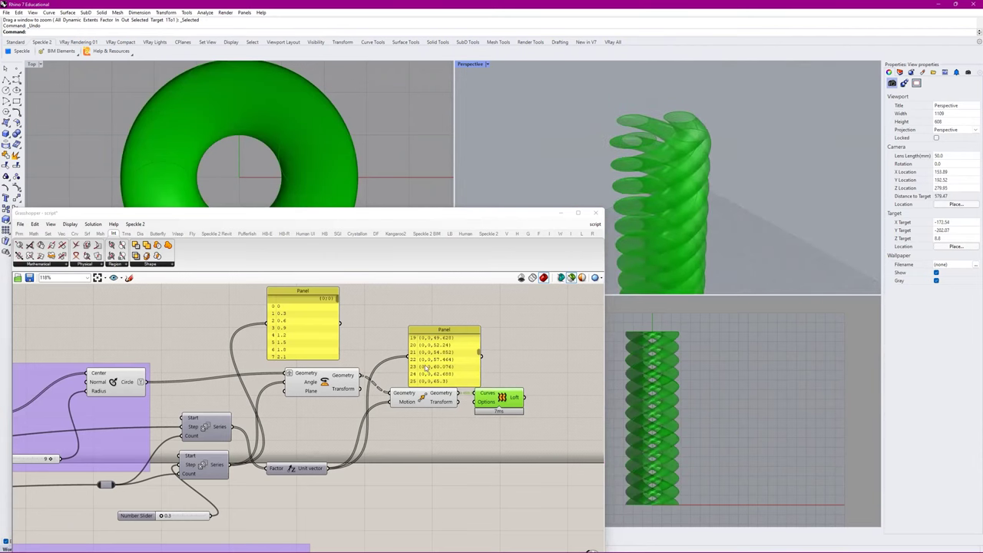
drag(450, 354, 477, 323)
right_drag(288, 469, 311, 450)
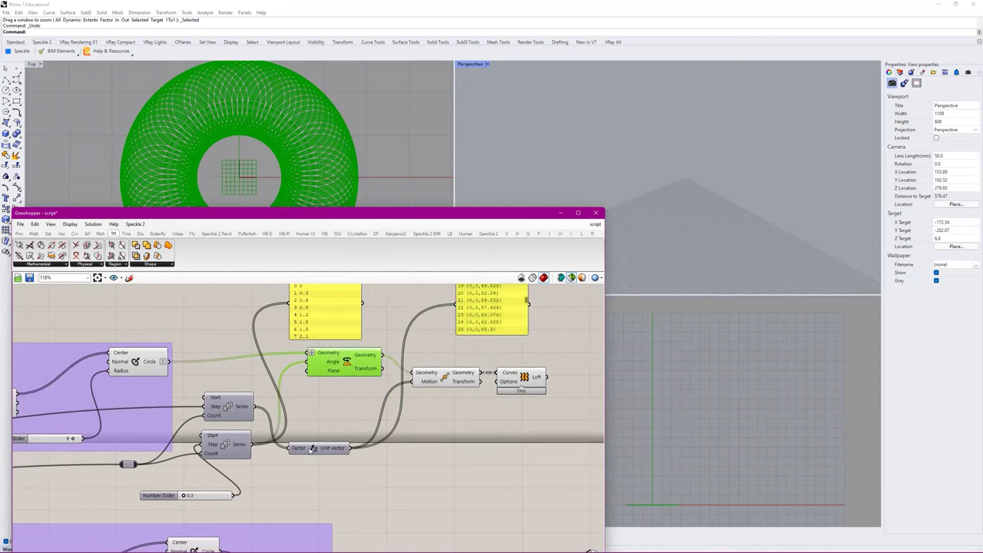
Set the twist slider to 0.2 and edit its maximum value
click(517, 391)
drag(185, 497, 195, 497)
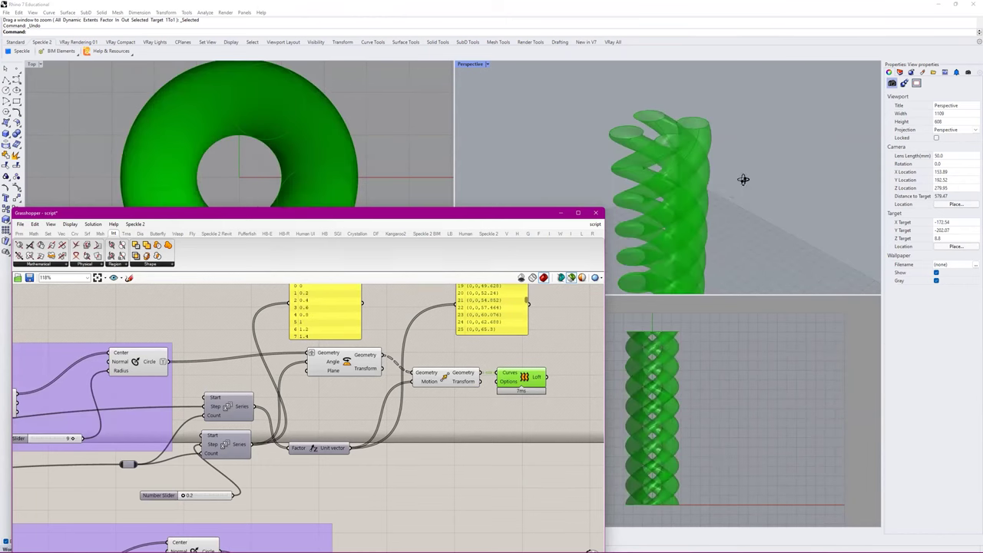
right_drag(744, 180, 714, 192)
double_click(164, 493)
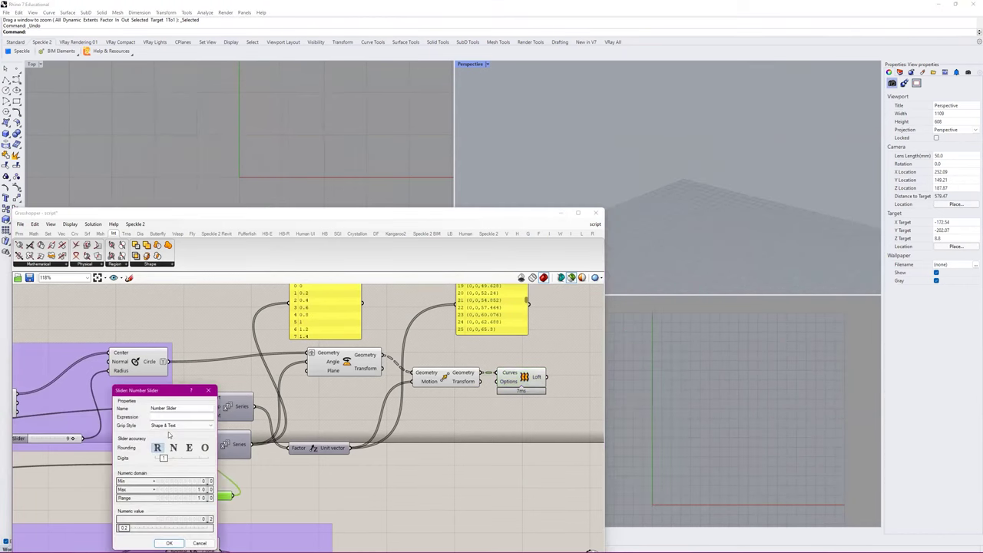
double_click(198, 490)
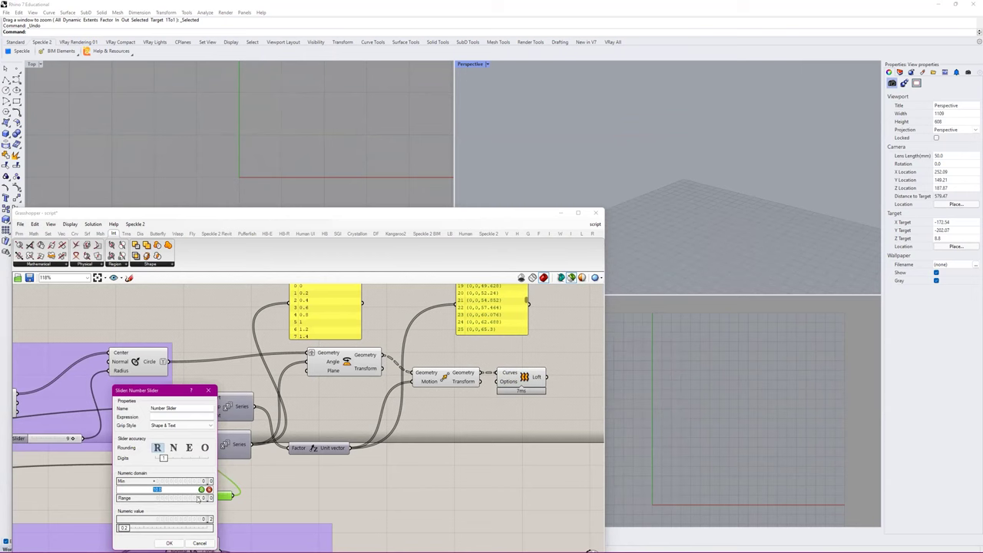
click(169, 543)
Change the # floors slider from 70 to 30
scroll(137, 464, down, 3)
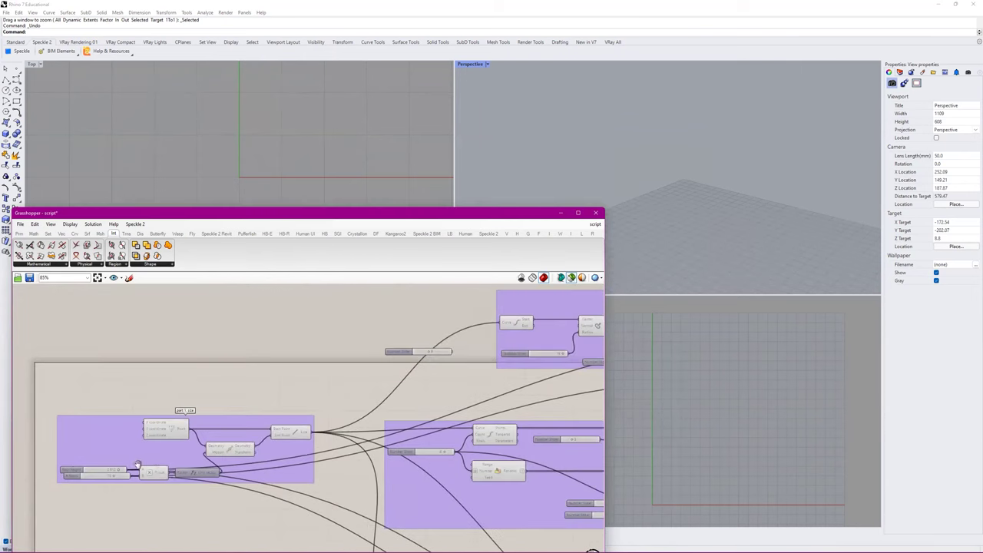
scroll(138, 468, up, 4)
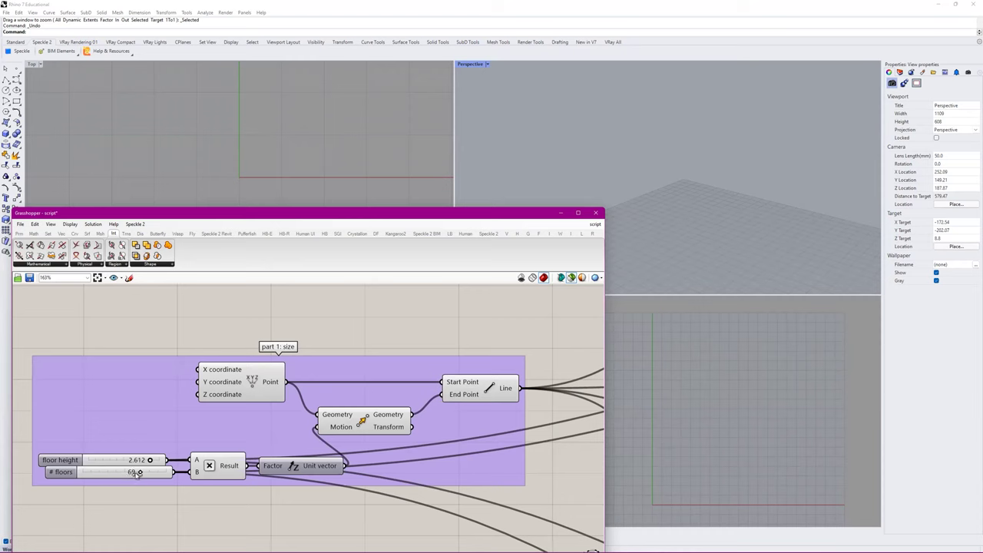
drag(137, 473, 134, 473)
double_click(143, 476)
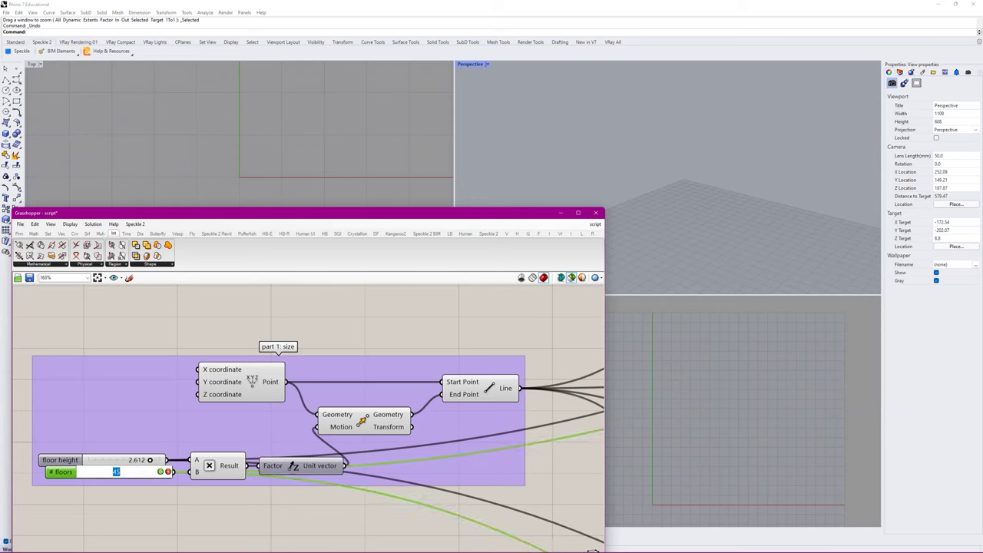
key(Return)
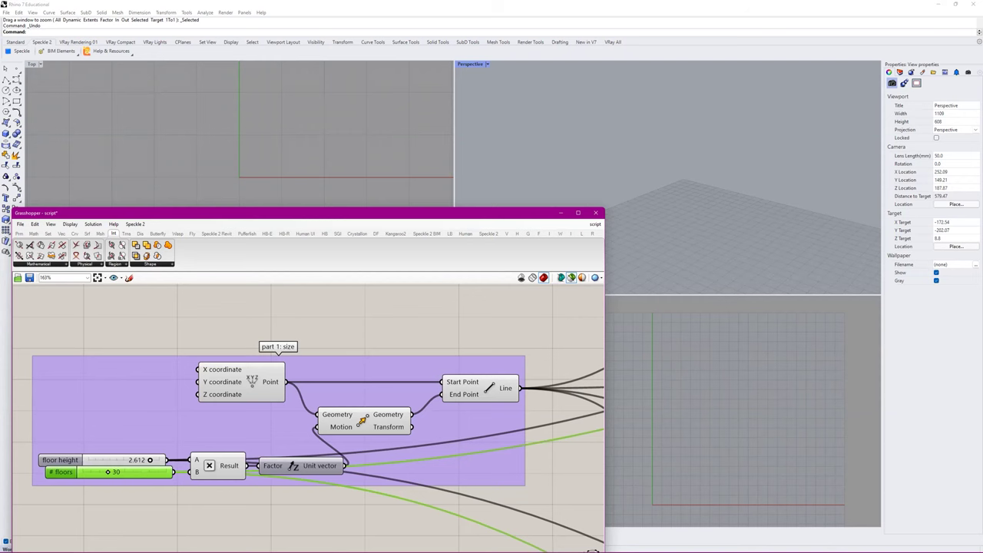
scroll(345, 357, down, 4)
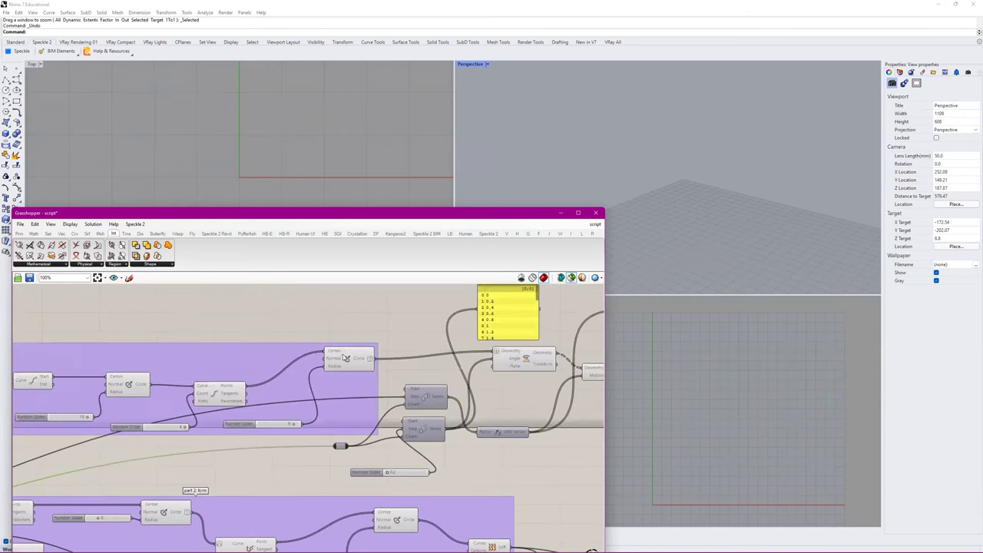
Move the step slider beside the Series inputs
scroll(345, 357, up, 4)
click(350, 374)
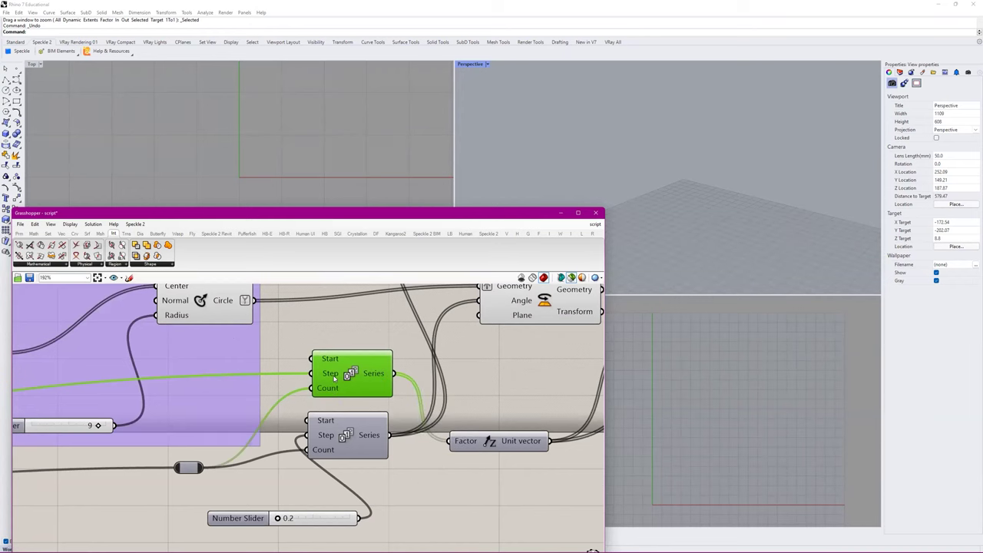
right_drag(369, 376, 357, 372)
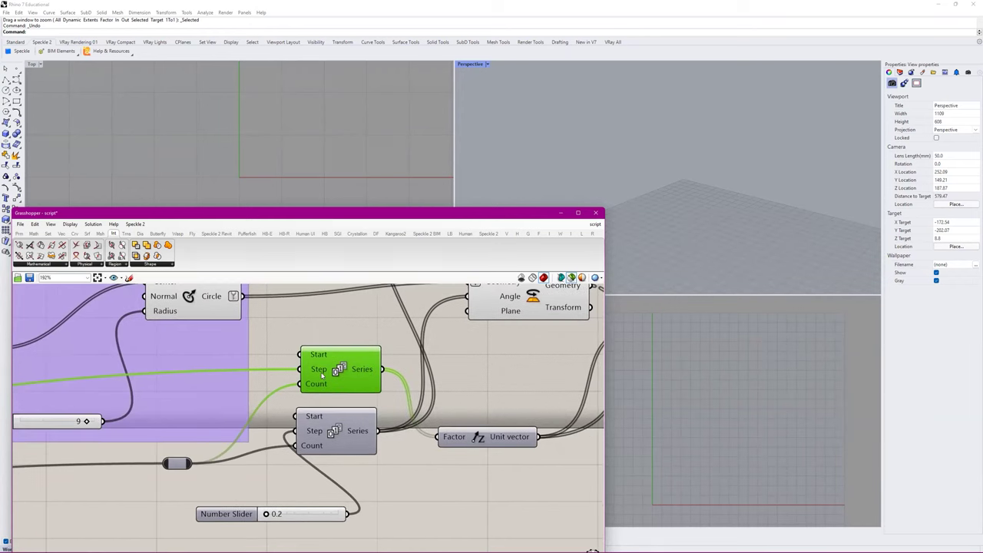
mouse_move(370, 370)
scroll(352, 435, down, 3)
drag(218, 458, 162, 388)
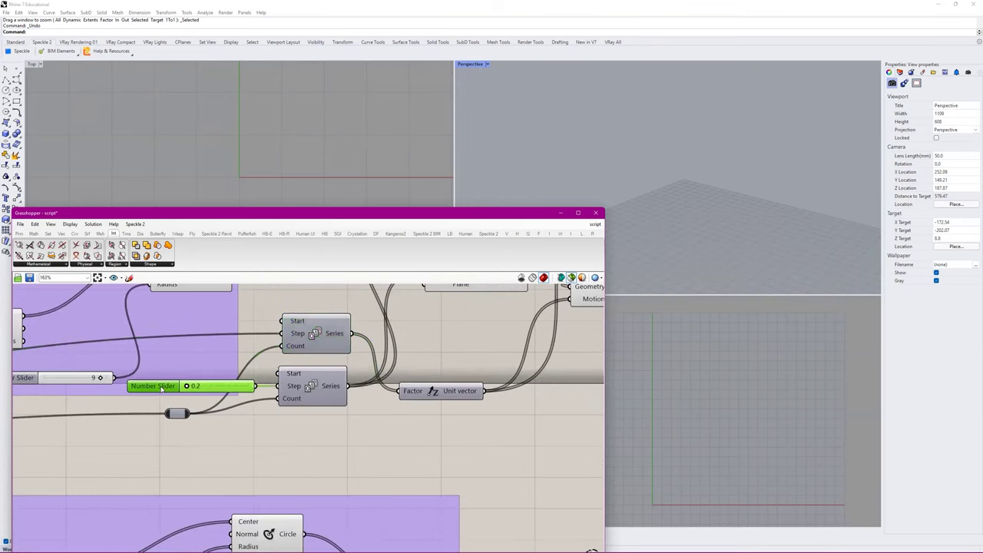
click(308, 385)
right_drag(307, 386, 306, 450)
Preview the base, rotated and moved circles along the transform chain
click(390, 353)
click(132, 352)
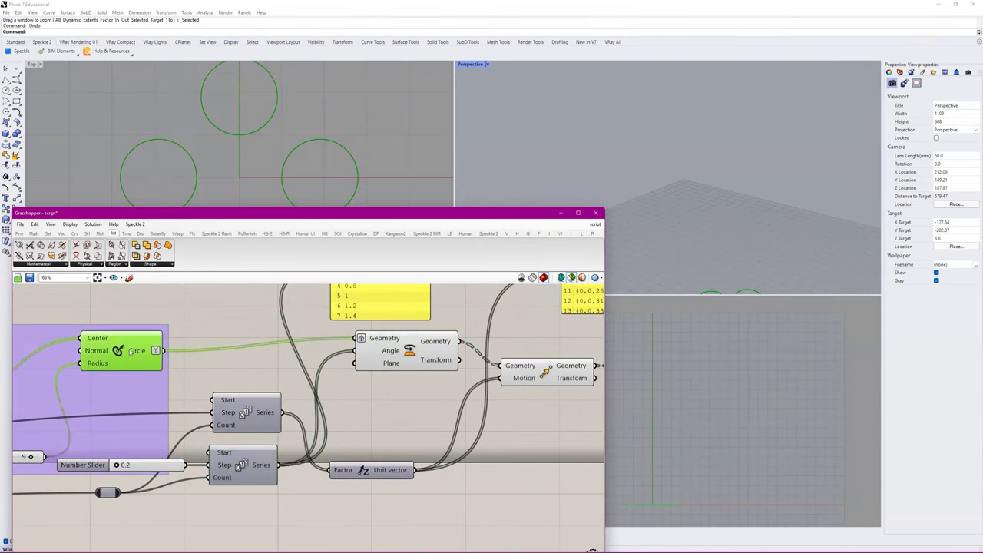
right_drag(414, 350, 357, 346)
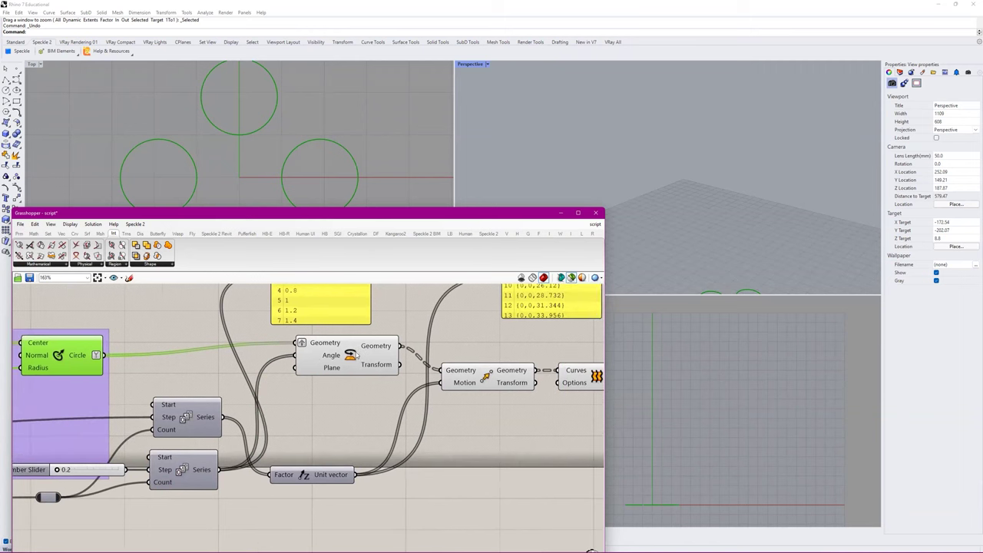
click(357, 345)
right_drag(471, 370, 453, 362)
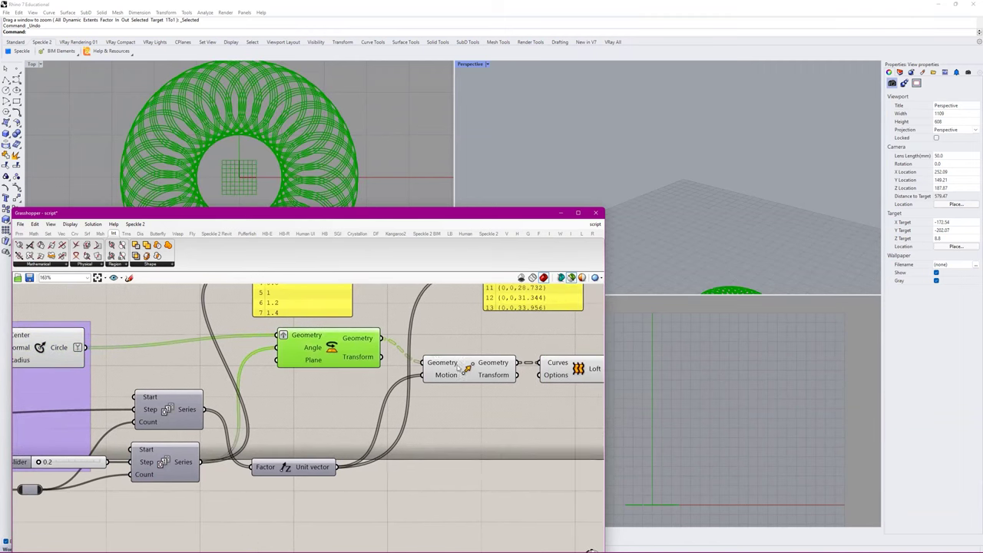
click(452, 363)
Move Unit vector up into line, delete selected components, and preview the lofted braided column
drag(310, 463, 332, 410)
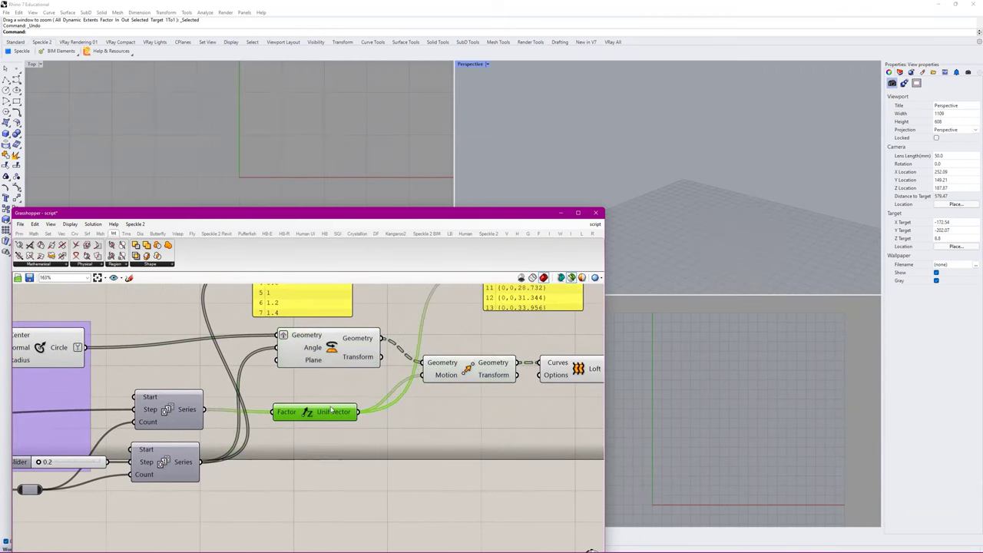
scroll(364, 395, down, 3)
click(480, 328)
key(Delete)
click(317, 327)
key(Delete)
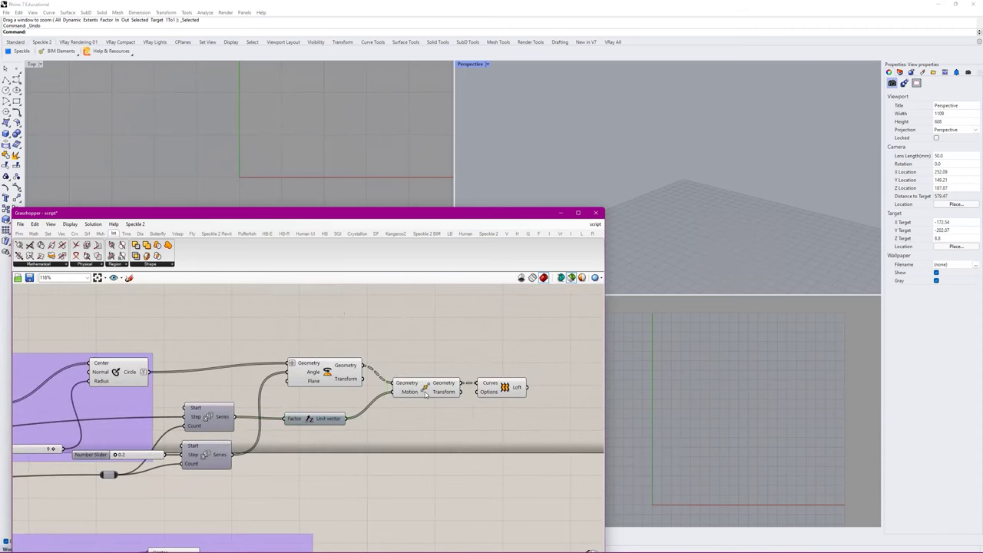
click(424, 394)
click(514, 388)
Orbit the view to ground level and add an empty Panel beside Unit vector
right_drag(720, 236, 691, 251)
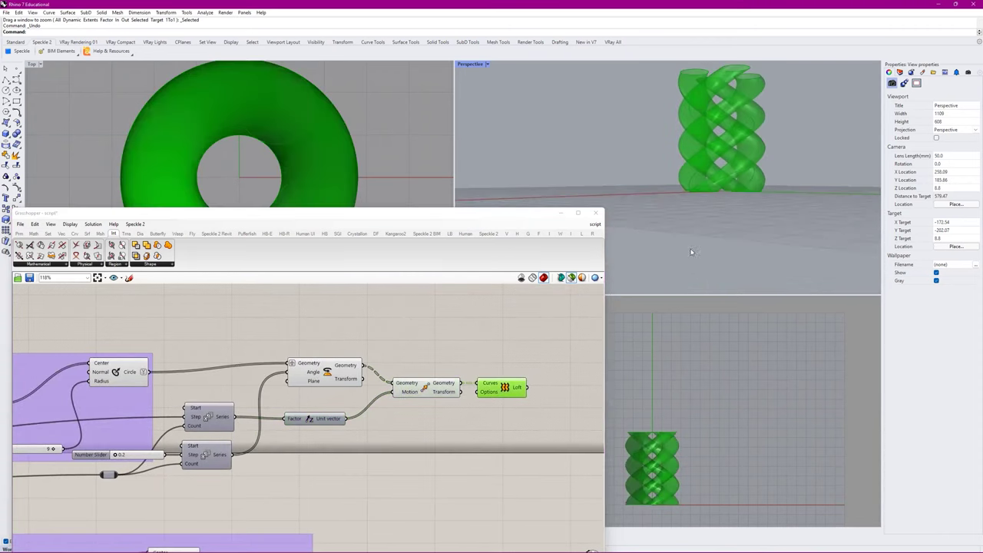
scroll(403, 386, up, 2)
double_click(346, 422)
Add a Panel showing the Unit vector output and place it below Move
text(panel)
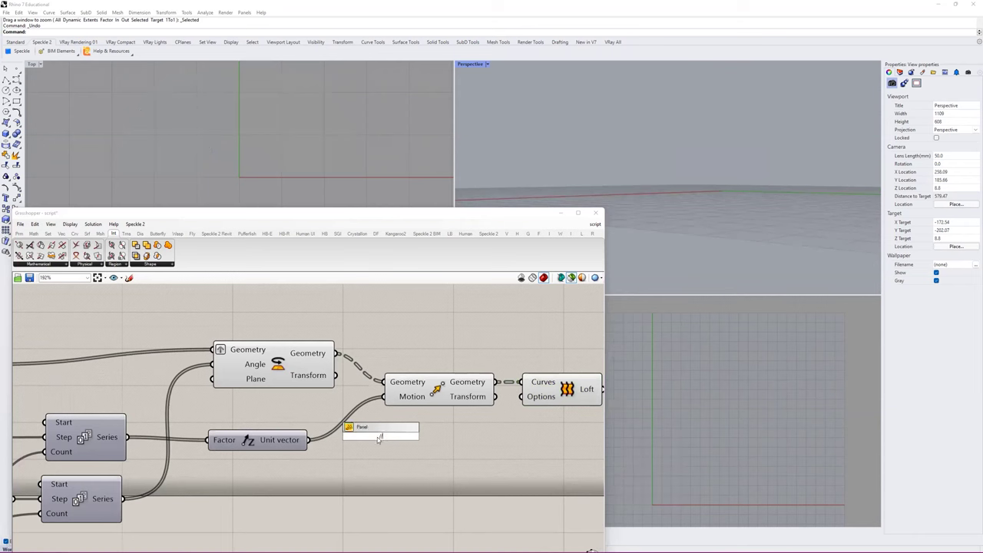
key(Return)
drag(312, 443, 358, 443)
scroll(358, 443, down, 3)
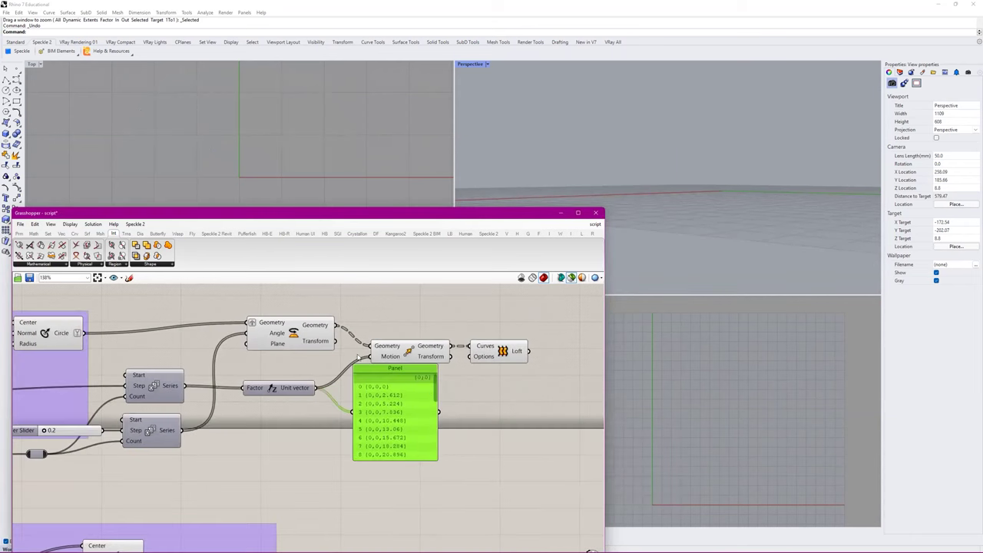
drag(393, 387, 427, 404)
Preview the Loft, orbiting the view, with the step slider at 0 then 0.1
click(486, 355)
right_drag(661, 253, 699, 219)
right_drag(233, 373, 293, 375)
scroll(109, 432, up, 1)
drag(110, 432, 109, 432)
mouse_move(676, 230)
right_down()
mouse_move(701, 217)
mouse_move(688, 222)
right_up()
Push the step to 3.8 for stacked rings, then lower it back to 0.3
drag(105, 433, 131, 432)
right_drag(652, 228, 720, 219)
scroll(720, 219, up, 5)
drag(131, 432, 107, 431)
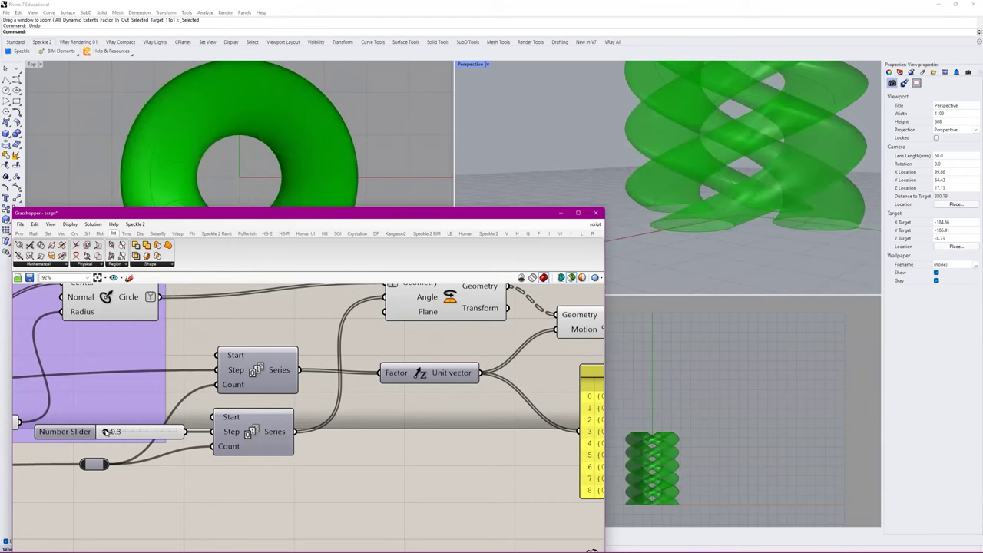
scroll(323, 437, down, 4)
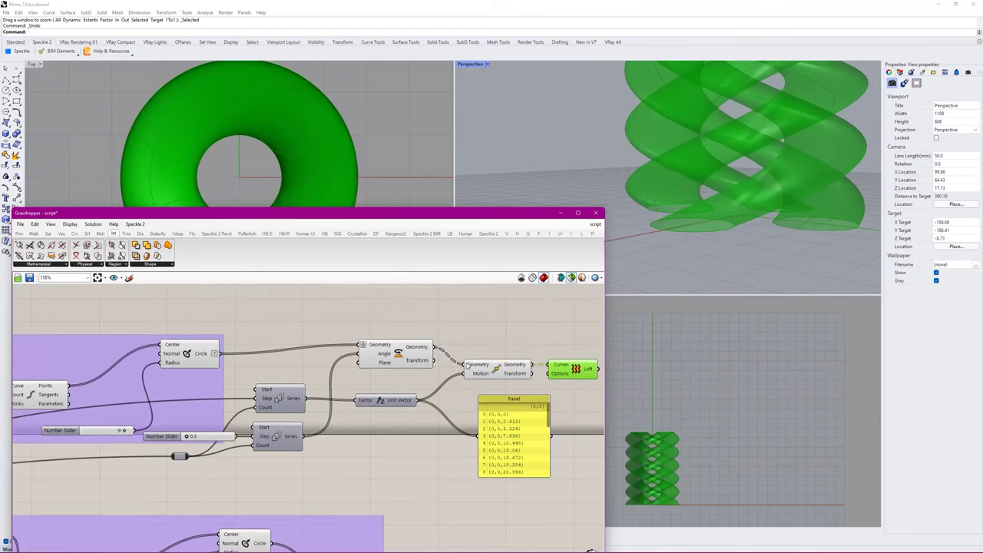
scroll(432, 379, down, 3)
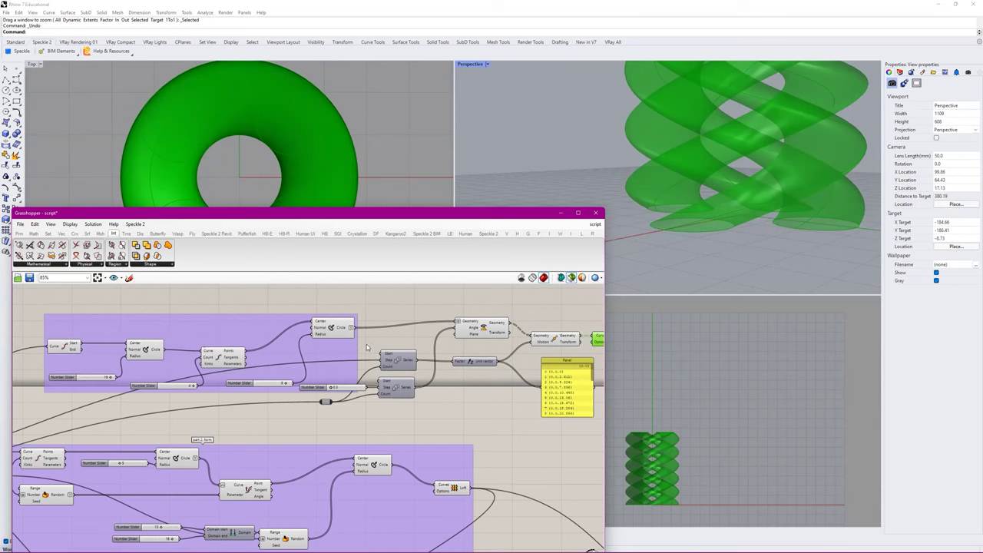
Preview the moved circles, the original circles and the rotated circles in turn
right_drag(409, 351, 330, 354)
click(486, 344)
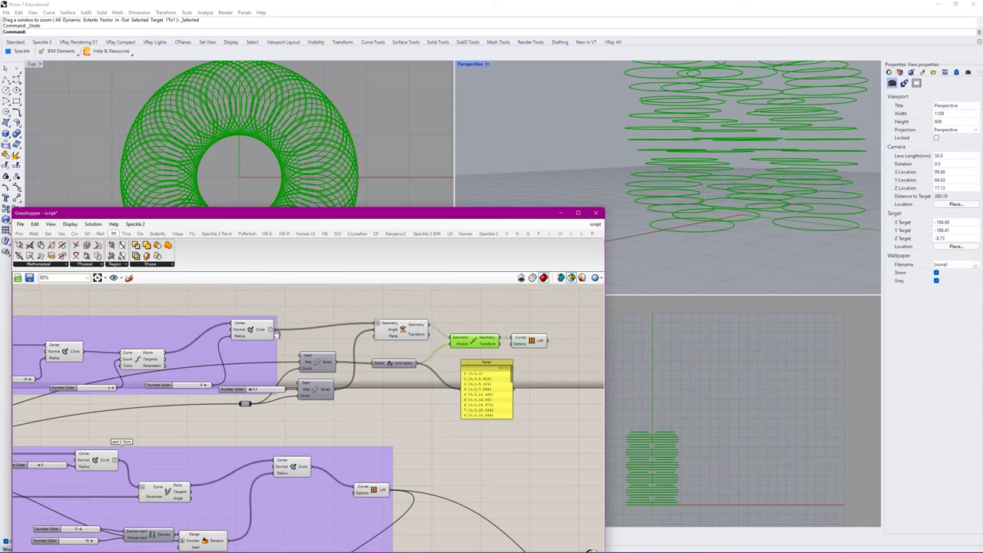
scroll(275, 334, up, 3)
click(286, 331)
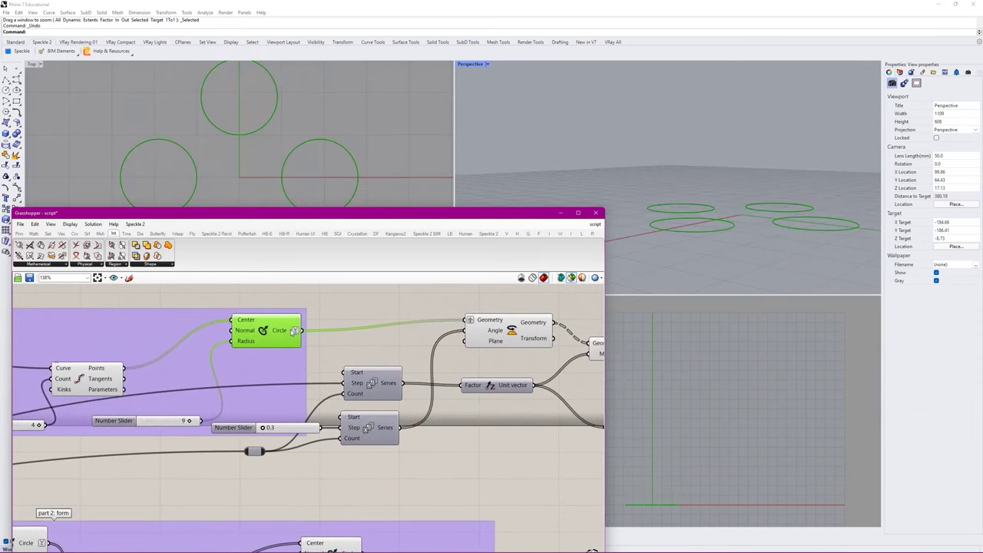
right_drag(224, 352, 295, 347)
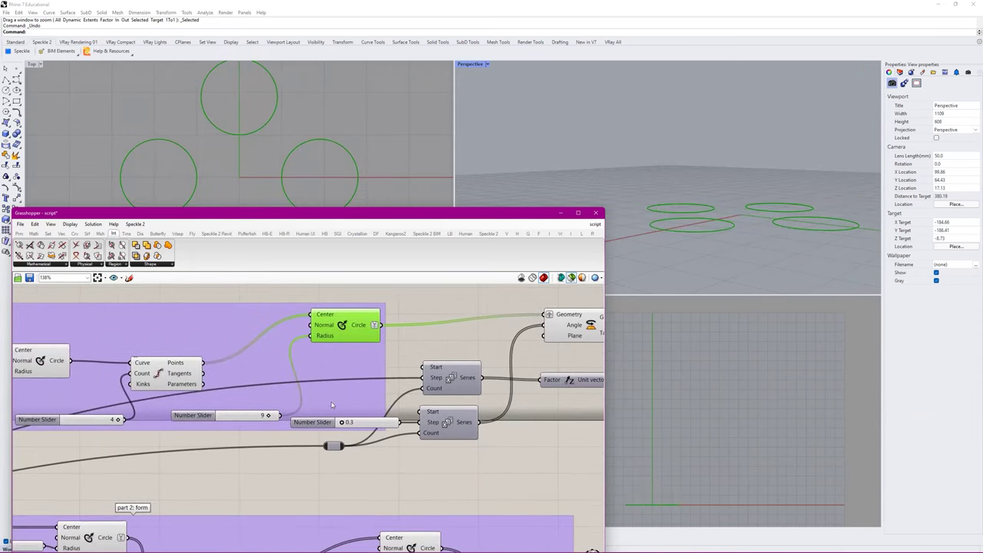
mouse_move(357, 360)
right_down()
mouse_move(333, 335)
mouse_move(349, 365)
right_up()
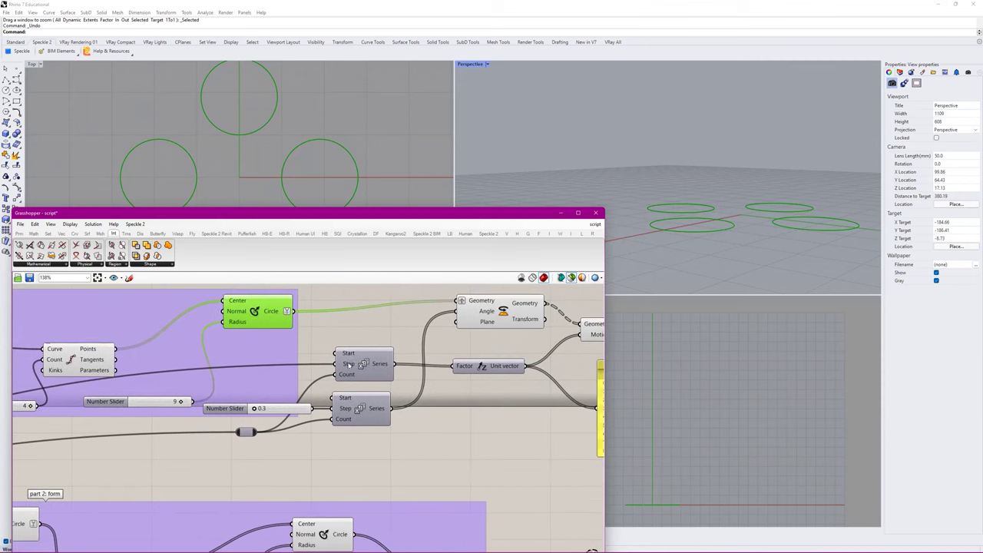
click(503, 313)
right_drag(564, 322, 463, 351)
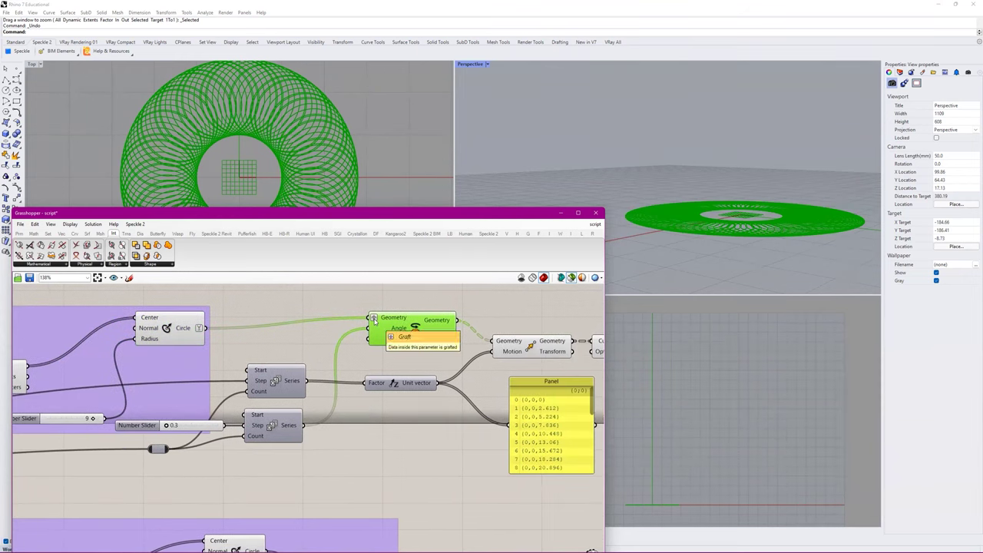
Ungraft Rotate's Geometry input, preview the loft, then graft and ungraft Move's Geometry
right_click(374, 319)
click(400, 383)
right_drag(527, 336, 390, 334)
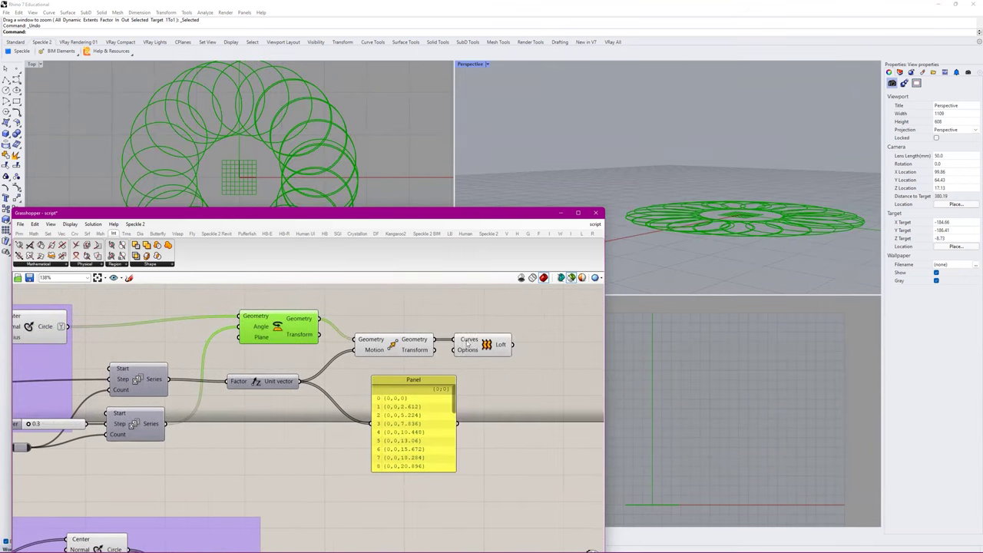
click(470, 344)
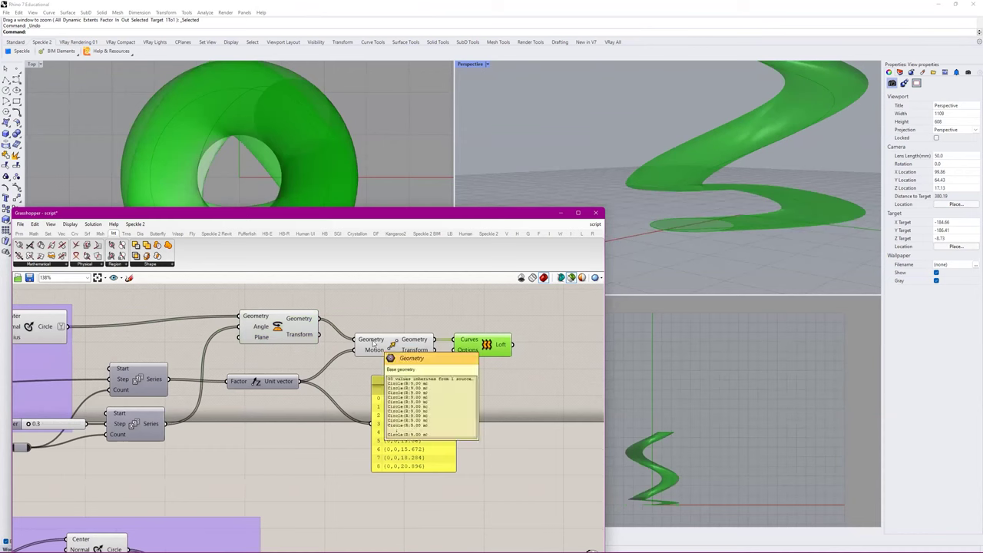
right_click(374, 344)
click(403, 408)
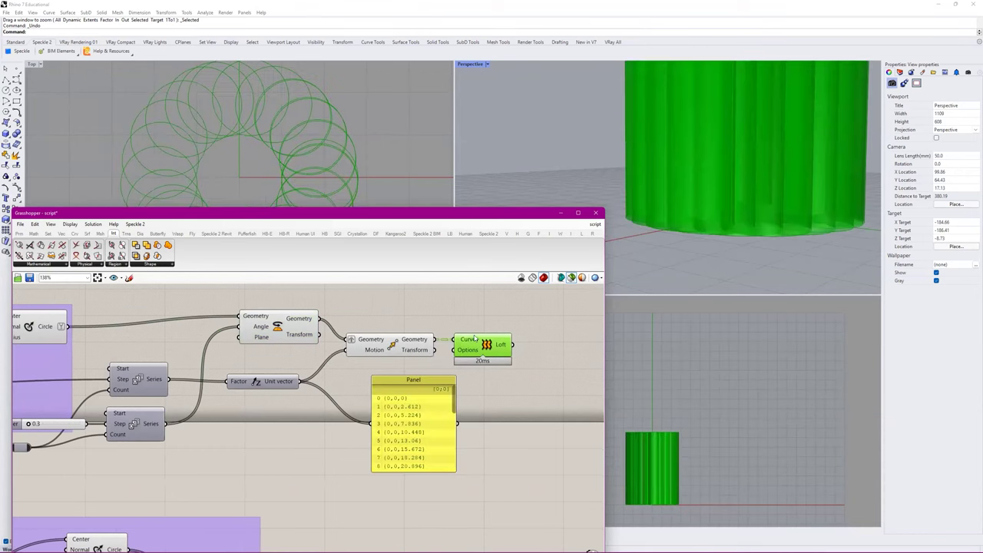
right_click(351, 342)
click(387, 404)
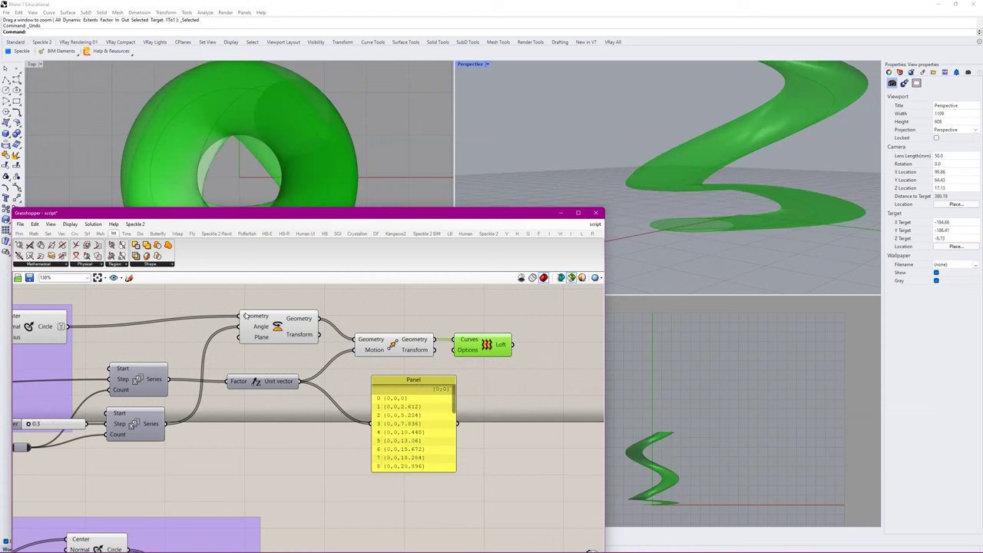
Graft the circles entering Rotate and rearrange both Series components beside it
right_click(241, 315)
click(263, 379)
right_drag(239, 317, 254, 316)
drag(154, 423, 192, 329)
drag(286, 324, 293, 303)
click(187, 339)
drag(187, 339, 204, 314)
drag(160, 384, 207, 386)
Preview the rotated circles, the moved circles, then the braided lofted tower
click(261, 305)
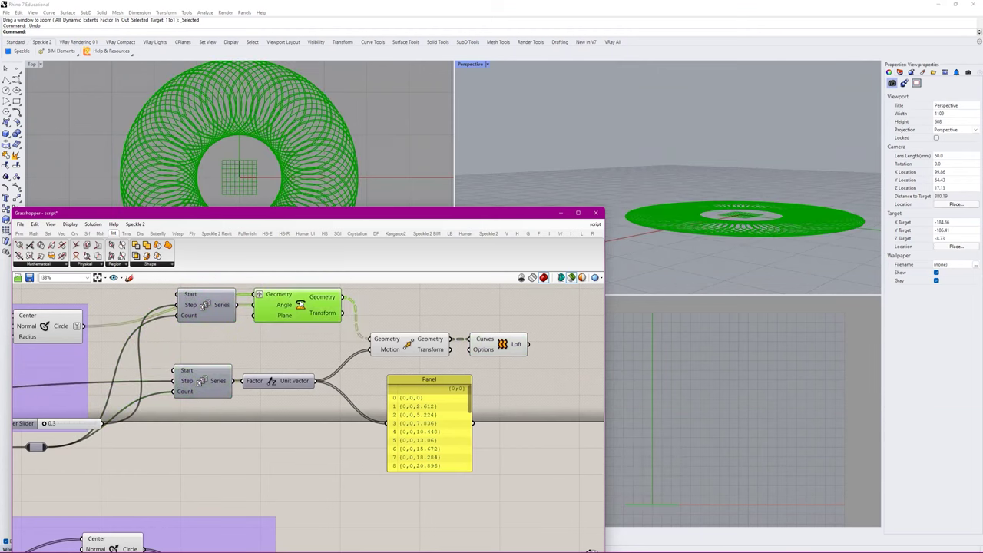
click(266, 388)
click(408, 346)
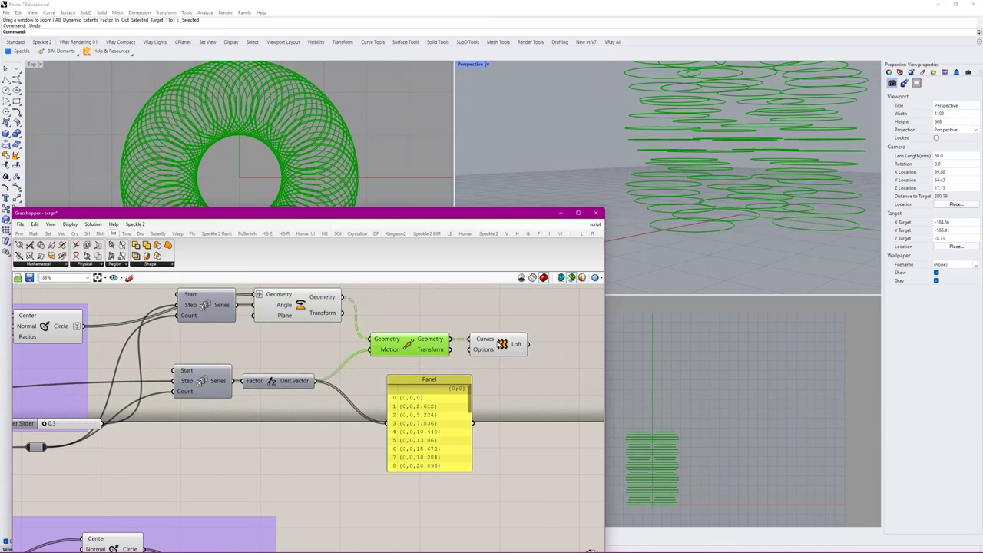
click(501, 344)
scroll(732, 235, down, 3)
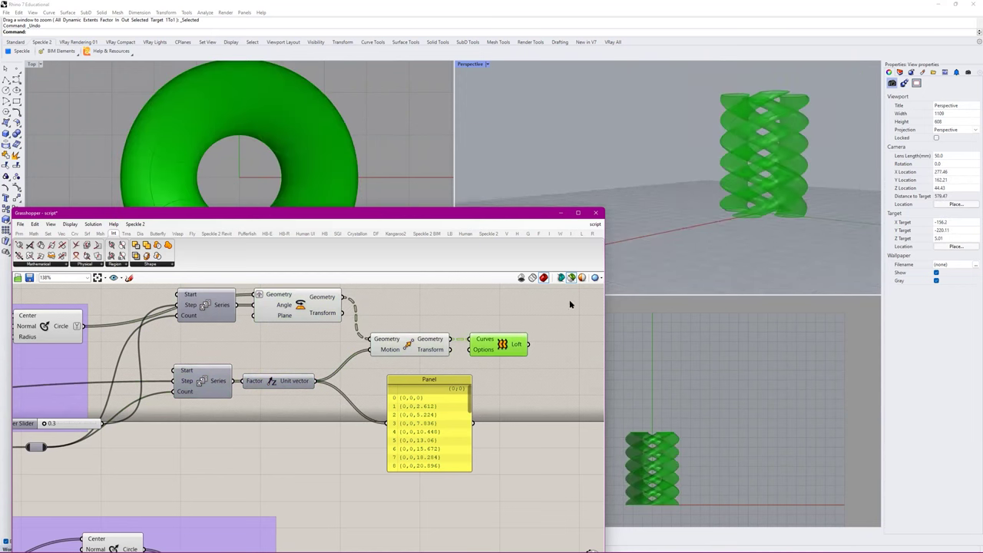
Delete the vector Panel, move the relay node beside the slider, and preview the final loft
key(ctrl+z)
right_drag(423, 367, 470, 366)
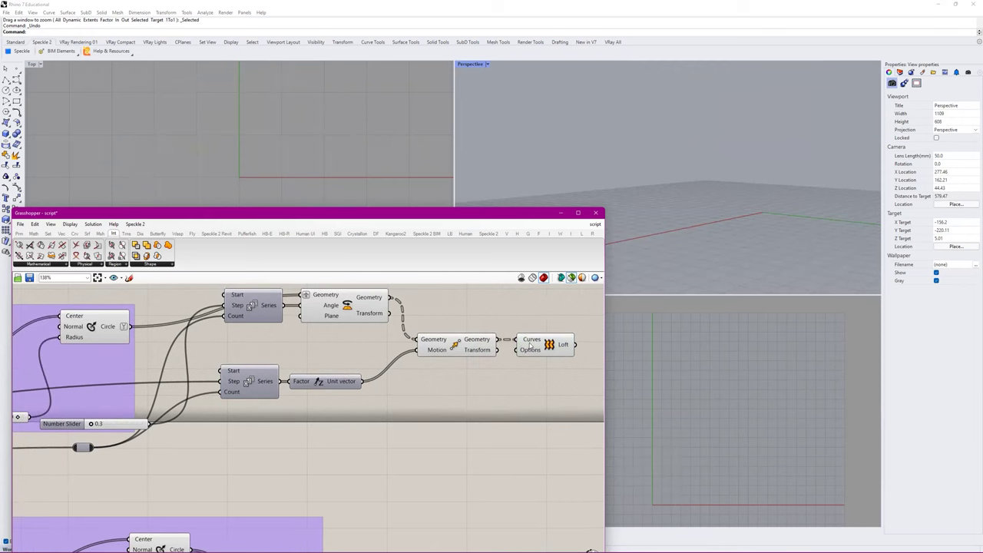
right_drag(336, 383, 388, 376)
drag(135, 439, 200, 390)
click(142, 415)
click(300, 373)
right_drag(461, 370, 337, 371)
click(483, 338)
scroll(188, 393, up, 2)
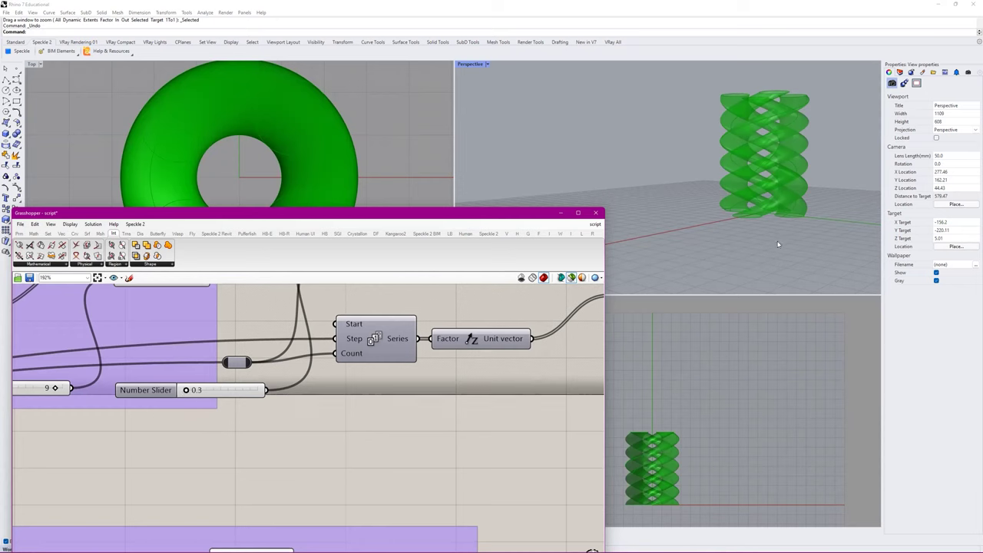
Raise the twist slider to 50.4 to twist the towers further
drag(185, 390, 229, 397)
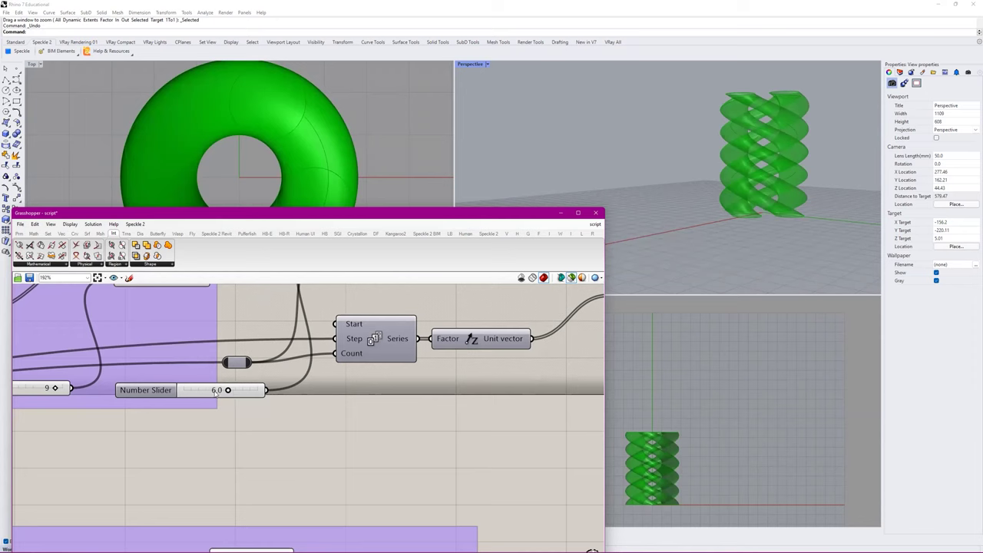
double_click(169, 390)
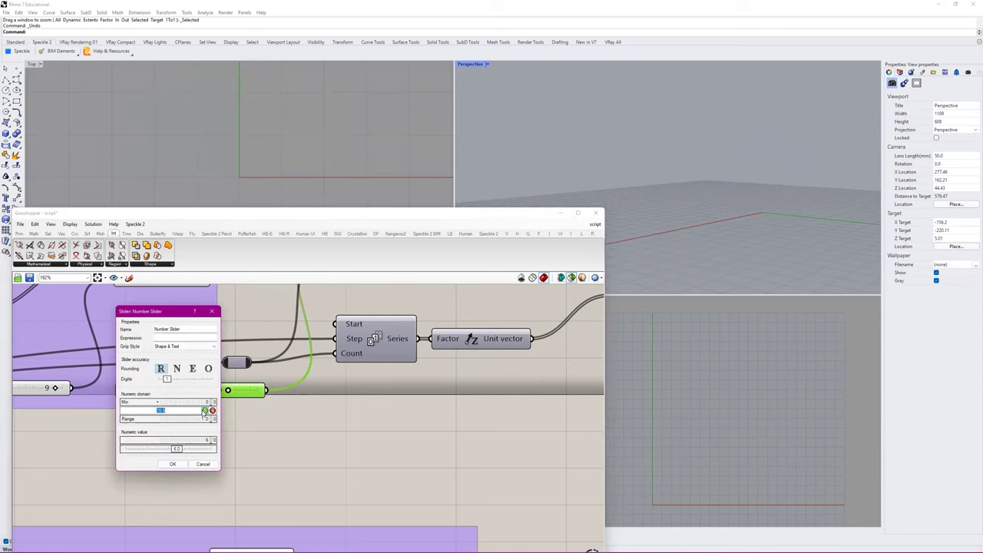
click(173, 464)
scroll(199, 399, down, 4)
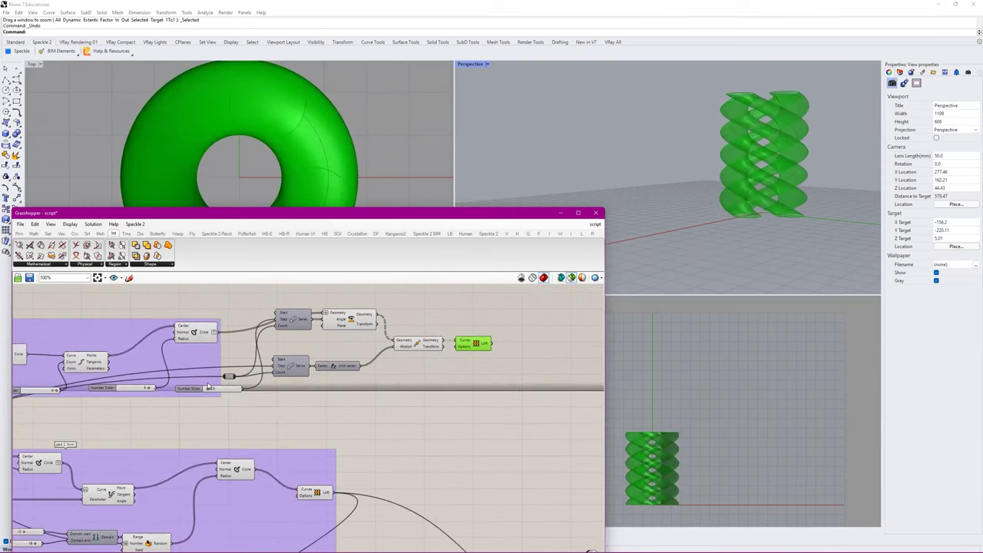
scroll(208, 388, up, 1)
drag(209, 387, 225, 386)
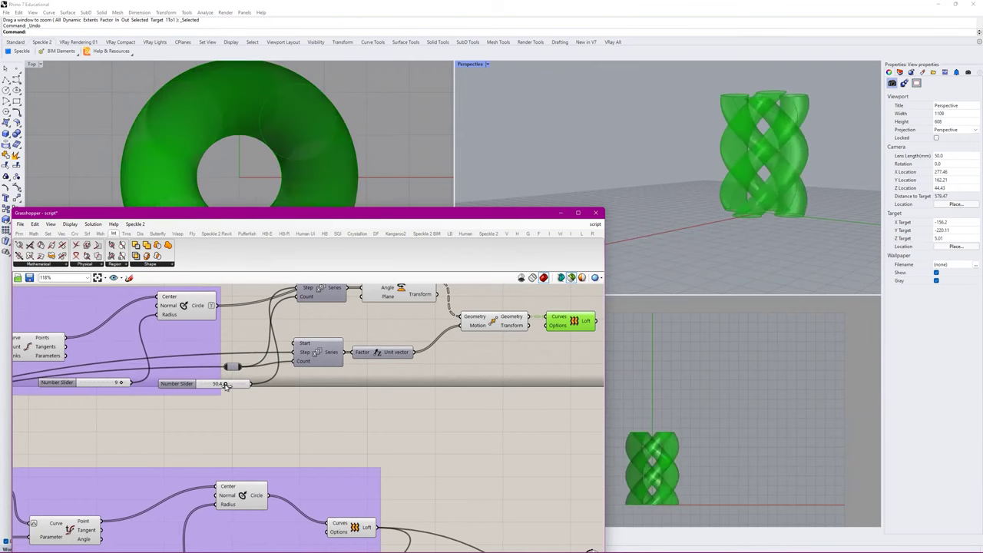
Preview the Circle component's circles and the Divide Curve division points
right_drag(721, 206, 638, 261)
scroll(191, 350, up, 1)
right_drag(191, 349, 455, 330)
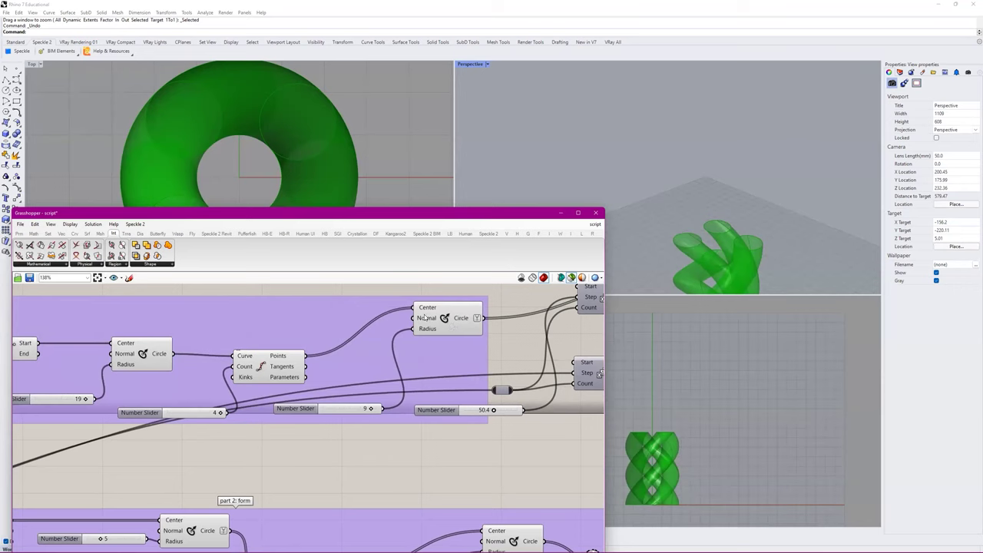
click(456, 317)
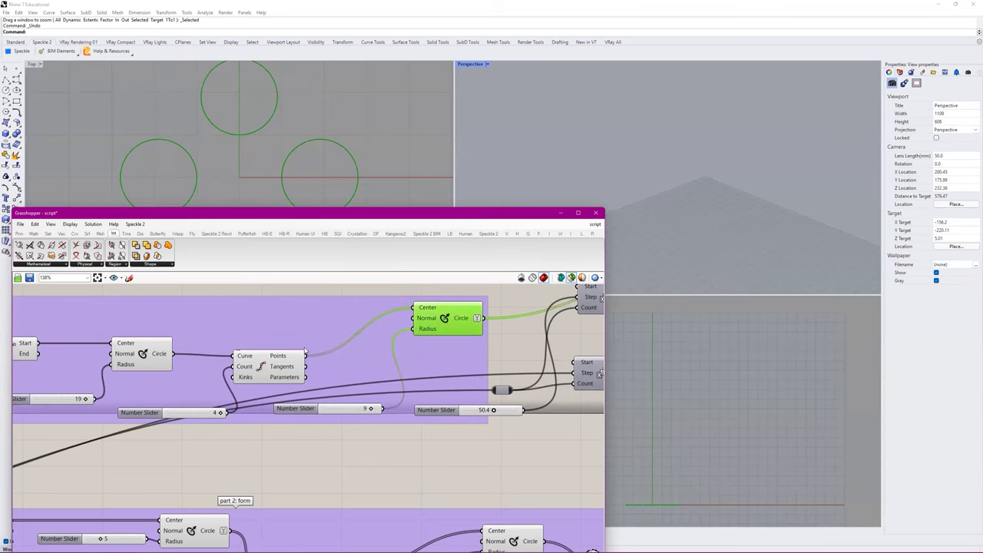
right_drag(245, 366, 301, 356)
click(301, 356)
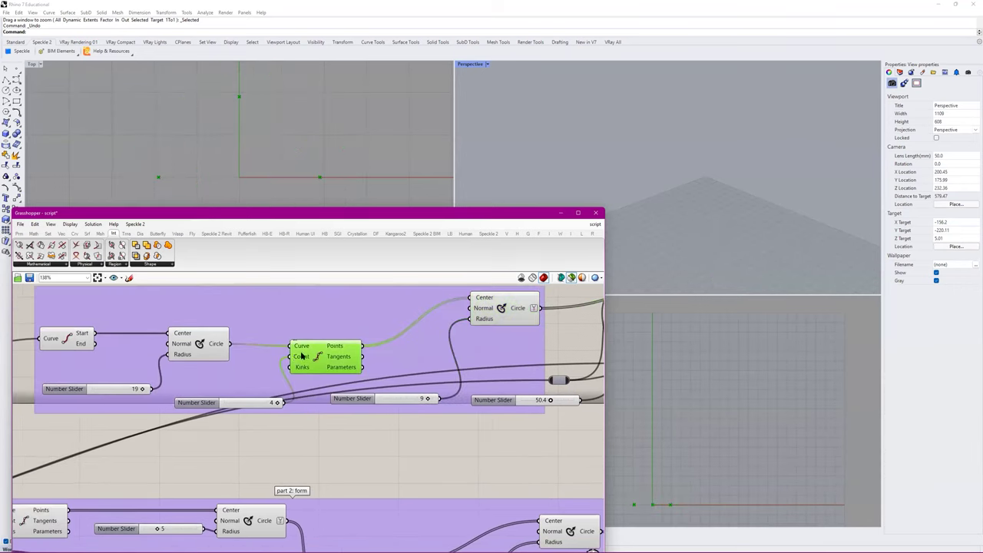
Raise the maximum of the Count slider in its settings dialog
double_click(221, 402)
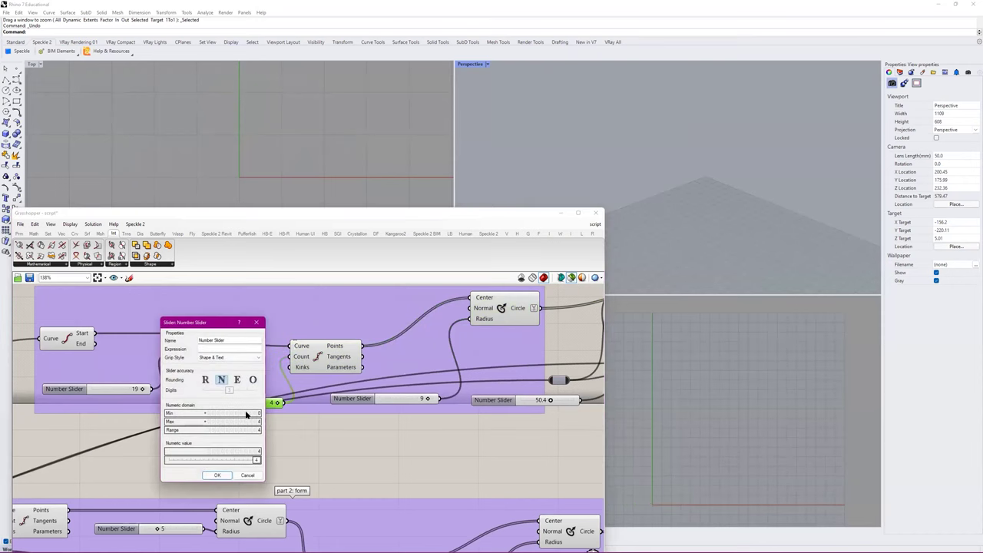
click(250, 422)
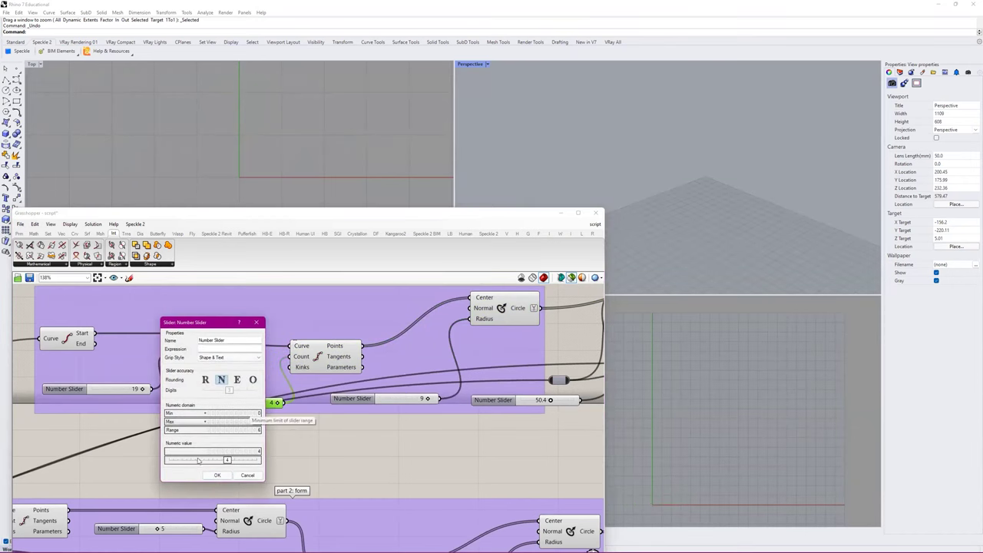
click(216, 475)
scroll(422, 376, down, 4)
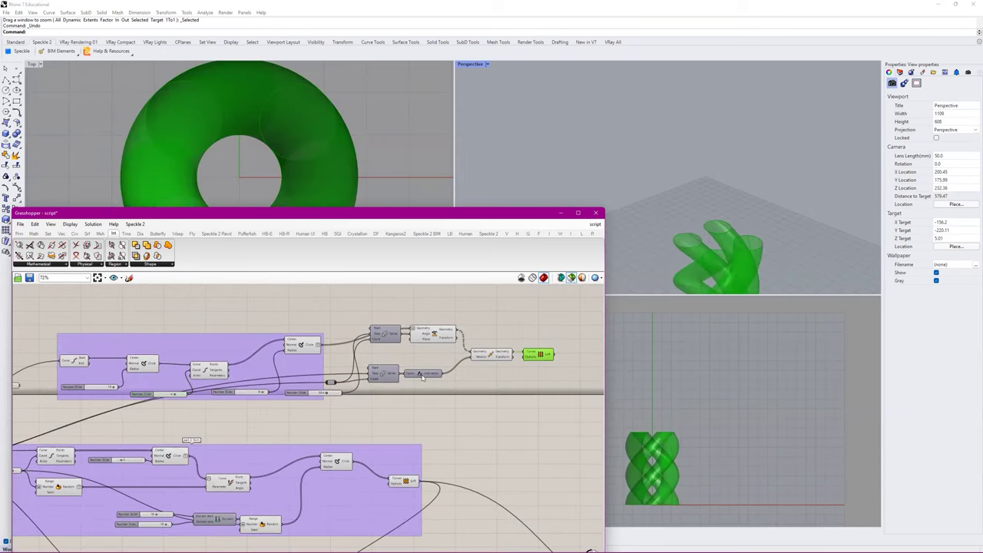
Set the division Count slider to 6 and orbit around the twisted column
scroll(174, 395, up, 3)
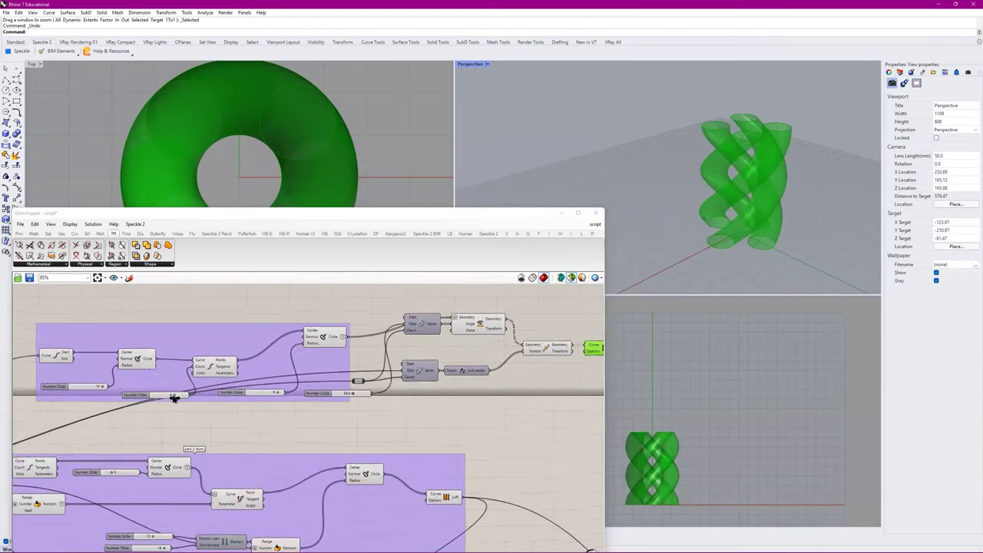
drag(177, 396, 197, 397)
right_drag(830, 186, 692, 192)
scroll(706, 163, up, 3)
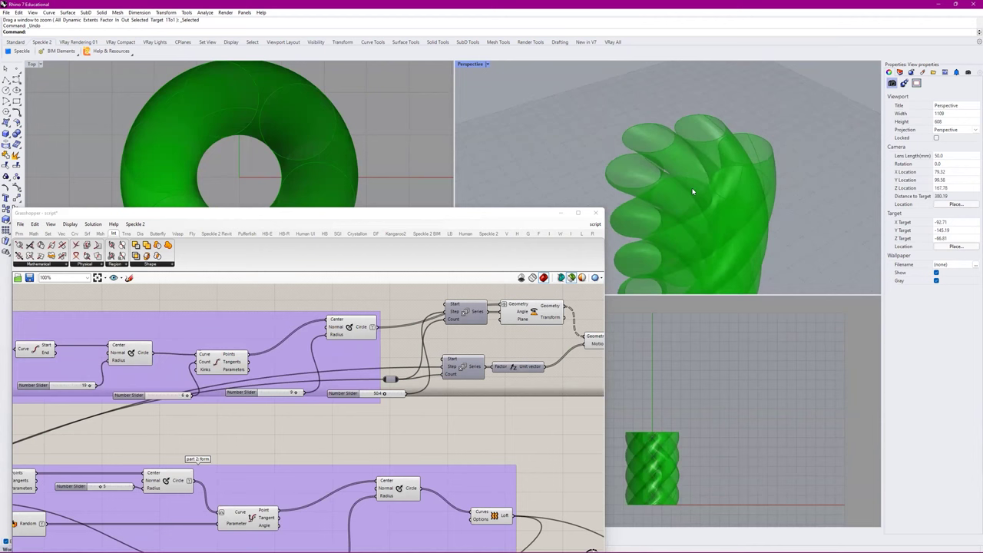
scroll(379, 396, up, 3)
Drop the twist slider to 0, then set it to 0.1
drag(379, 395, 357, 393)
right_drag(767, 169, 630, 175)
scroll(355, 374, down, 2)
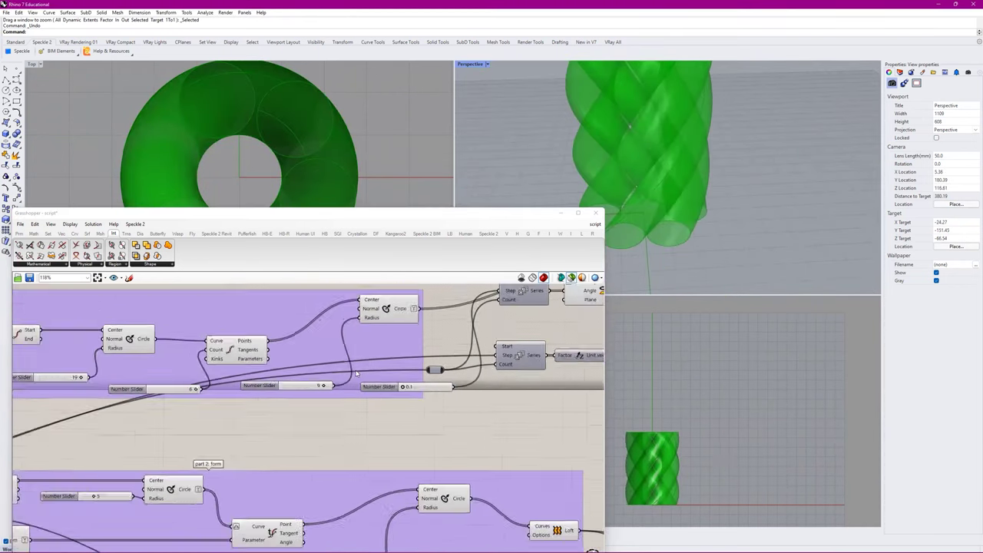
scroll(355, 373, down, 1)
Bake the Loft surfaces into the Rhino document from the radial menu
right_drag(560, 330, 450, 355)
middle_click(450, 356)
click(523, 311)
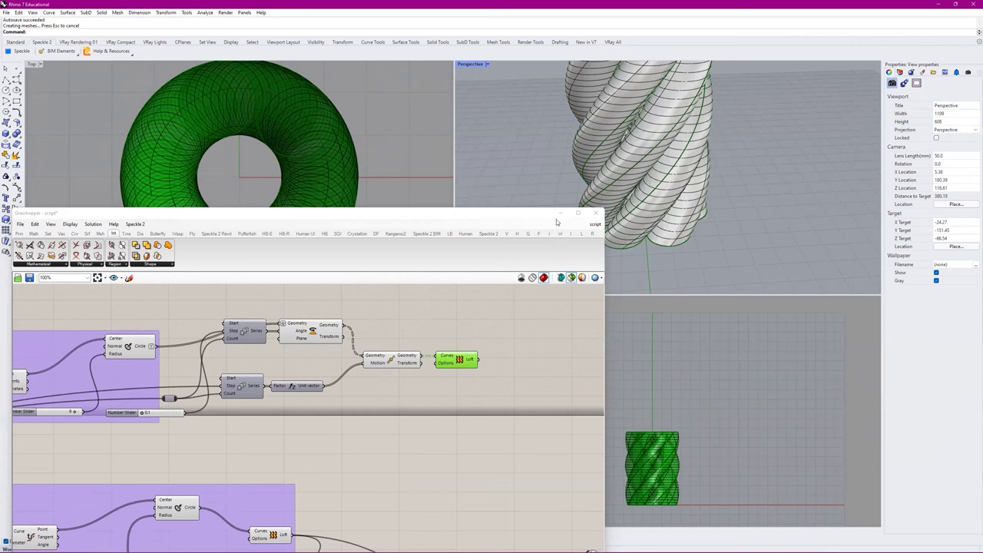
scroll(691, 212, down, 2)
right_drag(691, 212, 658, 178)
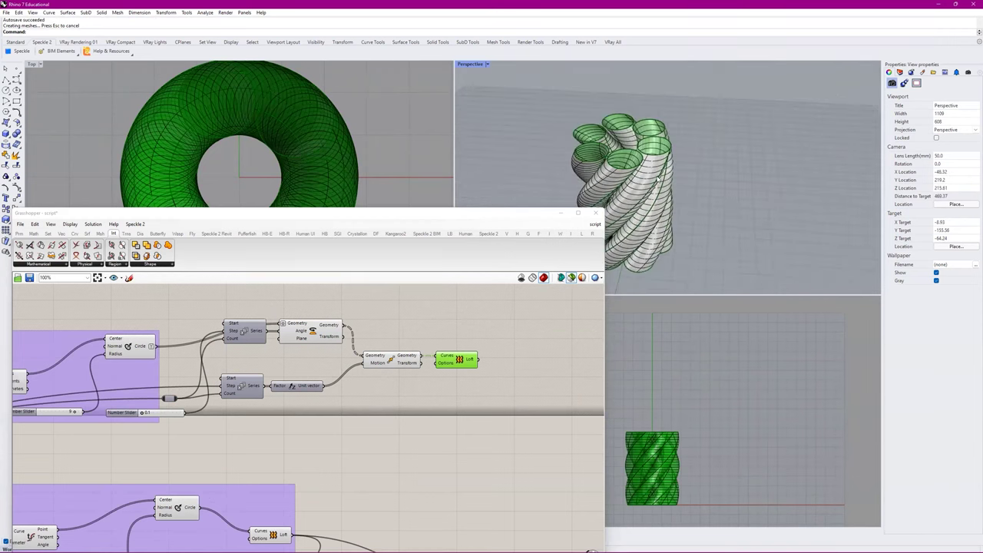
scroll(450, 322, down, 4)
Preview the top component group, then undo the baked tower geometry with Ctrl+Z
click(238, 374)
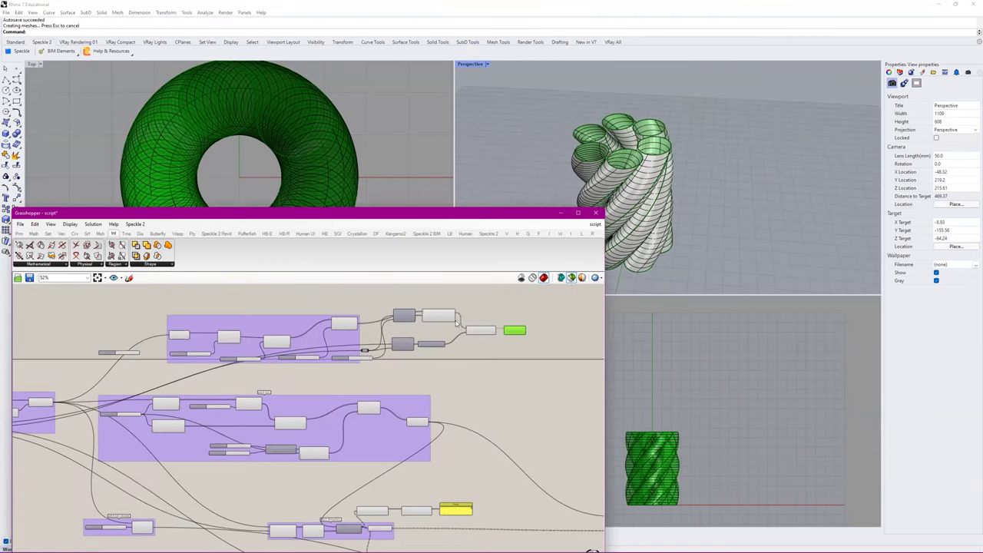
drag(238, 375, 274, 346)
right_drag(273, 345, 390, 344)
click(419, 300)
right_drag(418, 299, 268, 304)
click(720, 267)
key(ctrl+z)
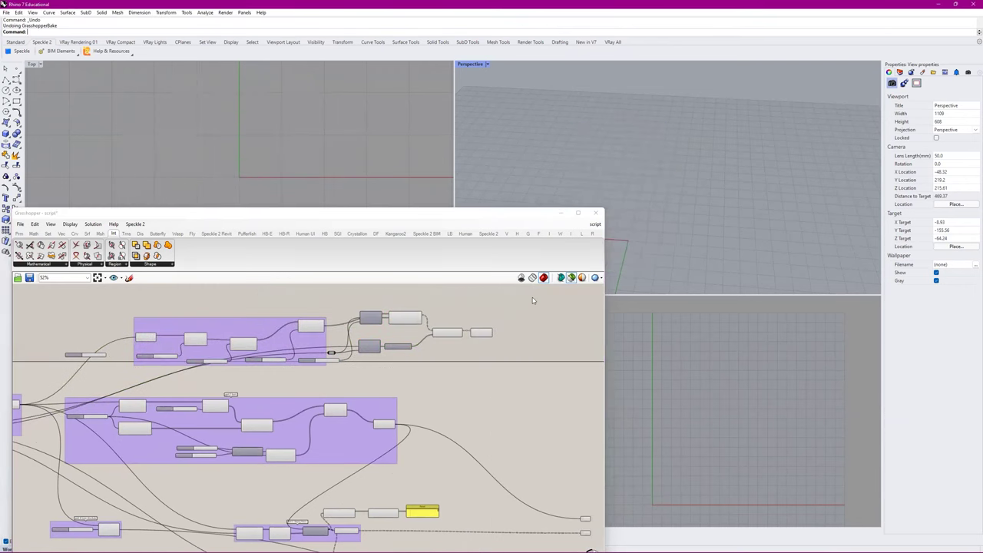
Preview the Loft component and orbit to inspect the tower
scroll(532, 307, up, 3)
click(487, 329)
right_drag(487, 328, 413, 314)
scroll(412, 313, down, 3)
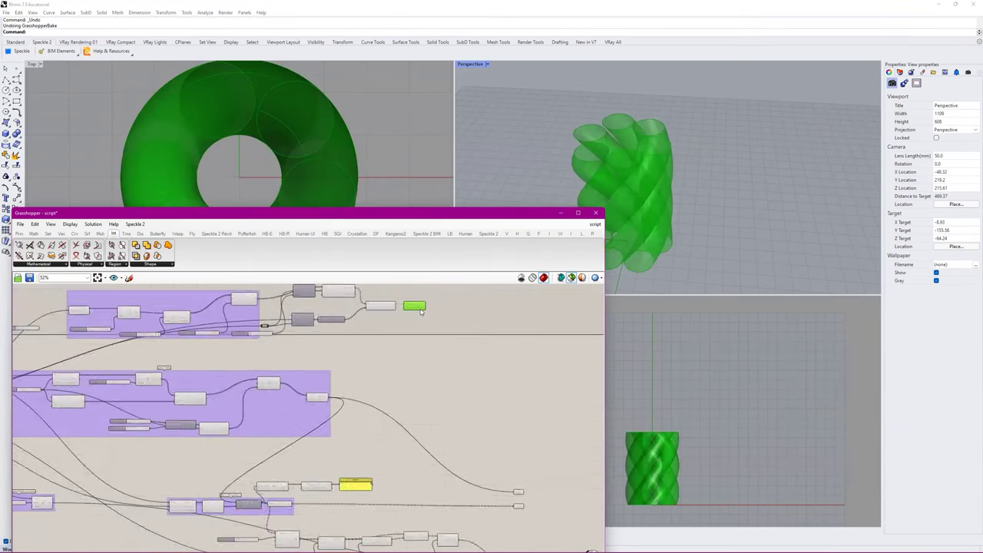
scroll(436, 306, up, 4)
scroll(438, 309, down, 1)
right_drag(645, 192, 691, 196)
Reduce the circle Radius slider from 19 to 9
click(393, 354)
scroll(392, 355, down, 1)
right_drag(392, 355, 476, 397)
scroll(476, 397, down, 3)
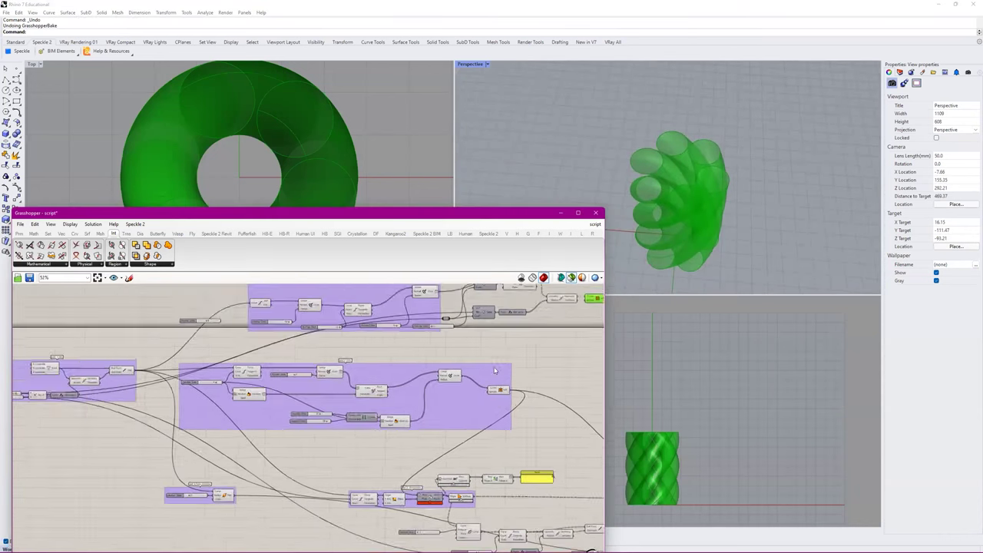
scroll(577, 322, up, 7)
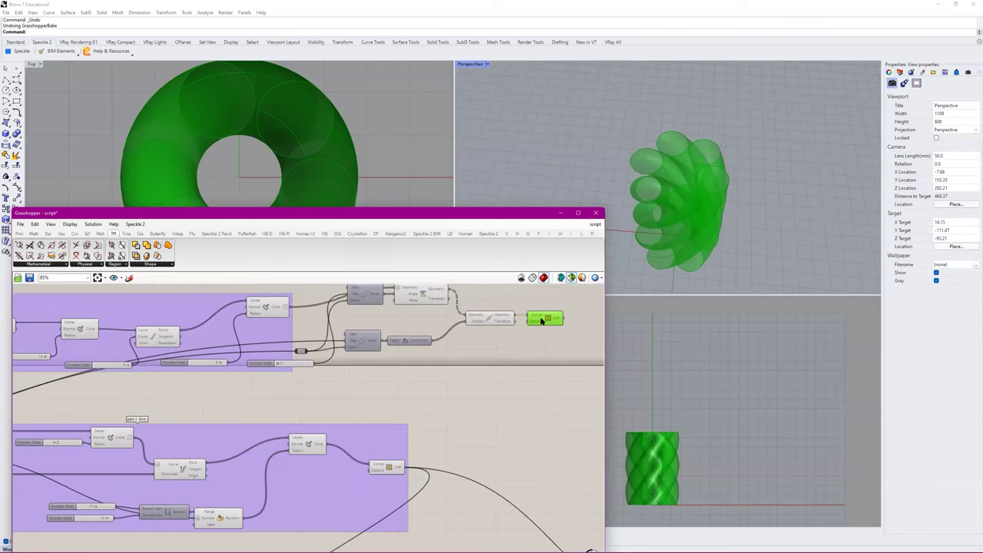
right_drag(705, 232, 695, 245)
scroll(421, 344, down, 4)
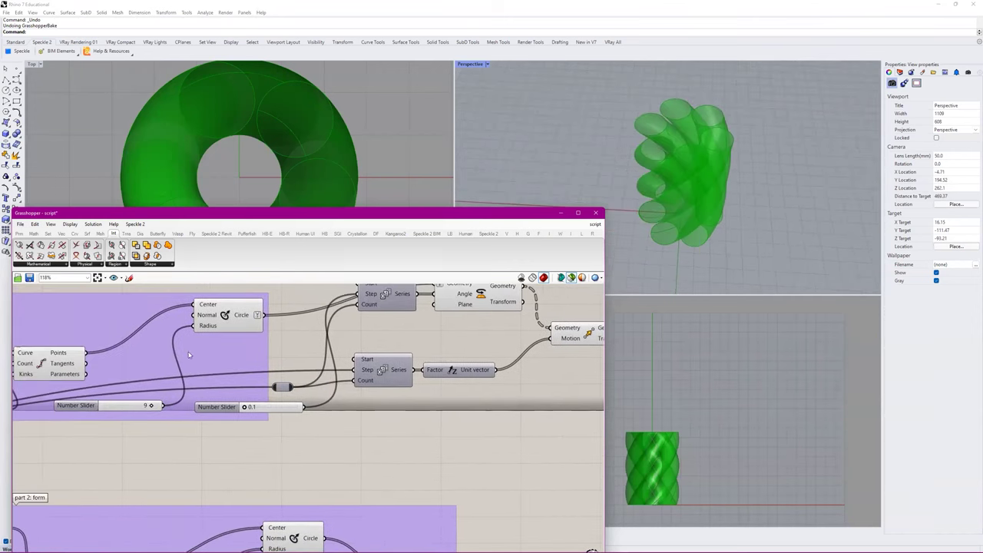
right_drag(100, 360, 269, 380)
scroll(269, 380, up, 4)
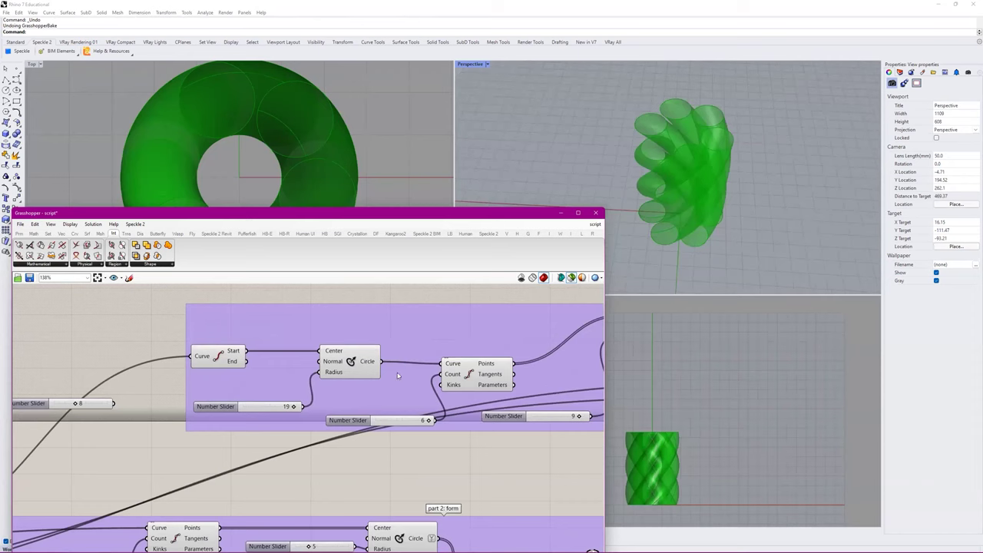
drag(291, 407, 268, 409)
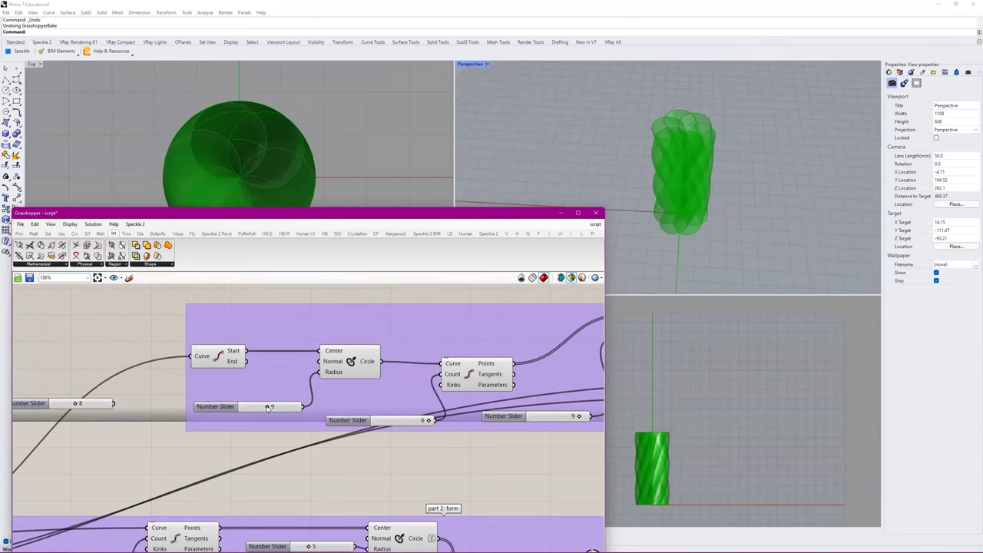
scroll(343, 393, down, 5)
scroll(414, 382, down, 3)
Add a Brep parameter beside the Loft and connect the Loft output to it
scroll(462, 373, up, 4)
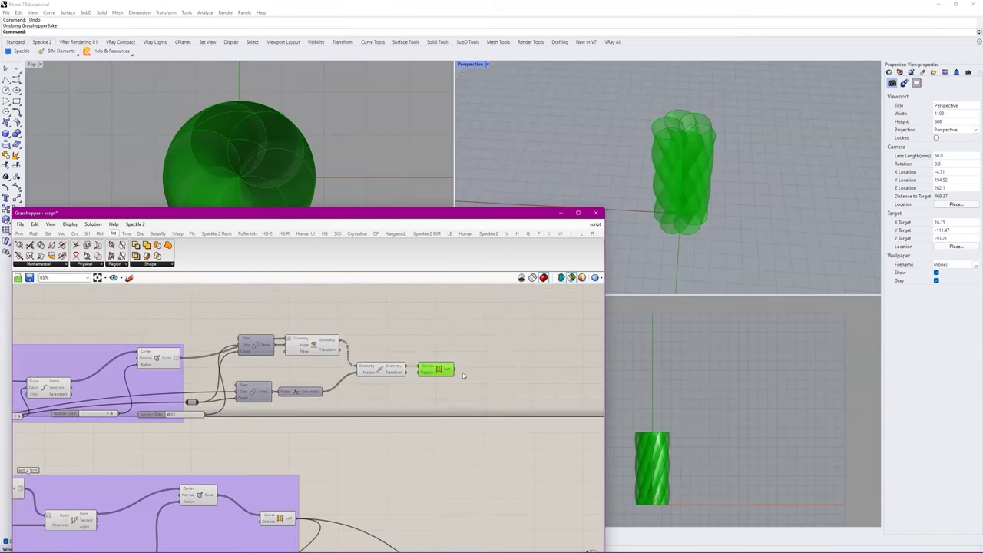
double_click(462, 372)
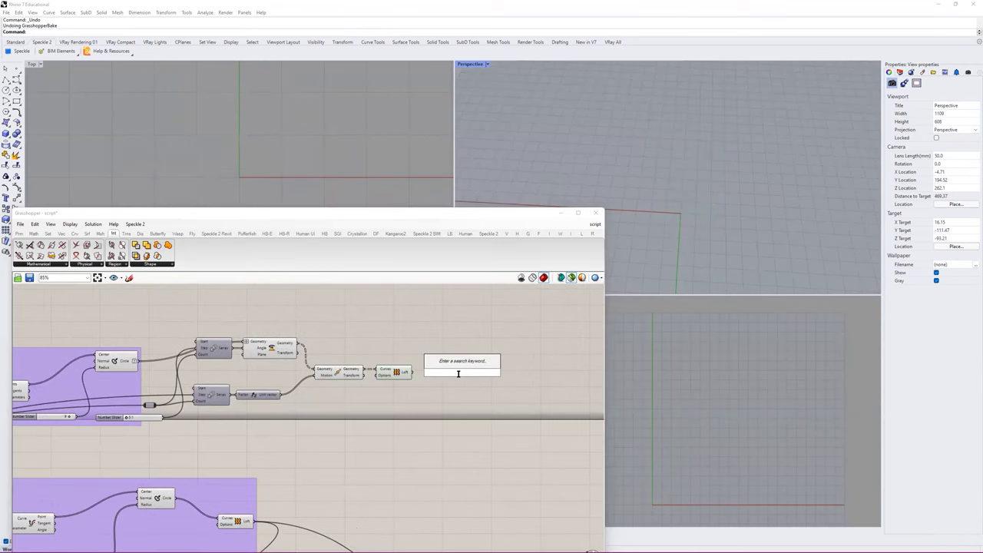
text(brep)
key(Return)
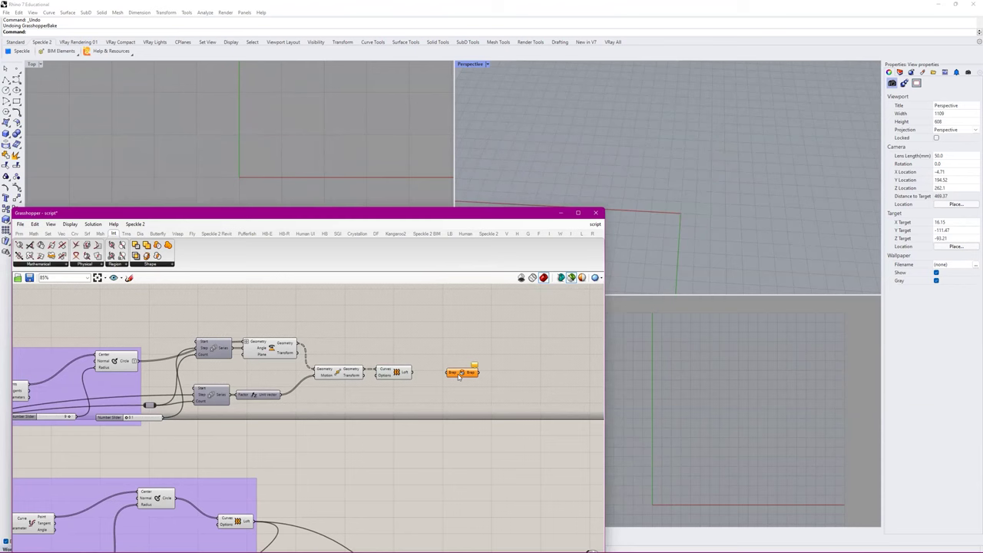
scroll(412, 373, up, 4)
drag(412, 373, 469, 372)
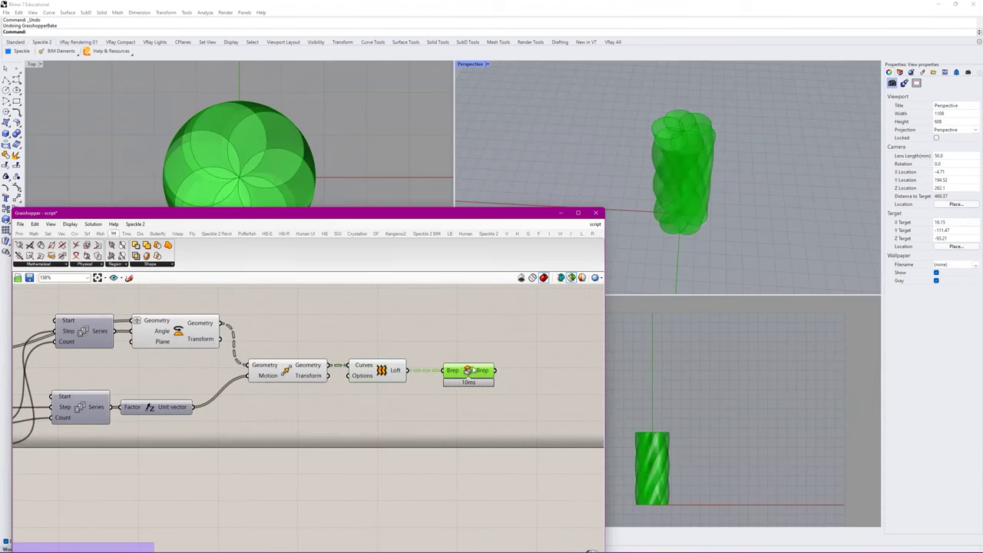
Add a Solid Union component after the Brep parameter
double_click(478, 376)
text(solid uni)
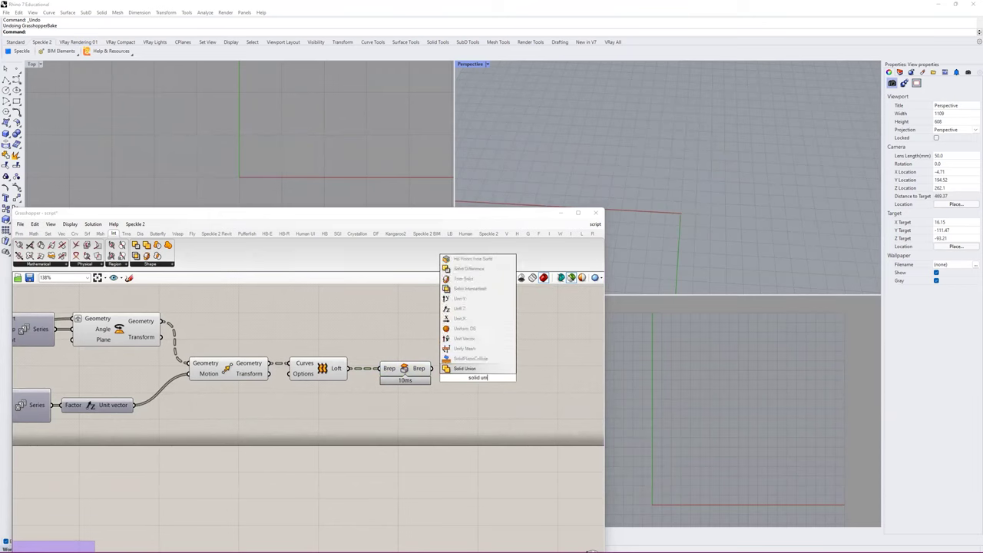
click(465, 358)
click(463, 376)
click(533, 361)
Attach a panel showing the Solid Union result and check the component's options
double_click(537, 365)
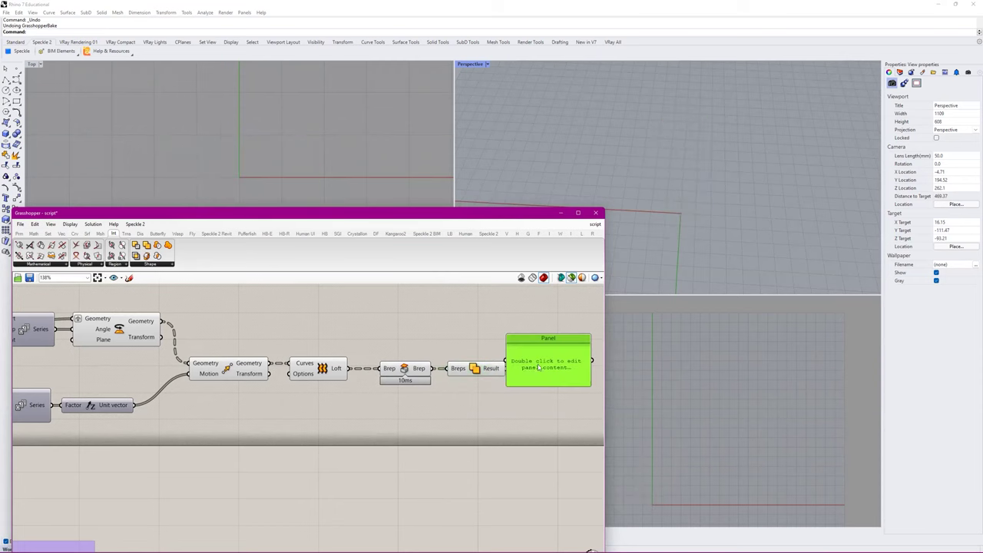
right_drag(461, 368, 407, 353)
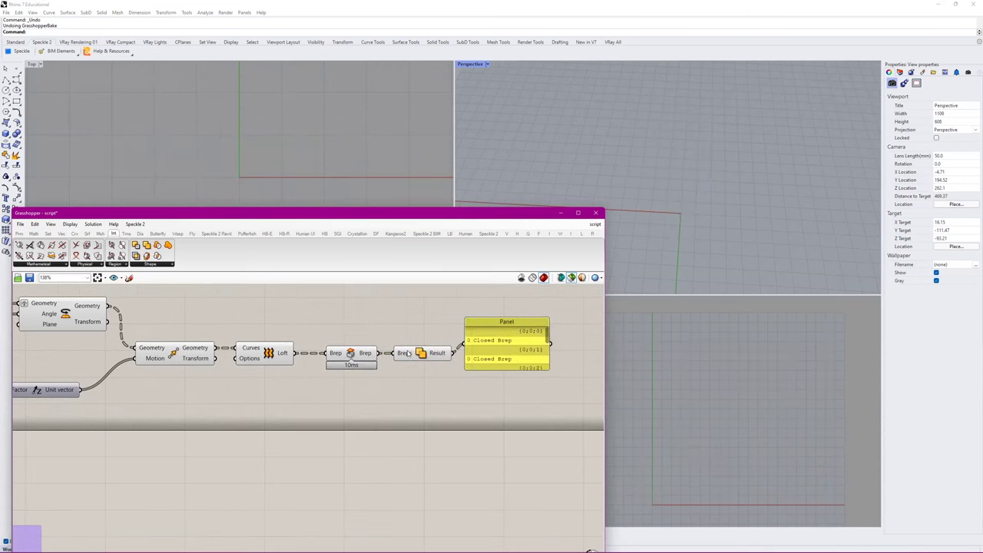
click(407, 353)
right_click(405, 352)
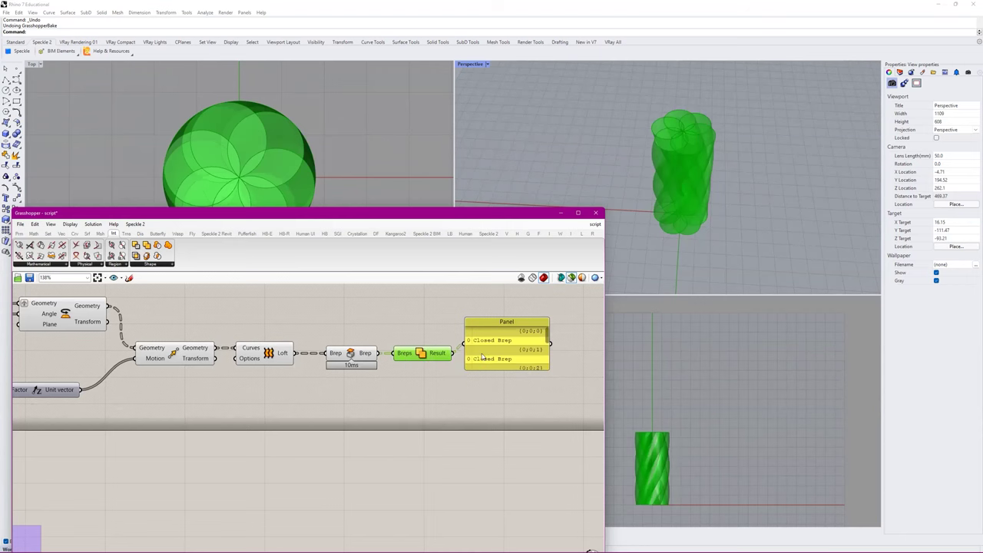
scroll(495, 341, down, 4)
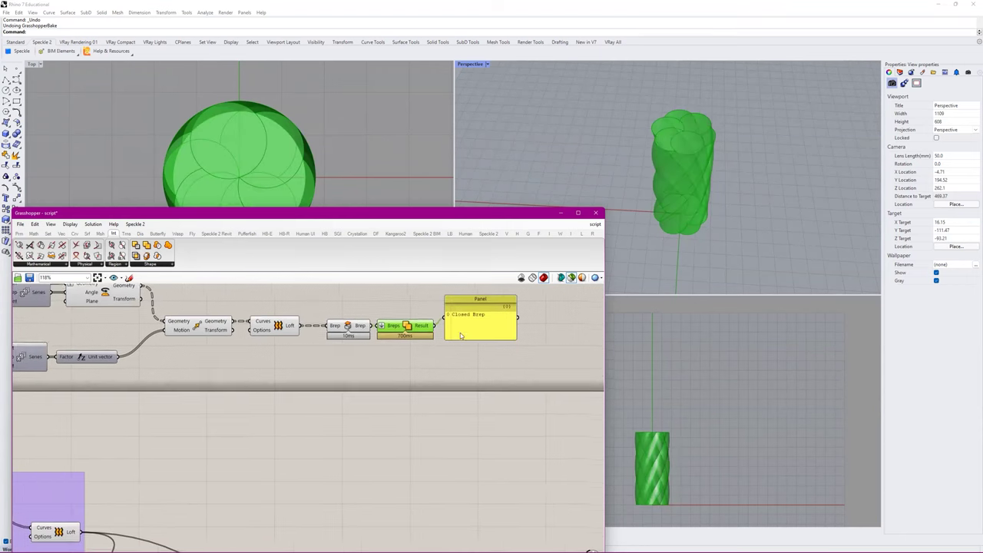
drag(376, 454, 135, 513)
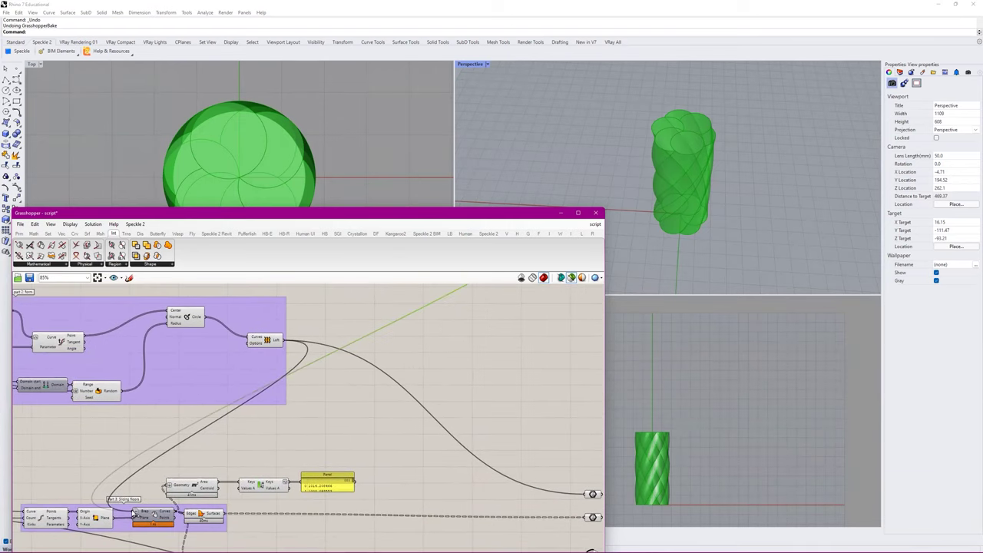
Preview the floor-slicing section results and the slicing planes
scroll(123, 504, up, 1)
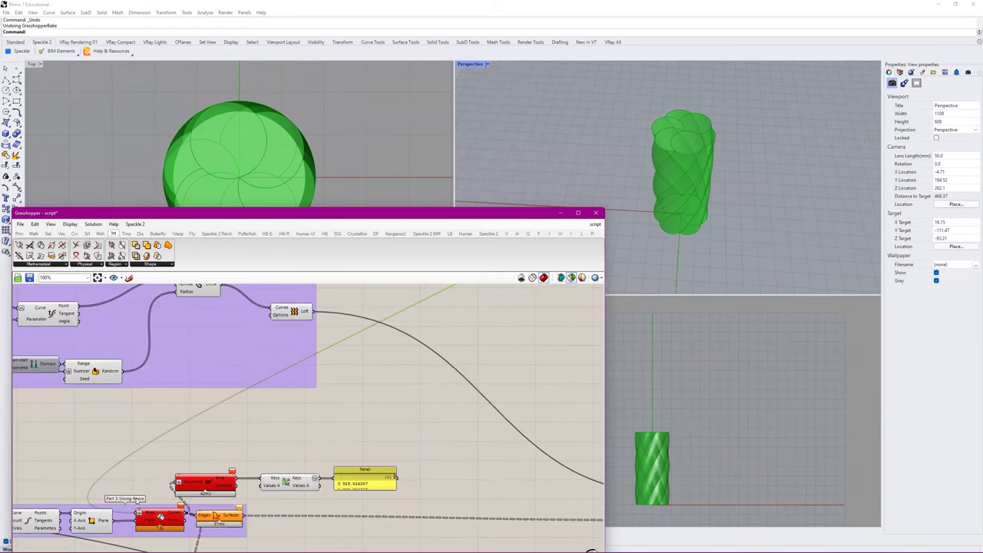
scroll(185, 443, up, 2)
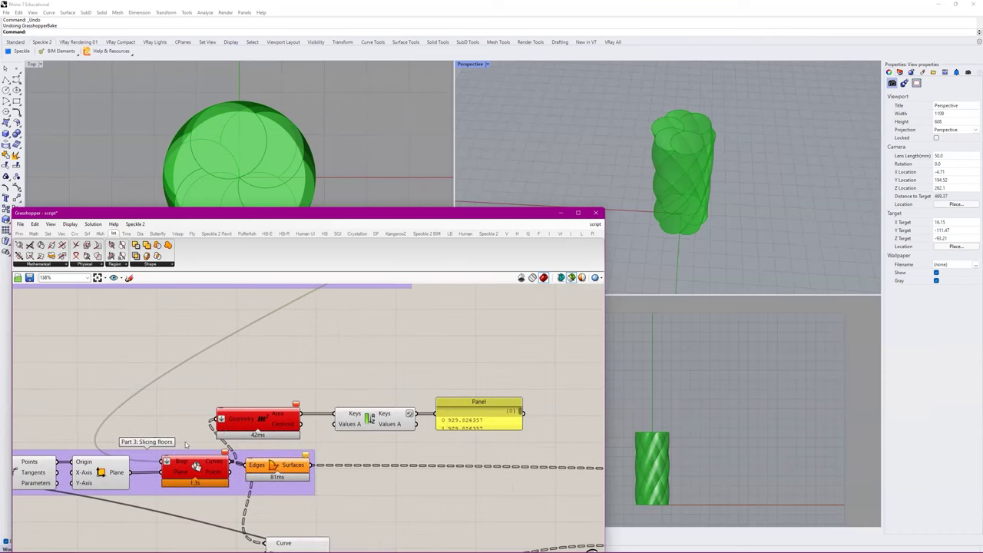
click(184, 463)
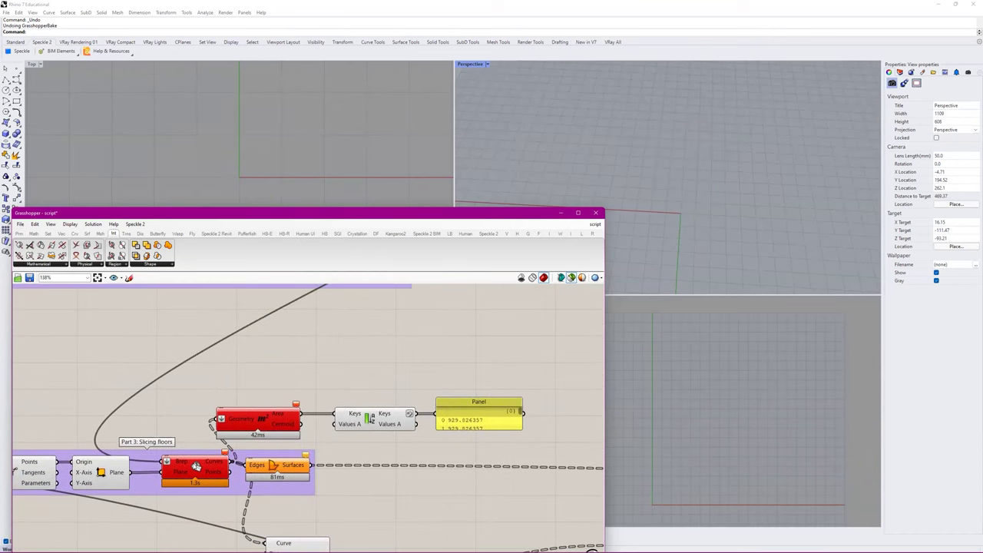
scroll(642, 208, down, 4)
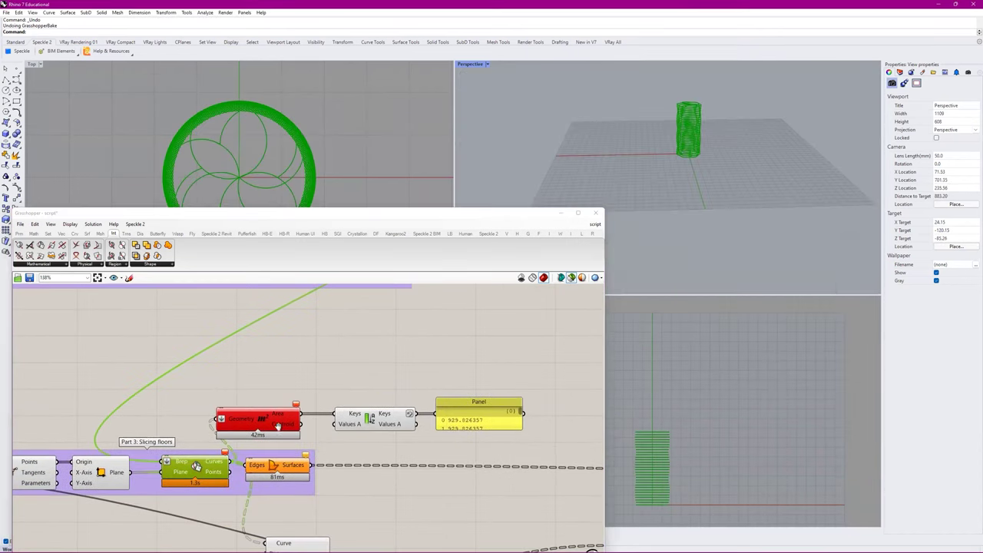
right_drag(134, 462, 304, 437)
click(273, 449)
scroll(691, 112, up, 5)
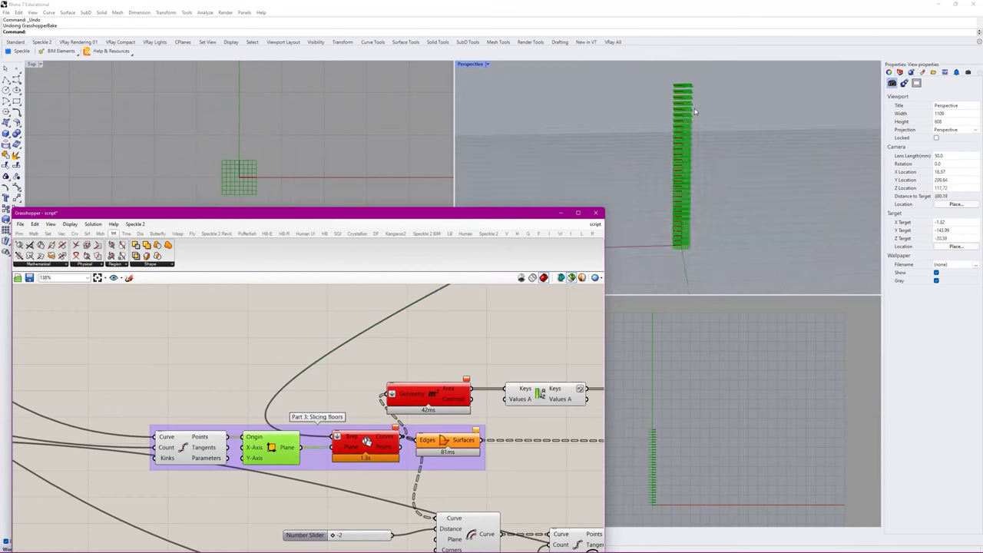
scroll(364, 426, down, 4)
Preview the unioned twisted tower and orbit to inspect it
right_drag(364, 426, 466, 315)
scroll(466, 315, up, 3)
click(466, 315)
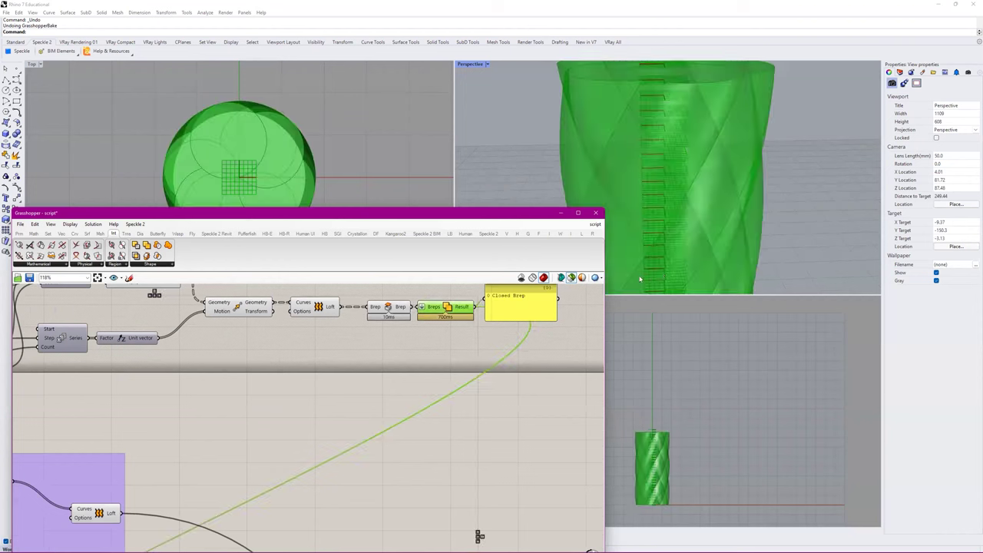
scroll(699, 224, up, 3)
right_drag(699, 224, 722, 198)
right_drag(527, 312, 479, 351)
right_drag(694, 230, 732, 250)
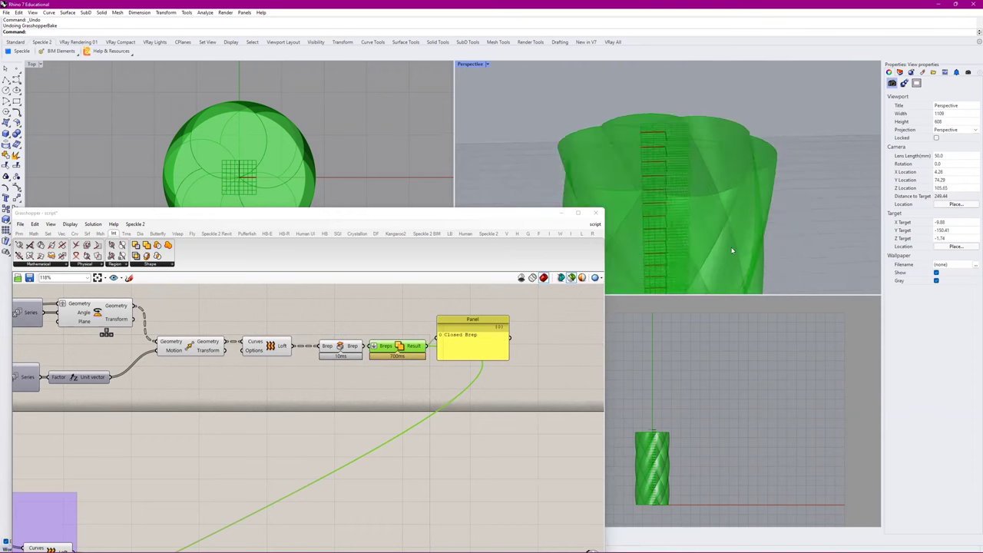
click(366, 349)
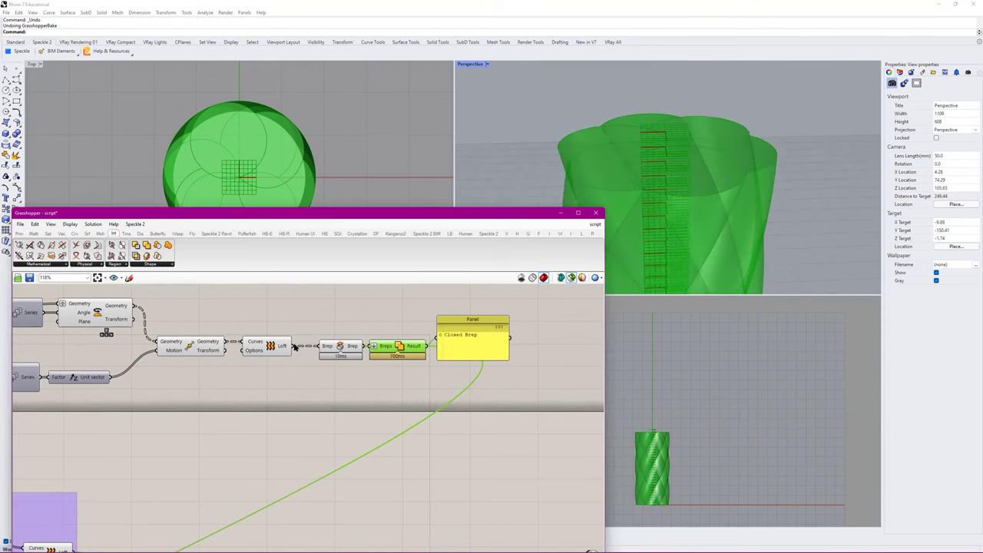
Wire the Brep parameter output into the panel and toggle flattening on the section's Brep input
click(285, 346)
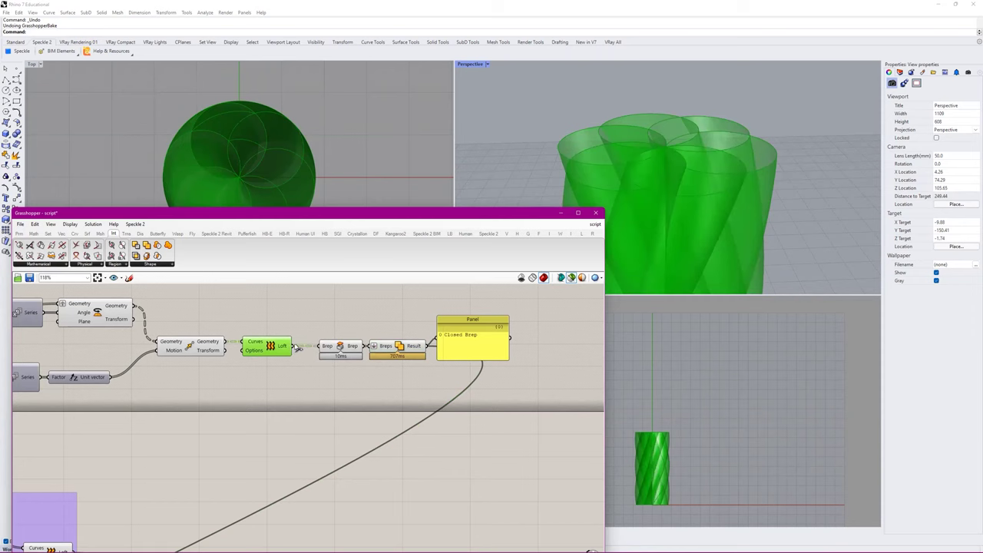
click(327, 348)
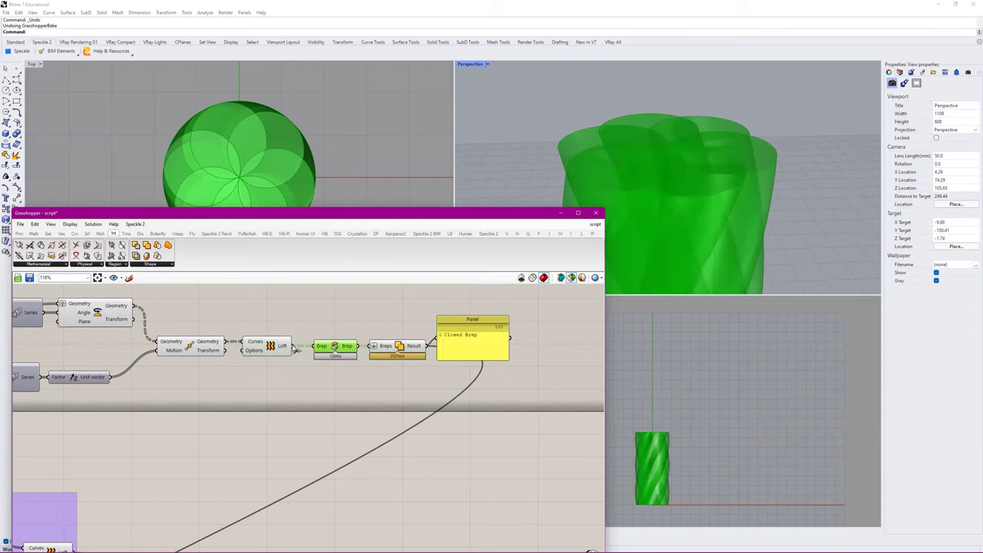
drag(413, 326, 440, 344)
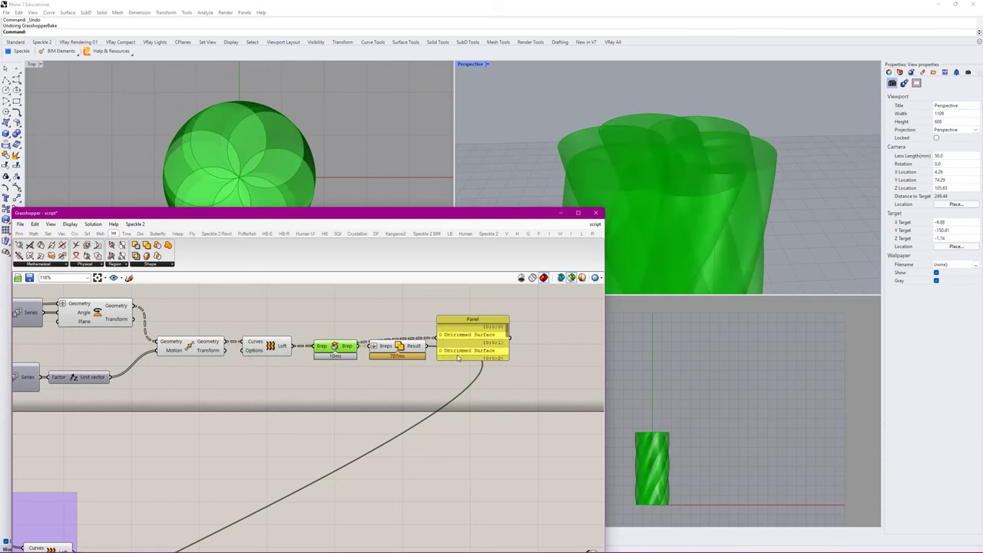
scroll(458, 358, down, 3)
scroll(254, 454, up, 5)
right_click(250, 459)
click(394, 341)
scroll(461, 357, down, 6)
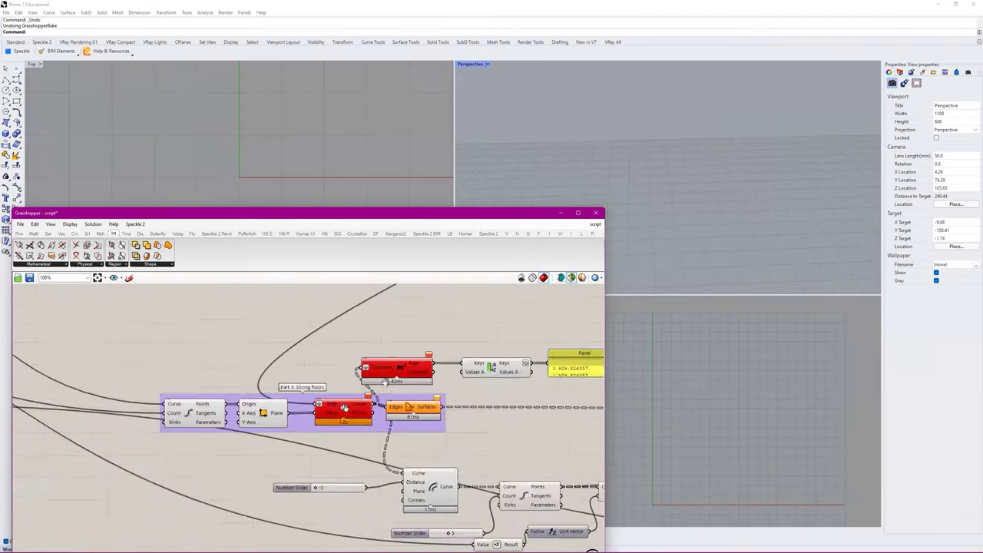
Connect the finished tower result to the slicing section's Brep input
scroll(503, 372, up, 2)
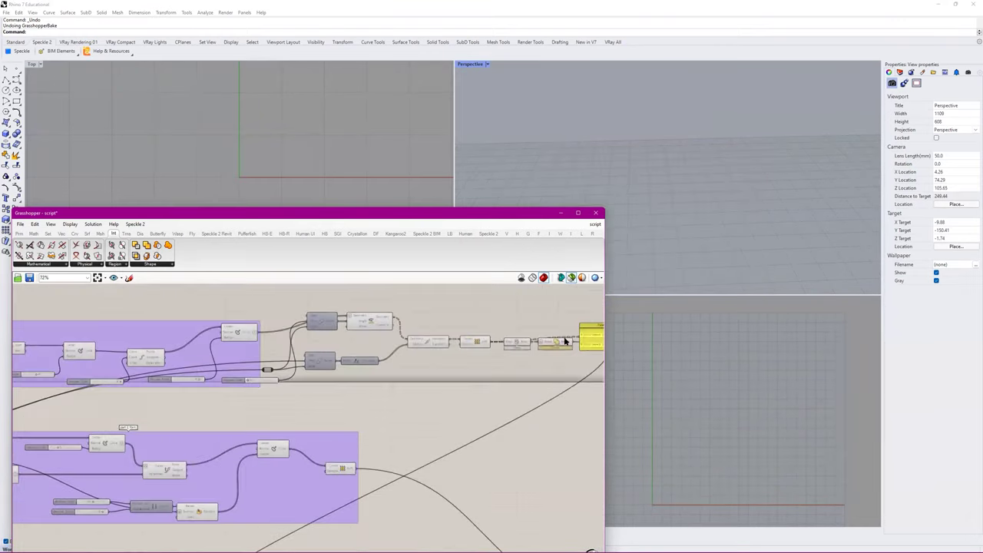
click(556, 342)
right_drag(553, 342, 504, 343)
scroll(676, 215, up, 4)
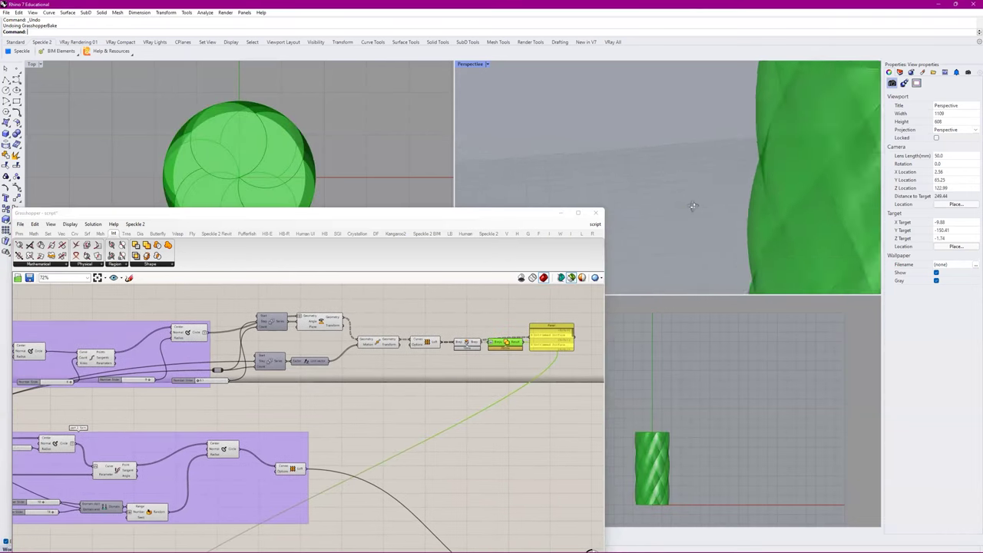
click(505, 342)
scroll(489, 336, up, 2)
drag(527, 321, 89, 511)
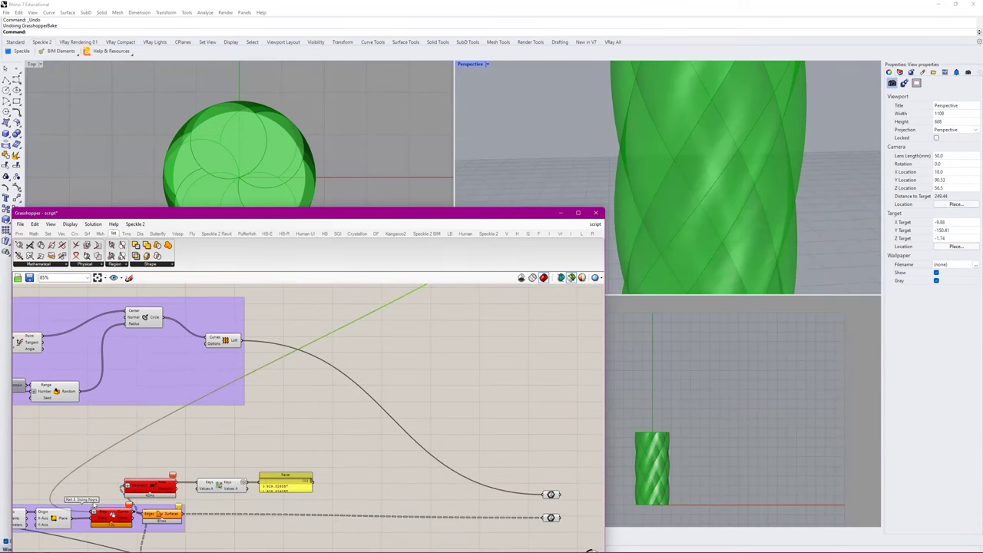
scroll(102, 499, up, 5)
Flatten the data on the section component's Brep input
right_click(128, 477)
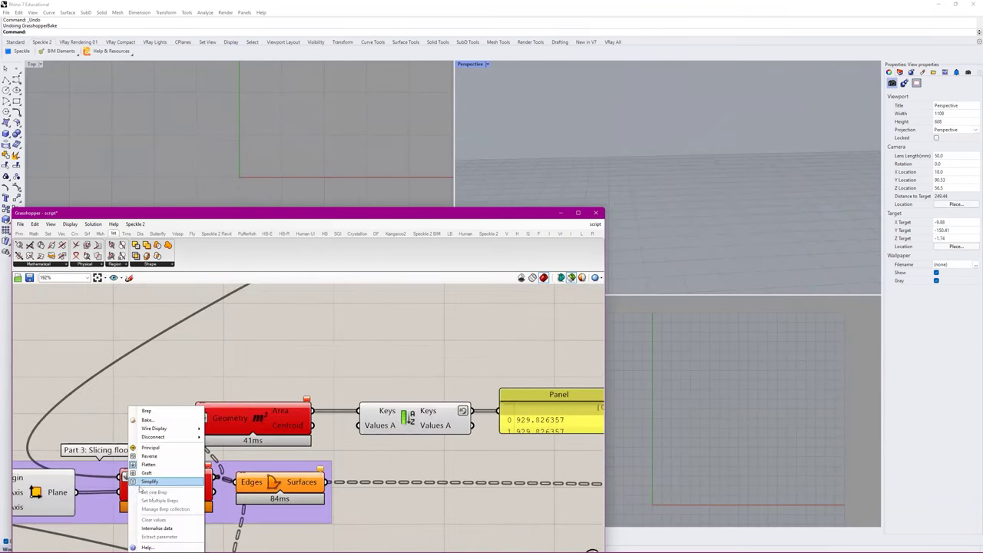
click(150, 465)
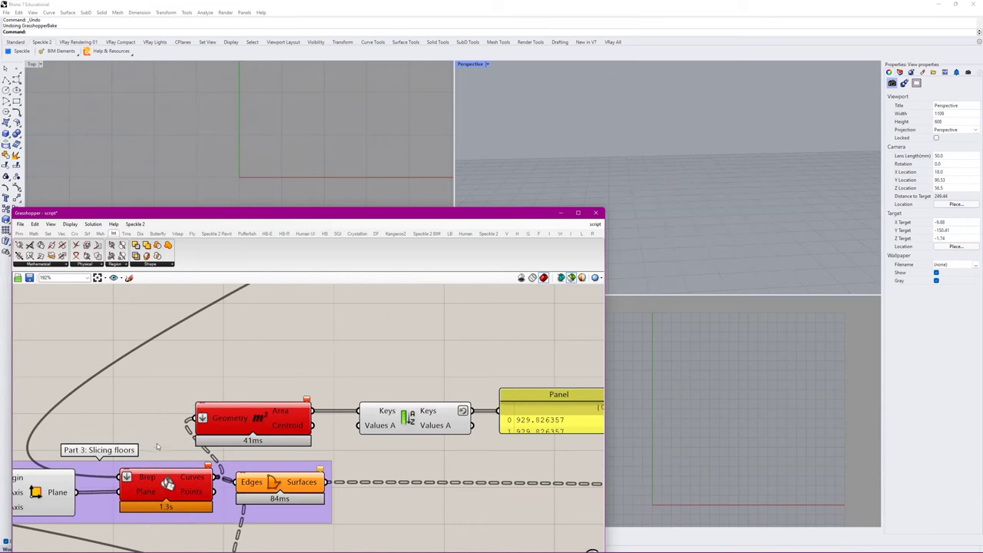
scroll(157, 446, up, 4)
mouse_move(278, 427)
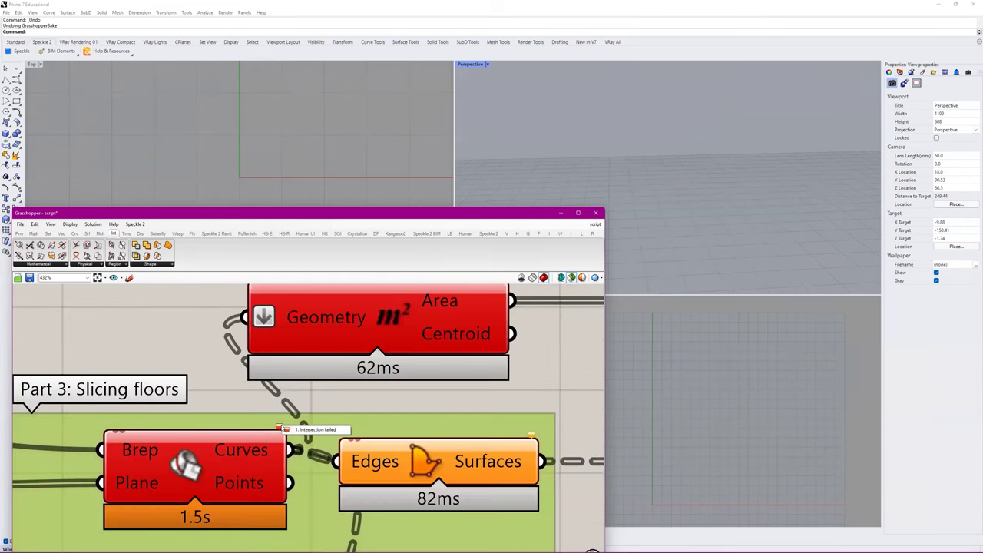
scroll(232, 413, down, 4)
scroll(652, 234, down, 3)
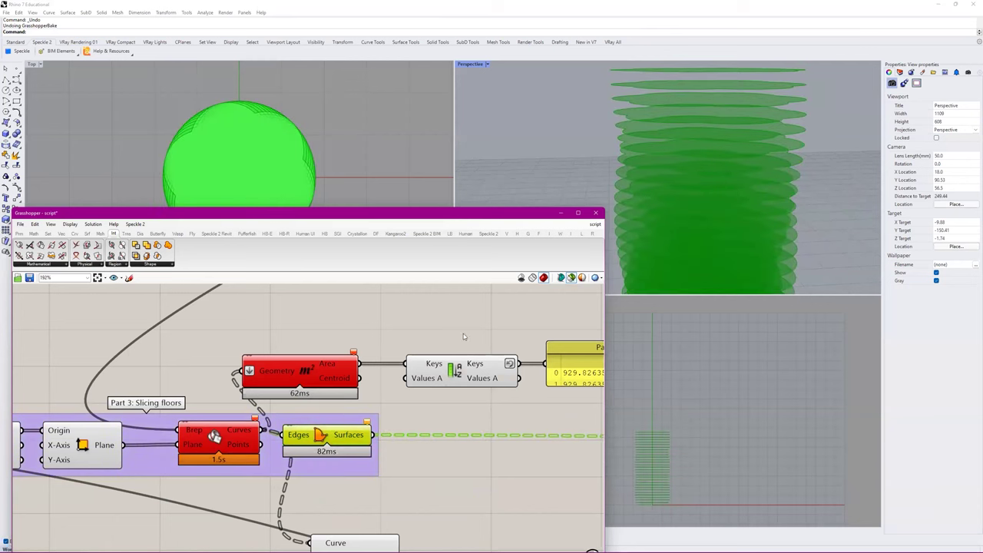
scroll(652, 235, up, 5)
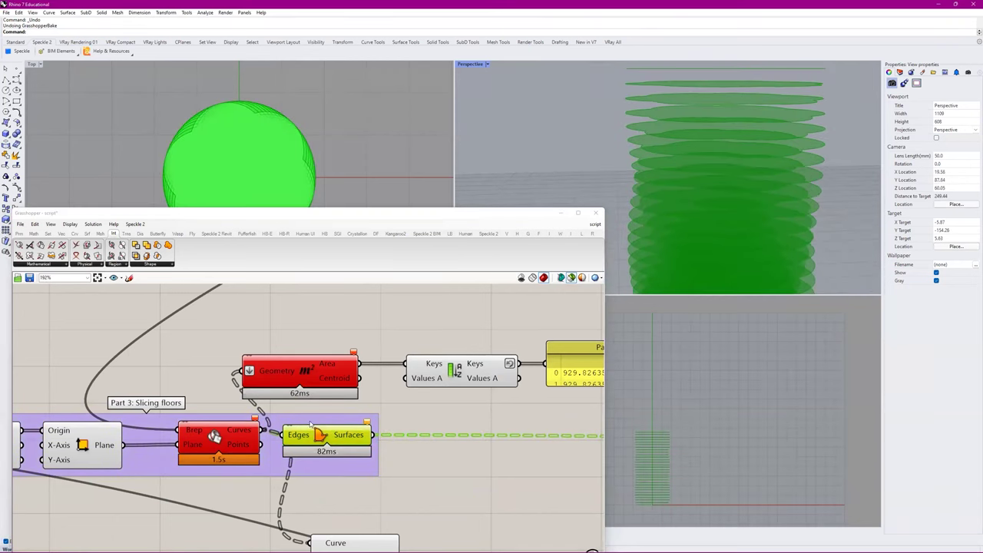
Preview the slicing planes and orbit to check the stacked floor slices
right_drag(151, 437, 221, 428)
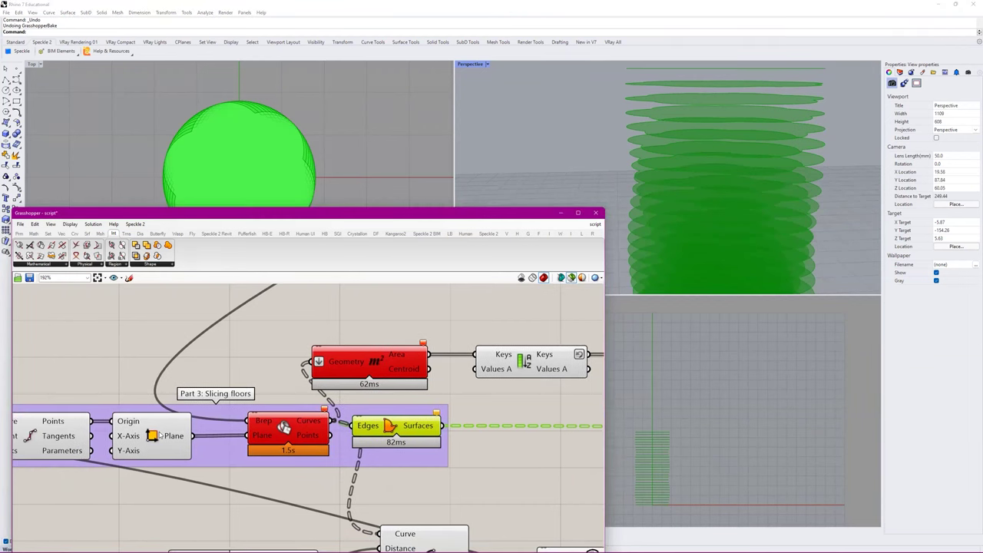
click(158, 436)
scroll(780, 159, down, 3)
scroll(312, 440, down, 5)
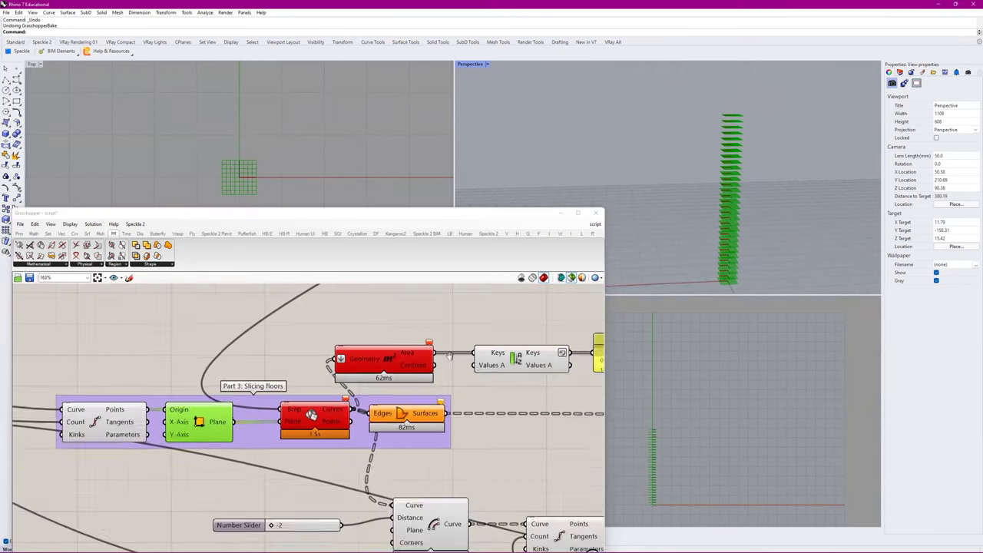
scroll(312, 440, down, 2)
right_drag(312, 440, 303, 450)
scroll(720, 128, up, 5)
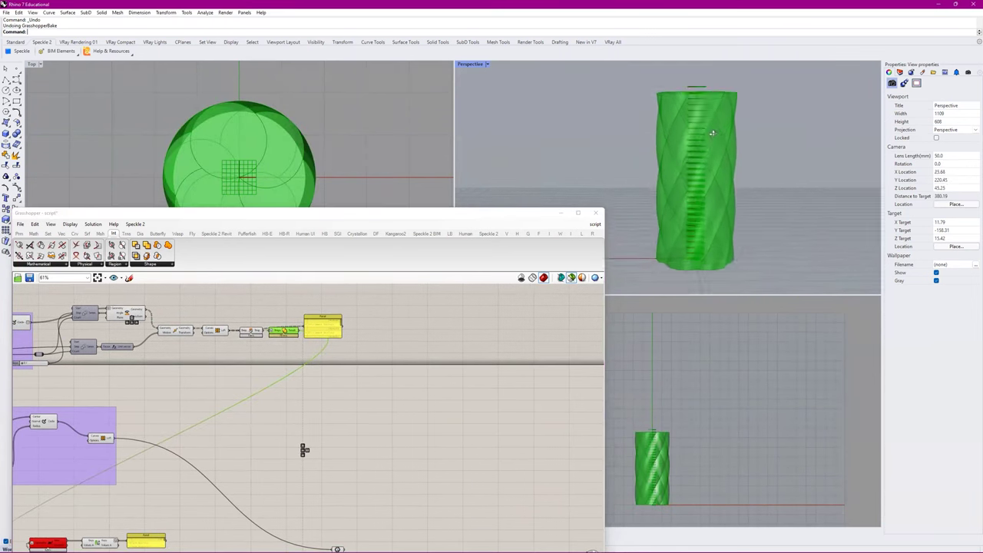
right_drag(672, 129, 672, 133)
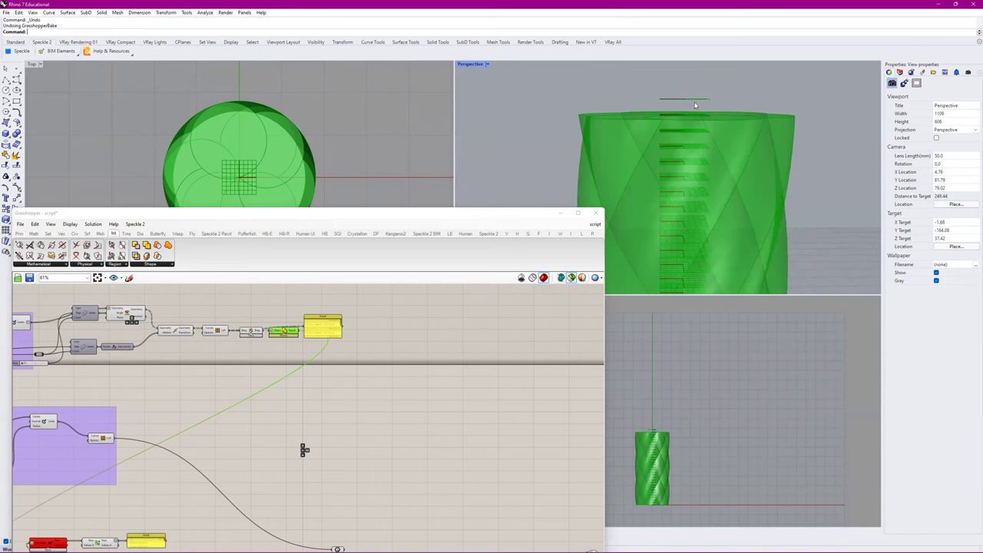
Place a List Item component on the definition canvas and position it
click(220, 422)
scroll(326, 352, up, 5)
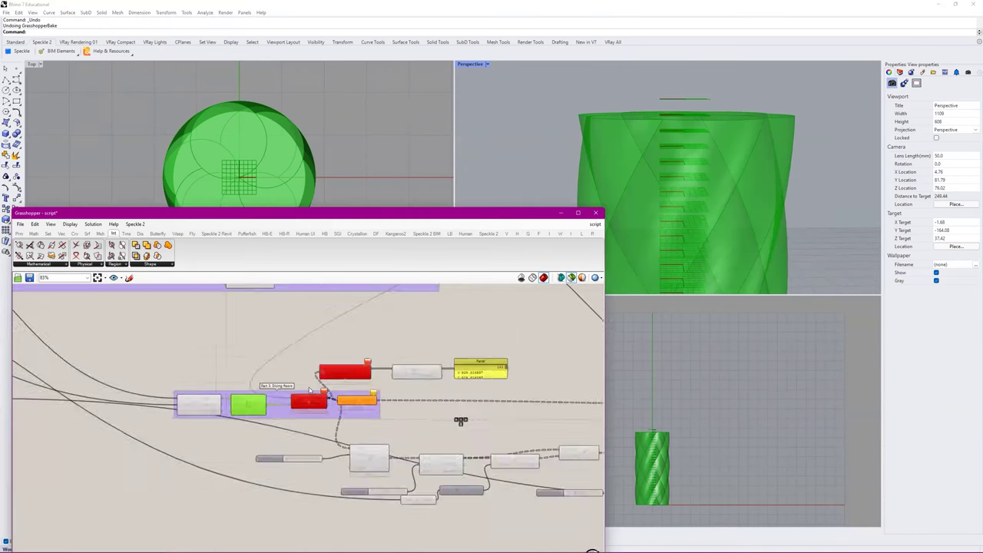
double_click(326, 351)
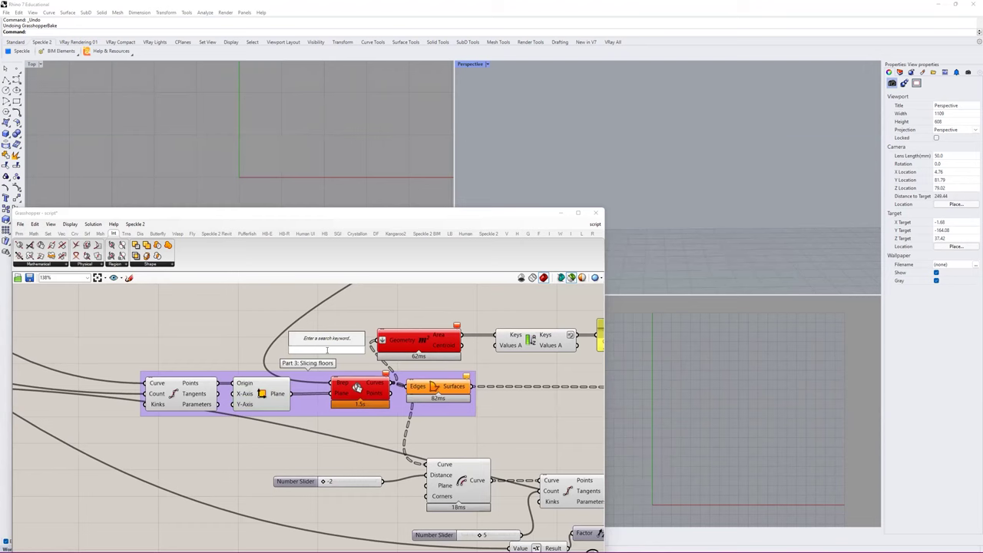
text(list)
text(st item)
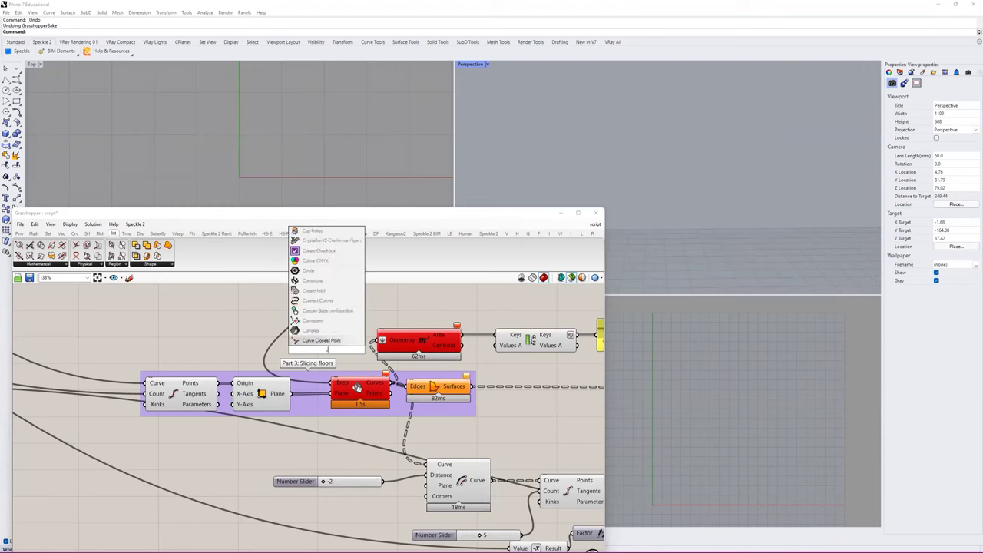
key(Return)
scroll(305, 376, up, 2)
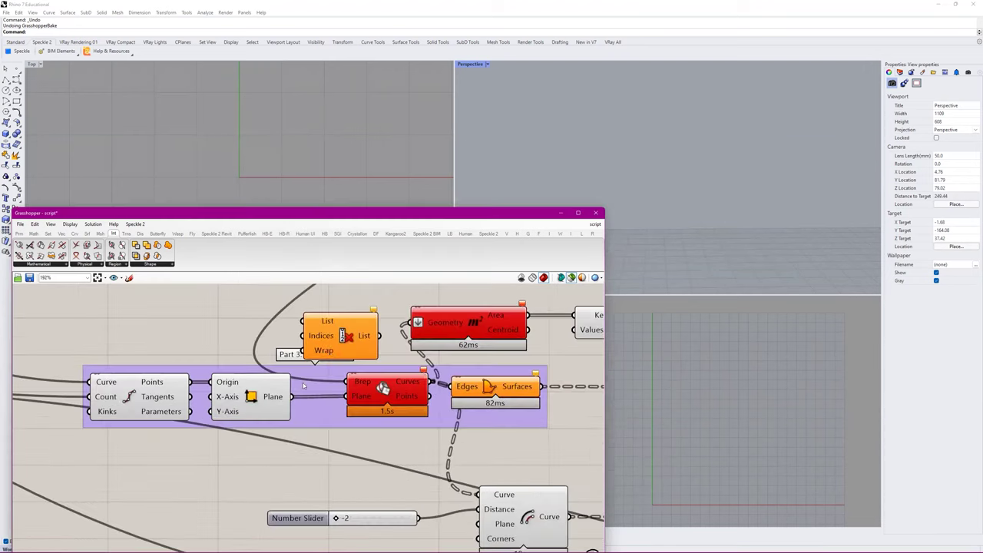
drag(328, 338, 336, 324)
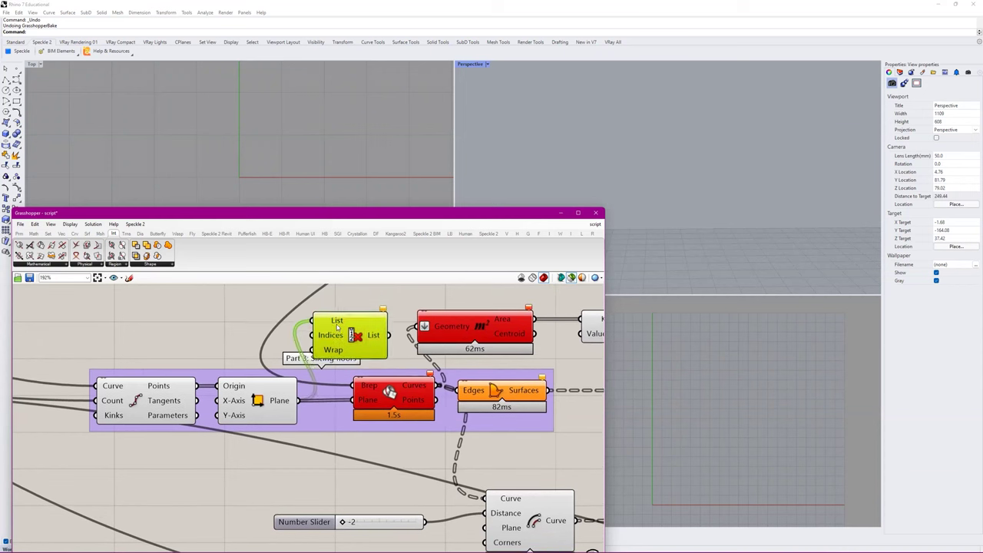
right_drag(245, 329, 262, 349)
Create a -1 panel, wire it into List Item's Indices and enable Multiline Data
double_click(262, 349)
text(-1)
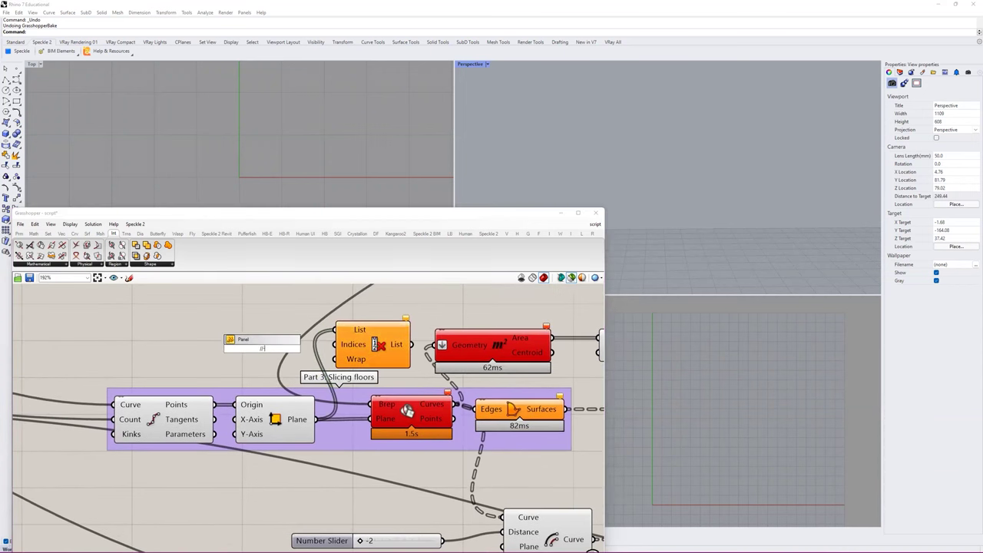
key(Return)
drag(277, 347, 332, 349)
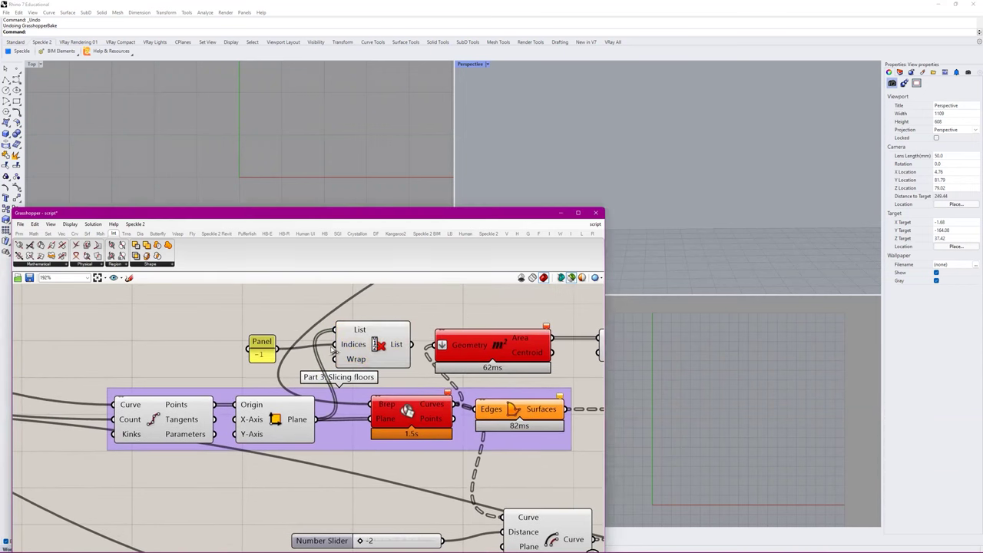
right_click(262, 353)
click(290, 374)
scroll(290, 375, down, 2)
Preview the selected floor slices and the full twisted vase surface from below
click(251, 326)
click(340, 335)
scroll(520, 304, down, 4)
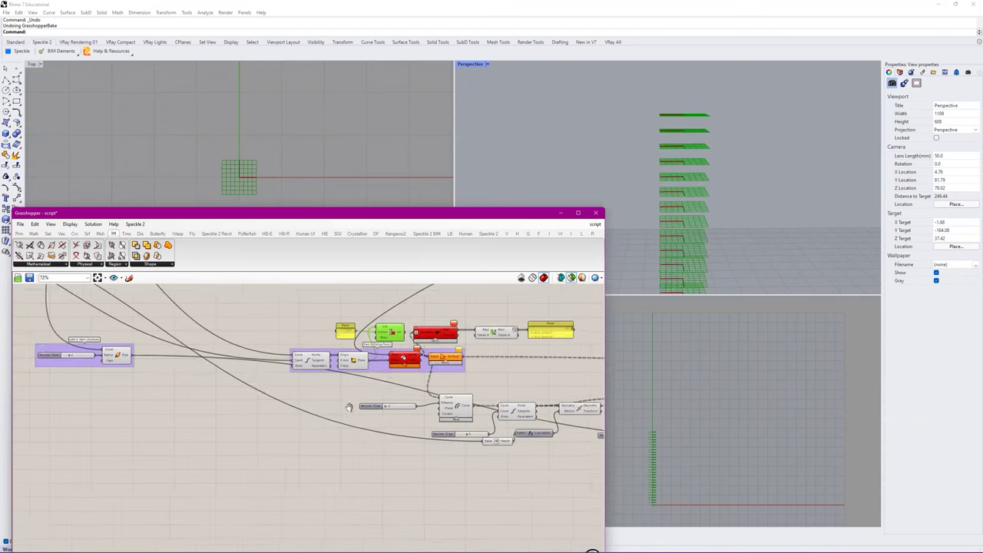
right_drag(426, 372, 503, 326)
click(498, 324)
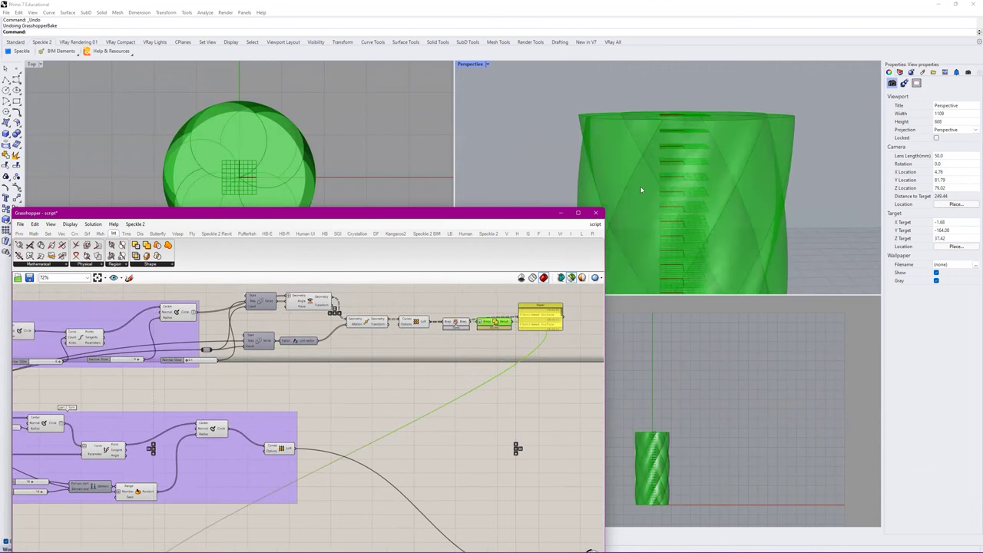
scroll(662, 225, down, 3)
right_drag(662, 225, 618, 206)
right_drag(330, 400, 334, 365)
scroll(334, 365, up, 3)
scroll(334, 366, up, 3)
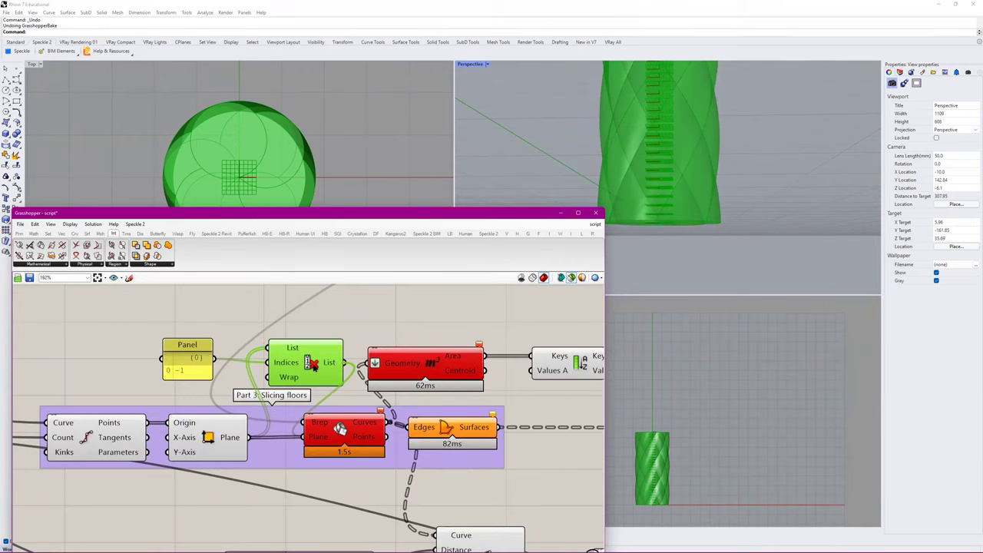
Rearrange the List Item and Area components and orbit around the vase
drag(311, 365, 274, 377)
click(433, 370)
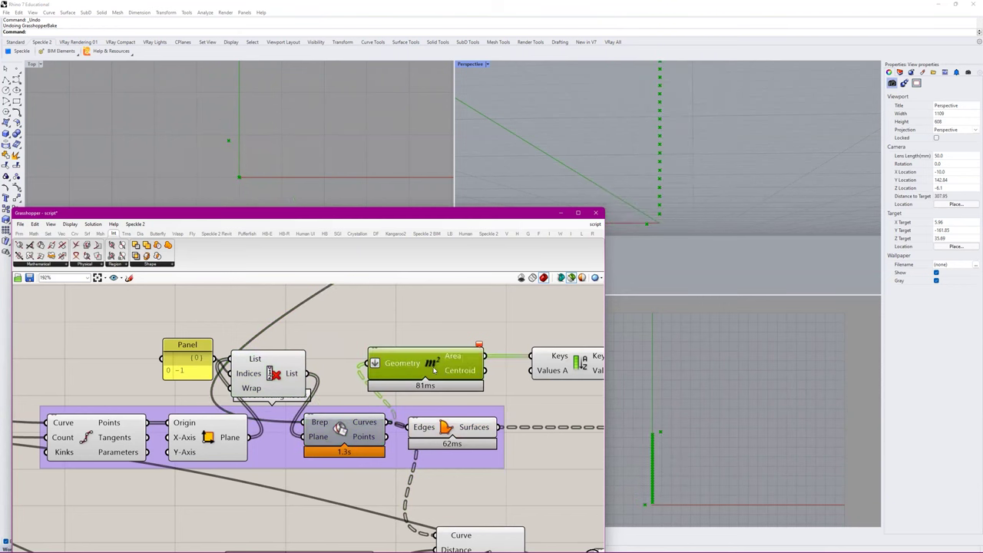
drag(458, 361, 489, 313)
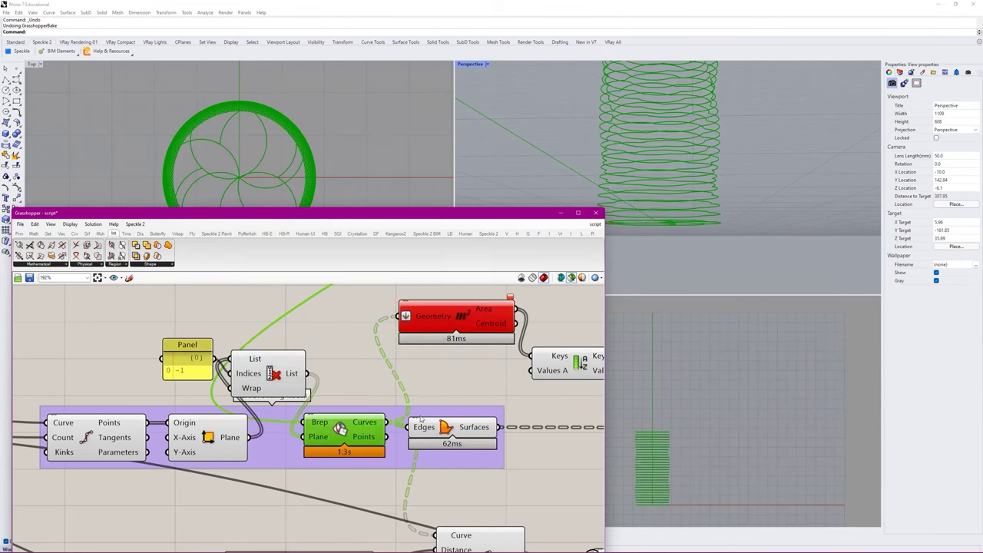
scroll(377, 401, down, 6)
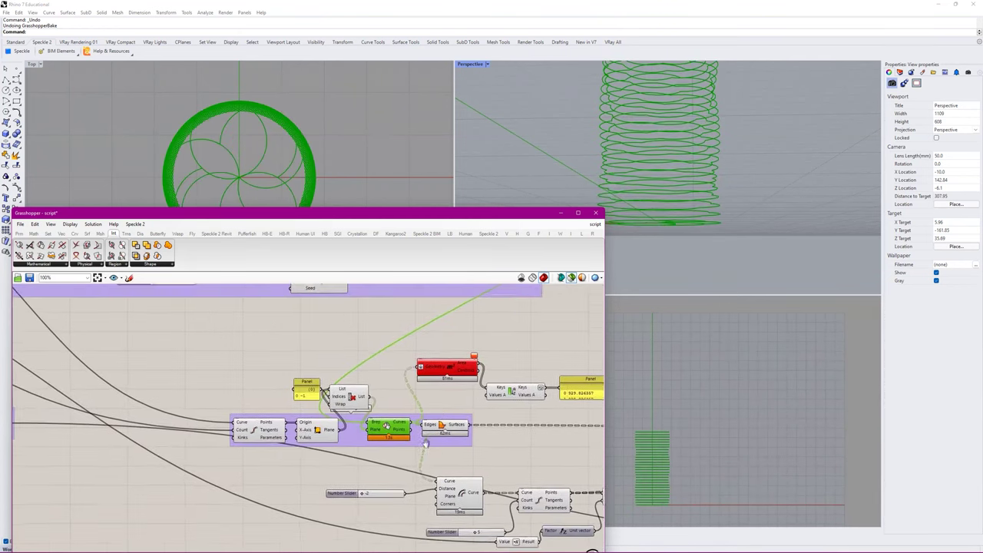
scroll(377, 402, up, 5)
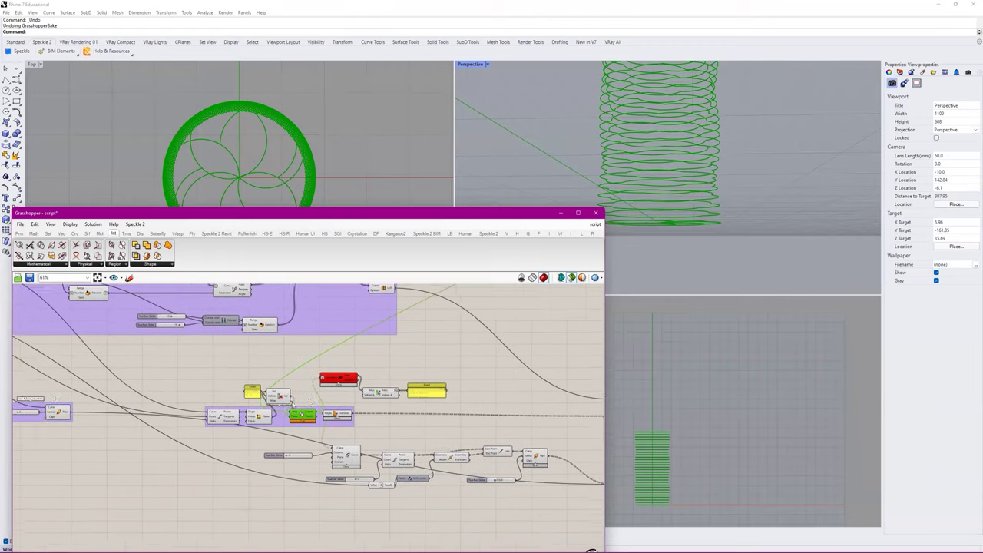
scroll(397, 416, down, 4)
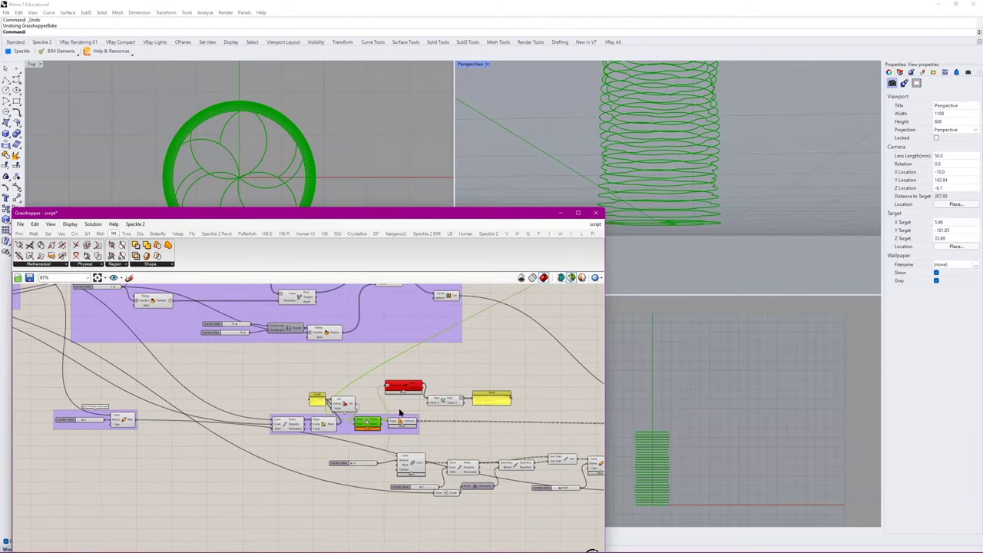
scroll(504, 317, up, 2)
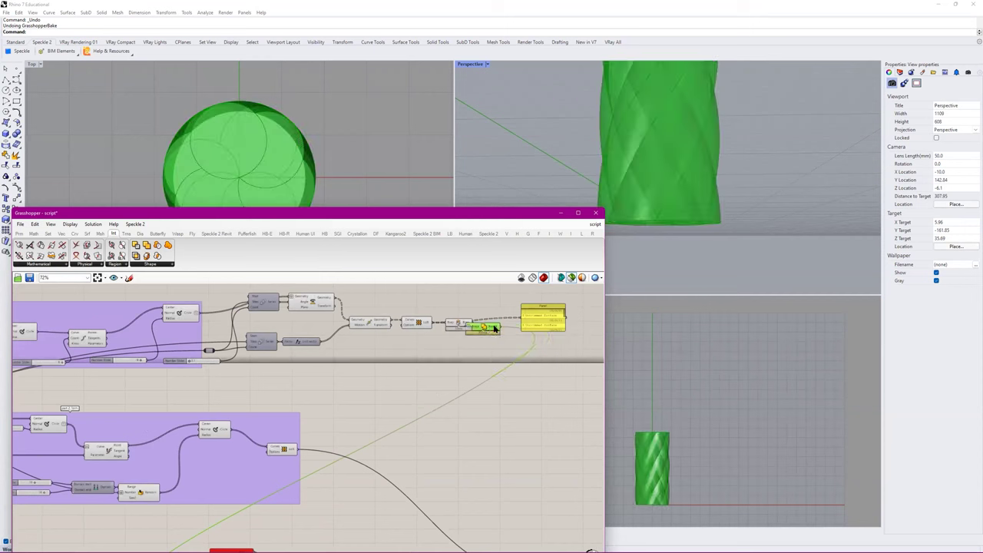
scroll(294, 407, down, 2)
scroll(294, 407, up, 4)
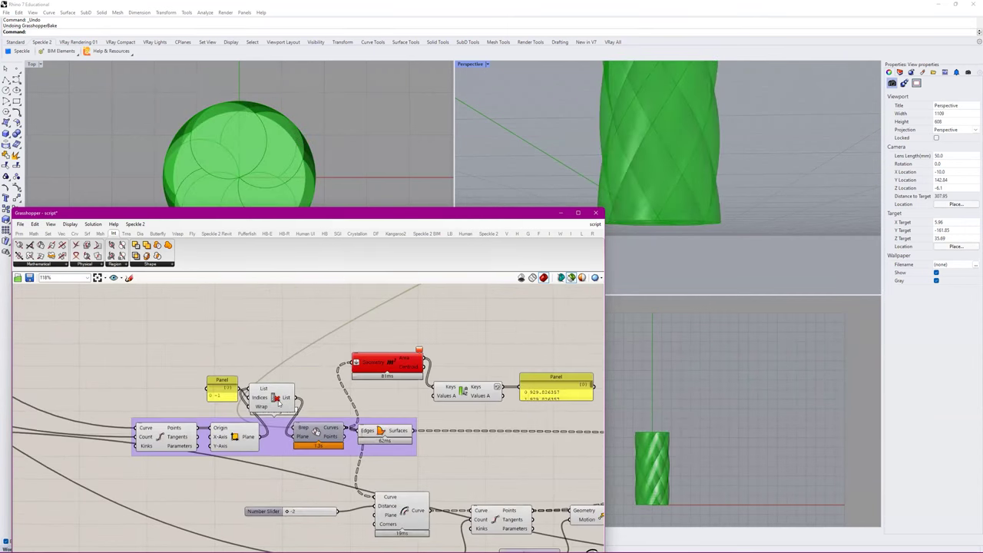
click(273, 397)
mouse_move(661, 115)
right_down()
mouse_move(665, 152)
mouse_move(673, 124)
right_up()
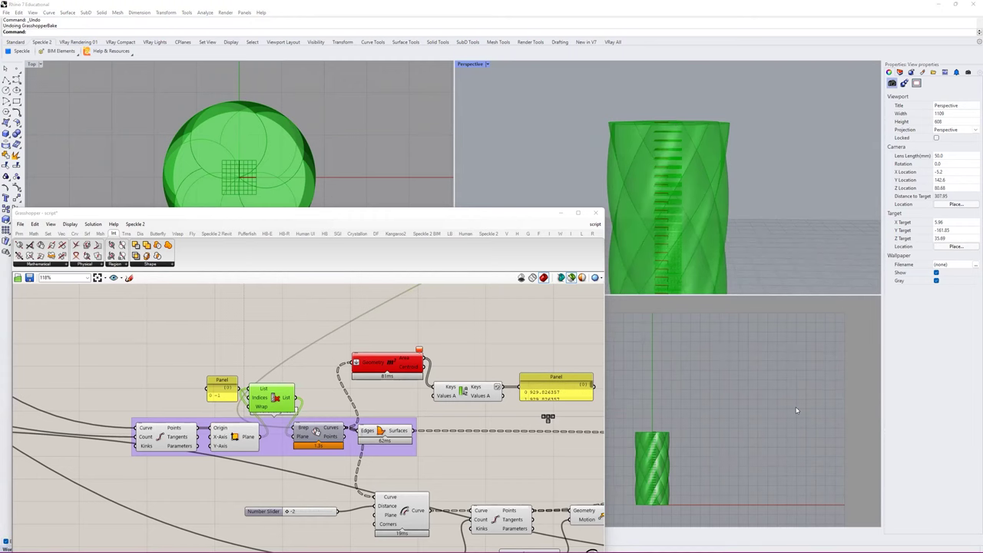
scroll(381, 357, down, 4)
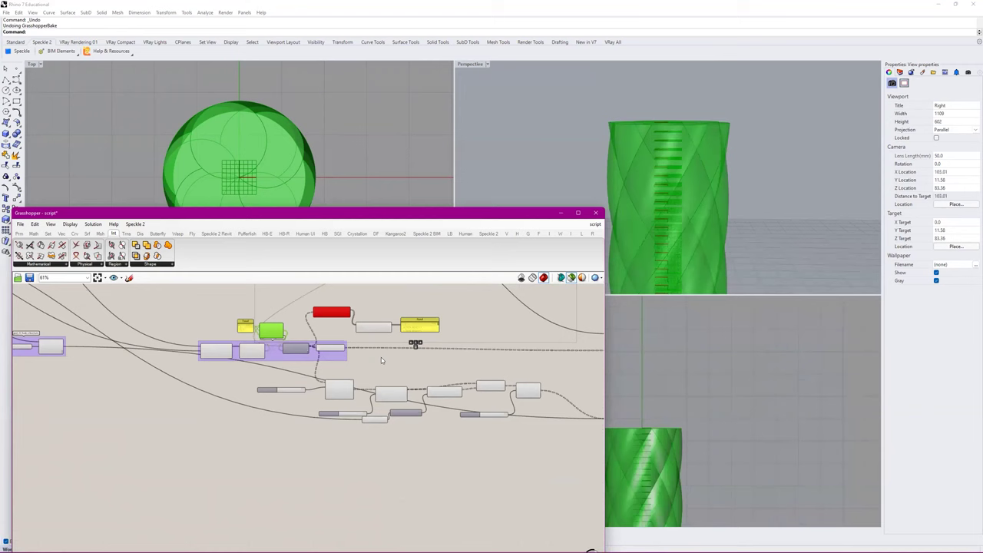
Select the three output parameters and wire another output into the lowest one
click(462, 386)
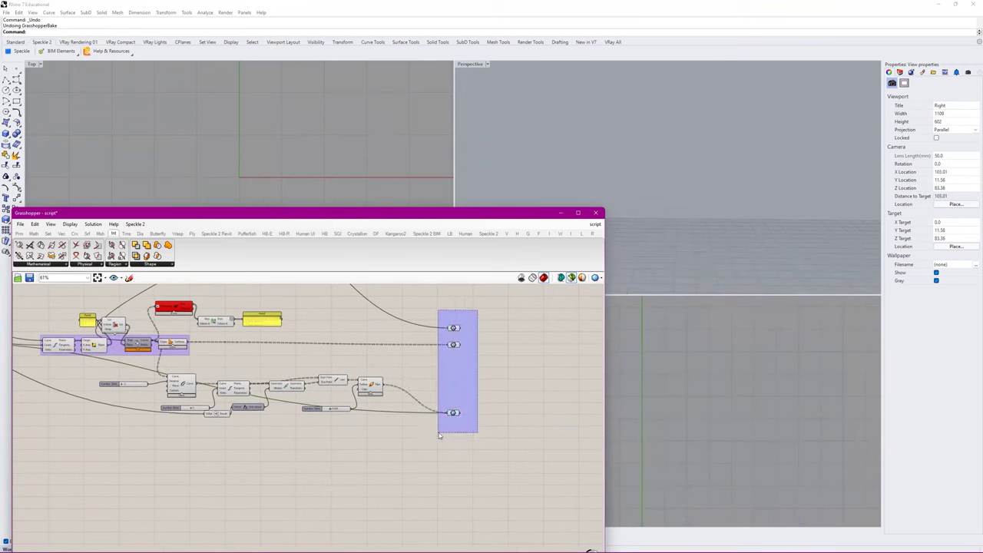
drag(438, 307, 476, 438)
click(717, 165)
scroll(722, 167, down, 2)
right_drag(722, 167, 697, 149)
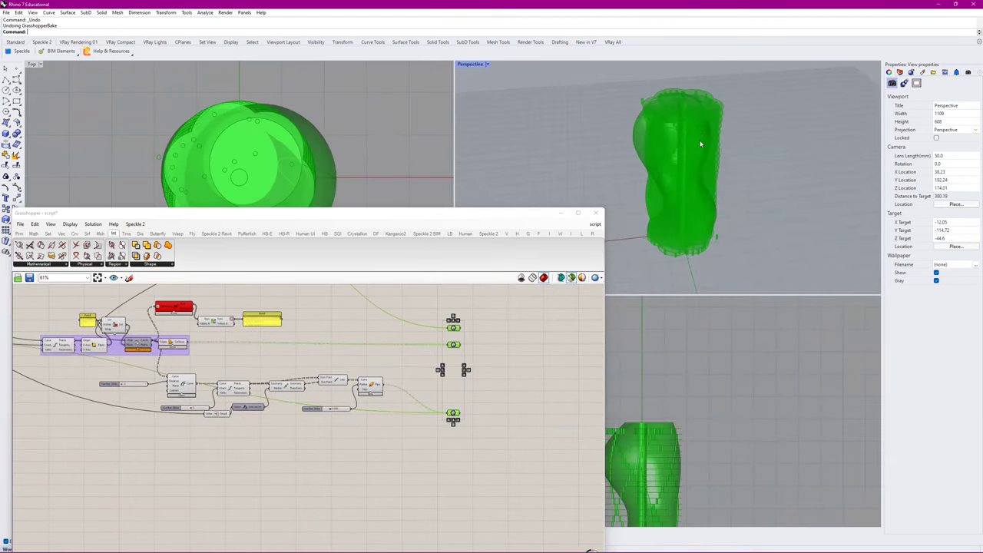
scroll(697, 158, up, 6)
scroll(341, 397, down, 4)
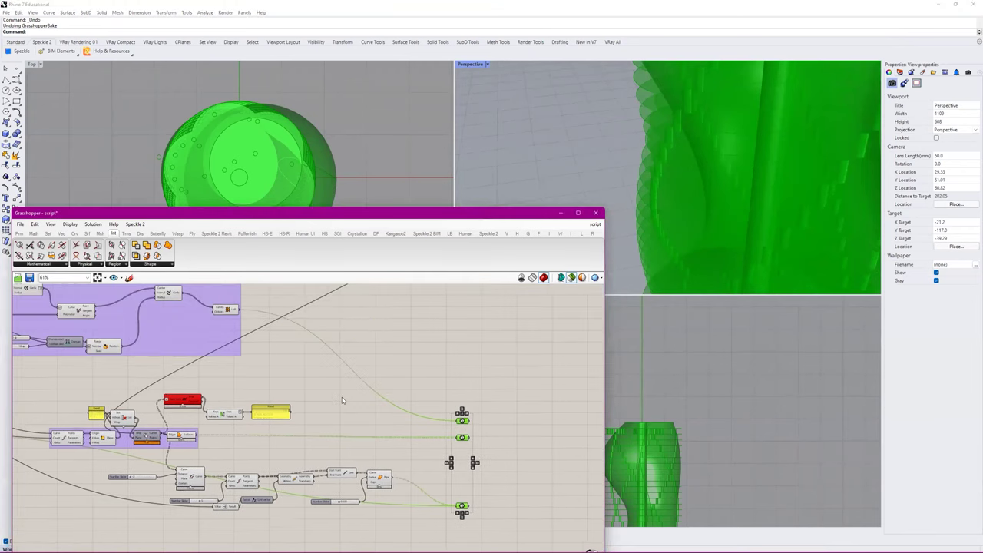
drag(355, 328, 376, 450)
scroll(734, 198, down, 3)
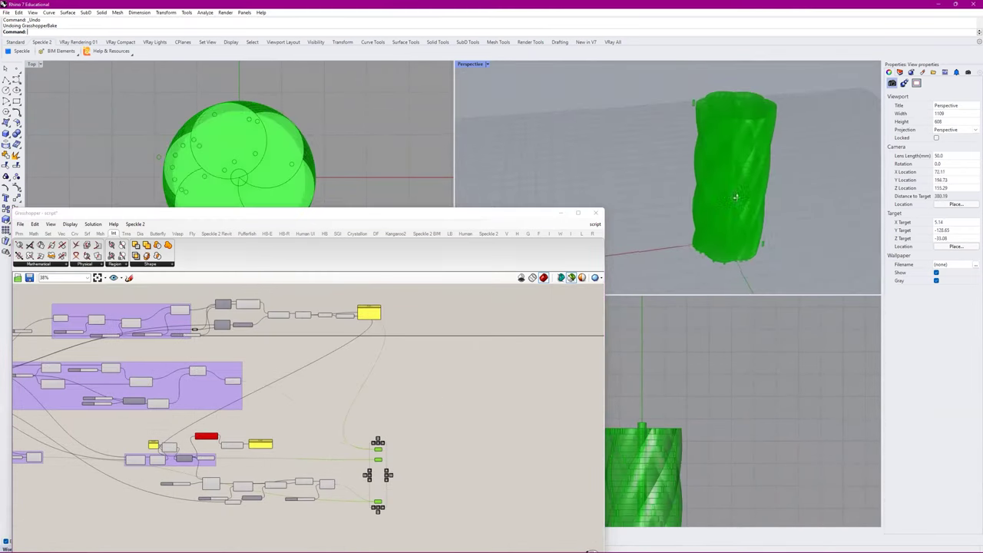
right_drag(735, 197, 711, 201)
right_drag(495, 480, 433, 378)
scroll(432, 378, down, 1)
Bake the selected geometry, hide the Grasshopper preview and set Perspective to Ghosted
middle_click(348, 370)
click(379, 357)
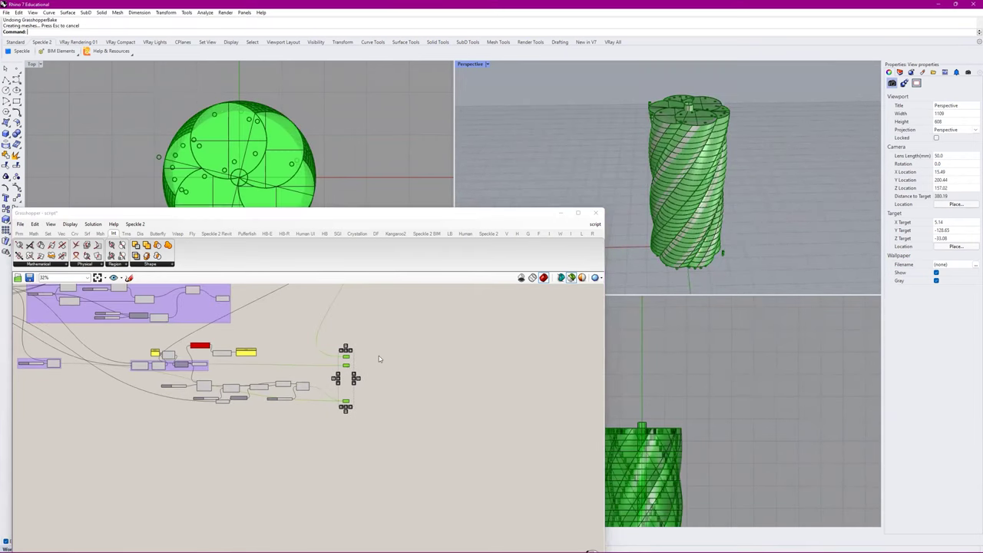
click(521, 278)
scroll(487, 66, up, 3)
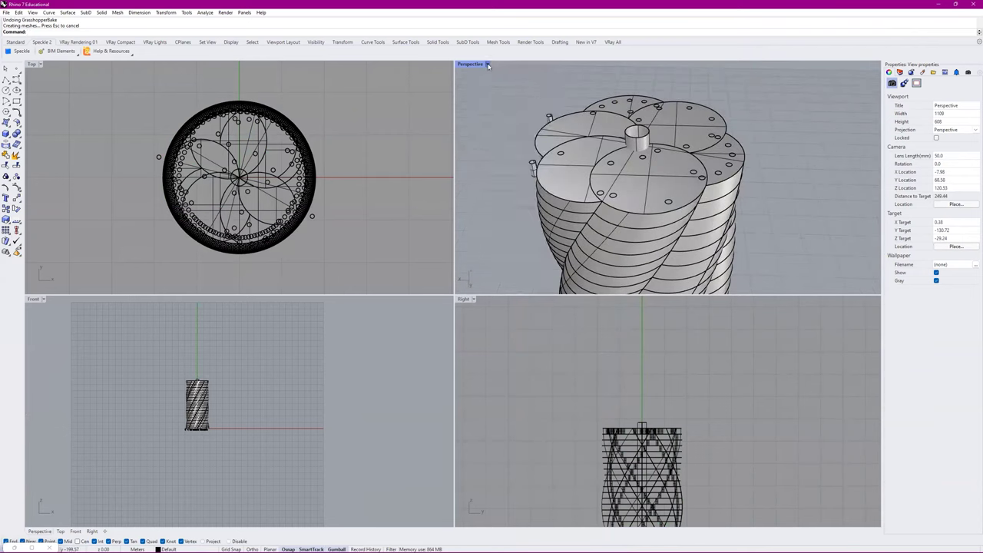
click(487, 66)
click(492, 116)
scroll(603, 178, down, 3)
scroll(615, 169, up, 5)
scroll(632, 158, up, 3)
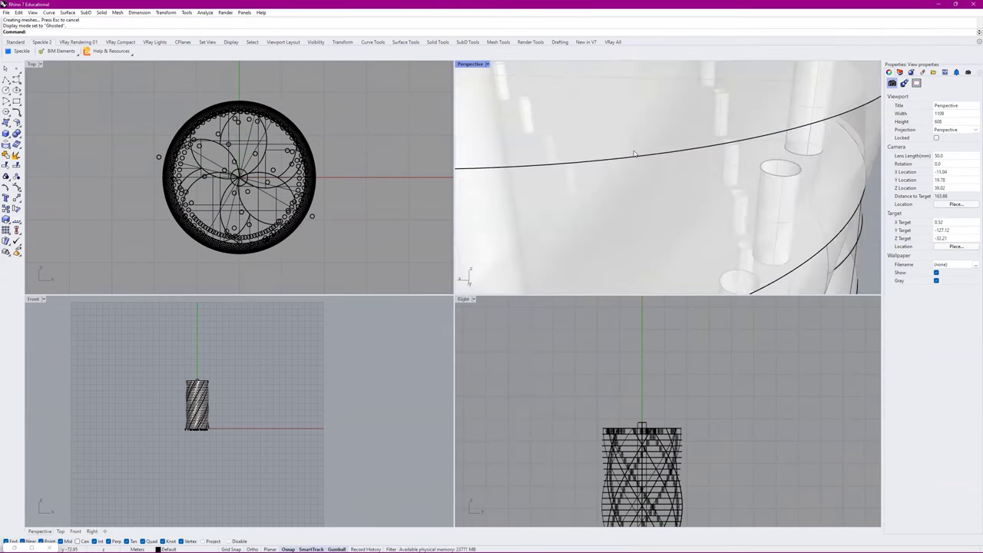
Zoom to the baked tower and inspect the floor slices from an edge-on view
click(635, 154)
key(ctrl+alt+e)
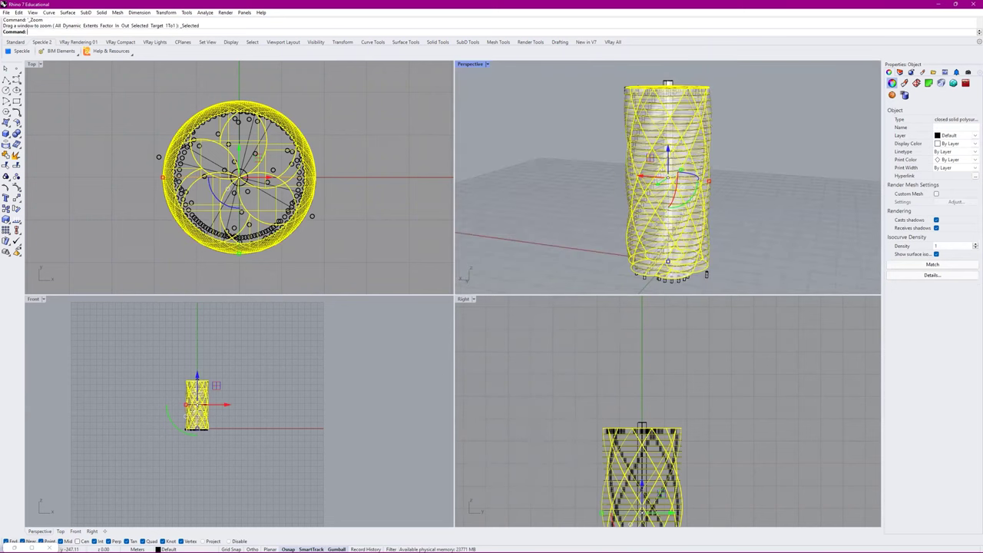
click(766, 164)
scroll(699, 181, up, 5)
click(699, 181)
right_drag(699, 181, 481, 454)
key(Escape)
scroll(725, 174, down, 8)
scroll(606, 157, up, 4)
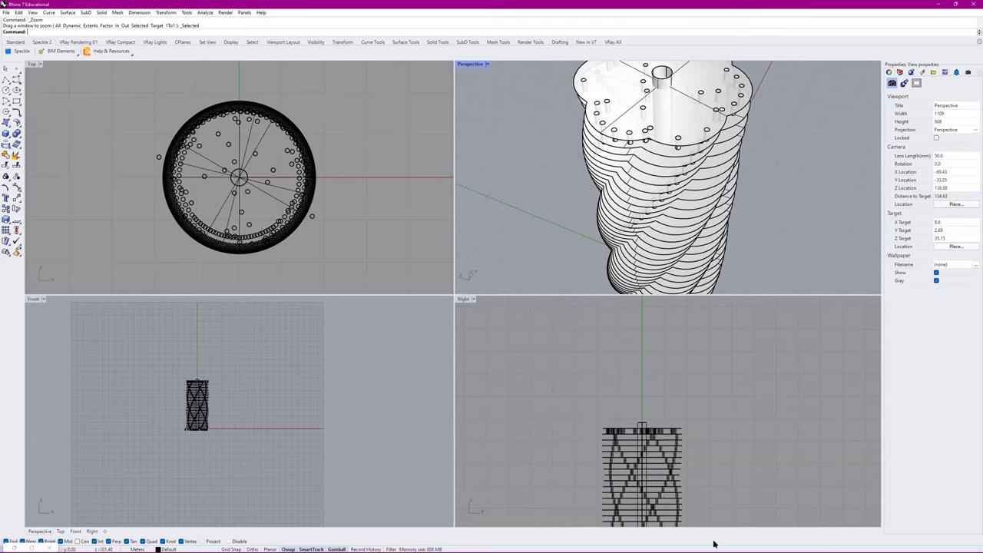
Reopen the Grasshopper editor with the Grasshopper command
mouse_move(757, 538)
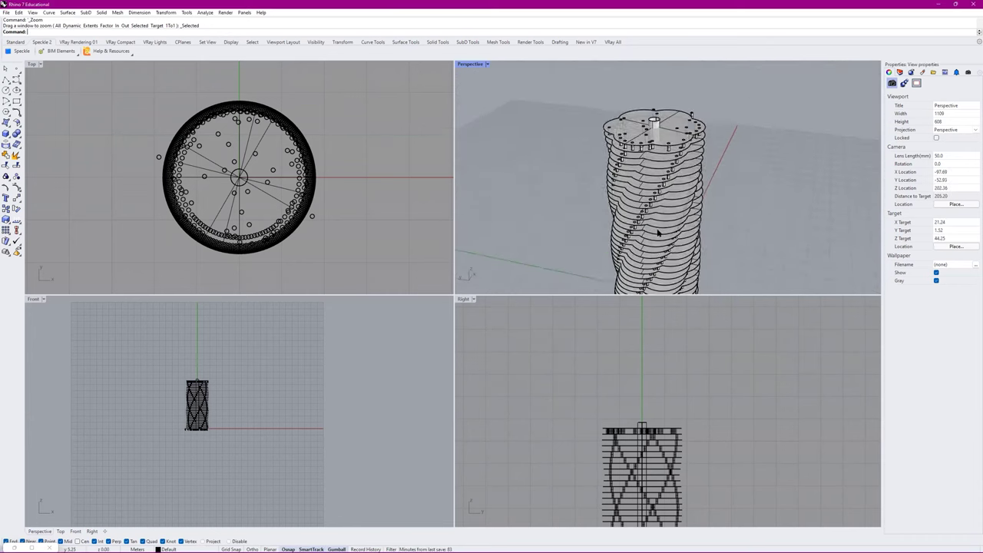
text(Grasshopper)
key(Return)
right_drag(177, 299, 407, 371)
Turn the Grasshopper preview back on and undo the tower bake in Rhino
scroll(384, 338, up, 2)
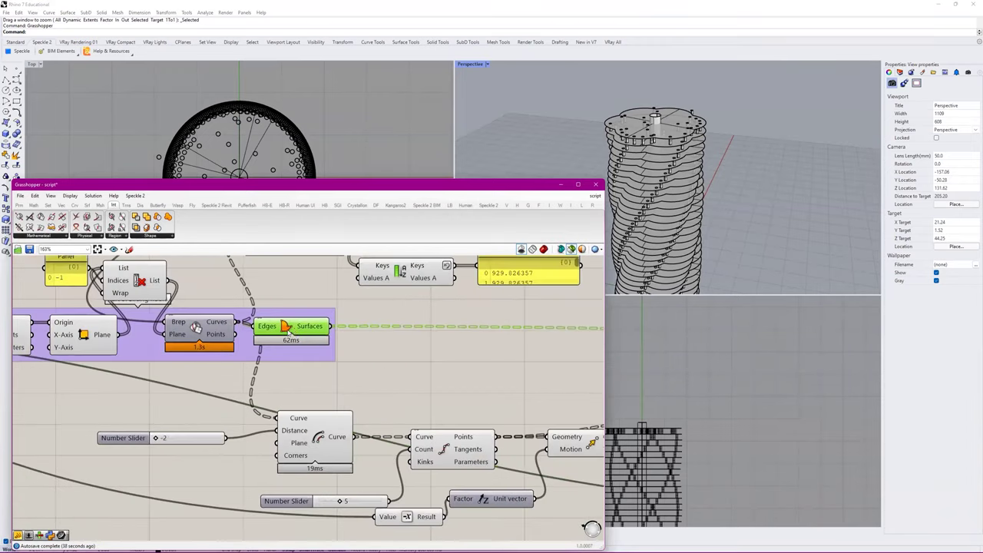
scroll(384, 330, down, 2)
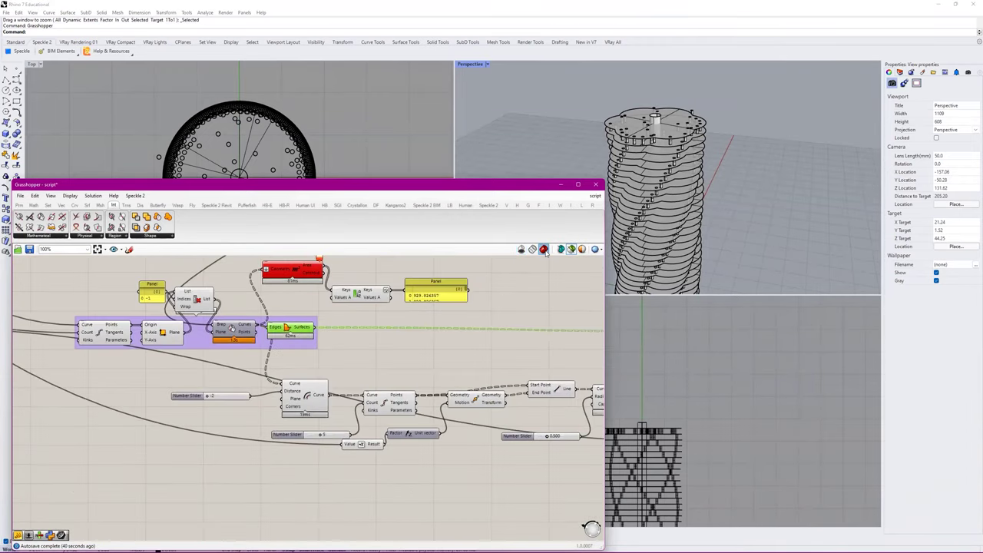
click(544, 250)
click(737, 221)
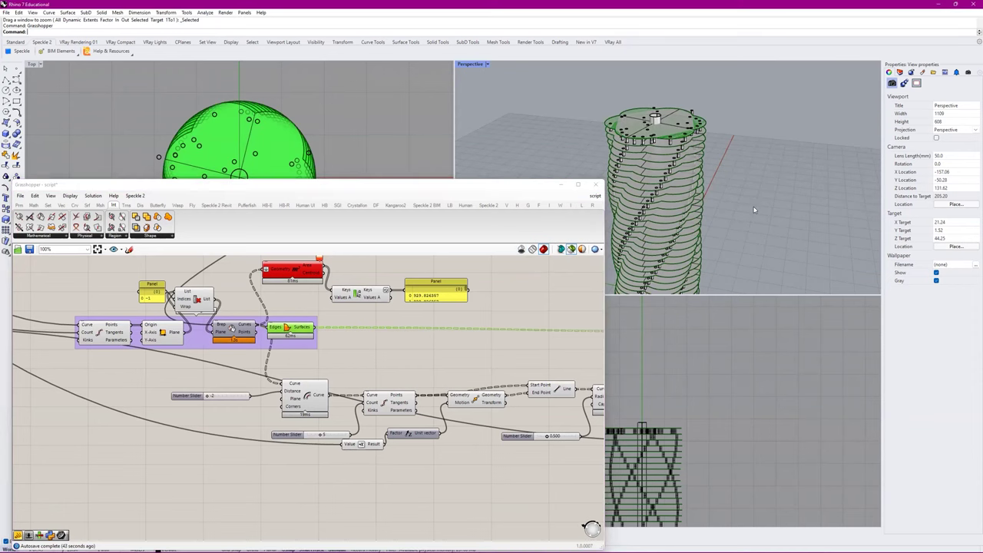
key(ctrl+z)
Add an Extrude component to the canvas
double_click(352, 344)
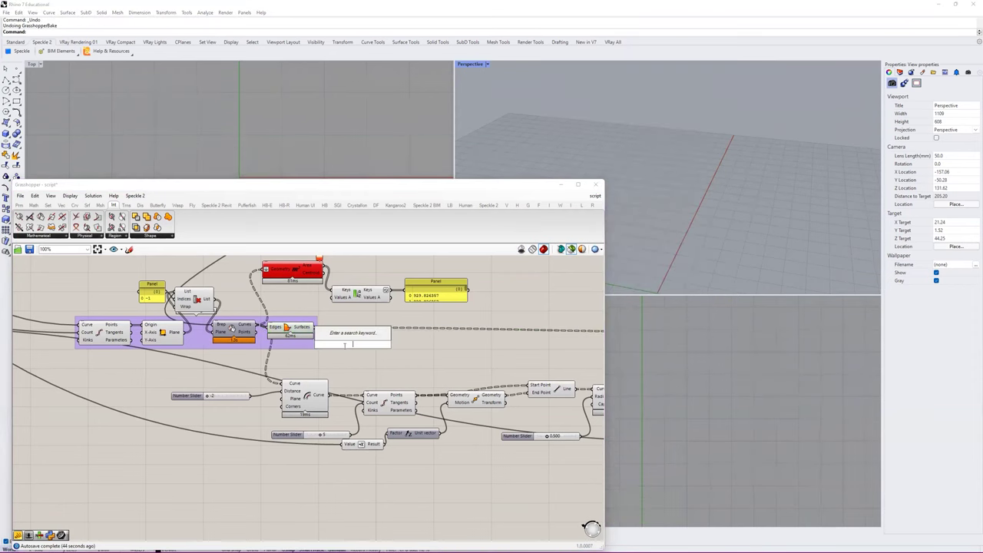
text(extrude)
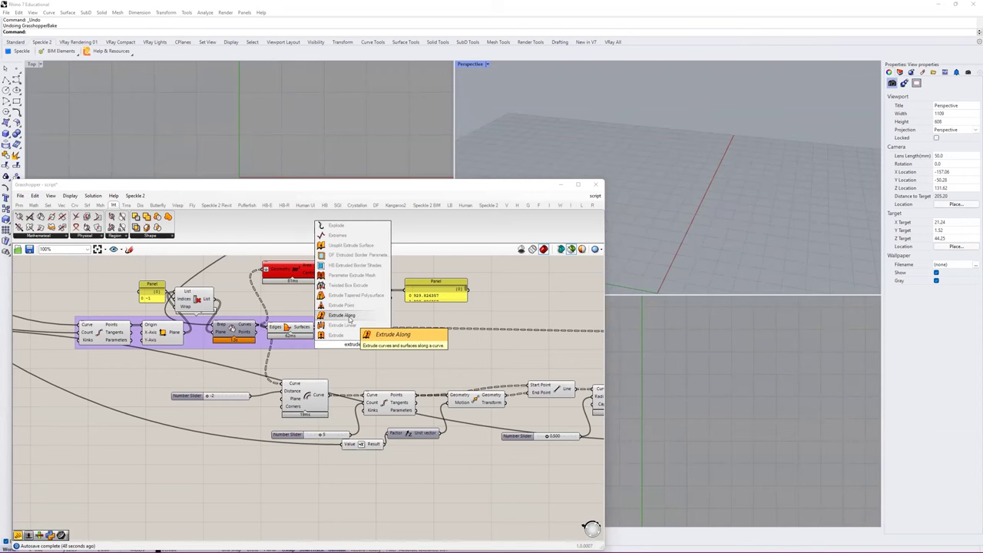
click(351, 336)
scroll(351, 347, up, 2)
click(384, 350)
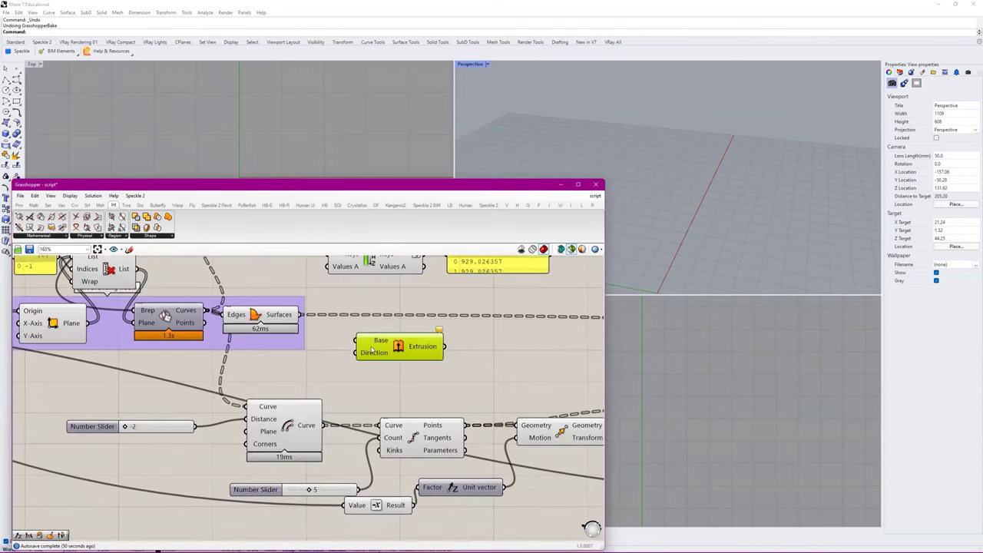
scroll(369, 353, up, 2)
Add a Unit Z vector and feed Surfaces into the Extrusion Base input
double_click(362, 358)
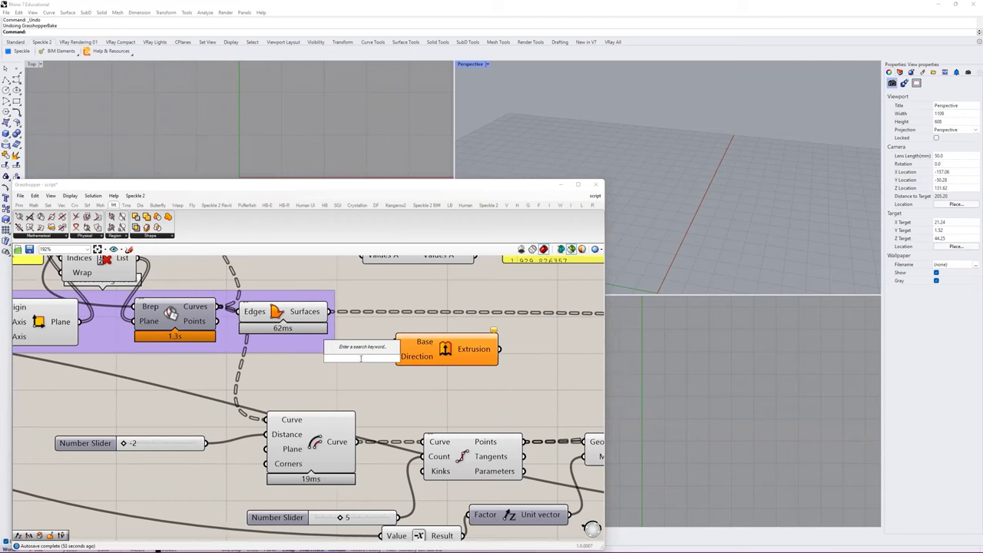
text(unit)
key(Return)
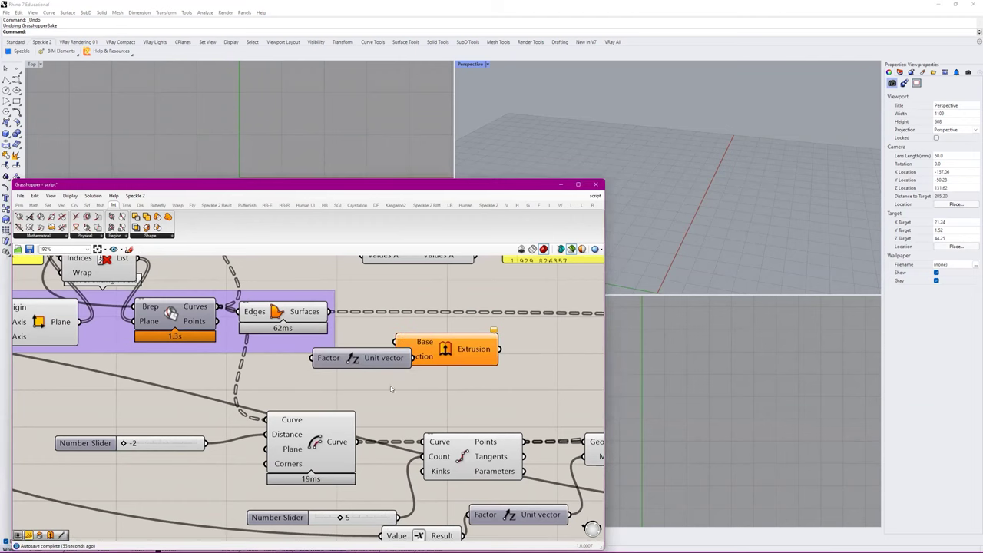
drag(446, 349, 470, 339)
drag(329, 311, 492, 329)
drag(397, 358, 463, 371)
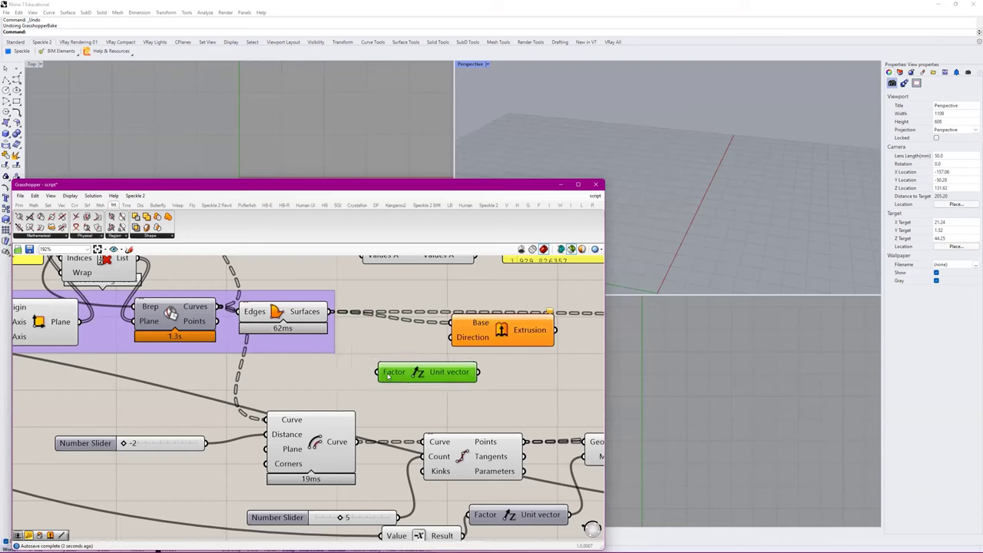
Add a 0 to 1 slider at 0.31 and wire the Unit vector into Direction
double_click(304, 378)
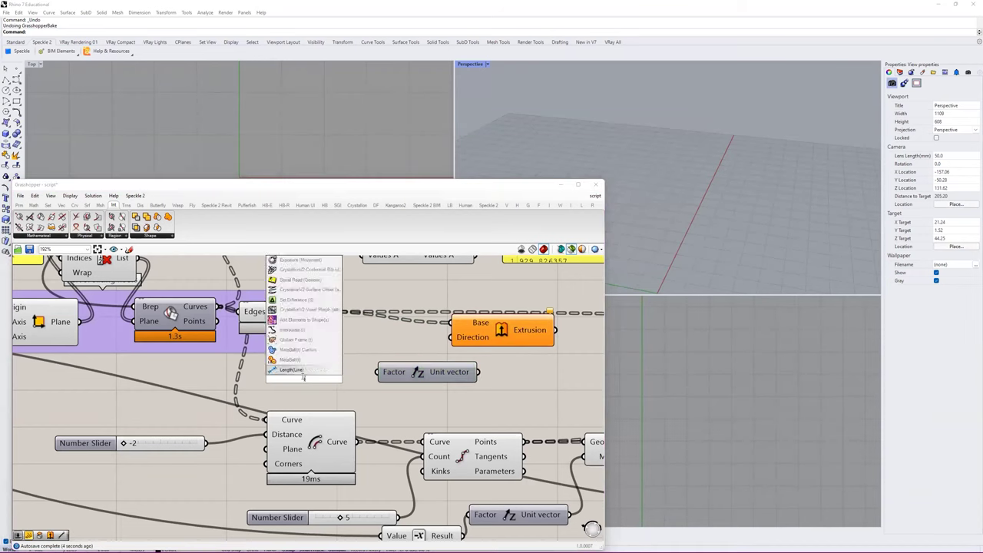
text(dos)
key(BackSpace)
key(BackSpace)
key(BackSpace)
text(4<1)
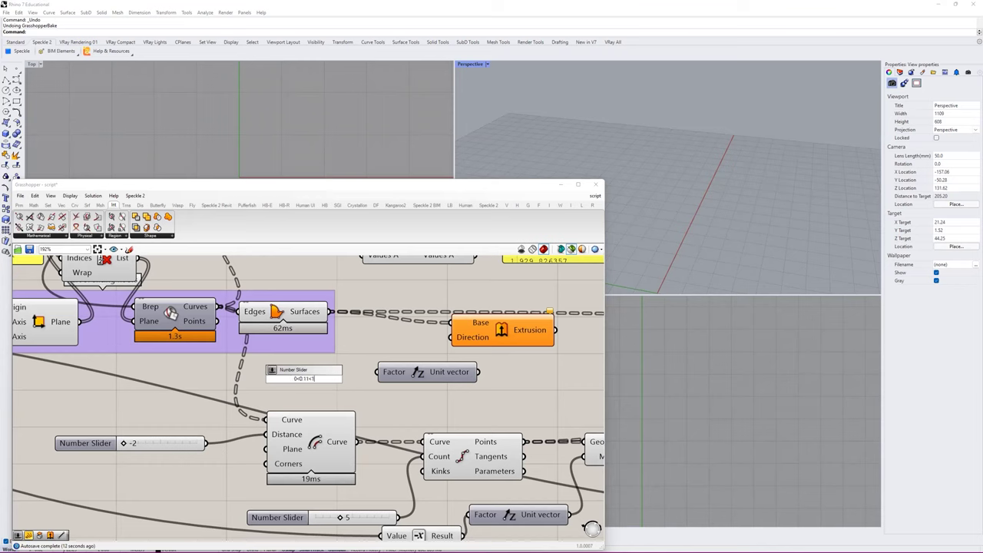
key(Return)
drag(323, 387, 283, 375)
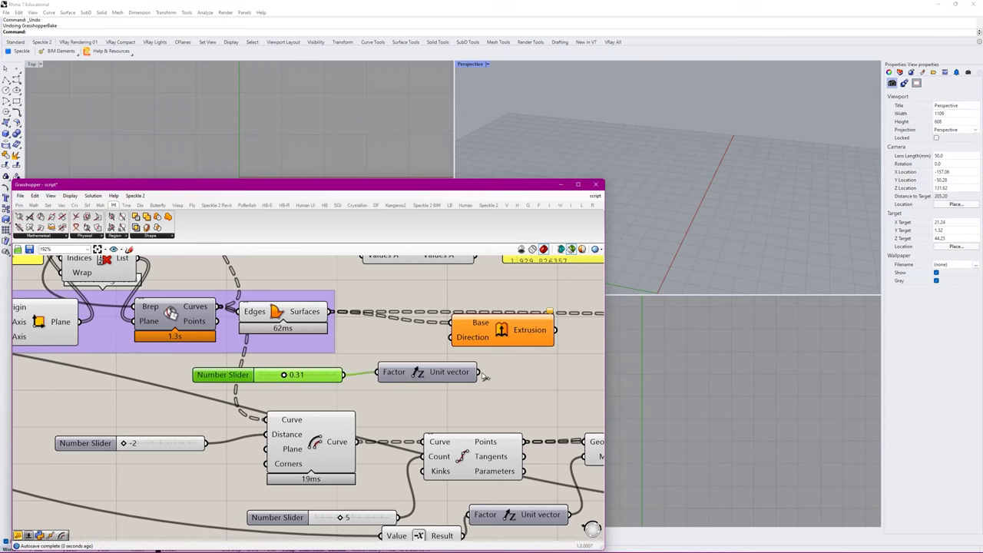
drag(485, 376, 465, 347)
click(513, 330)
right_drag(513, 330, 367, 328)
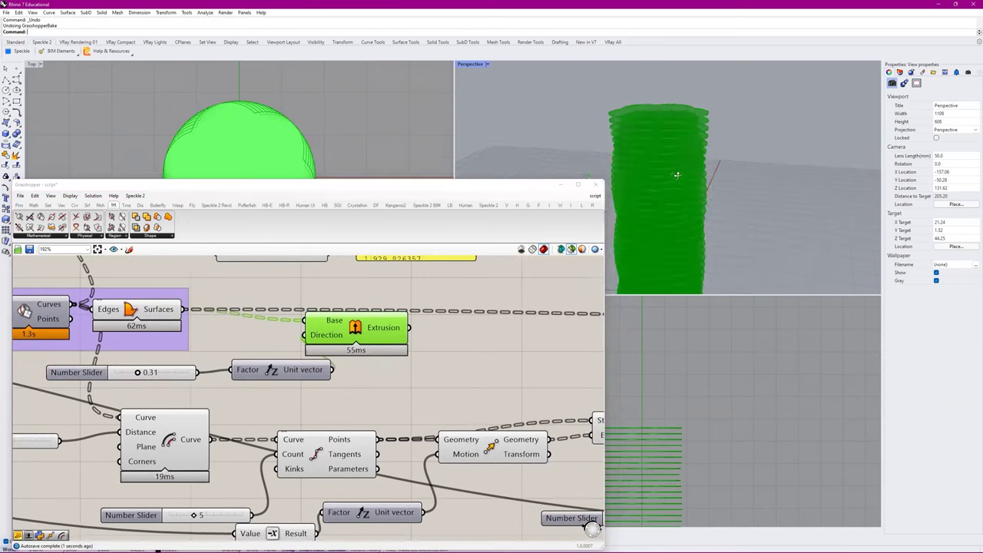
Bake the extruded disks into Rhino and zoom onto one baked disk
scroll(717, 133, up, 5)
right_drag(717, 133, 684, 162)
middle_click(372, 350)
click(373, 329)
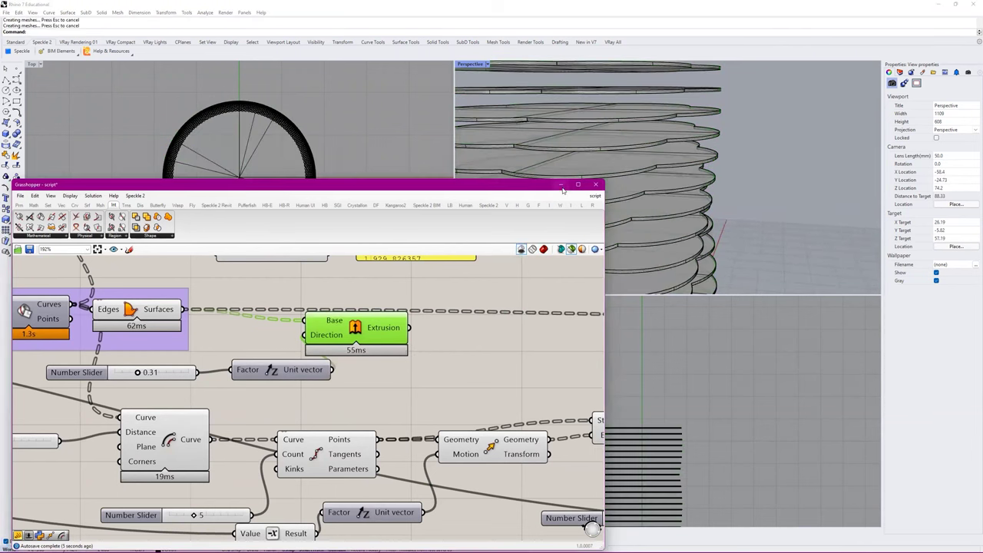
click(561, 185)
click(711, 137)
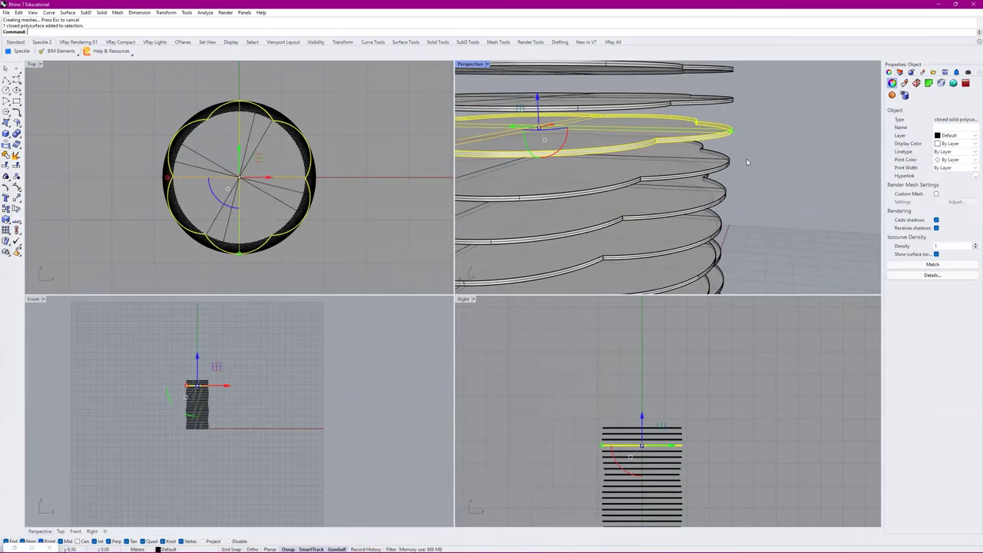
key(ctrl+shift+e)
key(Escape)
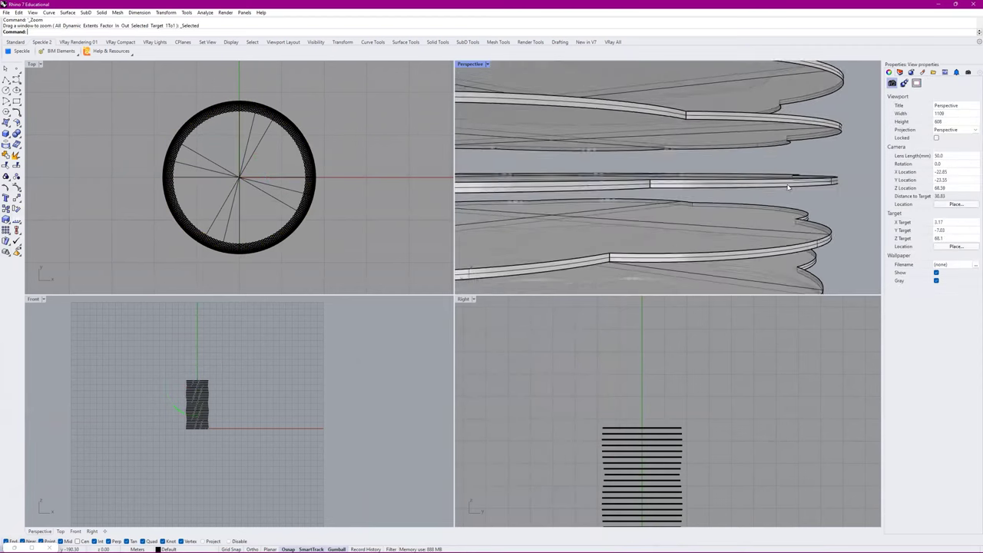
scroll(787, 186, down, 5)
Reopen Grasshopper and tidy the 0.31 slider, Unit vector and Extrusion layout
text(grasshopper)
key(Return)
right_drag(336, 403, 391, 398)
click(164, 369)
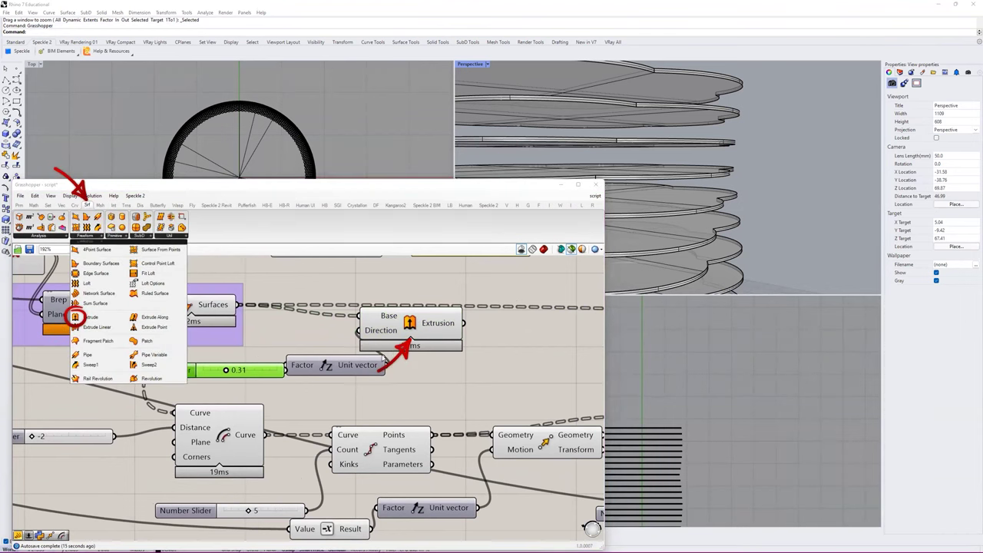
scroll(347, 371, down, 3)
click(361, 370)
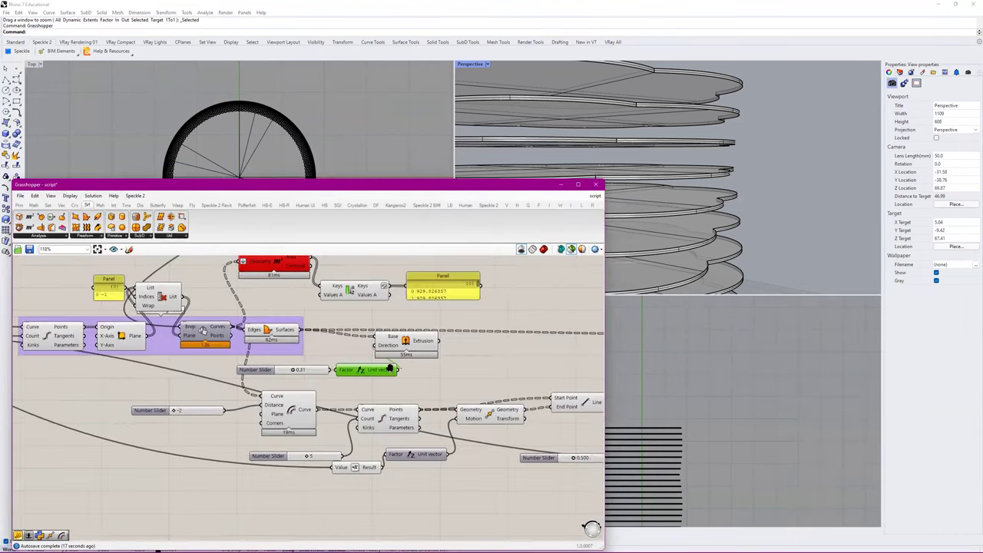
scroll(361, 355, down, 2)
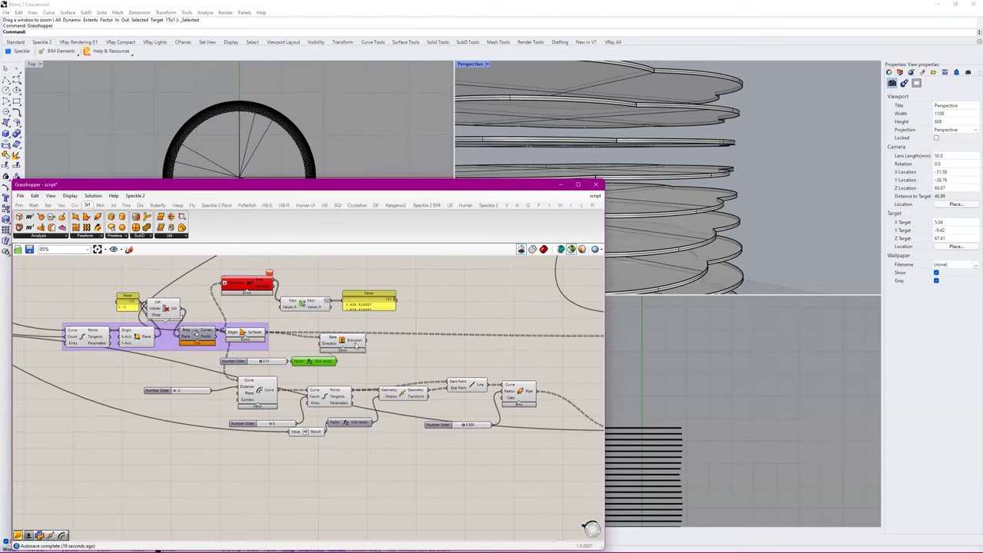
drag(350, 347, 382, 347)
right_drag(440, 346, 298, 328)
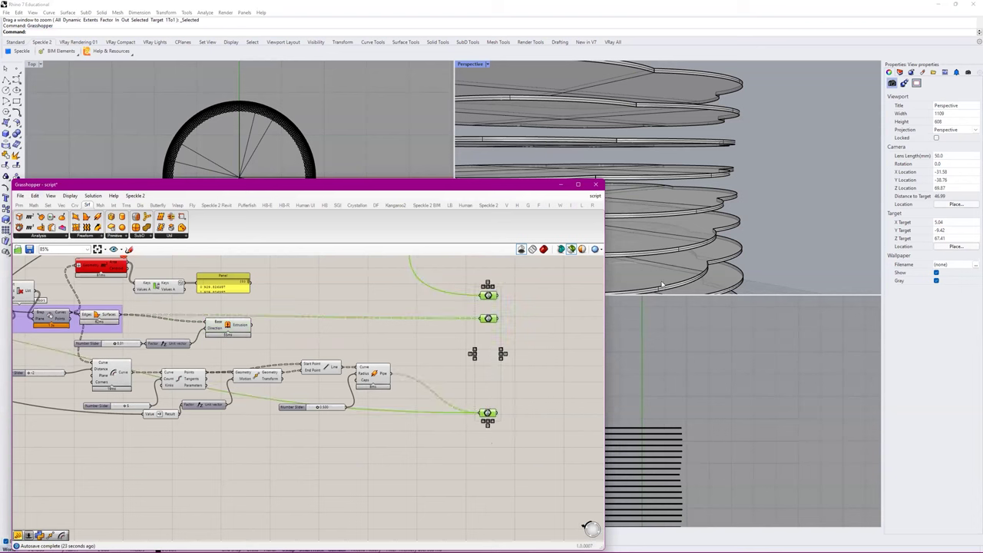
Show the shaded Grasshopper preview and select the Extrusion to display its disks
click(544, 250)
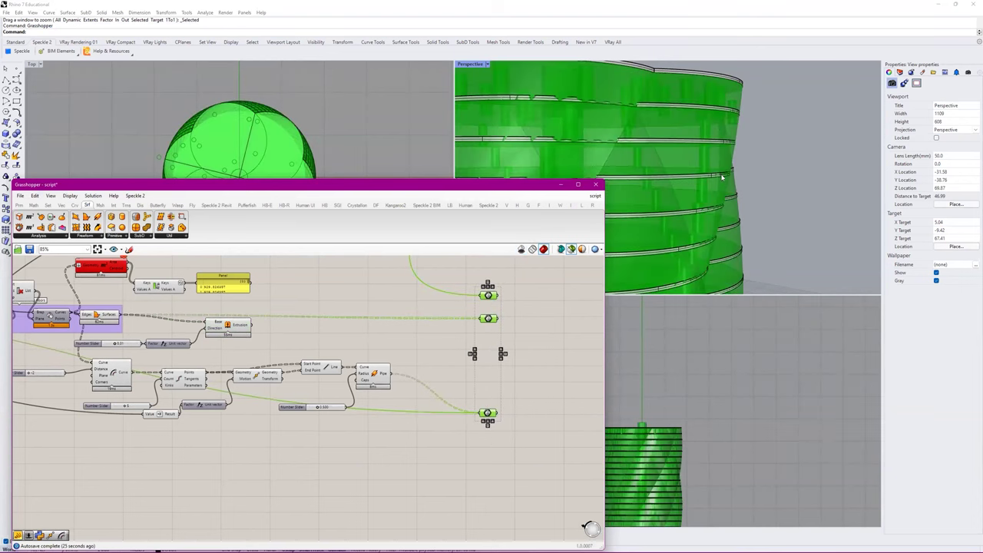
click(228, 327)
drag(250, 325, 396, 341)
shift+click(488, 295)
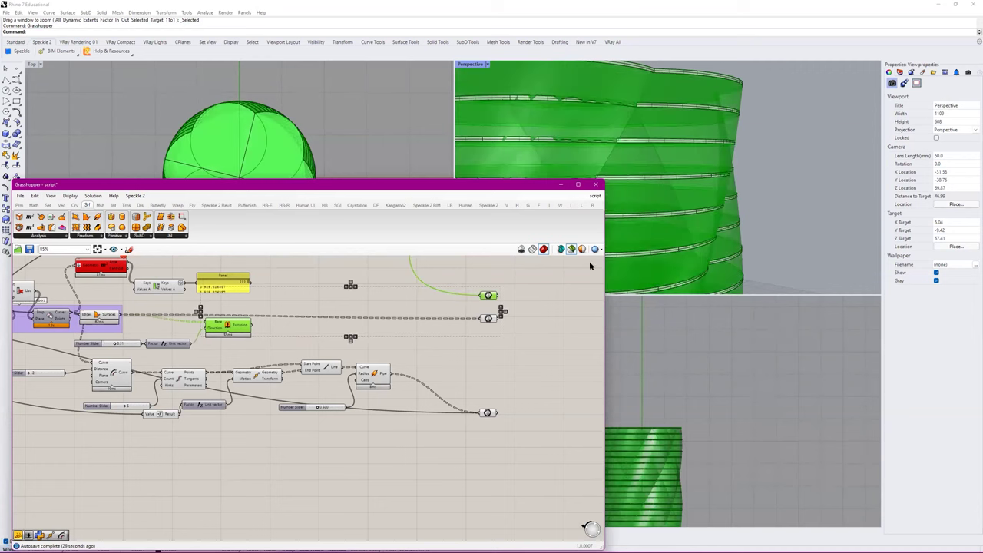
scroll(737, 176, up, 5)
scroll(737, 175, up, 5)
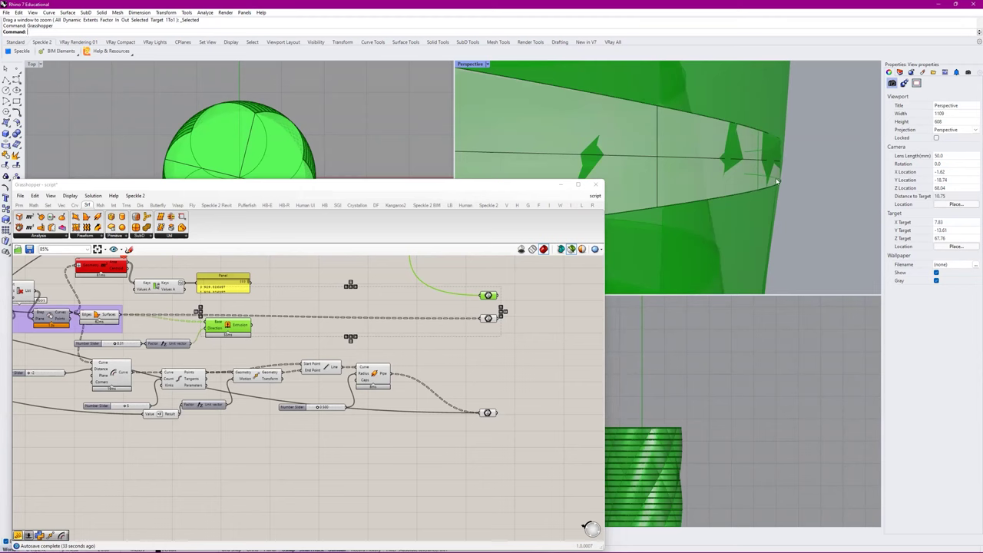
scroll(776, 161, down, 5)
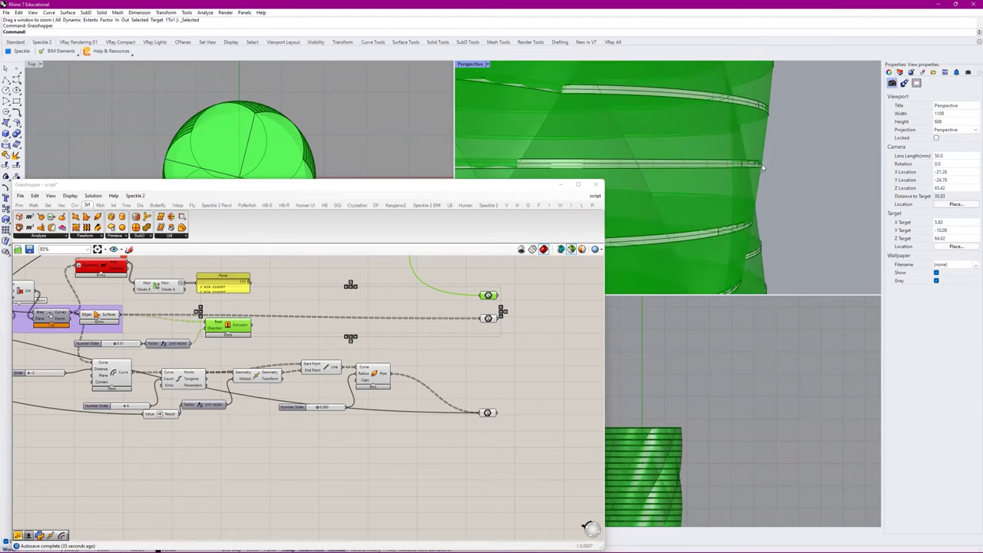
Undo the disk bake with Ctrl+Z, then open an empty component search box
key(ctrl+z)
scroll(754, 208, up, 5)
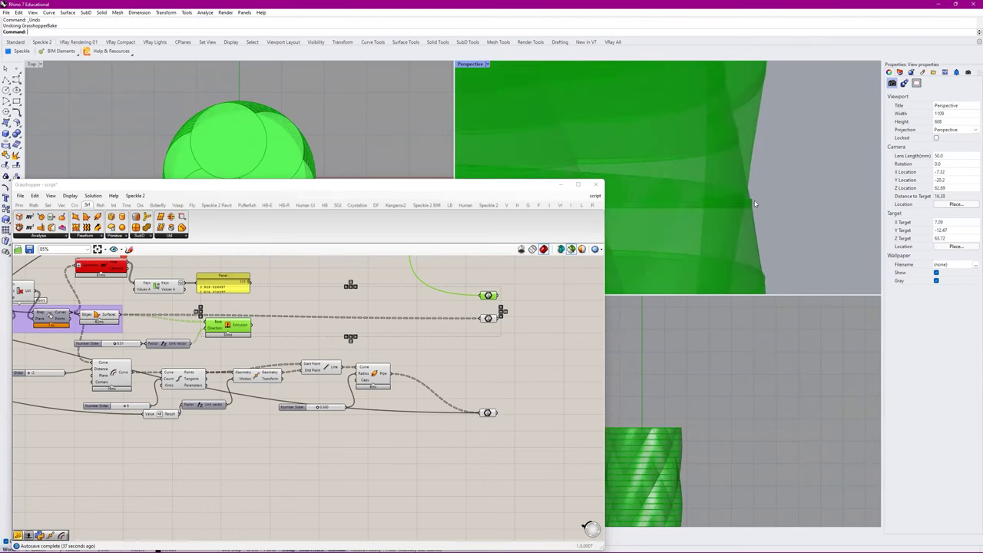
scroll(754, 206, up, 5)
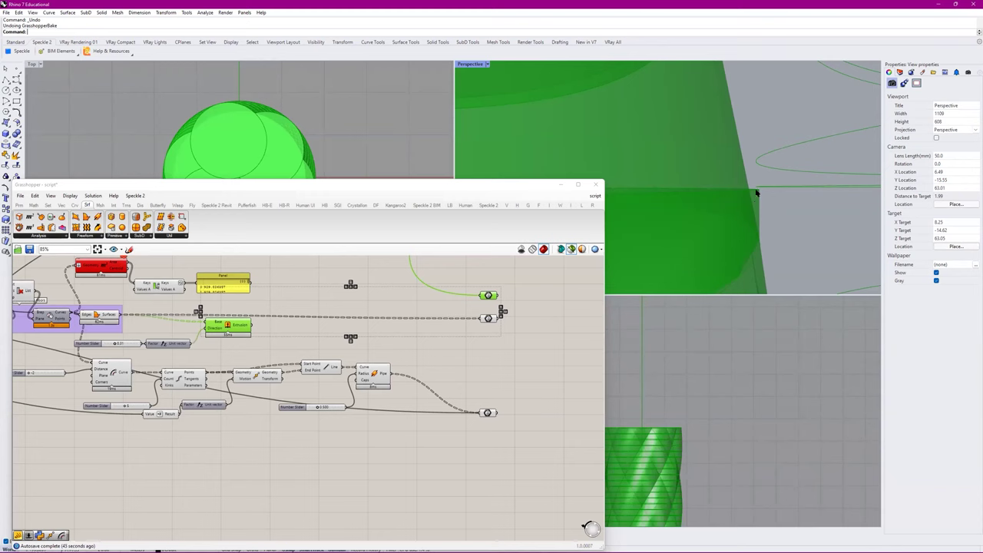
right_drag(757, 201, 760, 215)
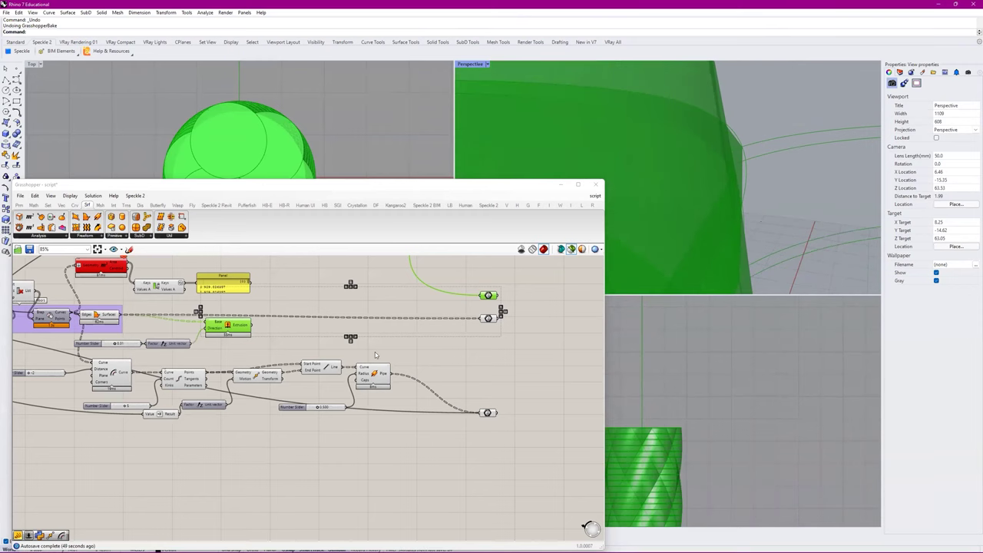
double_click(309, 347)
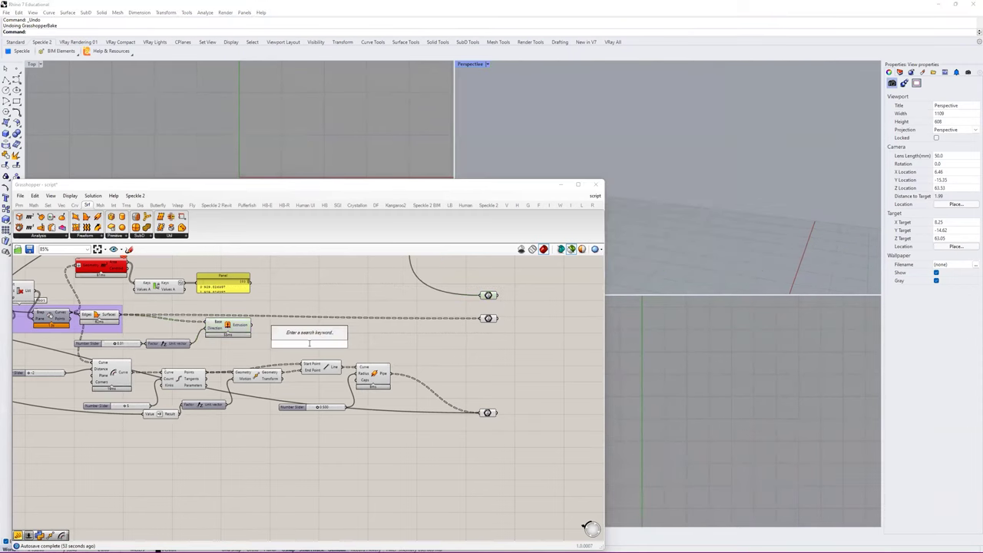
Wire the Extrusion's curve output into the Brep|Plane section component's input
scroll(348, 355, up, 1)
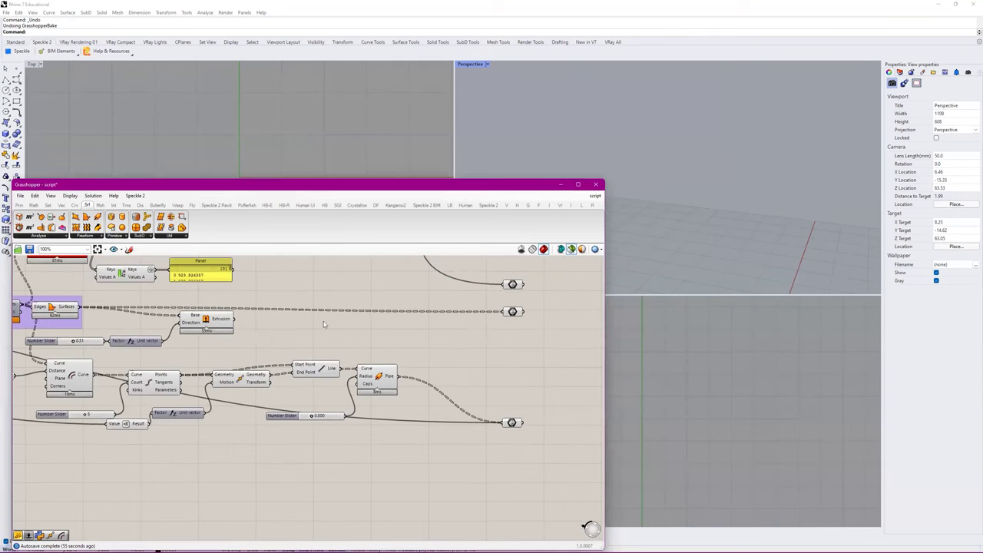
click(222, 325)
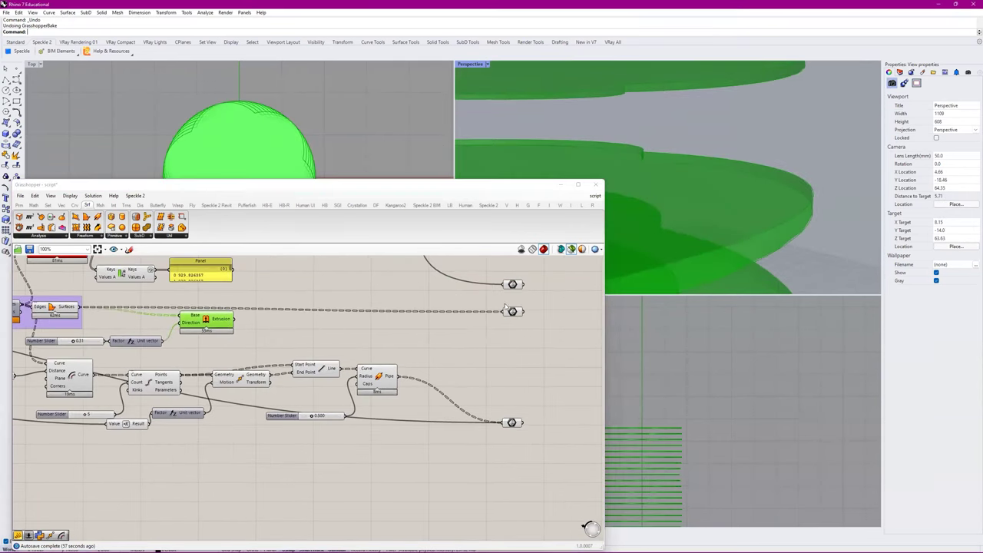
scroll(511, 308, down, 4)
scroll(511, 308, down, 1)
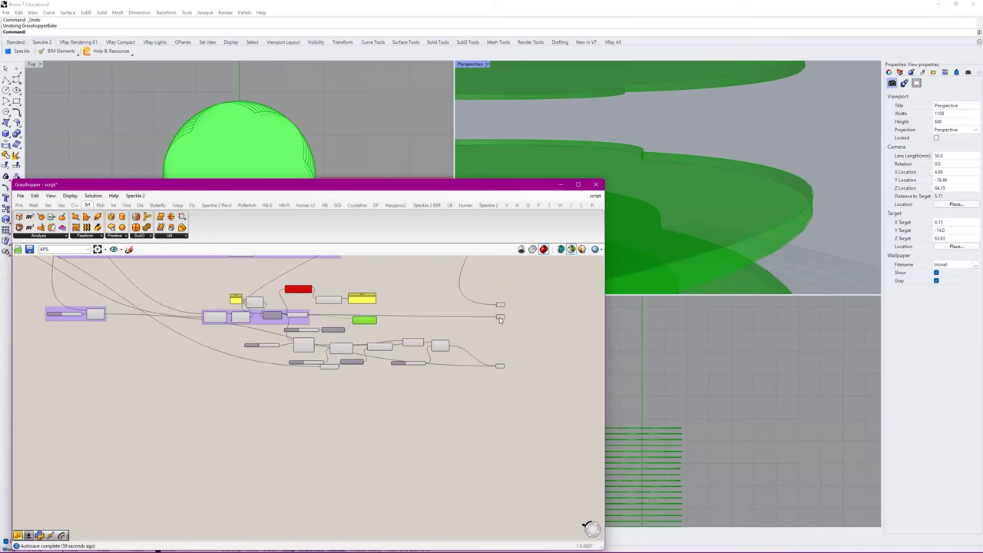
scroll(499, 320, up, 3)
scroll(524, 297, down, 4)
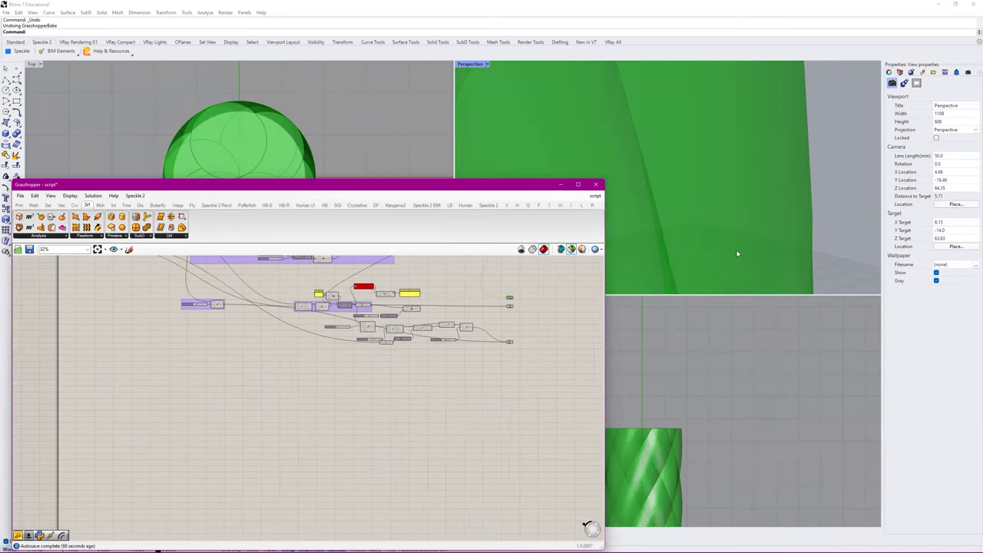
scroll(737, 252, down, 5)
scroll(739, 197, down, 3)
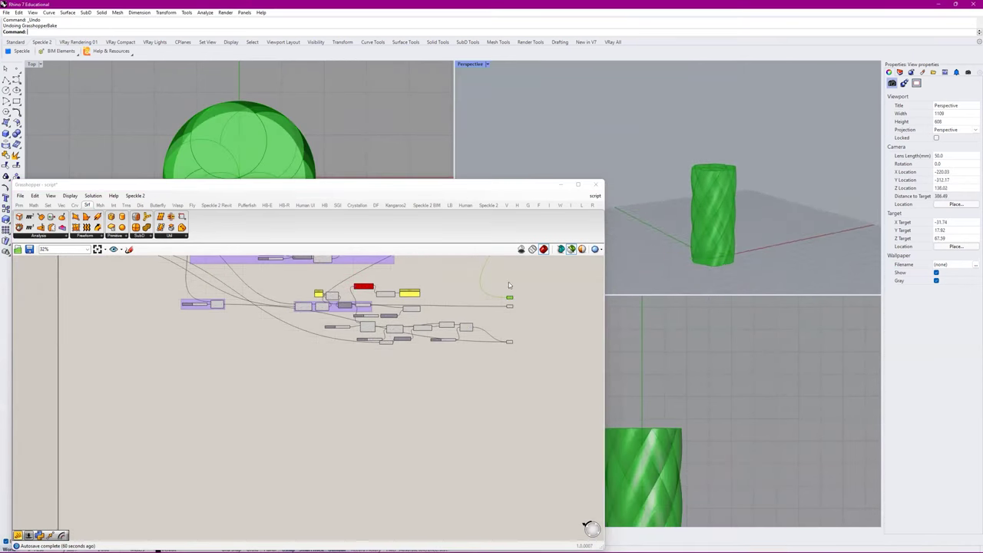
scroll(464, 284, up, 3)
scroll(293, 298, down, 4)
scroll(367, 349, up, 1)
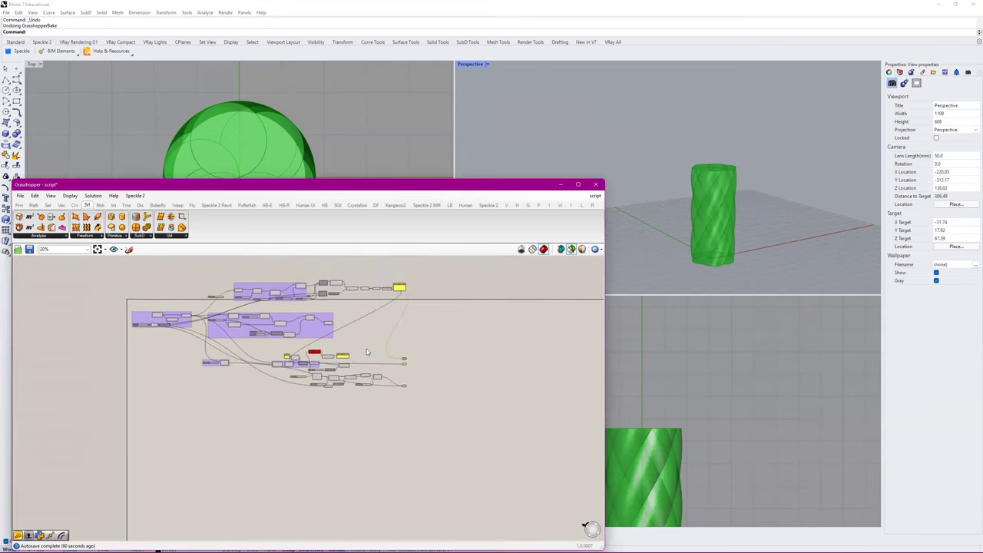
scroll(373, 305, up, 4)
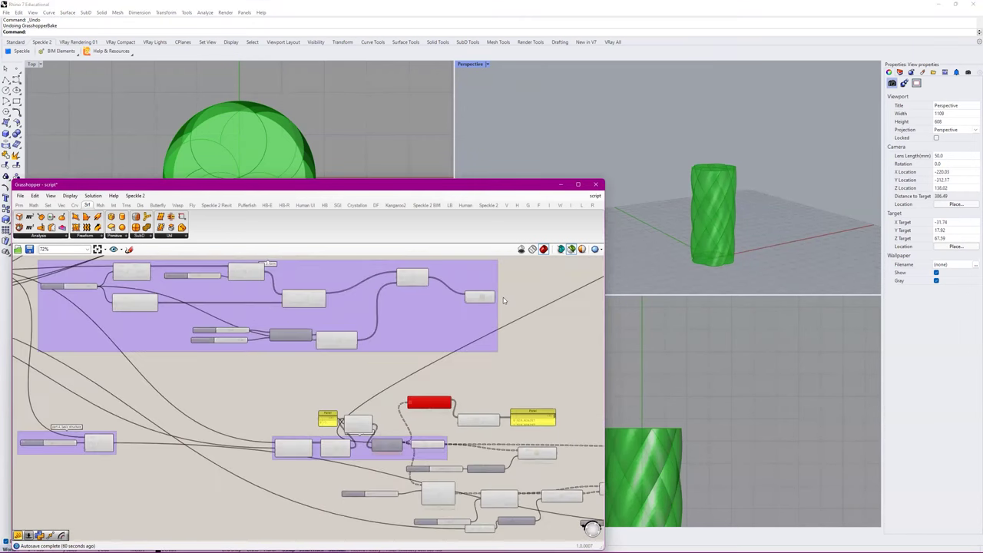
drag(399, 359, 356, 434)
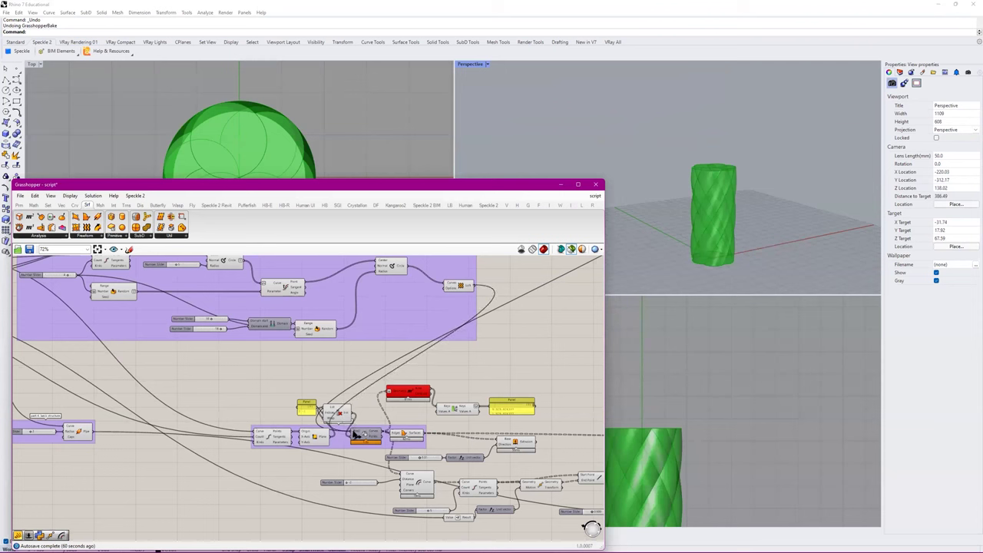
Select the three output parameter components, then the whole component group
right_drag(492, 368, 487, 430)
drag(487, 431, 499, 440)
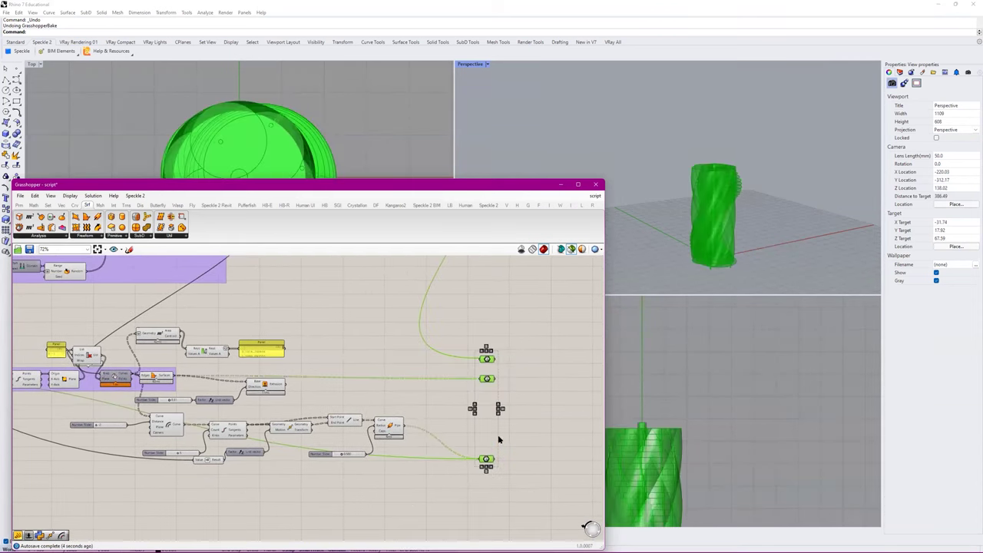
click(513, 364)
scroll(514, 364, down, 4)
click(317, 318)
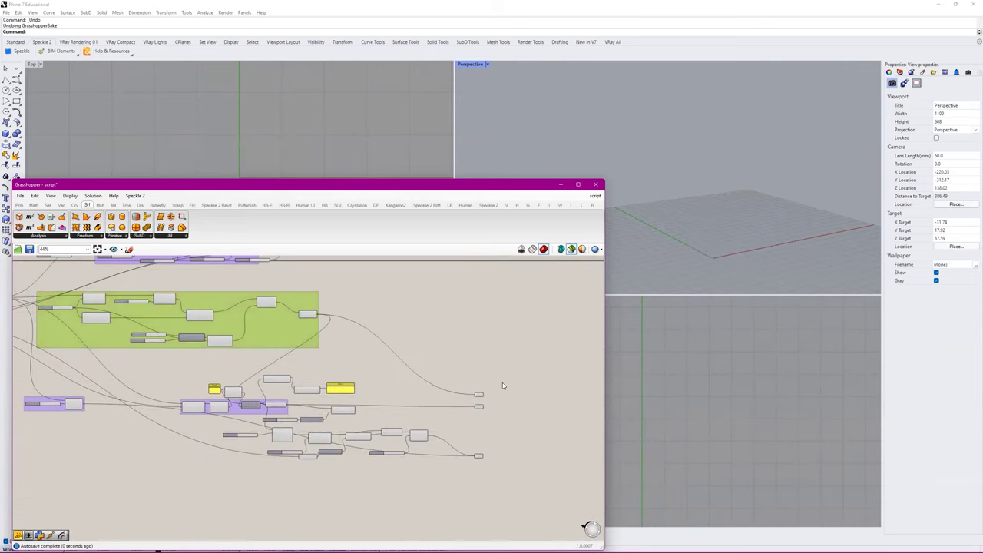
Reselect the three output components and inspect the stacked-slab tower preview in Rhino
drag(502, 383, 506, 423)
click(720, 238)
scroll(719, 238, up, 8)
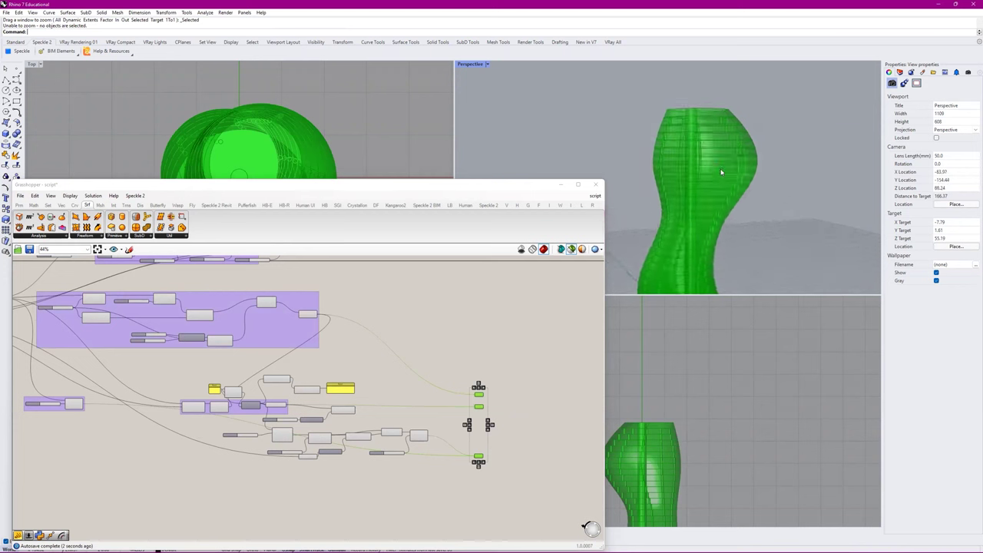
scroll(297, 391, up, 5)
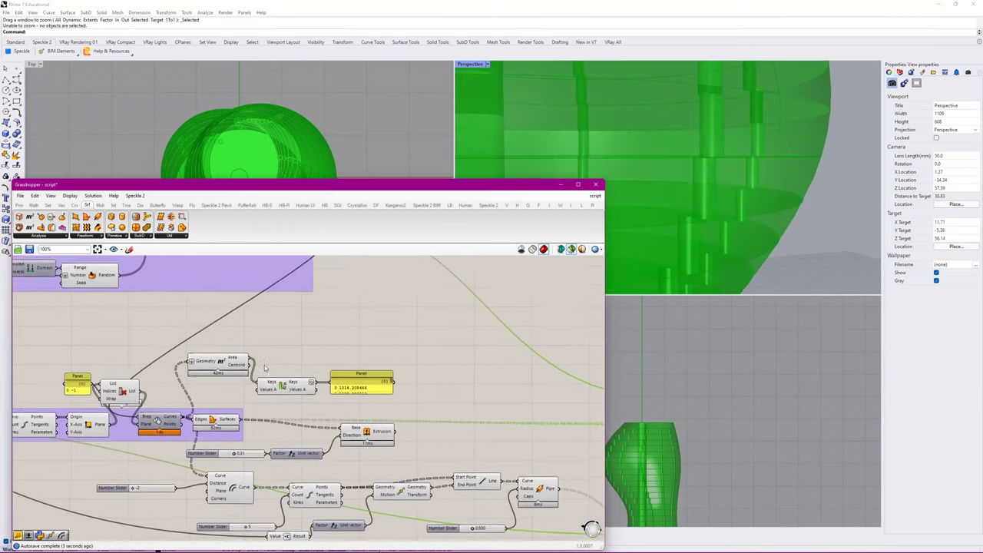
click(765, 221)
scroll(784, 215, down, 8)
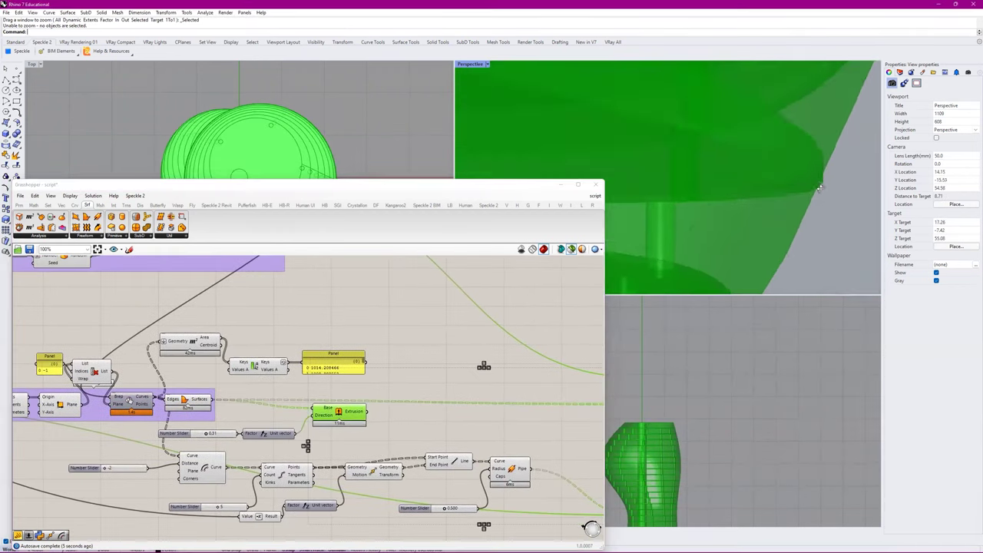
scroll(800, 211, up, 8)
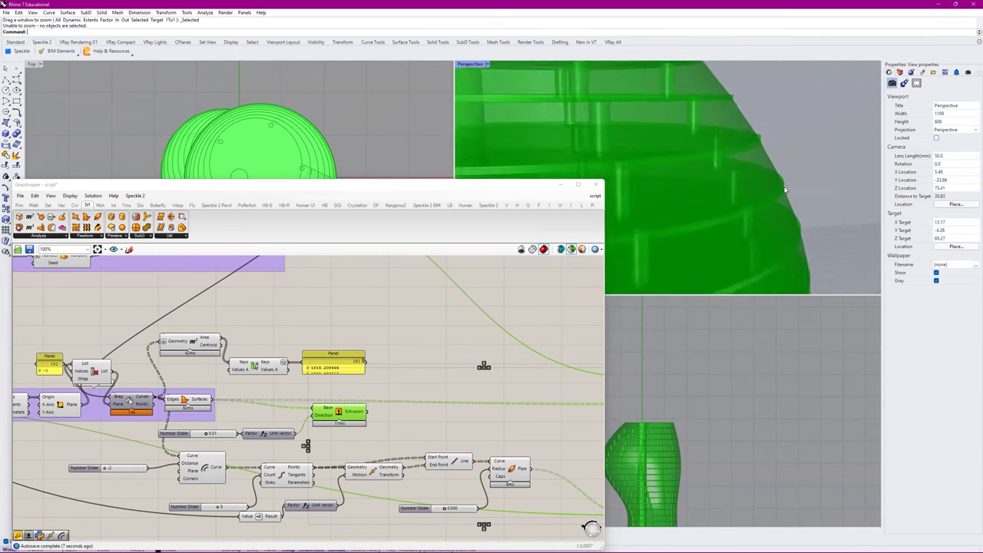
scroll(772, 188, down, 8)
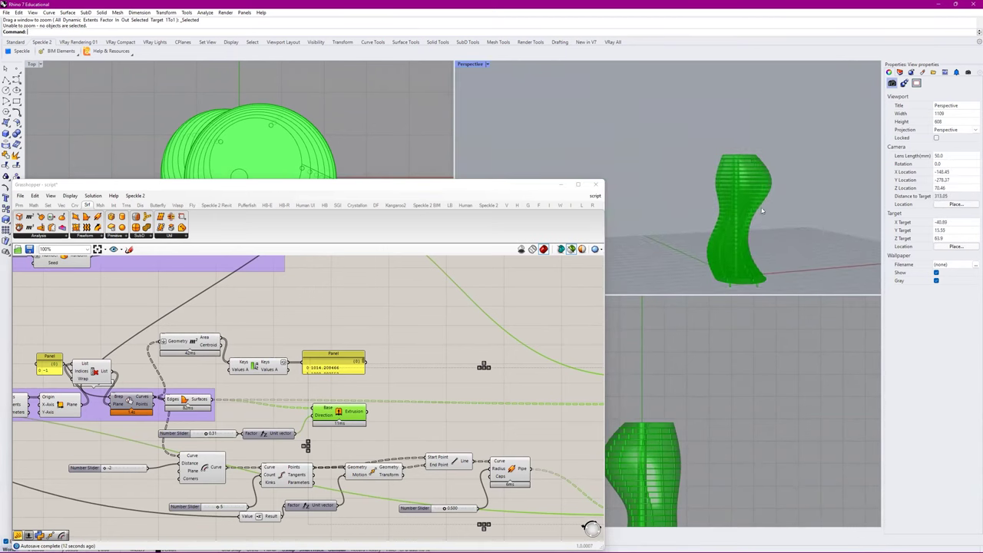
scroll(762, 210, up, 3)
Window-select all three output components together on the Grasshopper canvas
click(476, 335)
scroll(477, 336, down, 5)
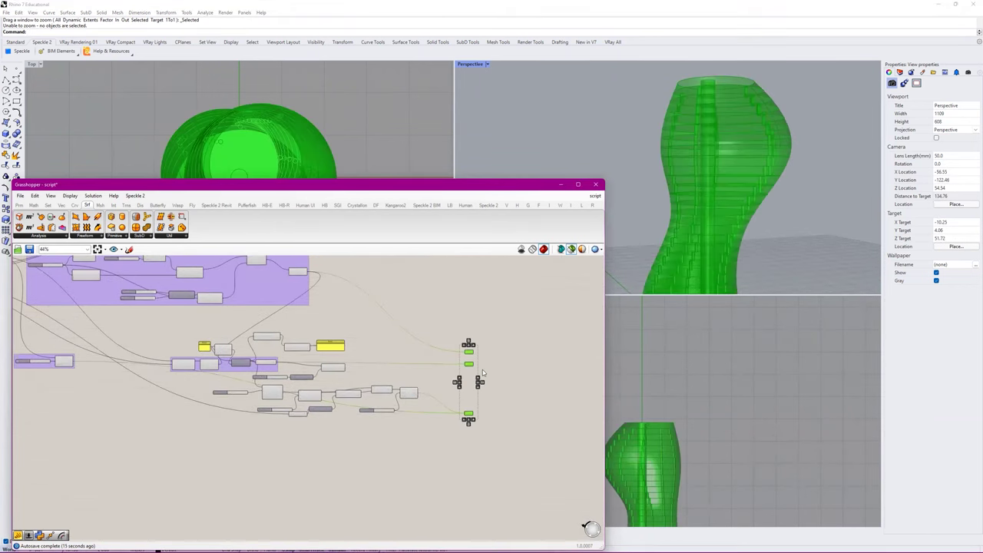
scroll(480, 366, up, 5)
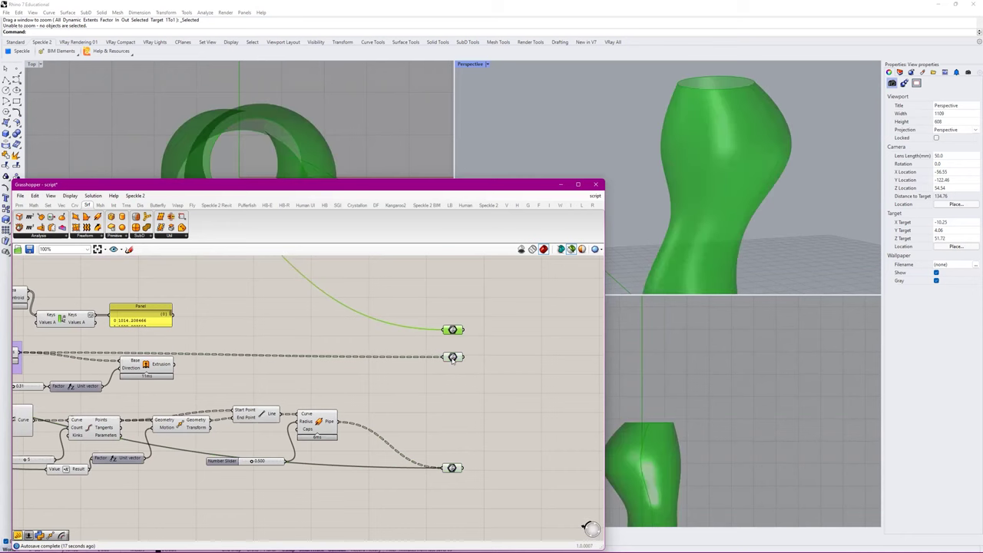
click(453, 359)
drag(476, 317, 440, 479)
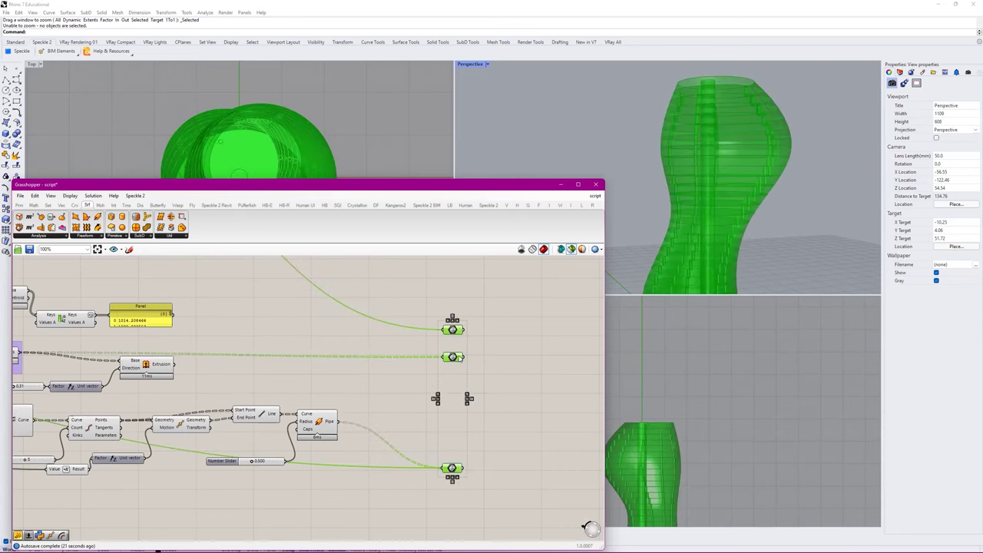
Bake the selected output components into the Rhino model and deselect them
key(space)
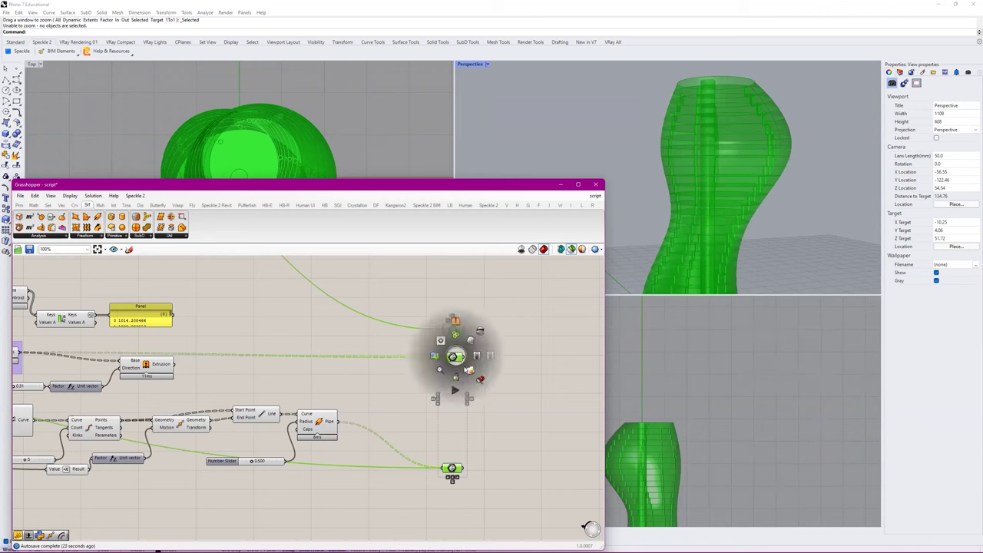
click(471, 371)
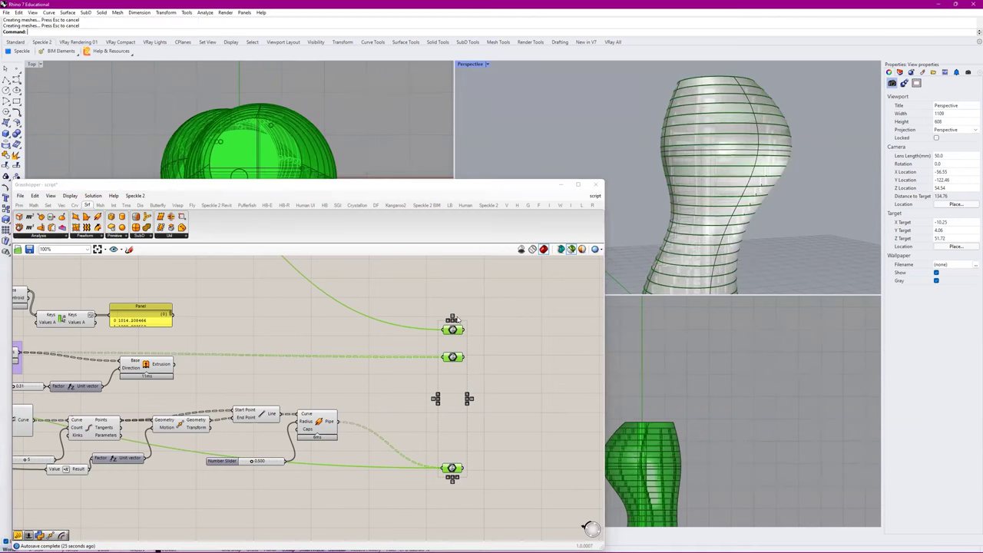
click(515, 325)
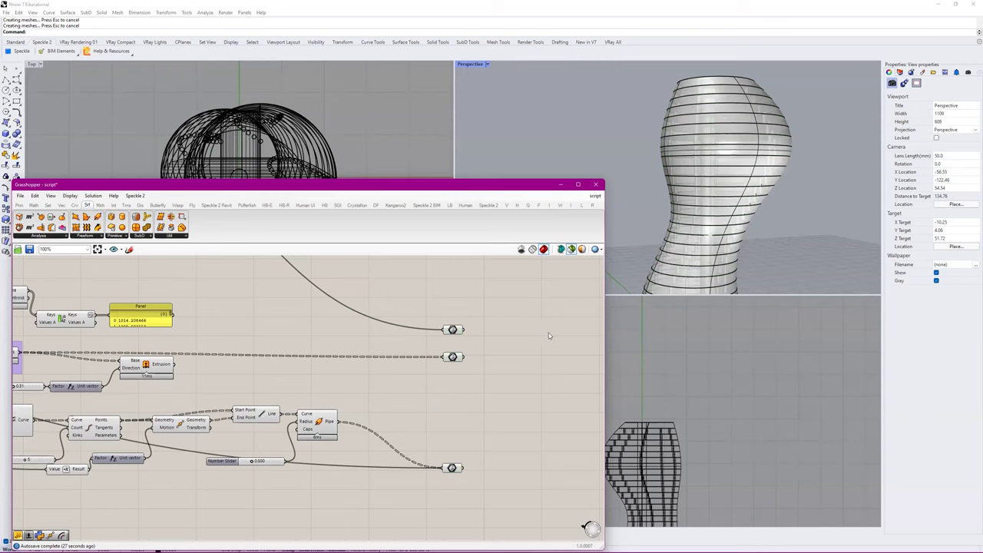
Minimize Grasshopper and zoom to all baked objects with Ctrl+A and ZS
click(560, 184)
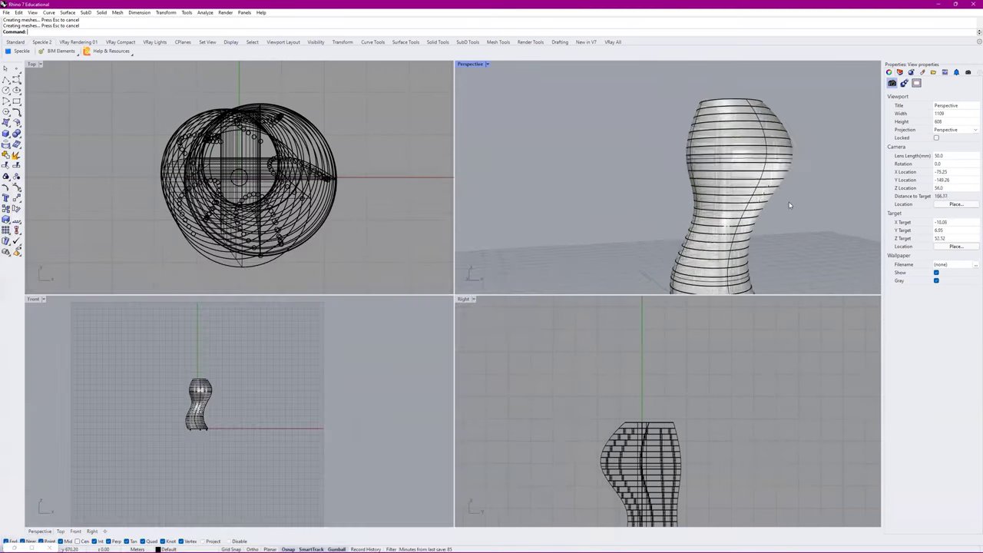
scroll(649, 221, down, 4)
key(ctrl+a)
text(zs)
key(Return)
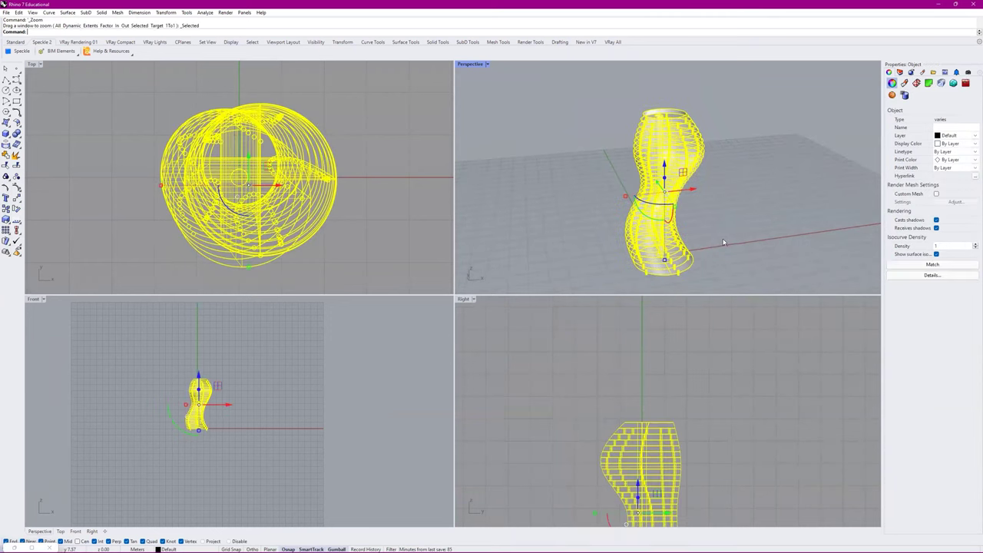
key(Escape)
click(487, 64)
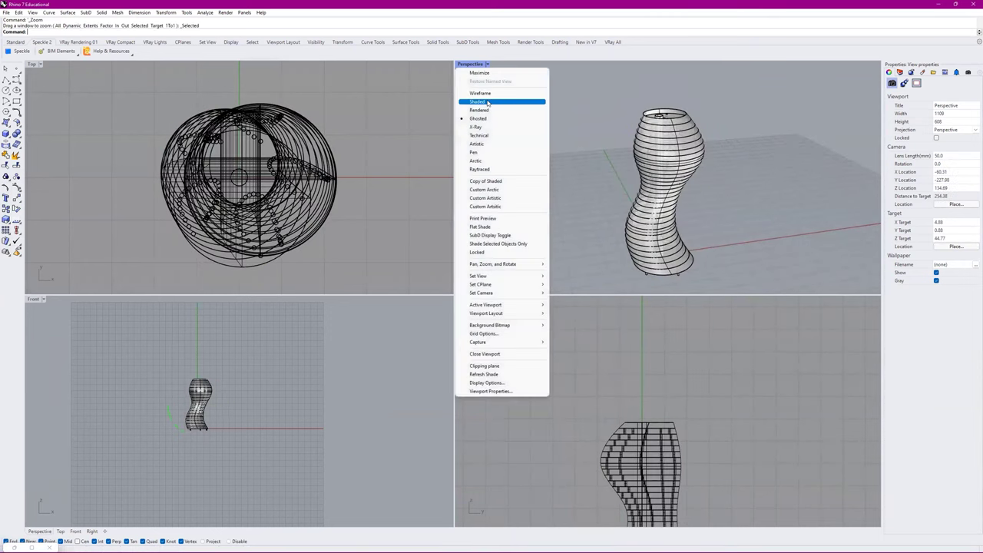
click(584, 95)
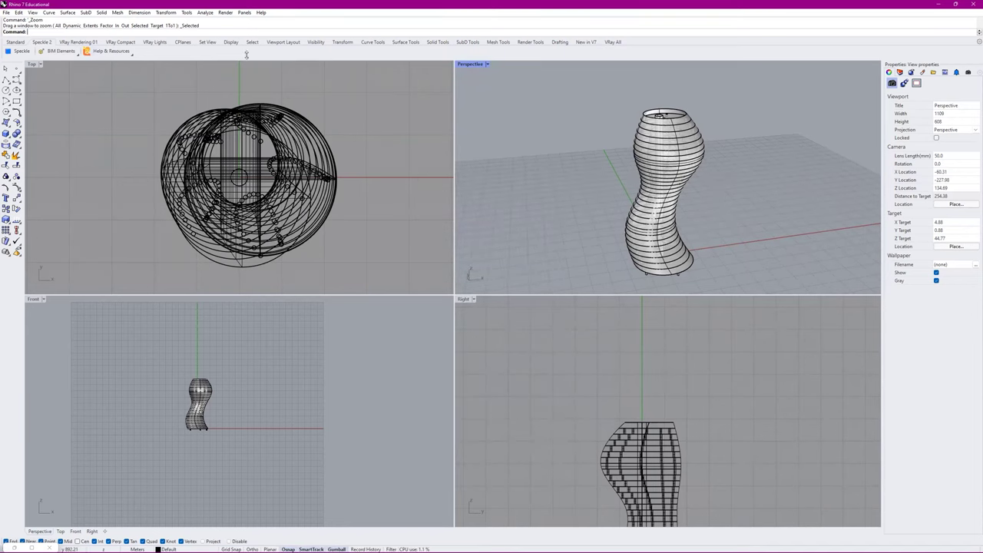
Search Windows for 'cisco' to bring up Cisco AnyConnect Secure Mobility Client
key(super)
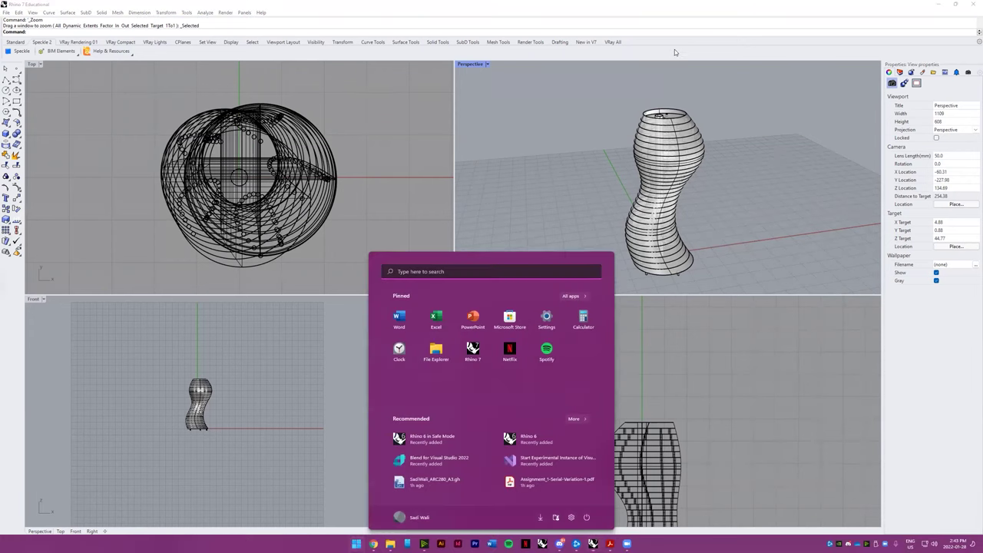
text(v)
key(BackSpace)
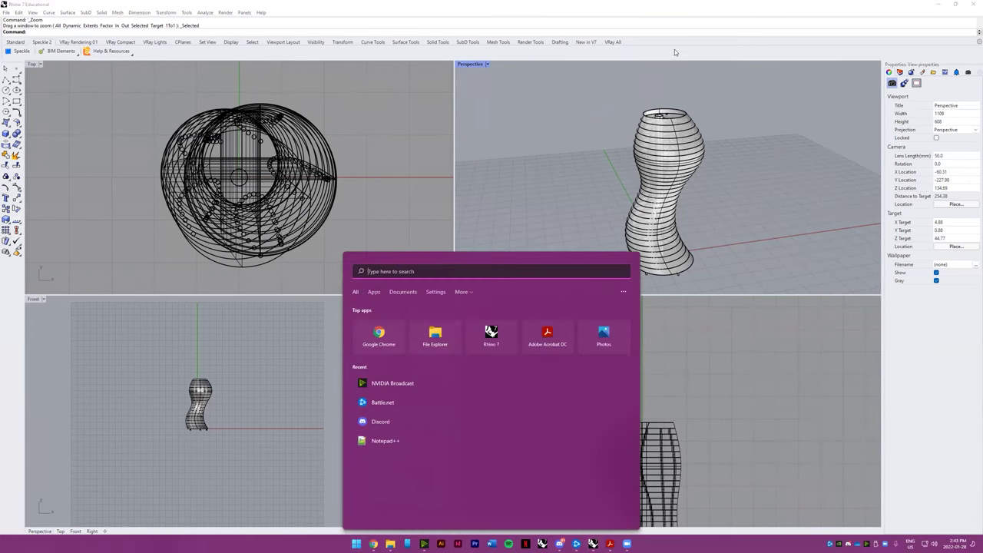
text(cisco)
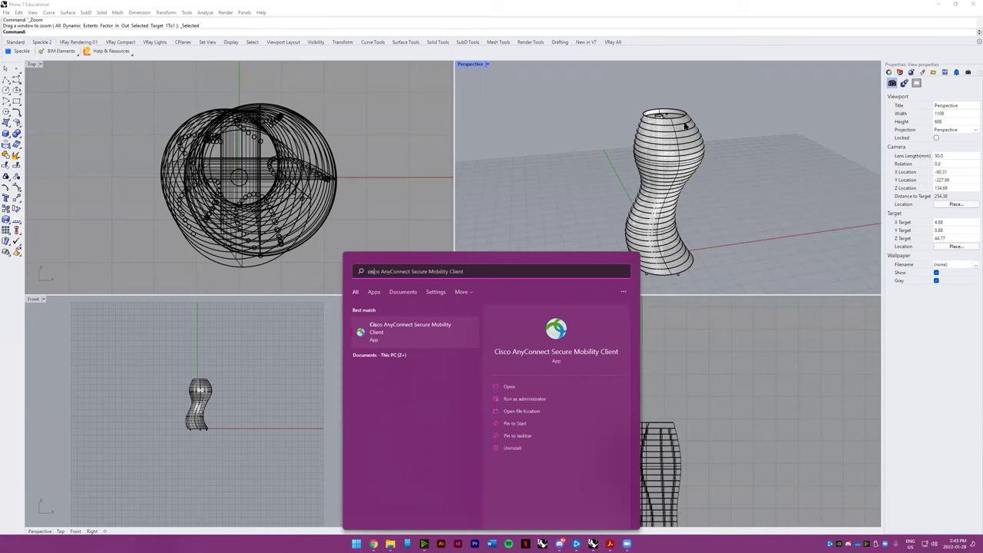
key(Escape)
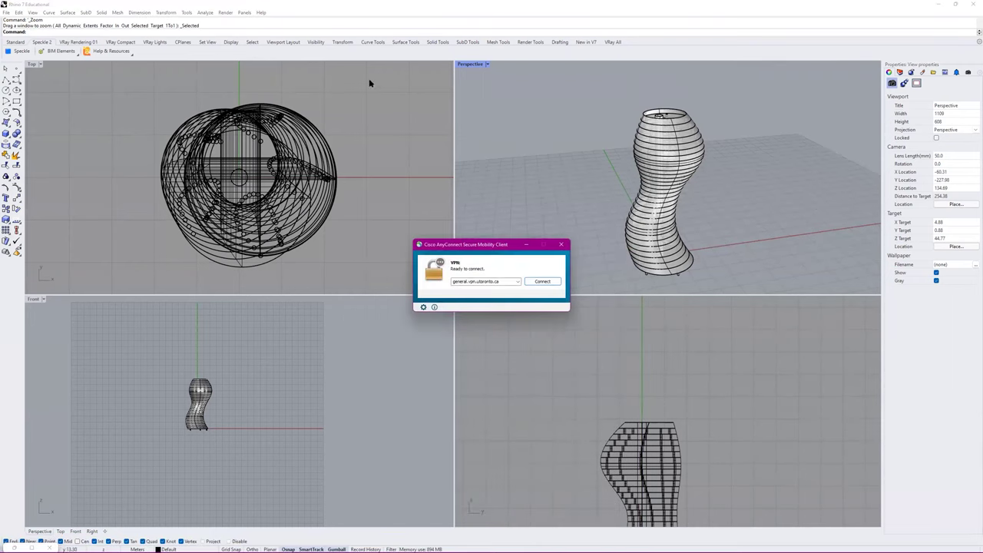
Pick the current renderer from the Render menu and recentre the tower in Perspective
click(244, 12)
click(192, 13)
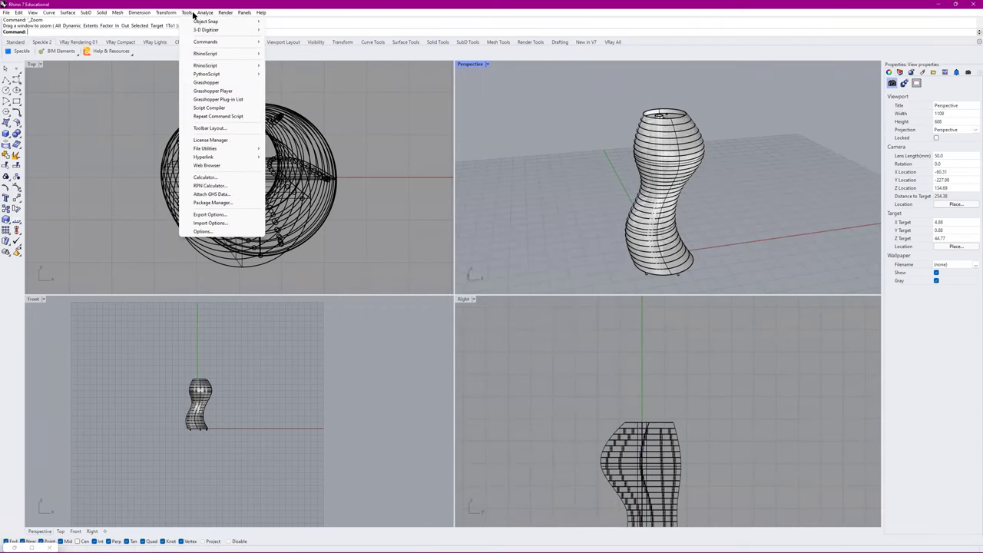
mouse_move(225, 13)
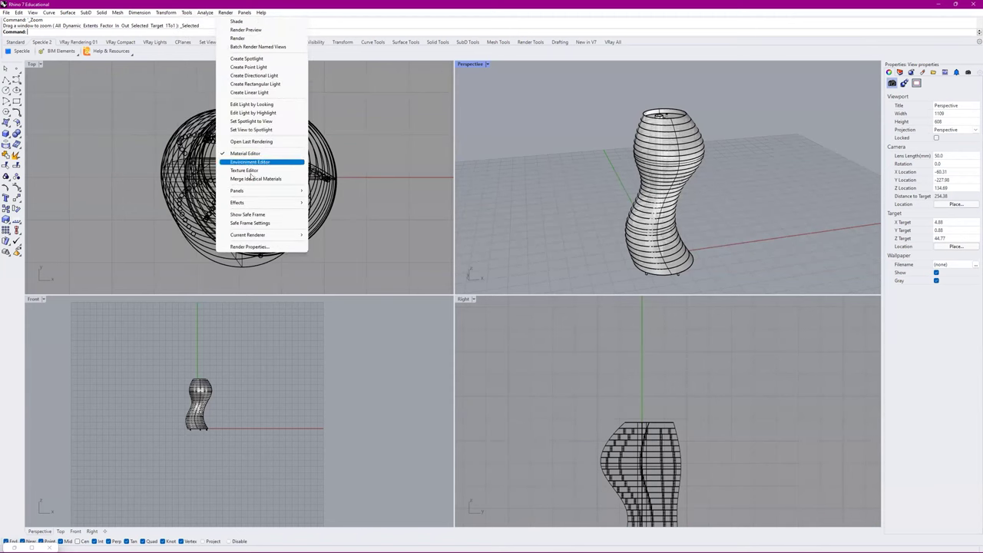
mouse_move(264, 235)
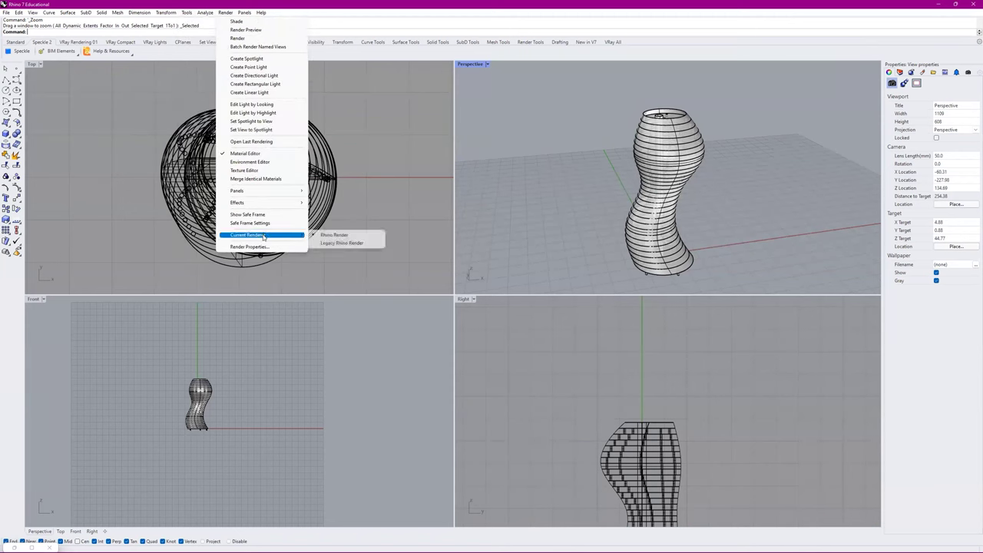
click(330, 244)
shift+right_drag(527, 154, 491, 135)
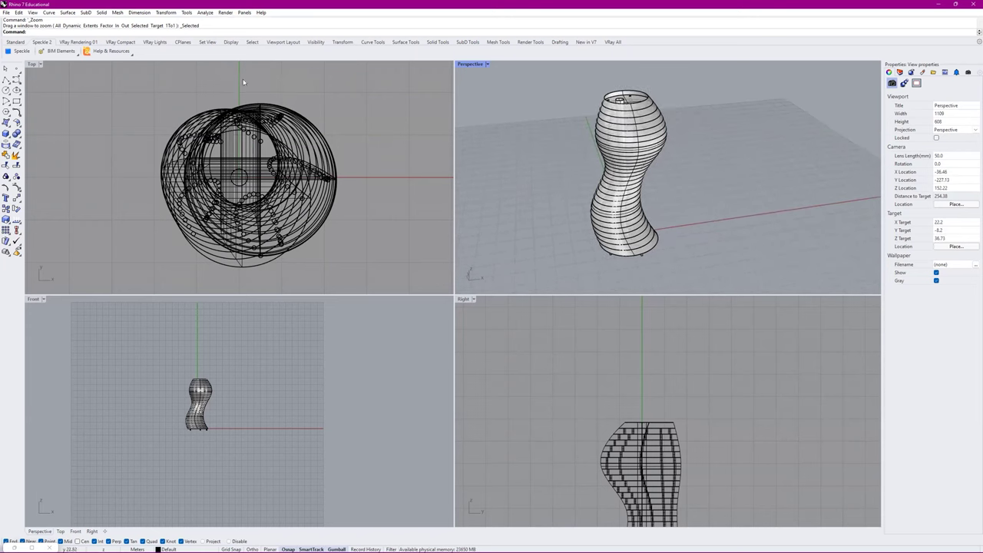
Render the Perspective view with Rhino Render, inspect the result, then close it
click(225, 12)
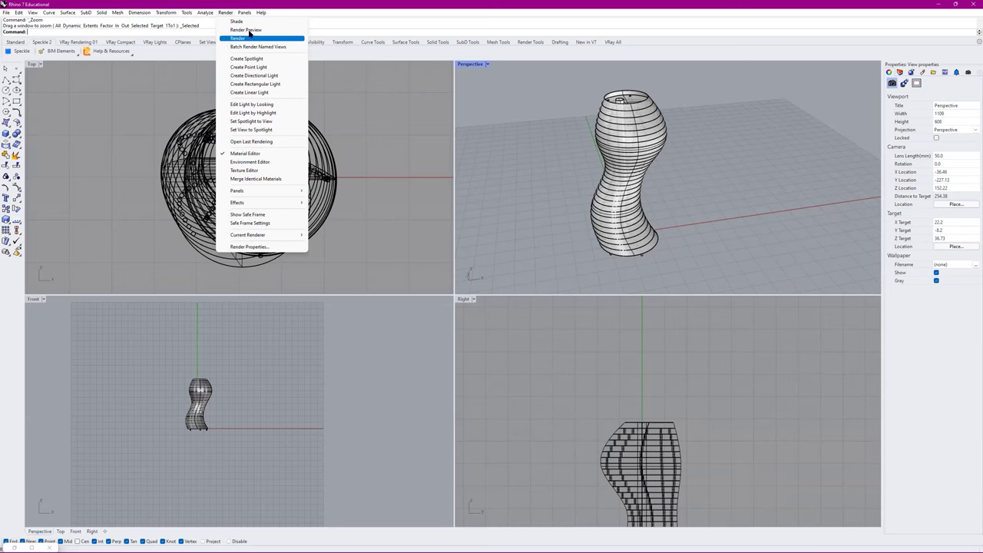
click(250, 37)
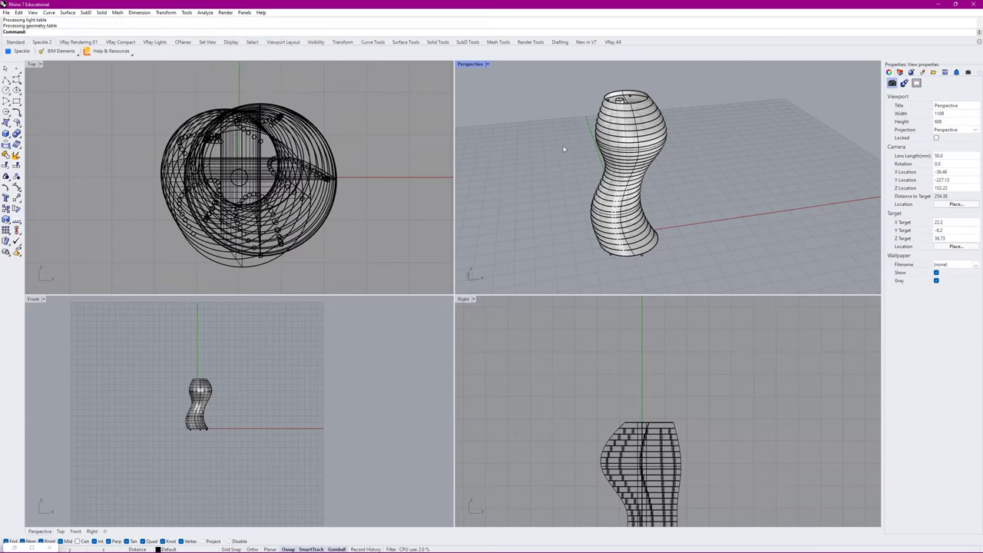
drag(460, 143, 357, 100)
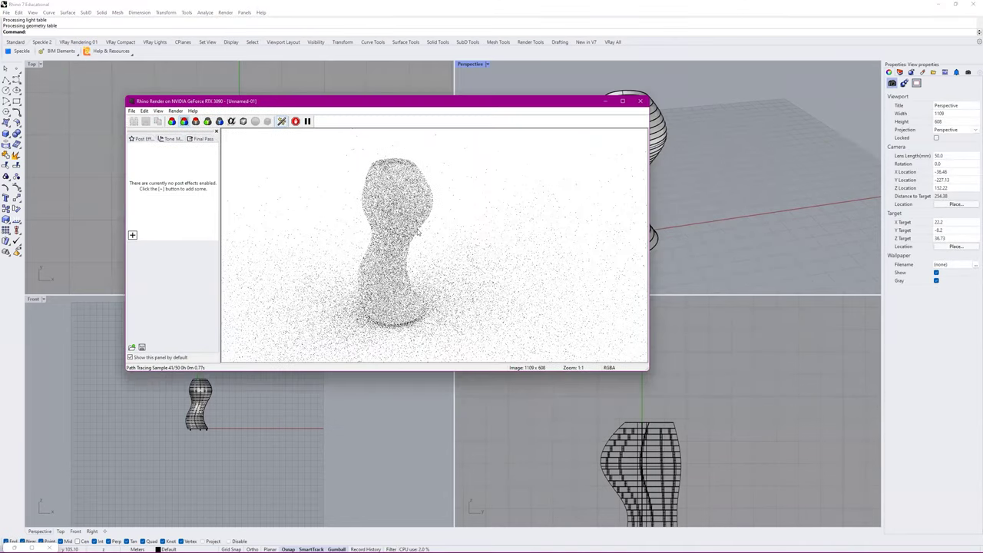
scroll(407, 225, up, 2)
scroll(404, 225, down, 3)
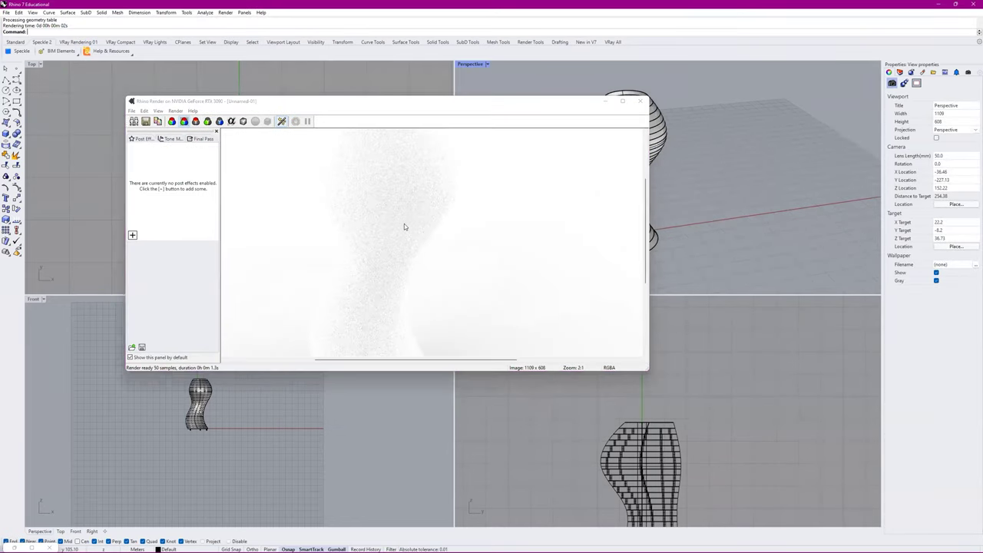
scroll(343, 219, up, 1)
click(170, 121)
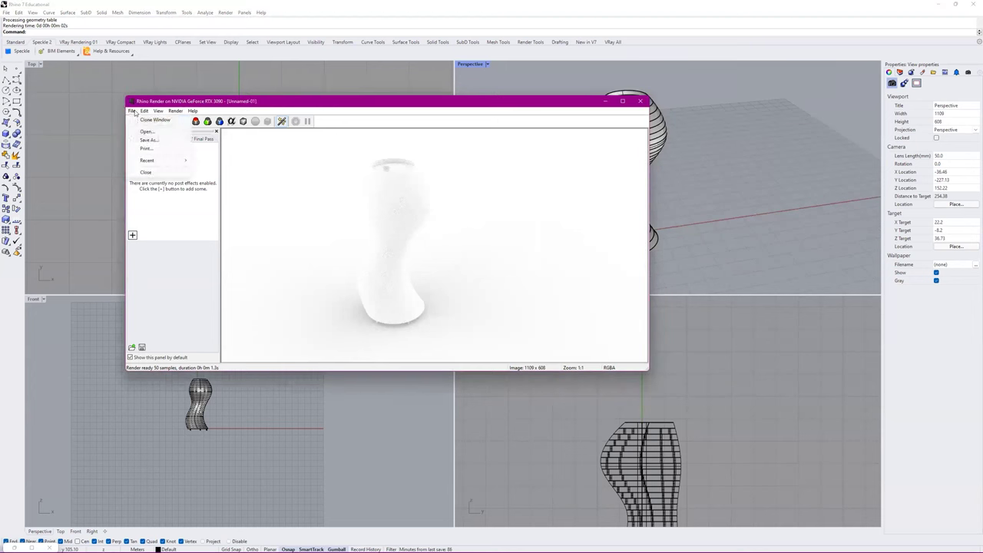
click(640, 100)
click(225, 12)
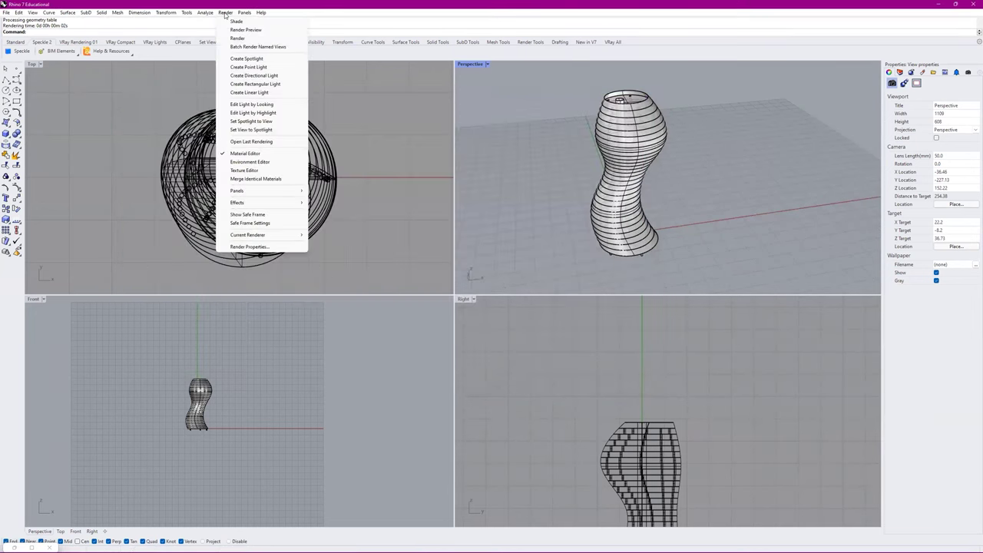
mouse_move(205, 13)
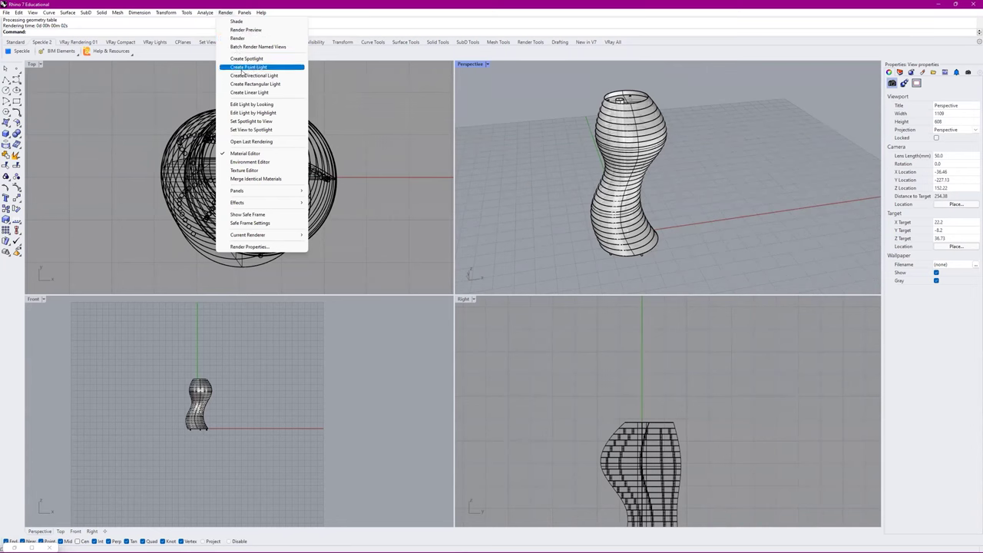
click(261, 170)
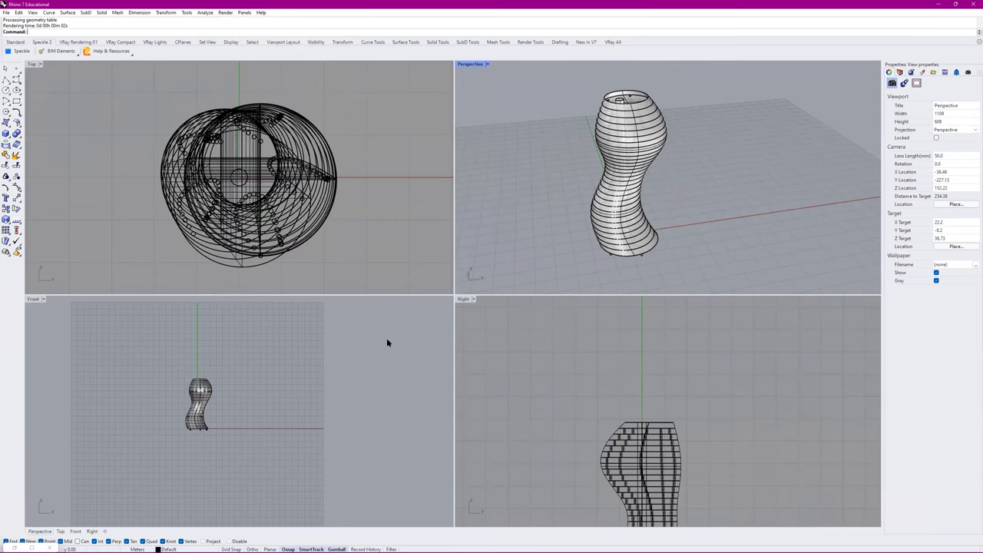
Connect AnyConnect to the university VPN, submit the login, and hide its window
key(alt+Tab)
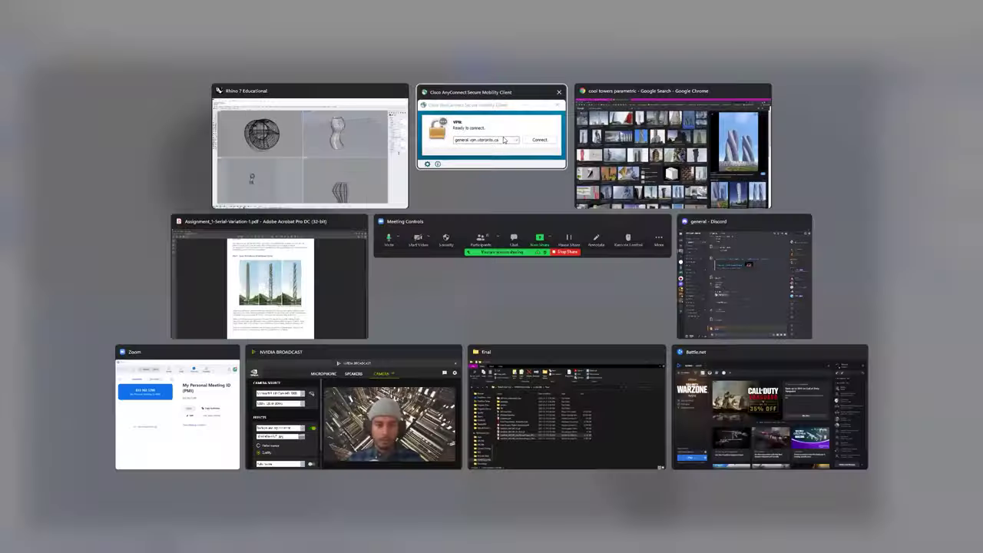
click(542, 281)
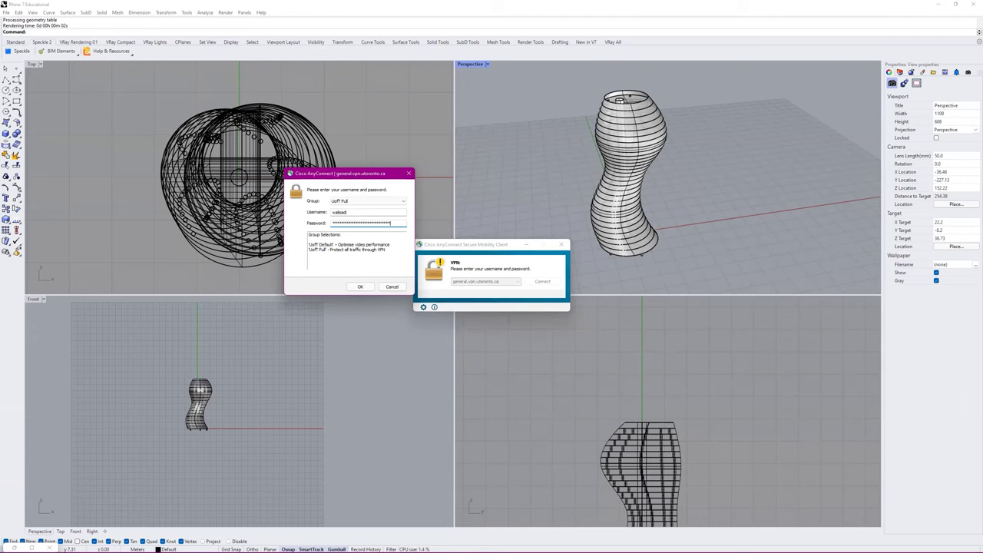
key(Return)
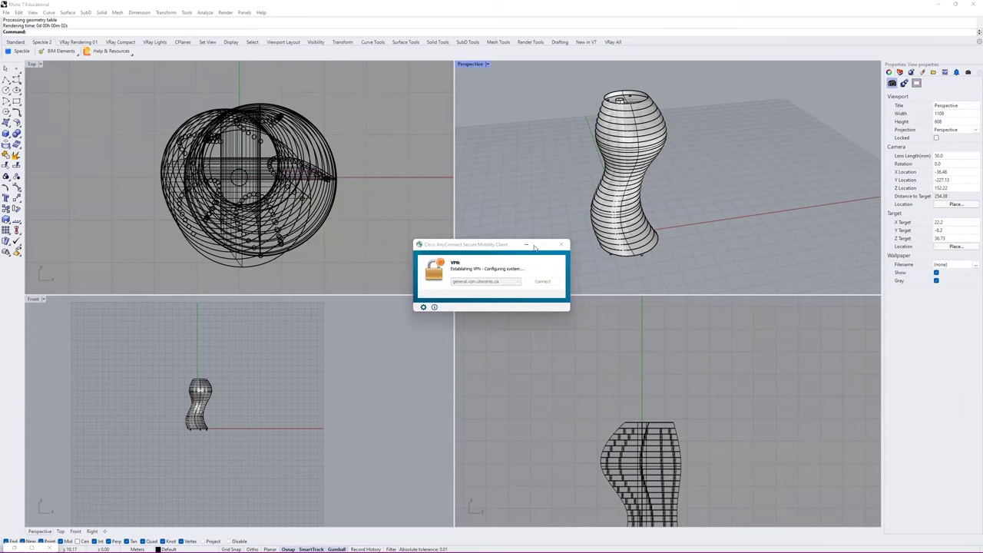
click(533, 245)
Cancel a half-typed vray command and show the full V-Ray toolbar
text(vrayBatchRender)
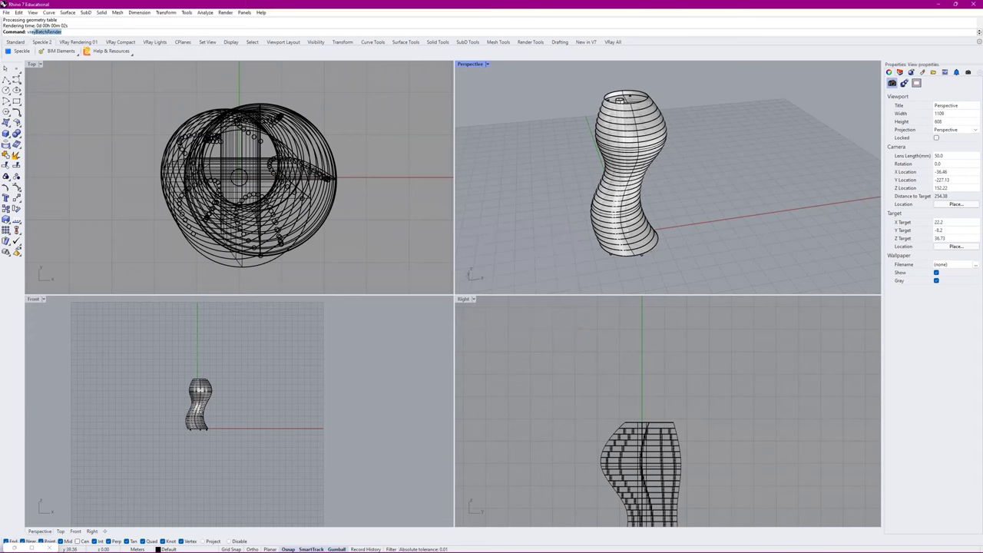
key(Escape)
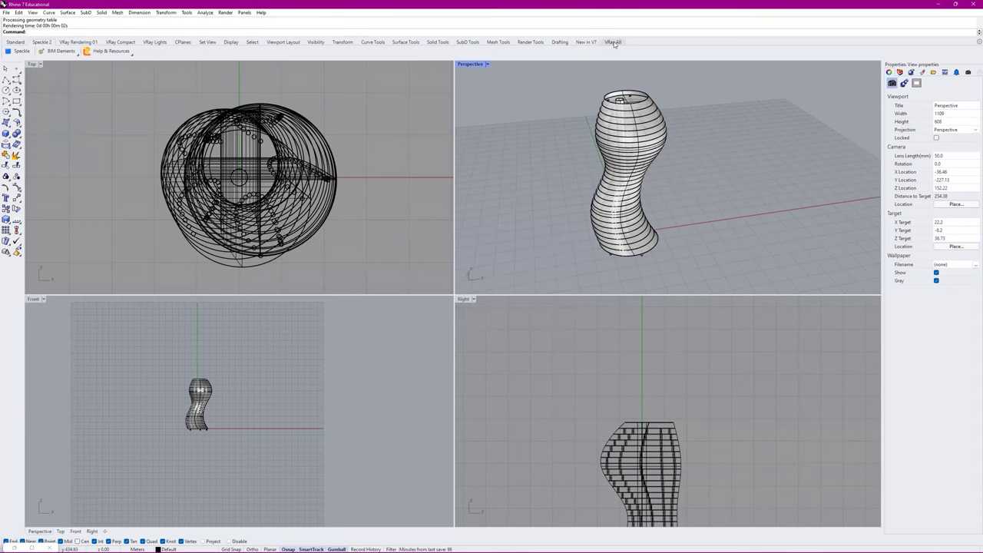
click(613, 42)
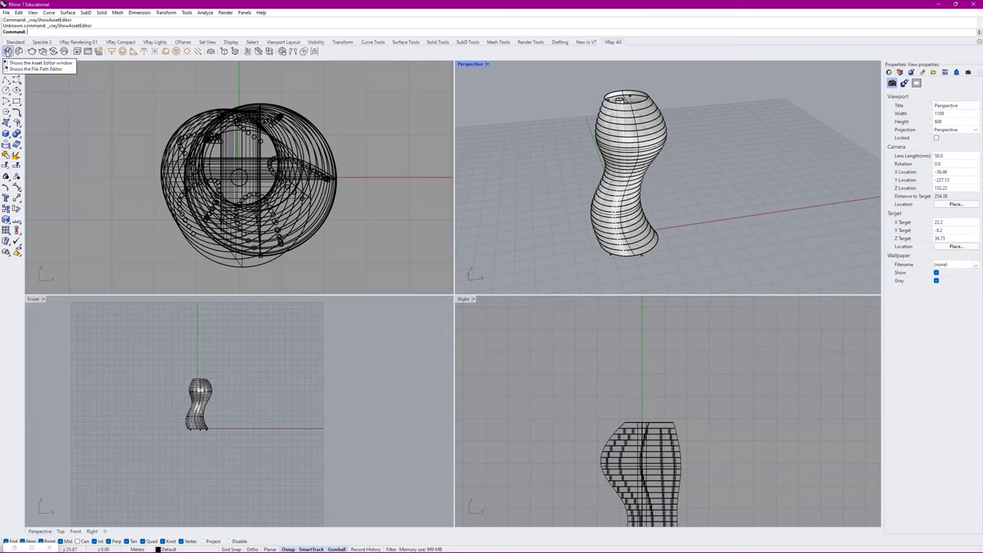
key(super+Tab)
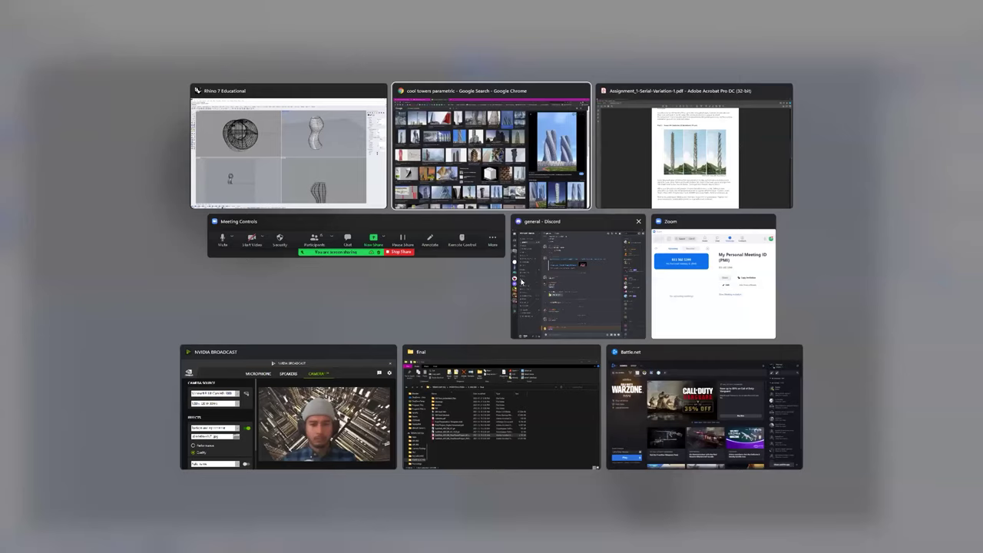
key(Escape)
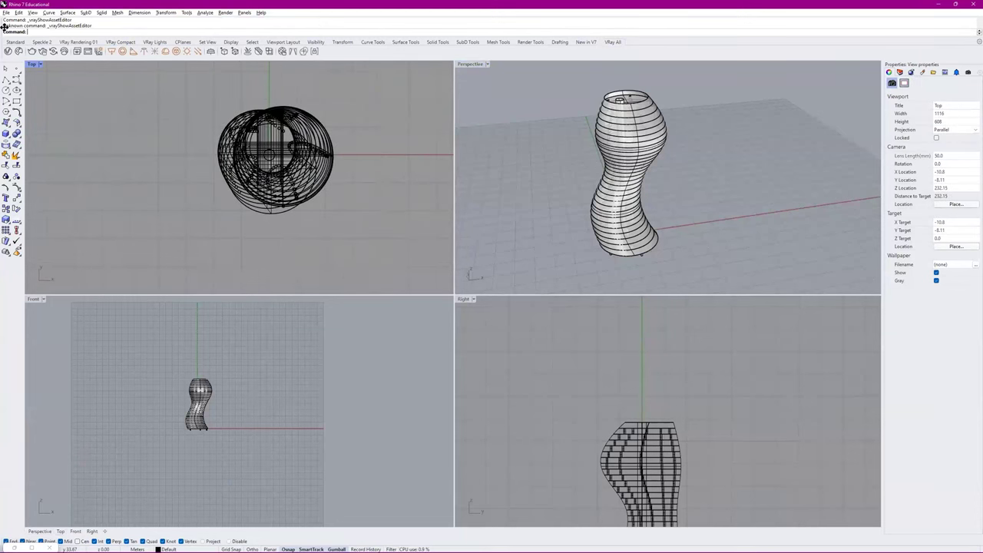
Set the current renderer to Legacy Rhino Render
click(225, 12)
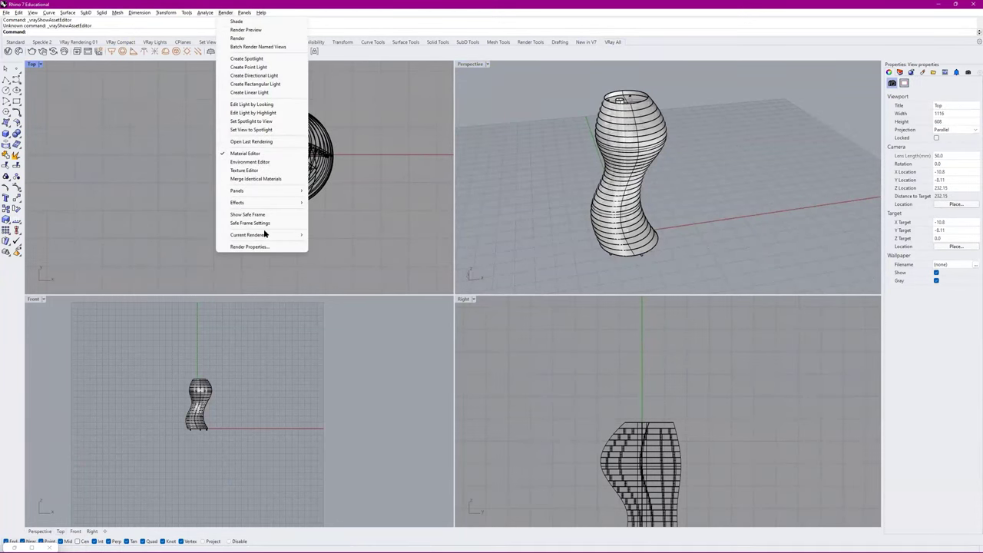
mouse_move(265, 234)
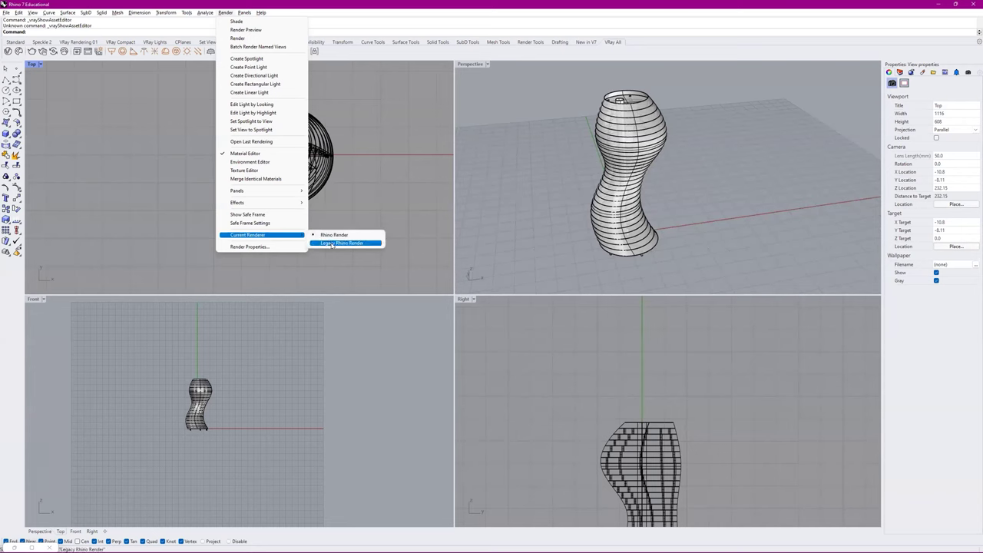
click(332, 244)
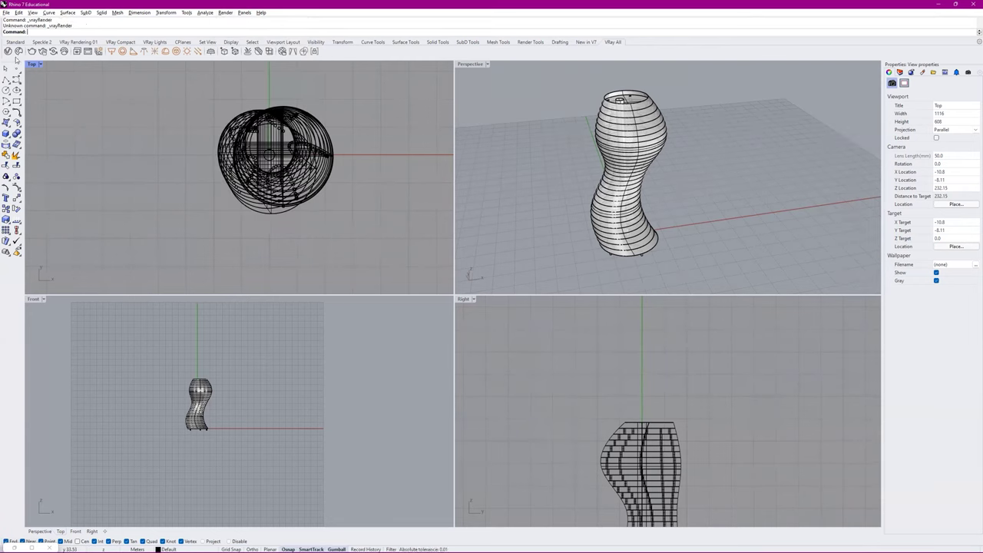
click(224, 13)
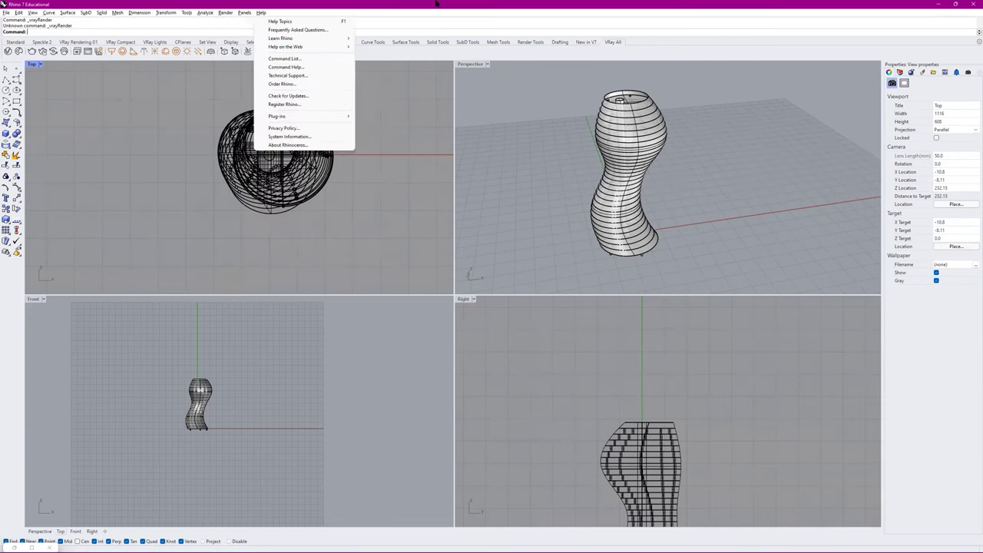
Close Rhino, saving the model as test.3dm on the Desktop
click(975, 4)
click(461, 295)
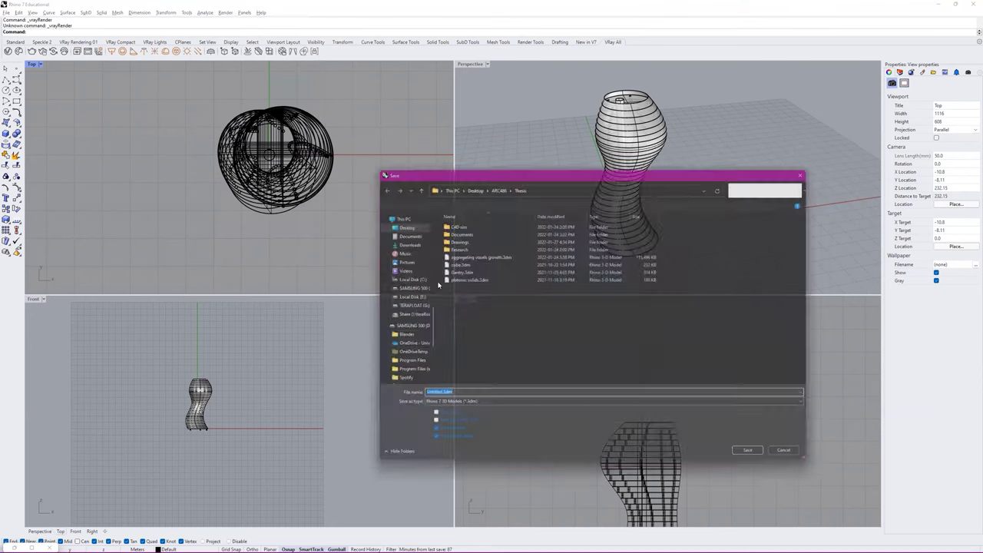
text(test)
drag(383, 166, 155, 149)
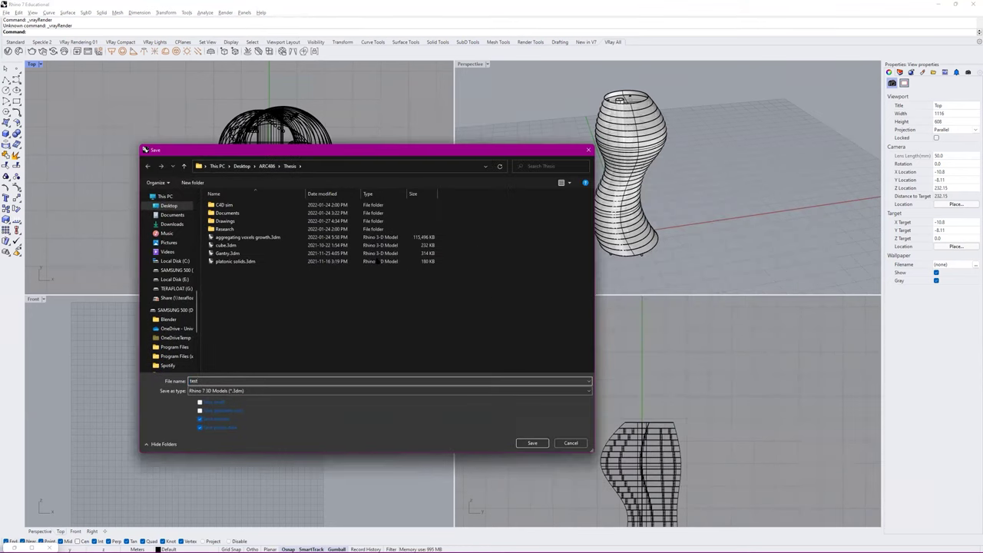
click(168, 206)
click(532, 443)
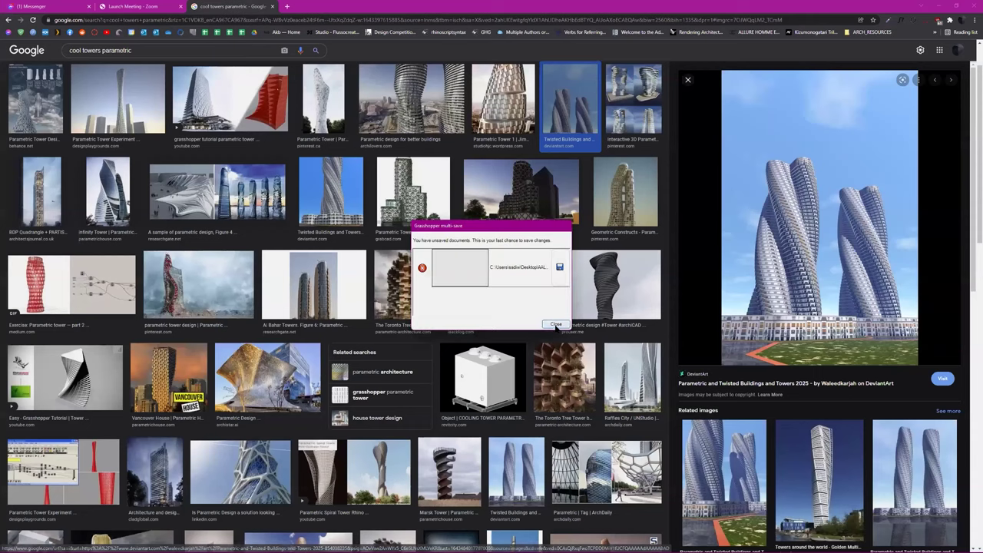
click(555, 325)
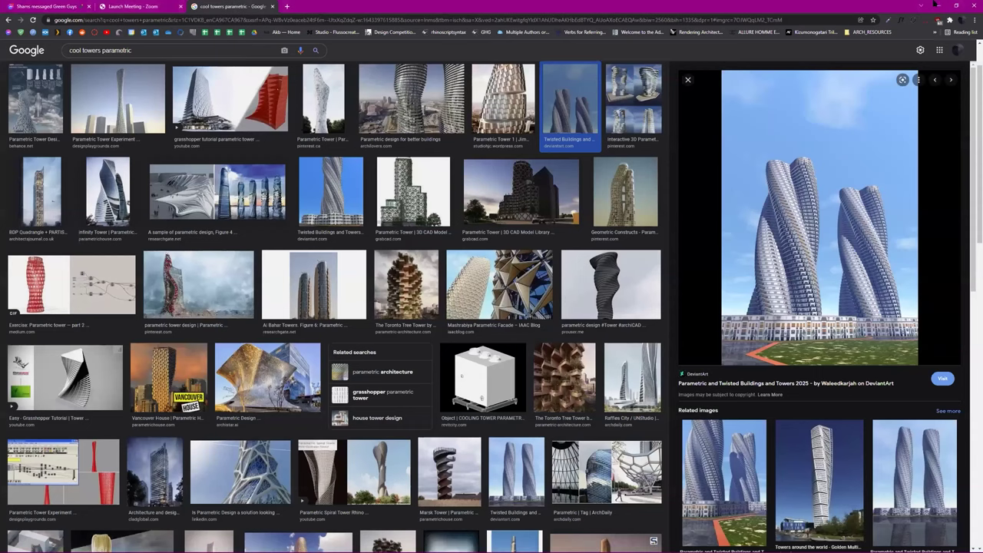
Close Chrome, Acrobat and the Battle.net launcher, then pick test.3dm on the desktop
click(973, 5)
key(alt+F4)
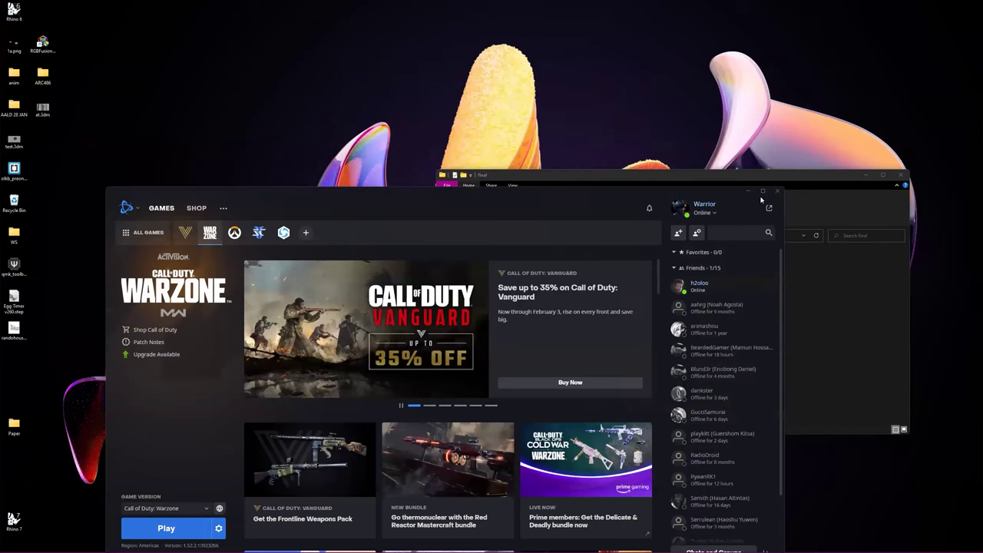
click(749, 191)
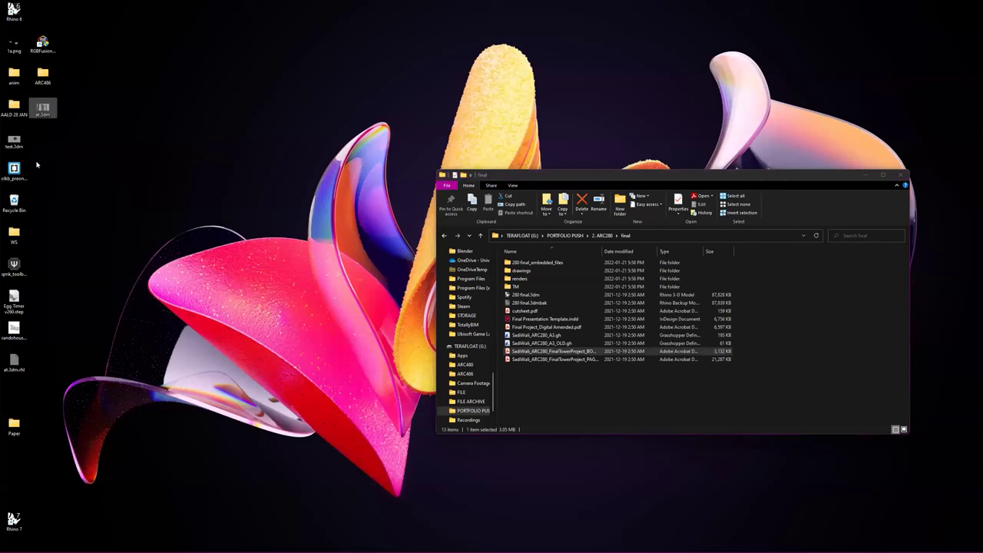
click(14, 141)
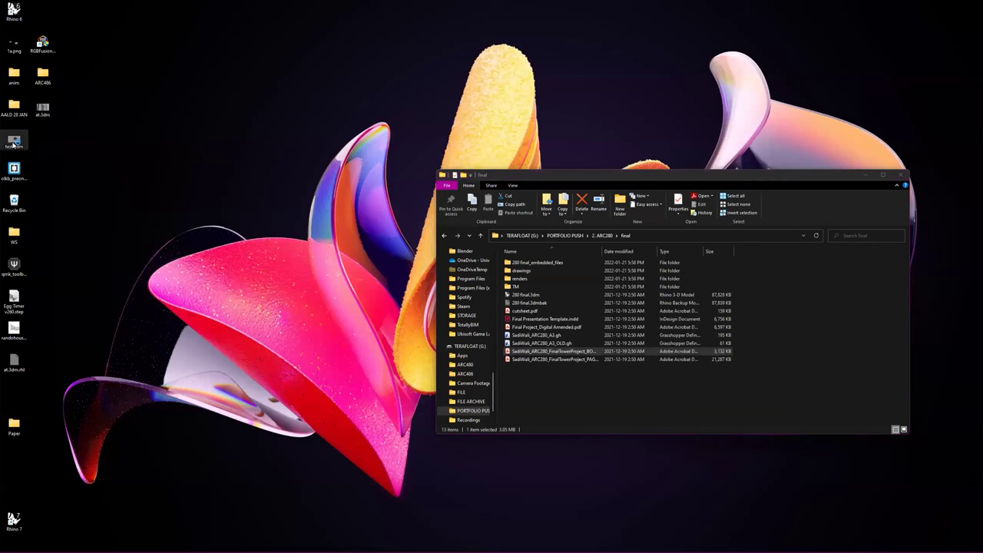
click(415, 281)
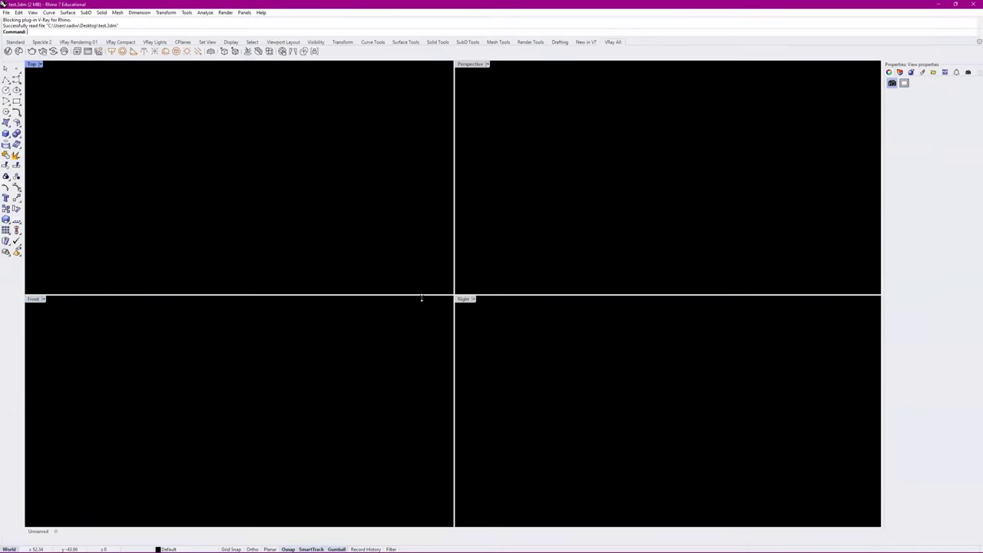
Browse the Tools and Render menus and try opening the V-Ray Asset Editor
click(531, 206)
click(187, 13)
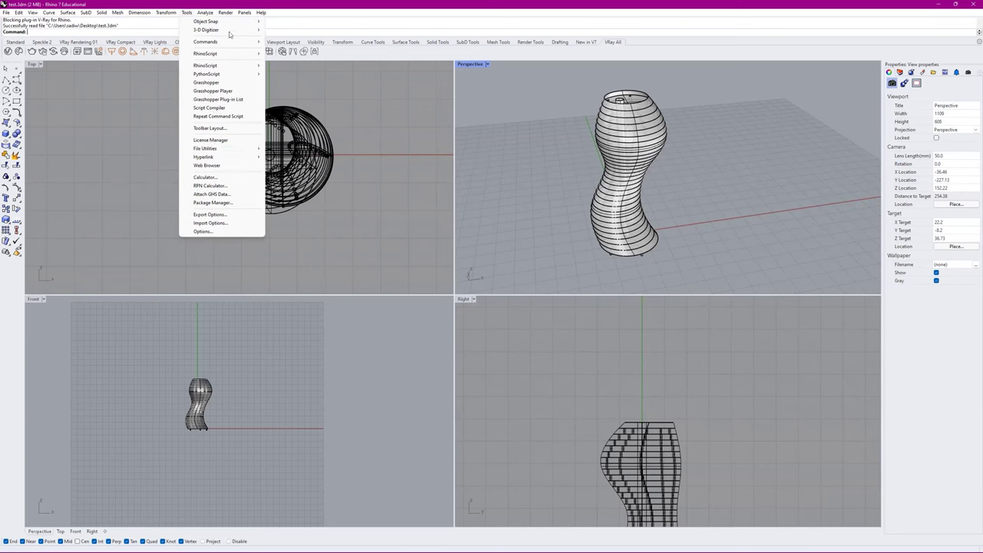
mouse_move(226, 13)
mouse_move(262, 235)
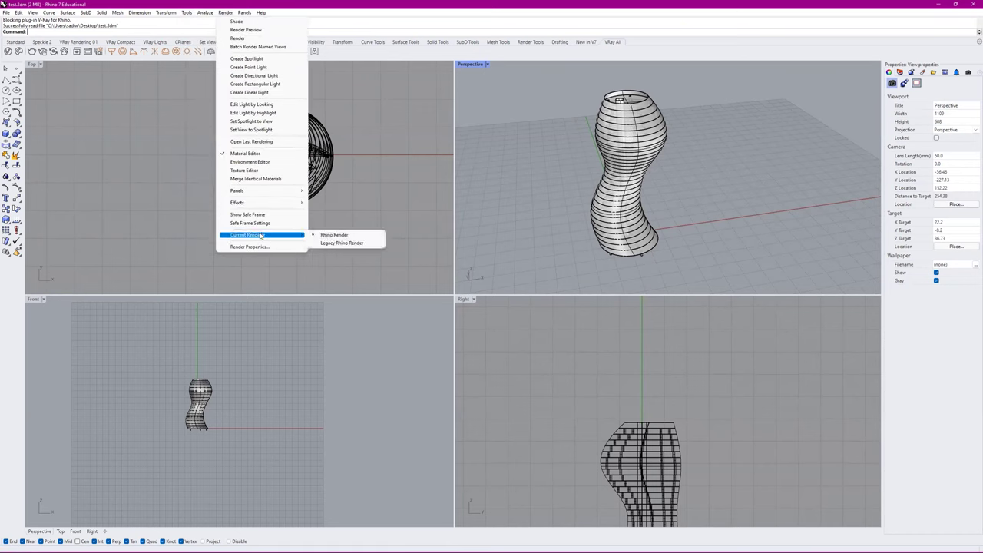
click(346, 207)
click(8, 51)
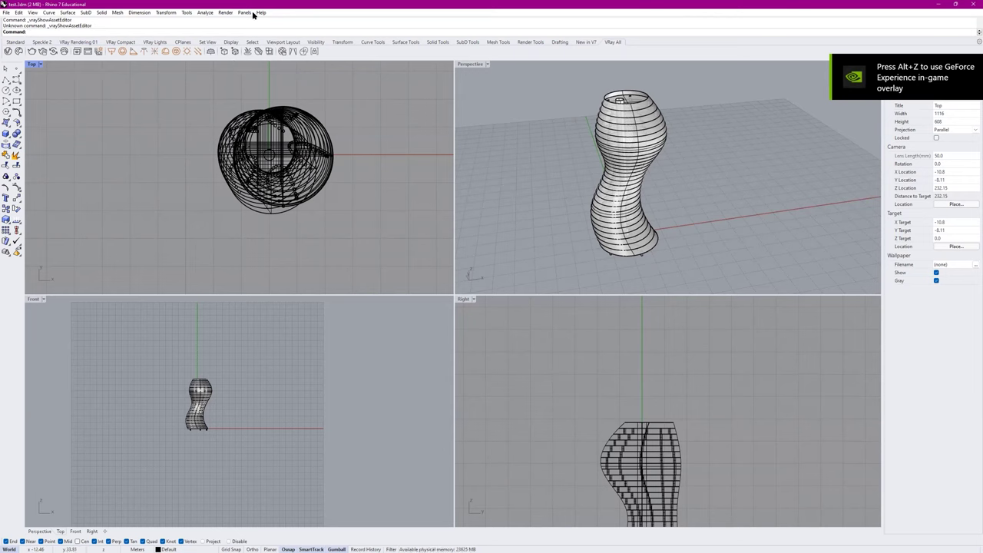
click(188, 13)
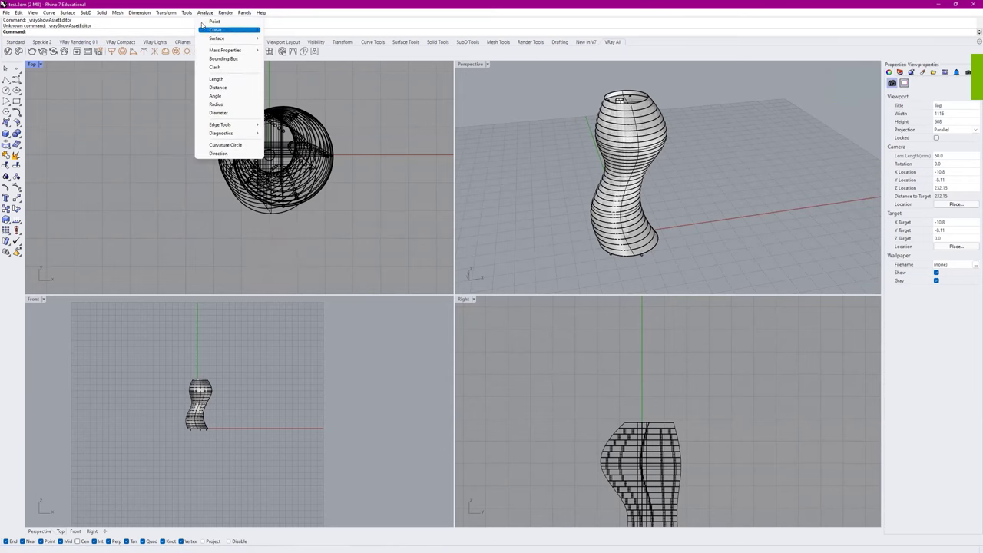
mouse_move(225, 13)
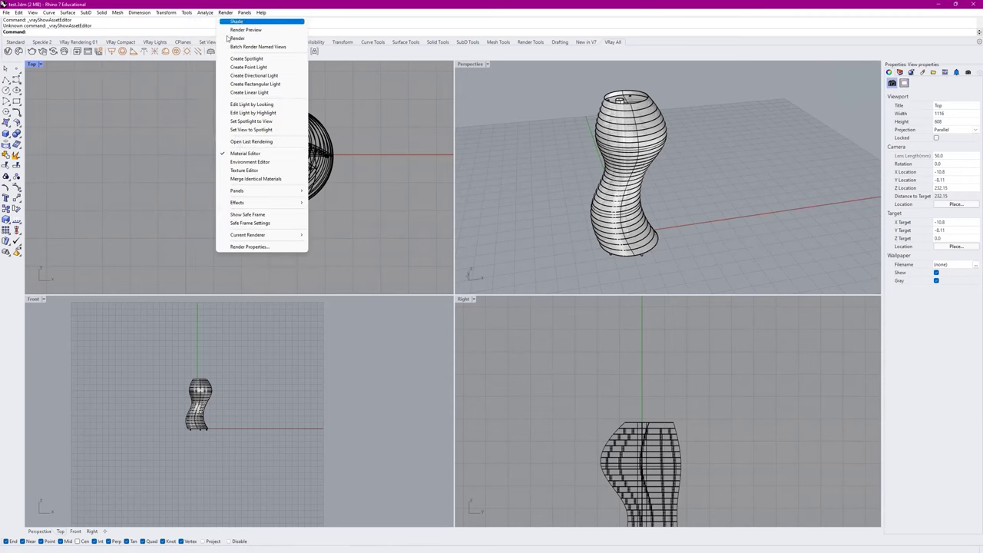
click(379, 215)
Run V-Ray's Change license settings app, save the settings and dismiss the confirmation
key(super)
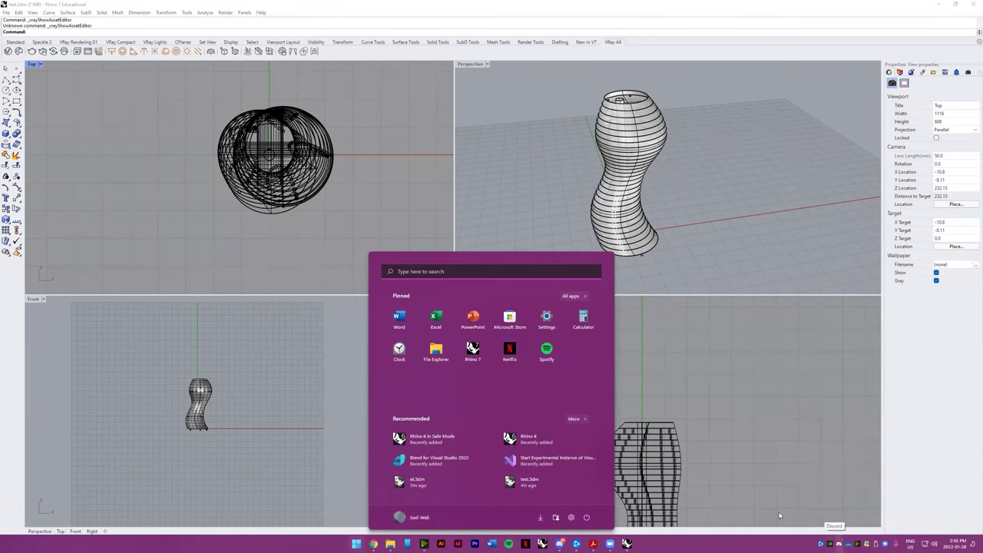
click(188, 13)
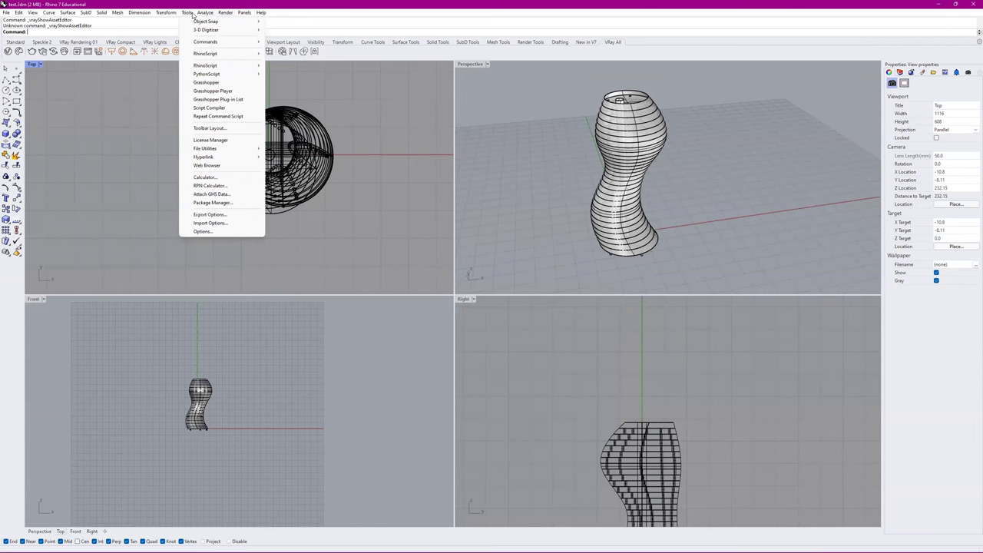
click(189, 13)
key(super)
text(vray)
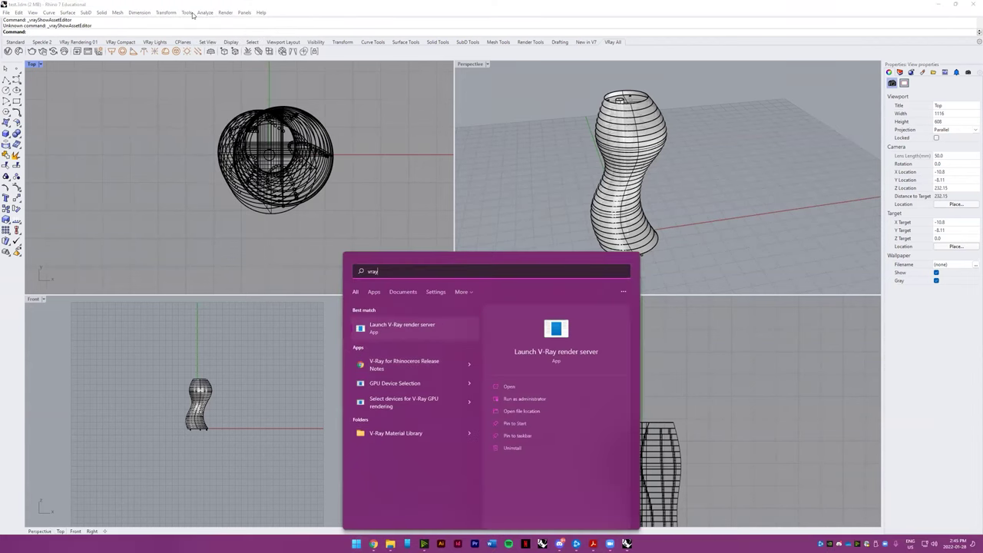
key(Down)
key(Down)
key(Down)
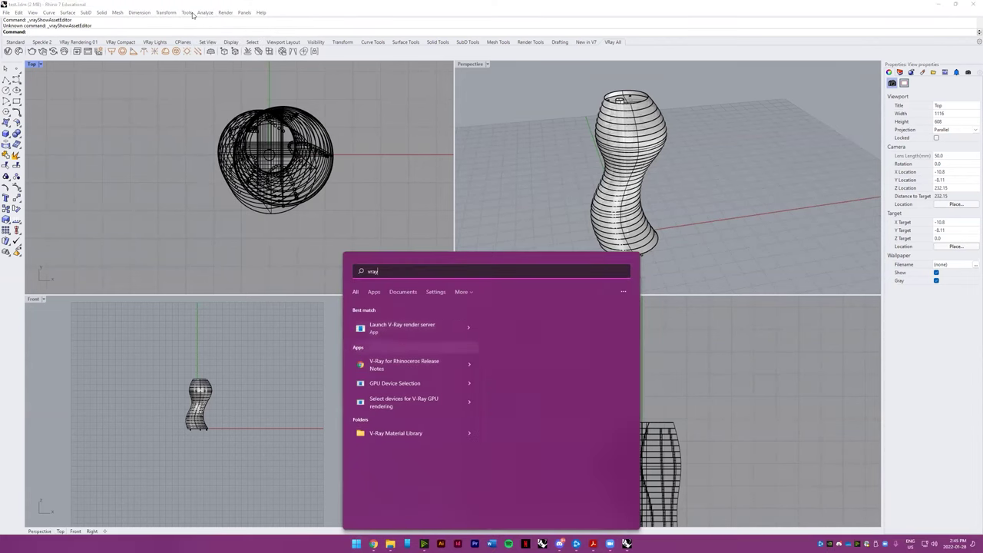
text(change license settings)
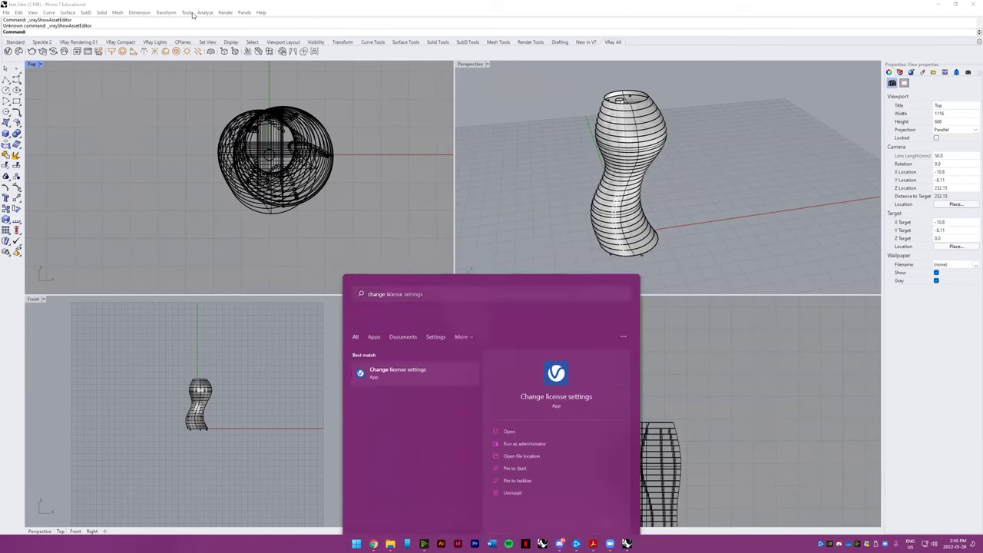
key(Return)
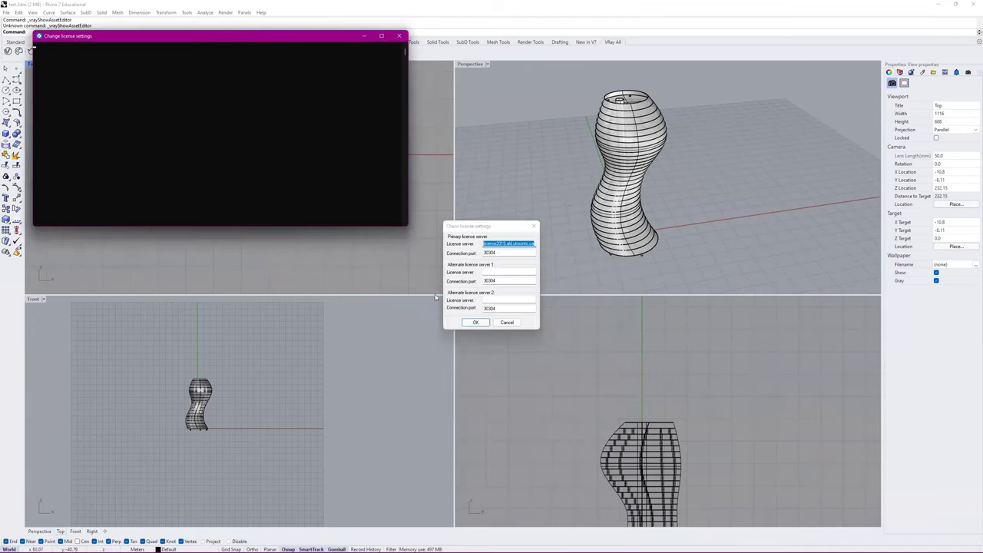
key(Return)
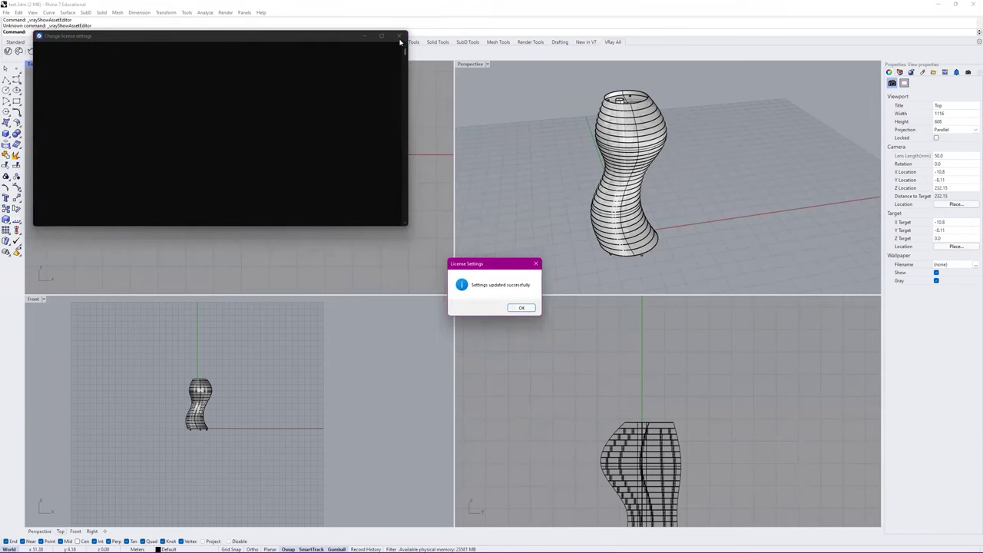
click(398, 38)
Check the Render menu's renderer options and open the Tools menu
click(244, 13)
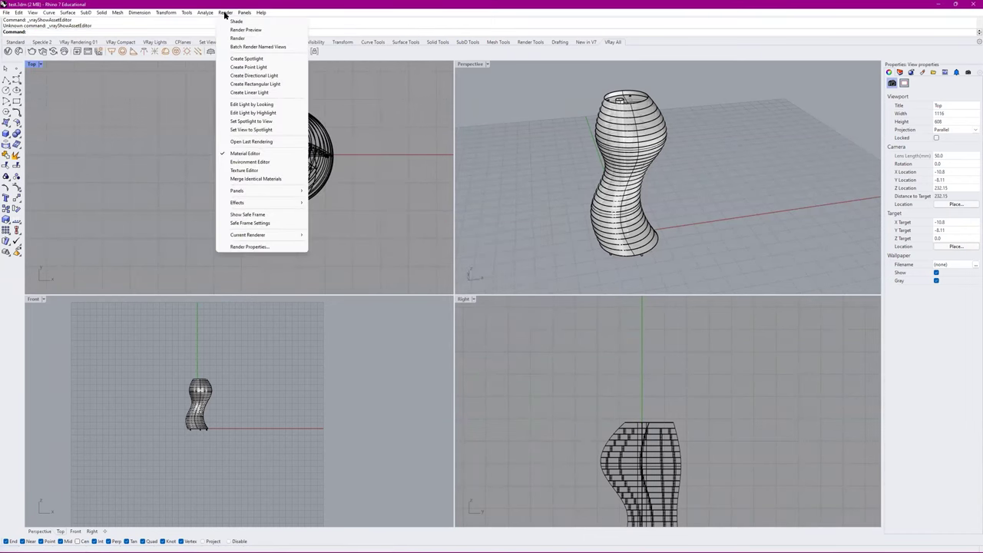
click(386, 4)
click(205, 14)
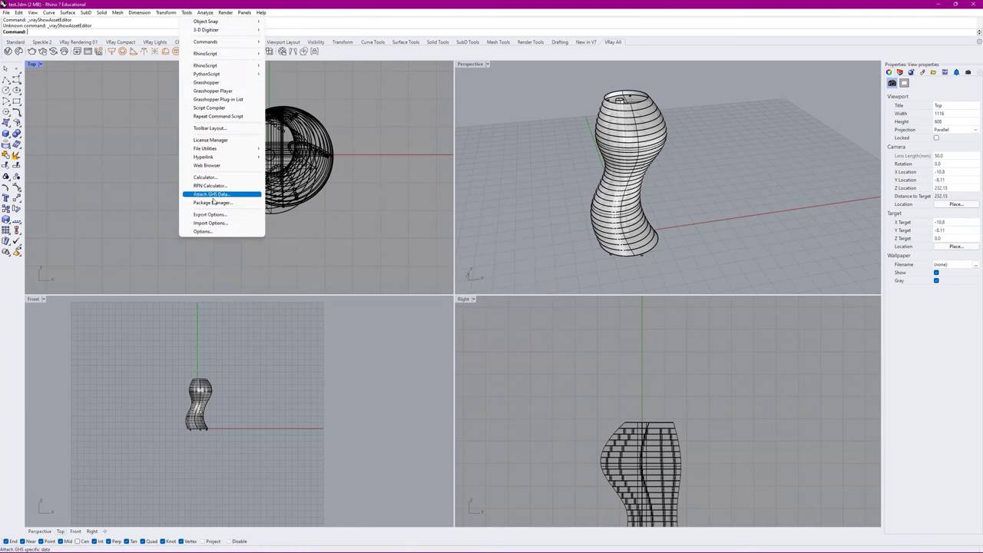
Enable the V-Ray for Rhino plug-in in Options > Plug-ins and confirm
click(219, 233)
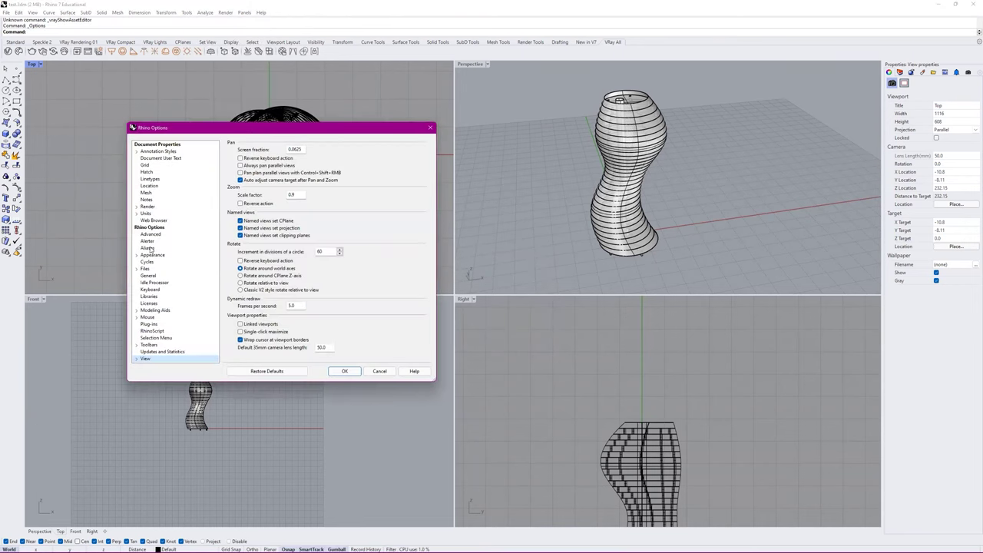
click(150, 324)
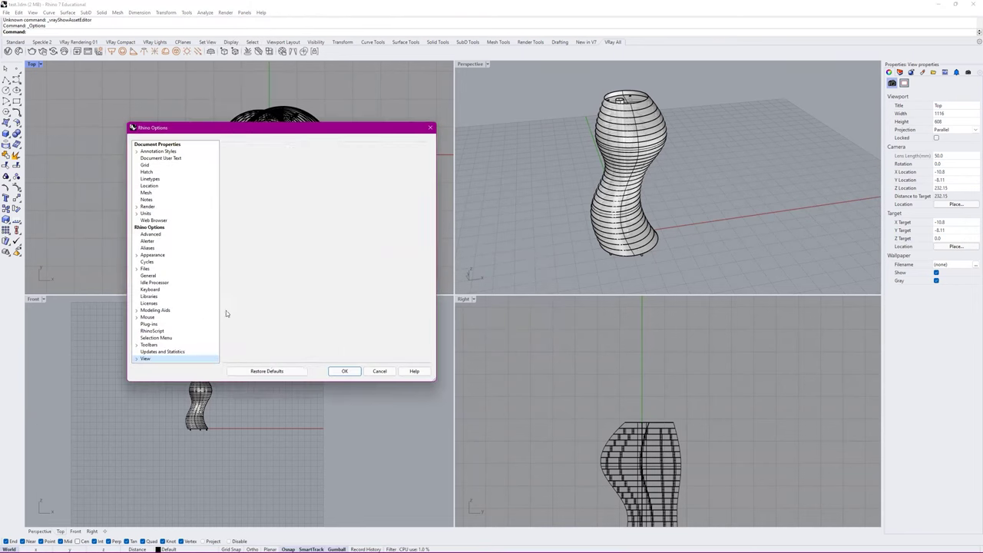
drag(323, 181, 323, 308)
click(304, 266)
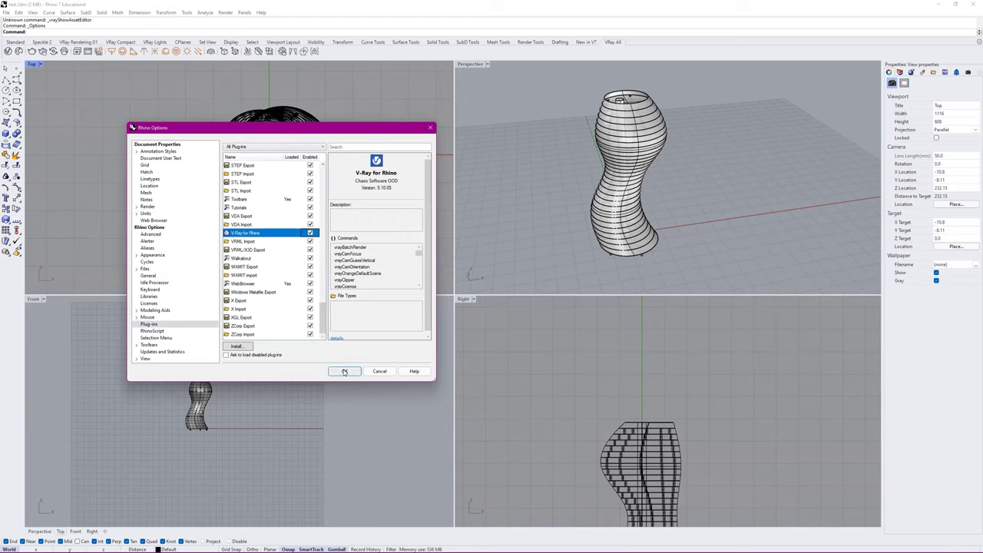
click(344, 371)
Restart Rhino with test.3dm and make V-Ray for Rhino the current renderer
click(973, 4)
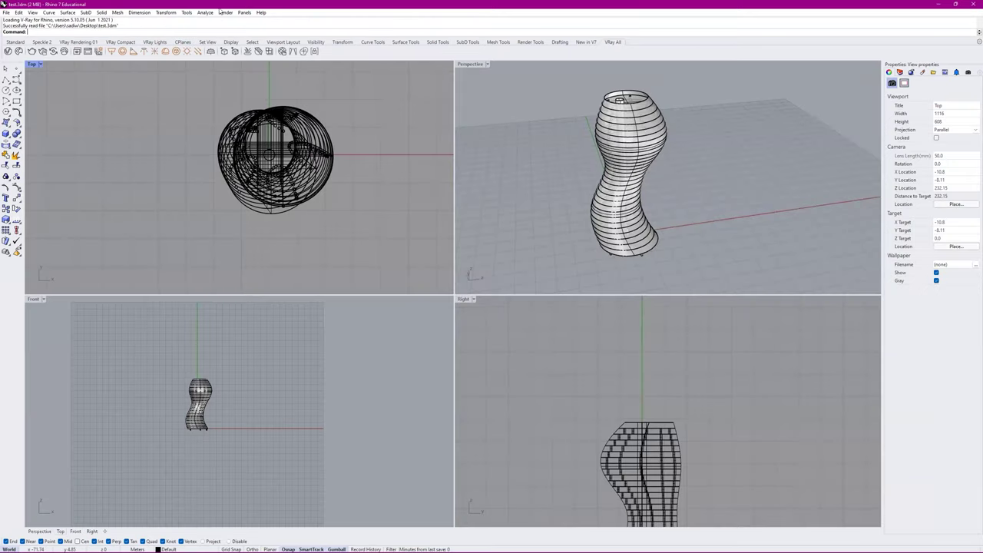
click(187, 12)
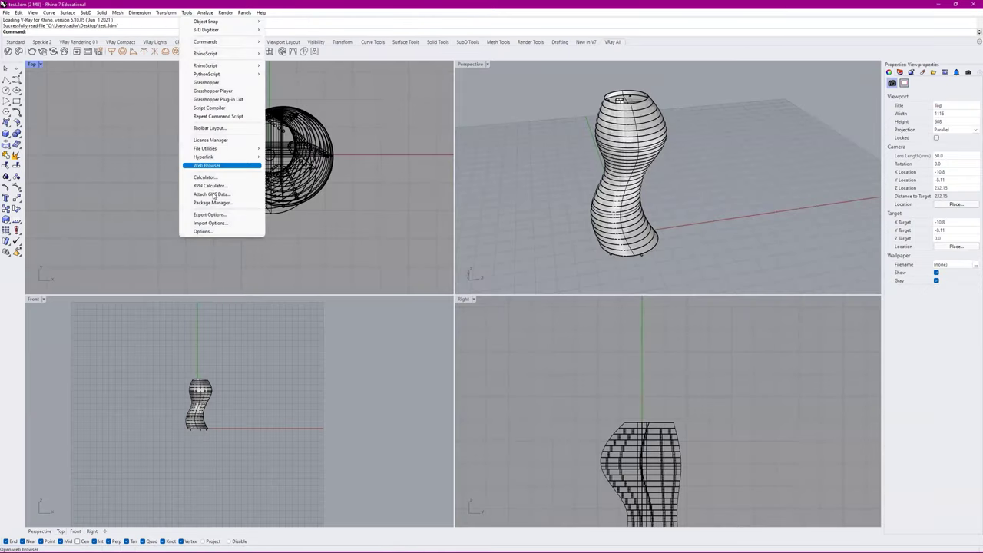
mouse_move(225, 13)
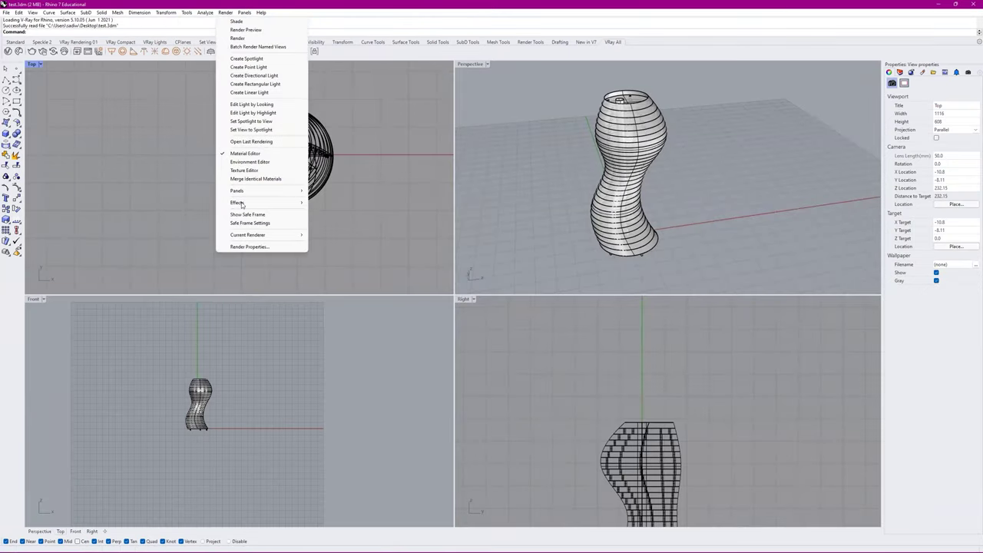
mouse_move(253, 234)
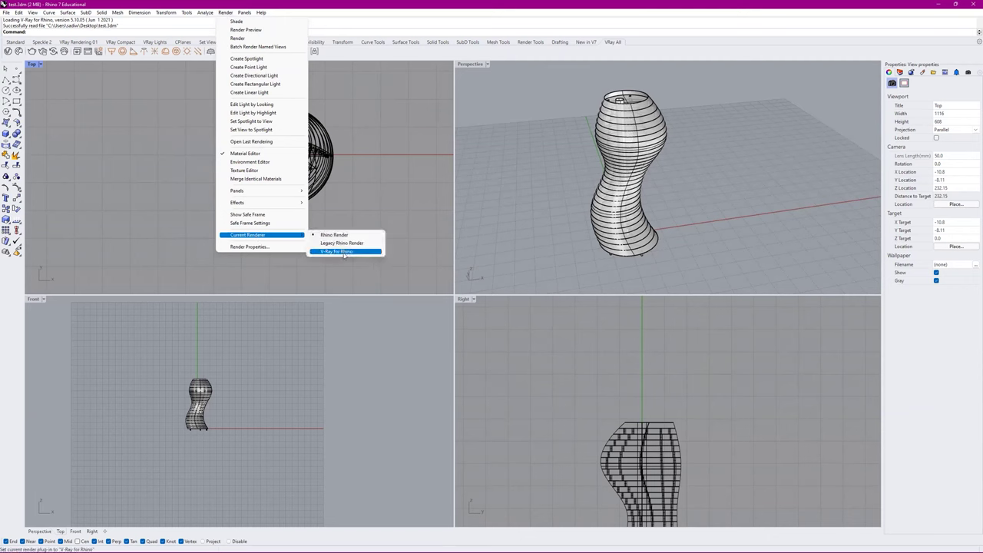
click(344, 252)
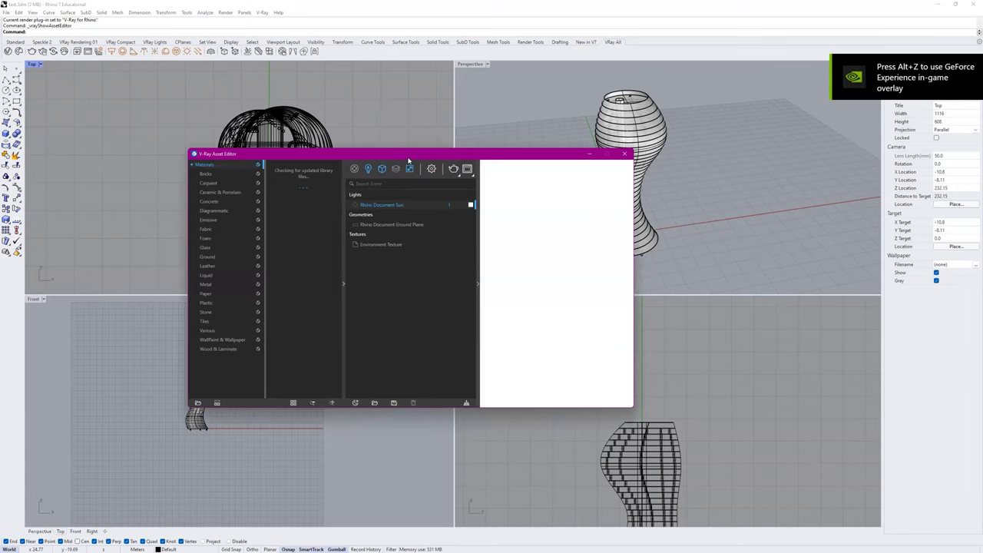
Turn on the V-Ray sun light in the Asset Editor
drag(409, 157, 185, 134)
right_drag(591, 161, 550, 165)
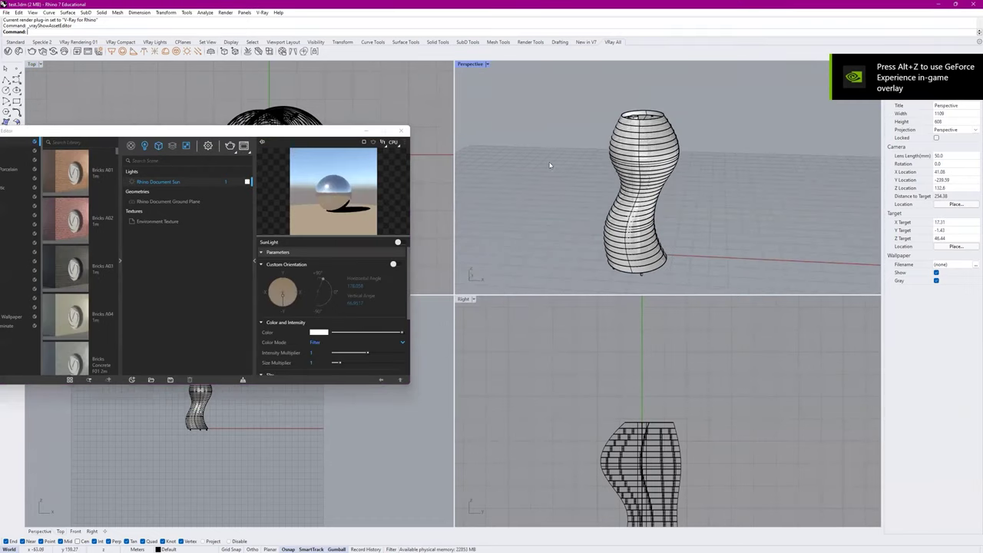
click(130, 187)
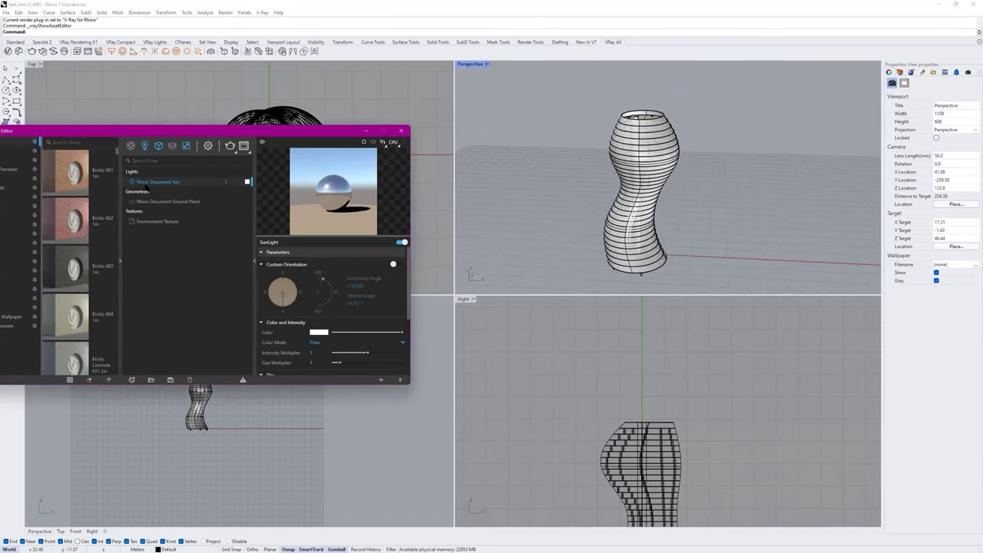
mouse_move(224, 186)
click(144, 145)
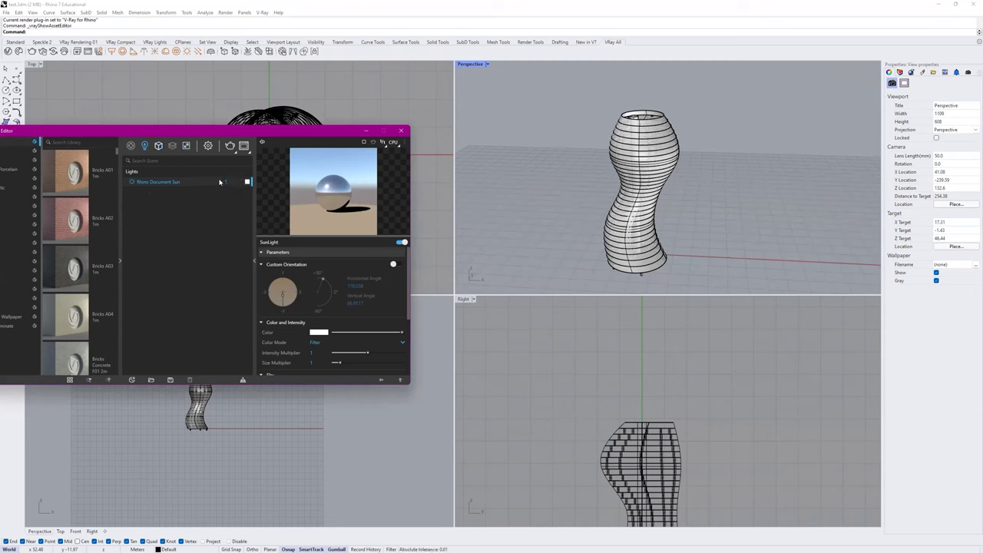
Switch V-Ray to interactive rendering and start a first render of the tower
click(207, 145)
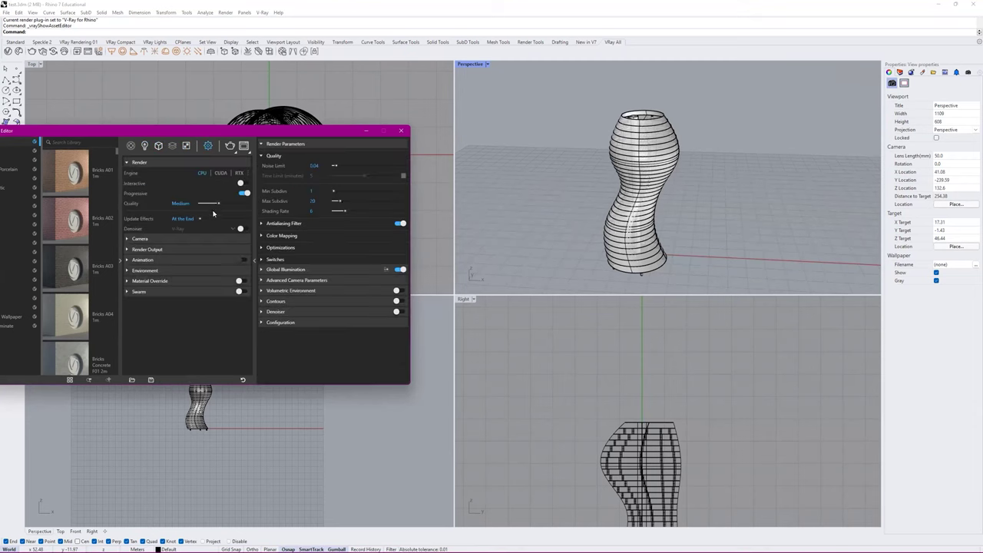
click(243, 184)
click(231, 148)
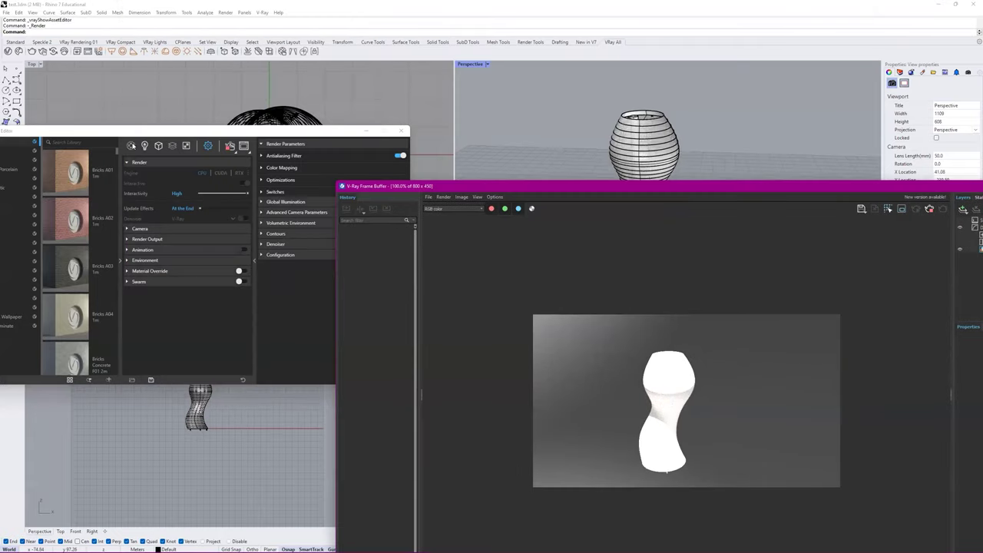
Set the V-Ray sun intensity multiplier to 0.01 in the Lights list
click(146, 146)
click(145, 146)
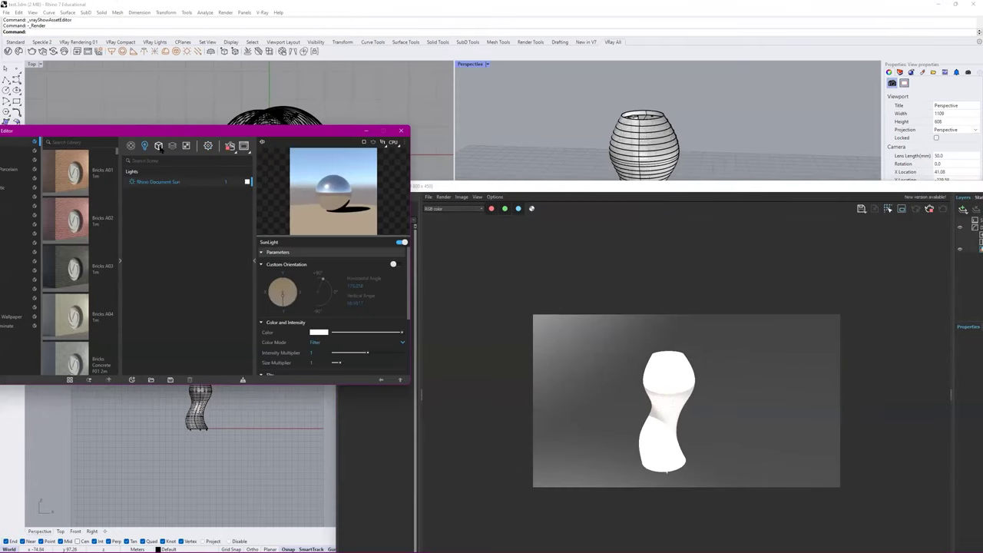
click(158, 145)
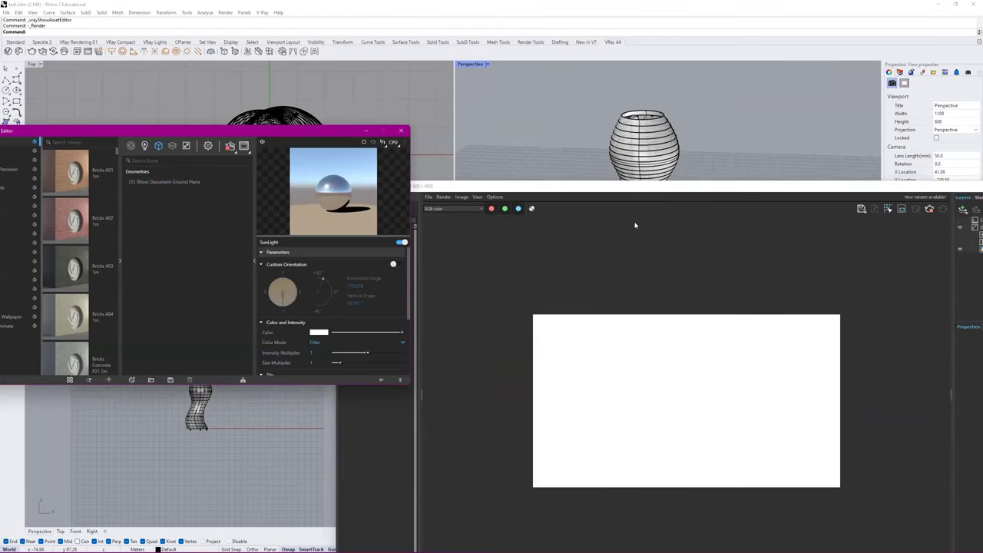
click(146, 147)
key(Return)
Rearrange the render and Asset Editor windows, then open Rhino's Sun panel with the Sun command
click(658, 326)
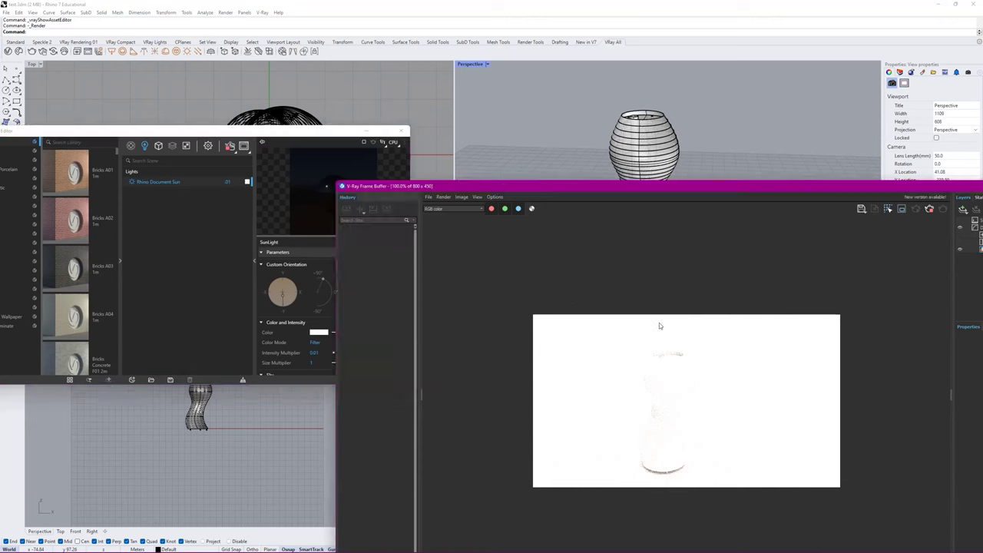
drag(673, 189, 601, 300)
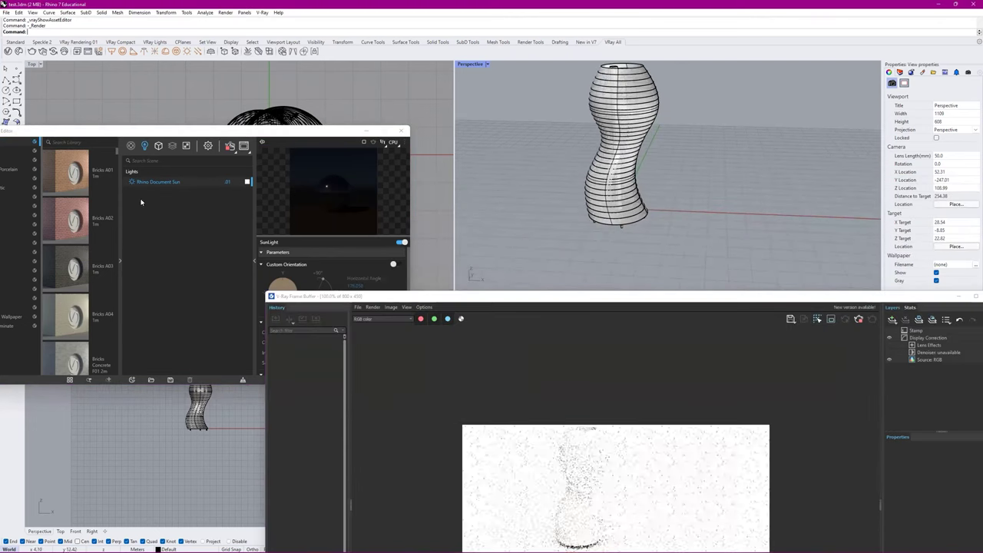
click(151, 133)
drag(152, 134, 200, 134)
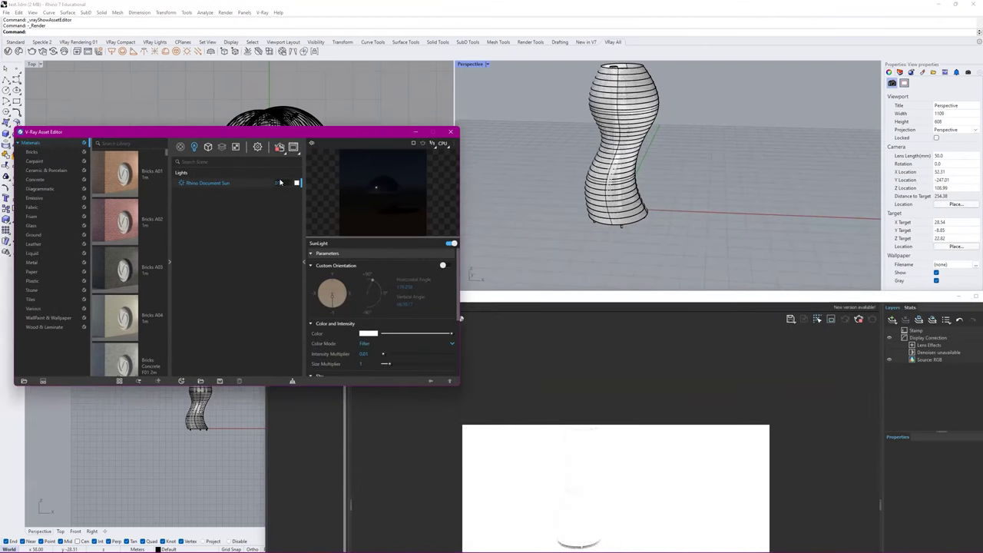
click(712, 249)
text(Sun)
key(Return)
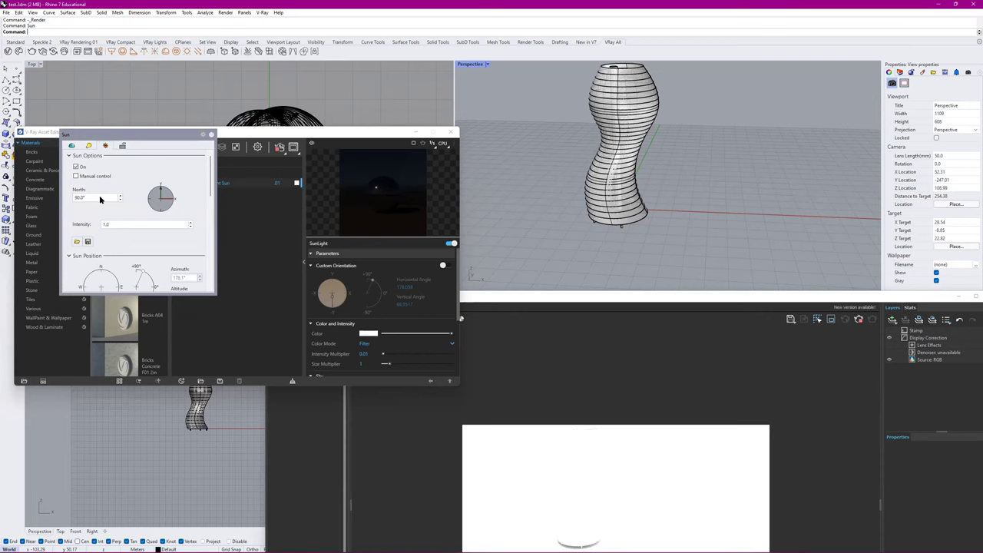
Switch the sun to manual control, lower its altitude and swing the azimuth to 128.9°
click(103, 177)
scroll(137, 239, down, 1)
drag(143, 258, 152, 270)
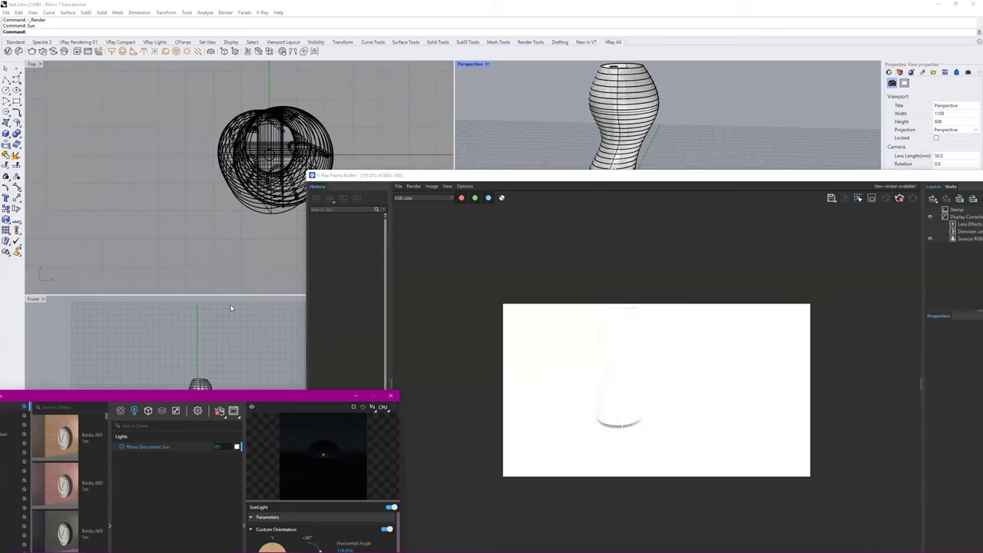
click(219, 268)
drag(102, 285, 151, 280)
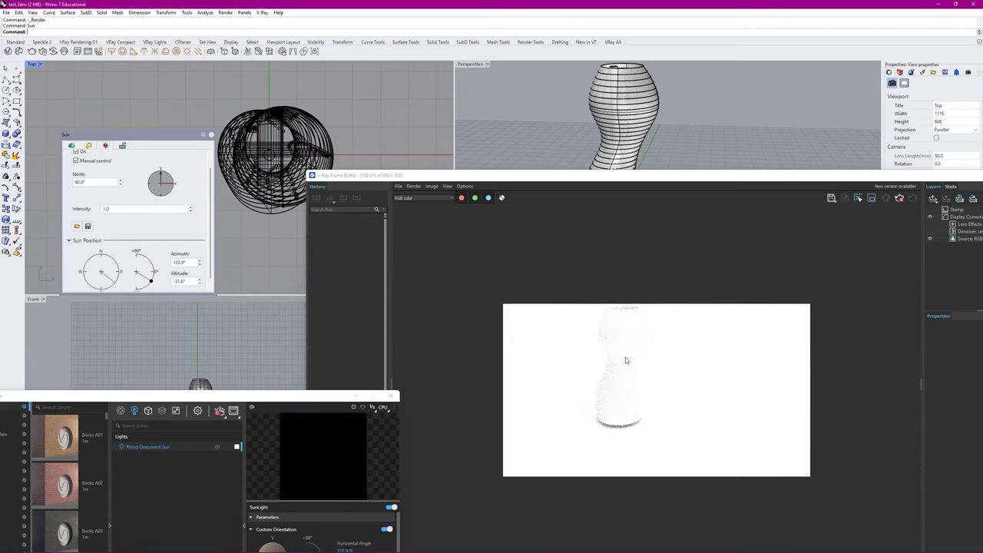
scroll(172, 238, up, 2)
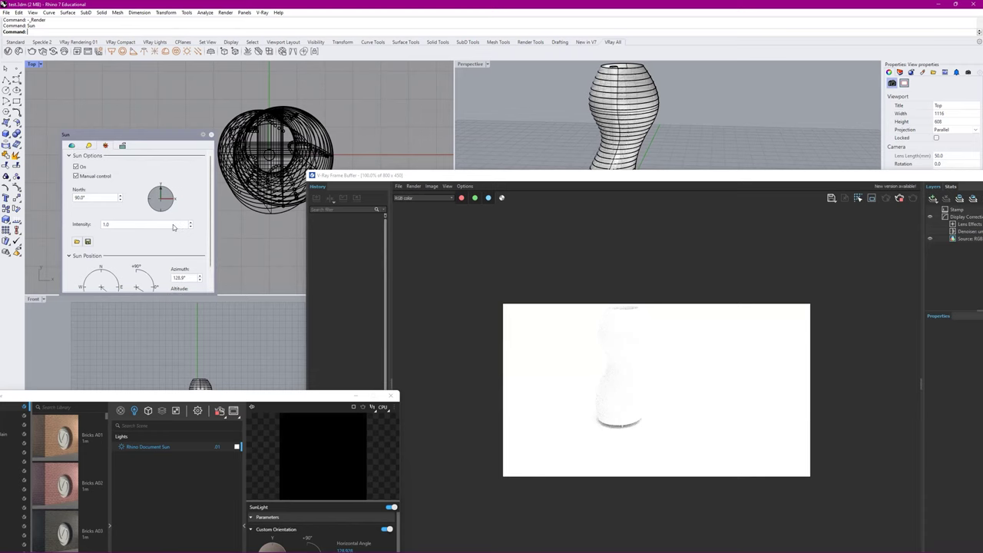
Turn on V-Ray Material Override so the tower renders in plain grey
click(214, 396)
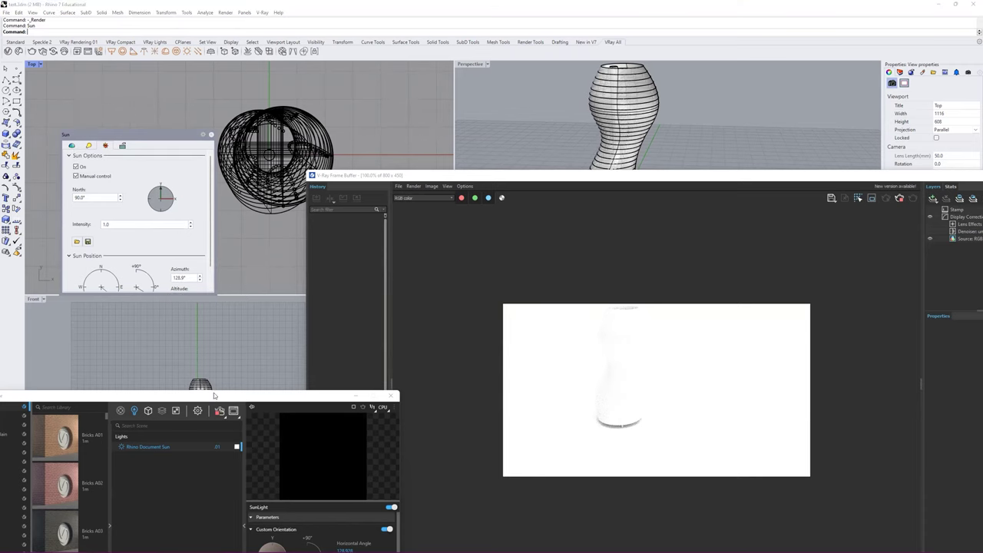
drag(215, 395, 231, 203)
click(214, 217)
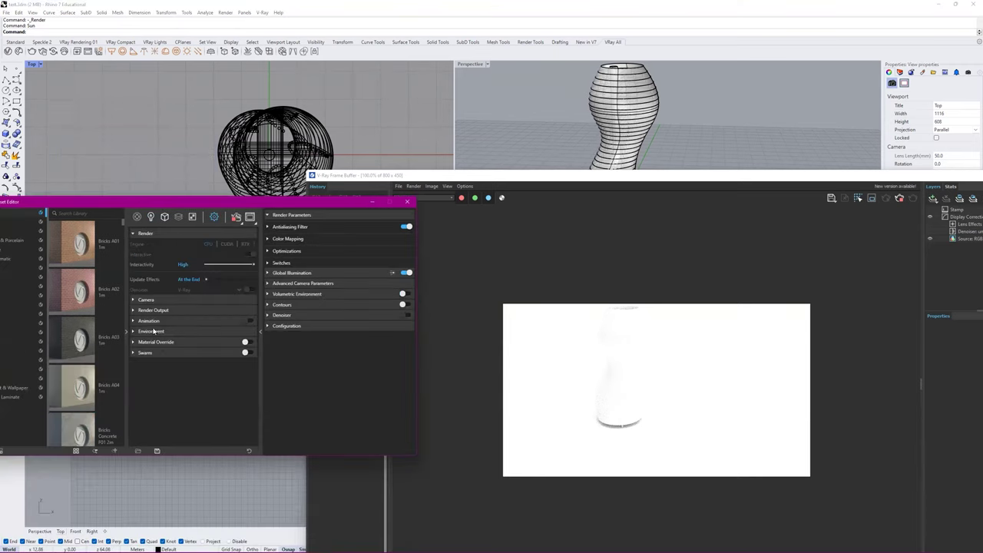
click(247, 342)
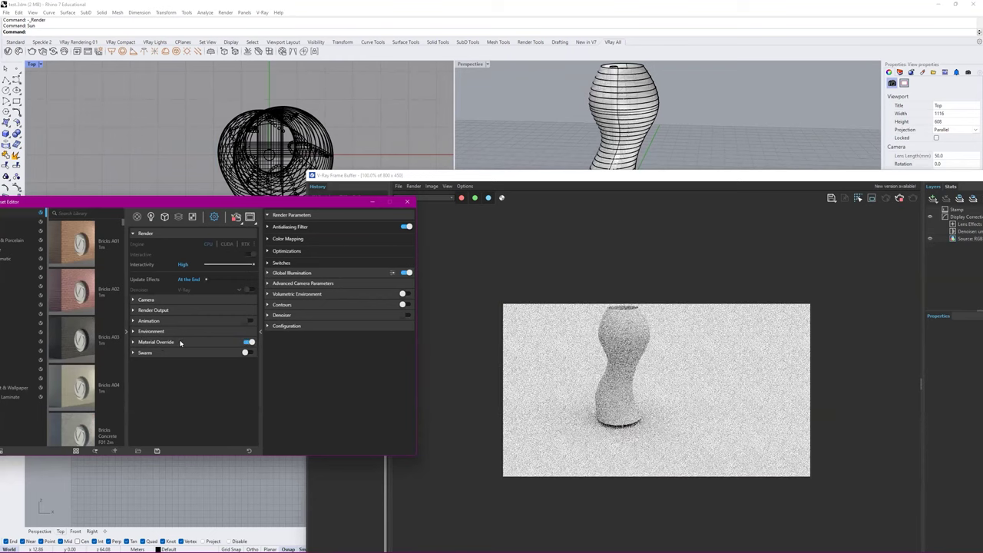
Brighten the material override colour and restore the V-Ray sun intensity to 1
click(136, 342)
drag(226, 354, 235, 354)
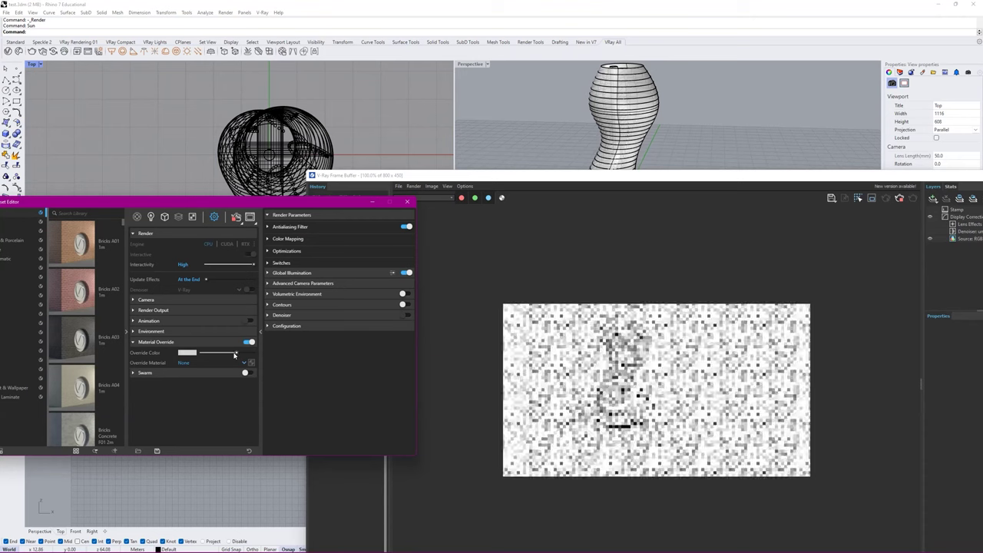
click(147, 220)
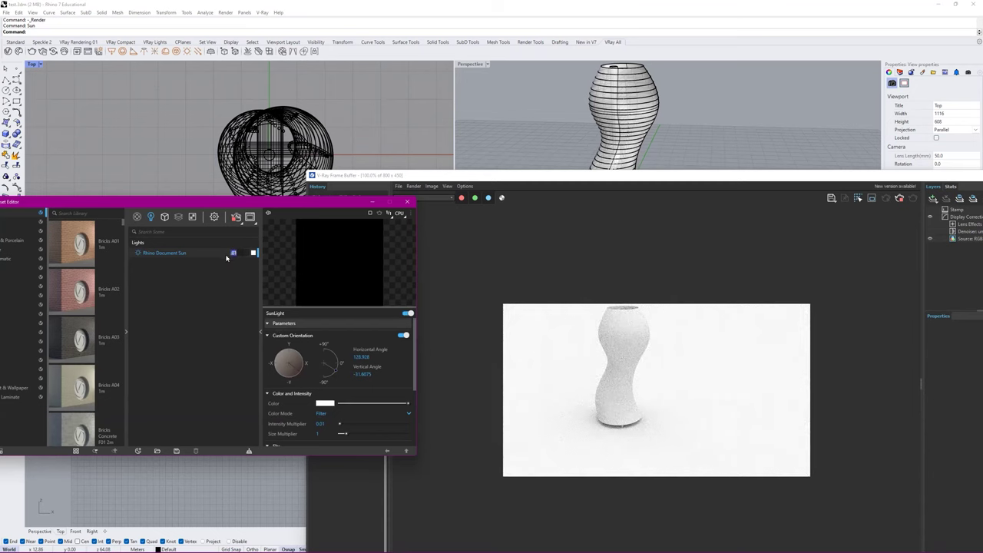
text(1)
key(Return)
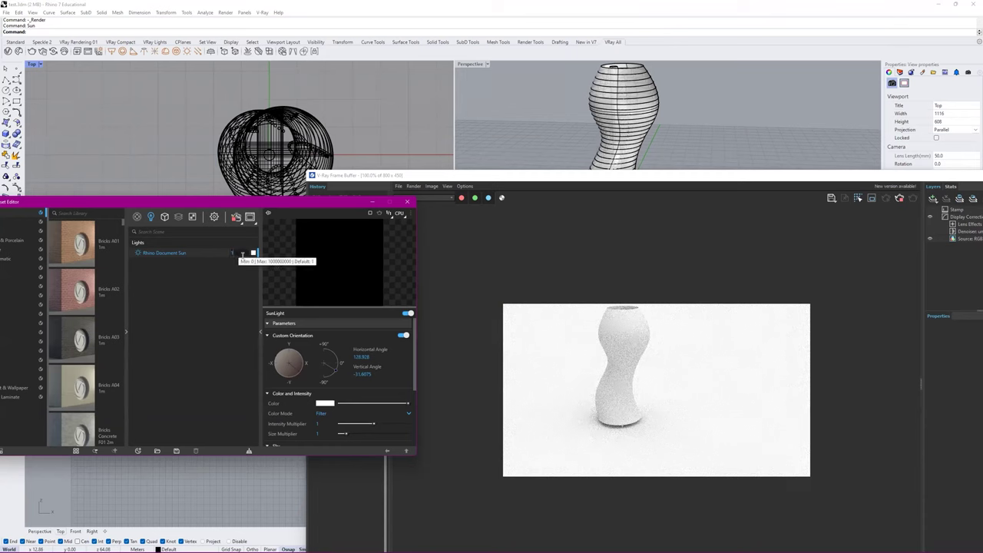
click(214, 216)
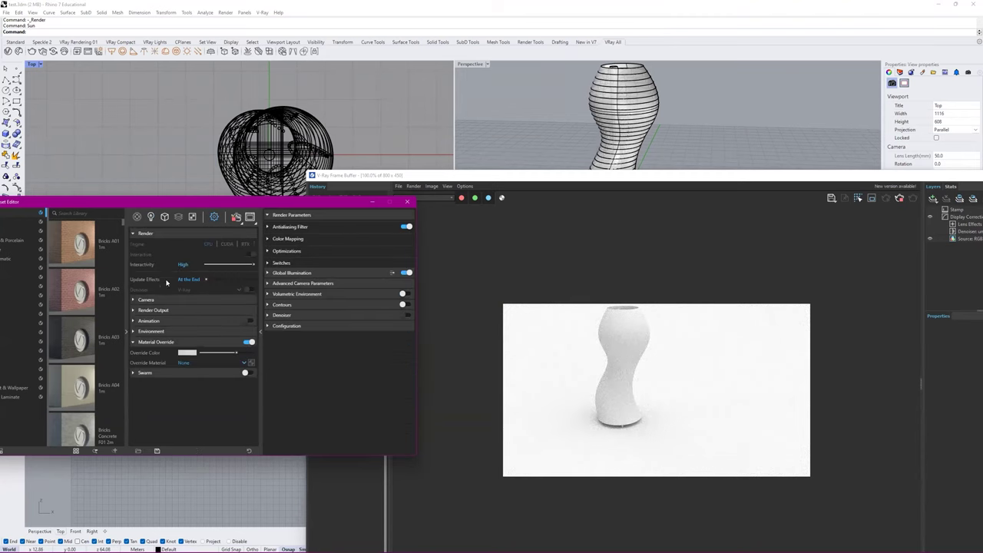
click(137, 217)
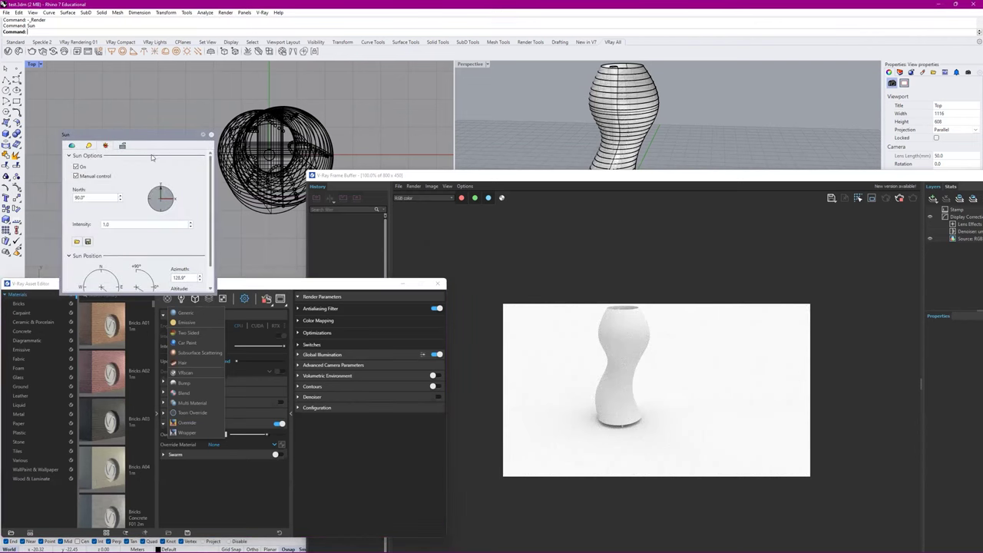
Set the sun time to 7:28 AM in the Sun panel and close it
drag(222, 247, 236, 376)
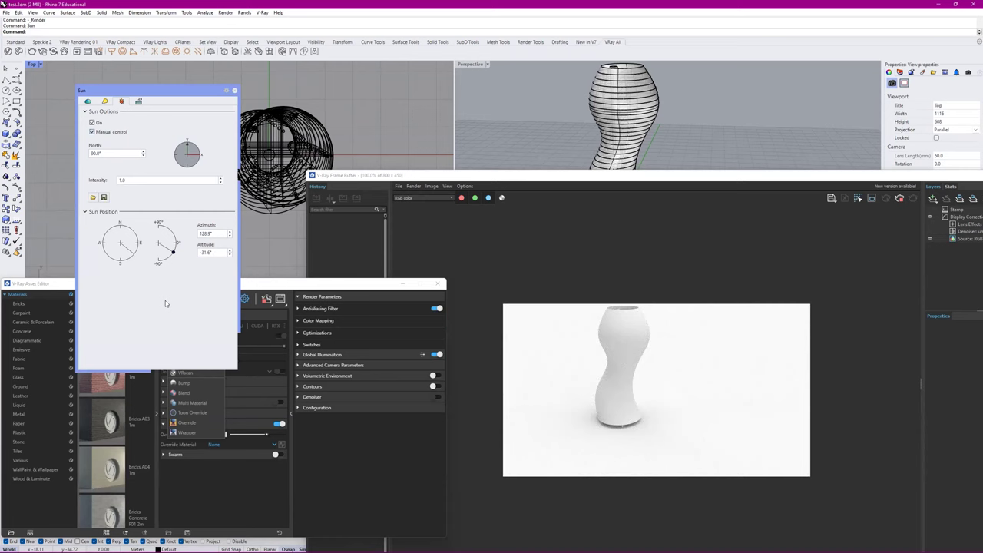
scroll(149, 308, down, 1)
click(135, 308)
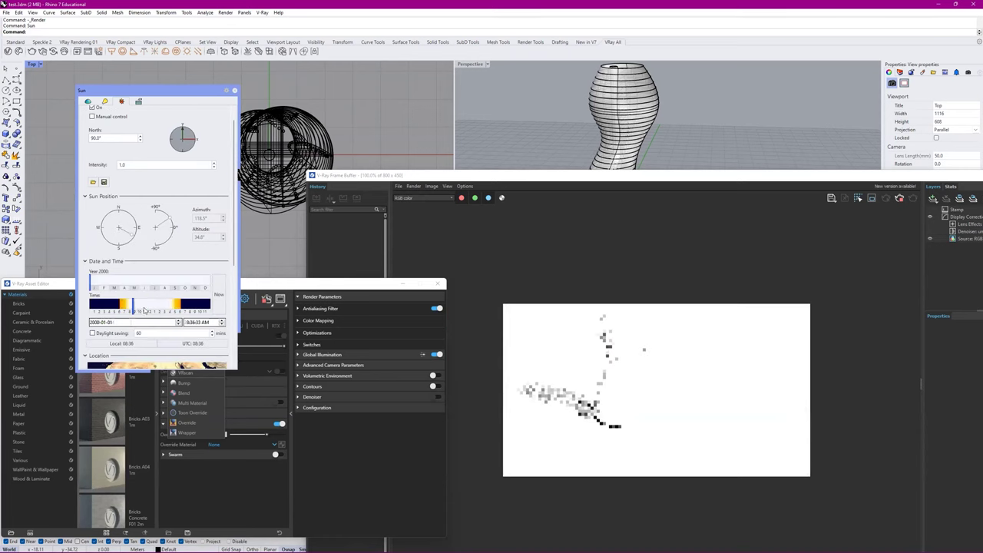
click(131, 307)
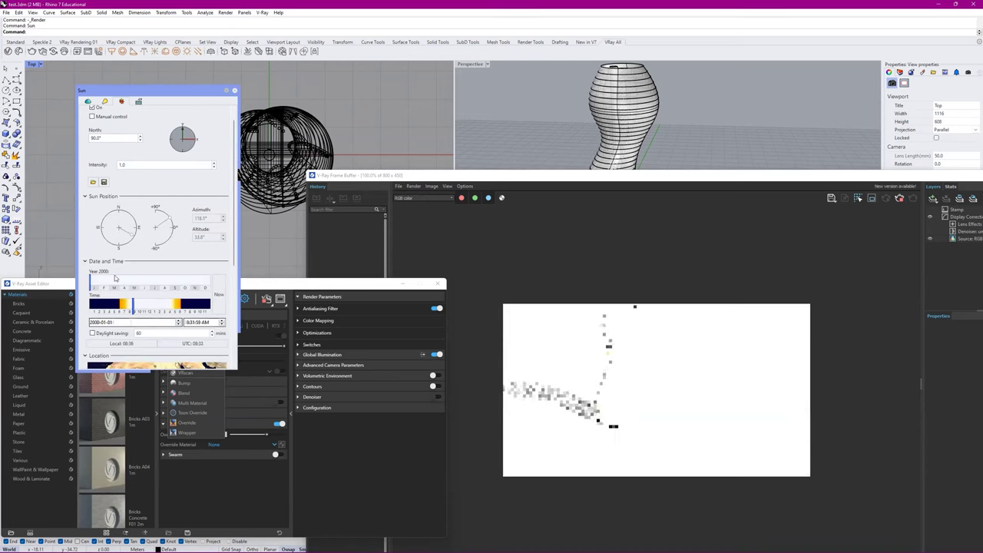
click(126, 307)
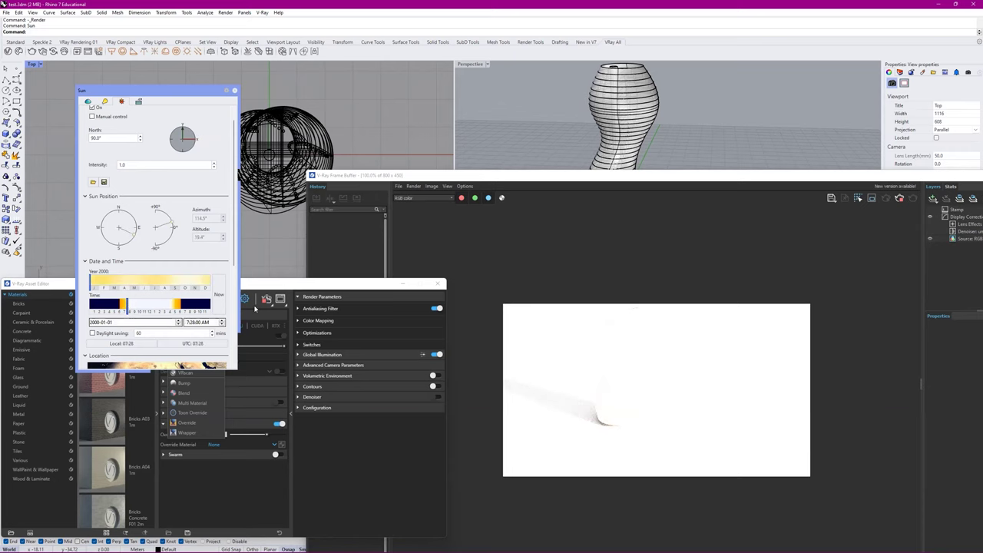
click(269, 284)
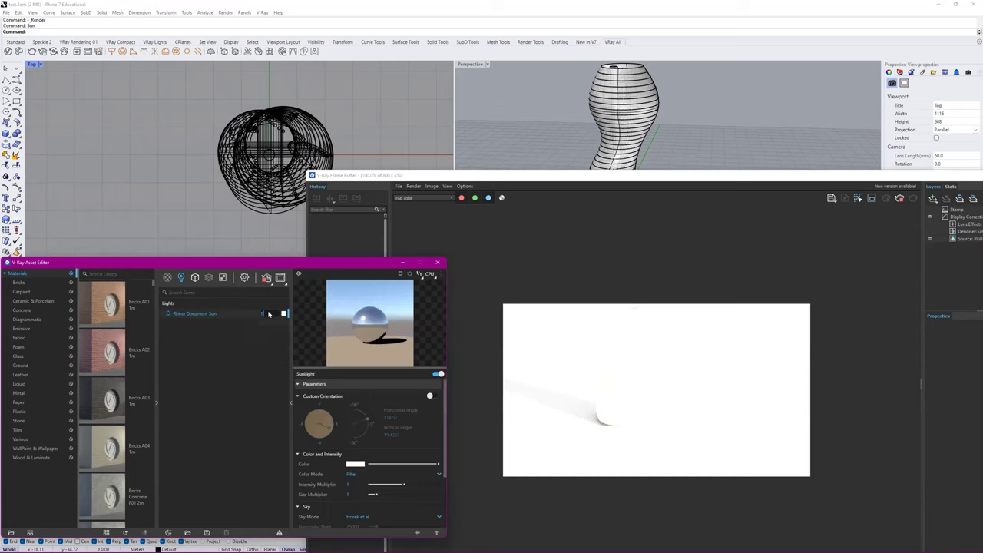
Set the V-Ray sun intensity multiplier to 0.02
key(Return)
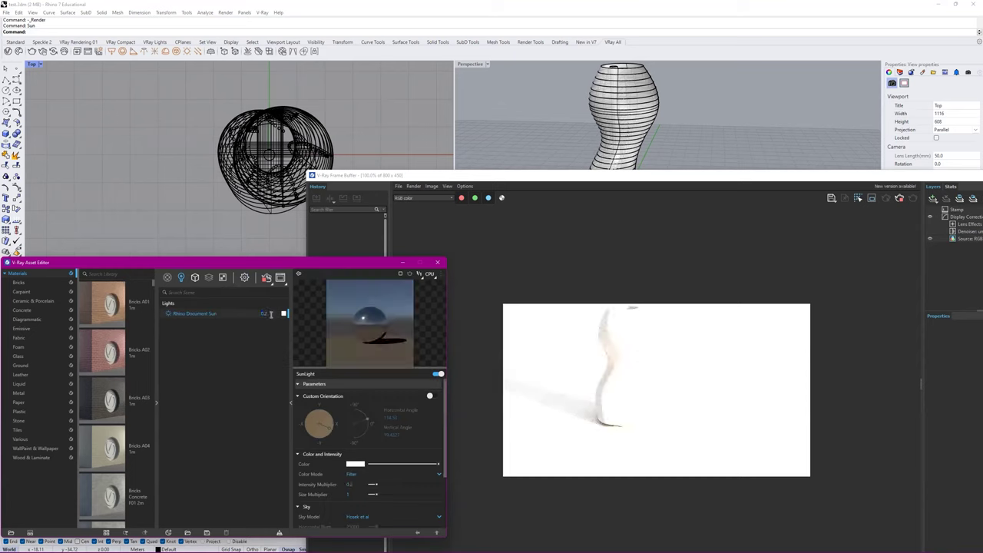
double_click(270, 314)
text(0.02)
key(Return)
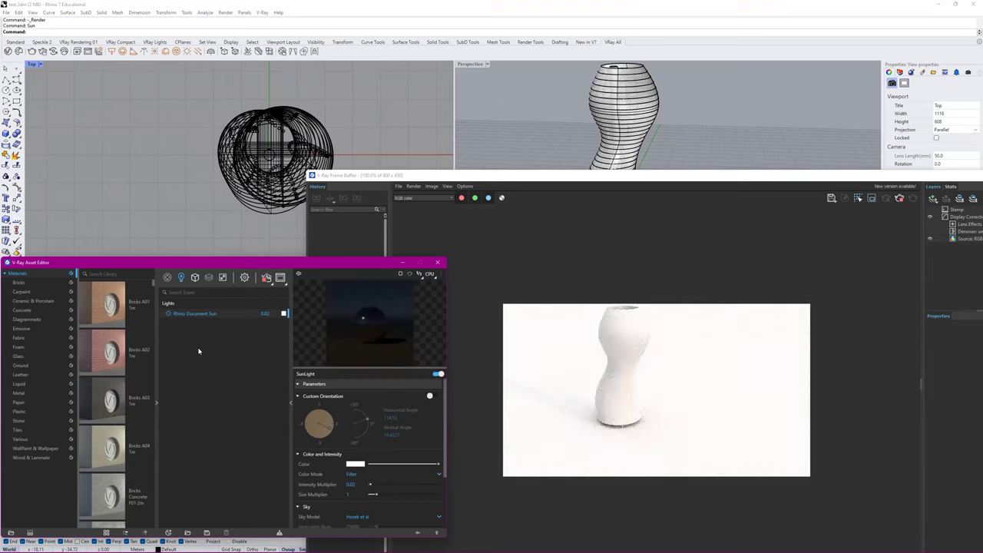
click(244, 278)
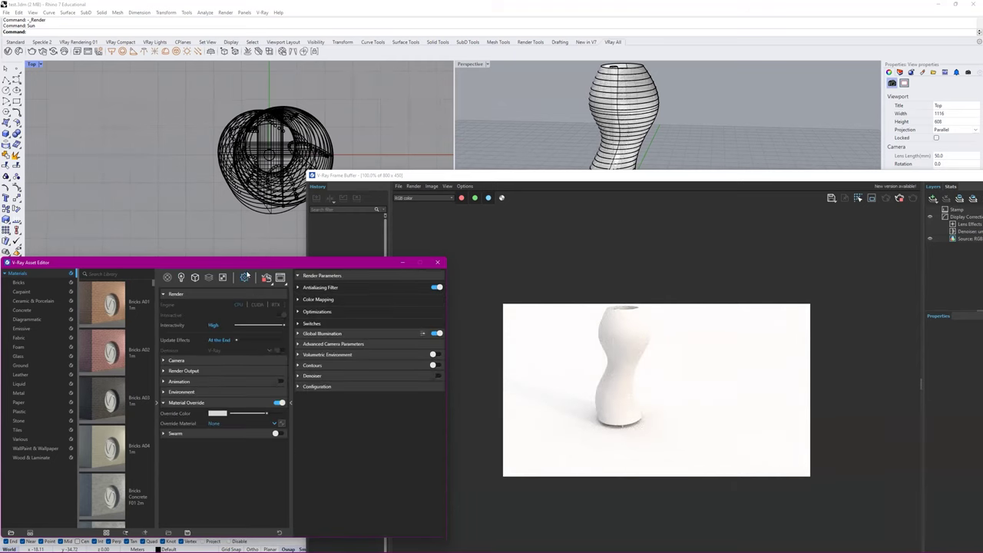
Expand the Camera settings and drag the exposure value to about 10.56
click(188, 357)
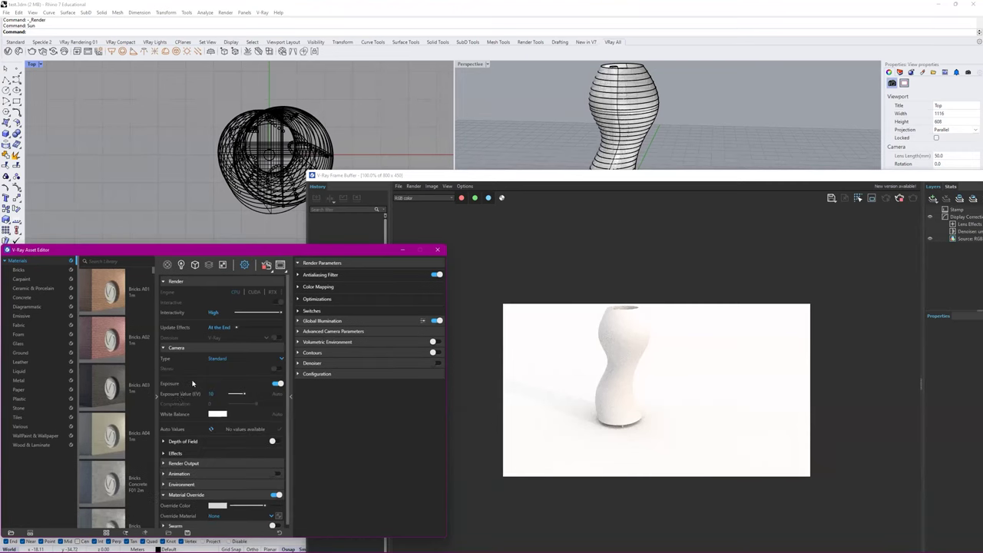
click(245, 395)
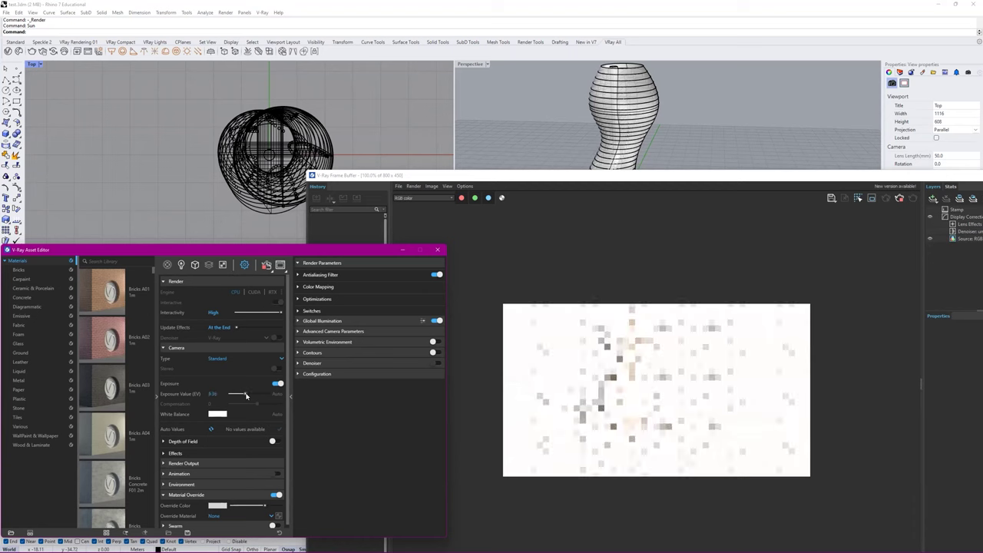
drag(245, 395, 241, 395)
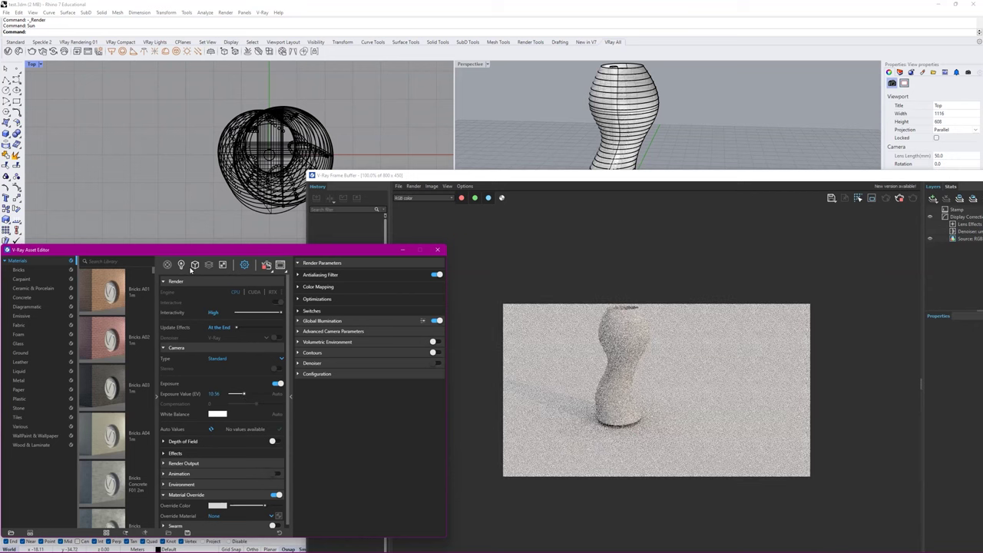
Move the sun time later to about 9:28 AM and review the shadow in the render
click(620, 342)
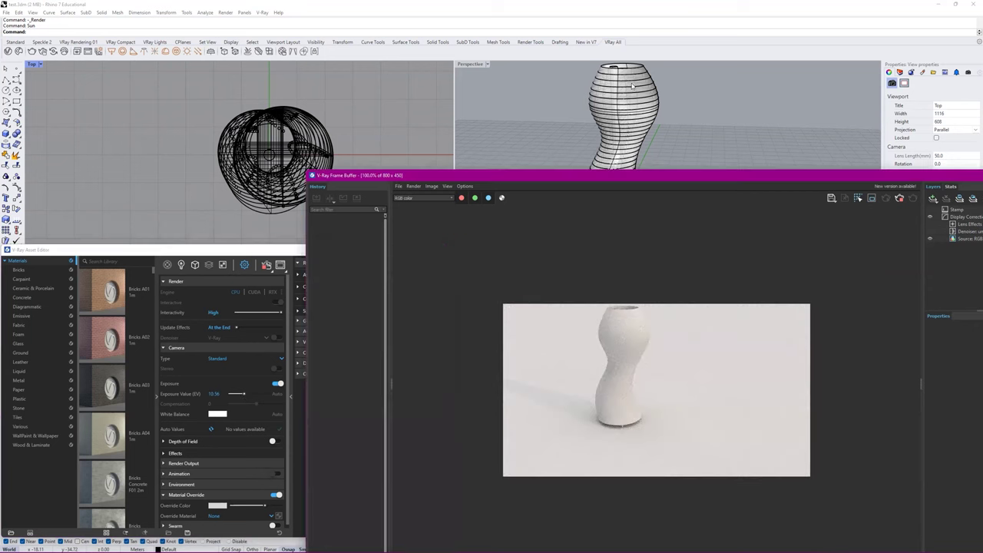
click(665, 114)
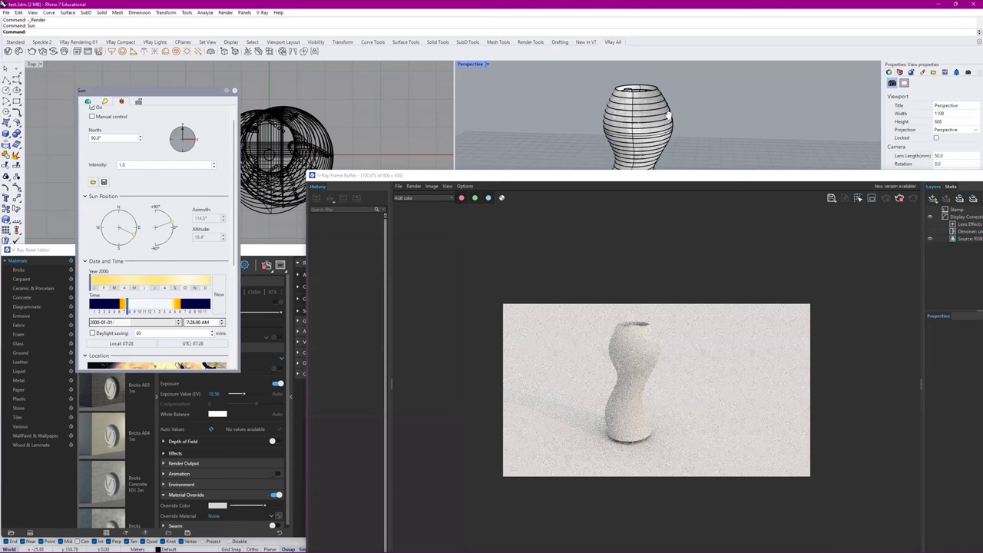
scroll(682, 106, up, 2)
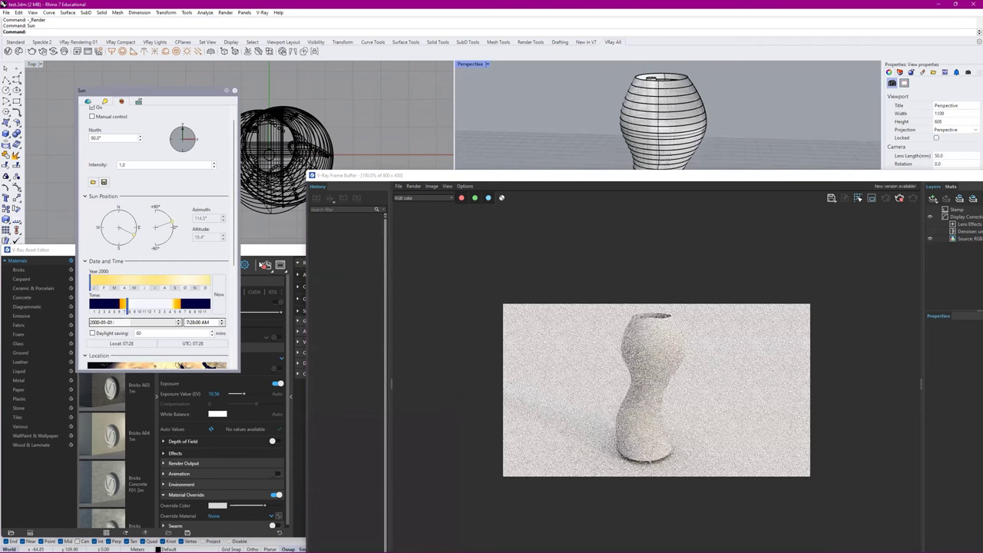
click(261, 262)
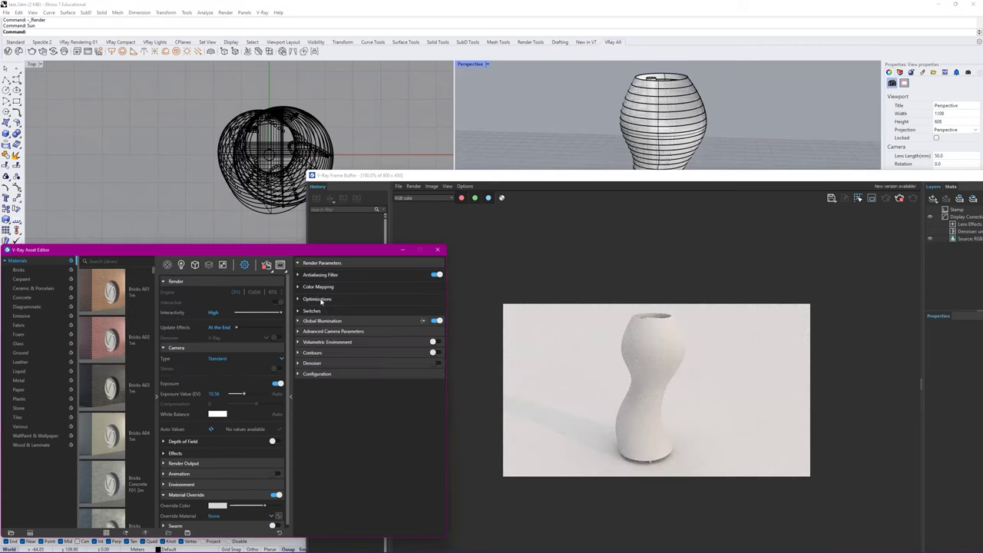
click(248, 212)
click(126, 308)
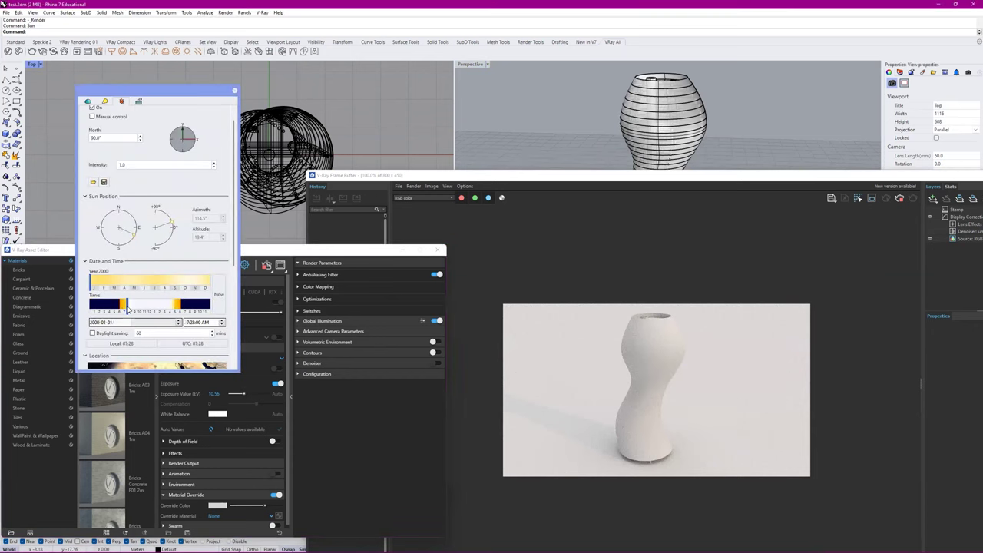
drag(126, 308, 137, 311)
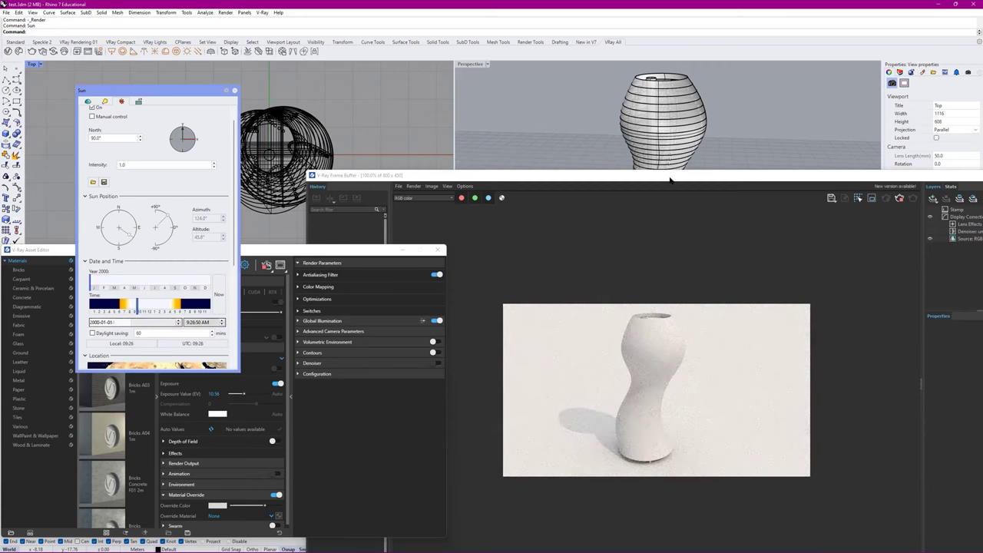
click(666, 359)
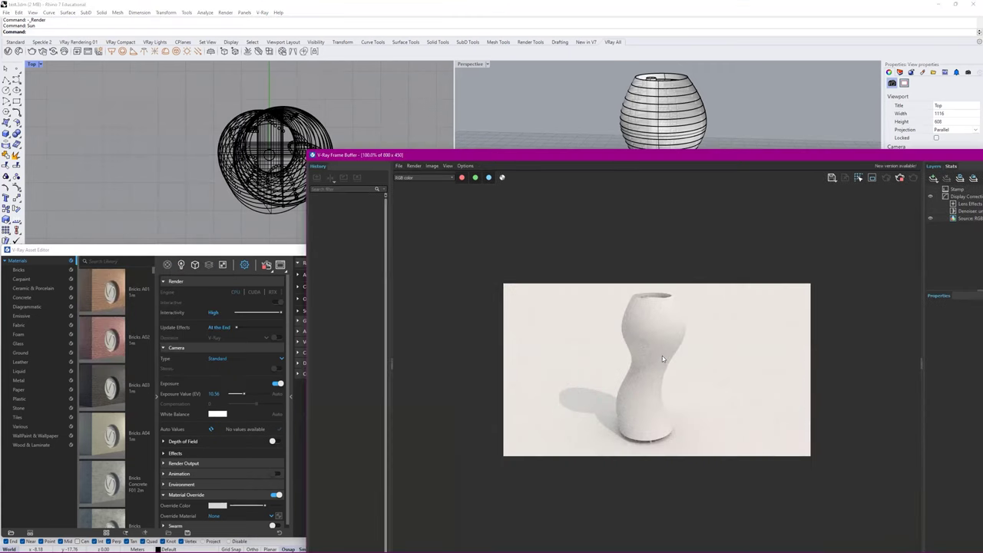
click(695, 90)
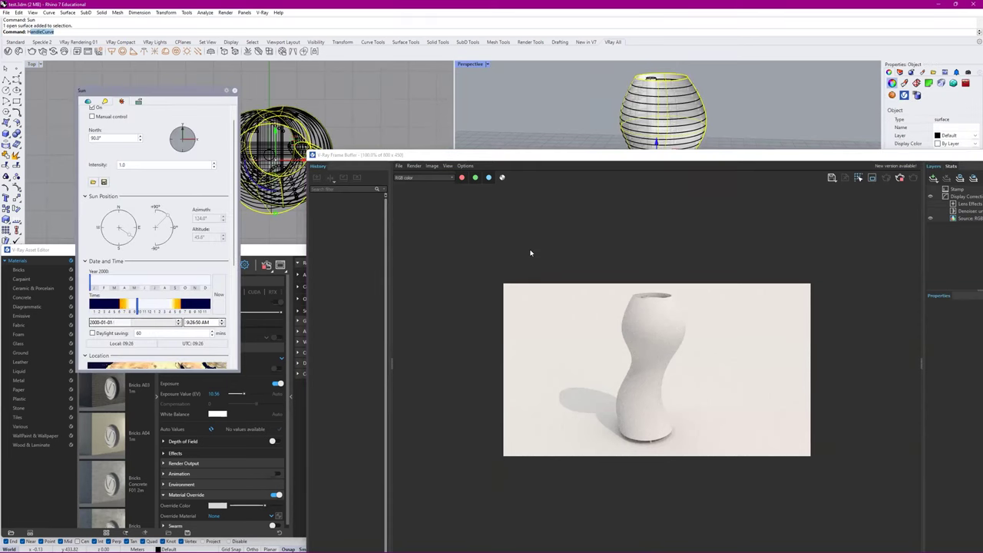
Hide the smooth vase surface with Ctrl+H, leaving the sun intensity unchanged
key(ctrl+h)
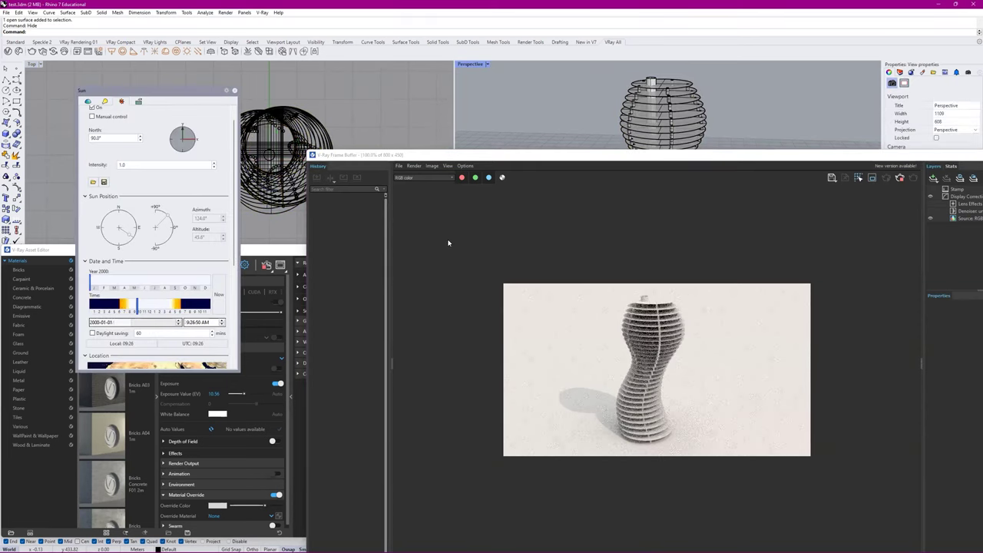
click(449, 243)
click(241, 251)
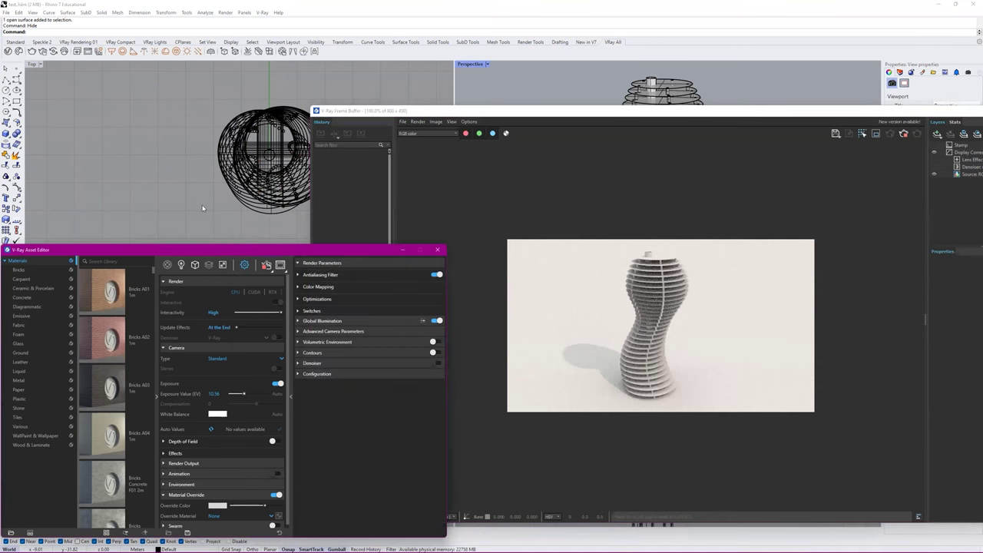
click(198, 208)
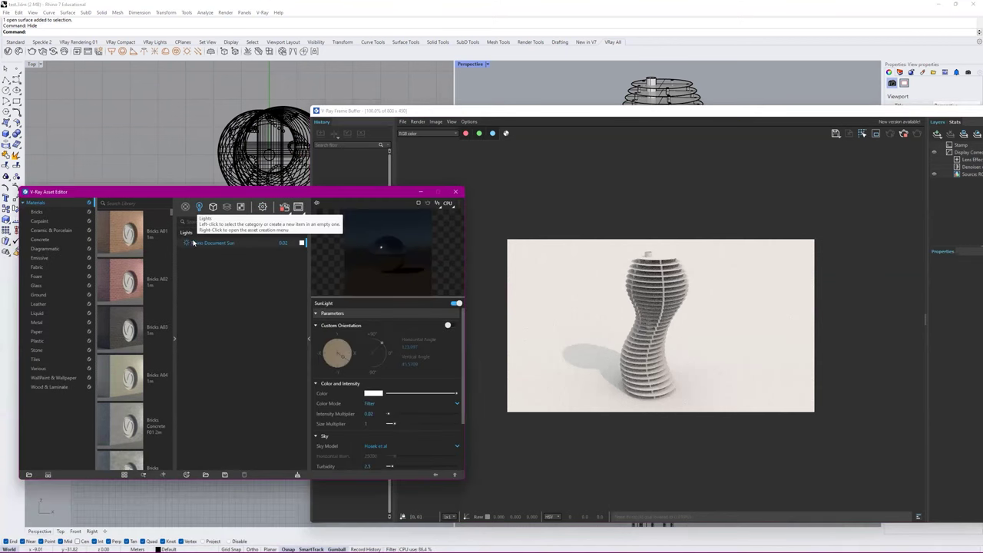
click(284, 243)
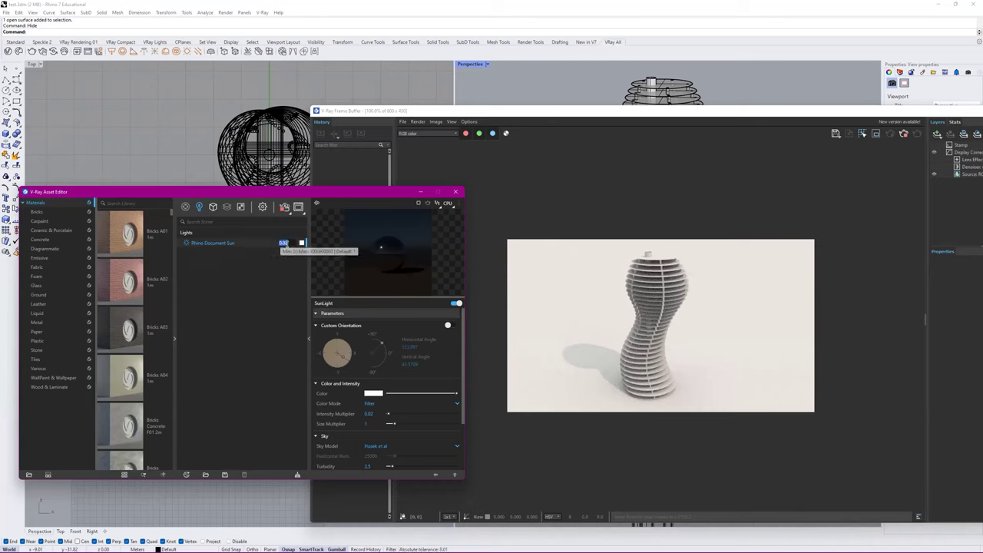
key(Return)
key(Return)
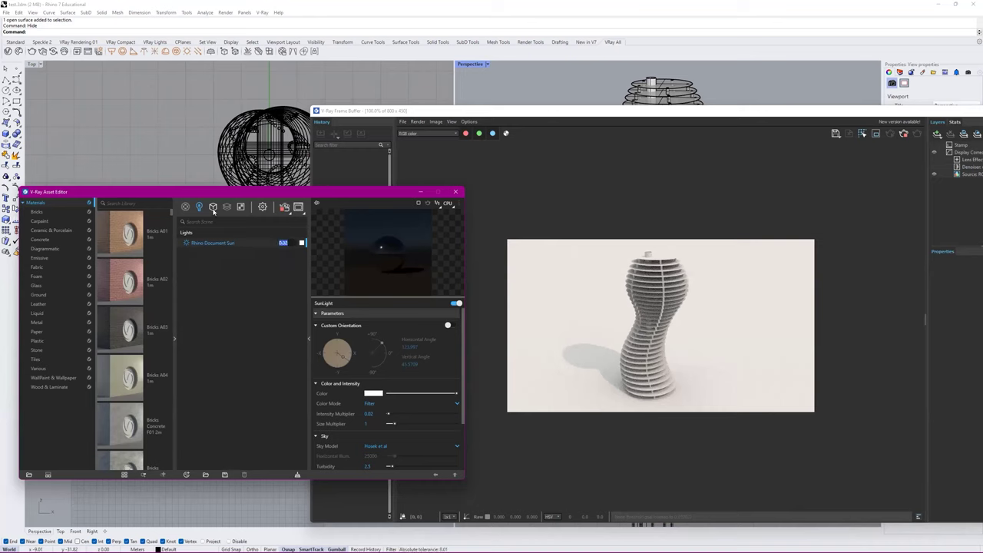
Toggle the Ground Plane off and on in the geometries list, leaving it enabled
key(Tab)
click(185, 244)
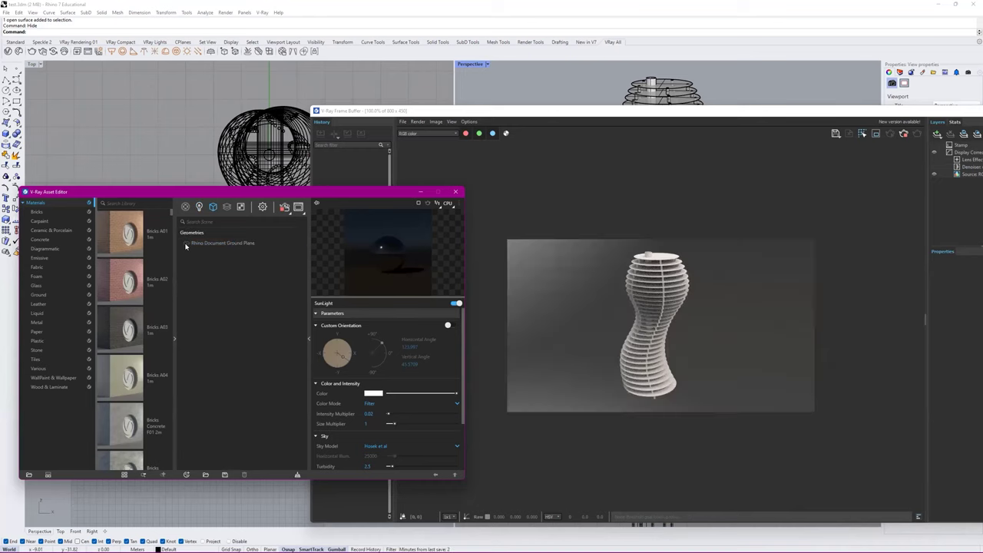
click(186, 244)
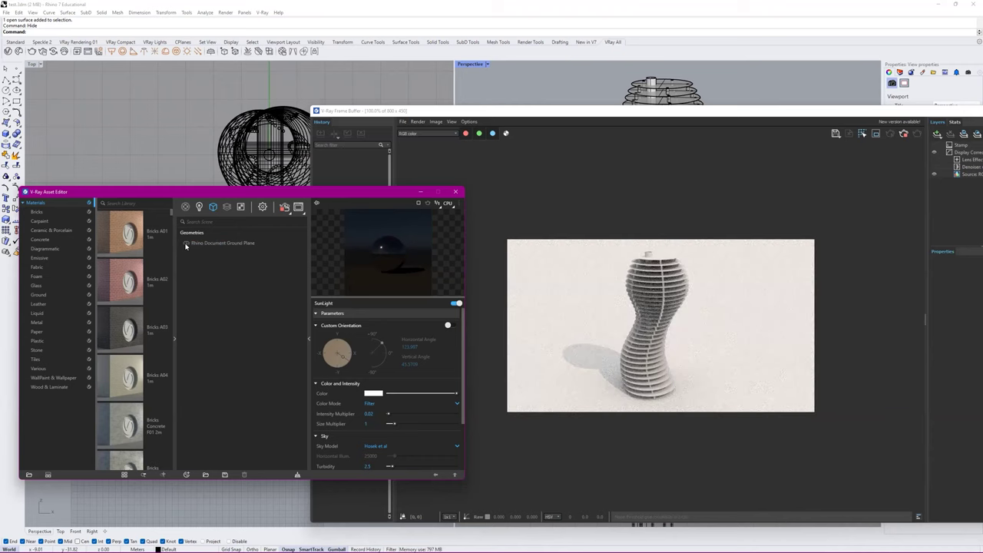
click(186, 244)
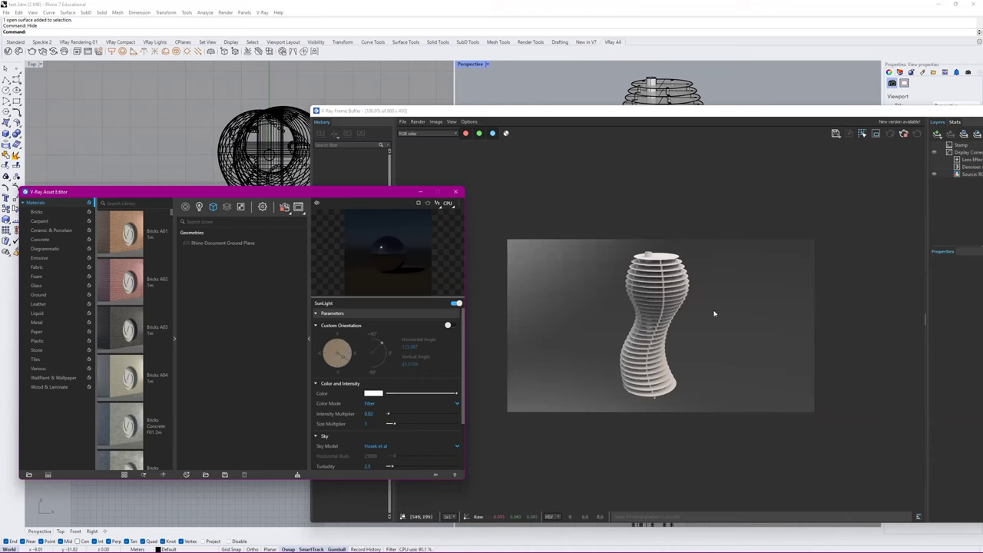
click(187, 242)
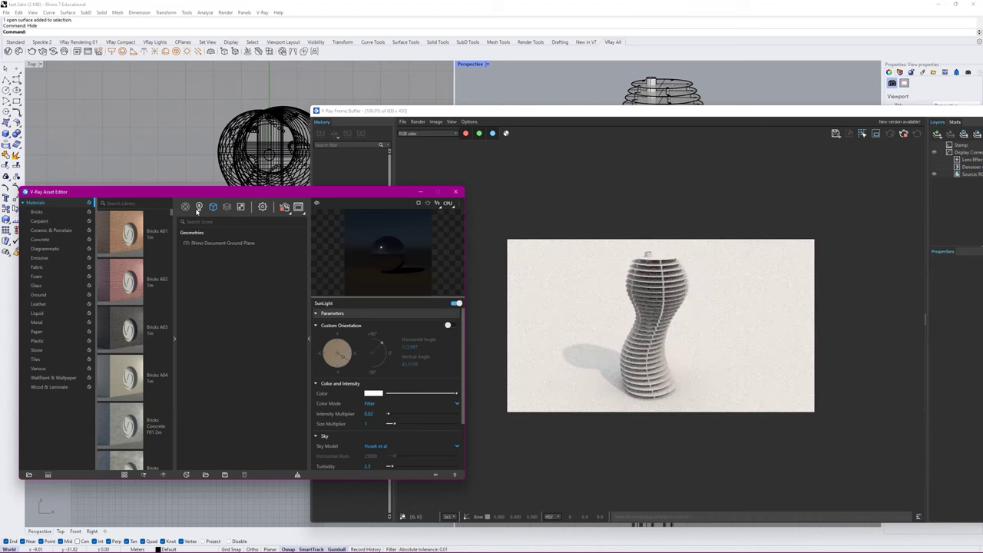
click(261, 207)
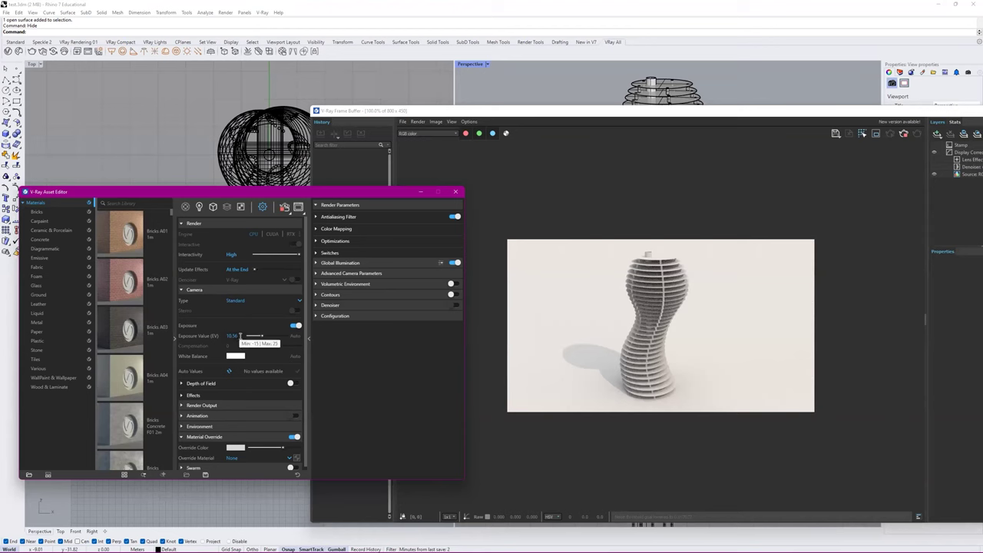
Set the camera exposure value to 10 and switch Material Override off
drag(231, 338, 208, 335)
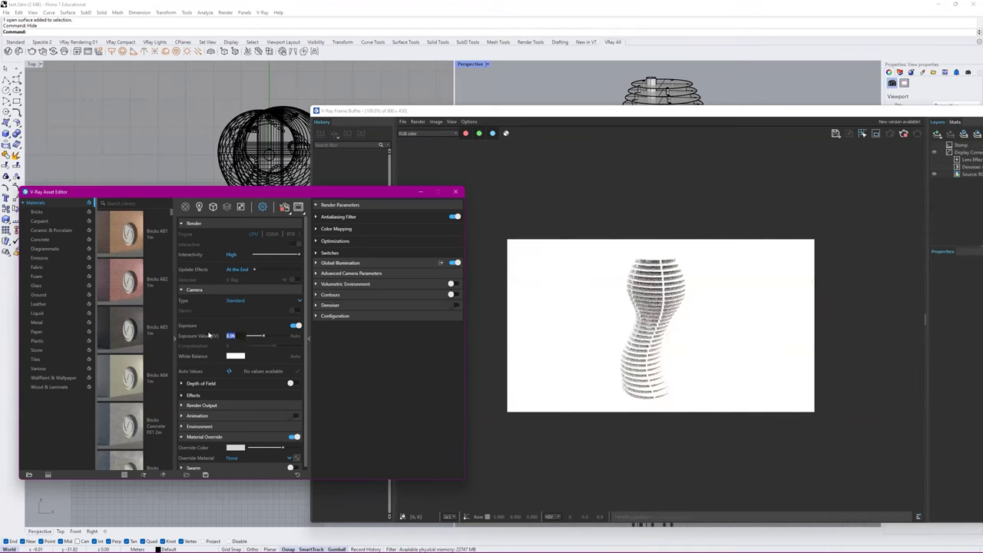
text(10)
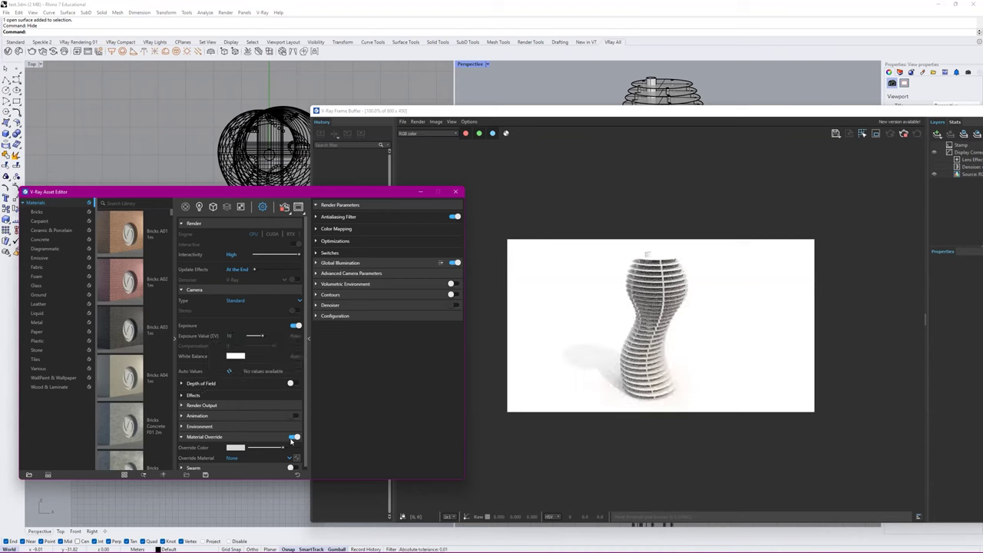
click(292, 437)
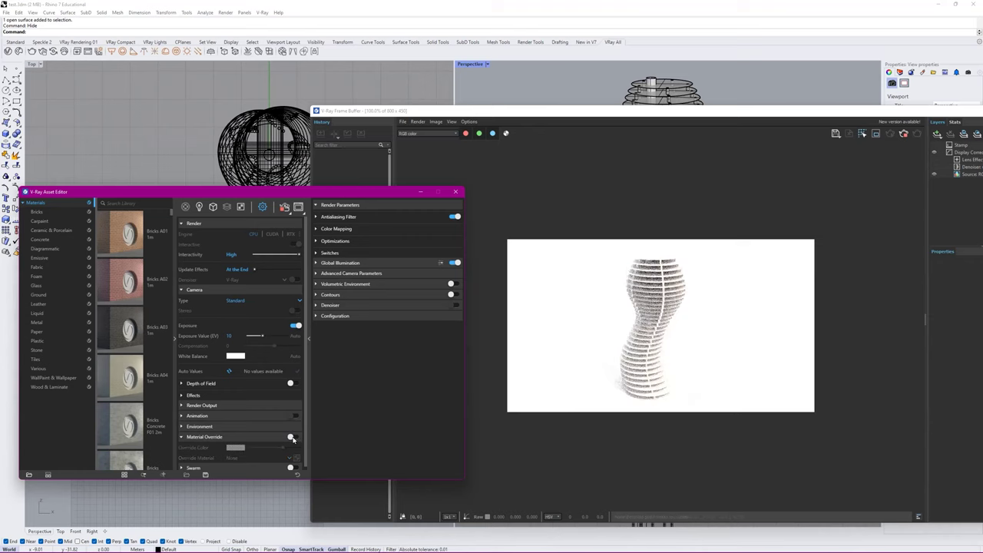
click(690, 145)
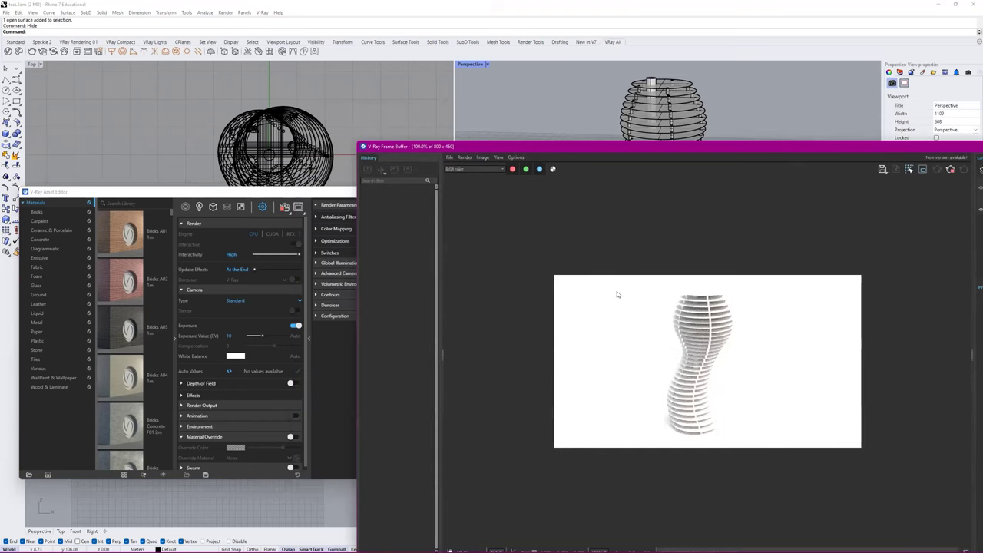
Search the material library for 'concrete' to find Concrete Flooring I01
click(266, 219)
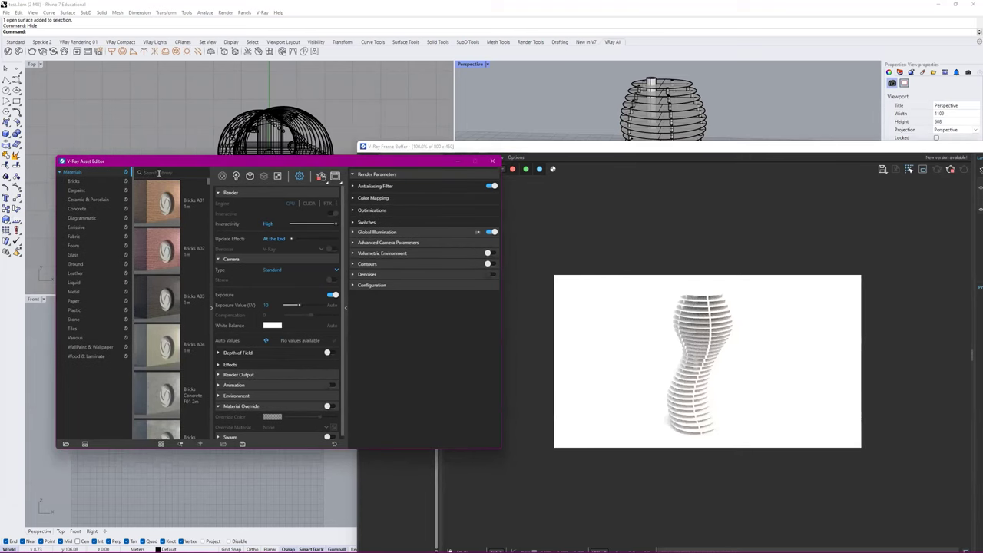
click(158, 172)
text(concre)
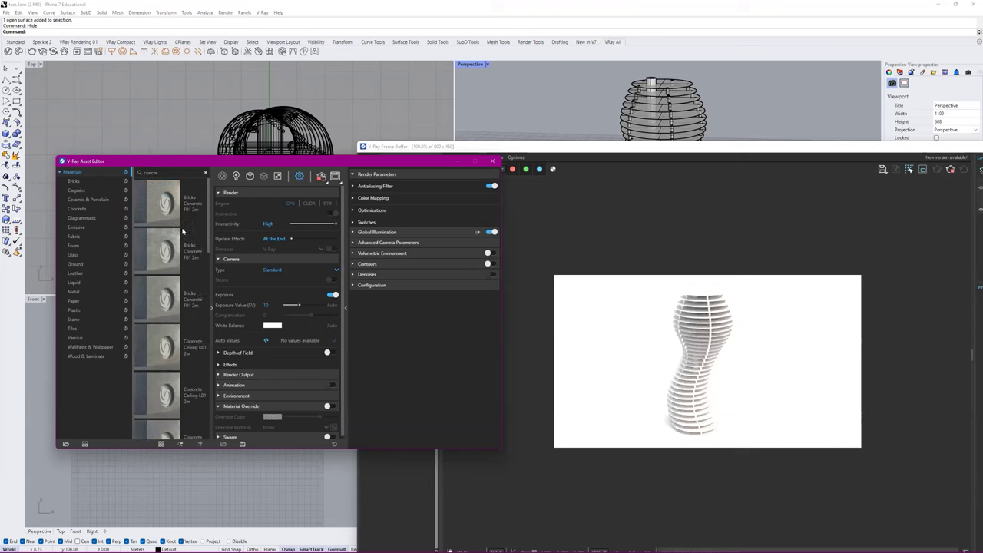
text(te)
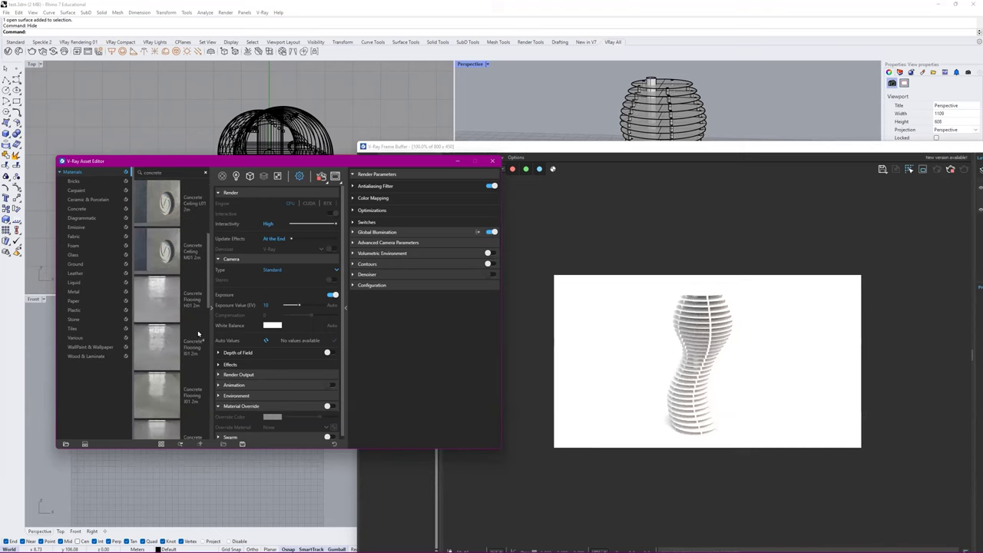
right_click(170, 344)
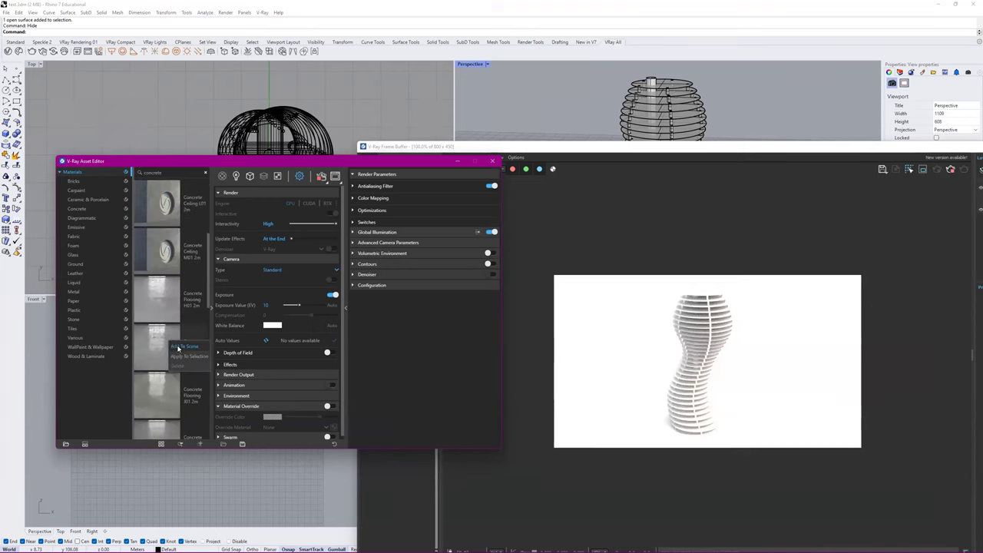
key(Escape)
Select all objects and apply Concrete Flooring I01 2m to them
click(706, 137)
key(ctrl+a)
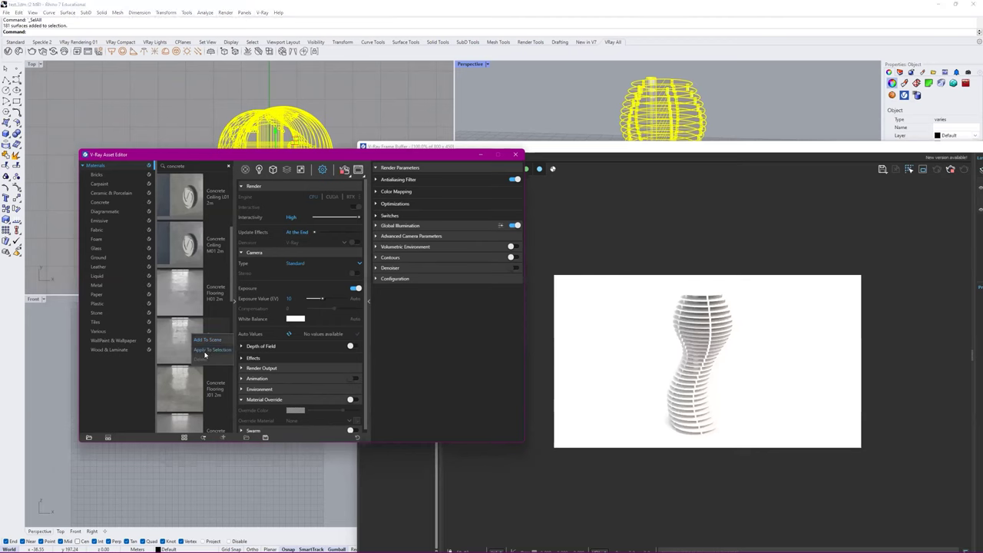
click(204, 351)
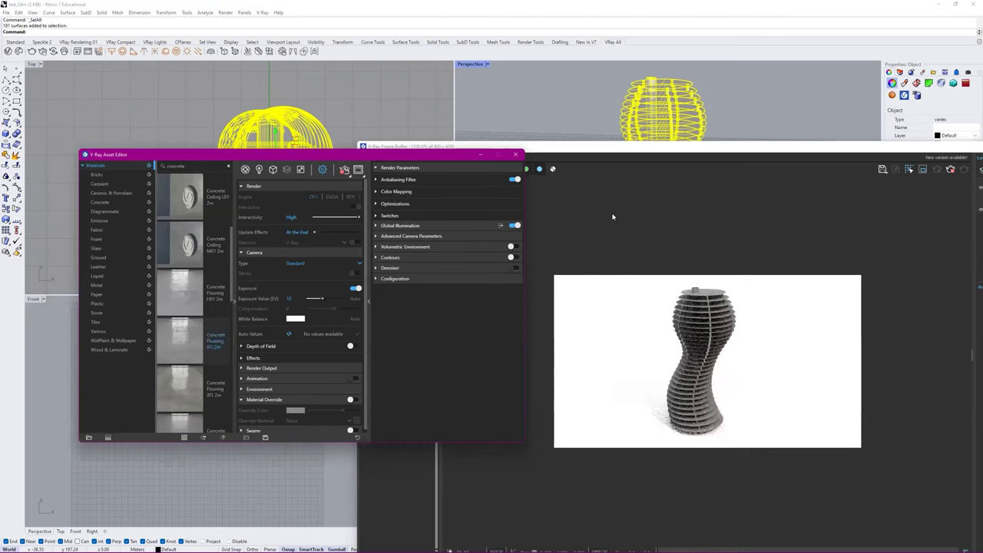
click(623, 151)
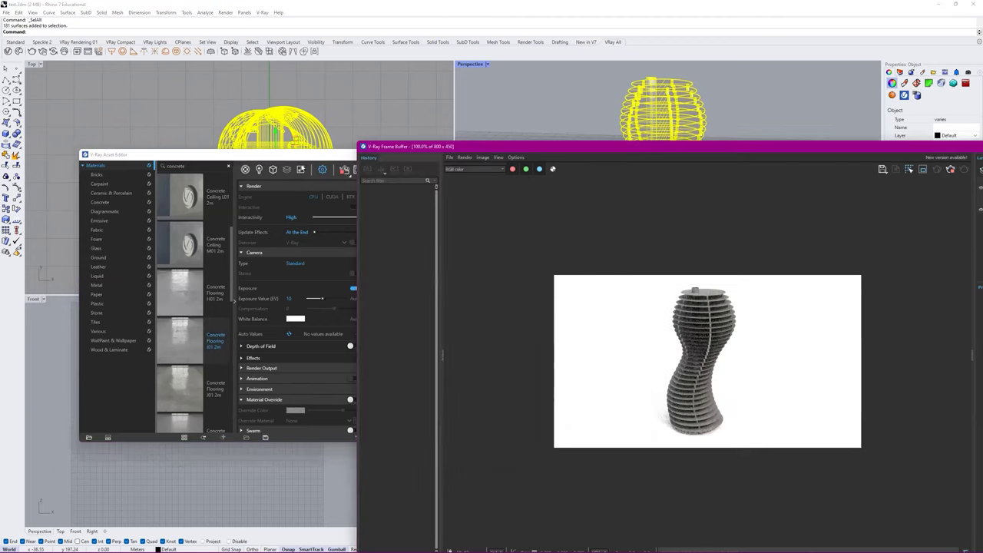
click(312, 399)
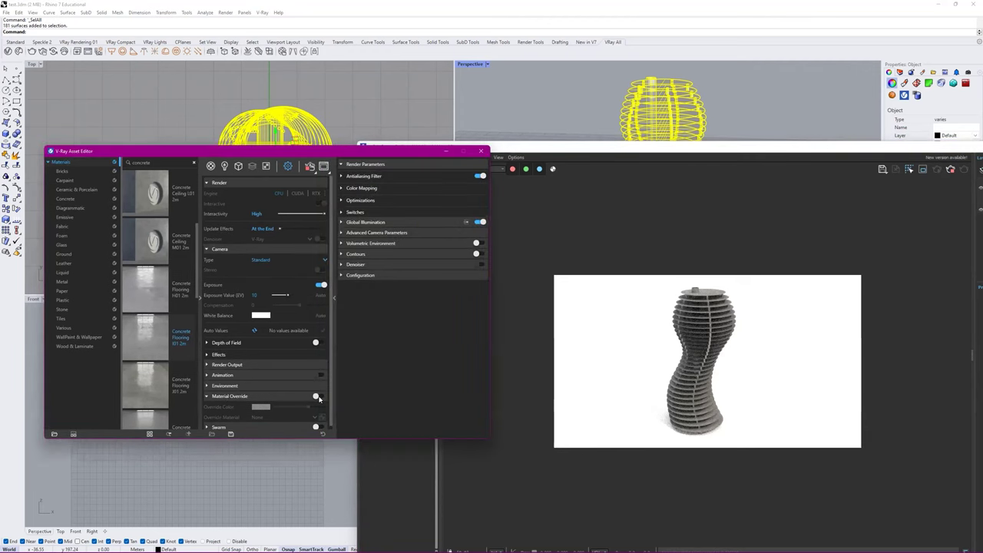
Stop the interactive render and turn Interactive rendering off
click(316, 396)
click(309, 169)
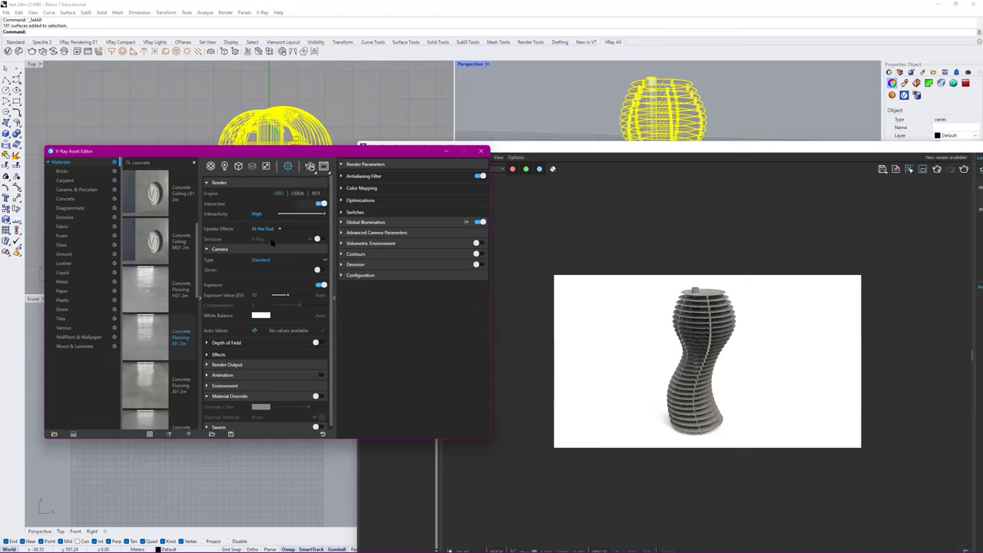
click(321, 204)
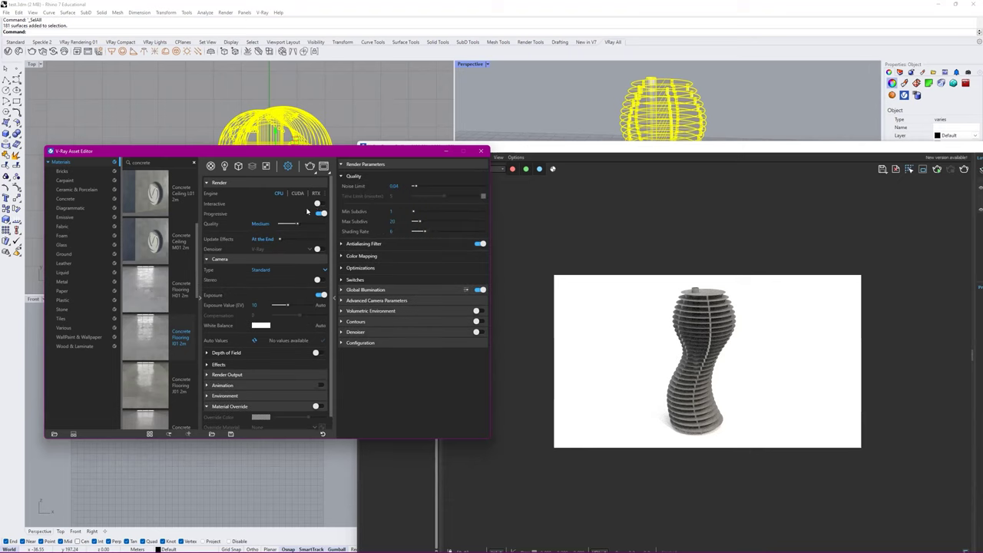
In Render Output, enter 1000 for width and height and set Aspect Ratio to Match Viewport
click(216, 375)
scroll(264, 328, down, 2)
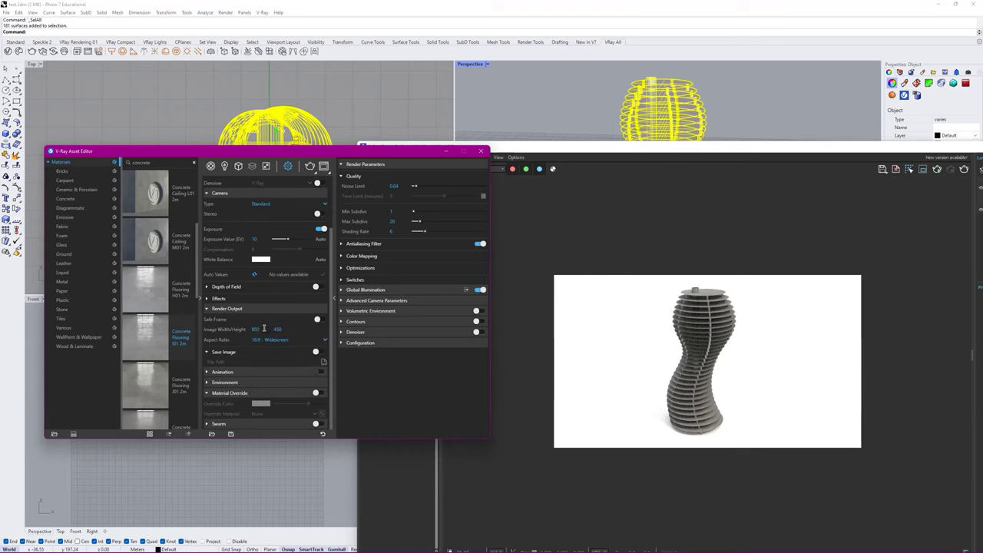
drag(244, 329, 284, 329)
text(1000)
key(Tab)
text(1000)
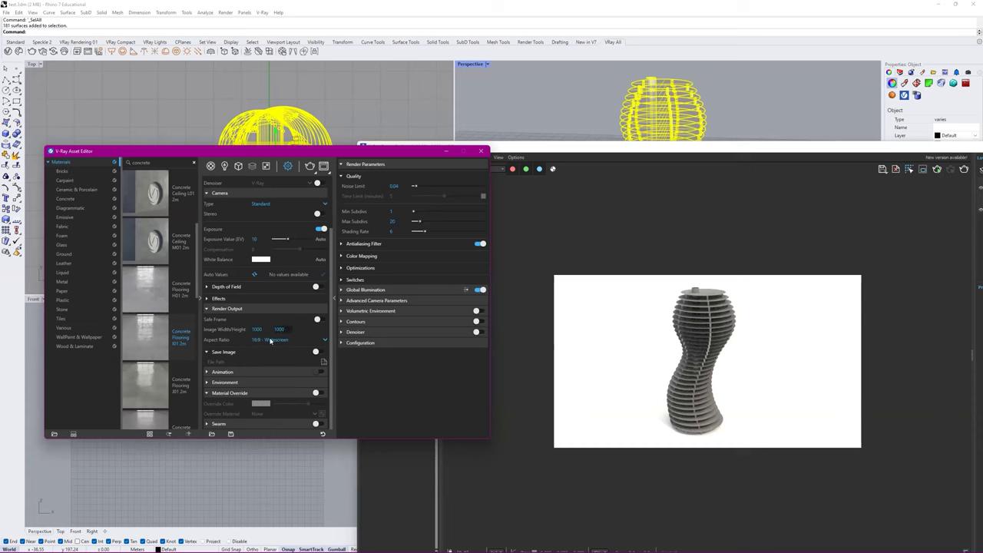
click(271, 340)
click(278, 413)
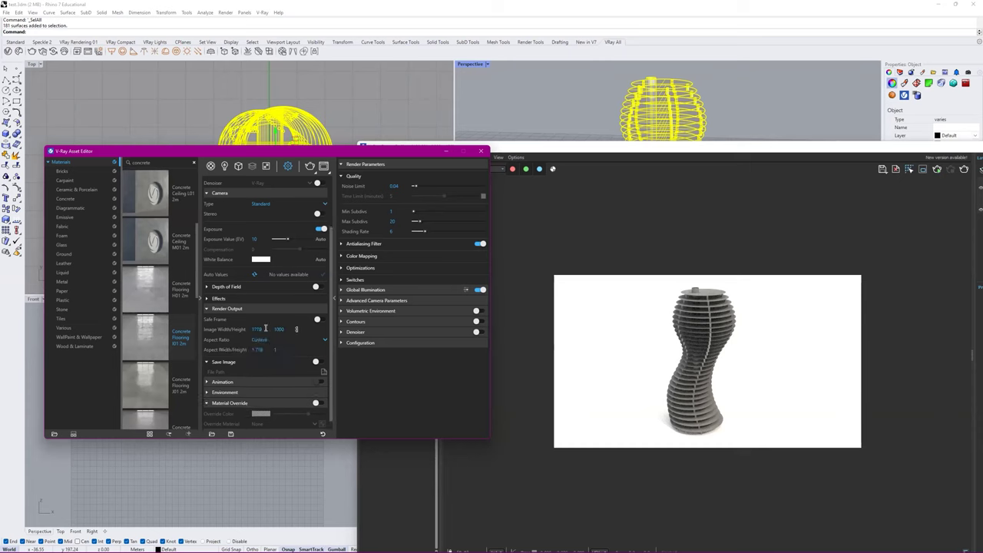
click(261, 340)
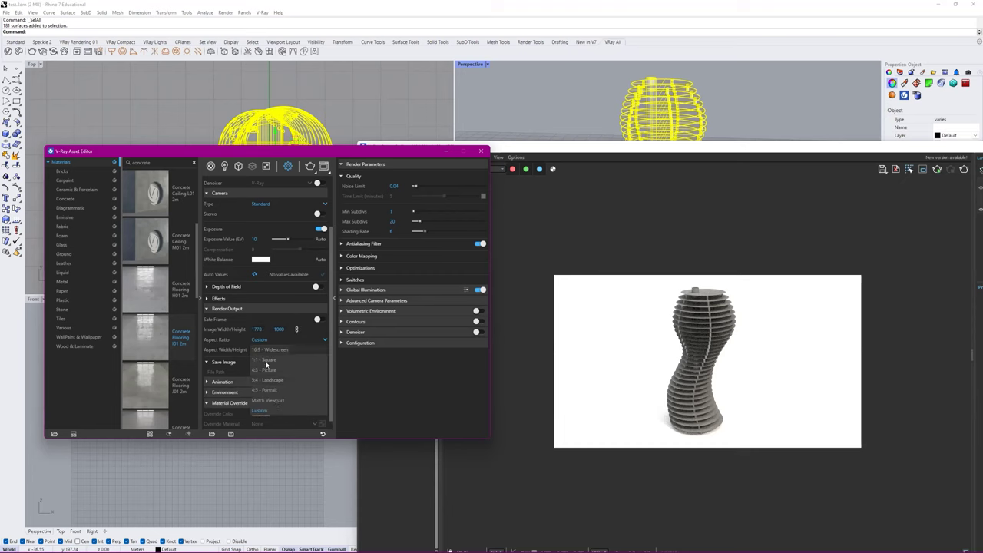
click(267, 400)
Maximize the Perspective viewport, minimize the asset editor, and nudge the render window up-left
click(473, 64)
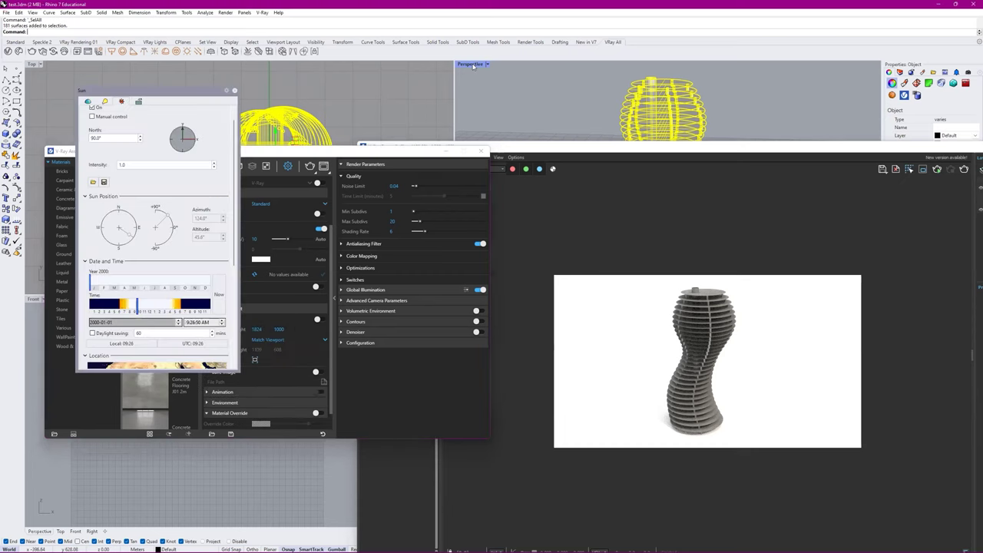
double_click(473, 65)
click(449, 154)
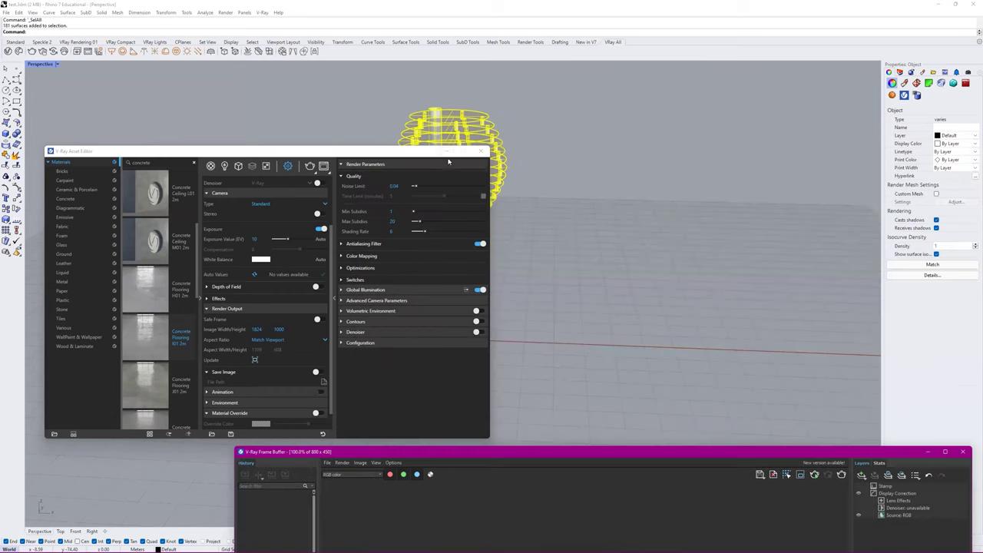
click(448, 151)
scroll(464, 223, up, 3)
scroll(465, 227, up, 4)
scroll(485, 227, up, 5)
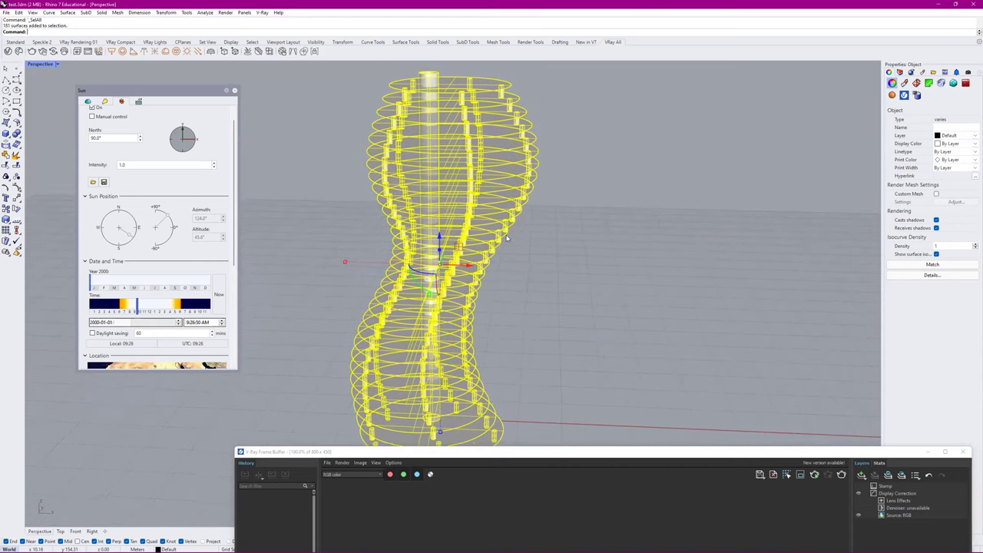
click(454, 535)
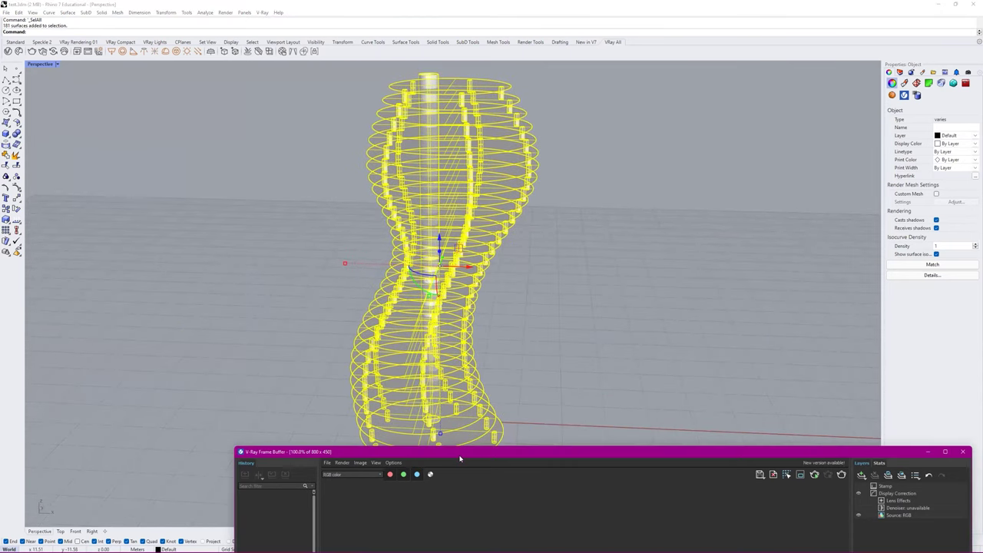
drag(460, 459, 446, 444)
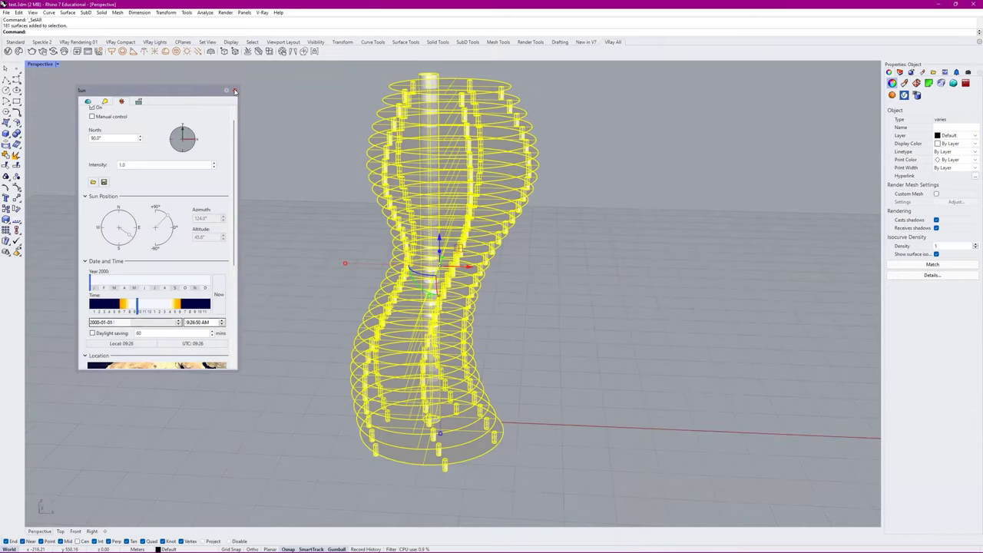
Close the Sun settings and confirm the Asset Editor's aspect ratio stays Match Viewport
click(235, 92)
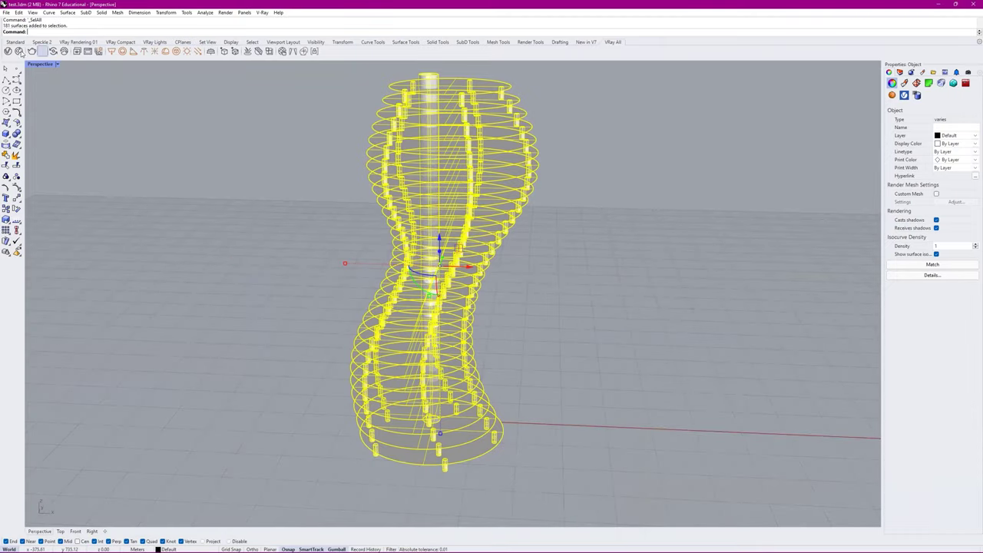
click(7, 51)
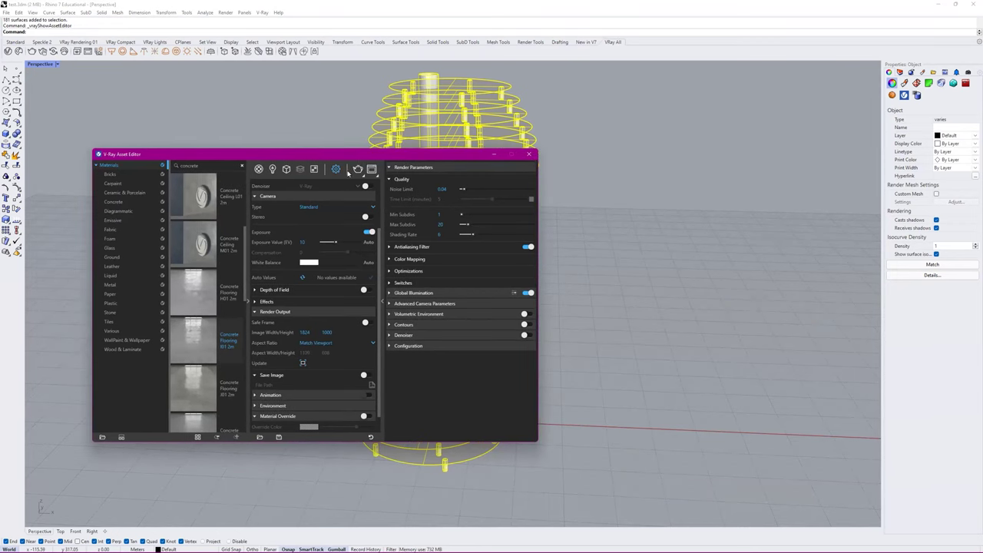
click(323, 343)
click(353, 355)
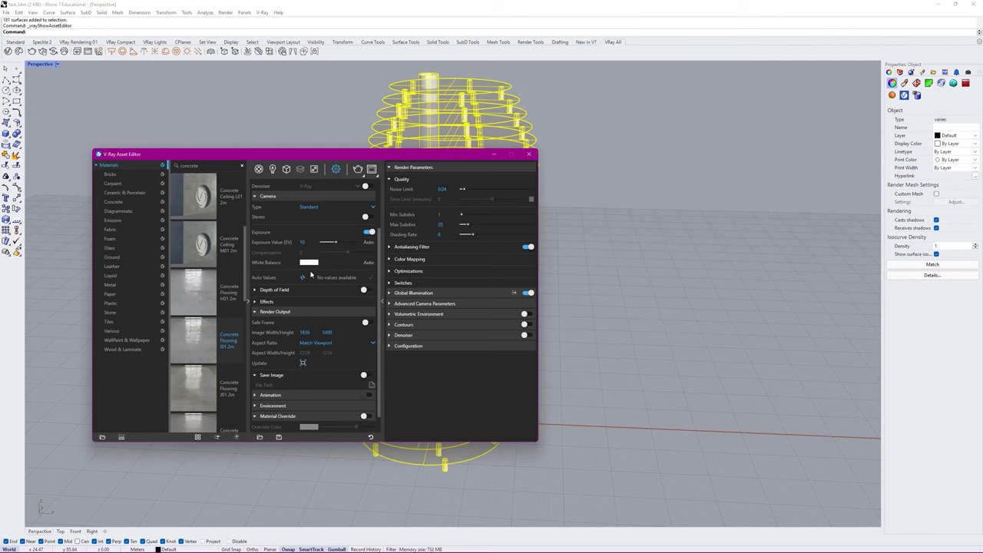
Render the tower, switch the V-Ray engine to RTX with Progressive off, and render again
click(358, 168)
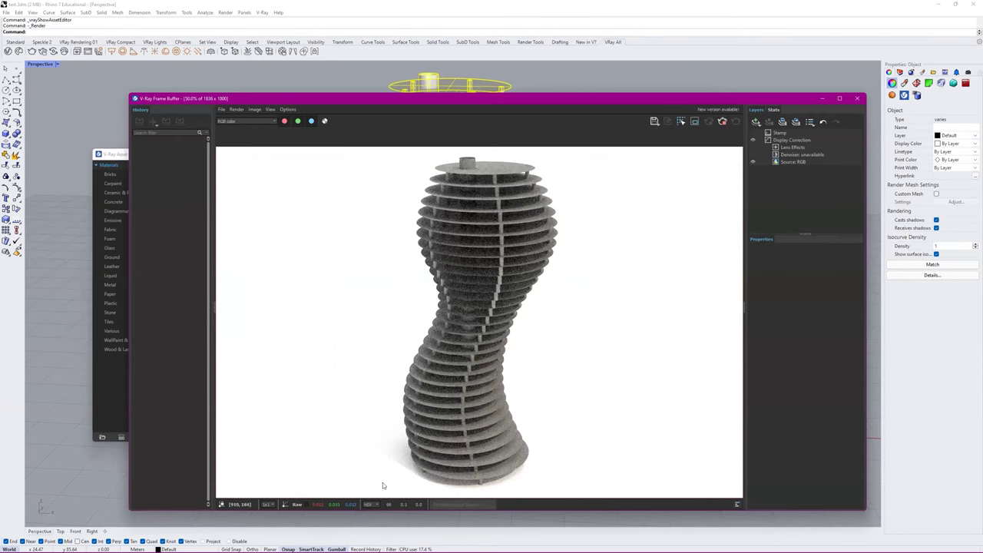
scroll(383, 482, down, 2)
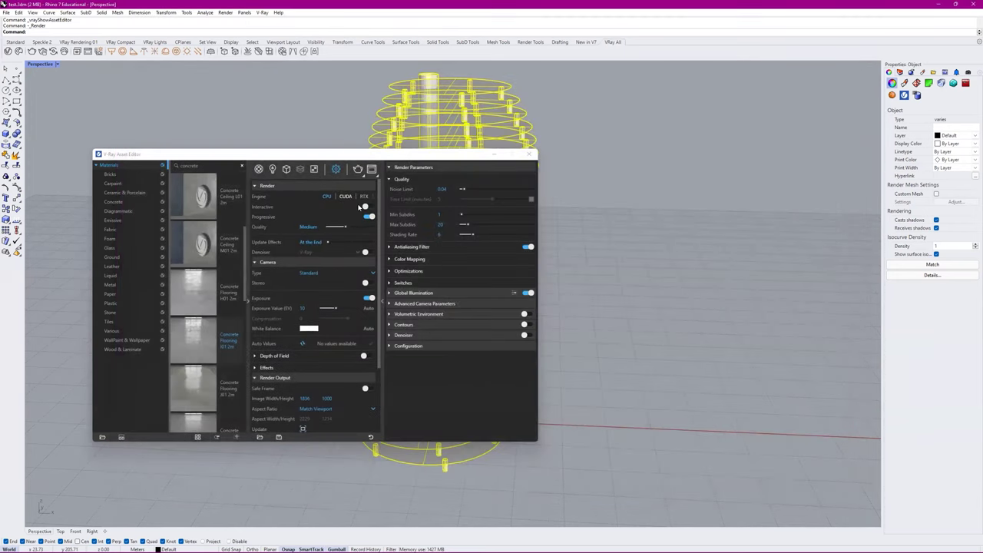
click(366, 197)
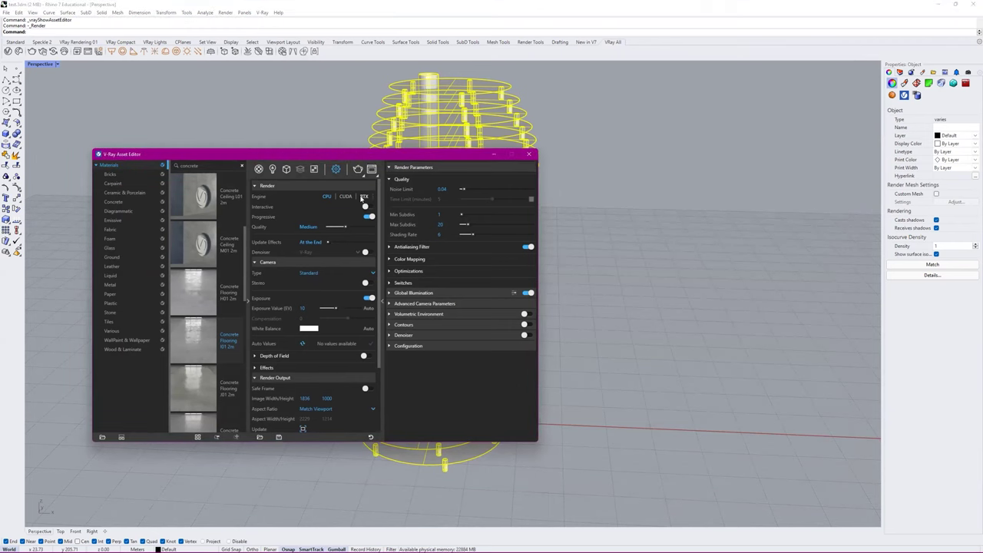
click(369, 217)
click(358, 169)
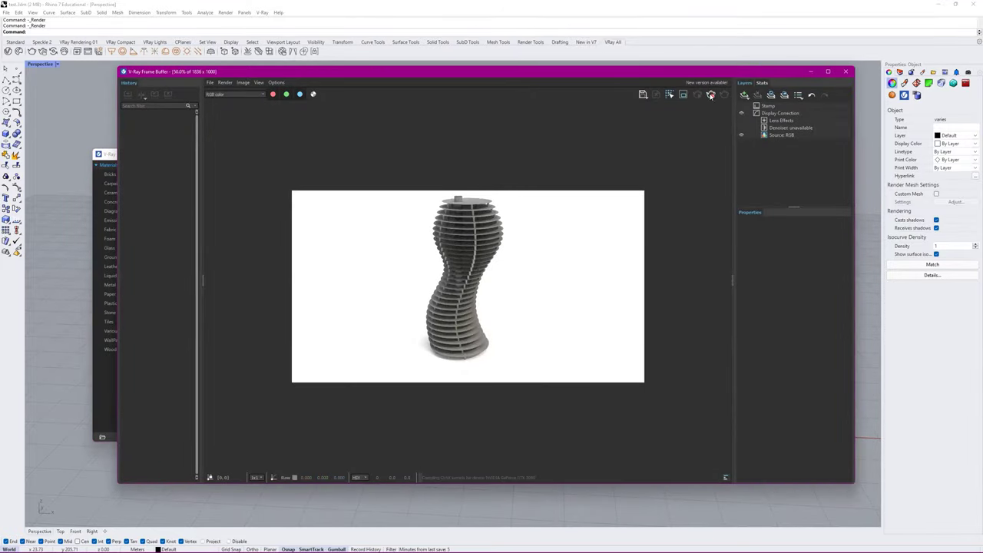
Return to Rhino and re-render the tower, then bring up Chrome with tower reference images
click(845, 72)
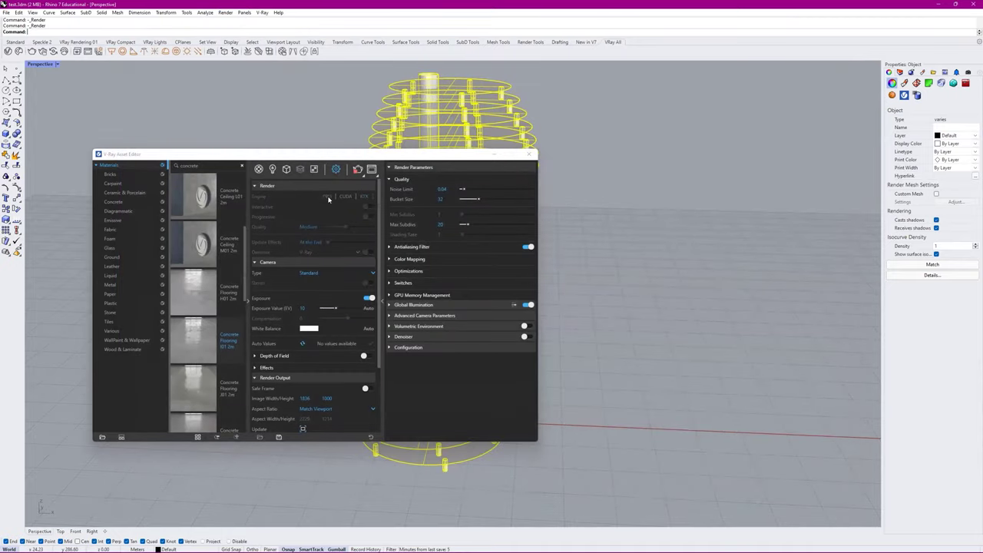
click(345, 198)
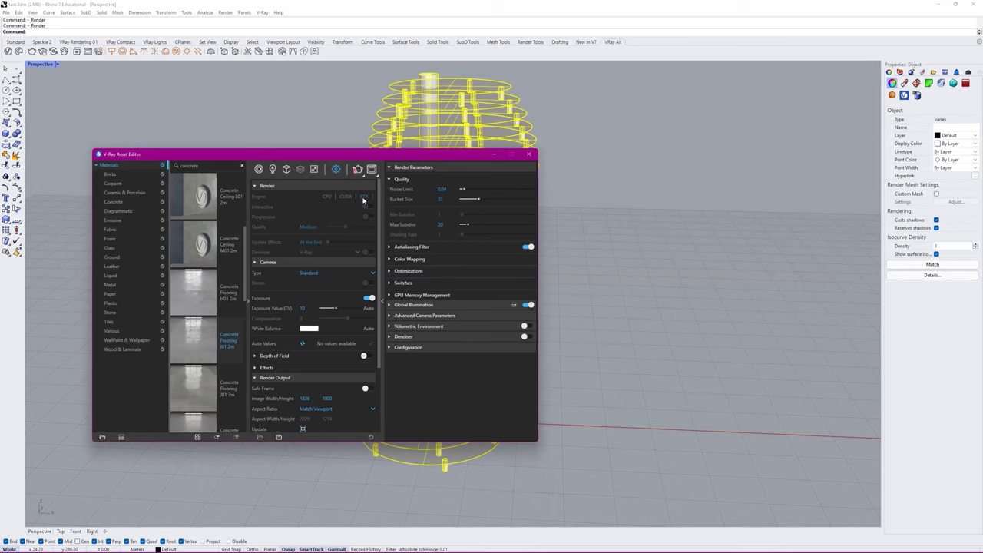
key(super+Tab)
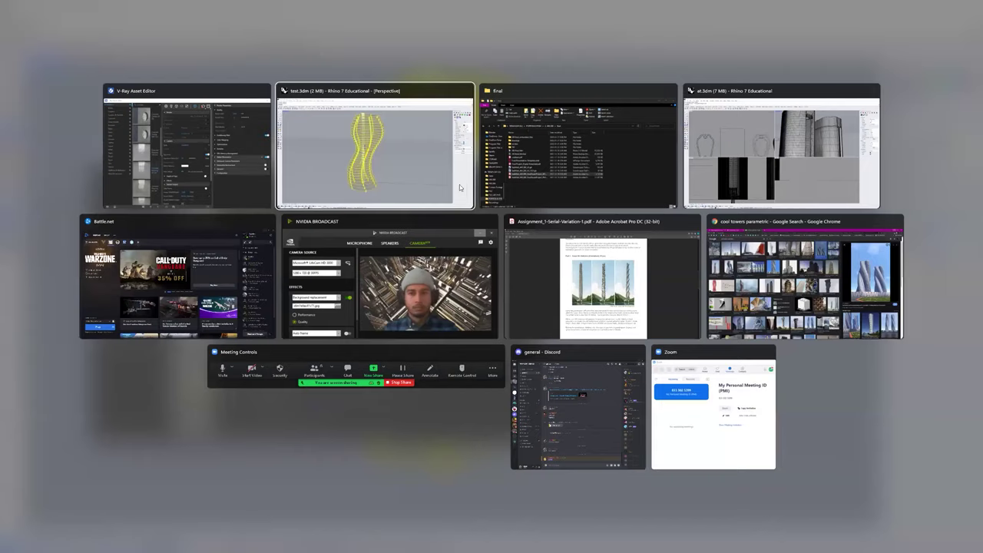
click(403, 172)
click(374, 171)
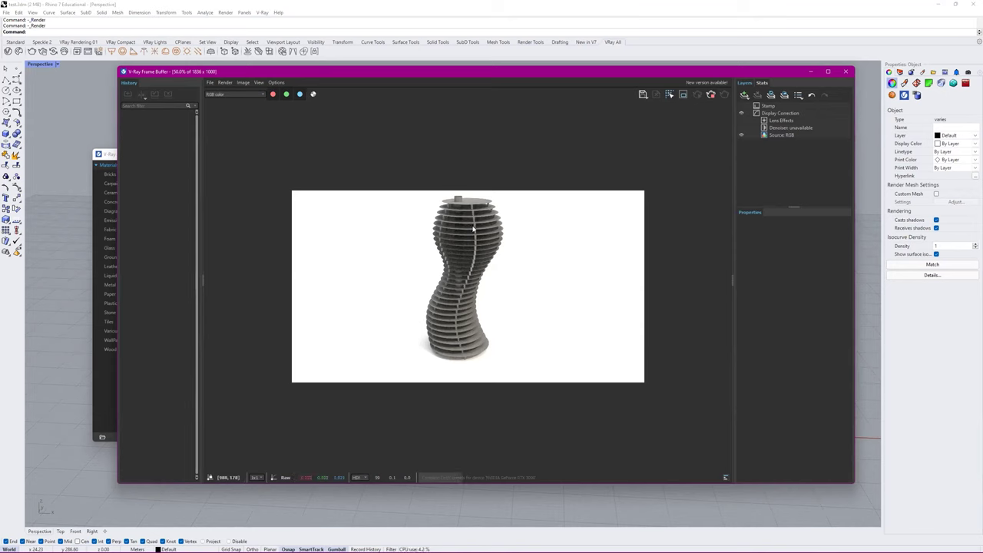
mouse_move(496, 544)
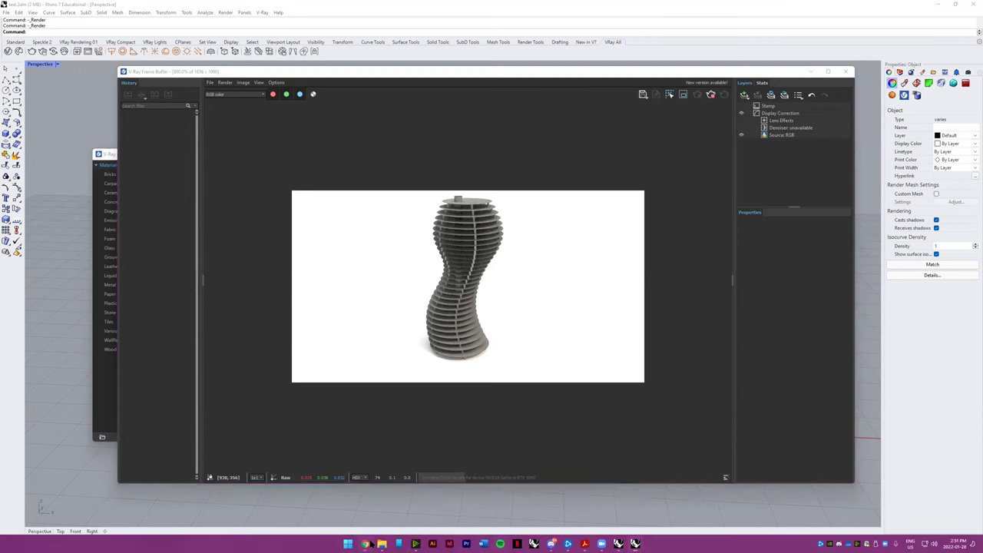
click(365, 546)
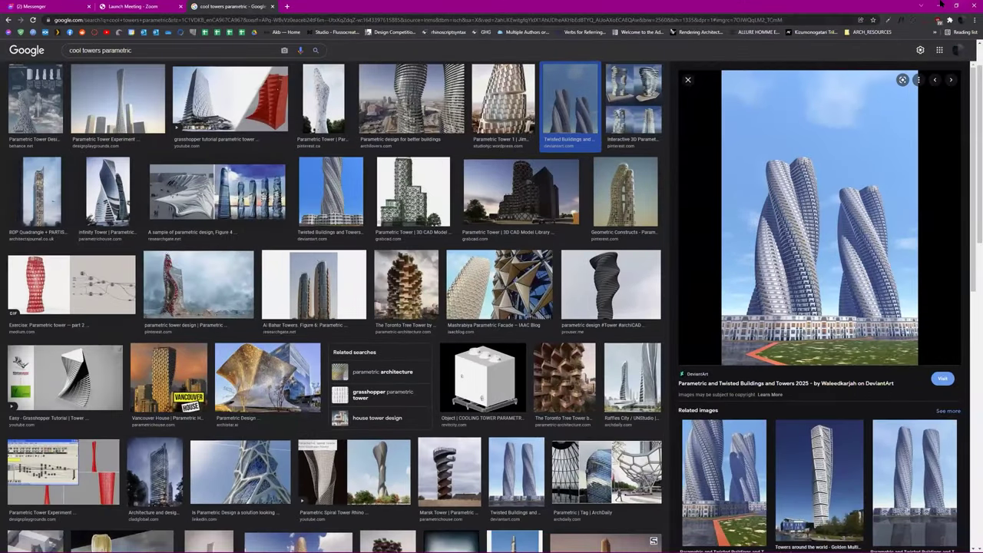
Leave the Google Images tower results and return to the V-Ray frame buffer render
key(alt+Tab)
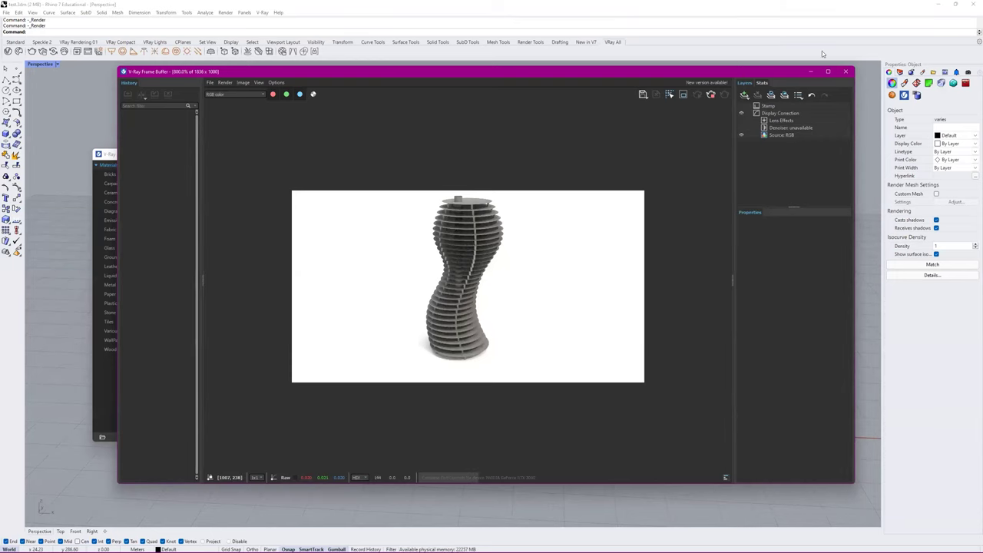
Rearrange the frame buffer and Asset Editor windows, collapsing and re-expanding the material panels
click(810, 71)
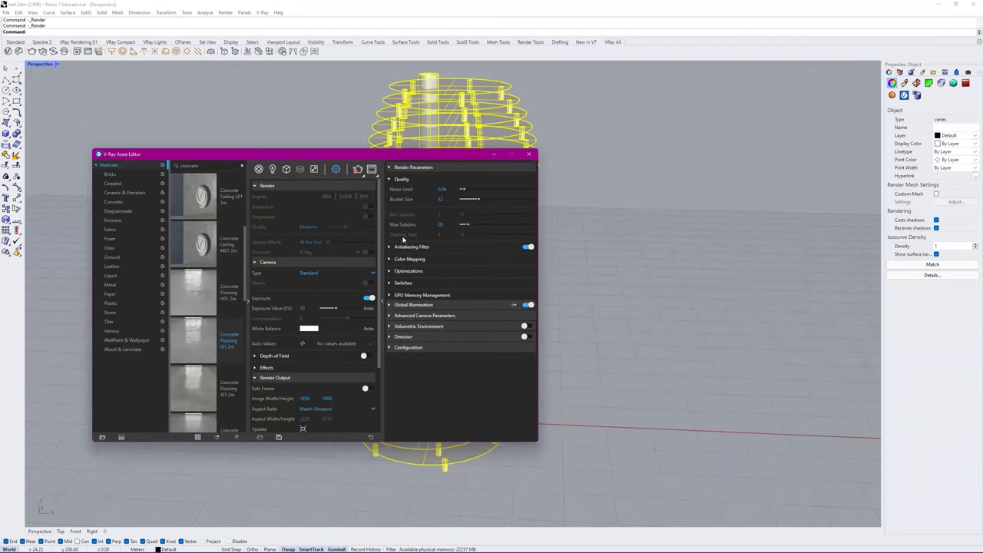
drag(354, 155, 500, 143)
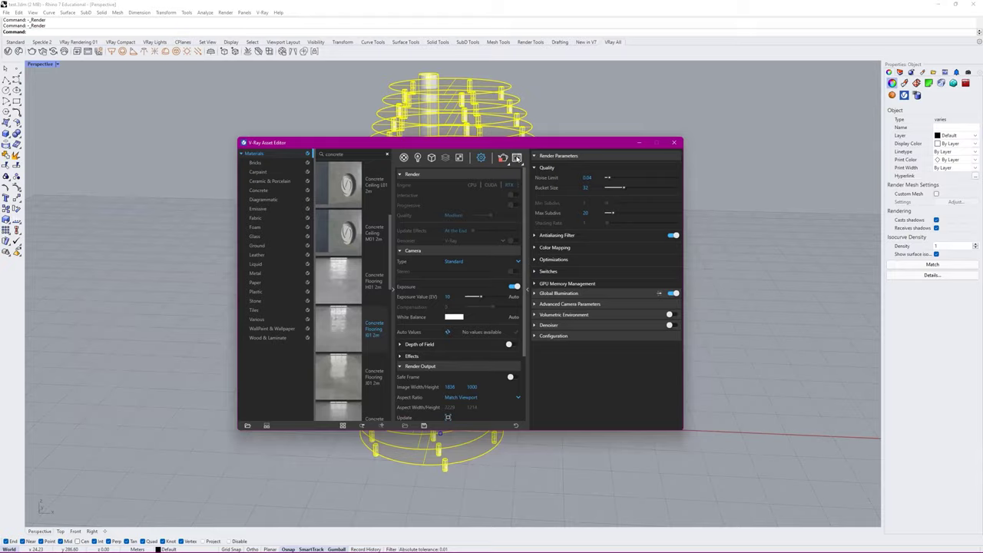
click(516, 157)
drag(576, 74, 707, 223)
drag(477, 139, 297, 115)
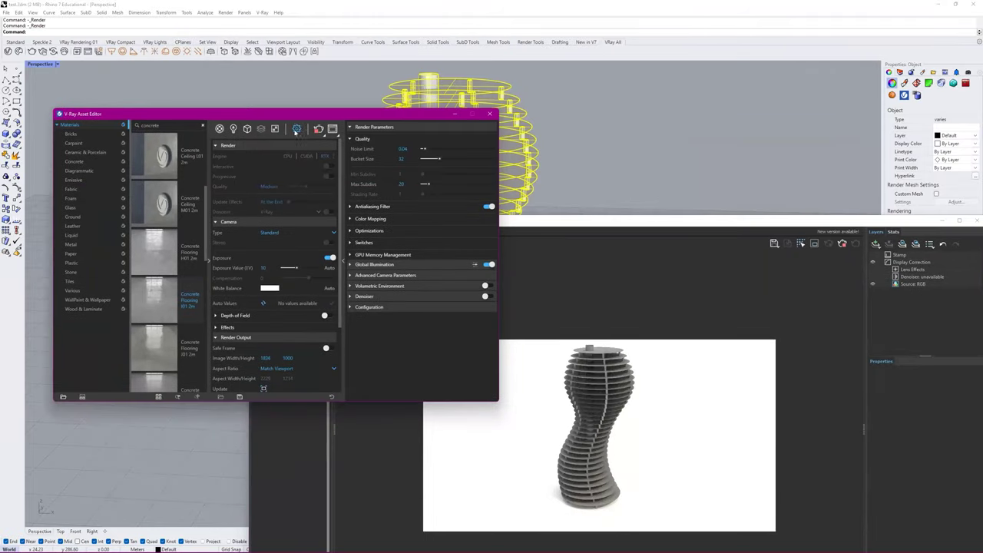
click(210, 251)
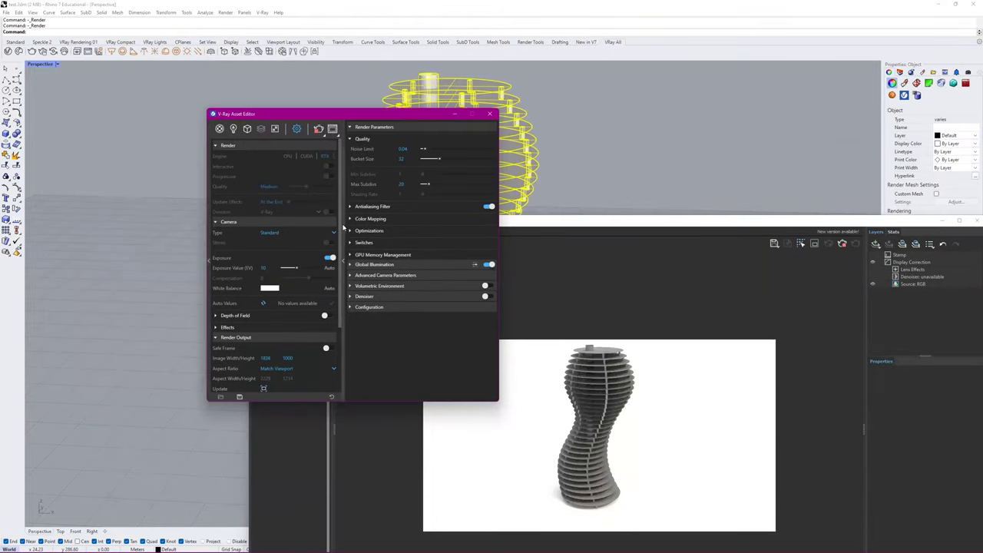
click(208, 258)
click(535, 229)
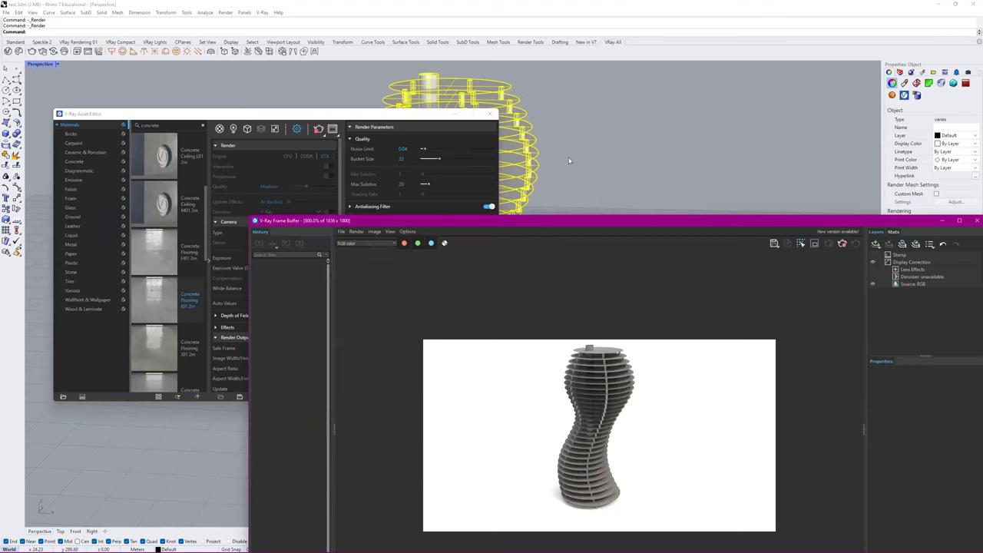
drag(560, 222, 574, 69)
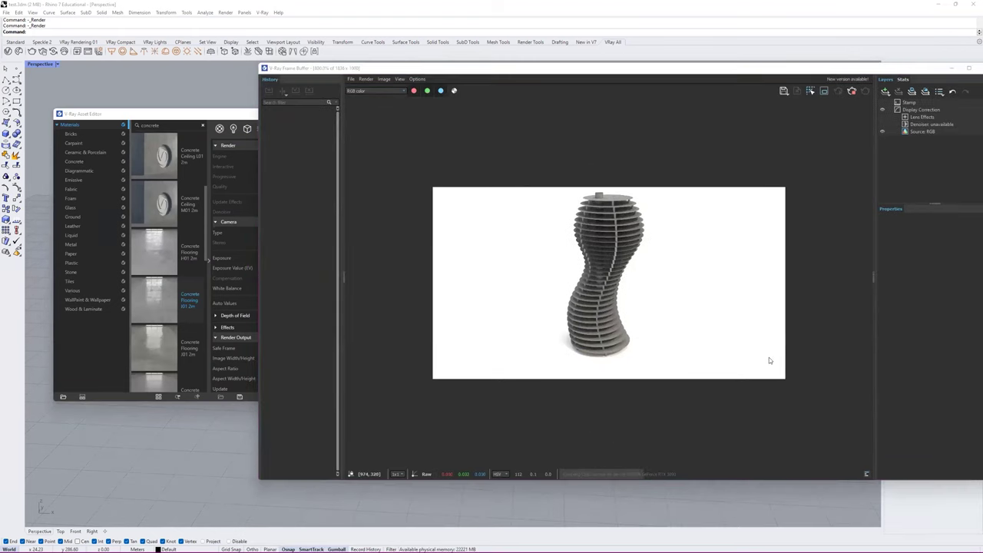
drag(236, 118, 225, 116)
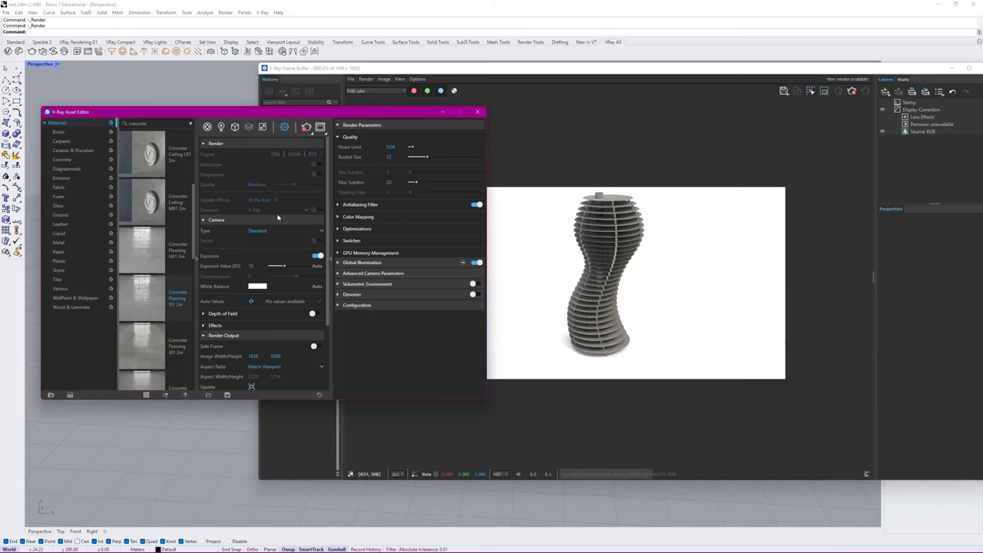
mouse_move(306, 129)
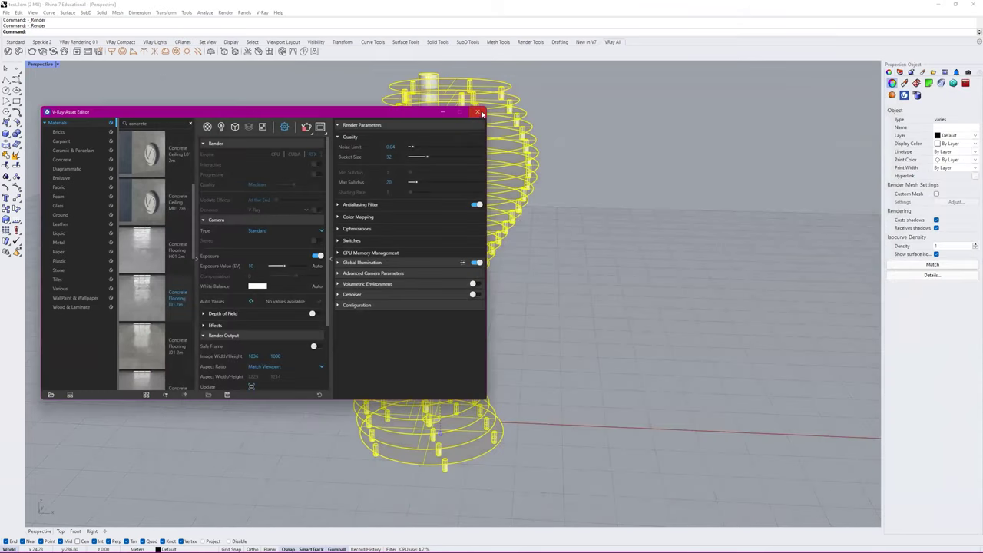
Close the model without saving changes, then bring the test.3dm window forward and maximize it
key(alt+F4)
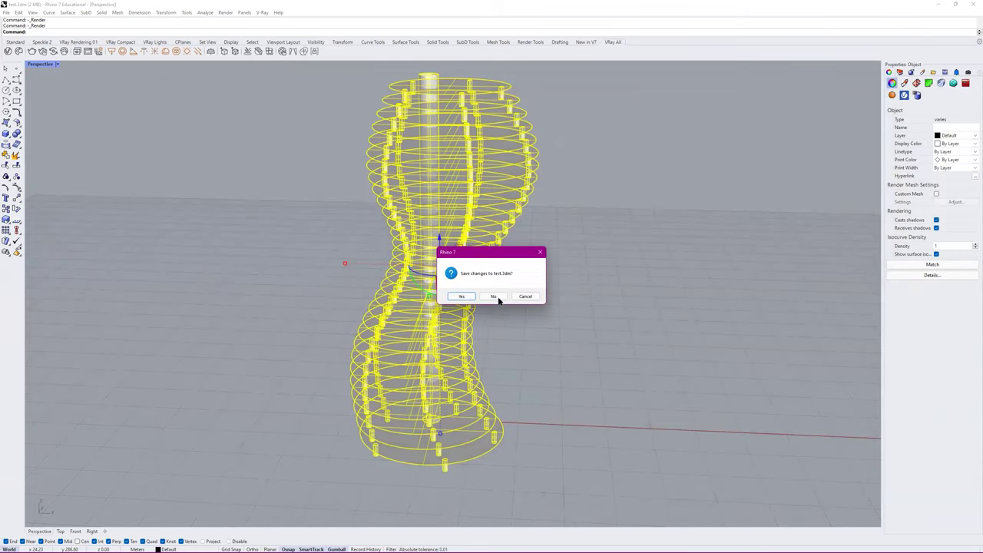
click(493, 296)
mouse_move(619, 543)
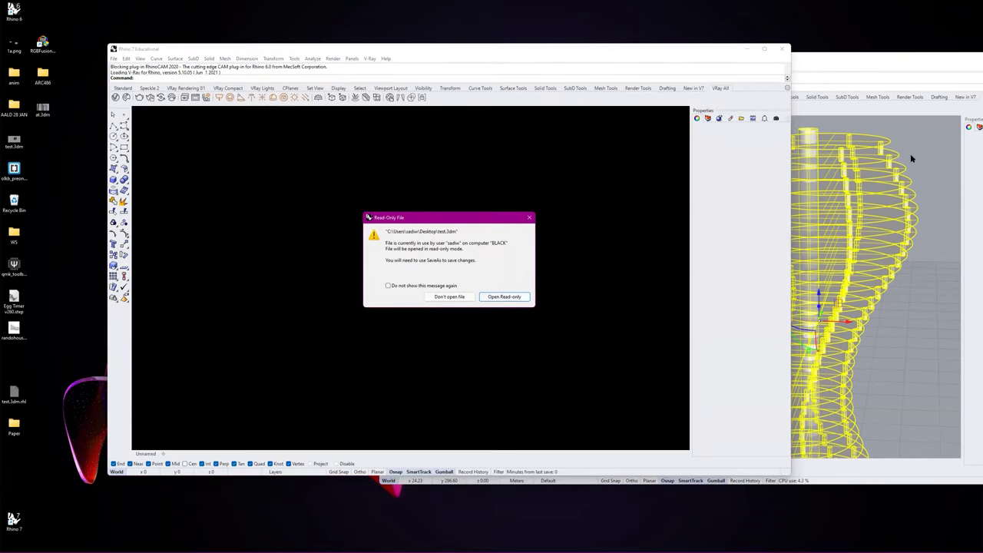
click(913, 59)
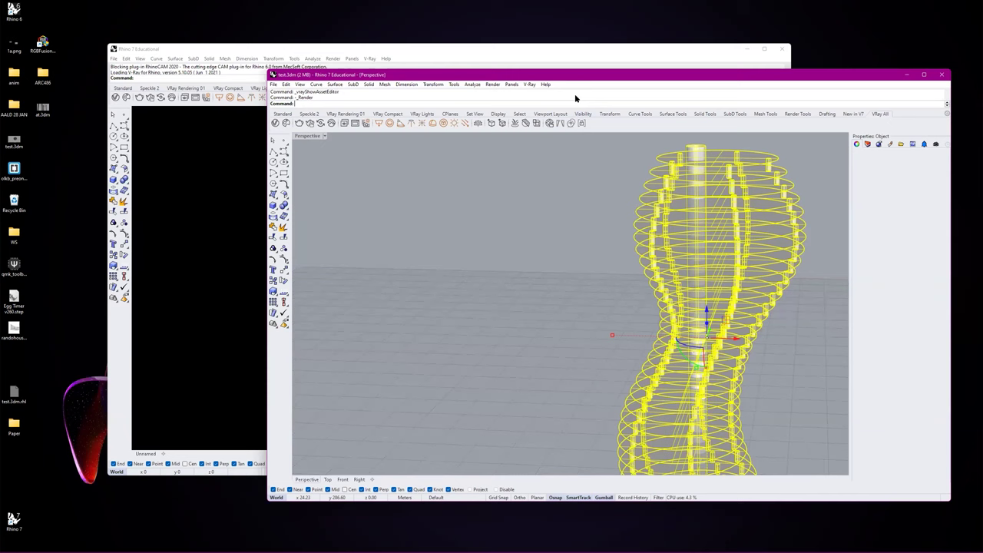
mouse_move(679, 549)
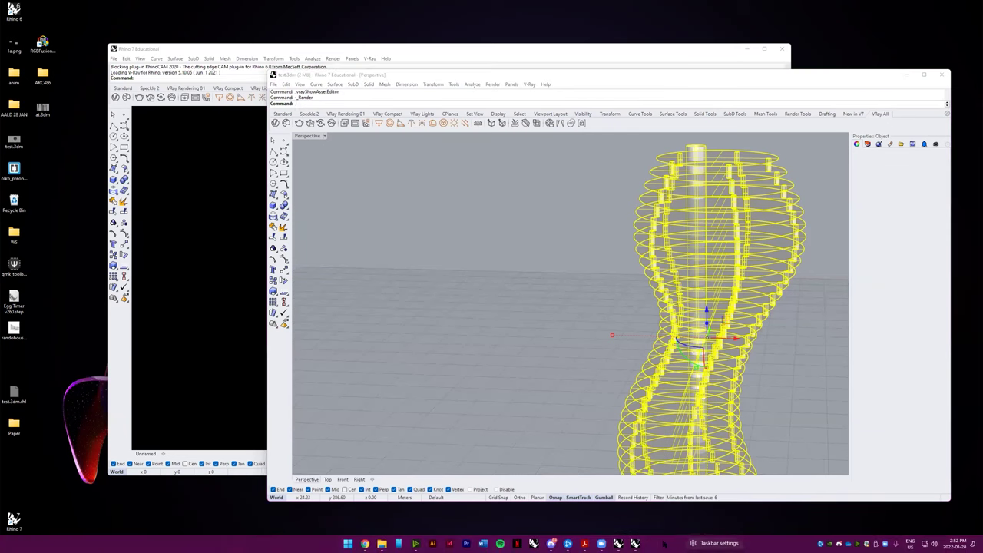
click(926, 75)
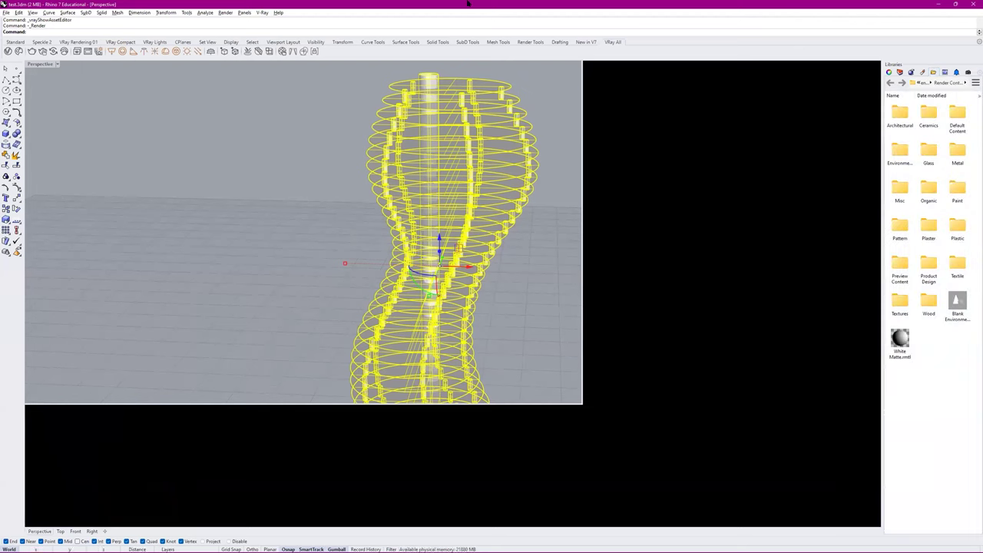
Restore and reposition the Rhino window, and open test.3dm in read-only mode
key(super+Down)
drag(705, 34, 641, 484)
click(505, 297)
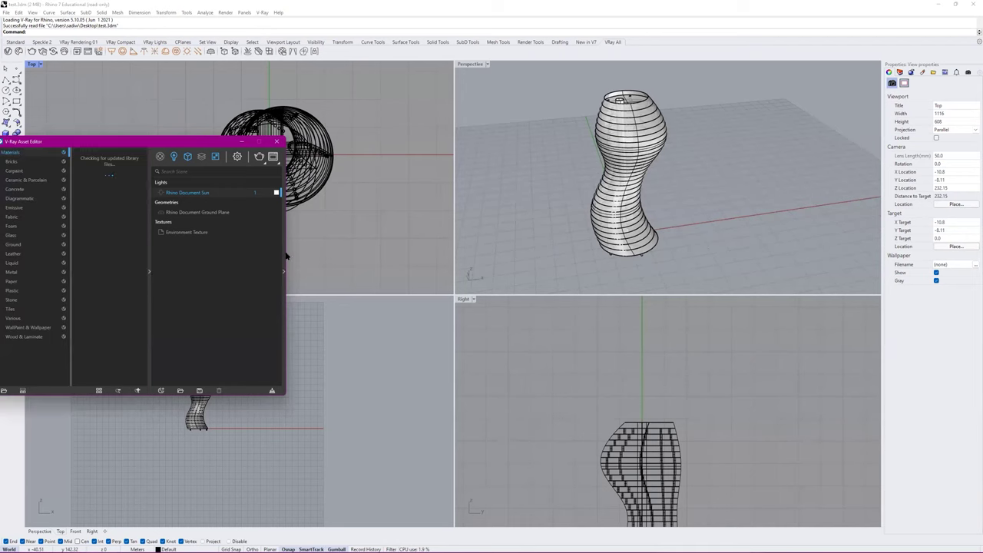
Inspect the Rhino Document Sun light parameters, then show the V-Ray render settings
click(283, 270)
click(161, 194)
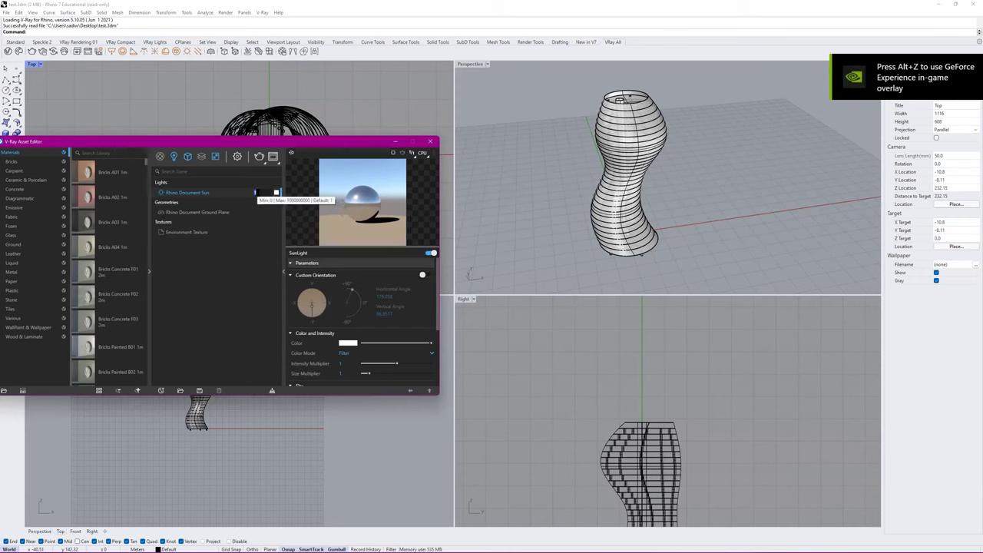
click(237, 155)
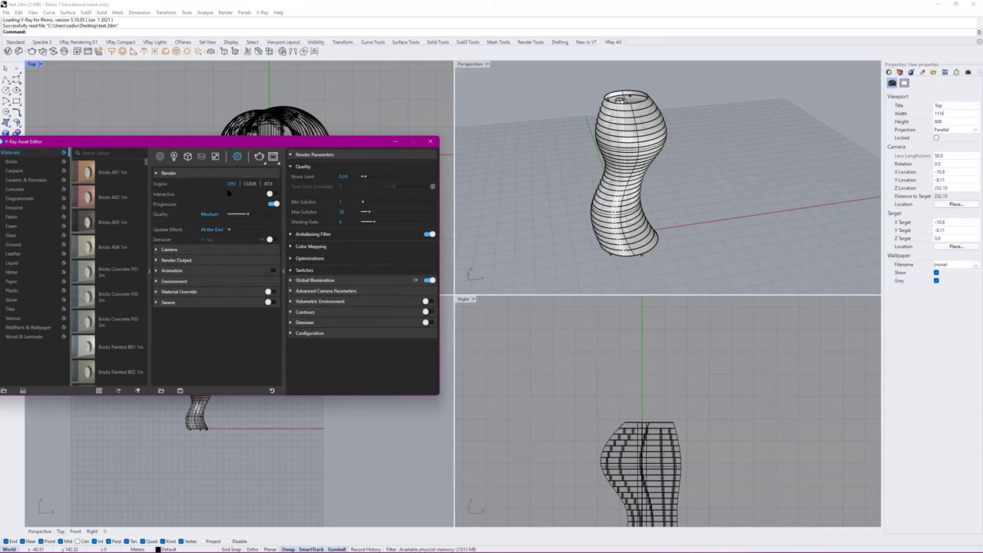
Select the vase and enable Material Override for a clay render, checking its colour
drag(698, 76, 657, 163)
click(267, 292)
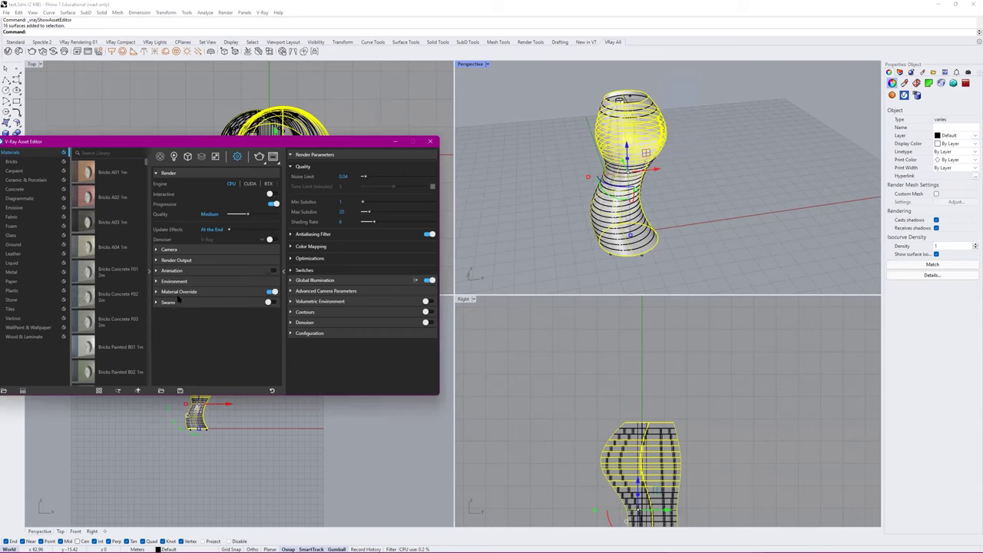
click(163, 296)
click(210, 301)
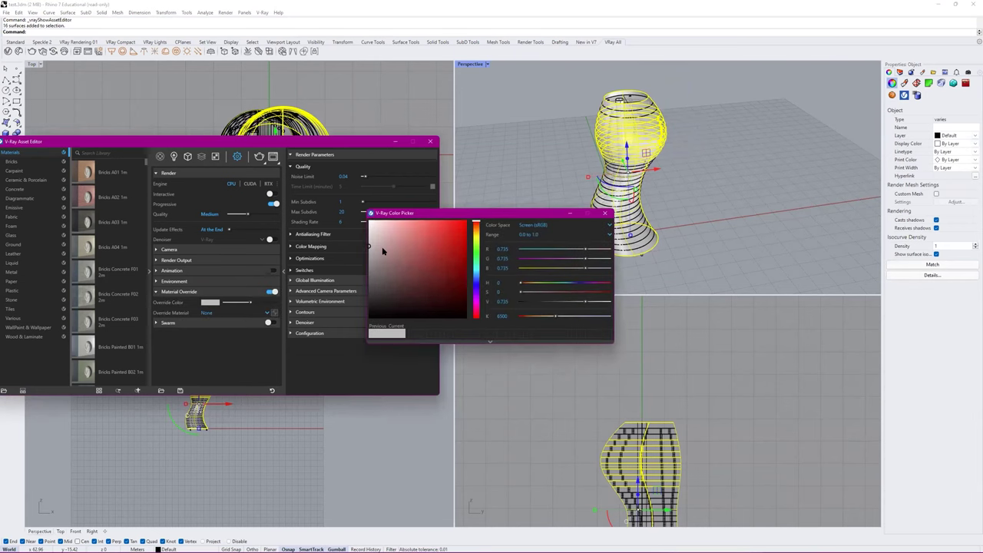
click(604, 214)
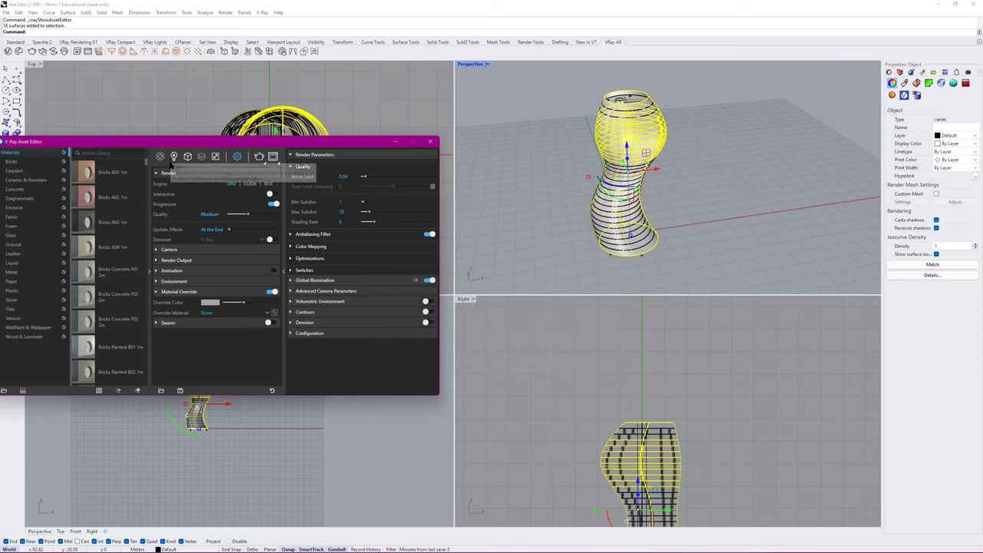
Turn on Interactive rendering, expand Camera to the exposure value, and start the render
click(272, 194)
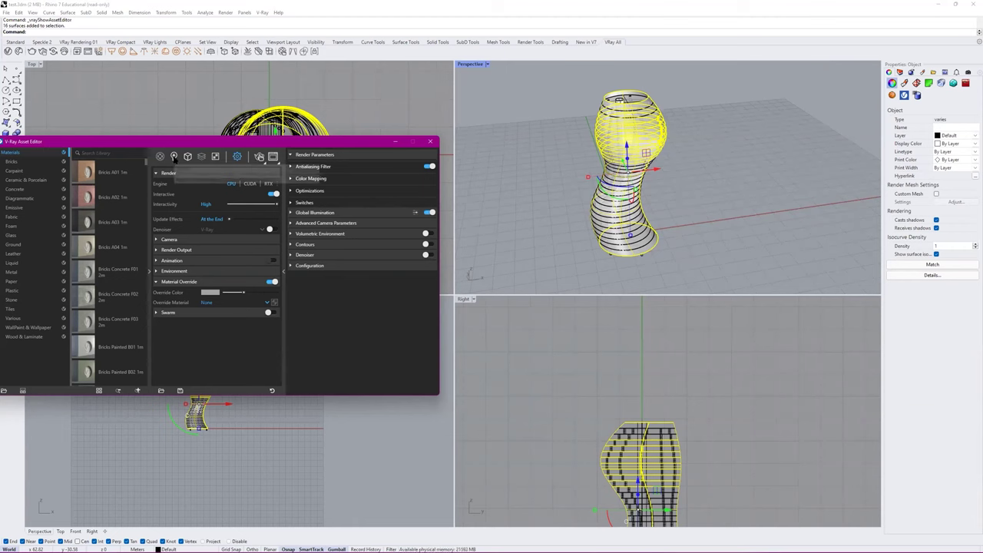
click(169, 240)
double_click(204, 286)
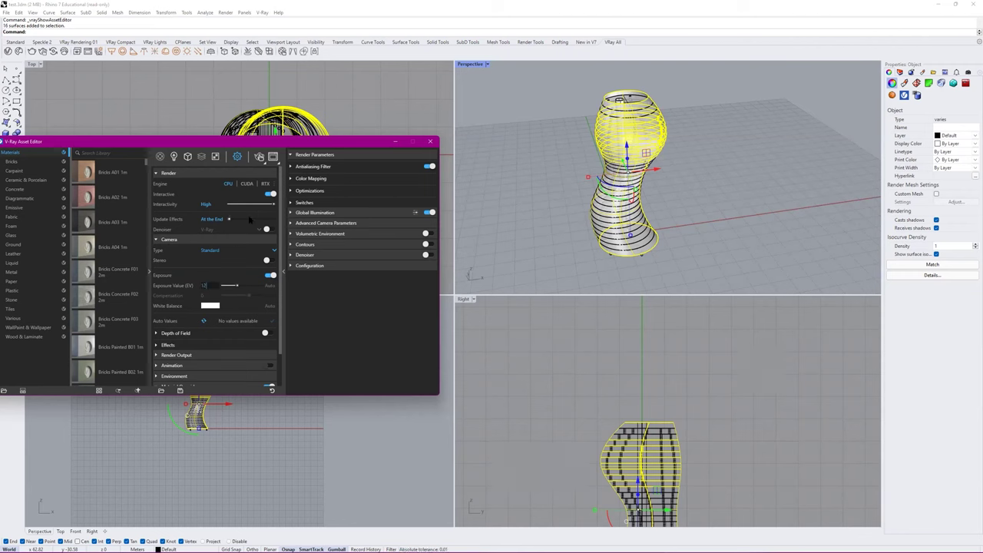
click(261, 157)
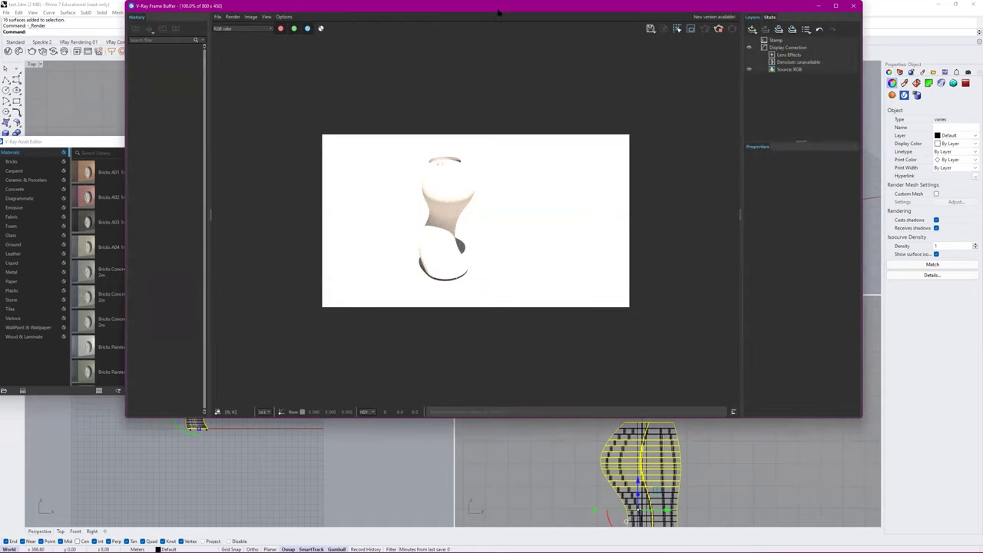
Move the frame buffer aside and set the camera exposure value to 14
drag(497, 10, 694, 88)
click(213, 286)
drag(228, 286, 233, 286)
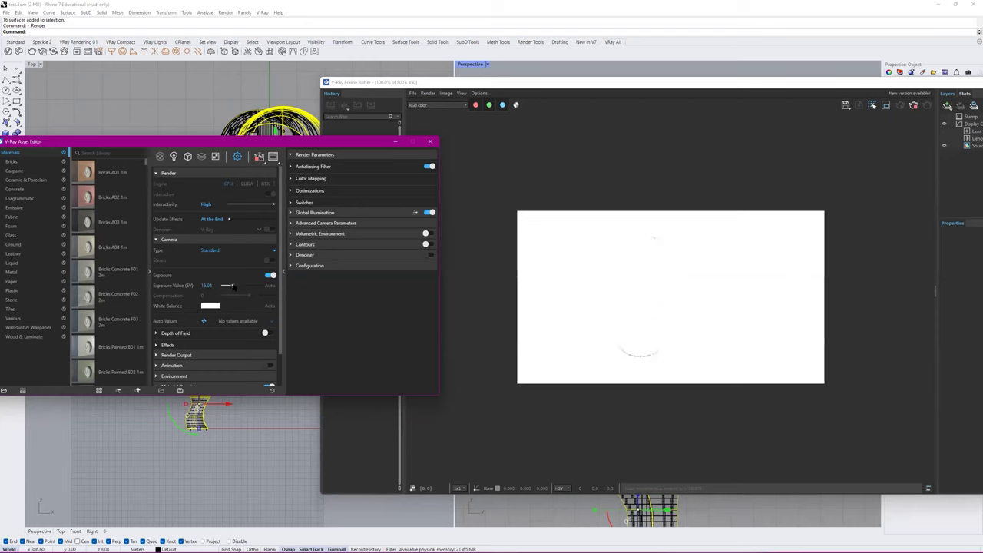
click(206, 286)
text(14)
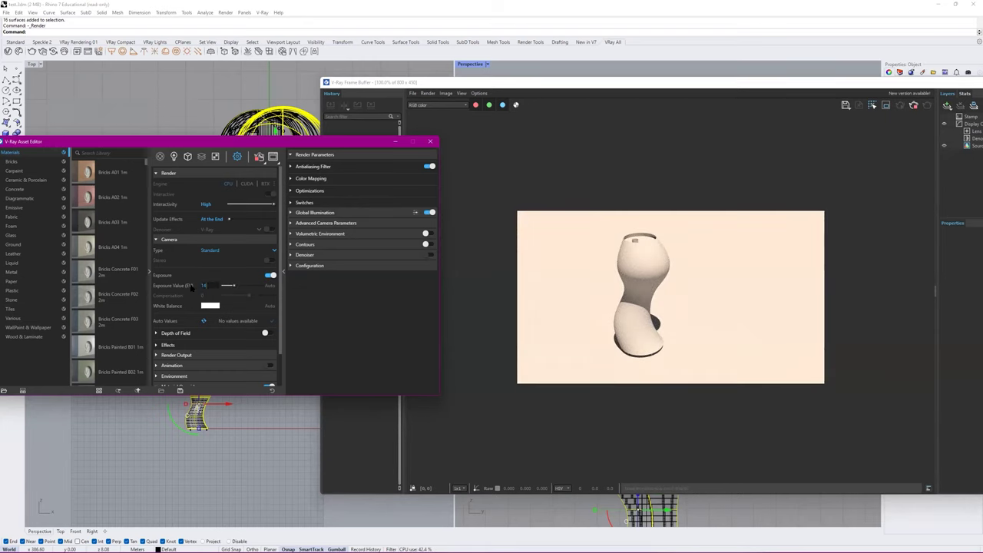
key(Return)
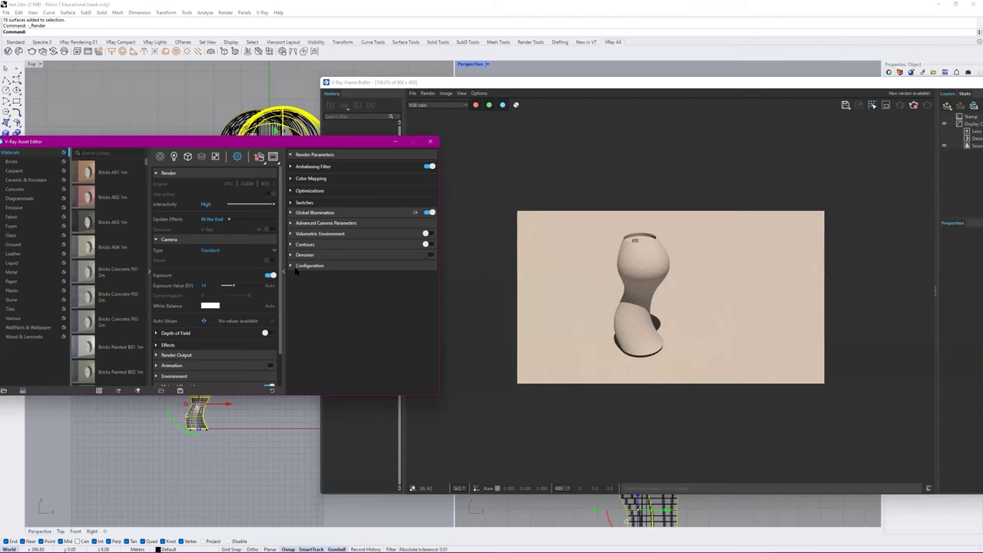
Lower the camera exposure value to 12 and review the render
click(500, 261)
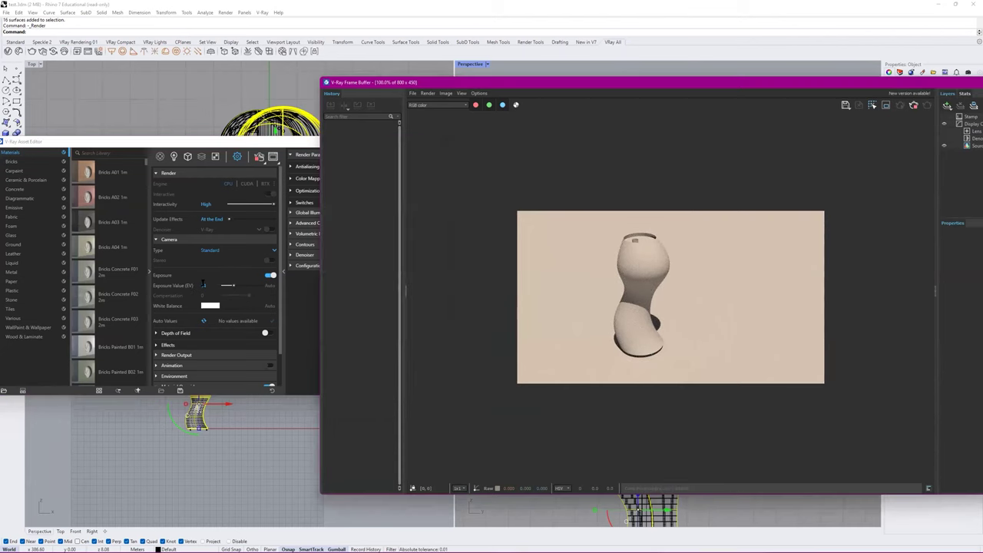
click(204, 284)
drag(525, 85, 517, 84)
click(175, 287)
text(12)
key(Return)
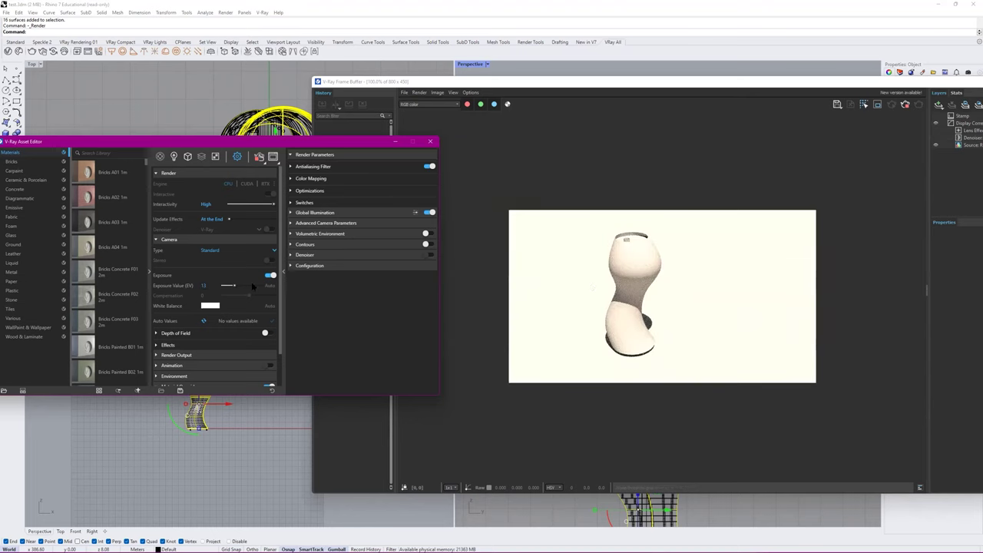
scroll(638, 289, up, 4)
scroll(638, 289, down, 4)
click(514, 281)
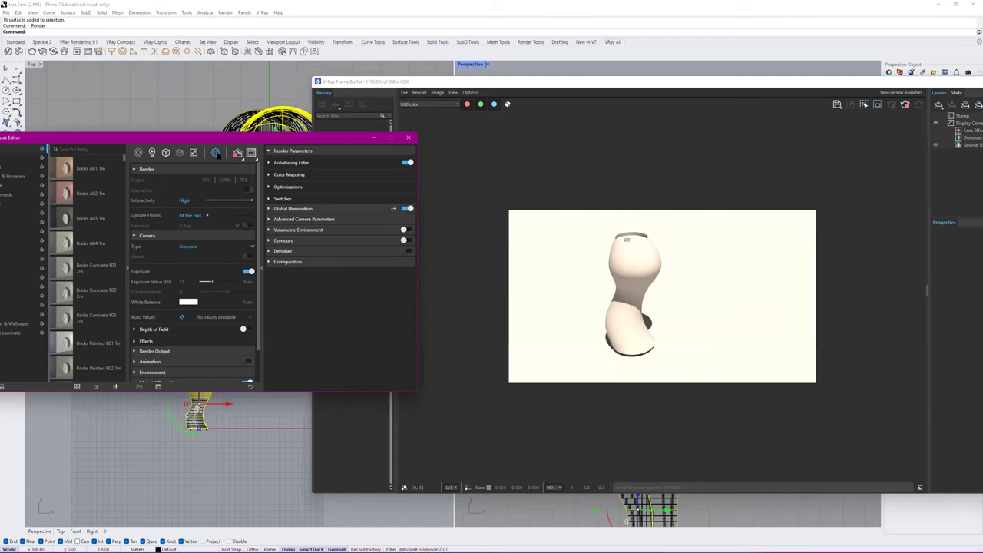
Check the sun light colour in the Lights tab without changing it, then return to Settings
click(152, 153)
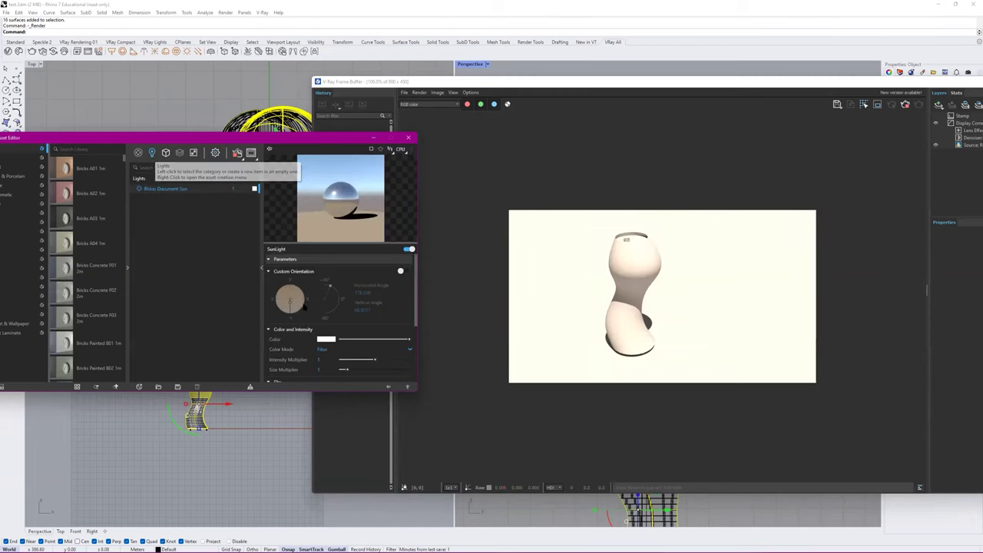
click(254, 188)
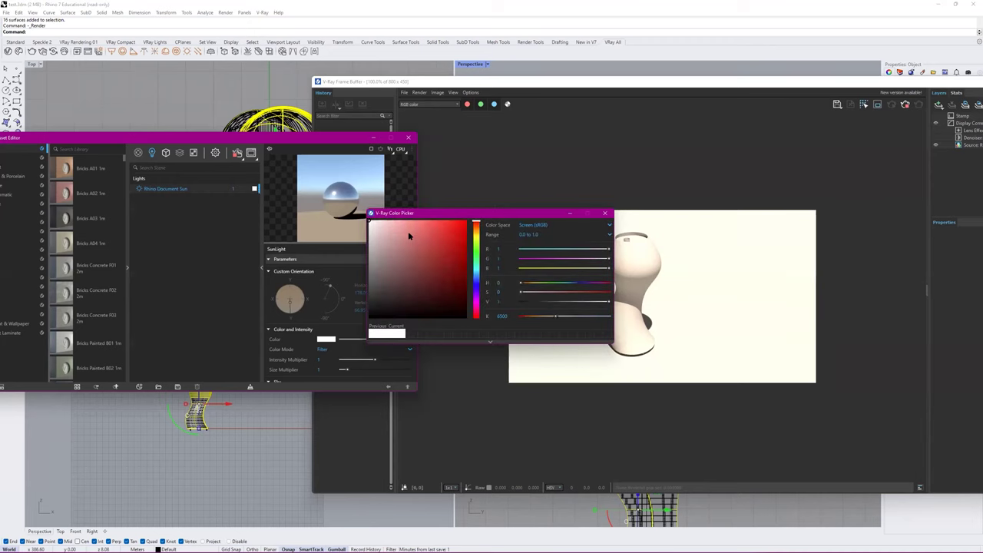
click(605, 214)
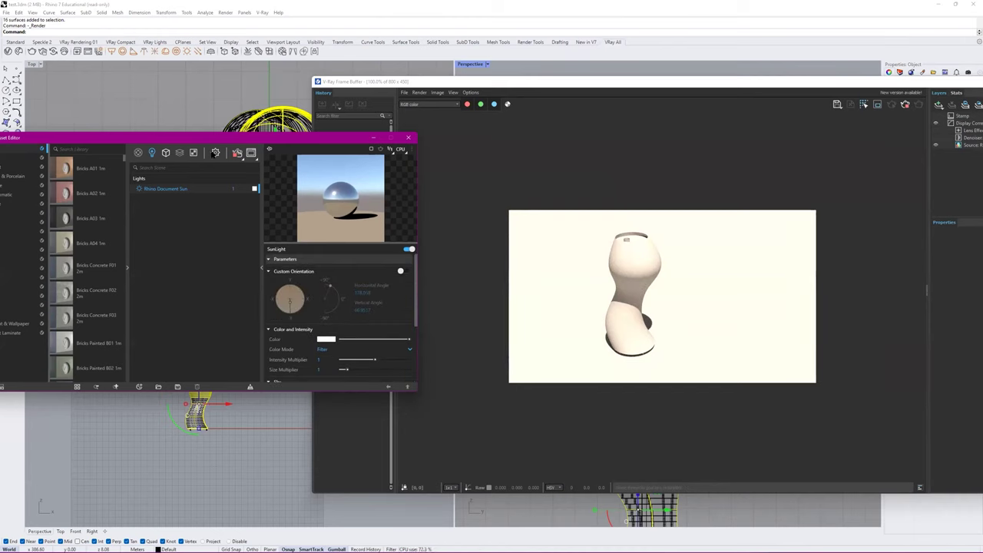
click(215, 152)
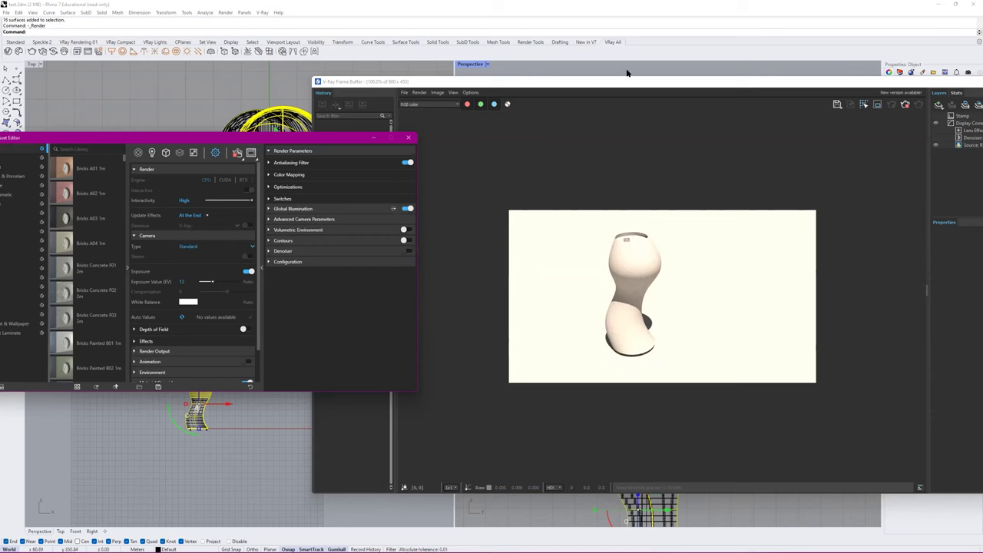
Move the settings window aside, deselect the vase, and run the Sun command
scroll(658, 248, up, 1)
drag(346, 151, 331, 234)
click(246, 224)
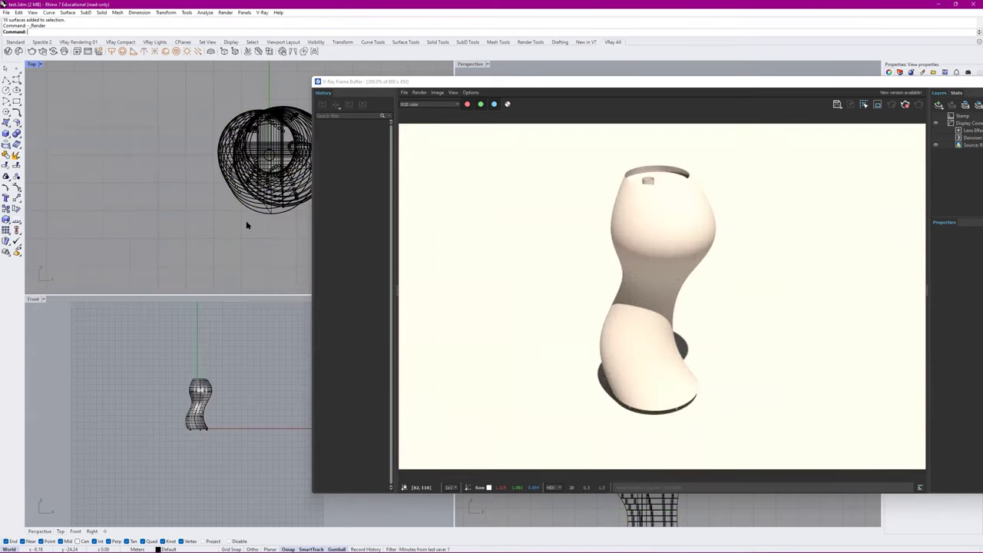
text(Sun)
key(Return)
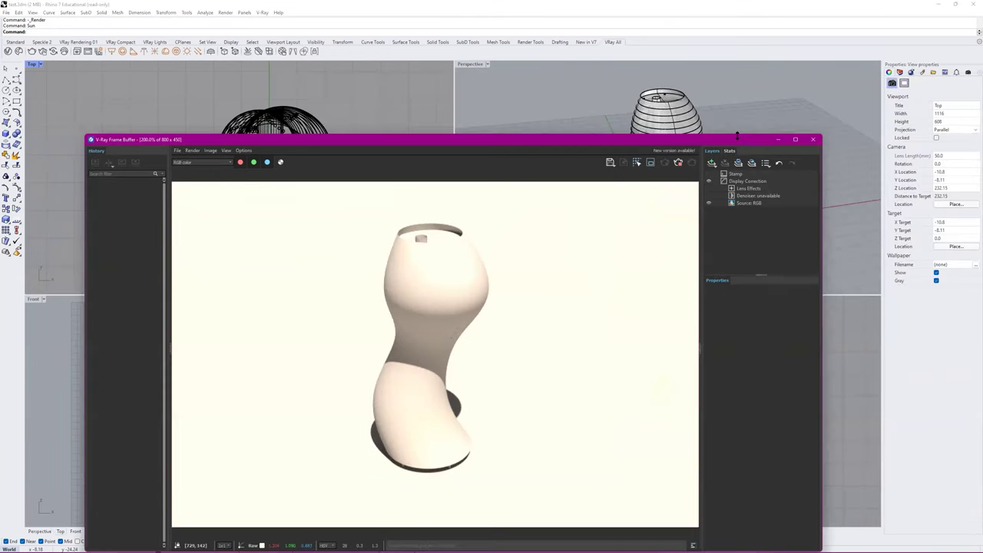
Reposition and resize the frame buffer and make the Perspective view current
drag(738, 136, 737, 380)
click(513, 239)
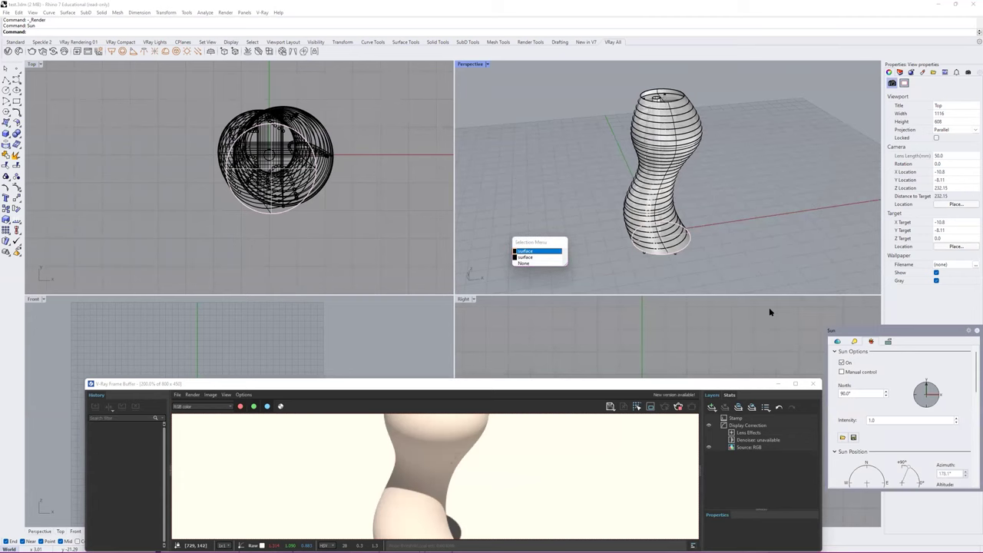
key(Escape)
click(679, 383)
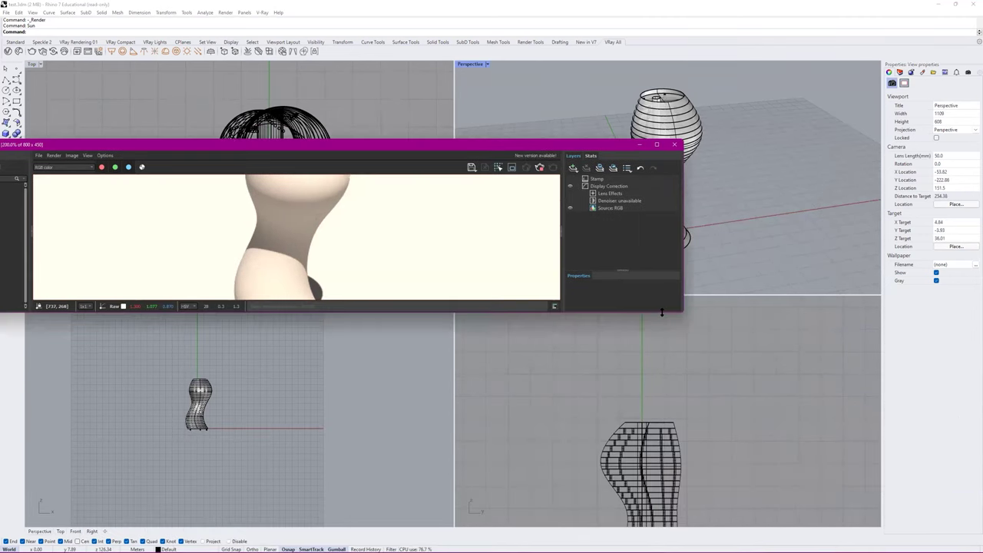
drag(661, 312, 661, 417)
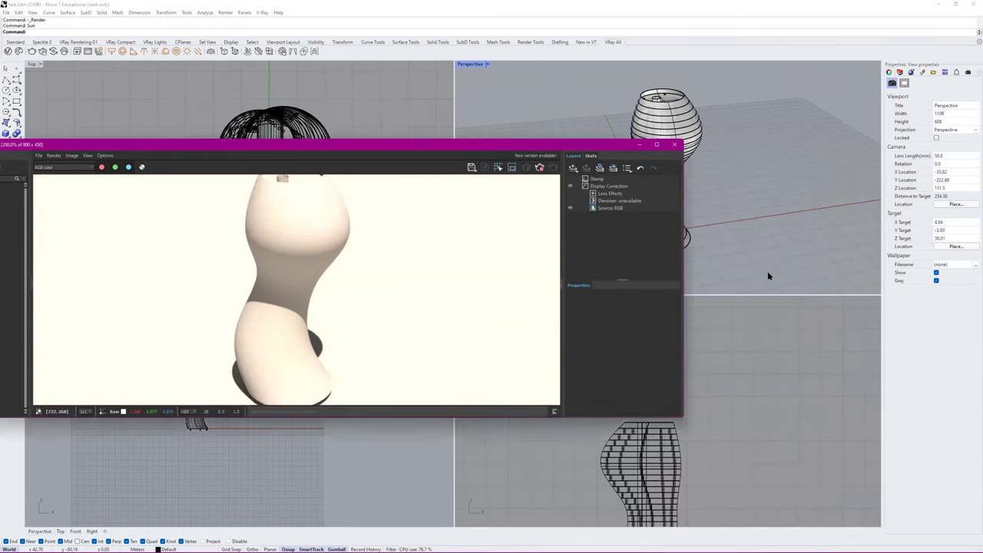
Dock the Sun panel beside the viewports and set the sun time to about 10:41 AM
click(768, 274)
drag(849, 102, 931, 76)
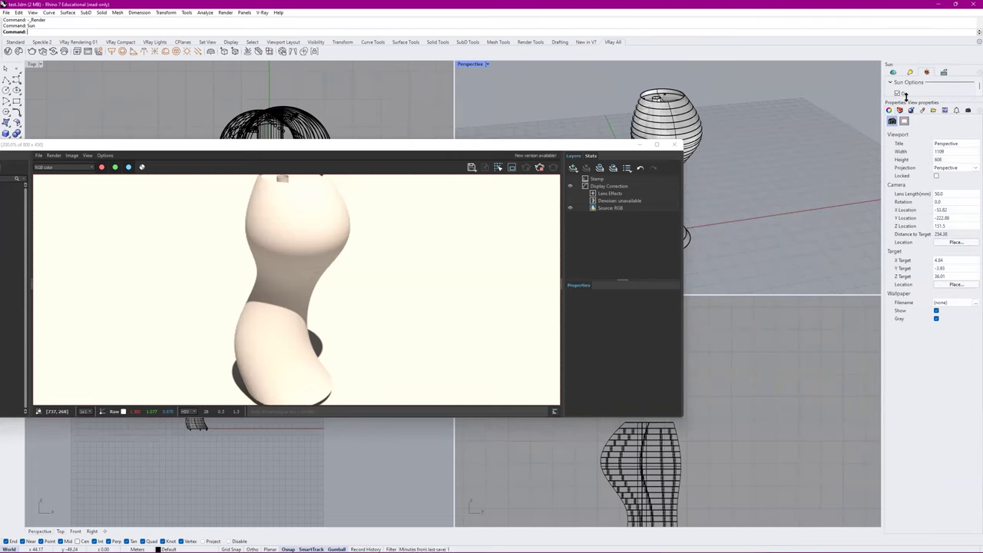
drag(916, 270, 915, 273)
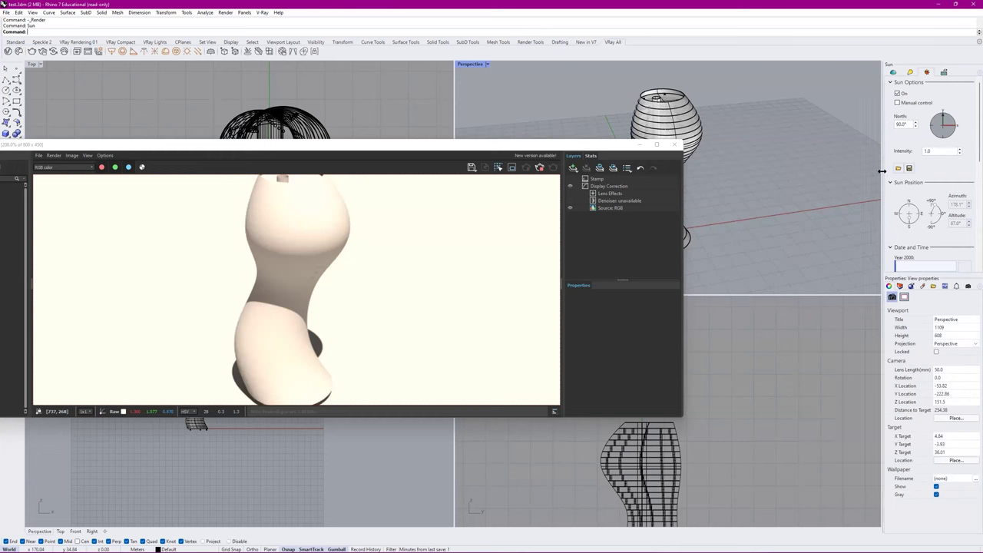
drag(881, 175, 832, 176)
scroll(904, 219, down, 5)
drag(895, 219, 958, 198)
scroll(408, 267, down, 3)
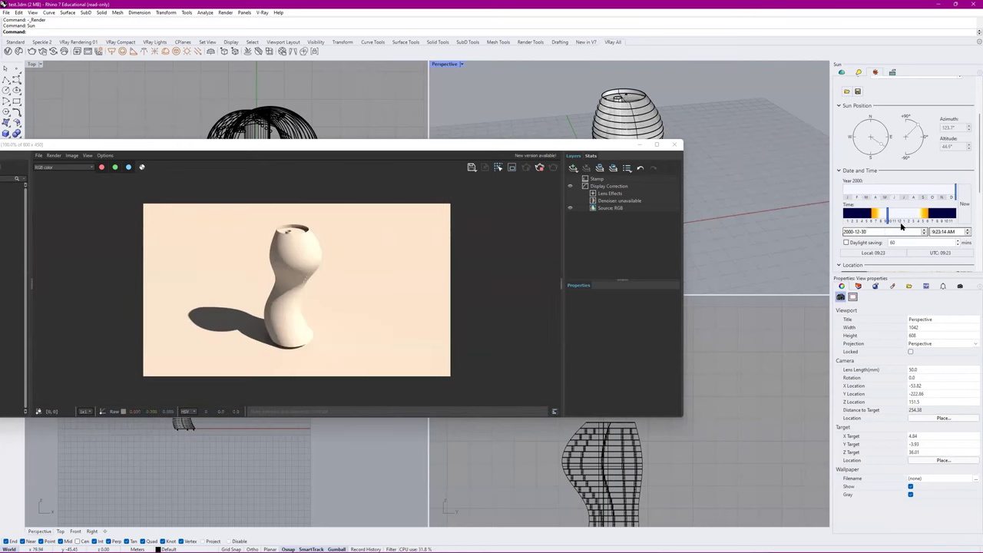
drag(880, 217, 893, 217)
Move the frame buffer toward the centre and close the previous render window
click(294, 151)
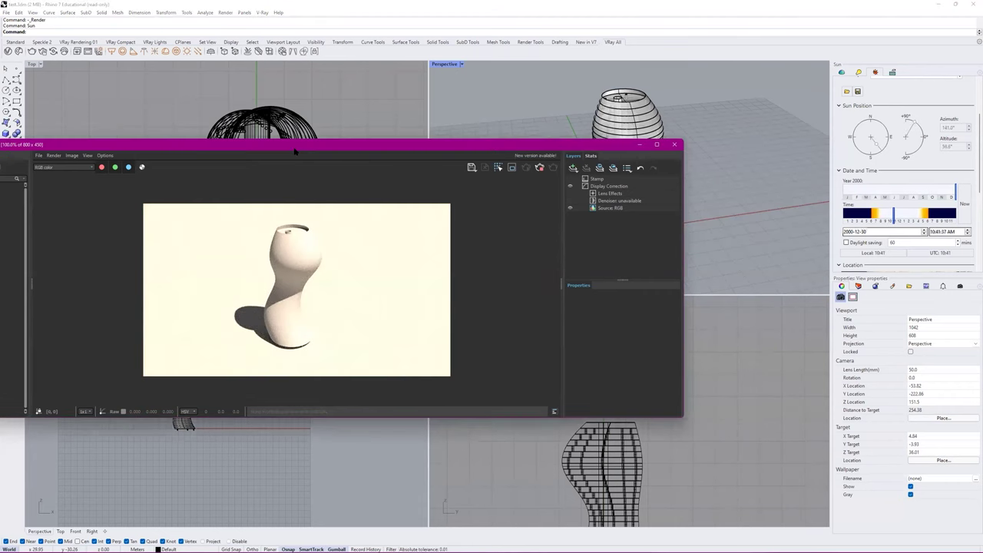
drag(332, 145, 465, 123)
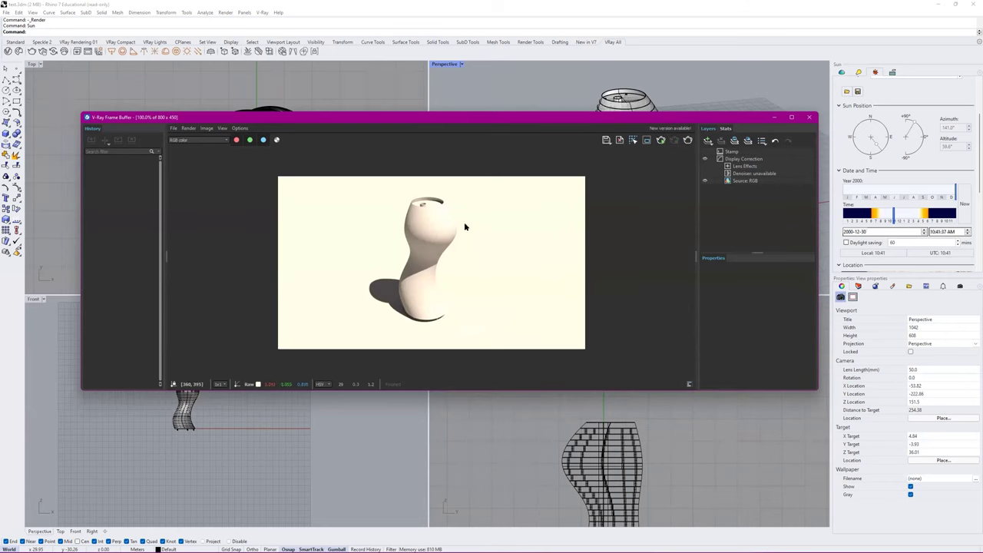
click(809, 116)
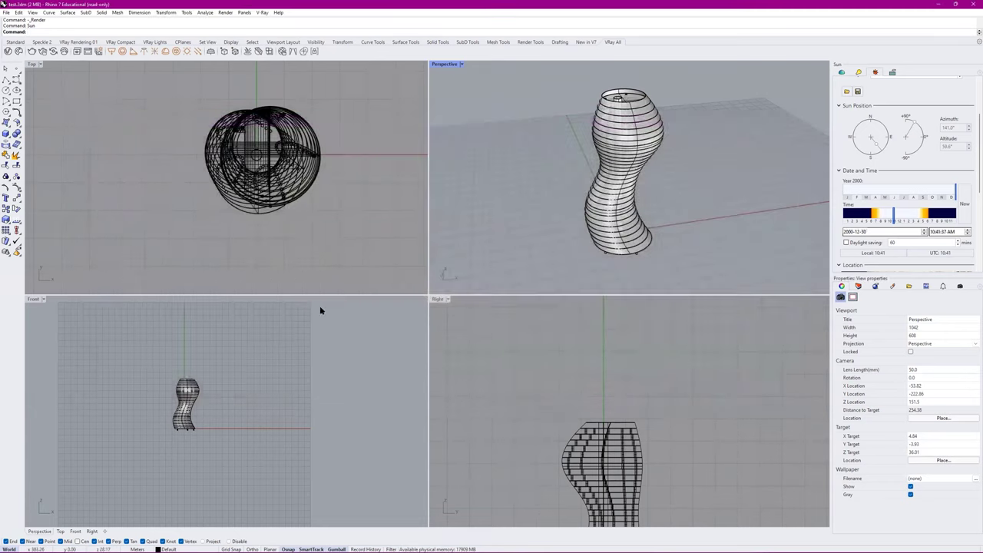
Turn off Interactive, confirm the 800 x 450 render output, and render the sunlit tower
click(8, 51)
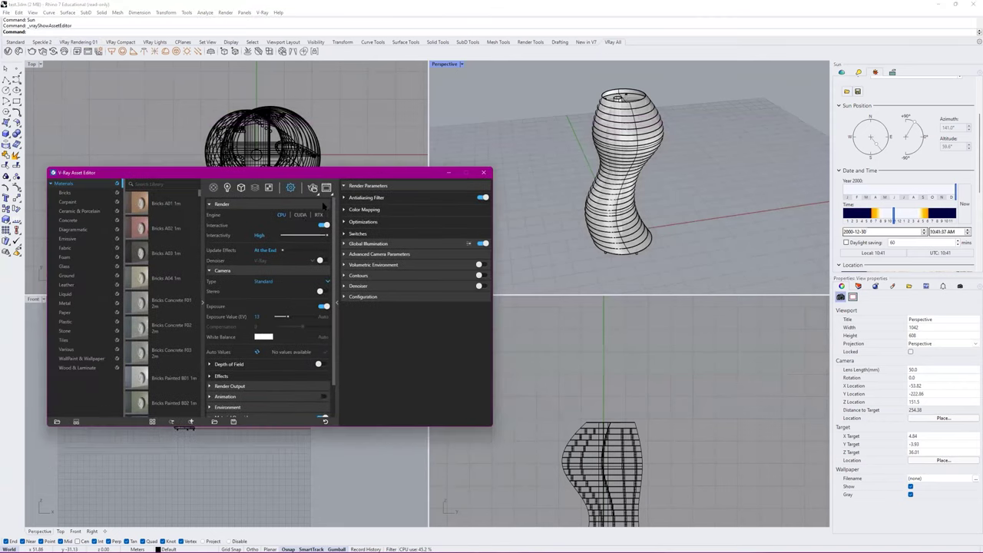
click(323, 225)
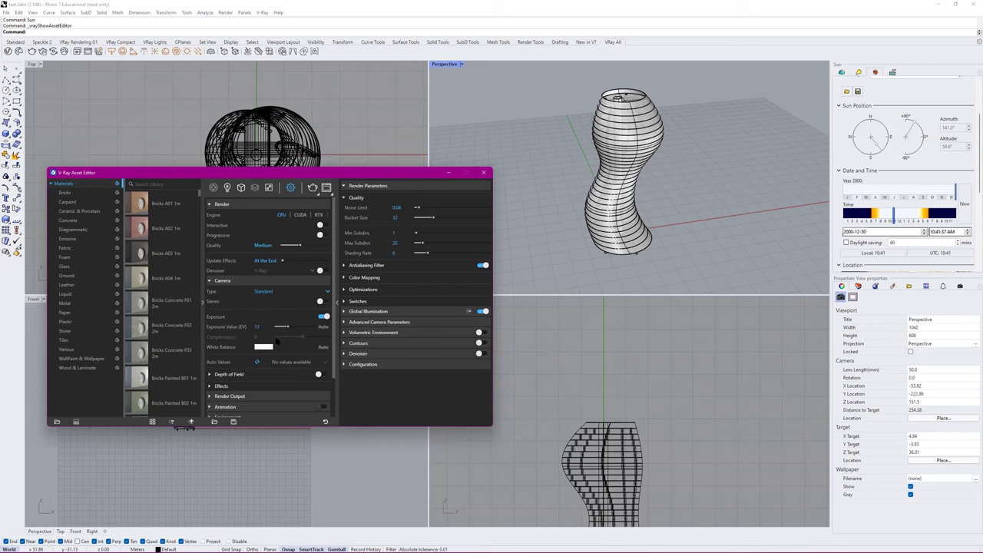
scroll(223, 381, down, 2)
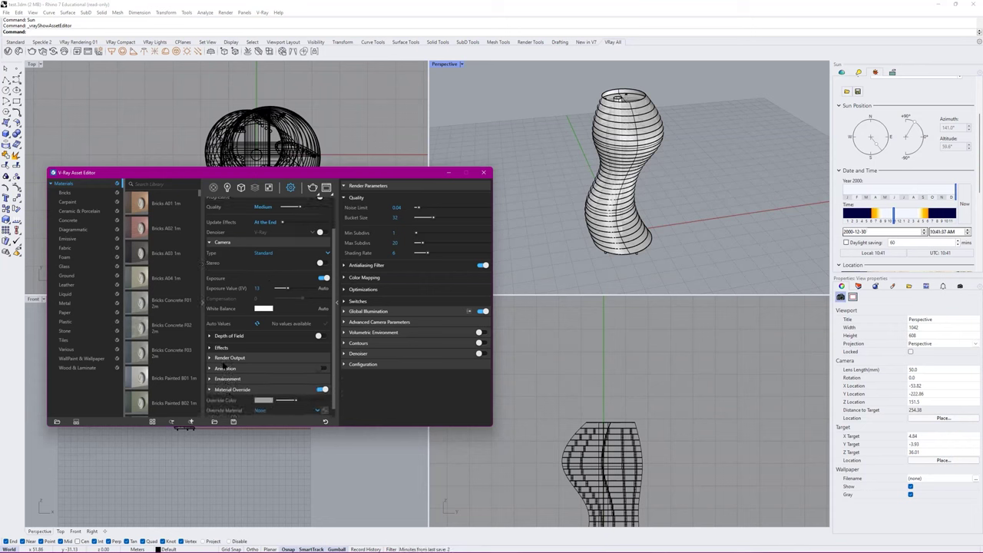
click(228, 357)
scroll(267, 315, down, 3)
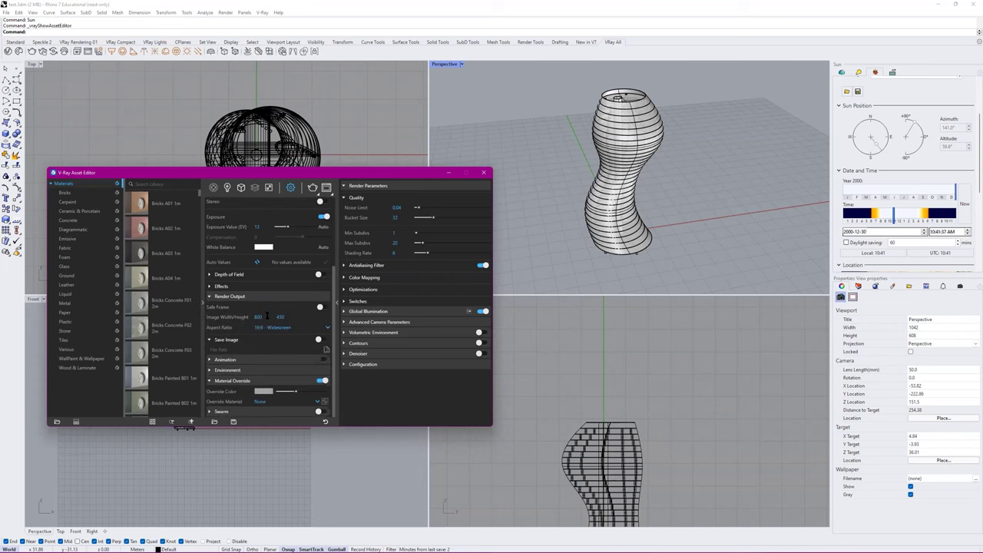
click(280, 316)
click(312, 188)
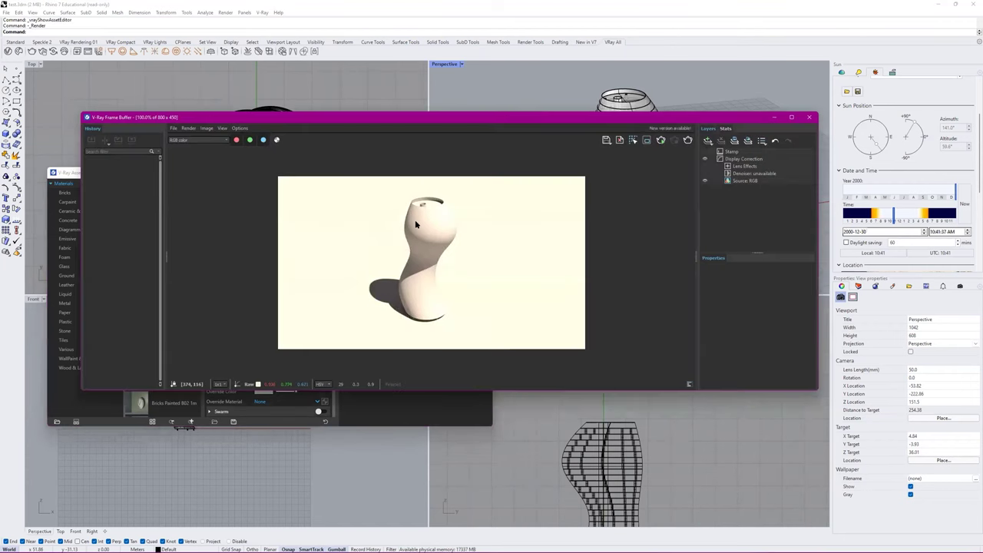
Save the current render channel as a PNG image named 'render'
scroll(420, 239, up, 2)
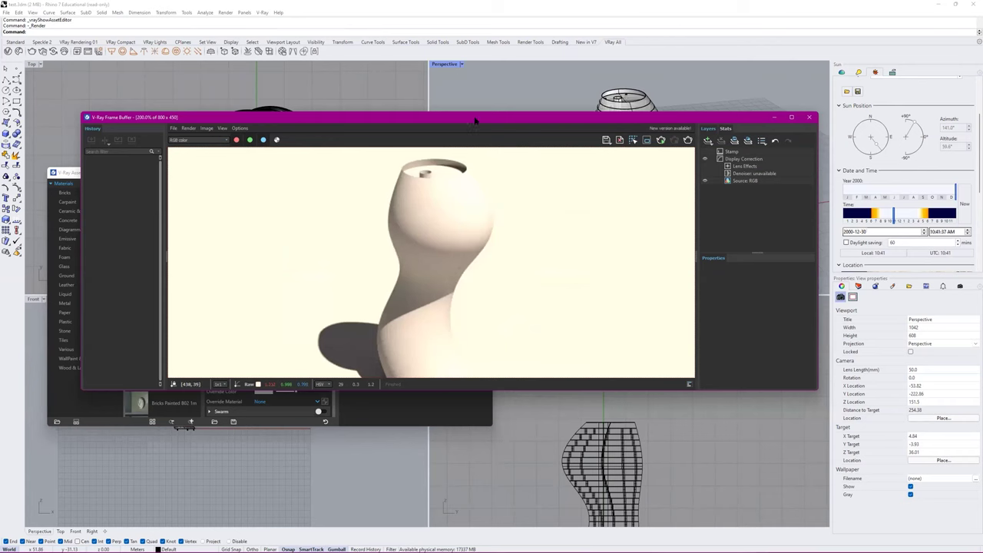
drag(474, 121, 503, 167)
scroll(633, 210, down, 2)
scroll(342, 220, up, 1)
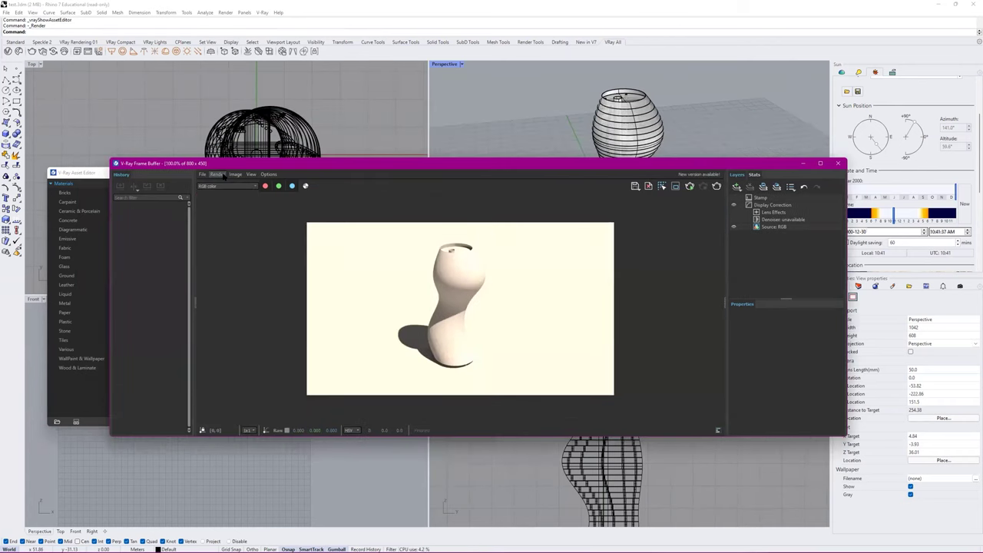
click(203, 174)
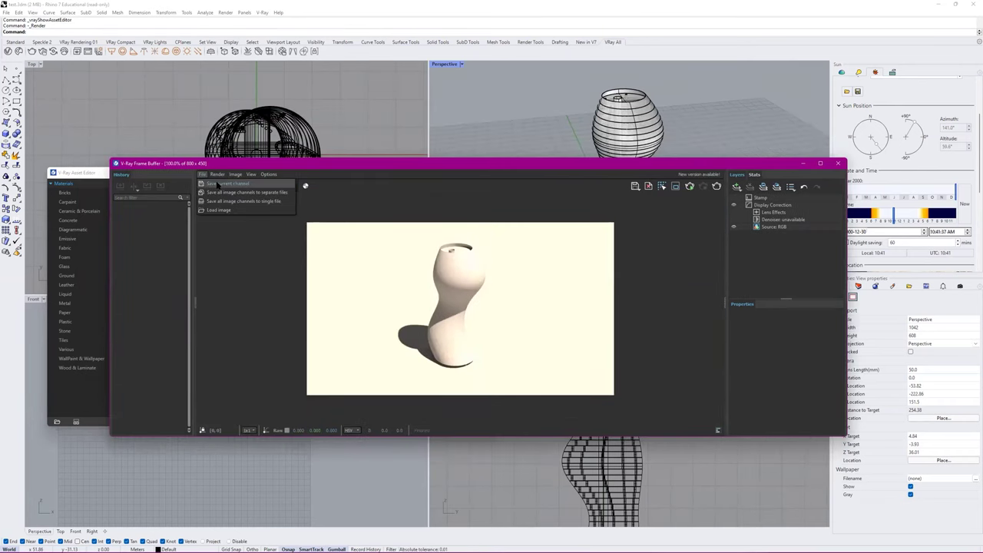
click(218, 184)
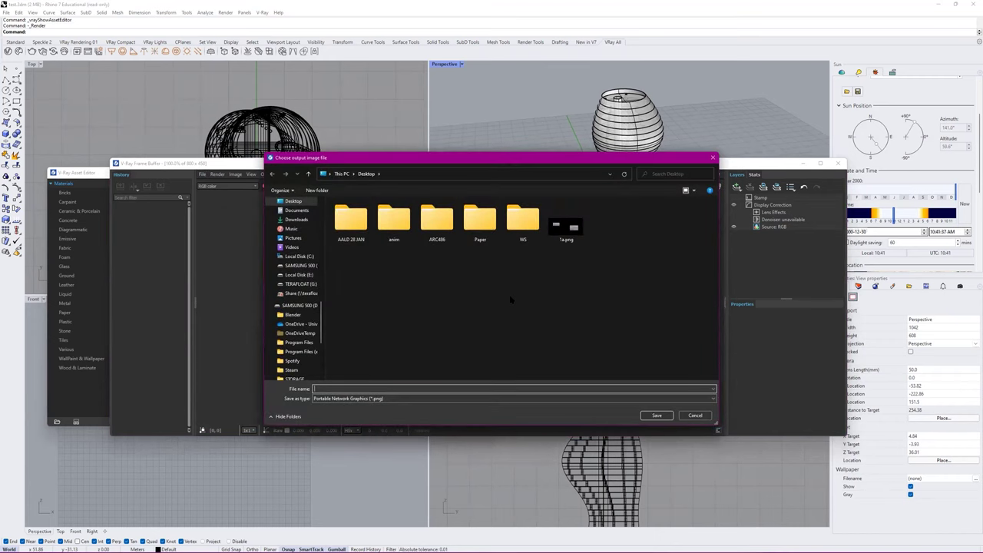
text(render)
key(Return)
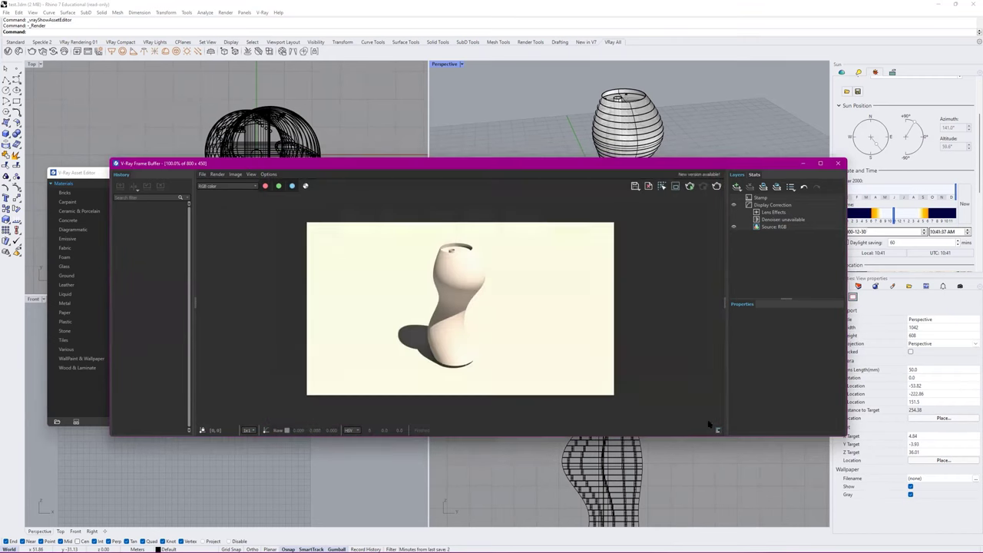
Preview the saved test.png from the Desktop in File Explorer, then close the viewer
click(348, 543)
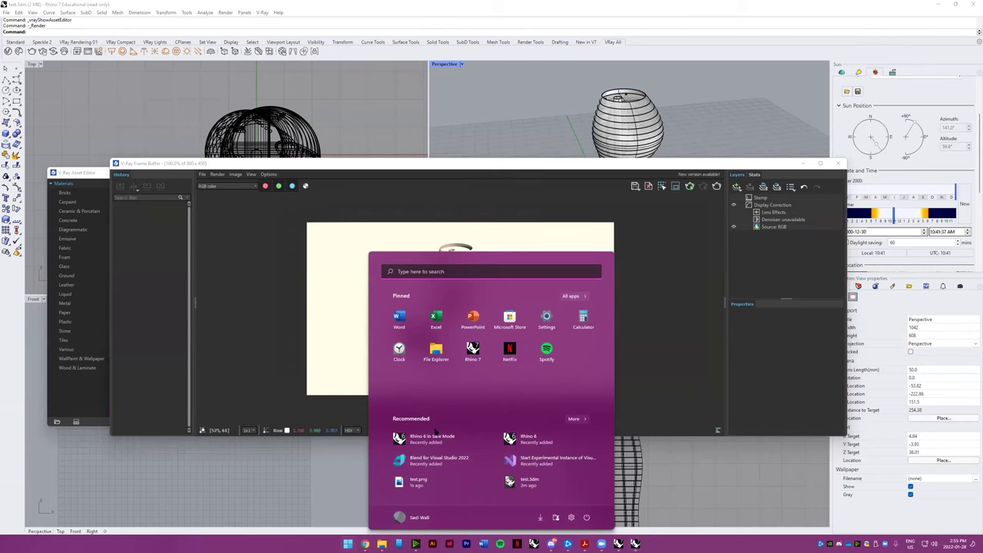
click(382, 543)
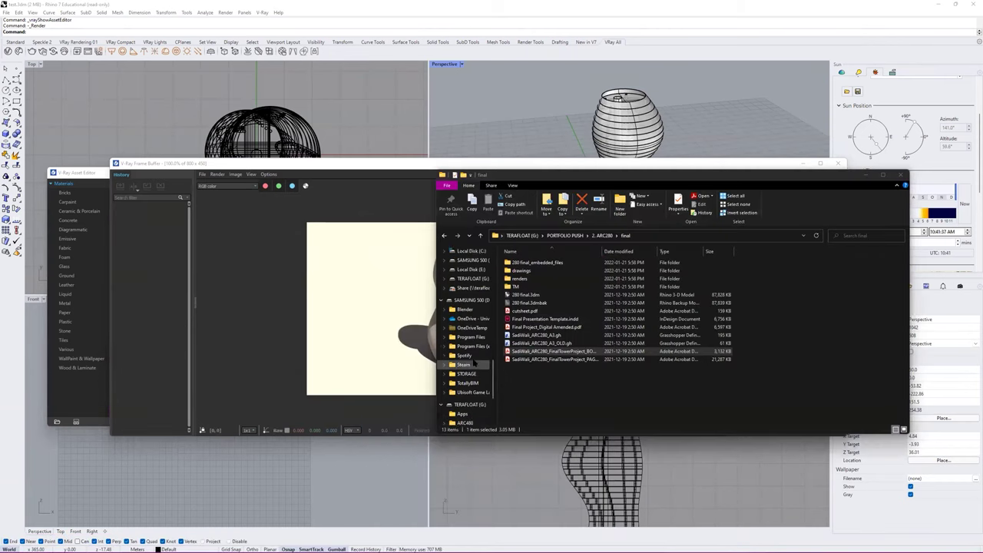
click(465, 251)
click(647, 327)
double_click(647, 327)
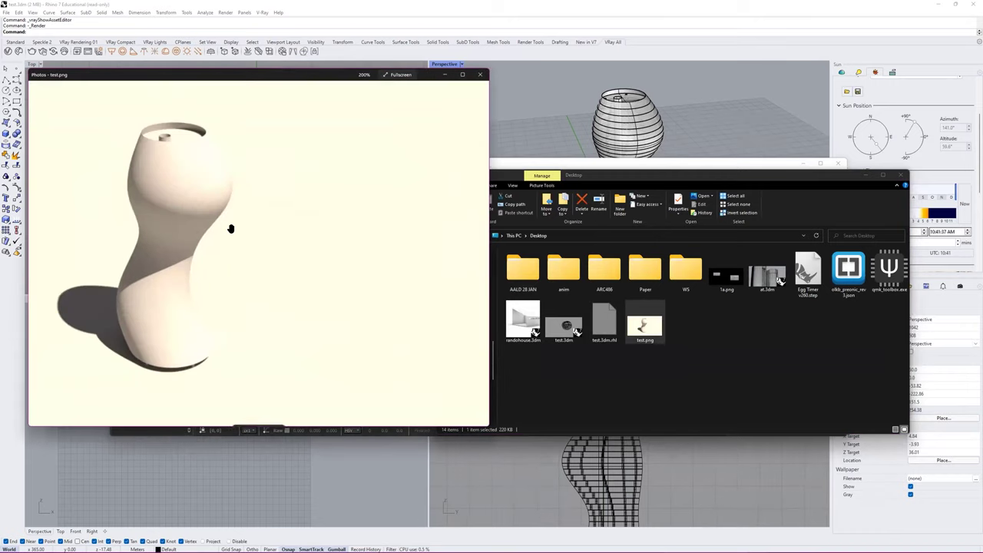
scroll(285, 198, down, 2)
click(480, 74)
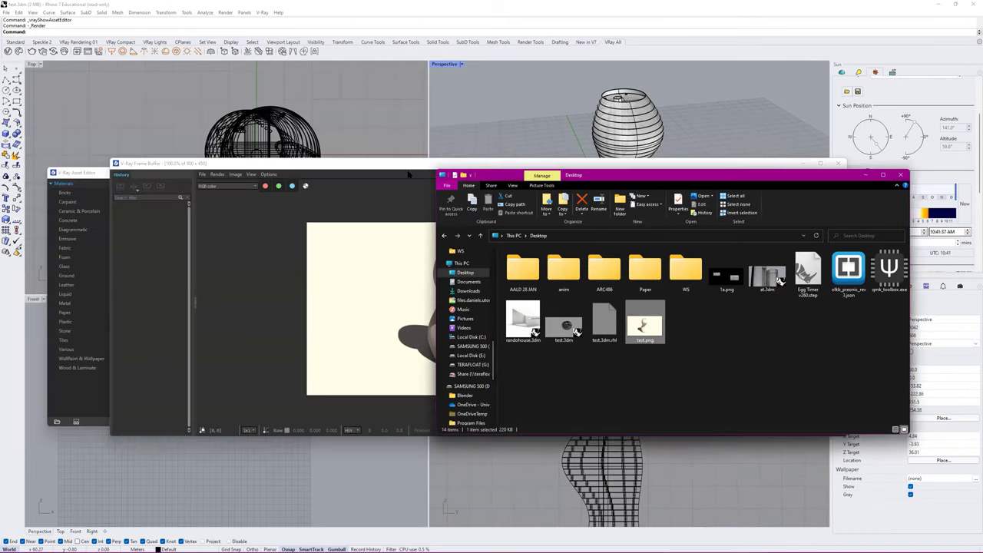
Re-render the tower in V-Ray with the dark background
drag(386, 172, 549, 257)
drag(307, 170, 322, 158)
click(257, 175)
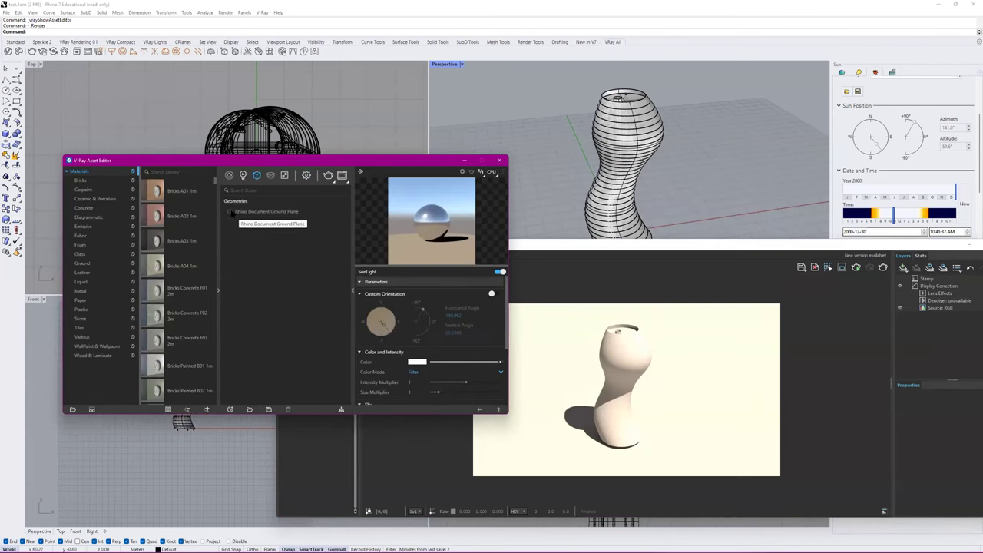
click(328, 176)
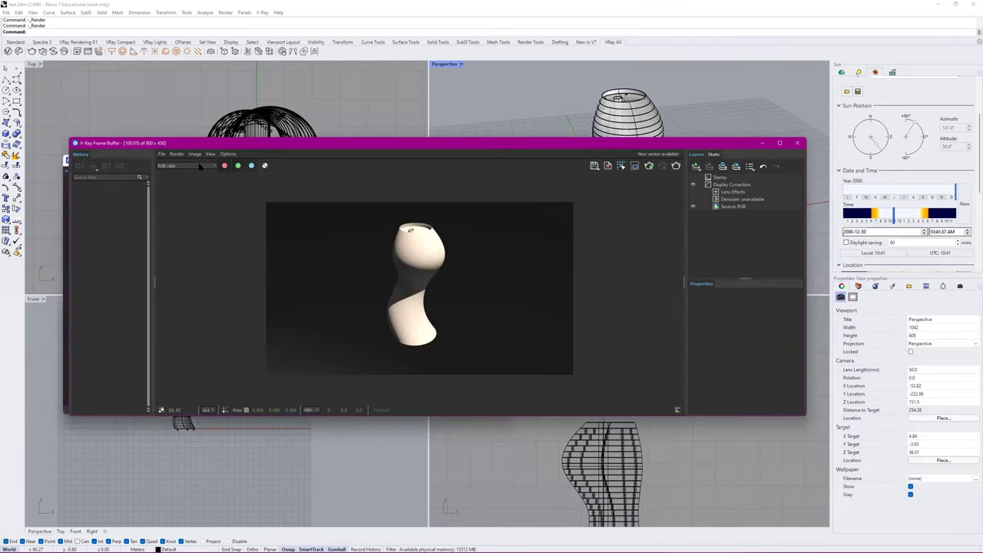
Save the new render as test1.png and open it from the Desktop in Photos
click(161, 153)
click(207, 180)
click(596, 230)
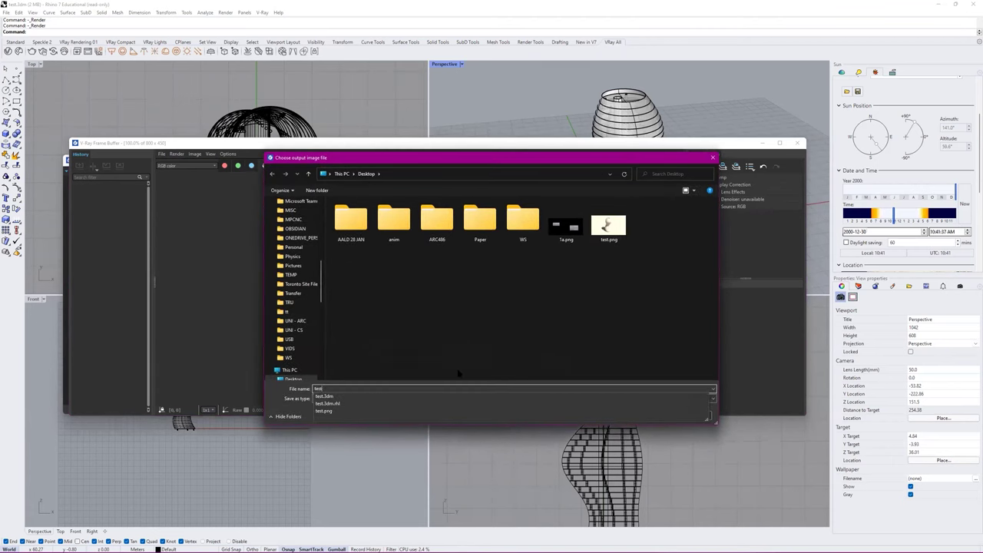
click(662, 414)
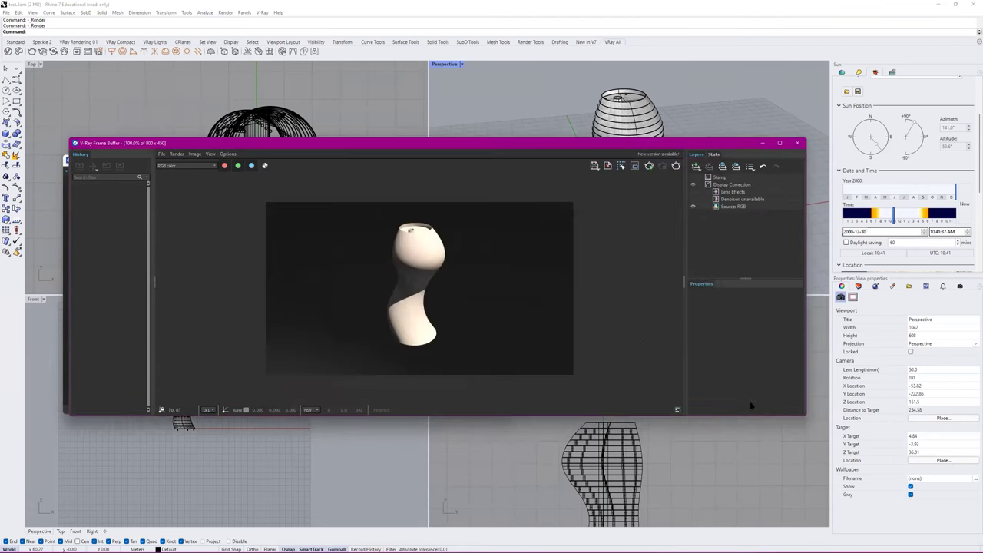
key(alt+Tab)
key(Tab)
double_click(685, 323)
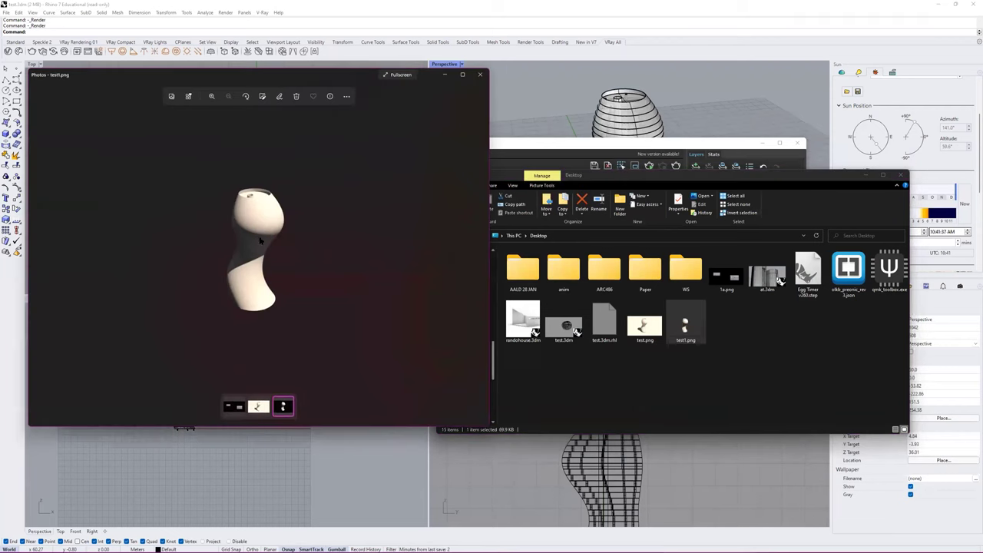
Close Photos and File Explorer, leaving the V-Ray frame buffer with the dark render in front
scroll(260, 241, up, 2)
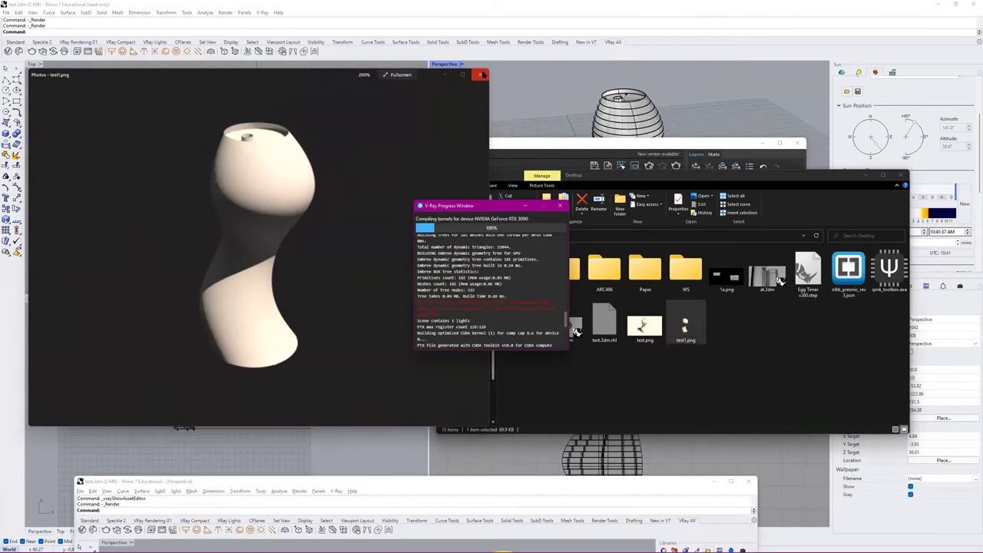
click(481, 74)
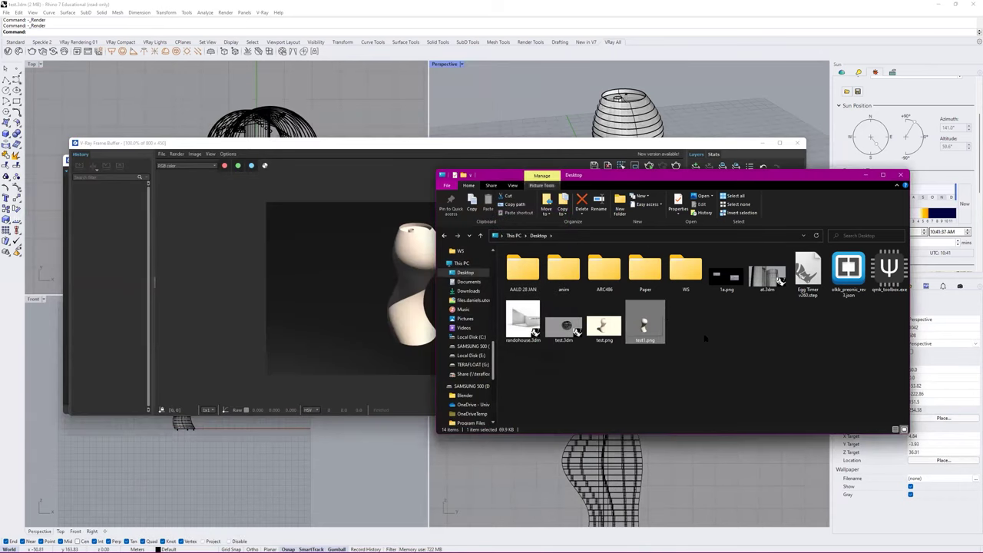
click(572, 204)
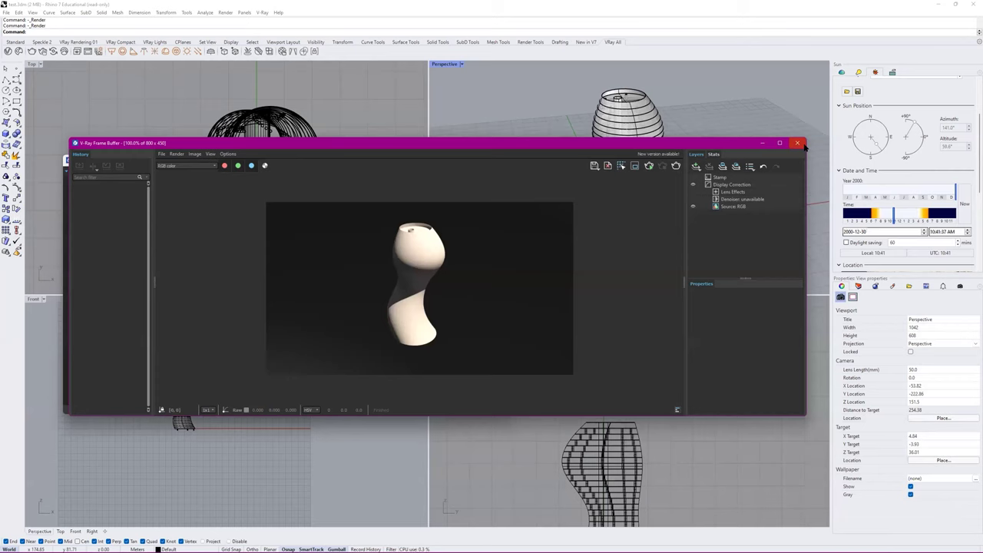
click(797, 143)
Set the render Quality to High and lower the camera exposure value from 13 to 10
click(229, 176)
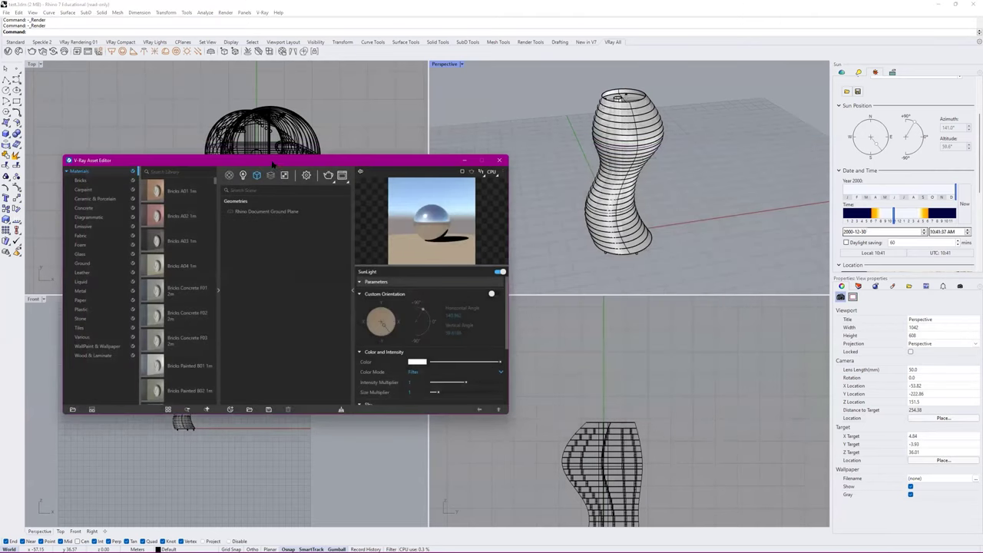
mouse_move(294, 162)
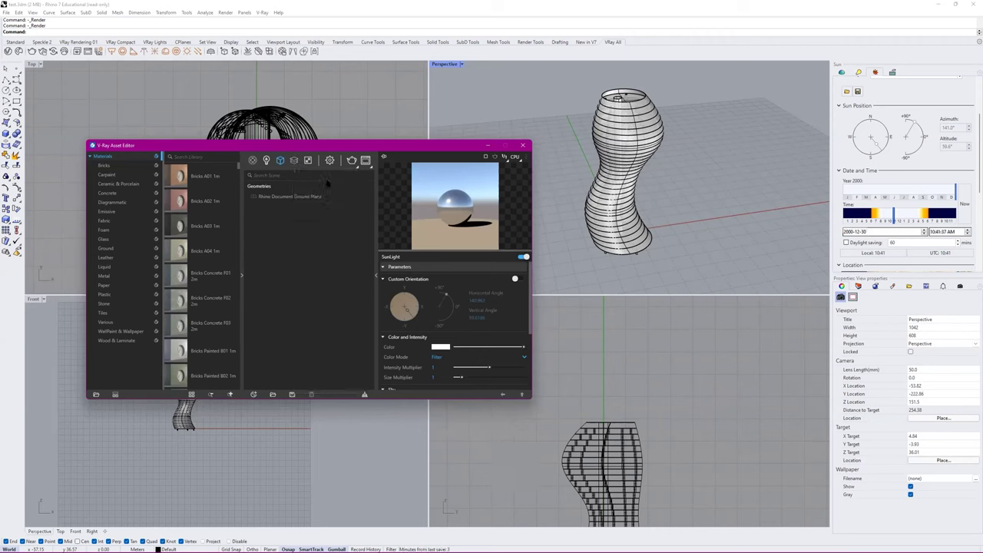
click(330, 158)
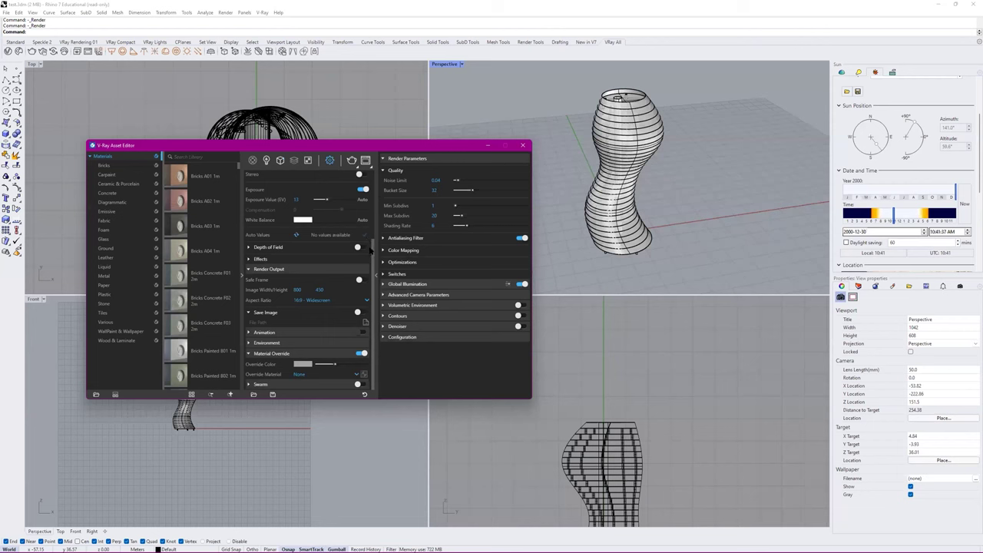
scroll(375, 259, up, 3)
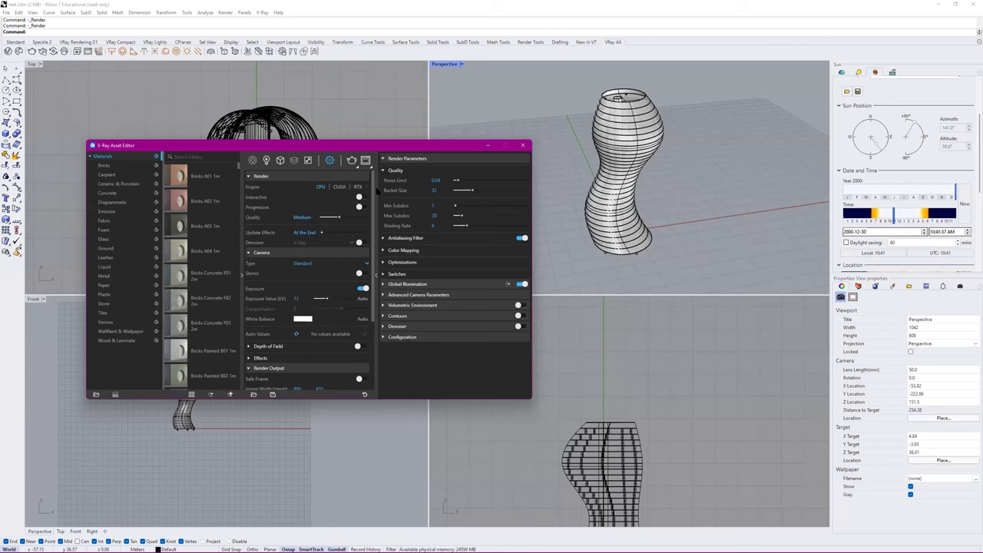
scroll(375, 196, down, 3)
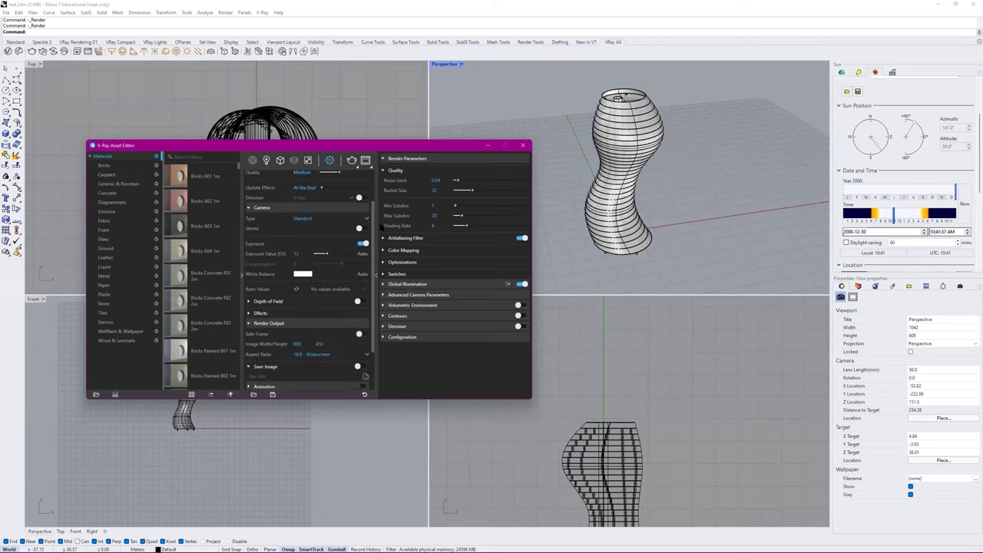
scroll(378, 272, up, 3)
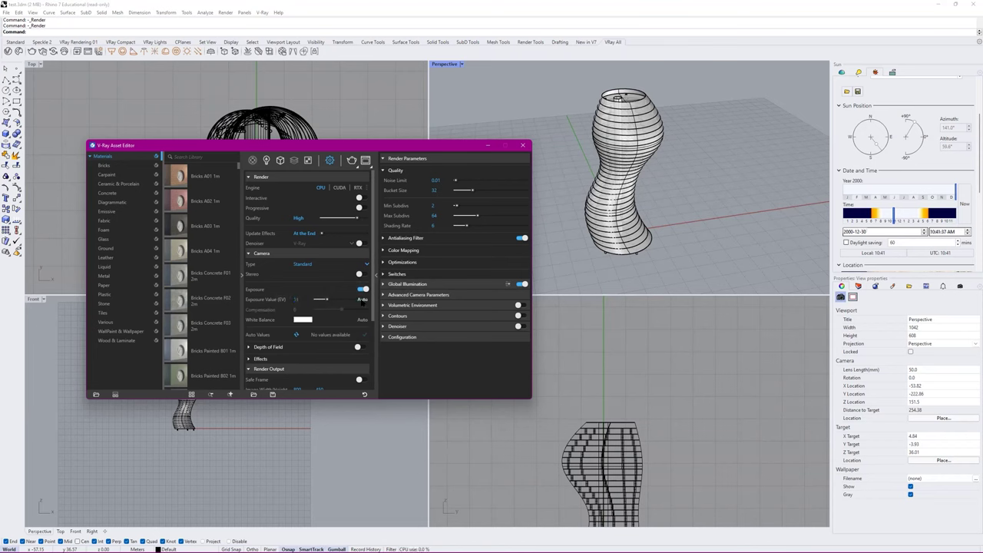
click(282, 300)
key(Return)
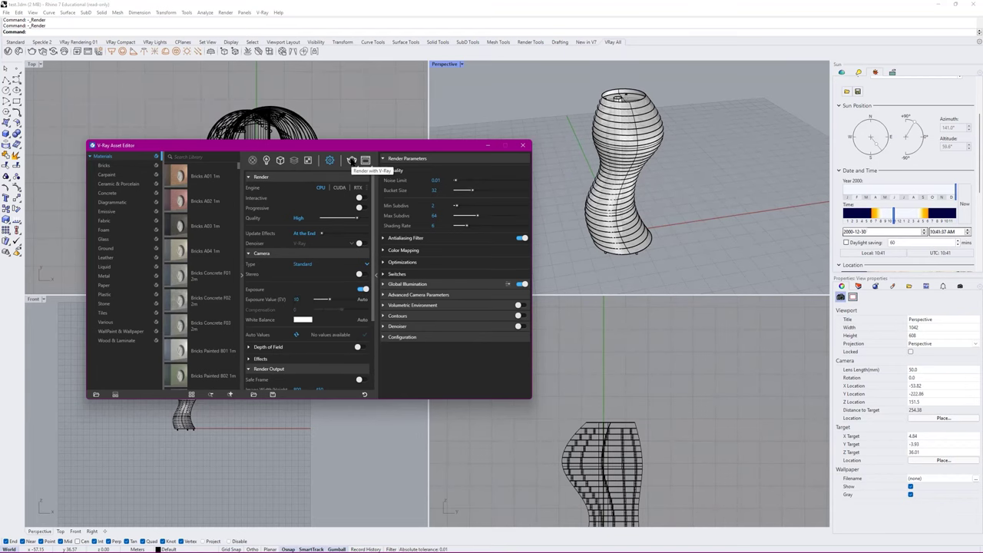
Render the tower with V-Ray and stretch the frame buffer window taller
click(351, 160)
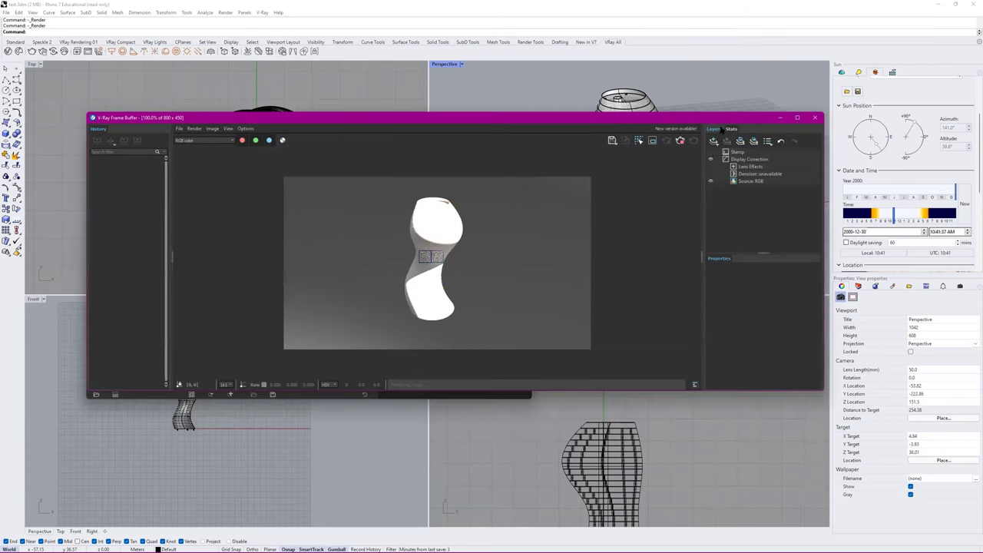
drag(811, 392, 812, 476)
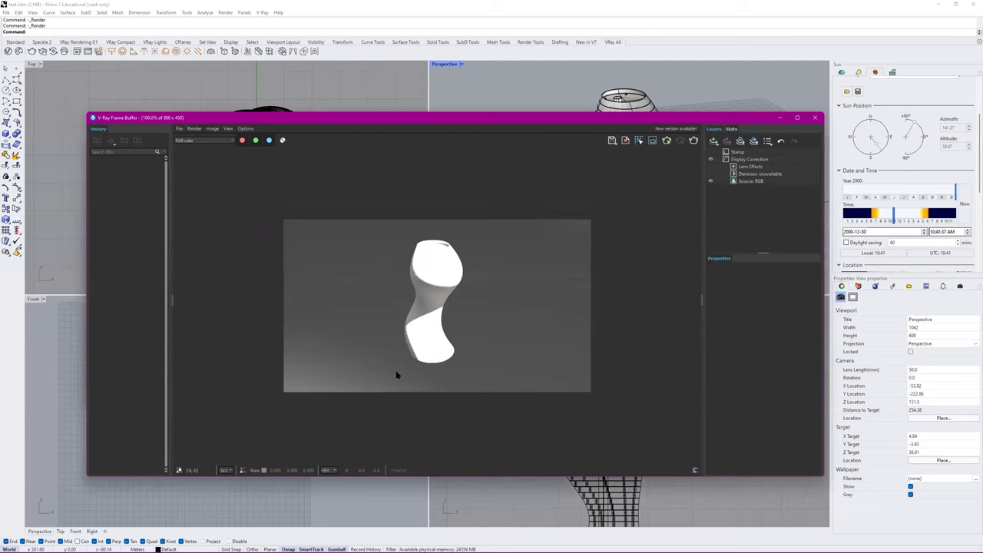
click(731, 129)
click(714, 129)
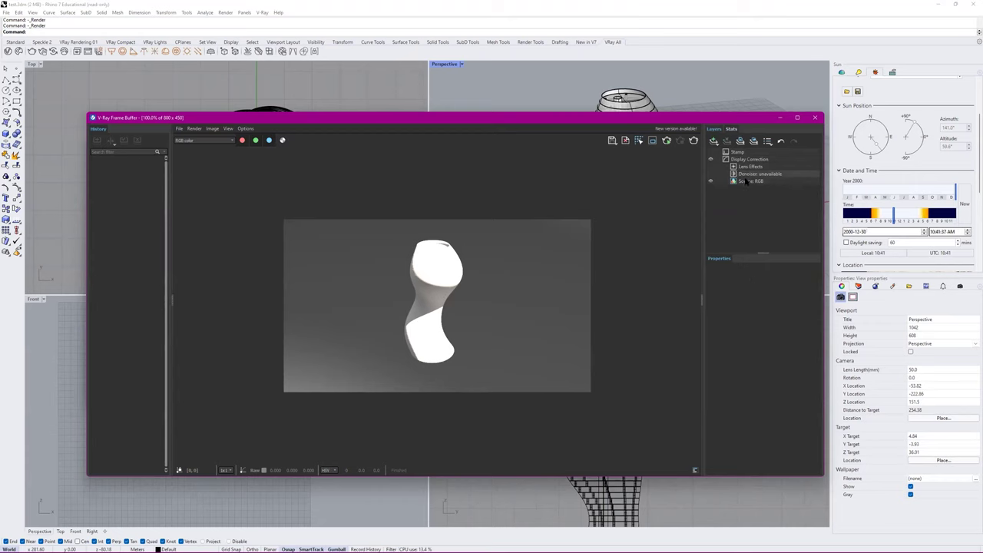
Check the frame buffer's VFB Settings, image options and render progress log
click(246, 129)
click(269, 167)
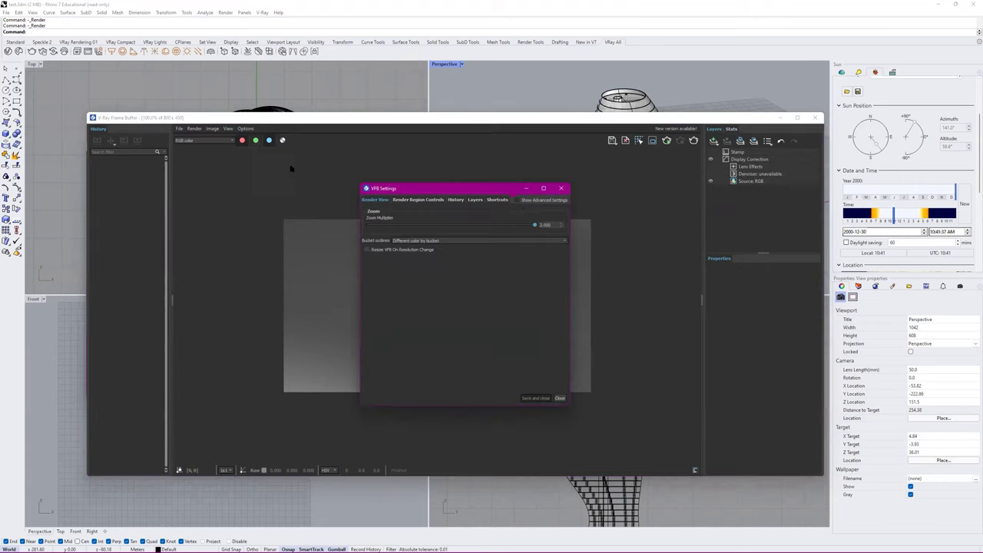
click(561, 189)
click(211, 129)
mouse_move(197, 129)
click(126, 152)
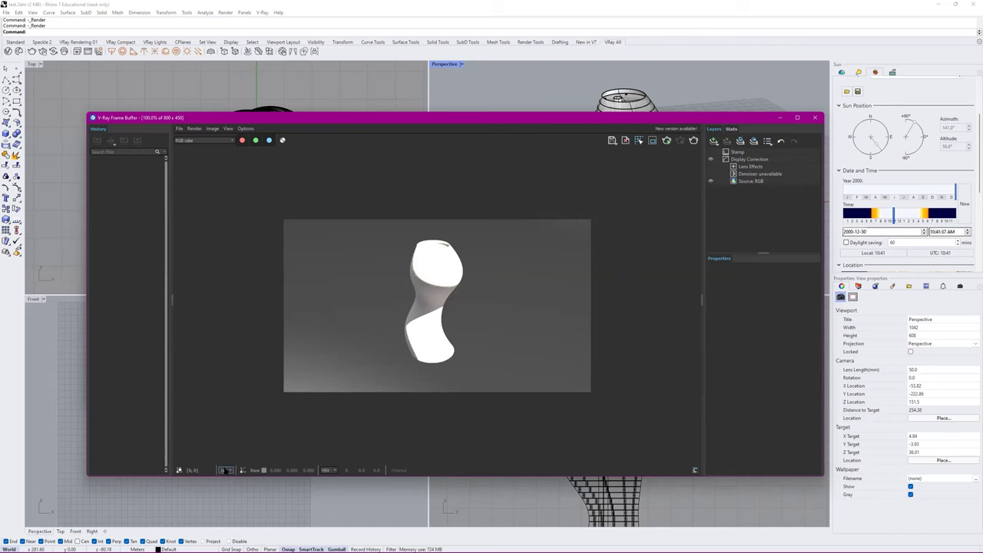
click(337, 474)
click(695, 470)
click(563, 207)
Add an Exposure correction layer at about -1.262, tweak contrast and highlight burn, then close the VFB
click(715, 142)
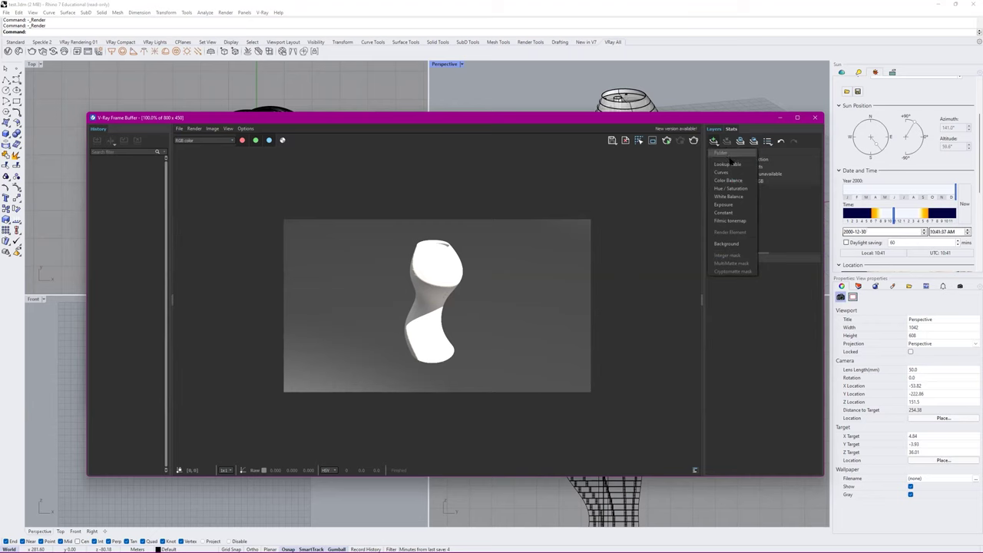
click(736, 205)
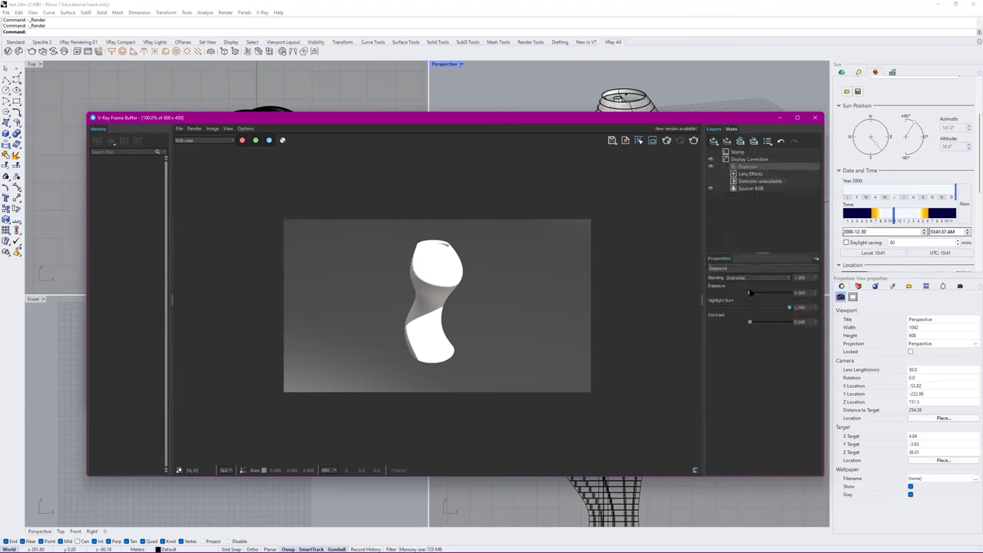
mouse_move(750, 294)
mouse_down()
mouse_move(764, 308)
mouse_move(701, 310)
mouse_up()
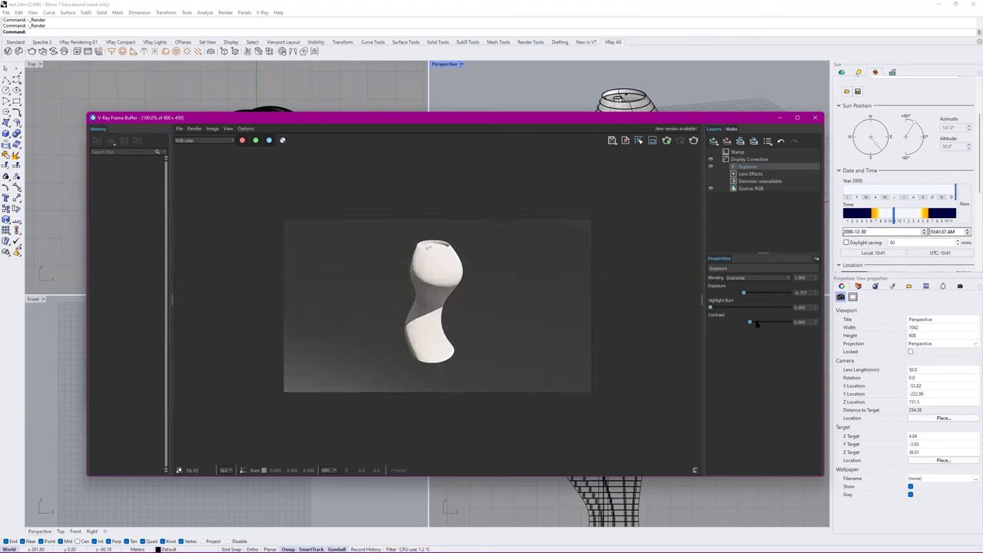
drag(756, 323, 739, 294)
scroll(459, 299, up, 5)
scroll(407, 285, down, 5)
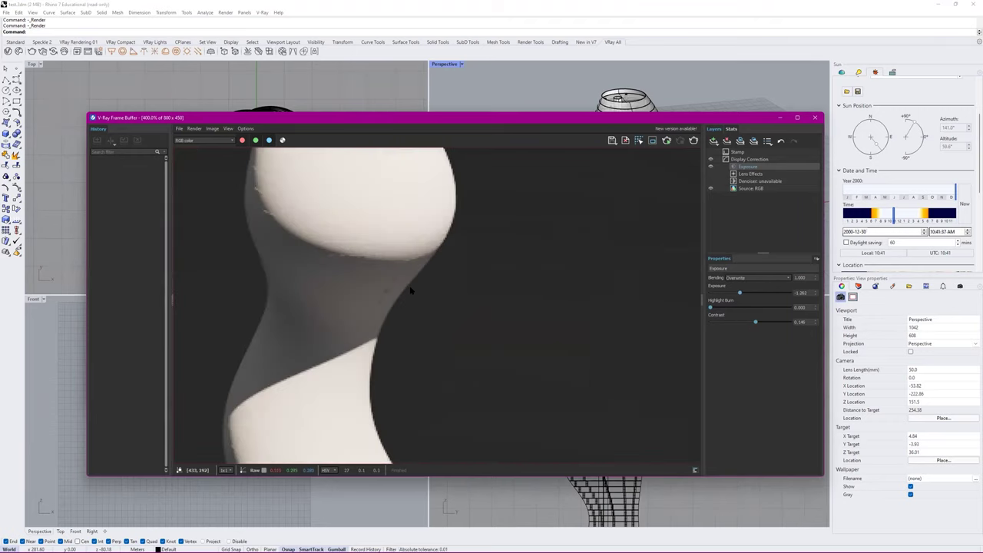
drag(711, 307, 713, 316)
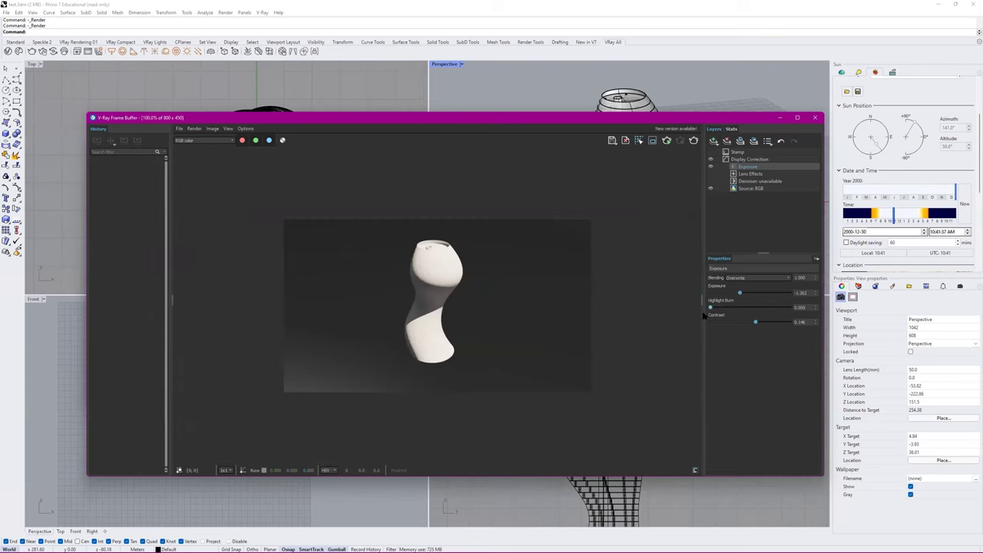
click(816, 119)
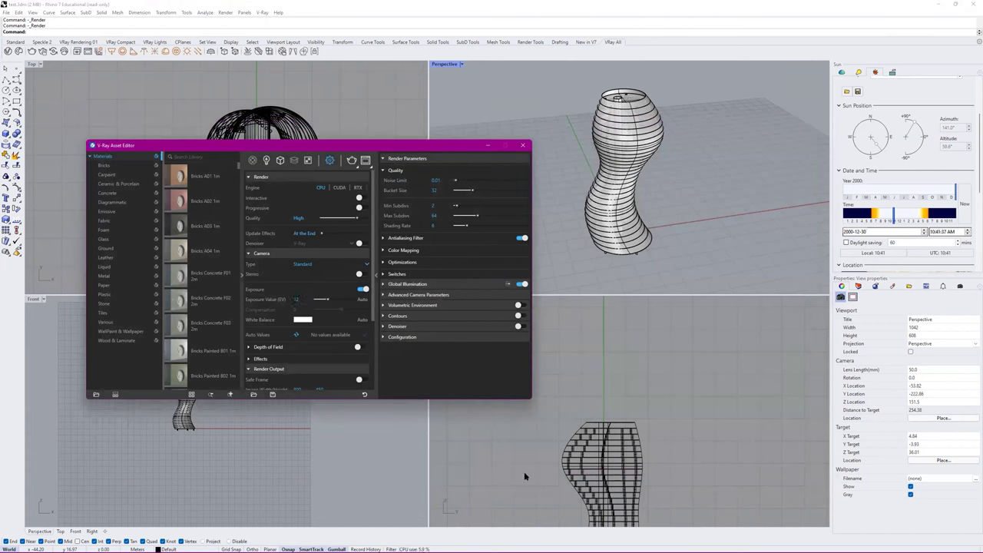
Return to Rhino and briefly open and close the Windows Start menu
click(868, 418)
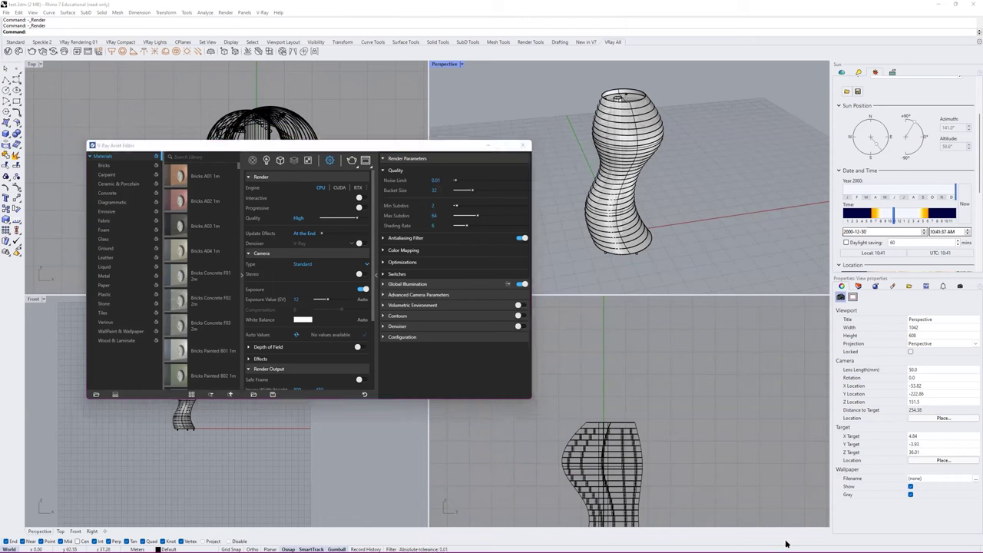
key(super)
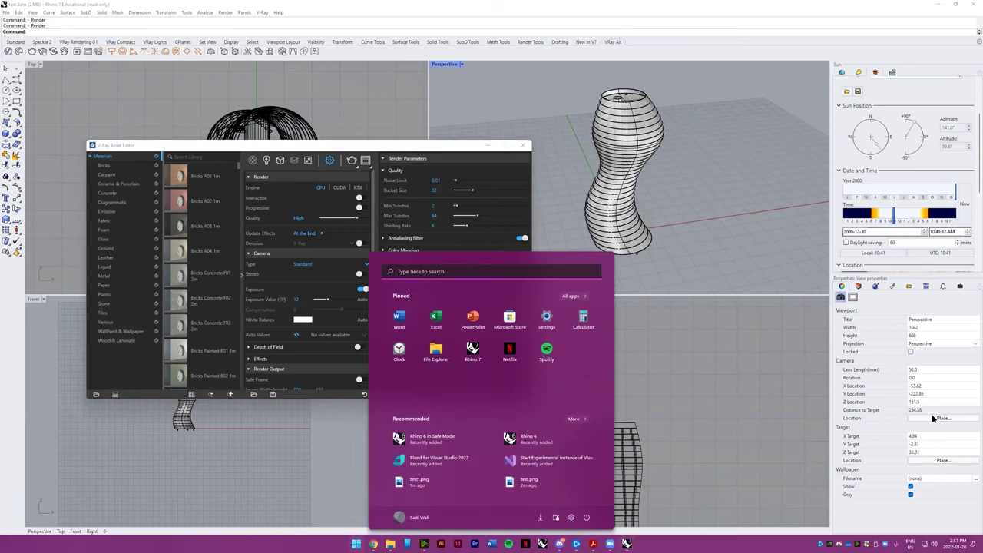
key(Escape)
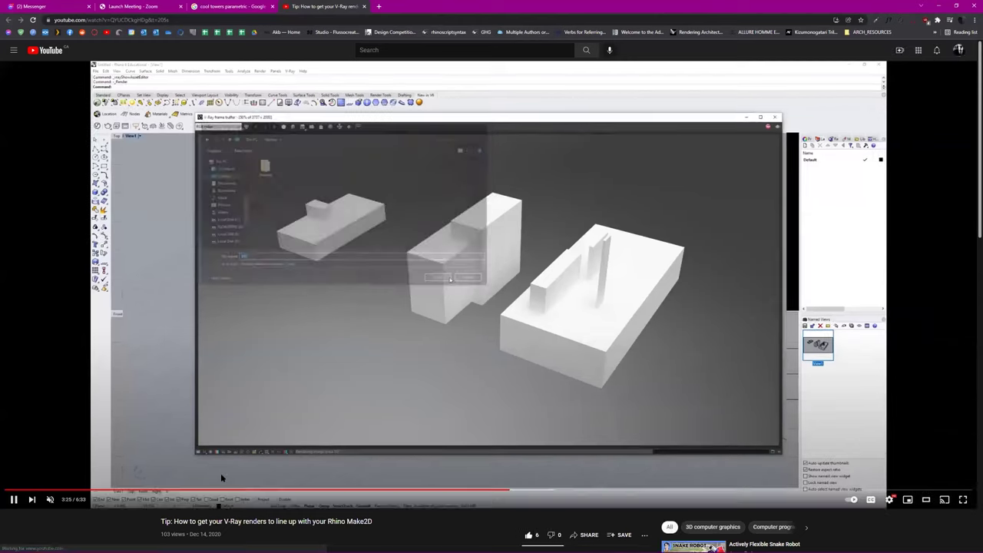
Scrub the YouTube V-Ray tutorial to 6:21, pause it, and minimize the browser back to Rhino
drag(192, 490, 228, 491)
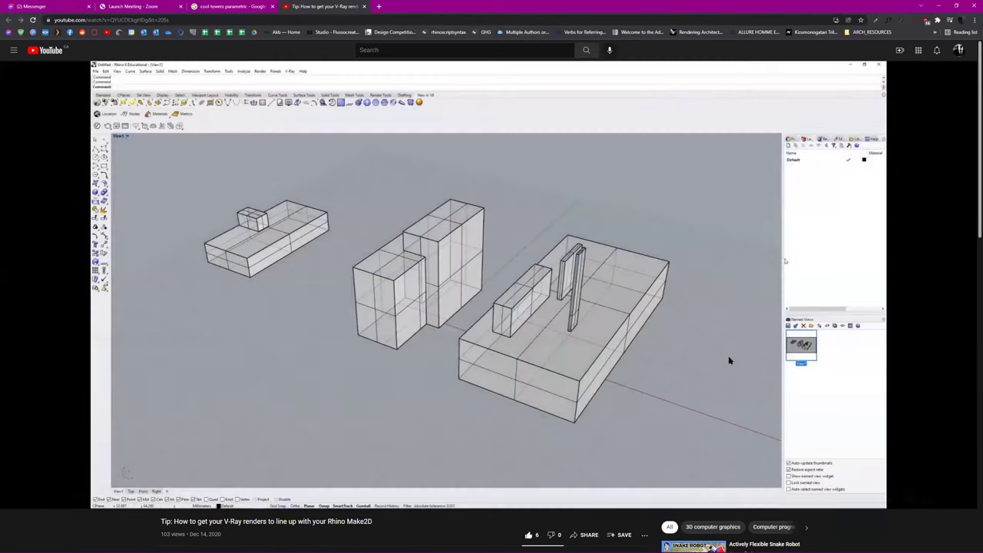
click(246, 490)
drag(256, 492, 298, 491)
click(336, 491)
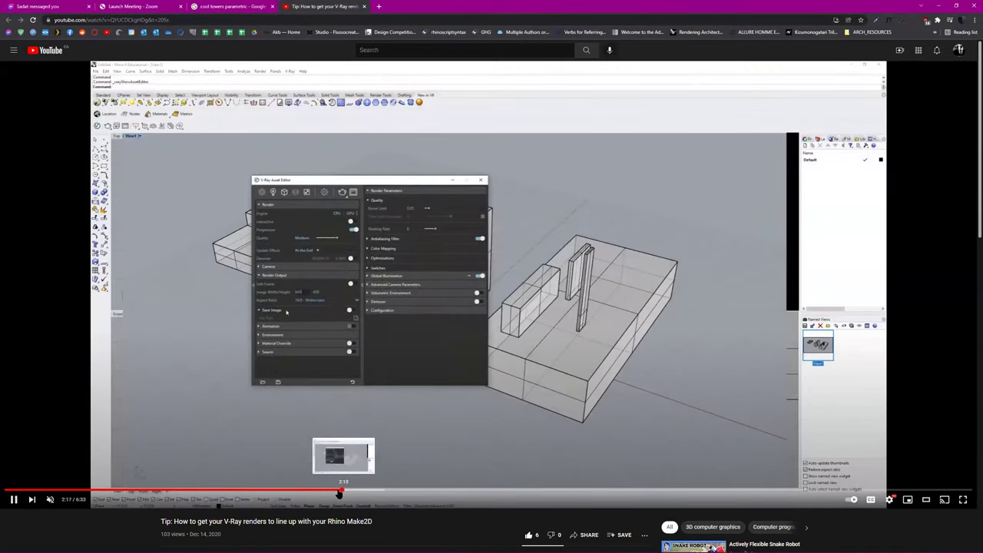
drag(351, 493, 889, 490)
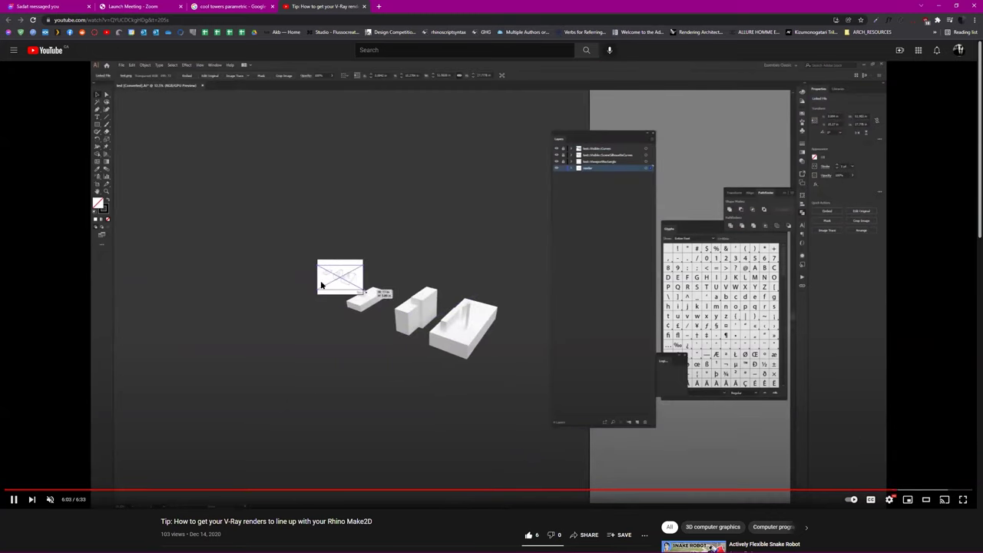
click(919, 490)
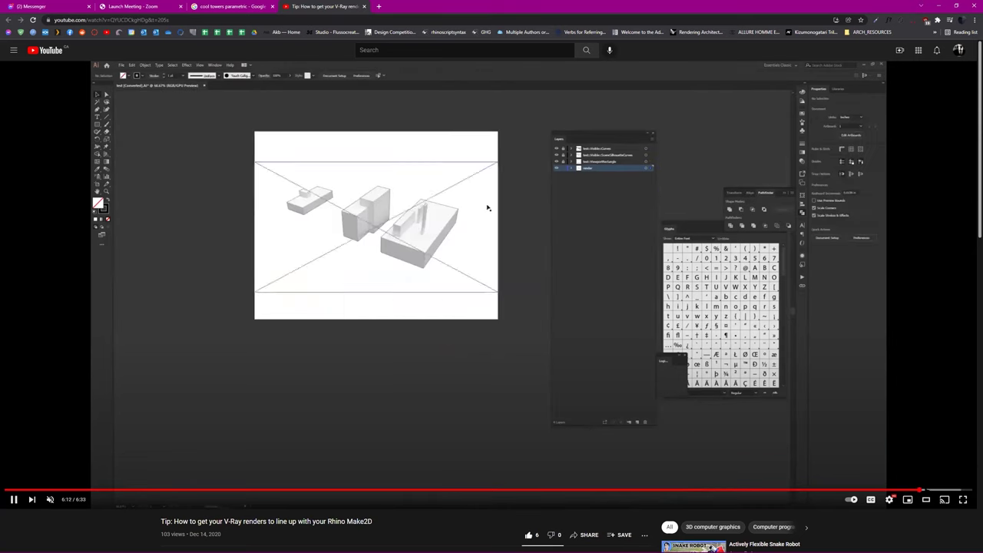
click(928, 489)
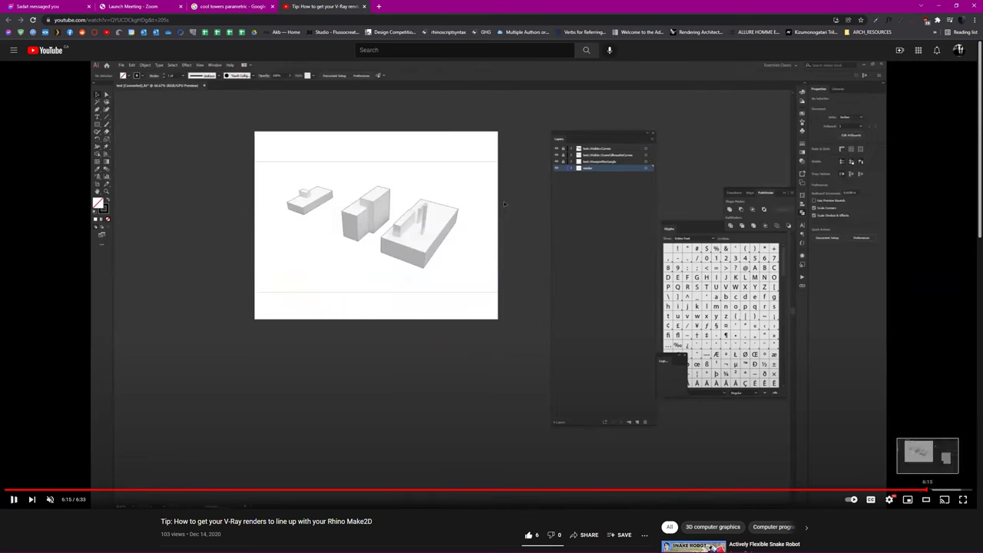
click(932, 490)
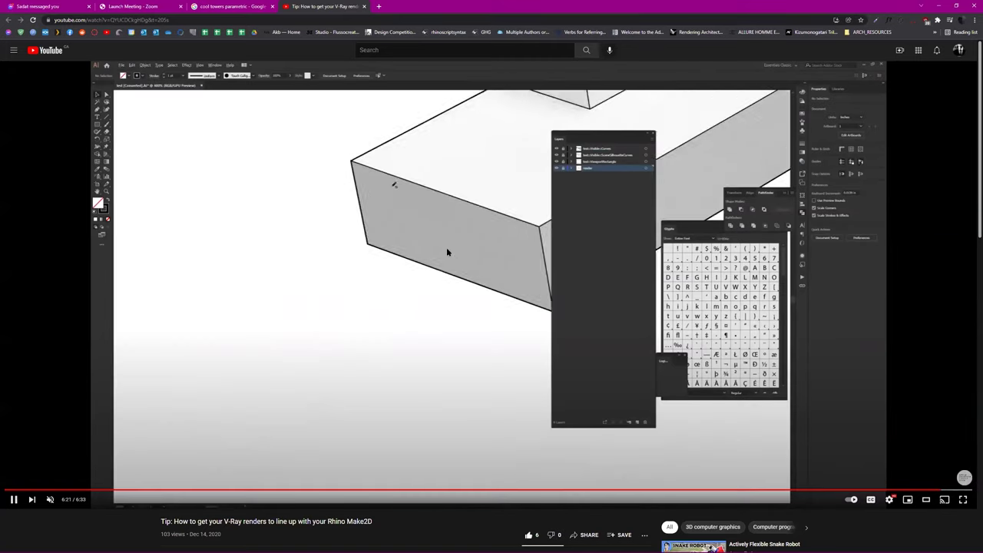
key(space)
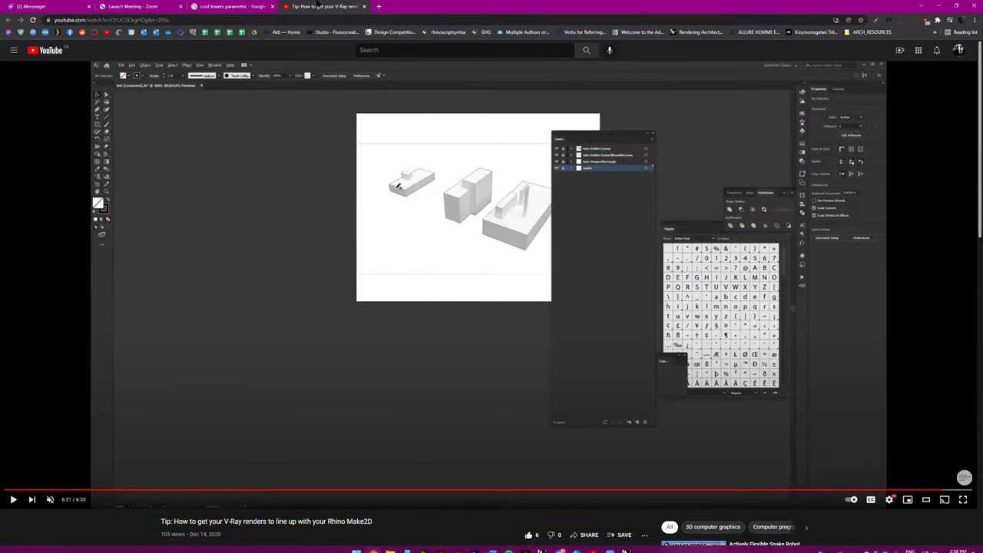
key(ctrl+shift+Tab)
key(super+Down)
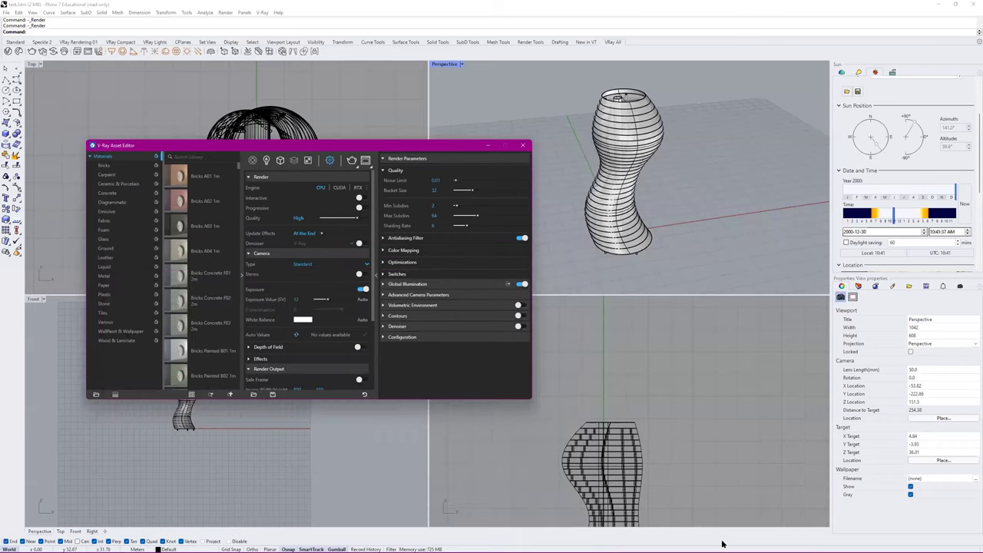